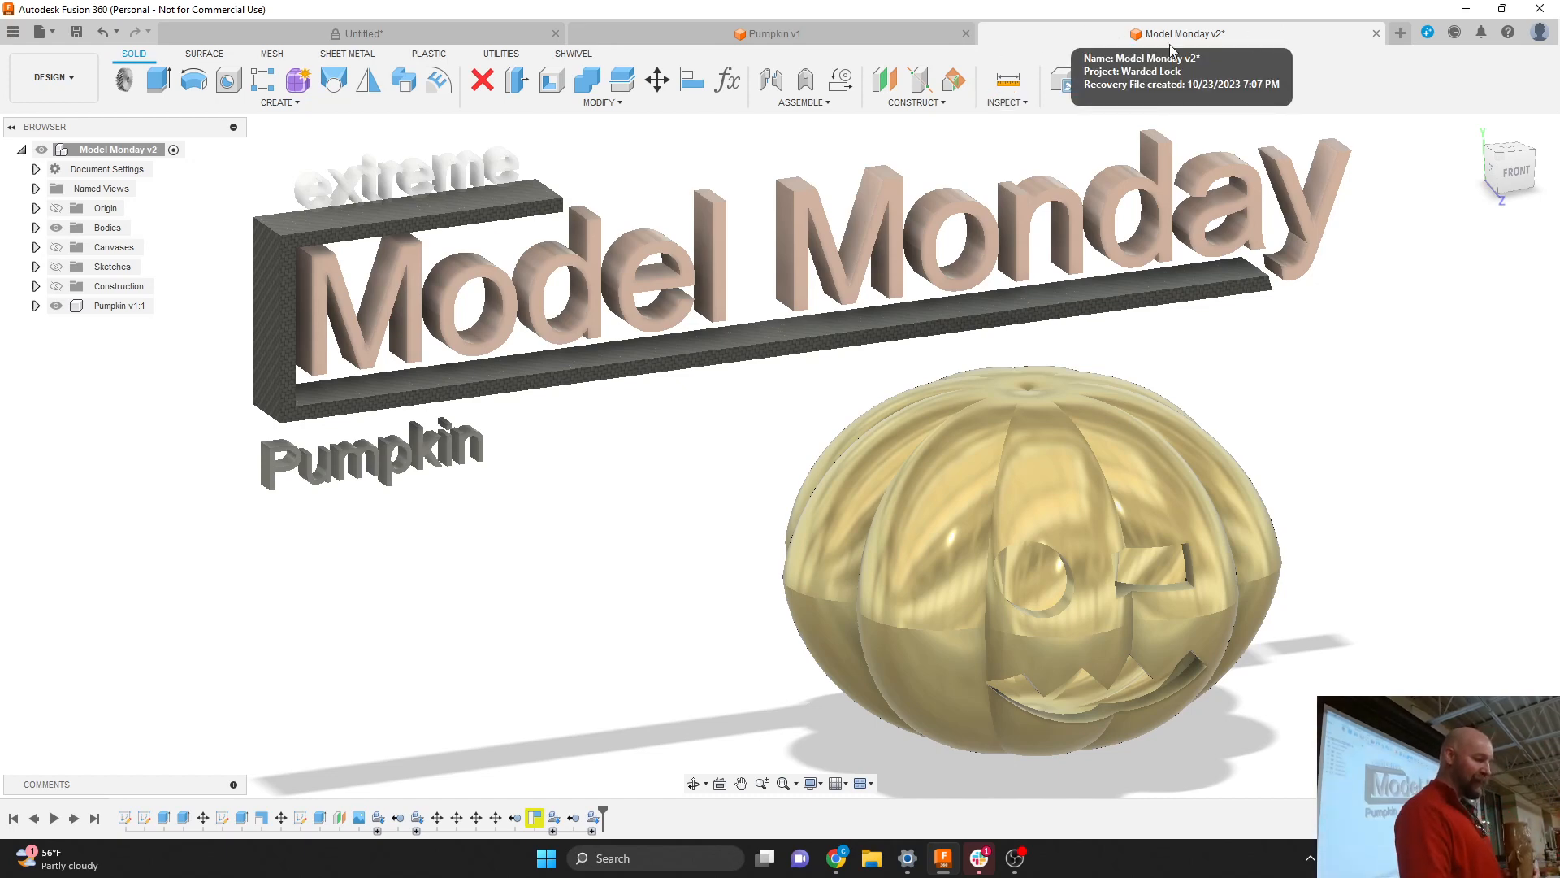
Create a new, empty design document.
click(1401, 33)
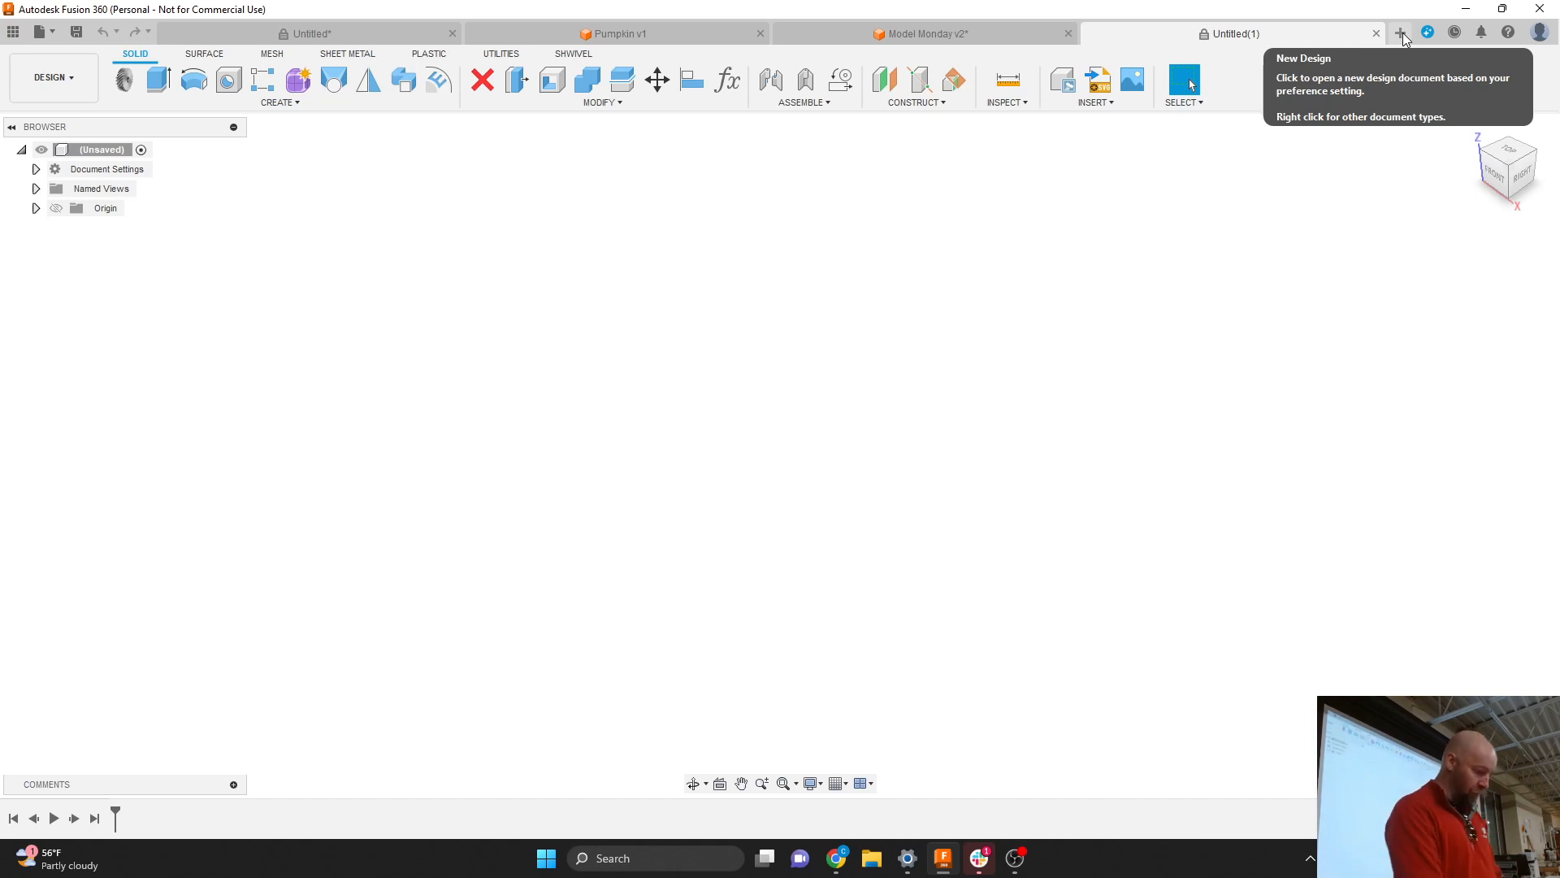
Try the Infinity Pool and River Rubicon display environments and set the environment back to Photo Booth.
click(813, 784)
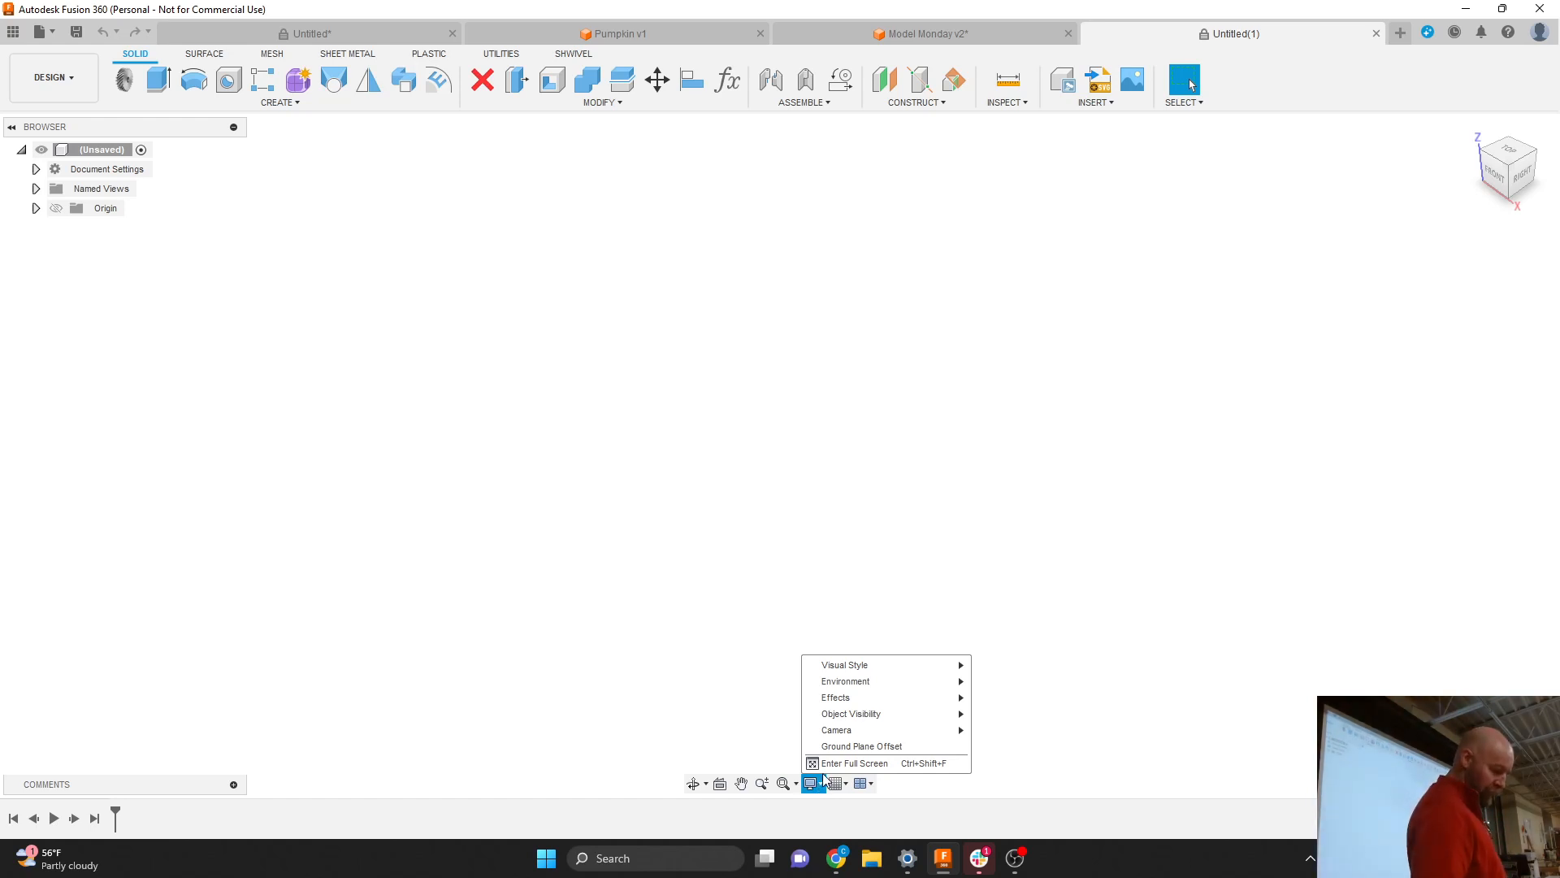
mouse_move(927, 685)
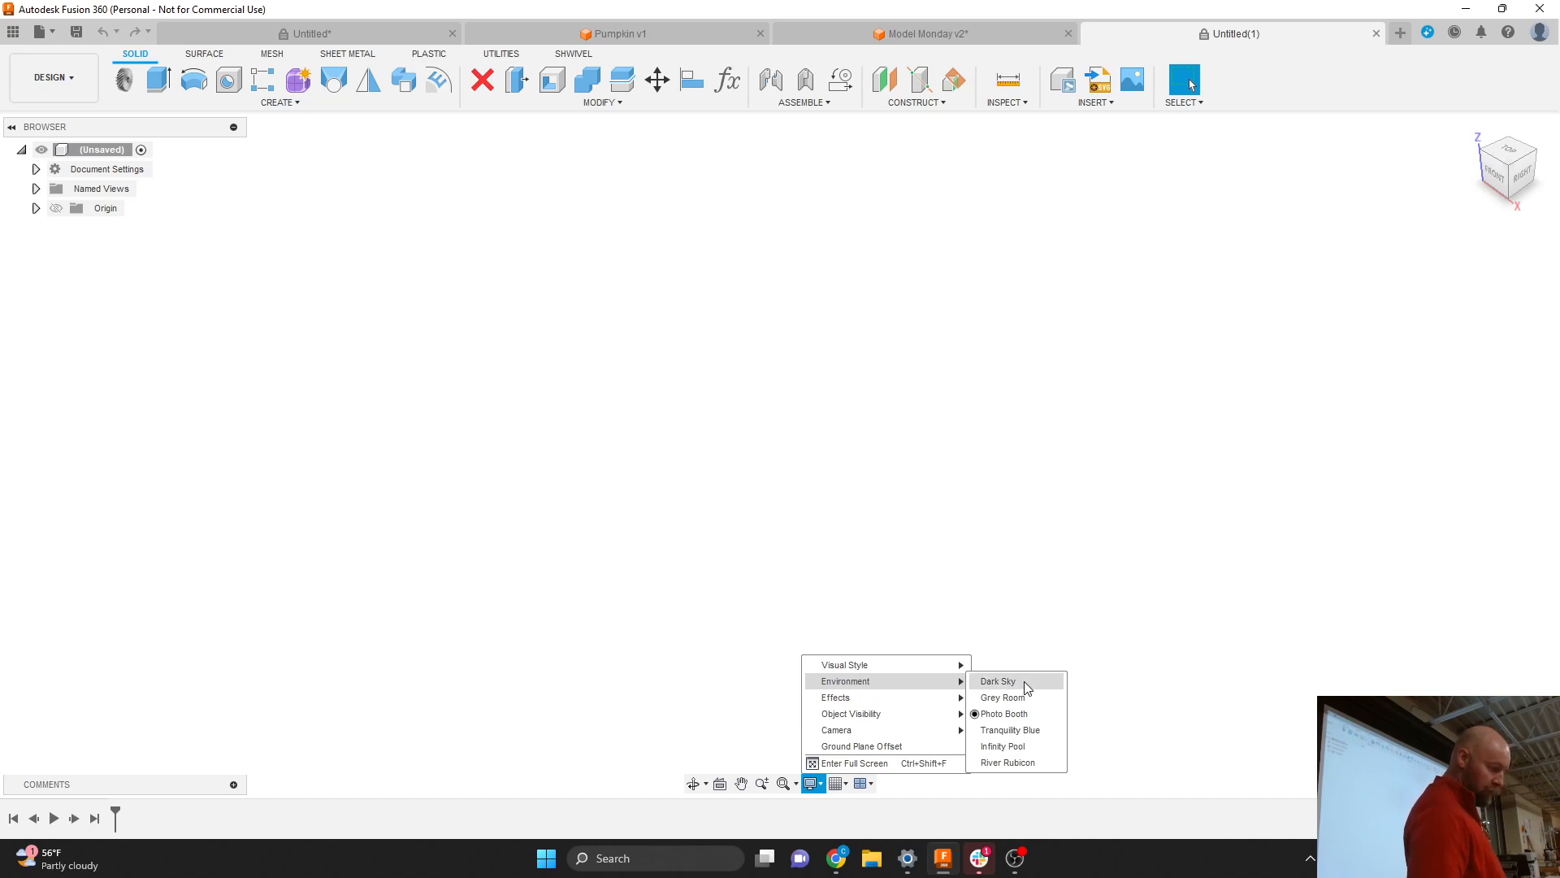
click(1026, 741)
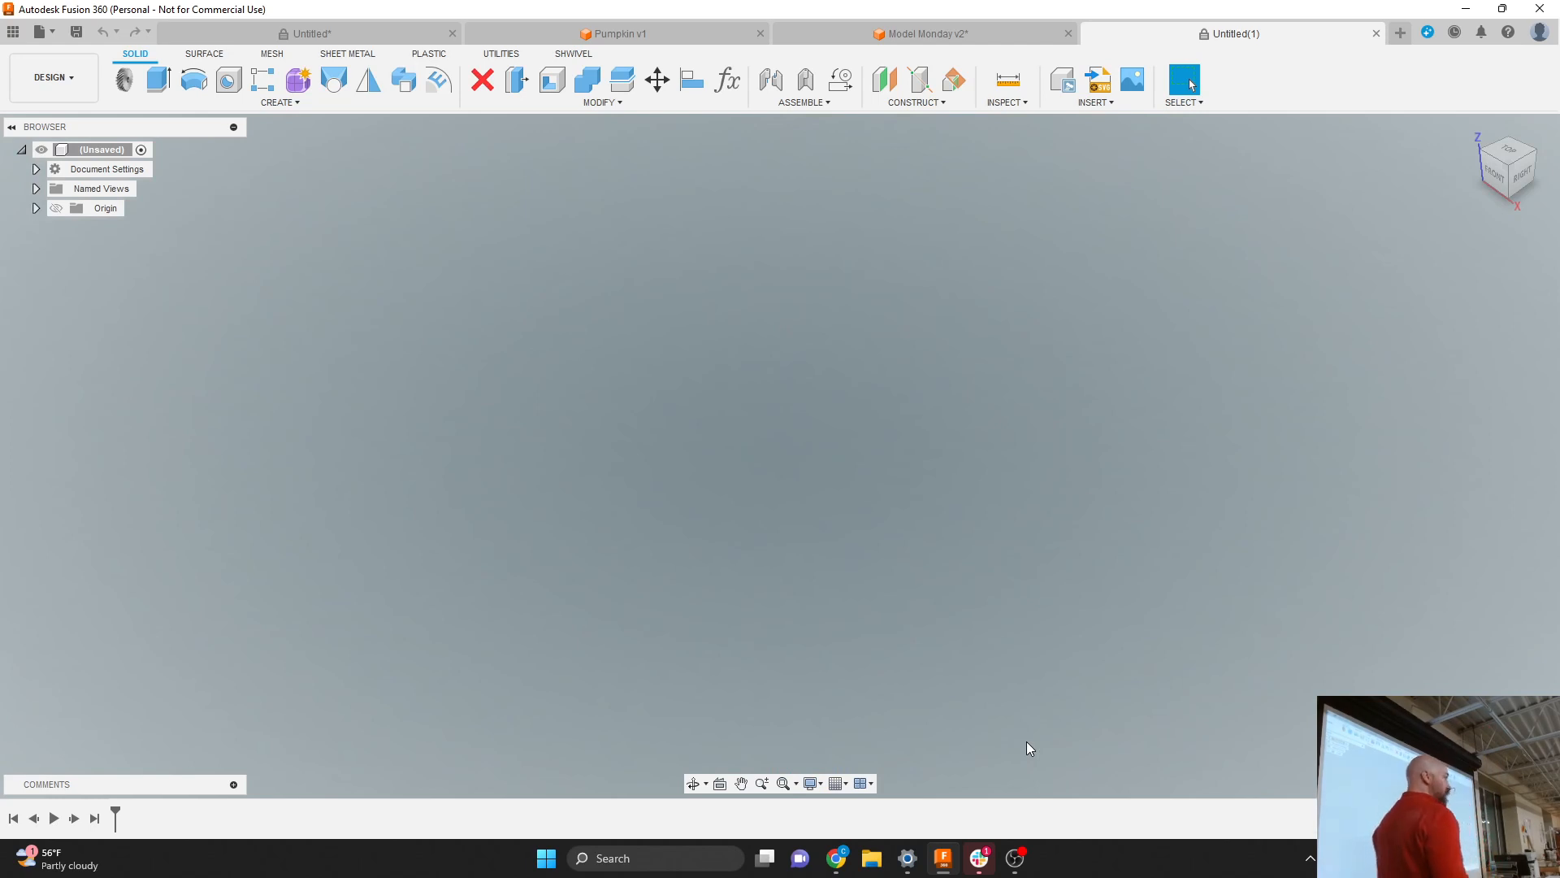
click(814, 785)
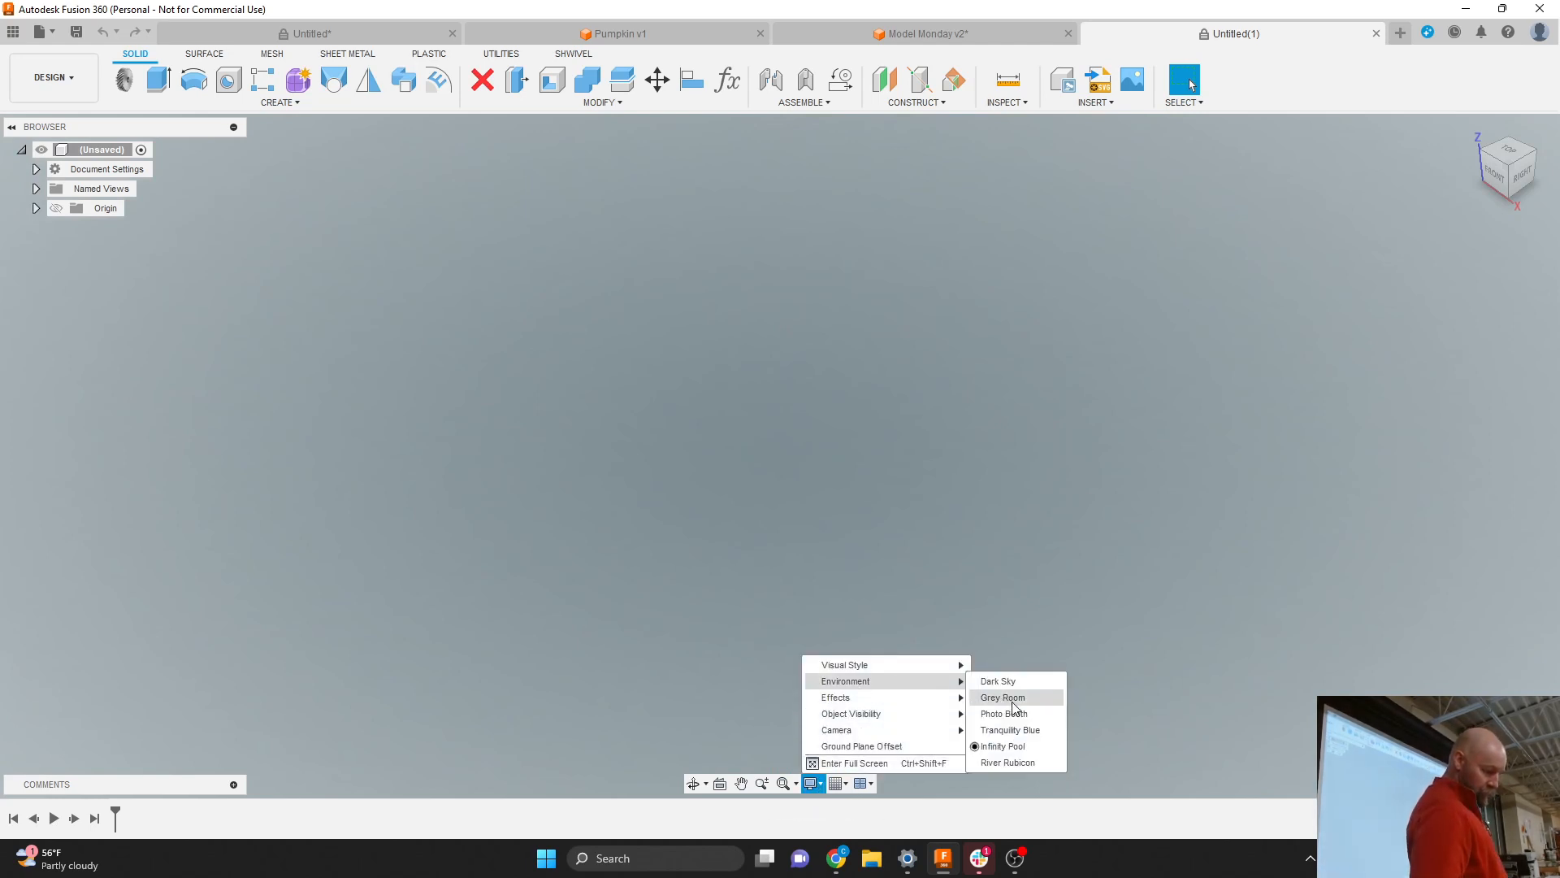
click(1018, 762)
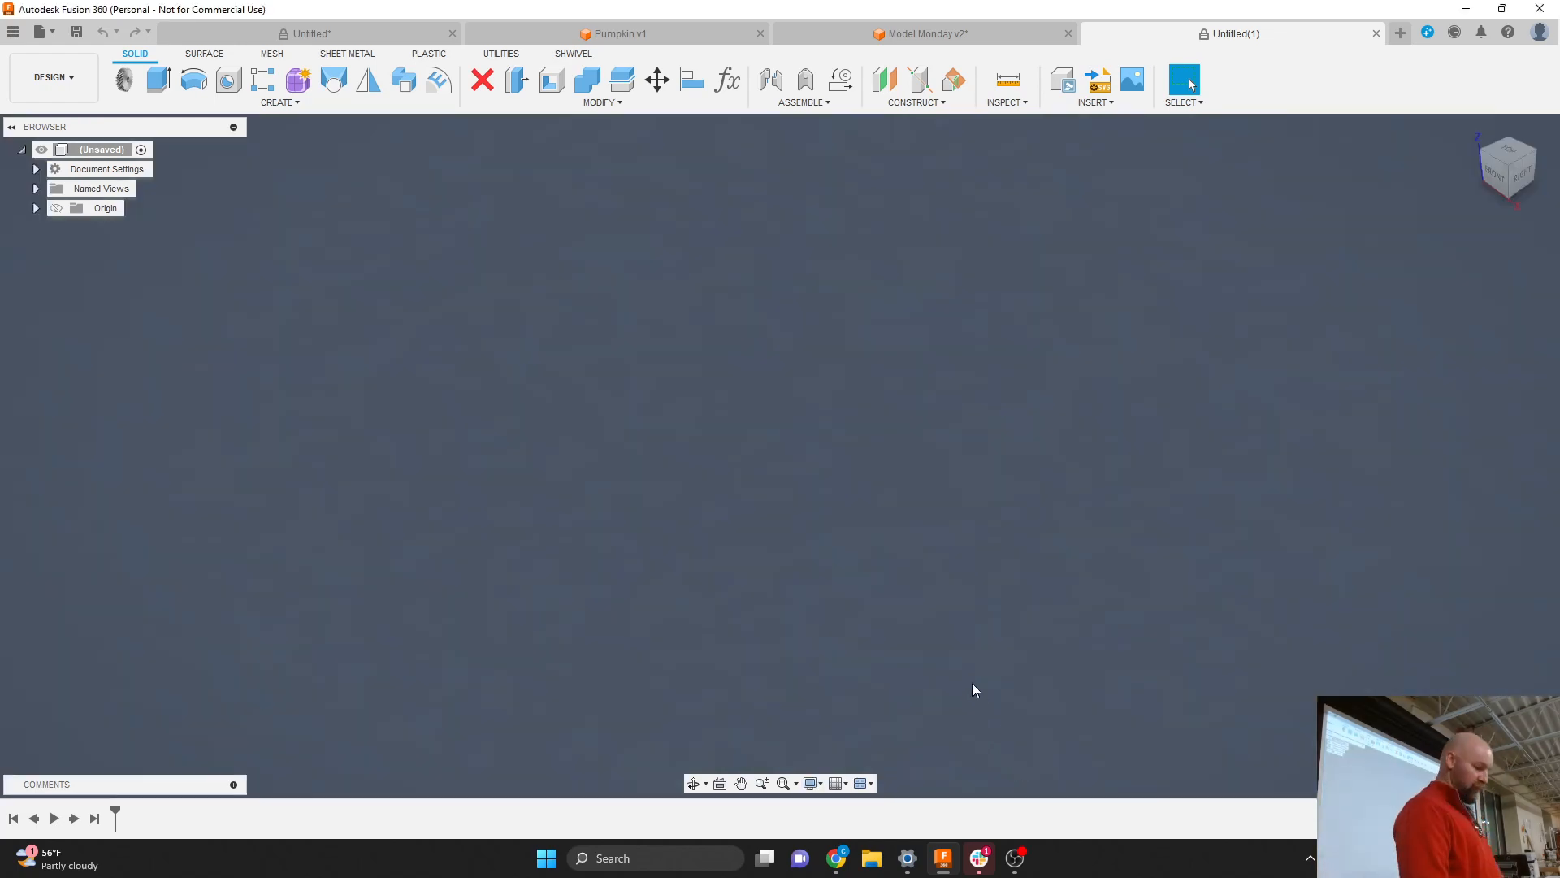
click(810, 784)
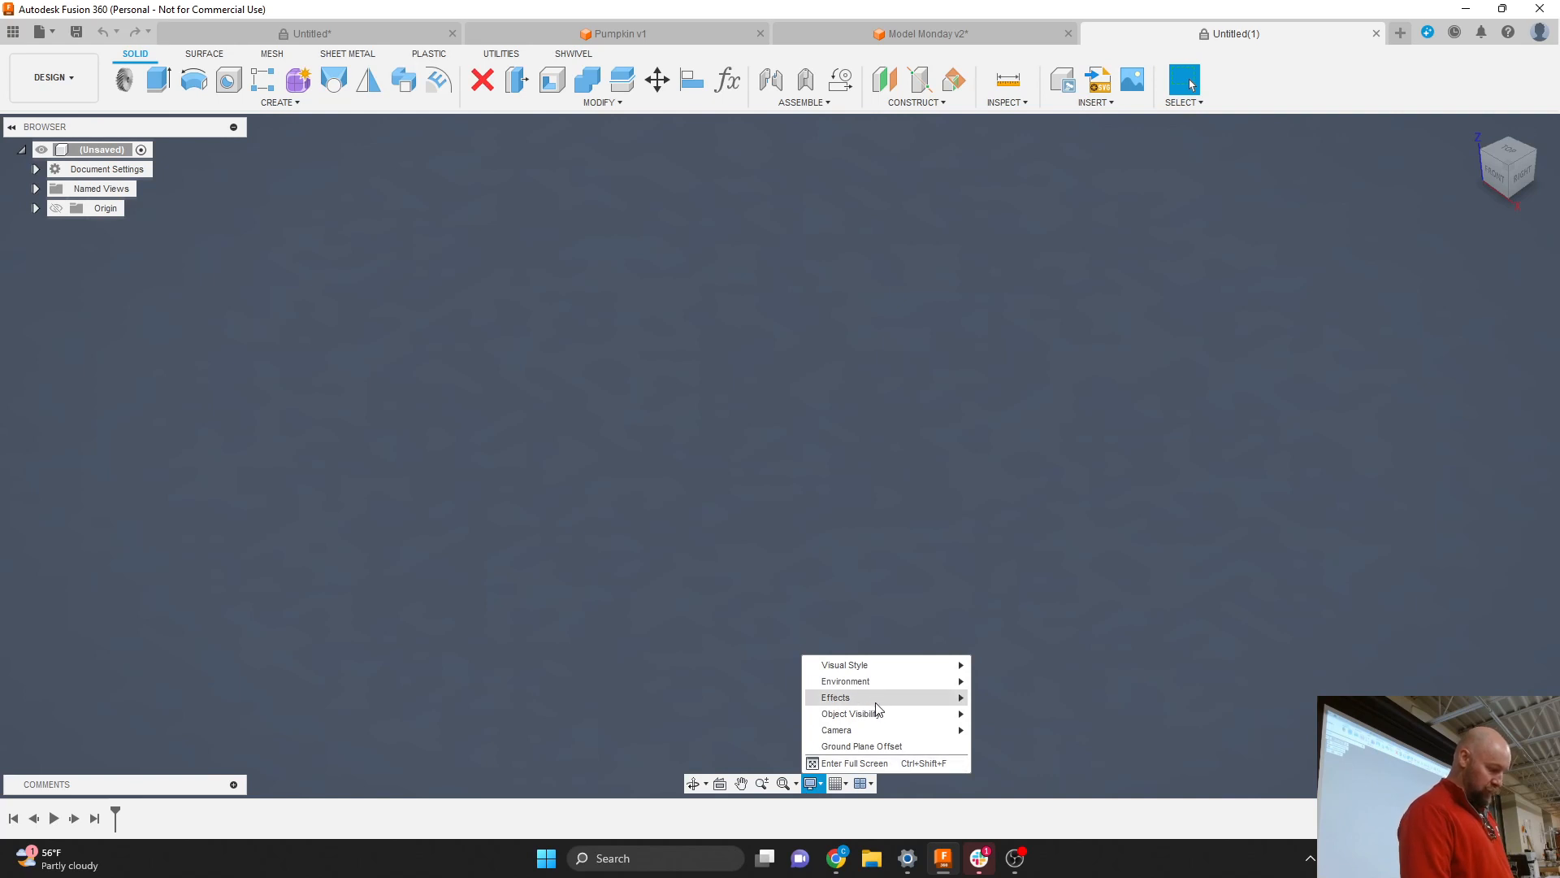
mouse_move(916, 682)
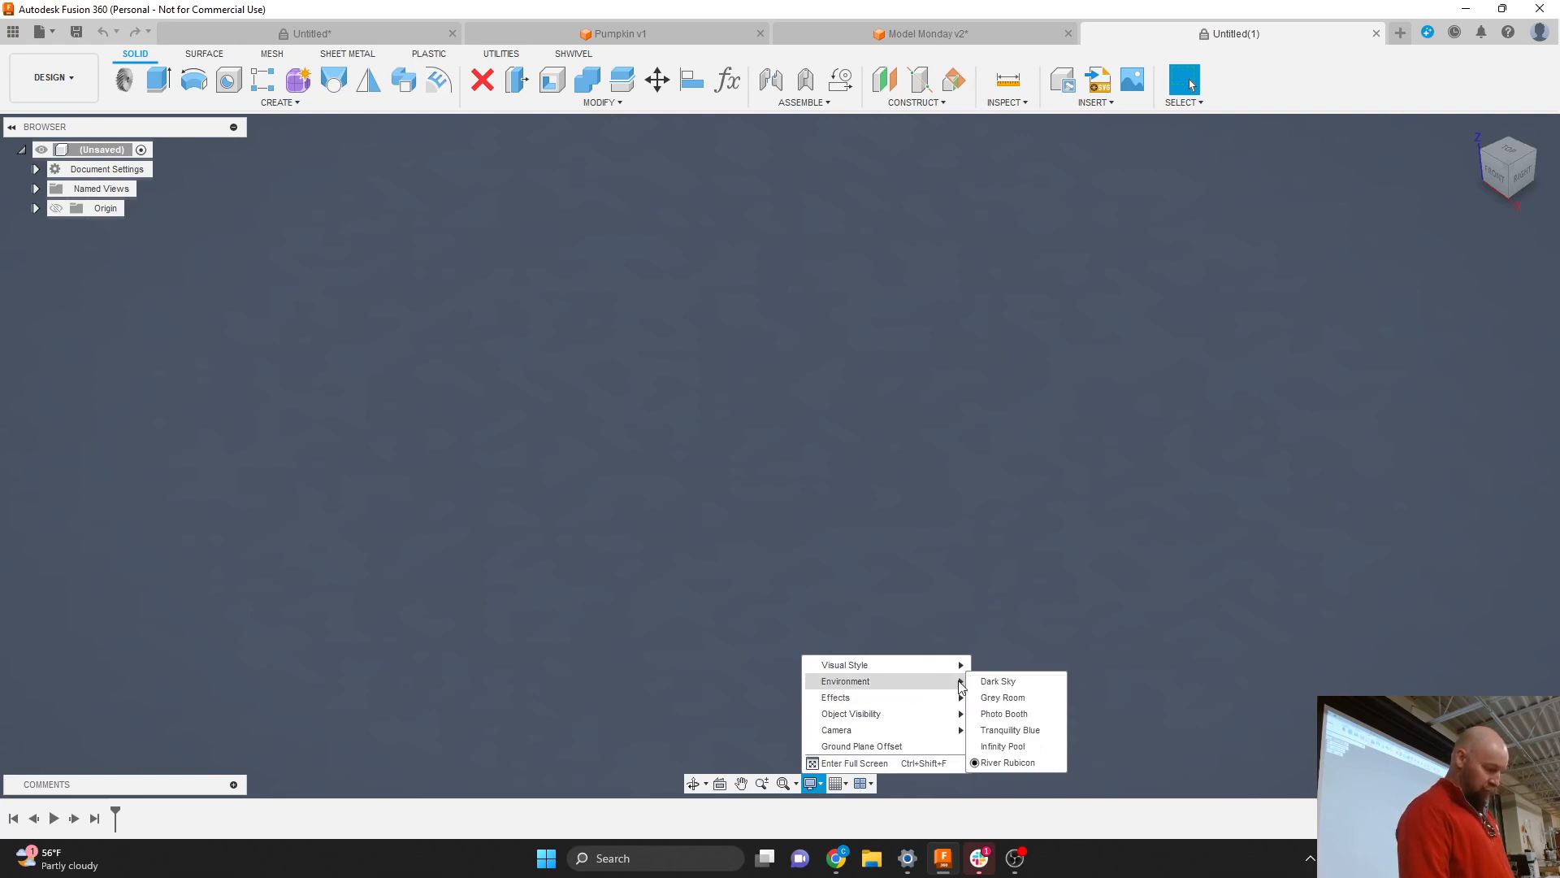
click(1013, 713)
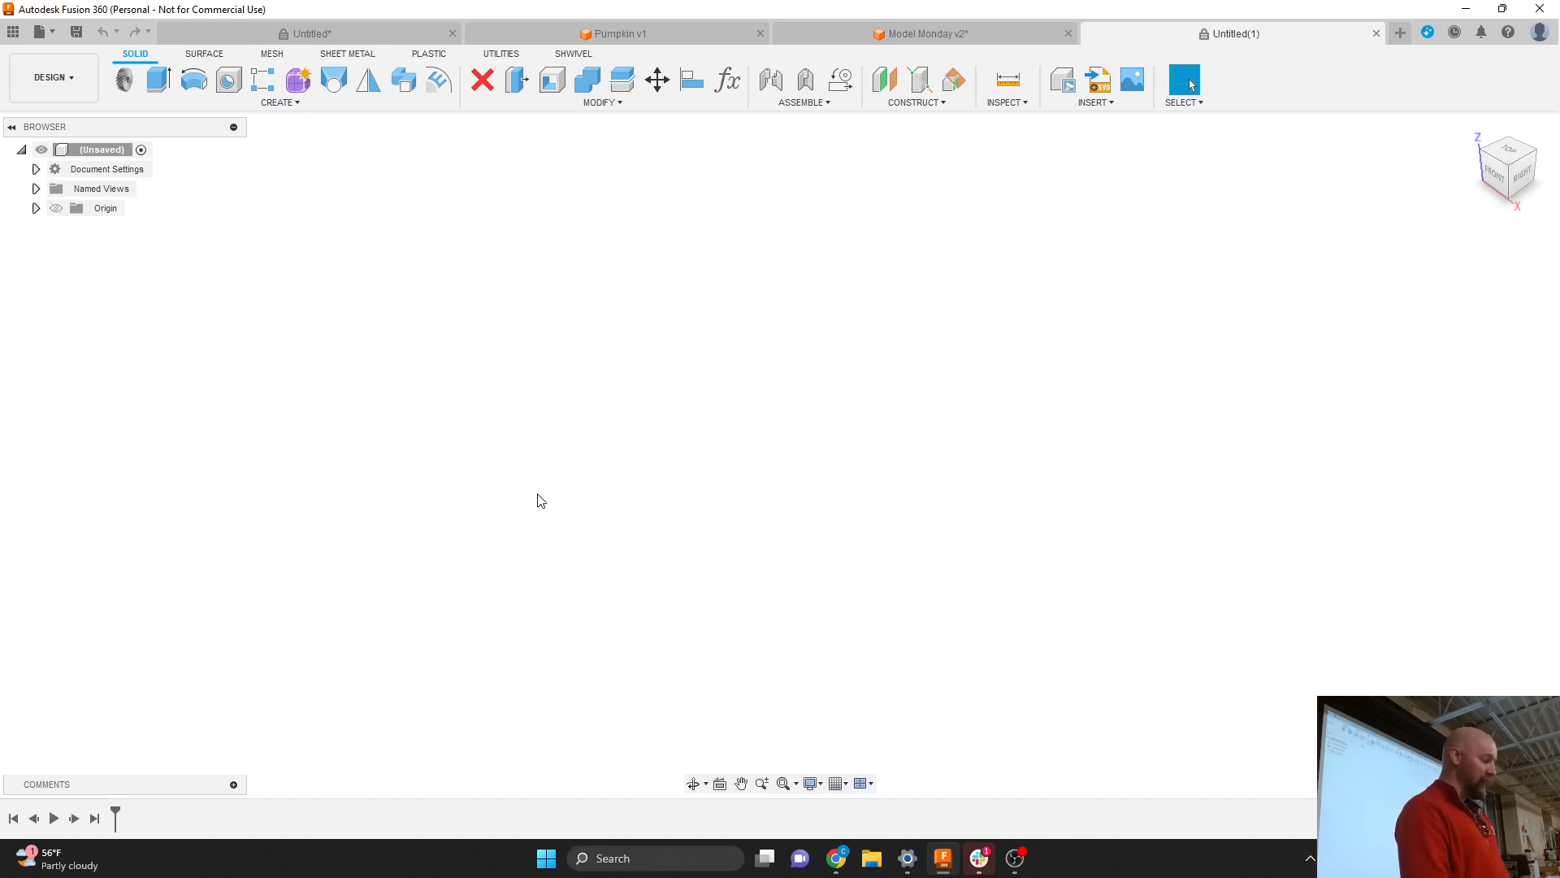
Start a new sketch on the front (XZ) origin plane.
click(281, 102)
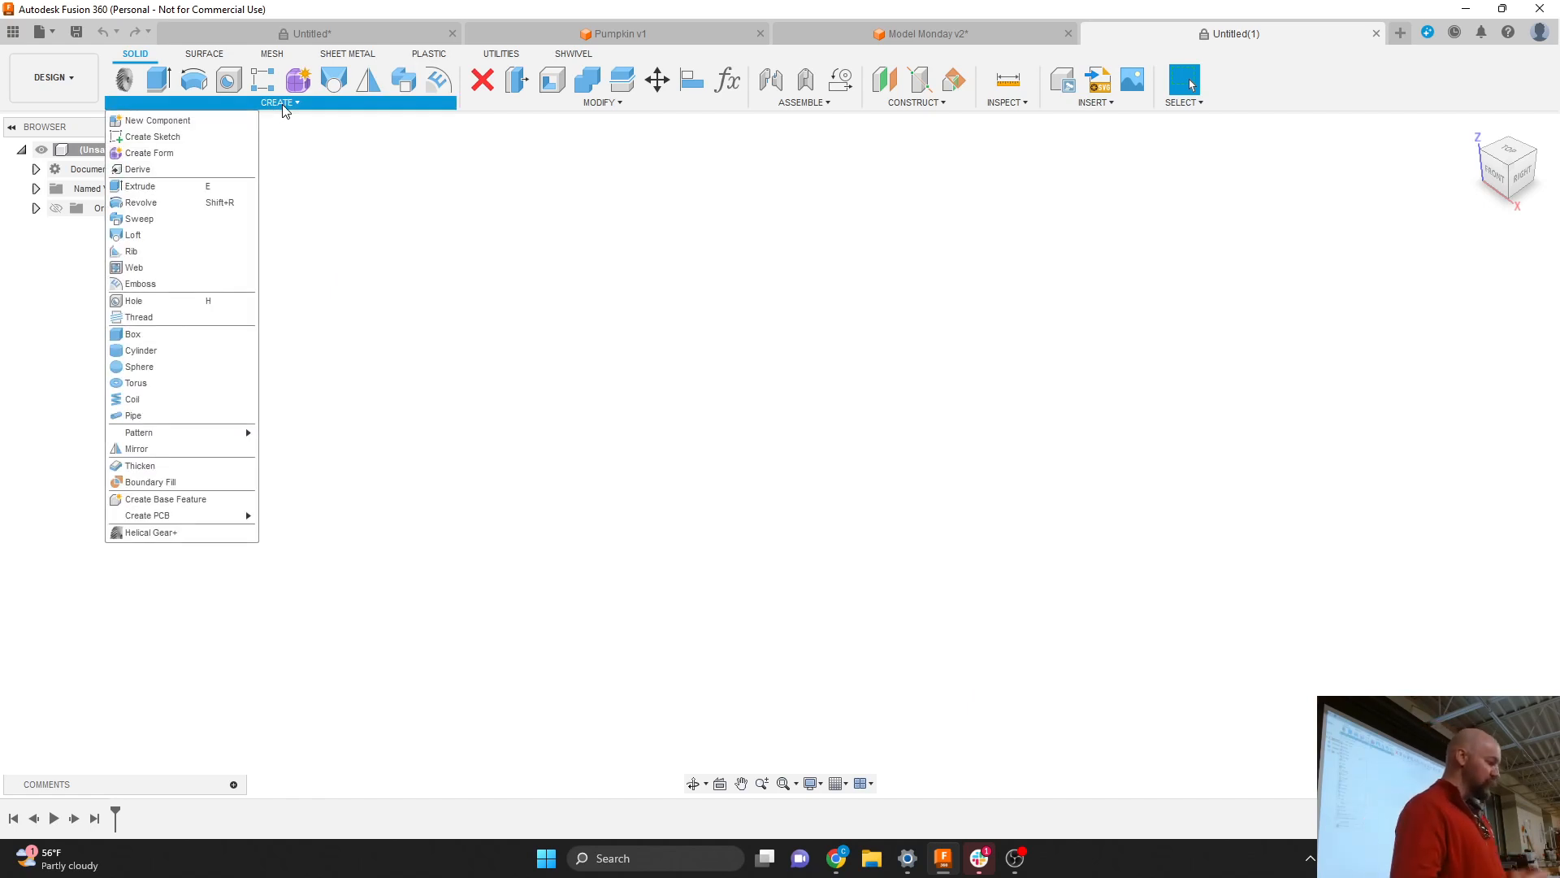
click(188, 139)
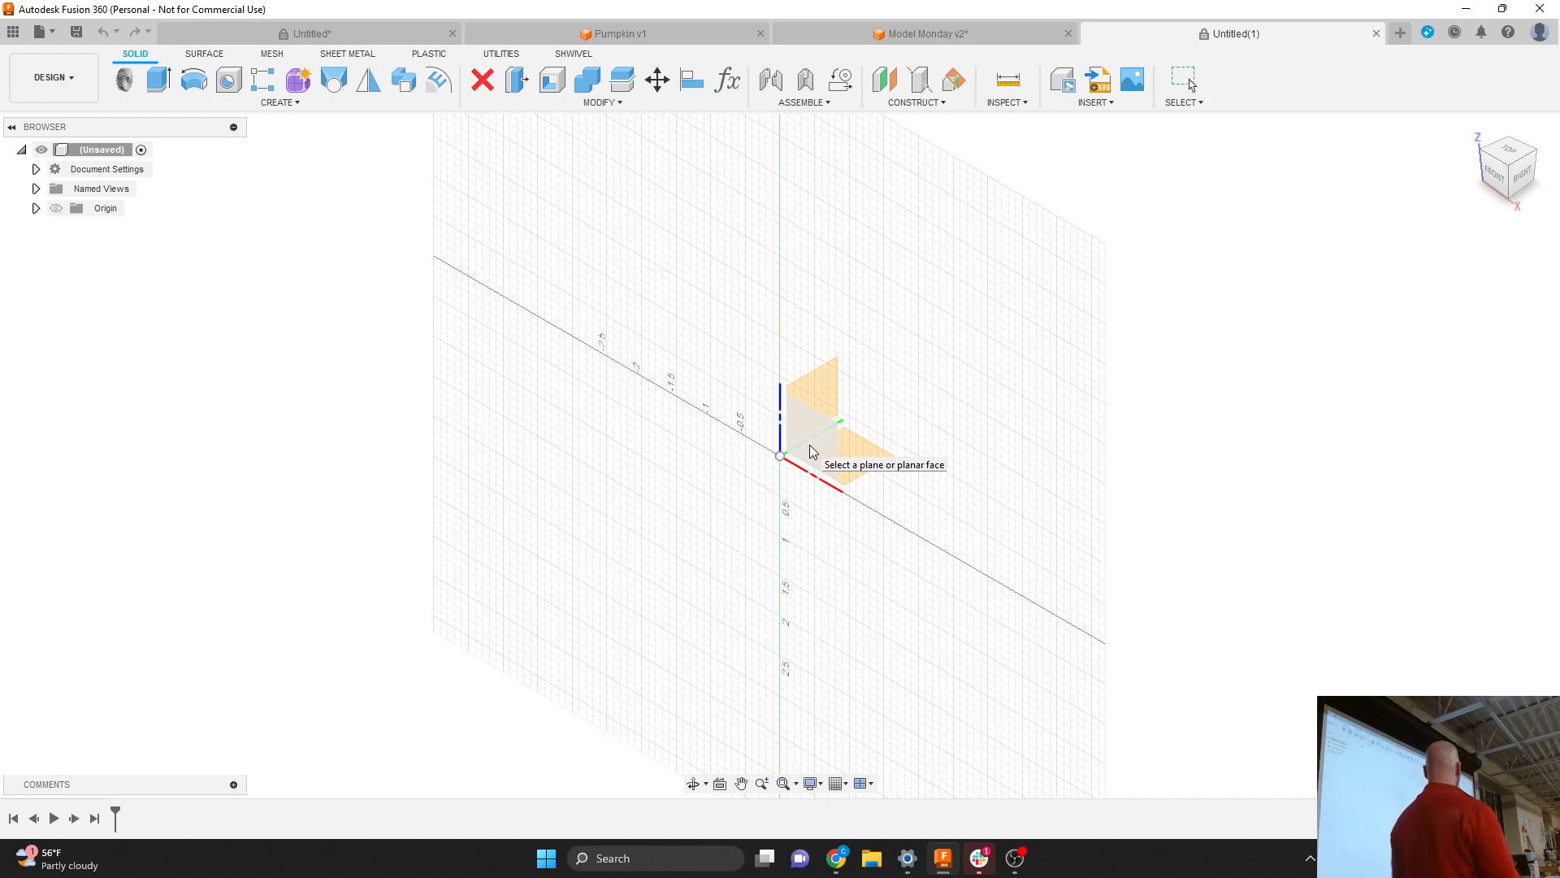
click(810, 451)
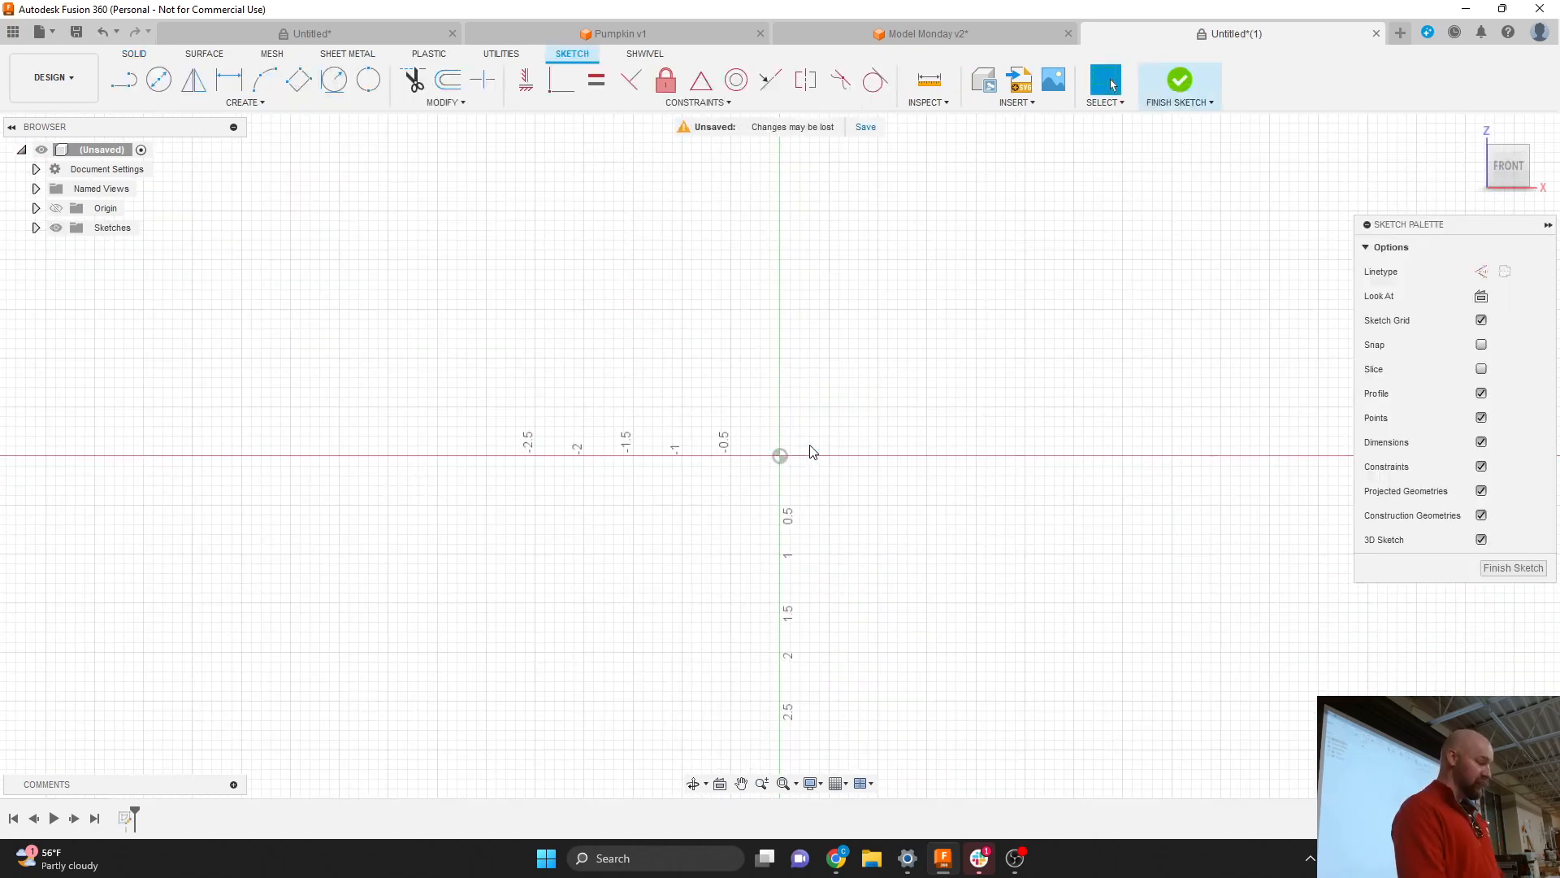
Draw a vertical line 8 inches long straight up from the sketch origin.
click(247, 103)
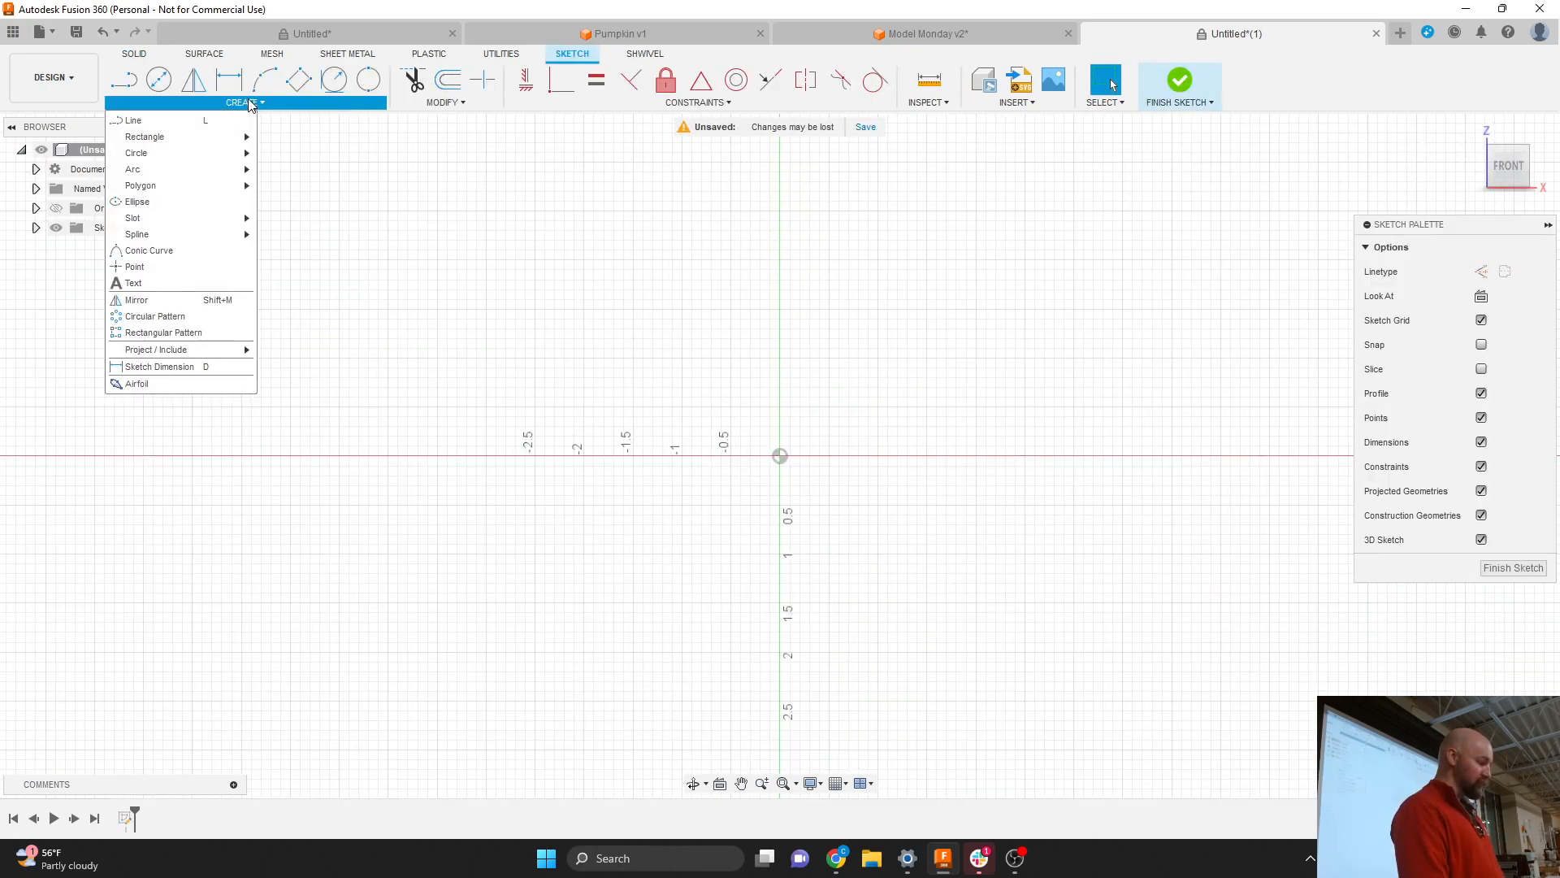
click(183, 124)
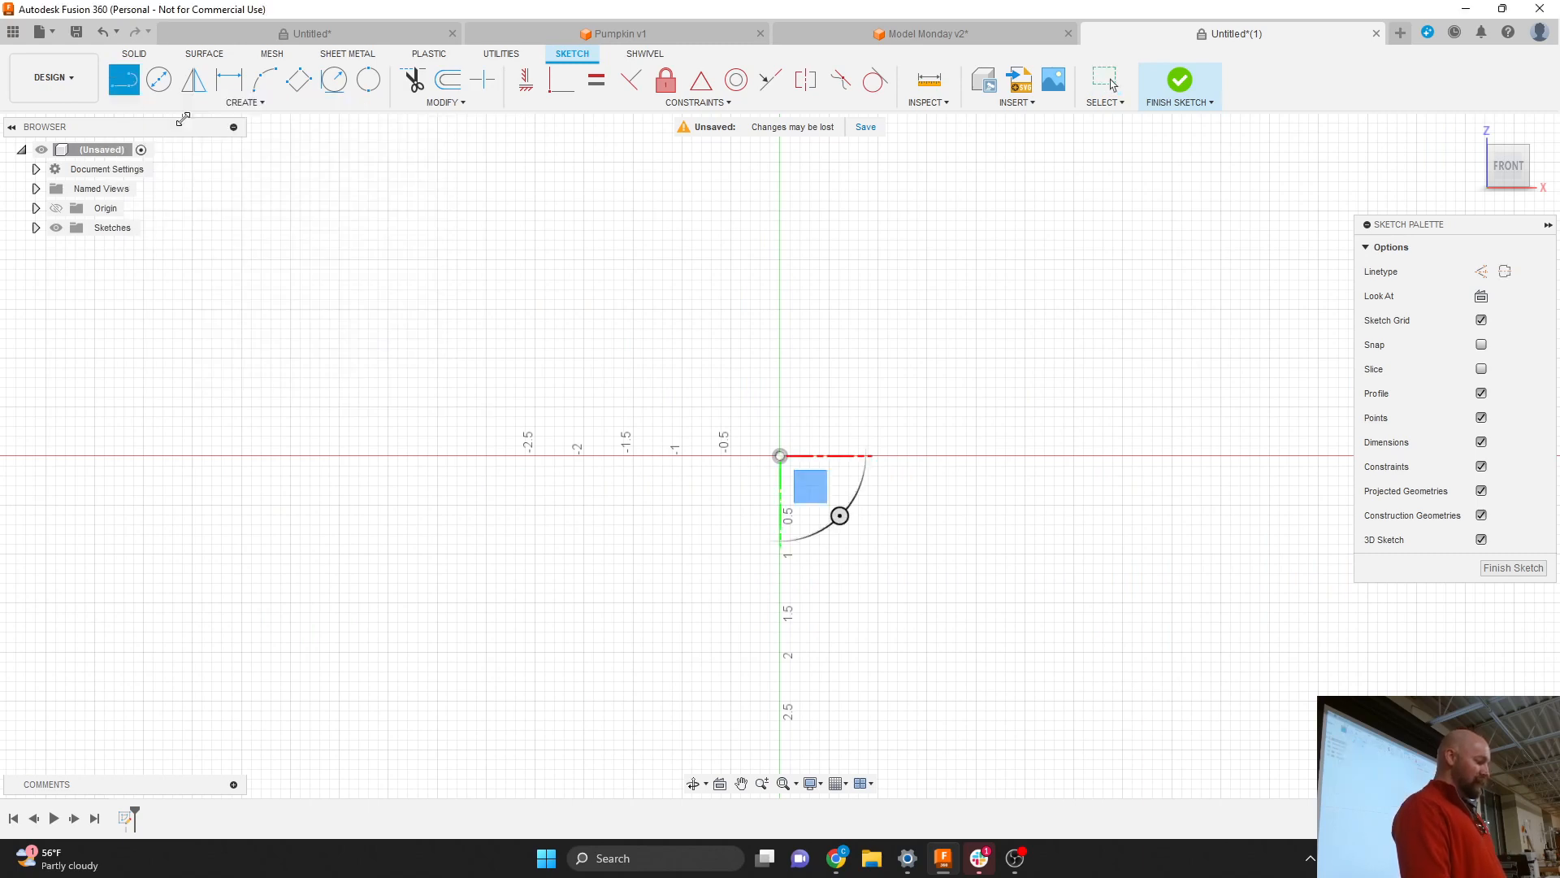
scroll(611, 615, down, 3)
scroll(611, 615, down, 1)
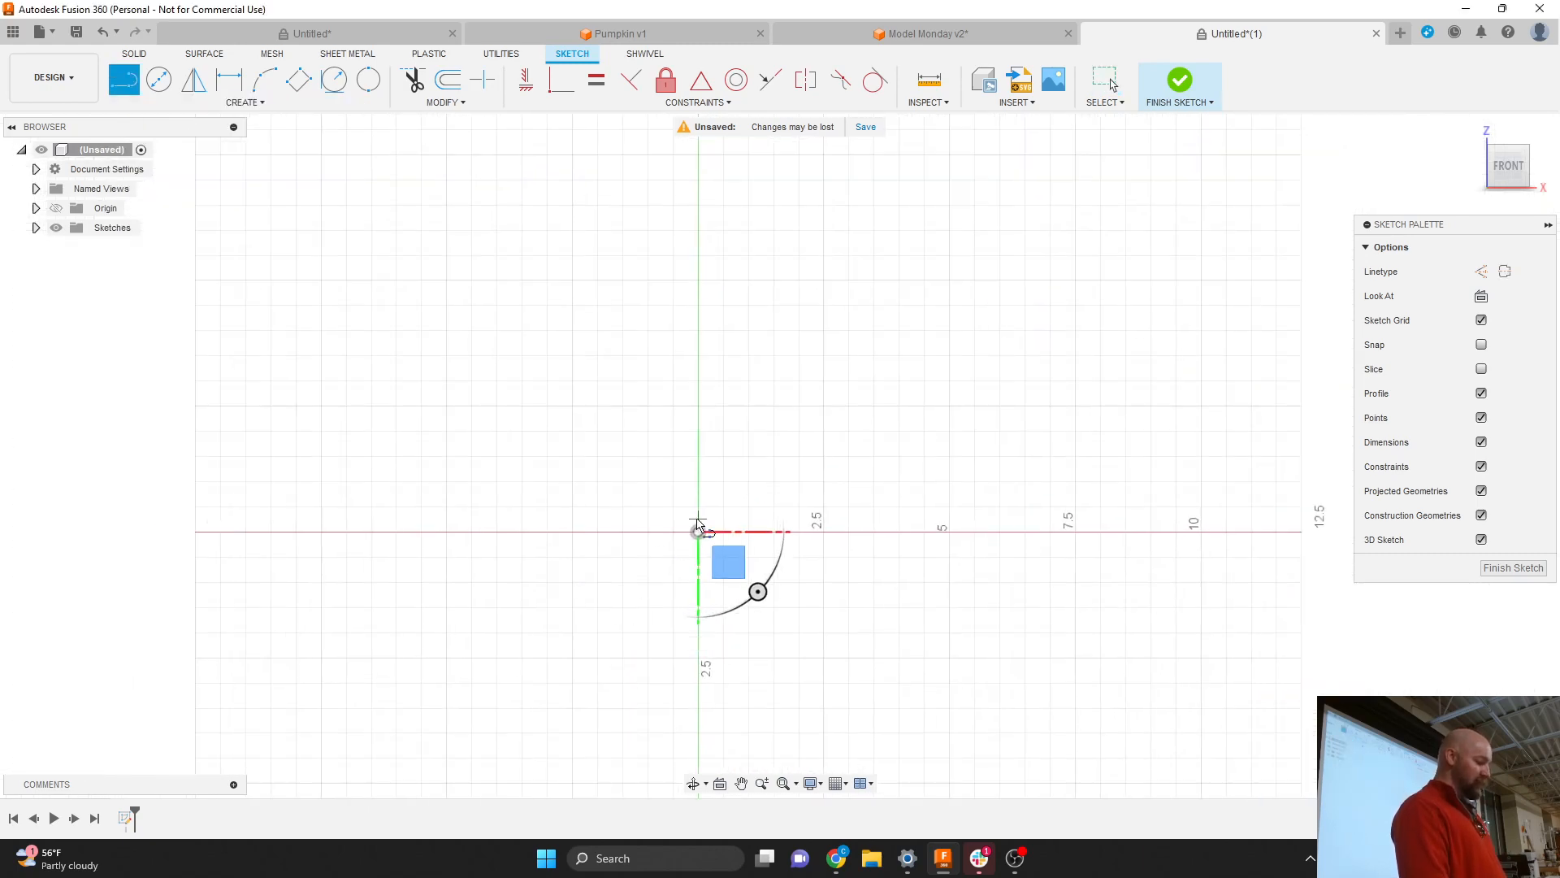
click(698, 531)
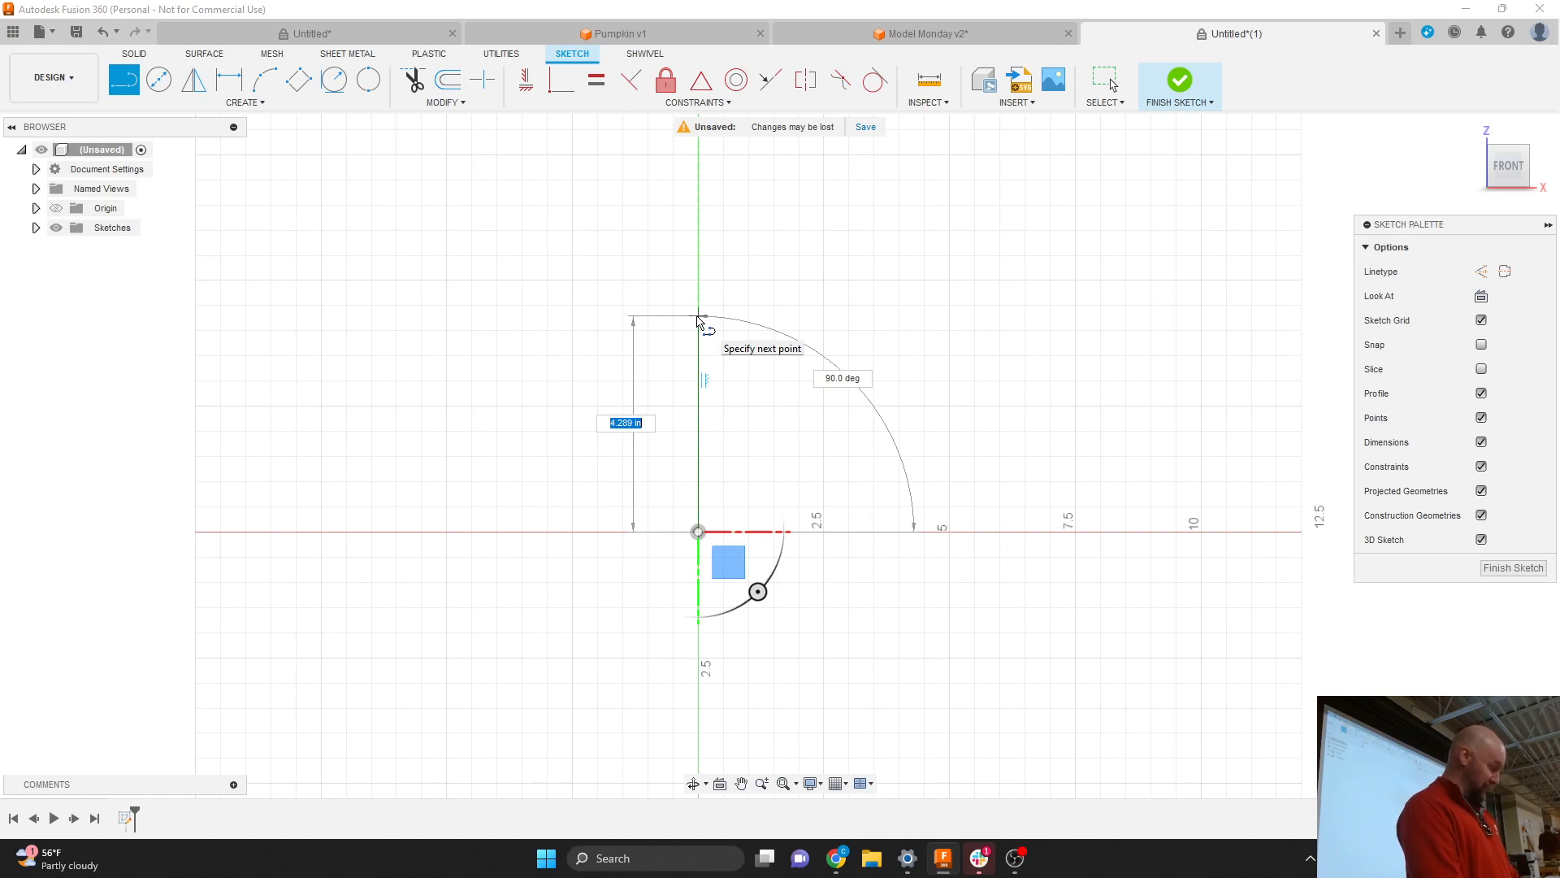
text(8)
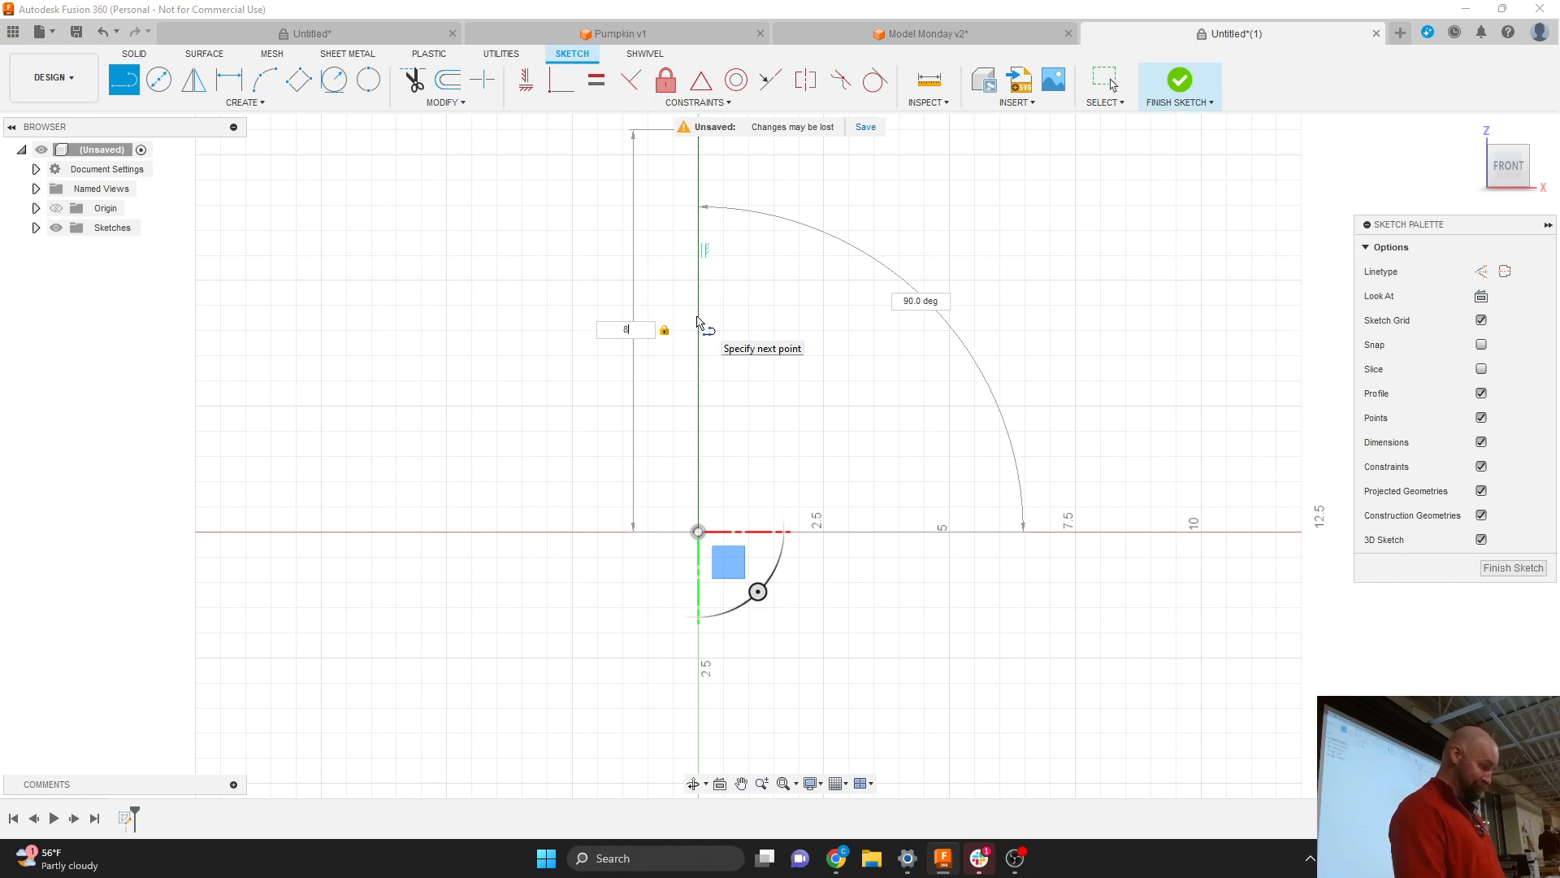
scroll(697, 309, down, 3)
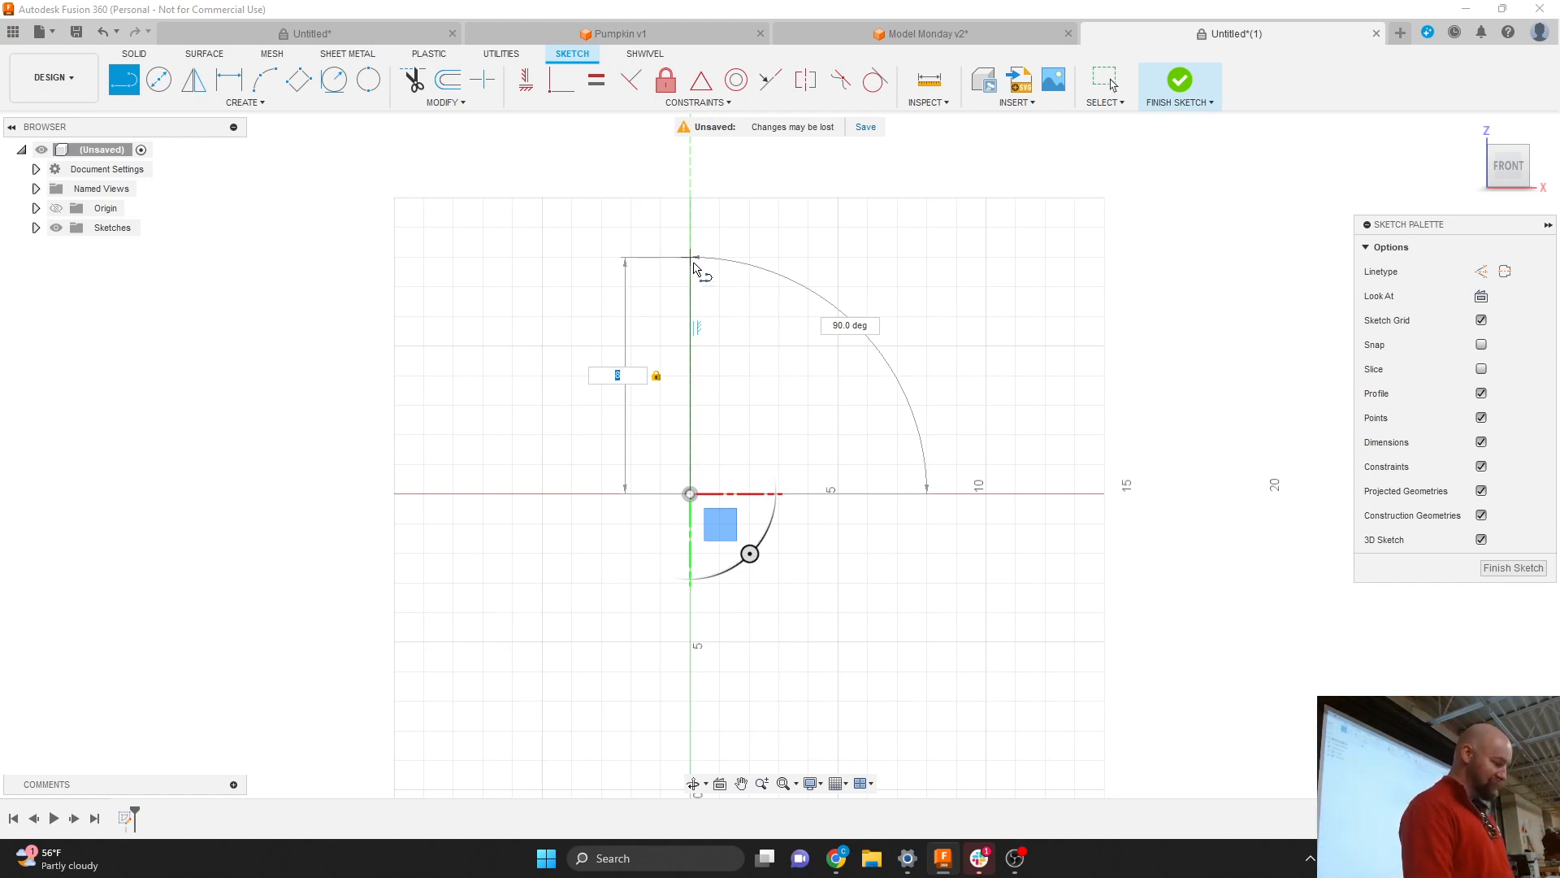
click(694, 271)
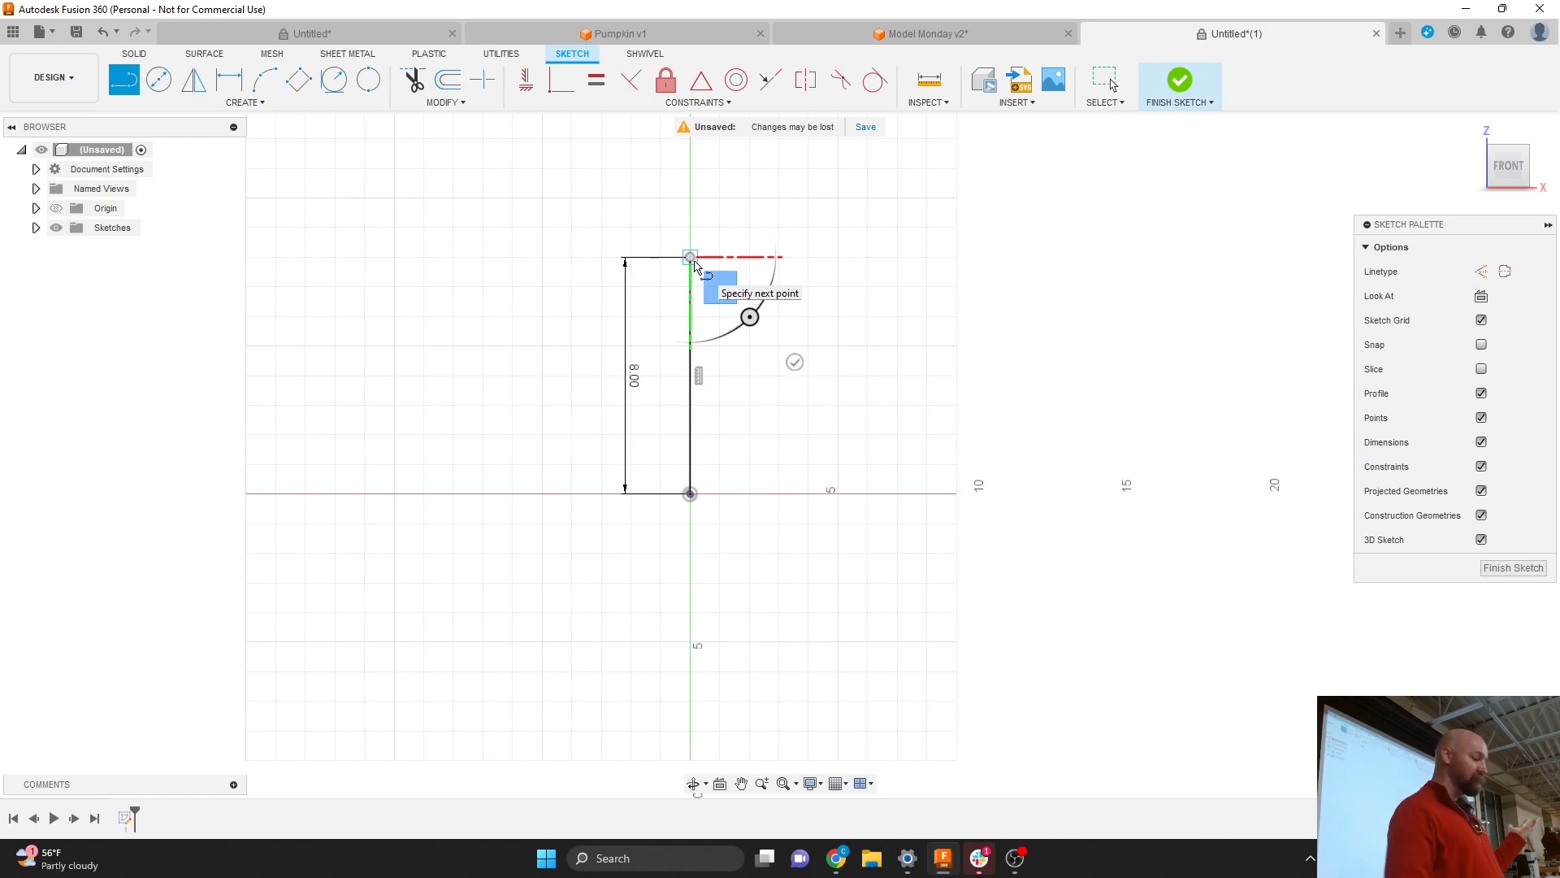
key(Escape)
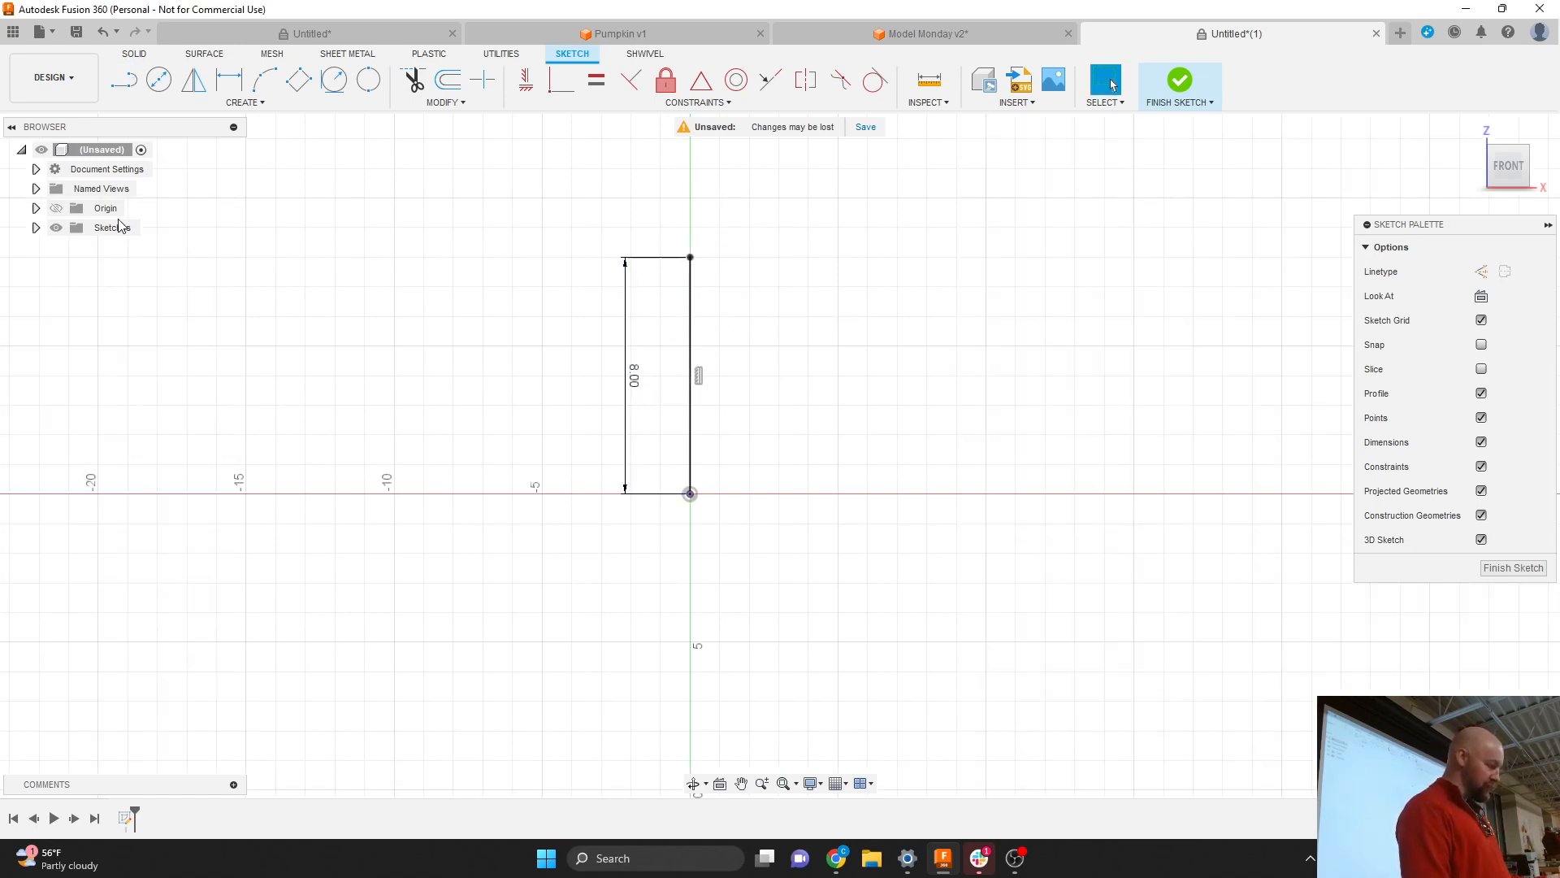
Try to change the document's active units to Millimeter.
click(35, 170)
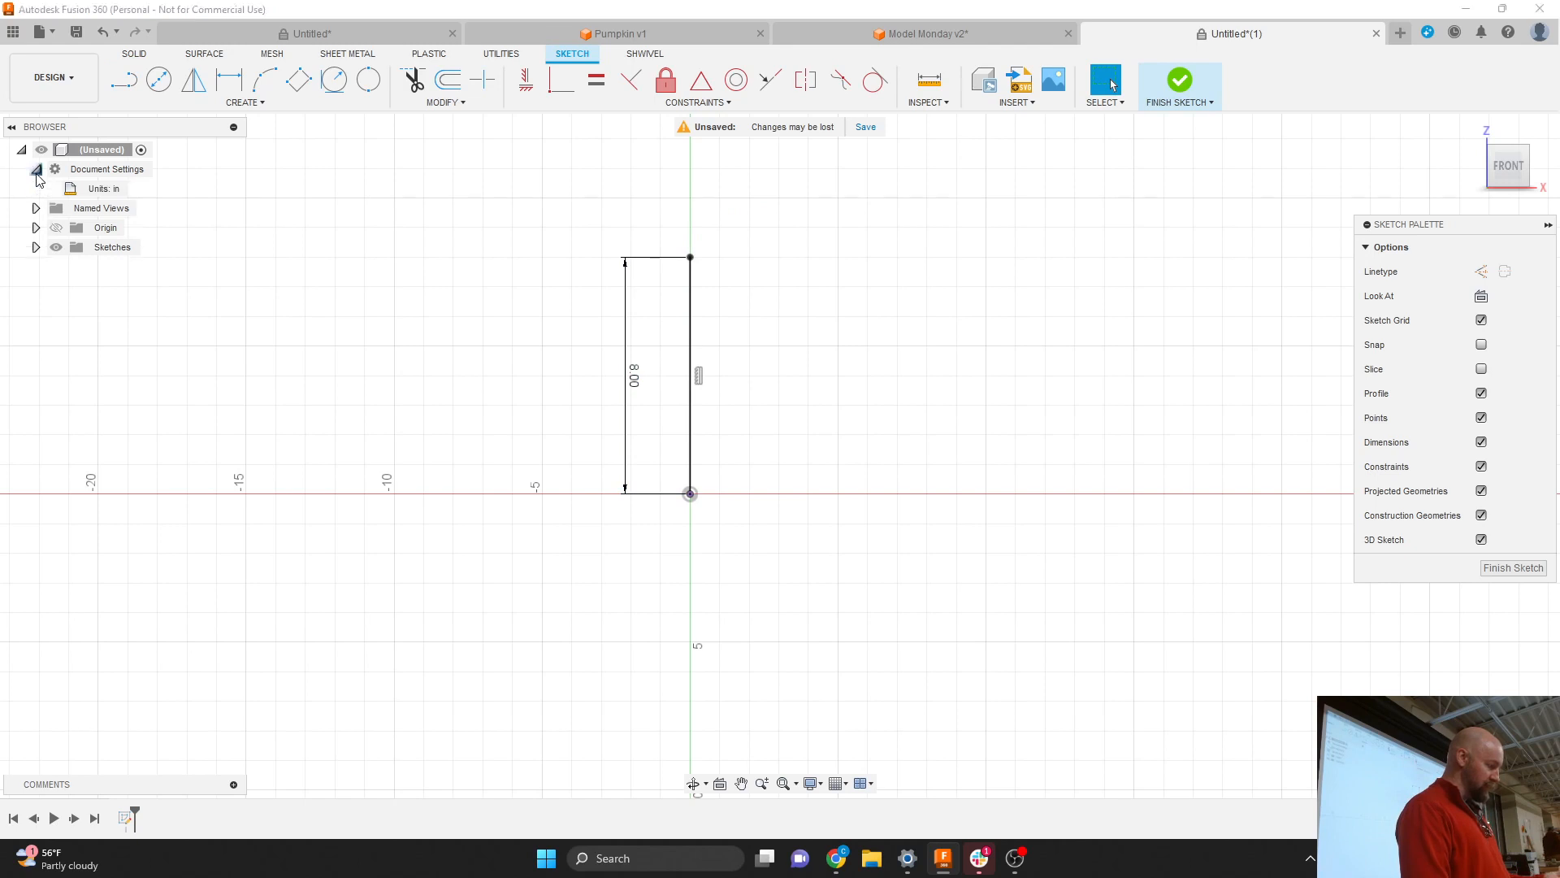
click(137, 189)
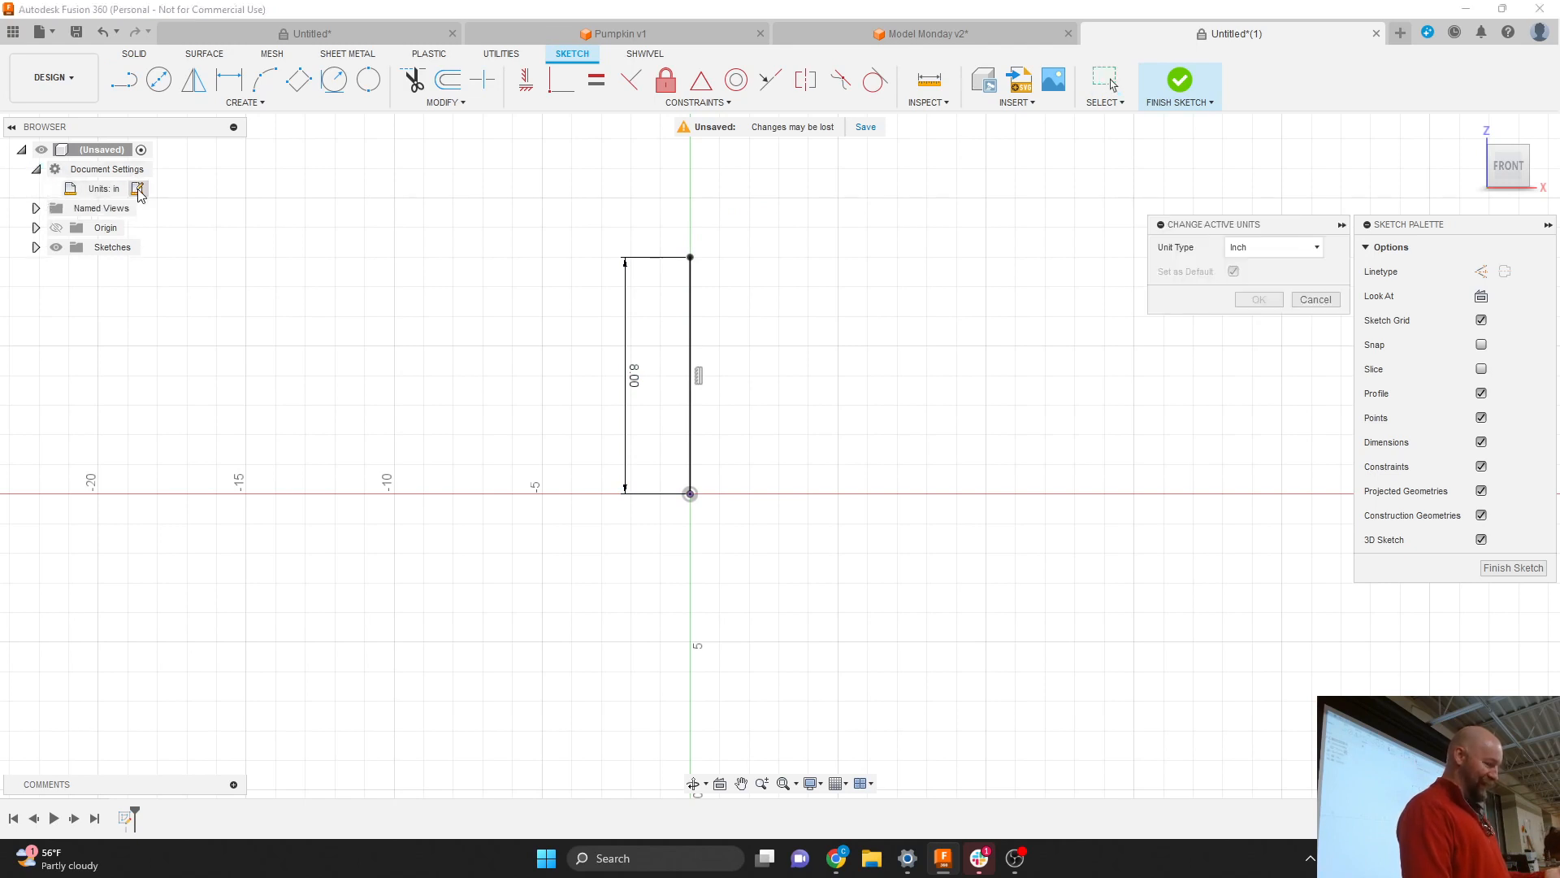
click(1274, 249)
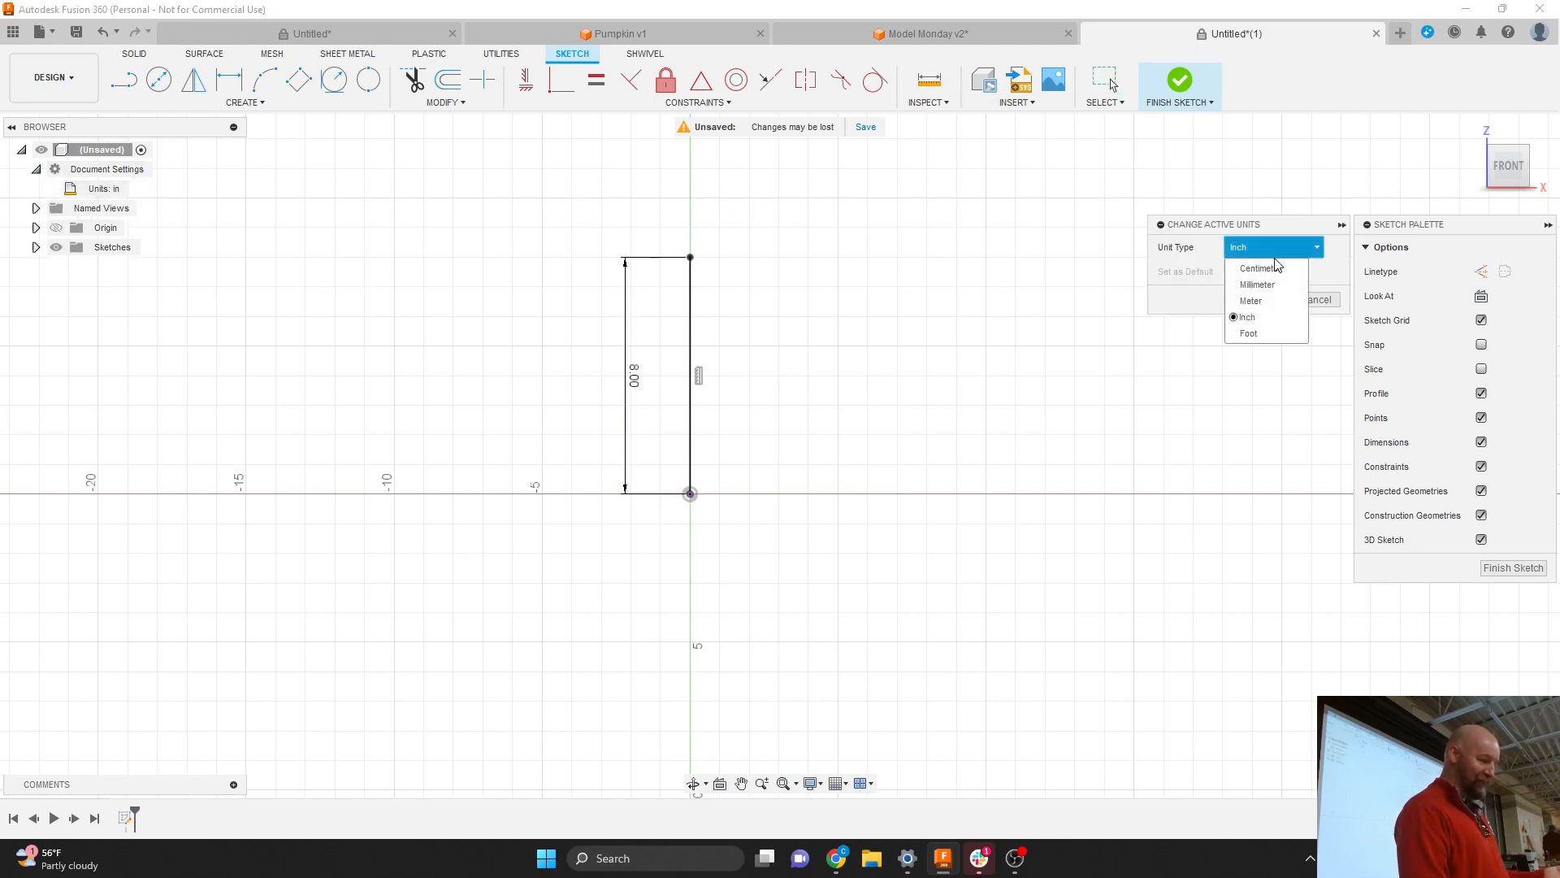
click(1273, 301)
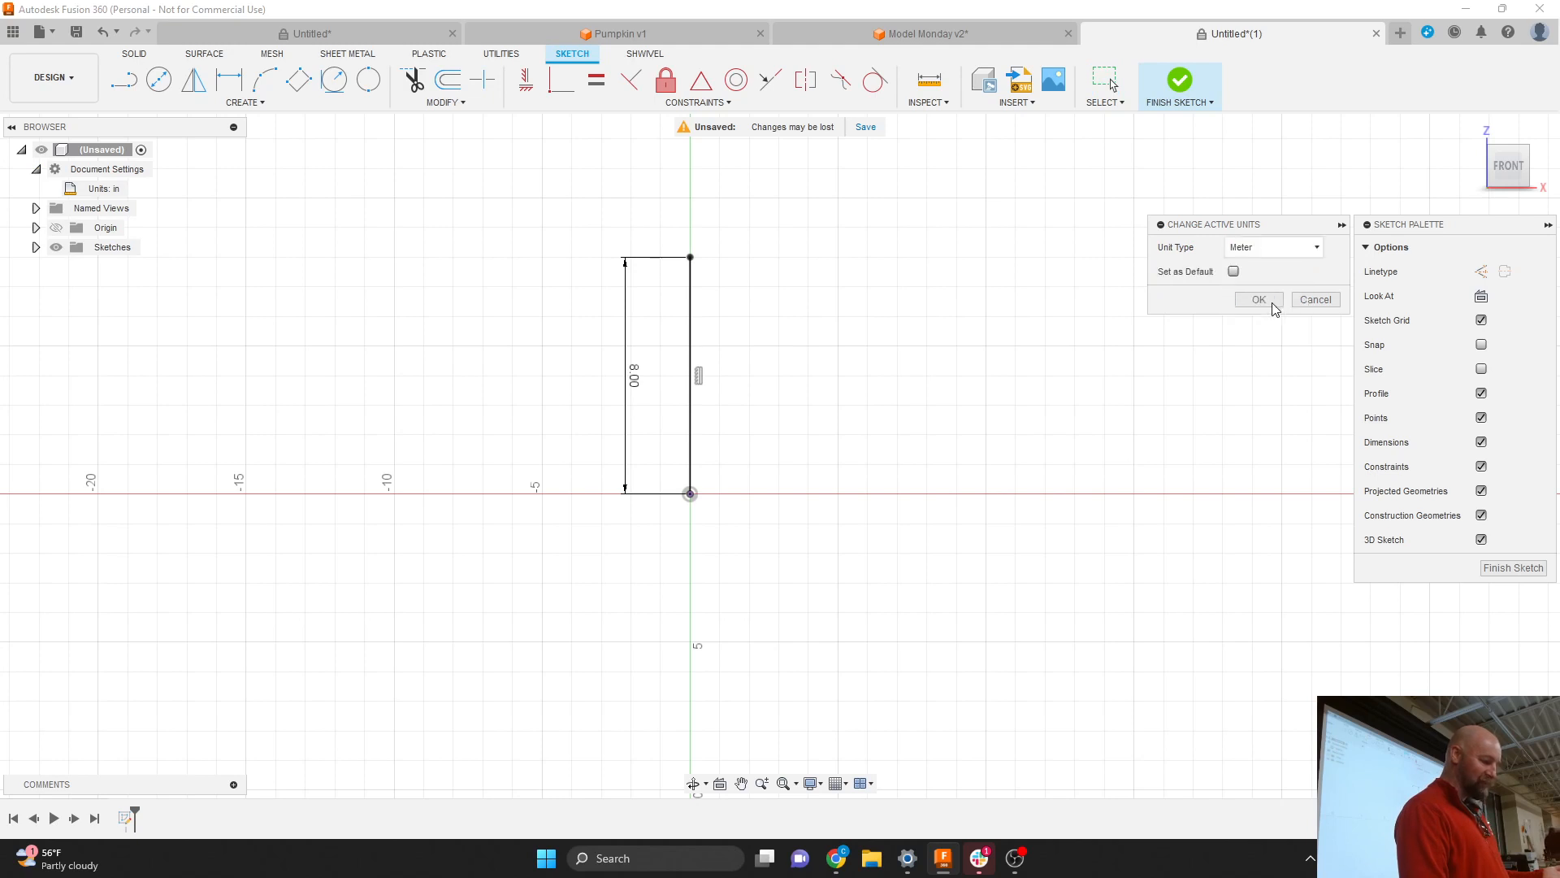
click(1268, 249)
click(1259, 282)
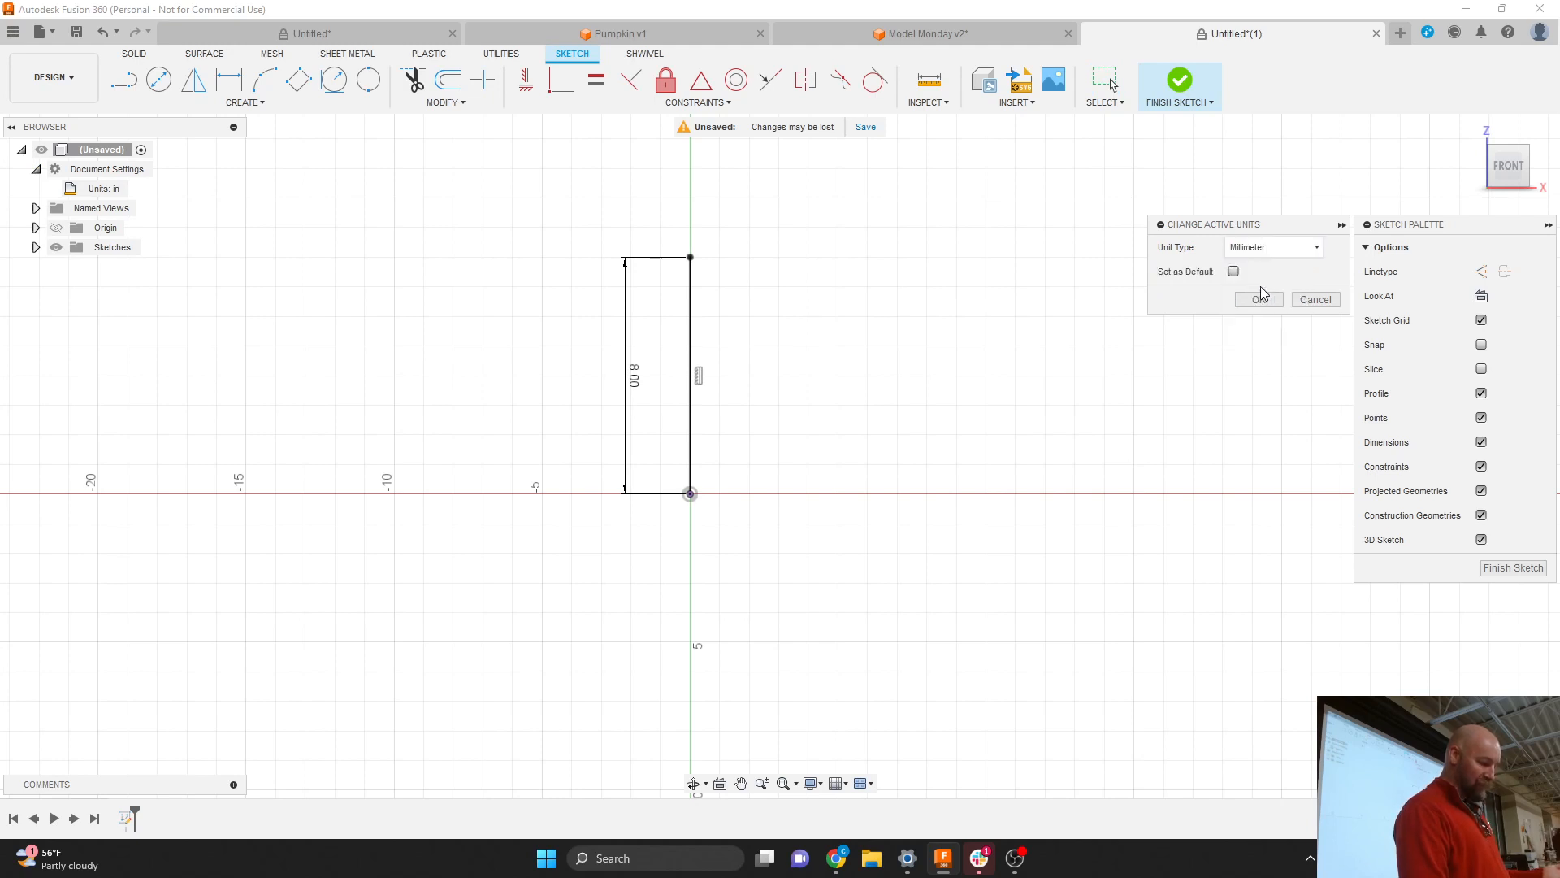
click(1259, 299)
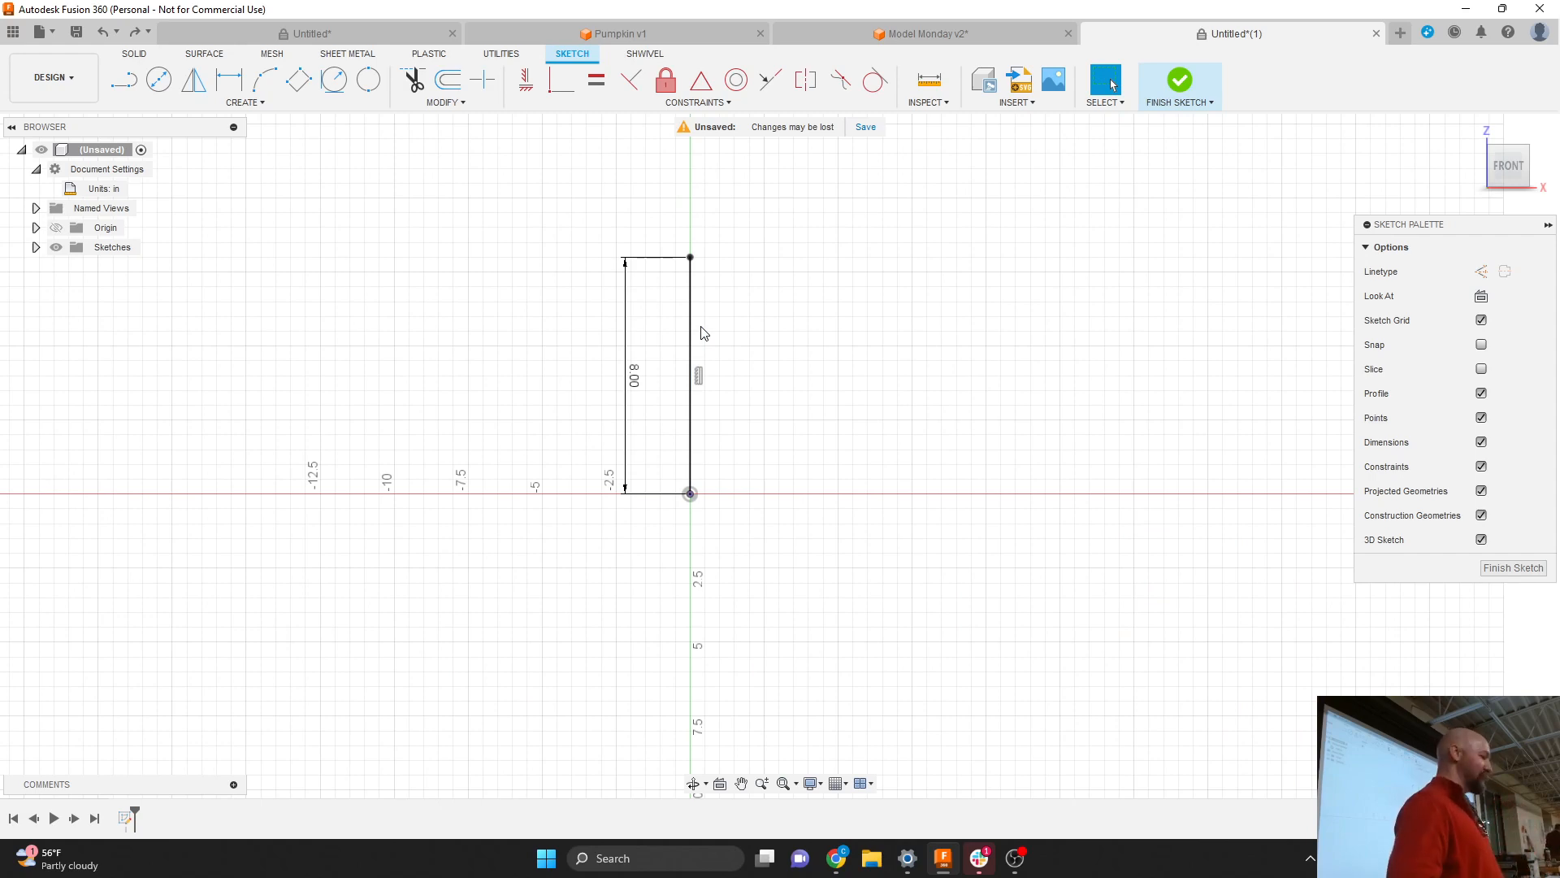
Draw a 3-point arc from the line's upper end to the origin, bulging toward positive X beyond a semicircle, and finish the sketch.
scroll(705, 315, up, 3)
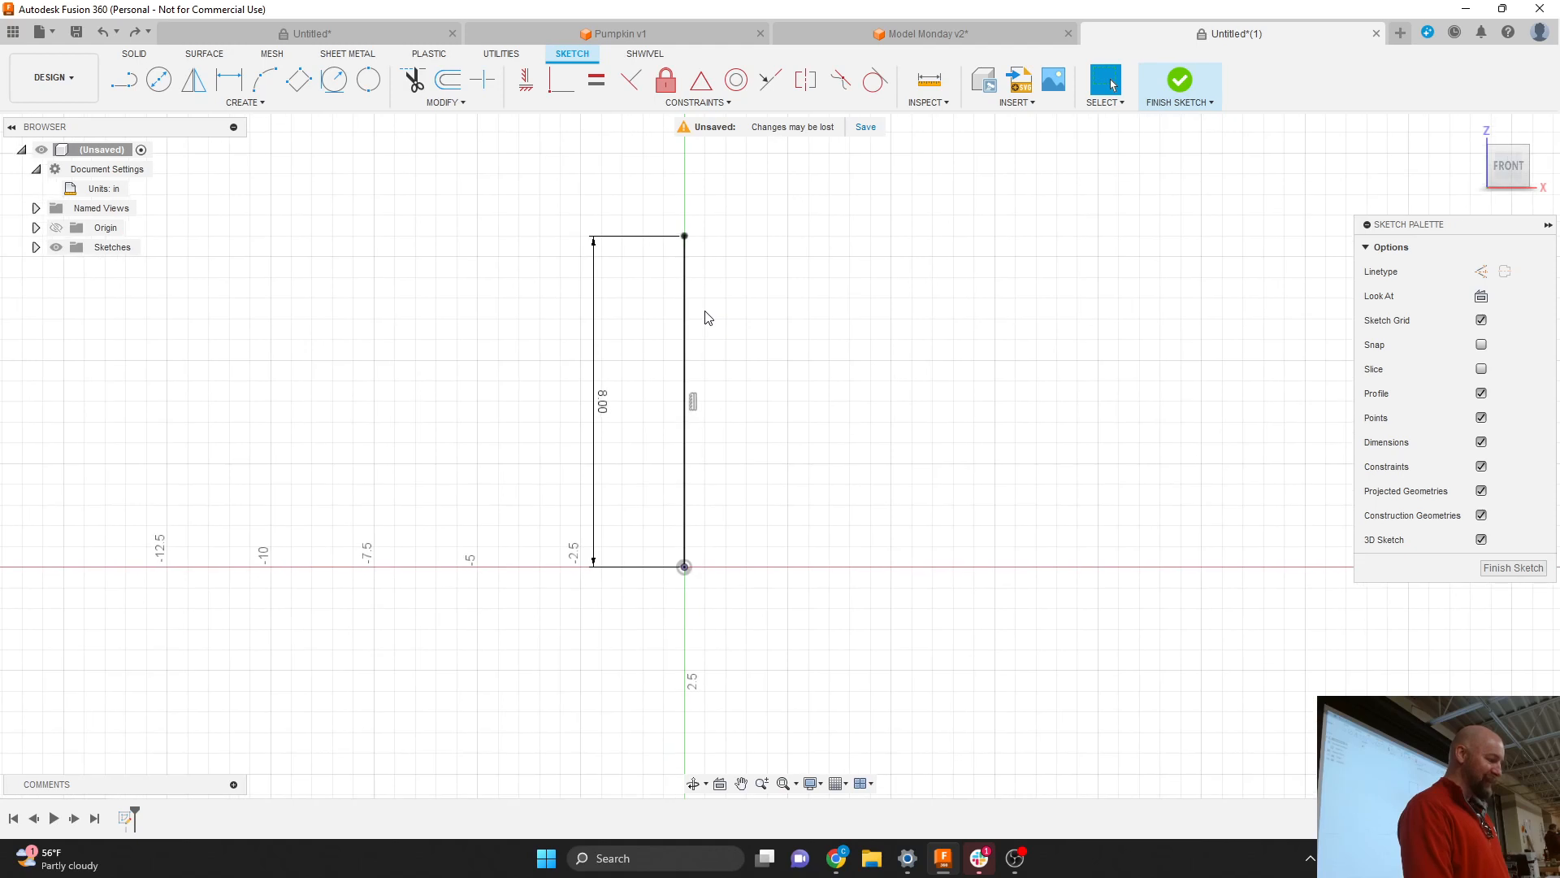
right_click(705, 316)
click(373, 146)
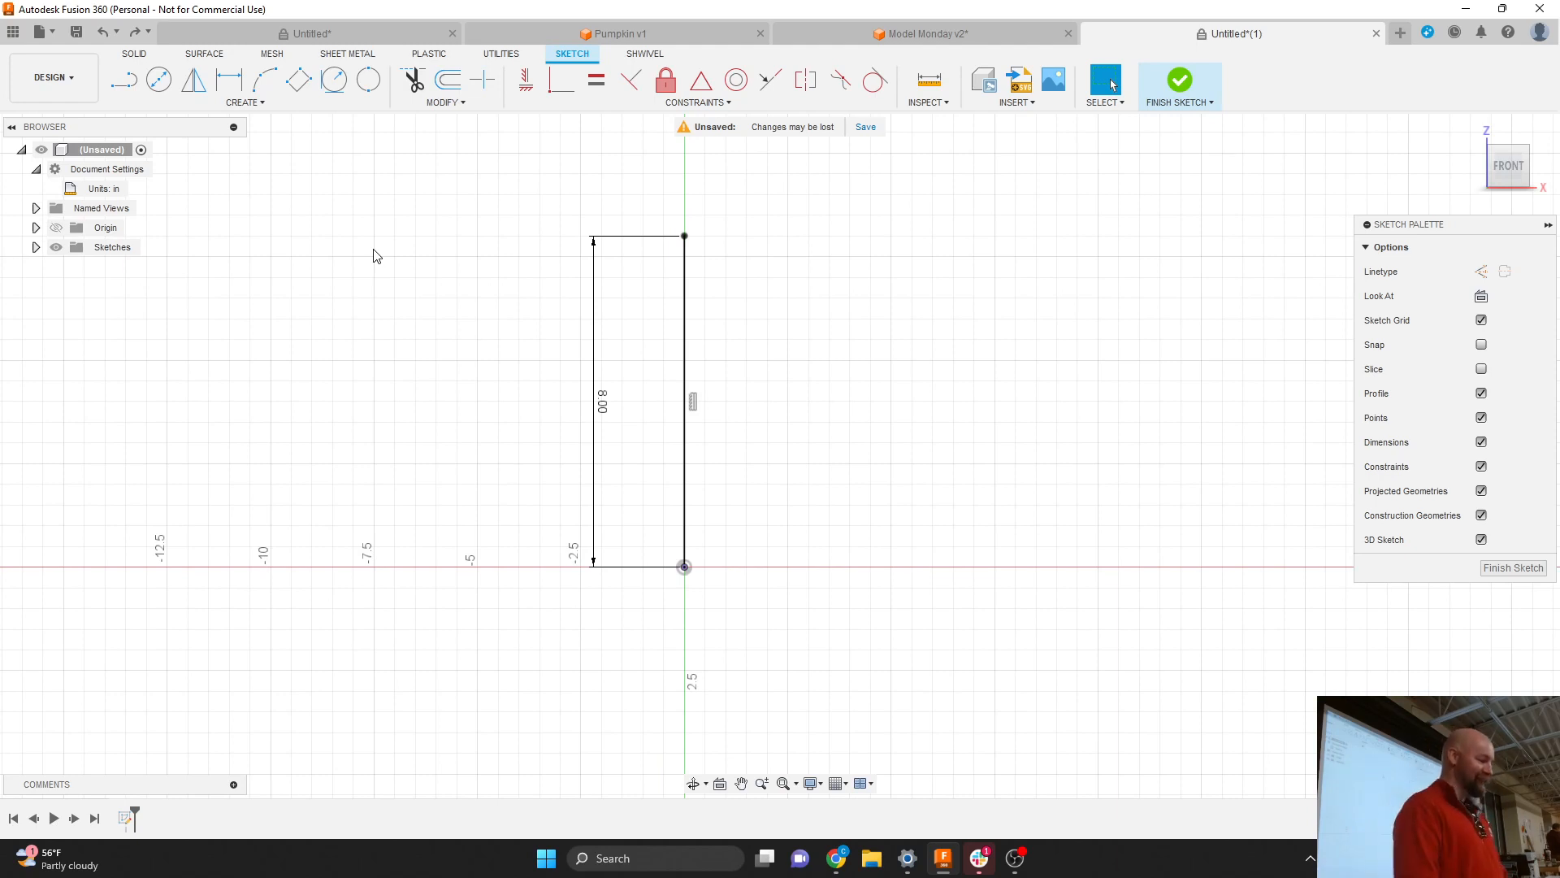
click(252, 104)
mouse_move(213, 140)
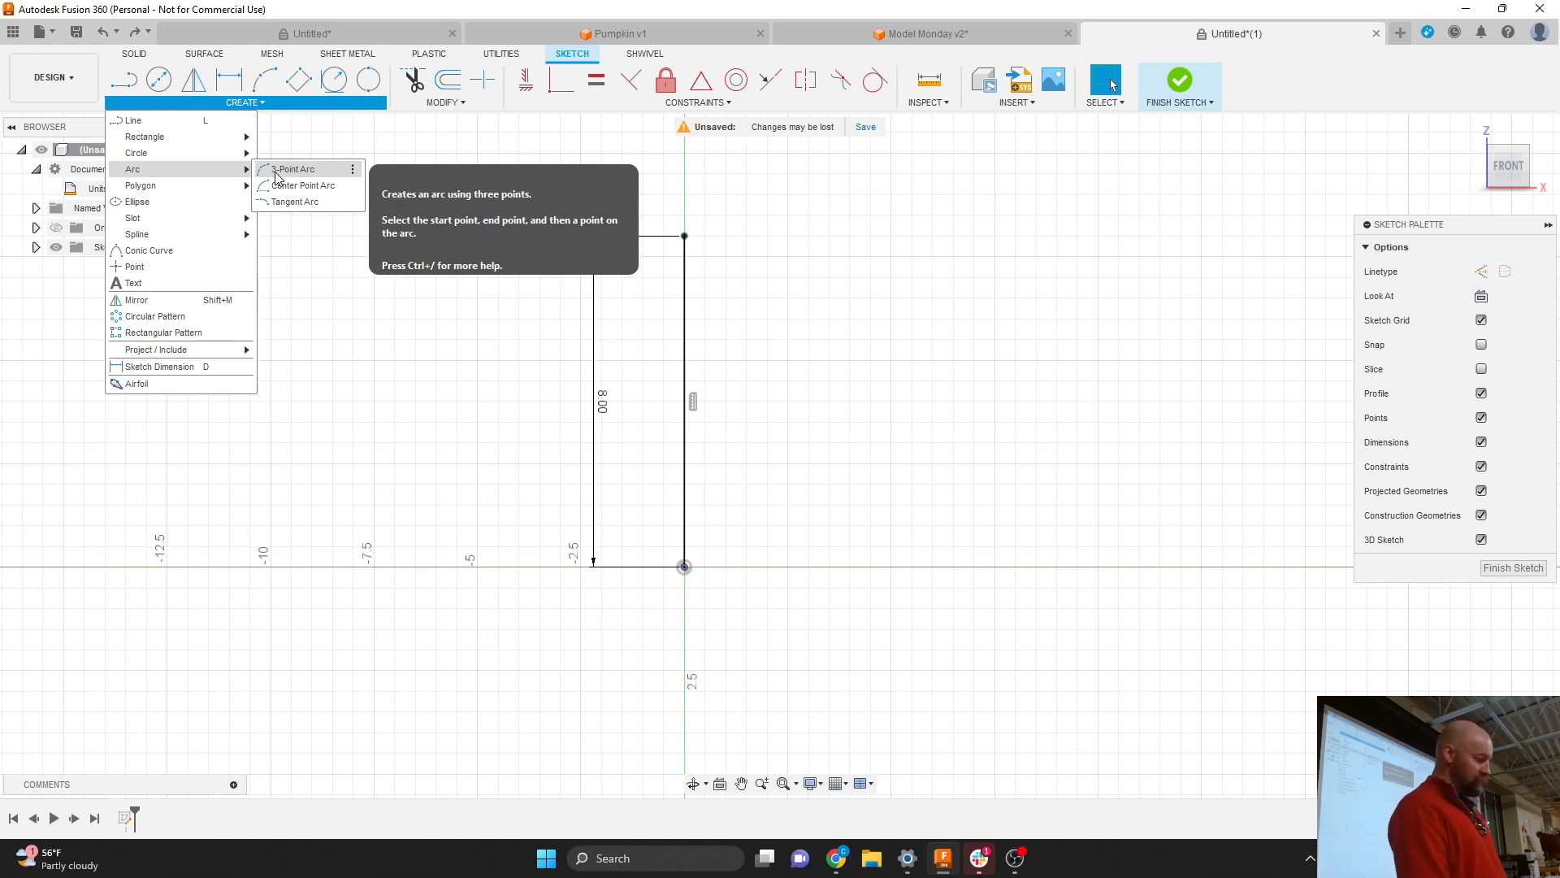
click(280, 171)
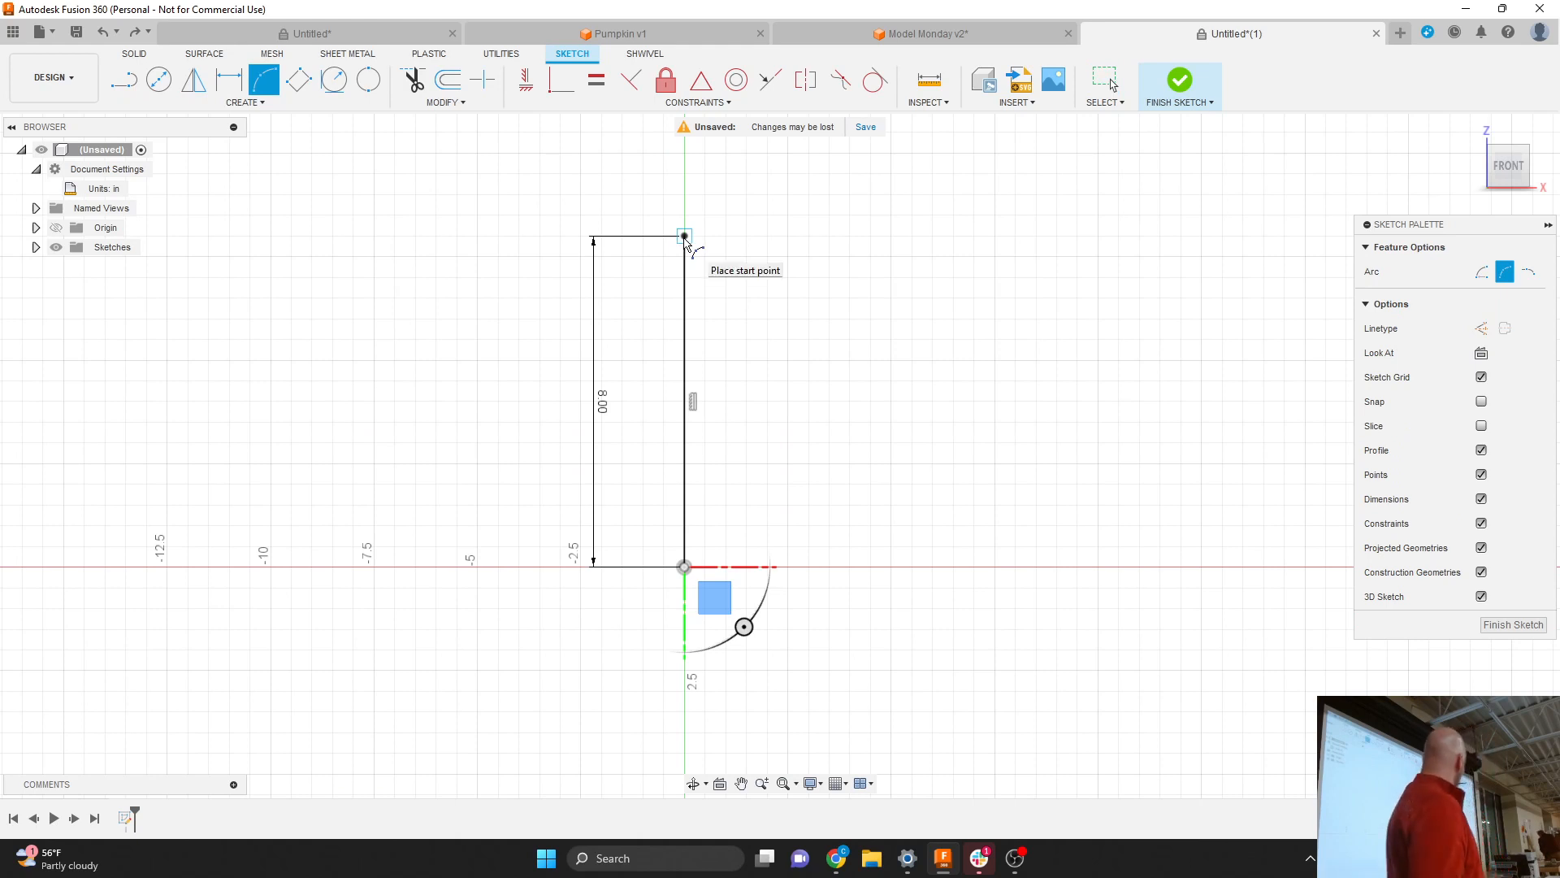
click(685, 236)
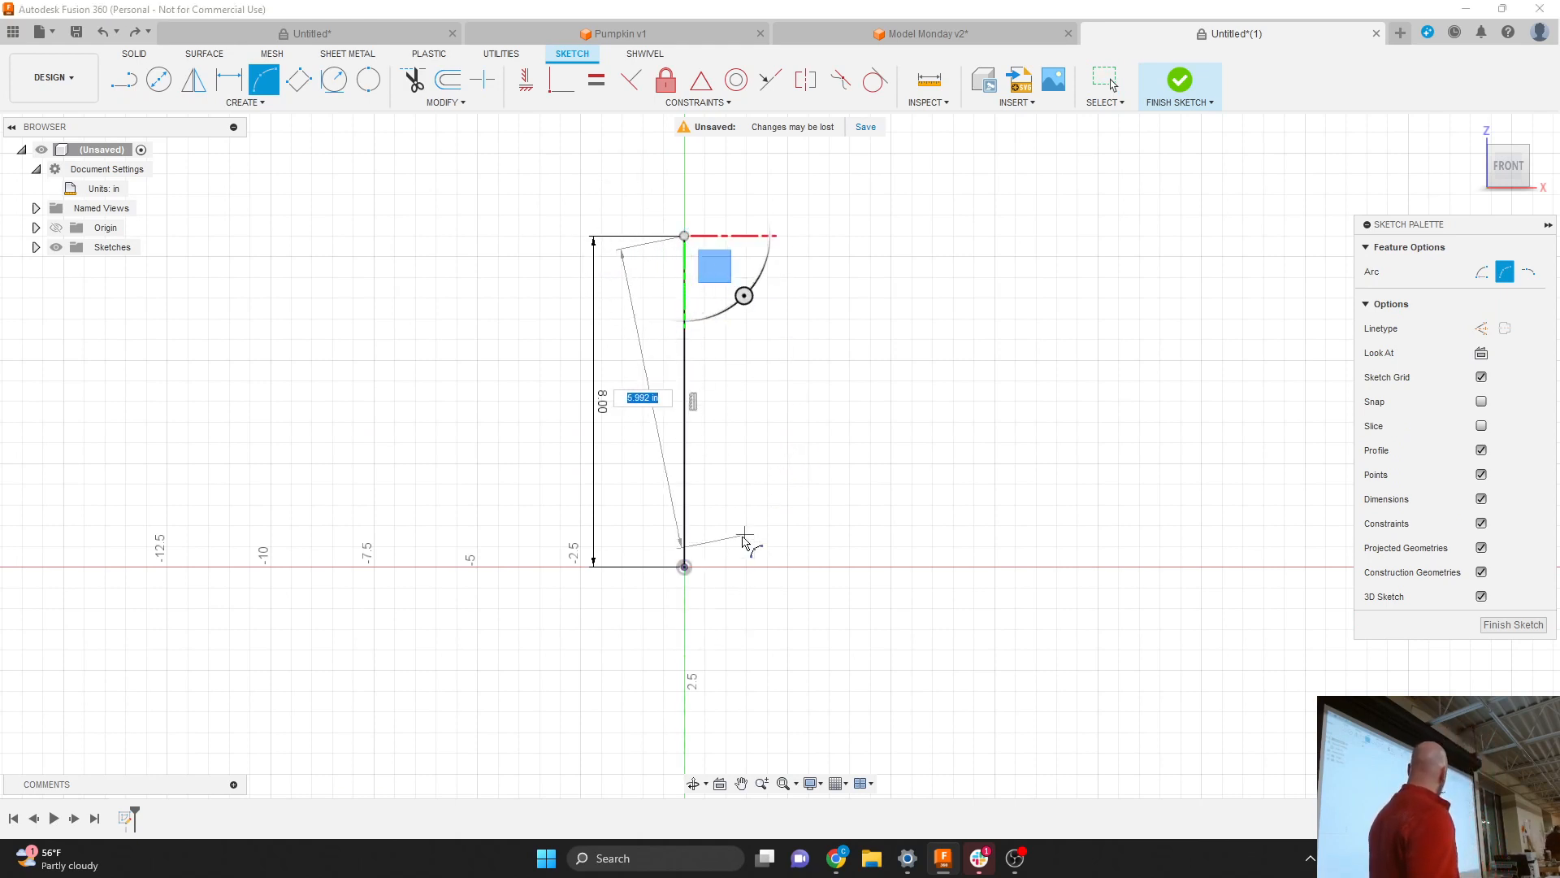
click(684, 567)
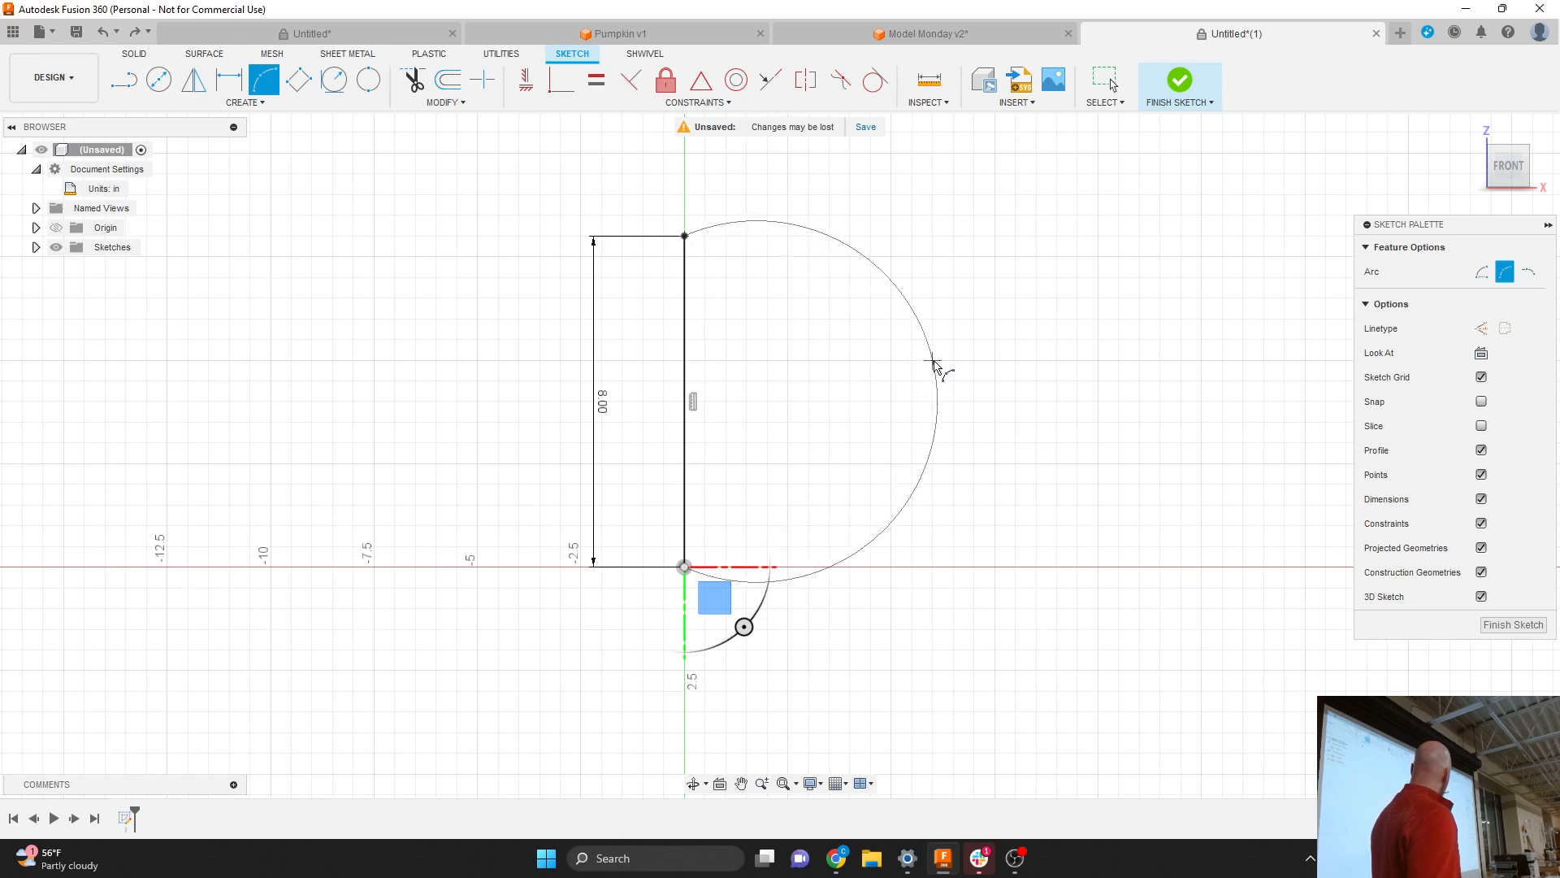
click(933, 362)
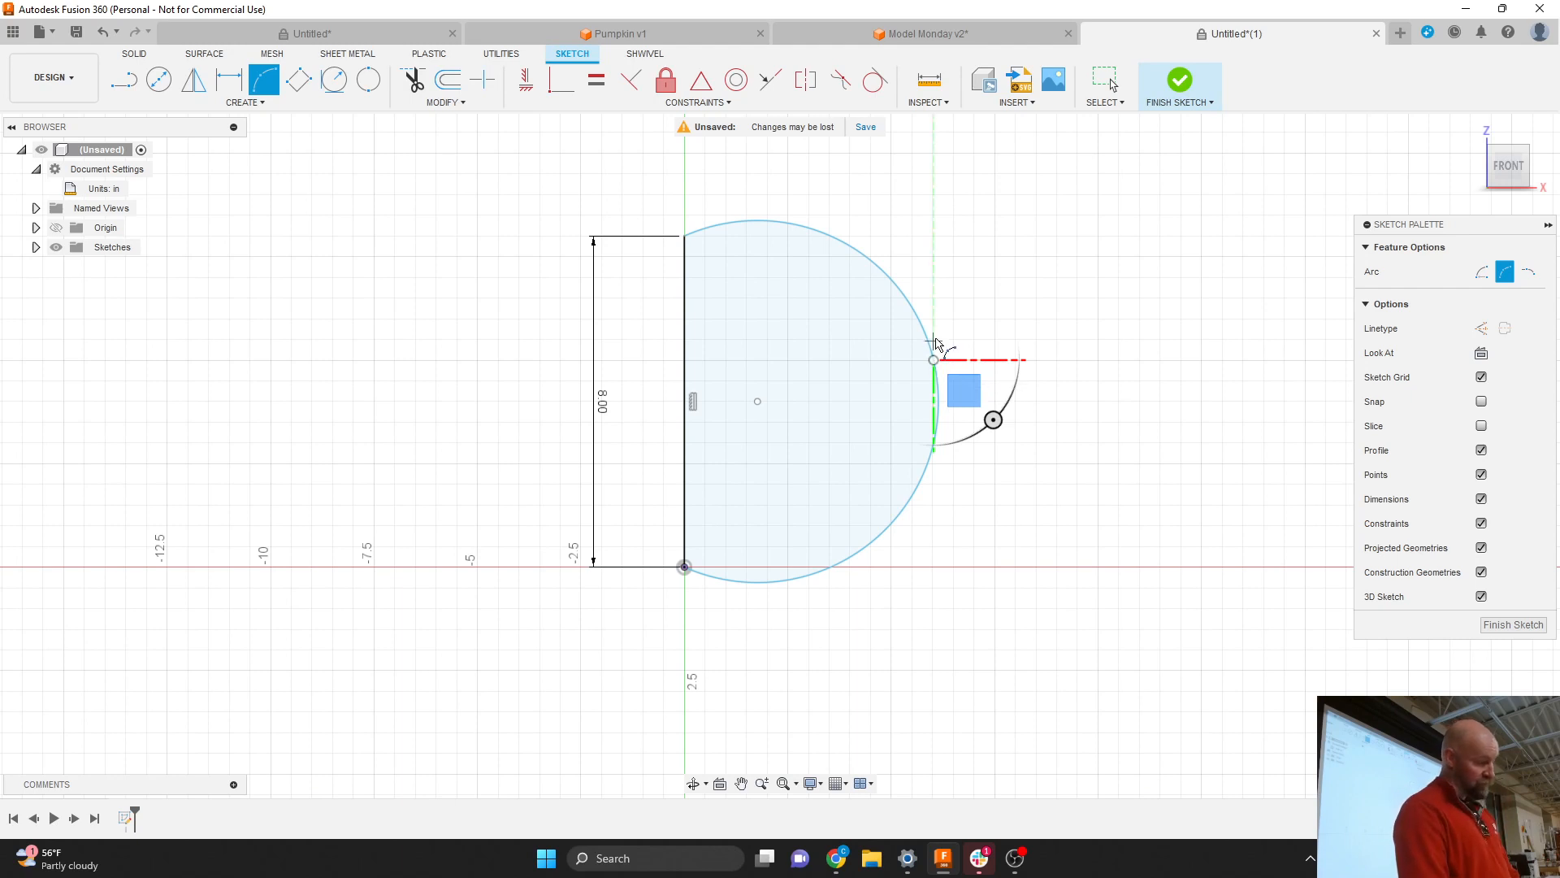
key(Escape)
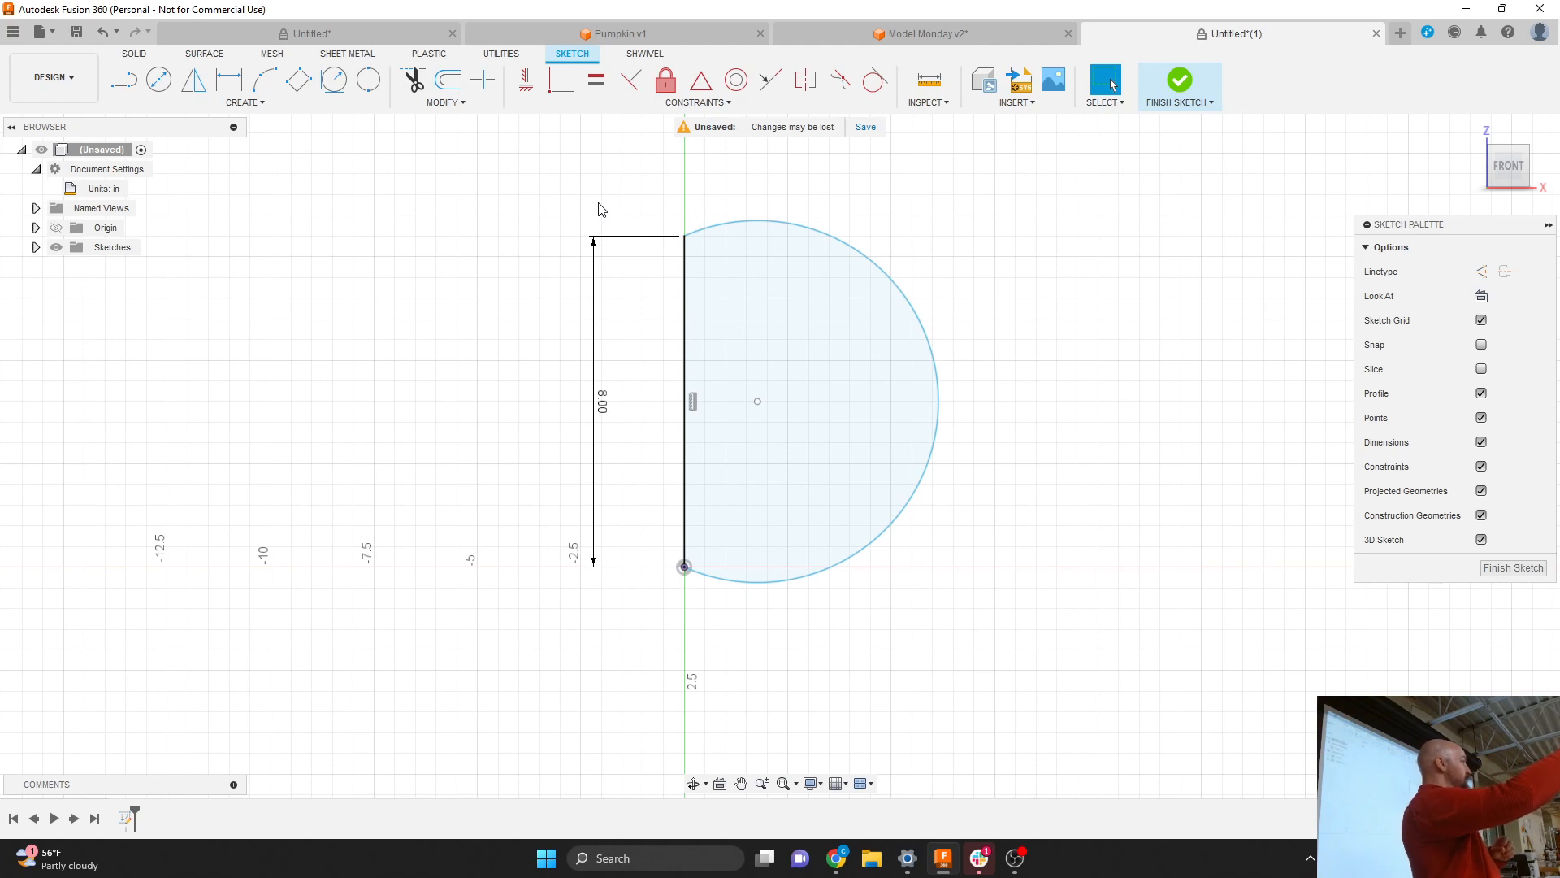
click(1180, 81)
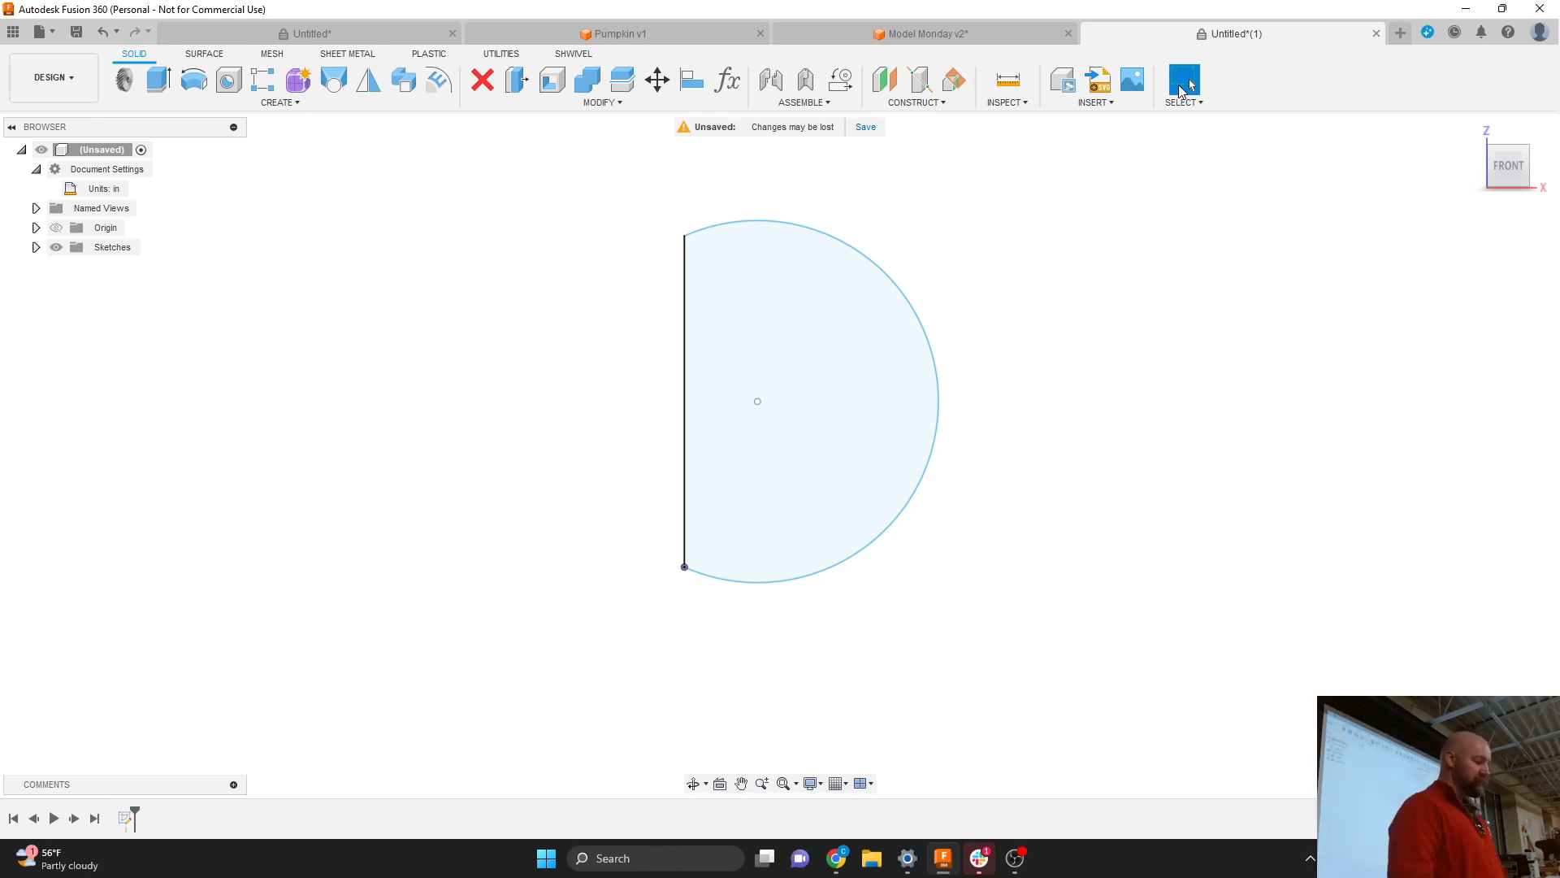
Rename the profile sketch as Pumpkin Profile.
click(36, 247)
click(120, 269)
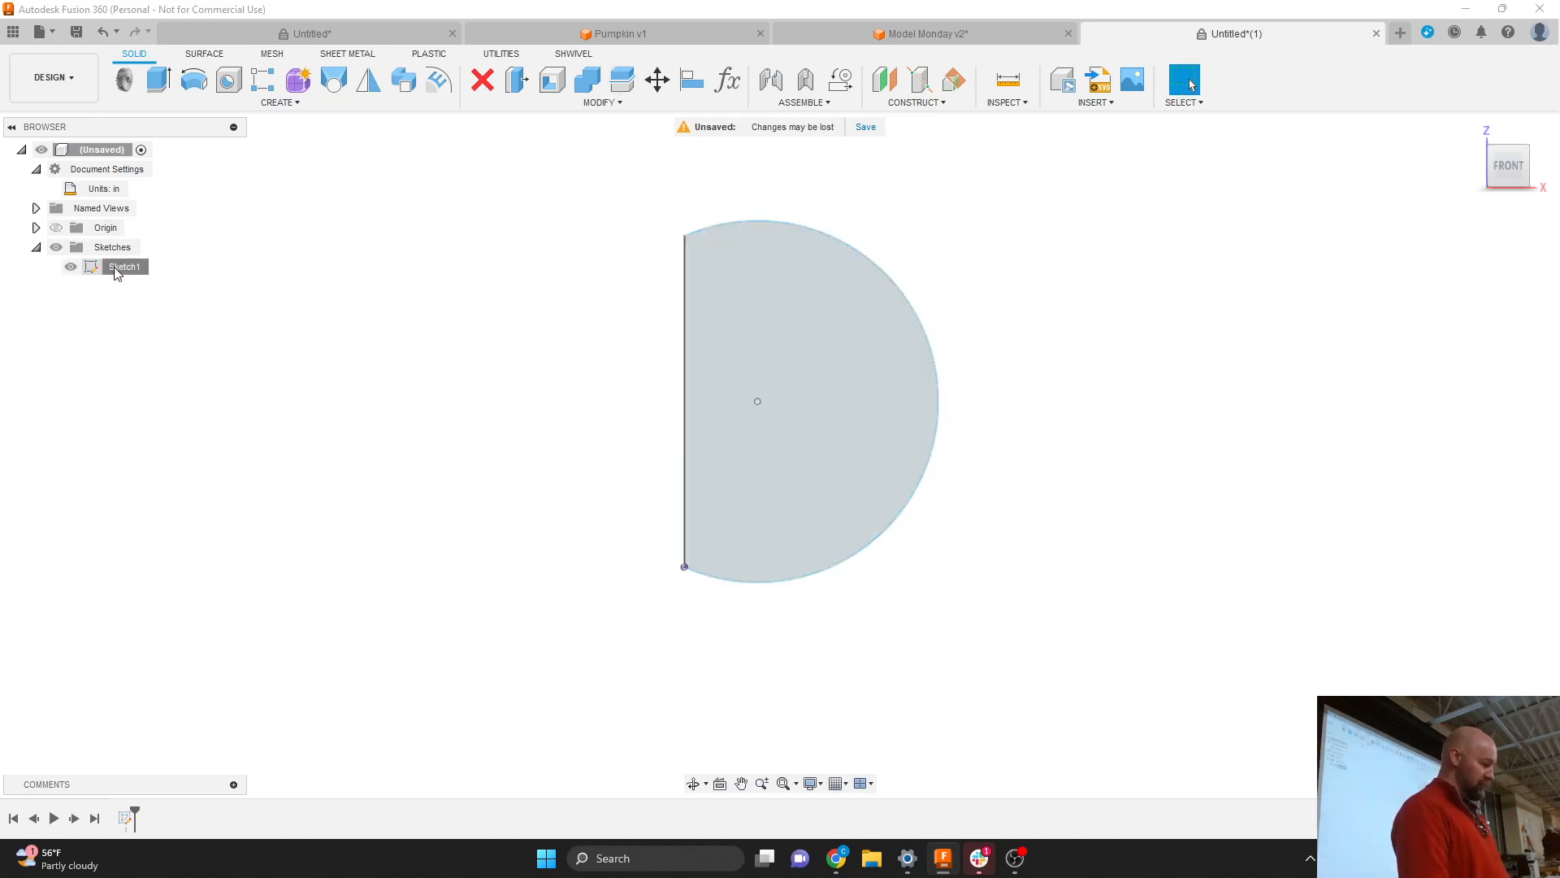
double_click(121, 268)
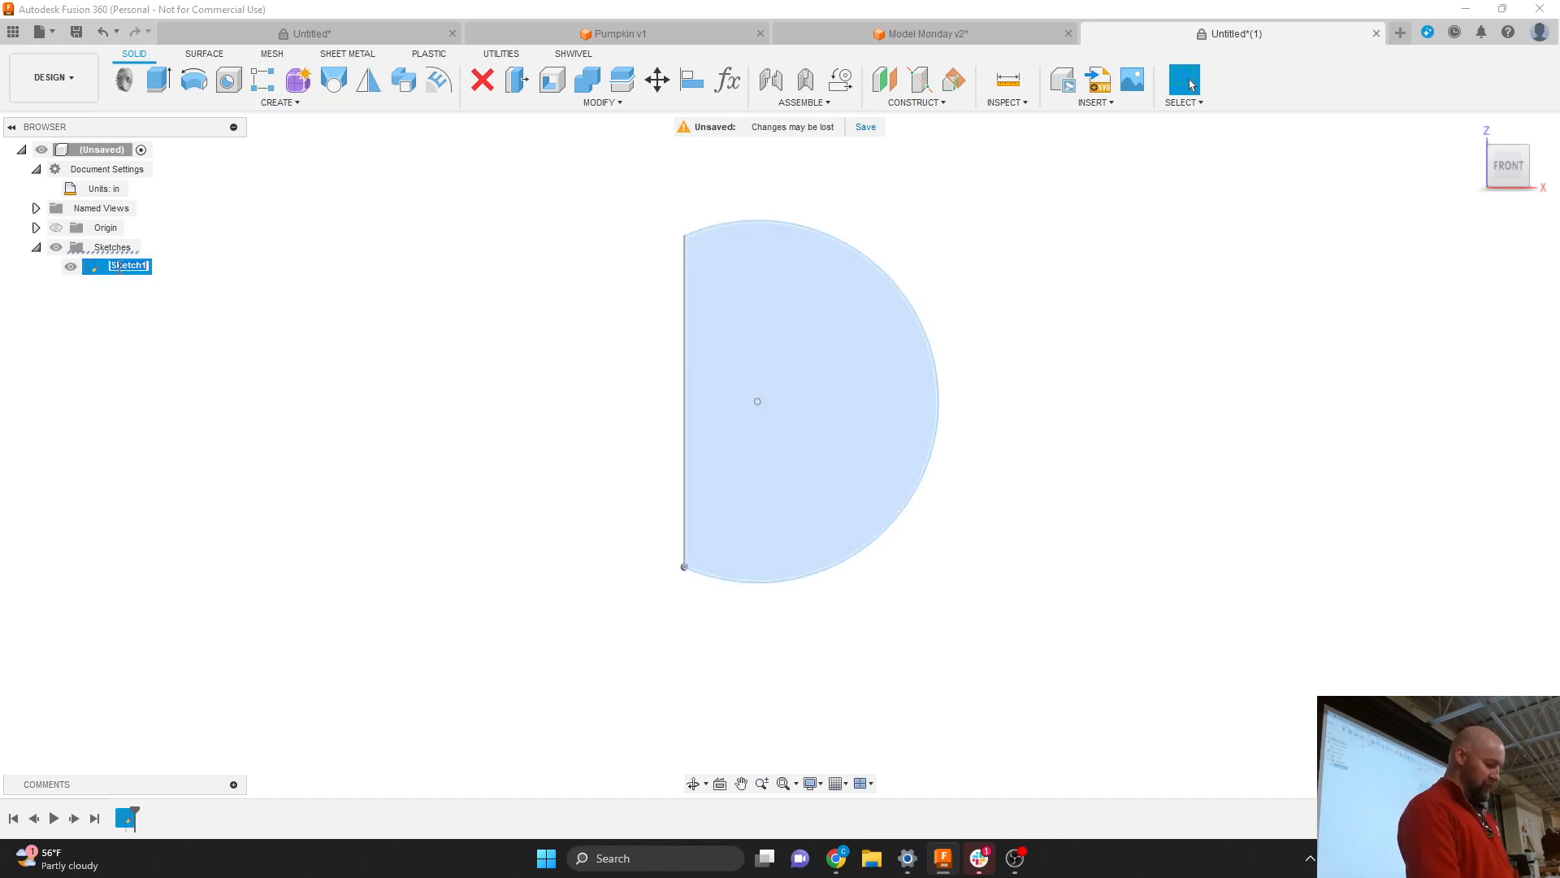
text(Pump)
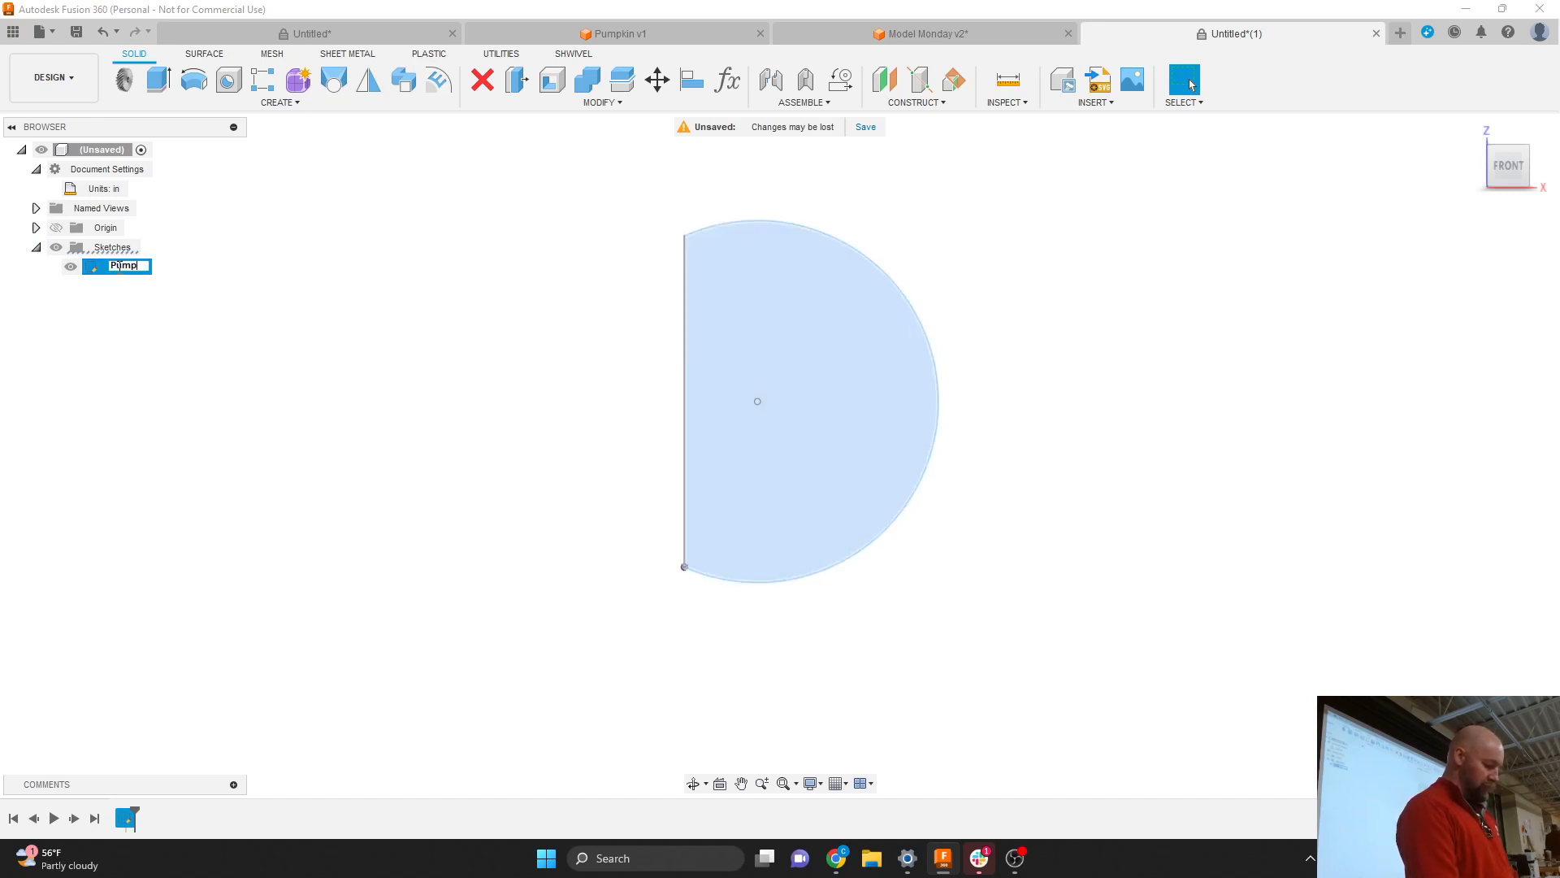
text(kin Profile)
key(Return)
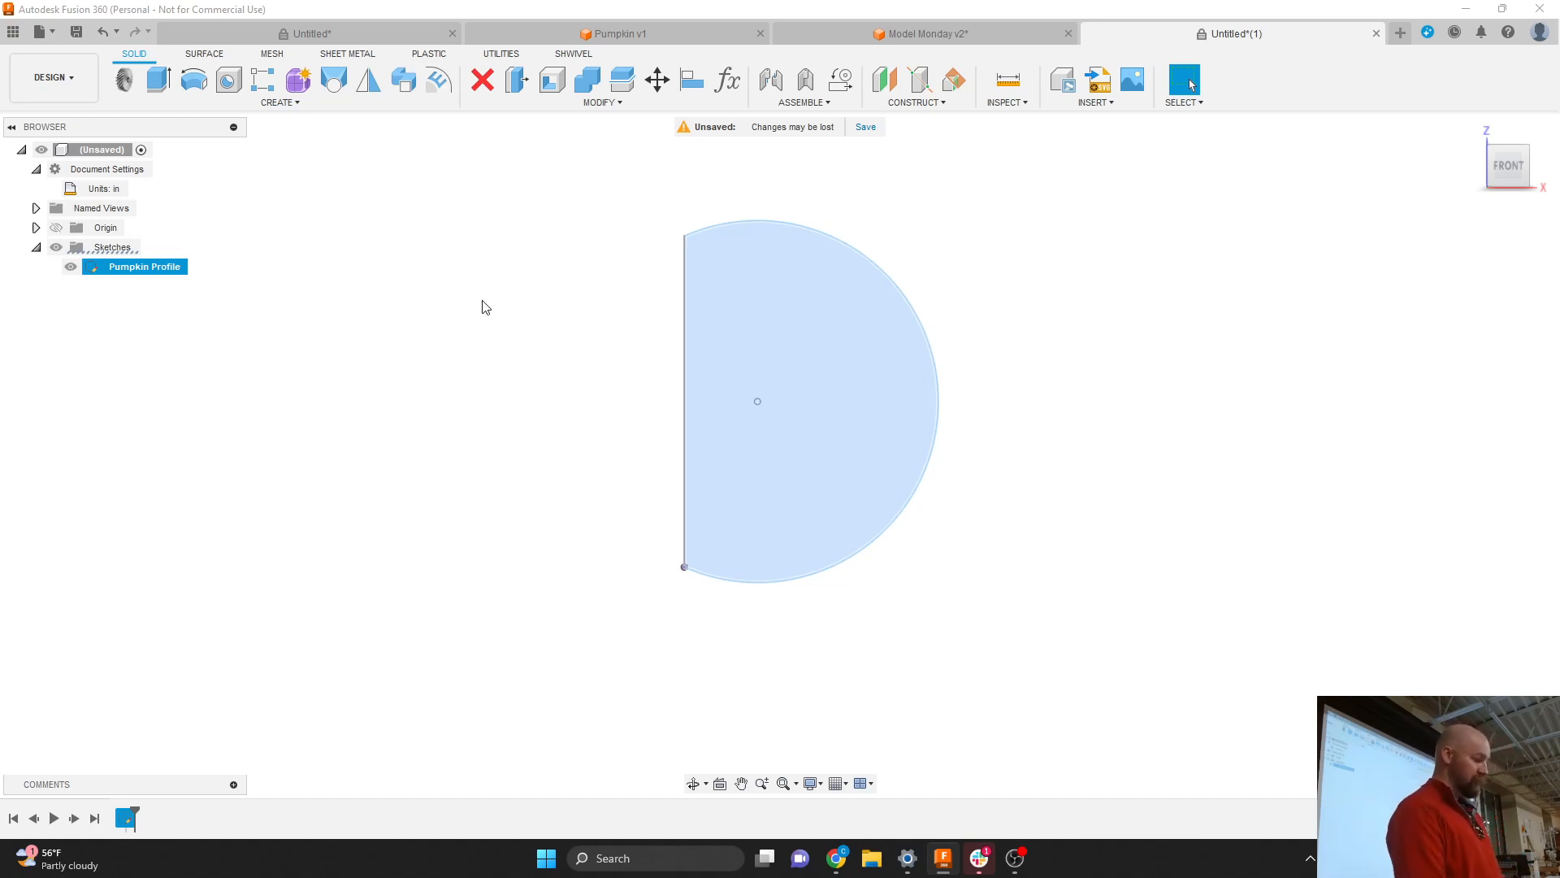
click(1083, 447)
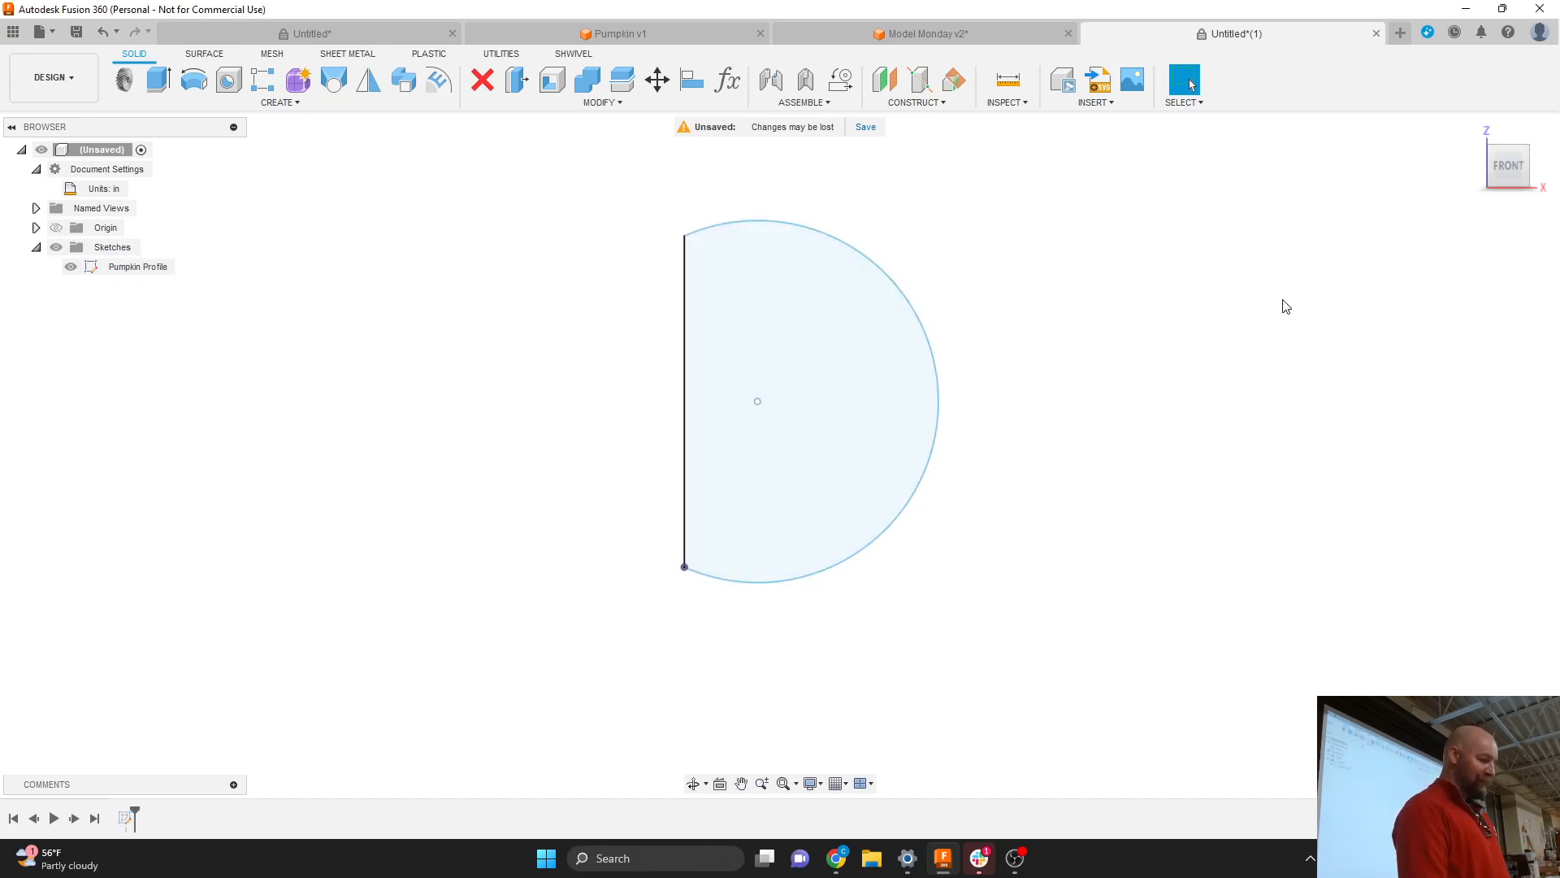
Set up a partial, new-body revolve of the pumpkin profile around its straight vertical line with the direction set to Symmetric.
shift+middle_drag(1461, 191, 1443, 192)
click(280, 104)
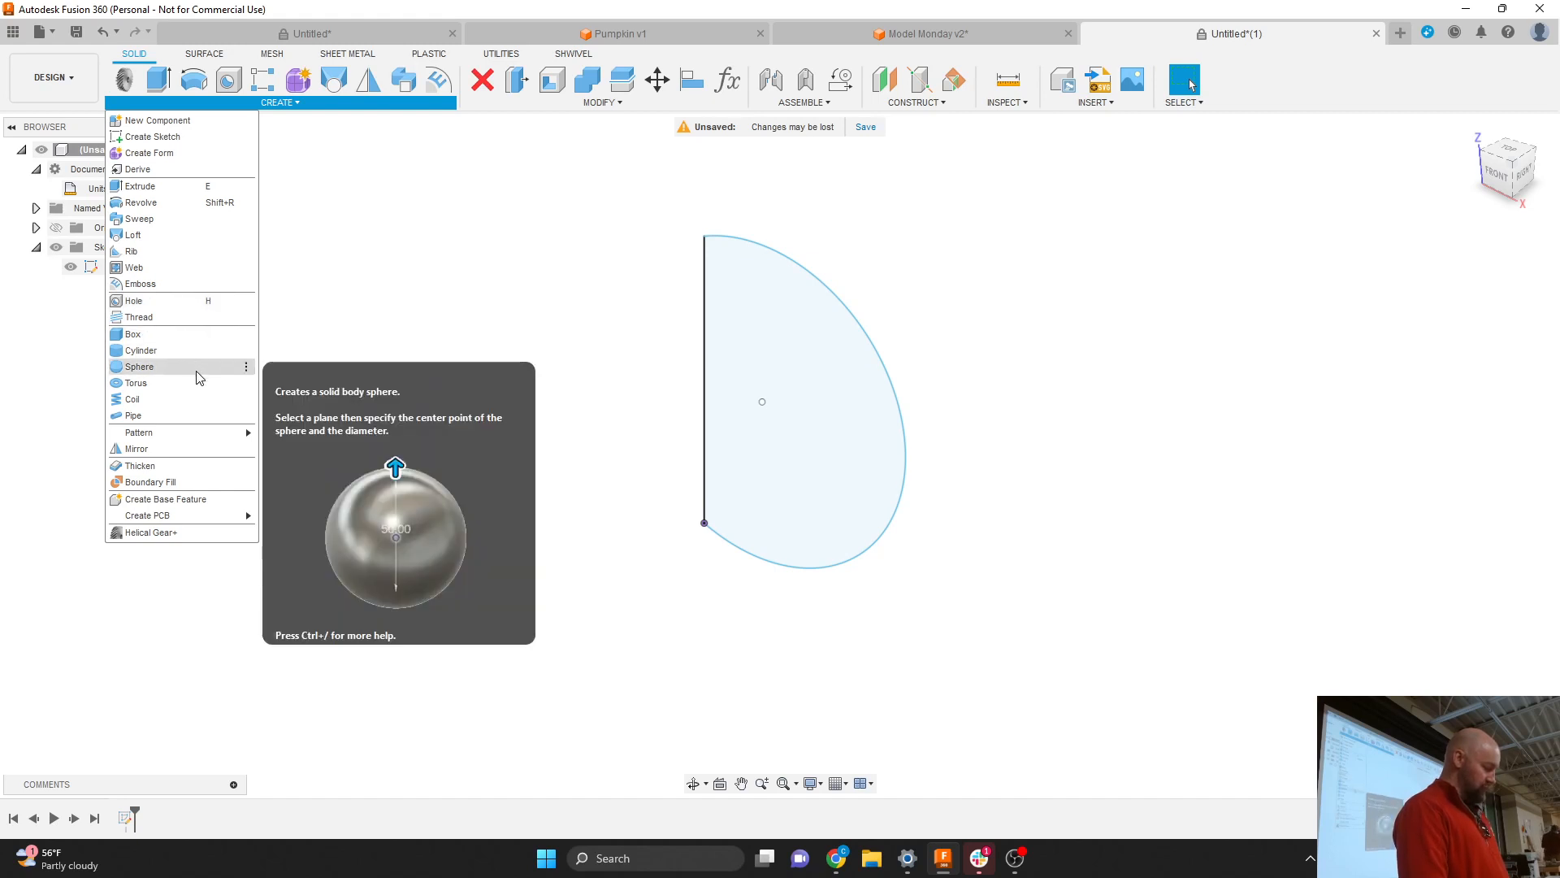
click(182, 205)
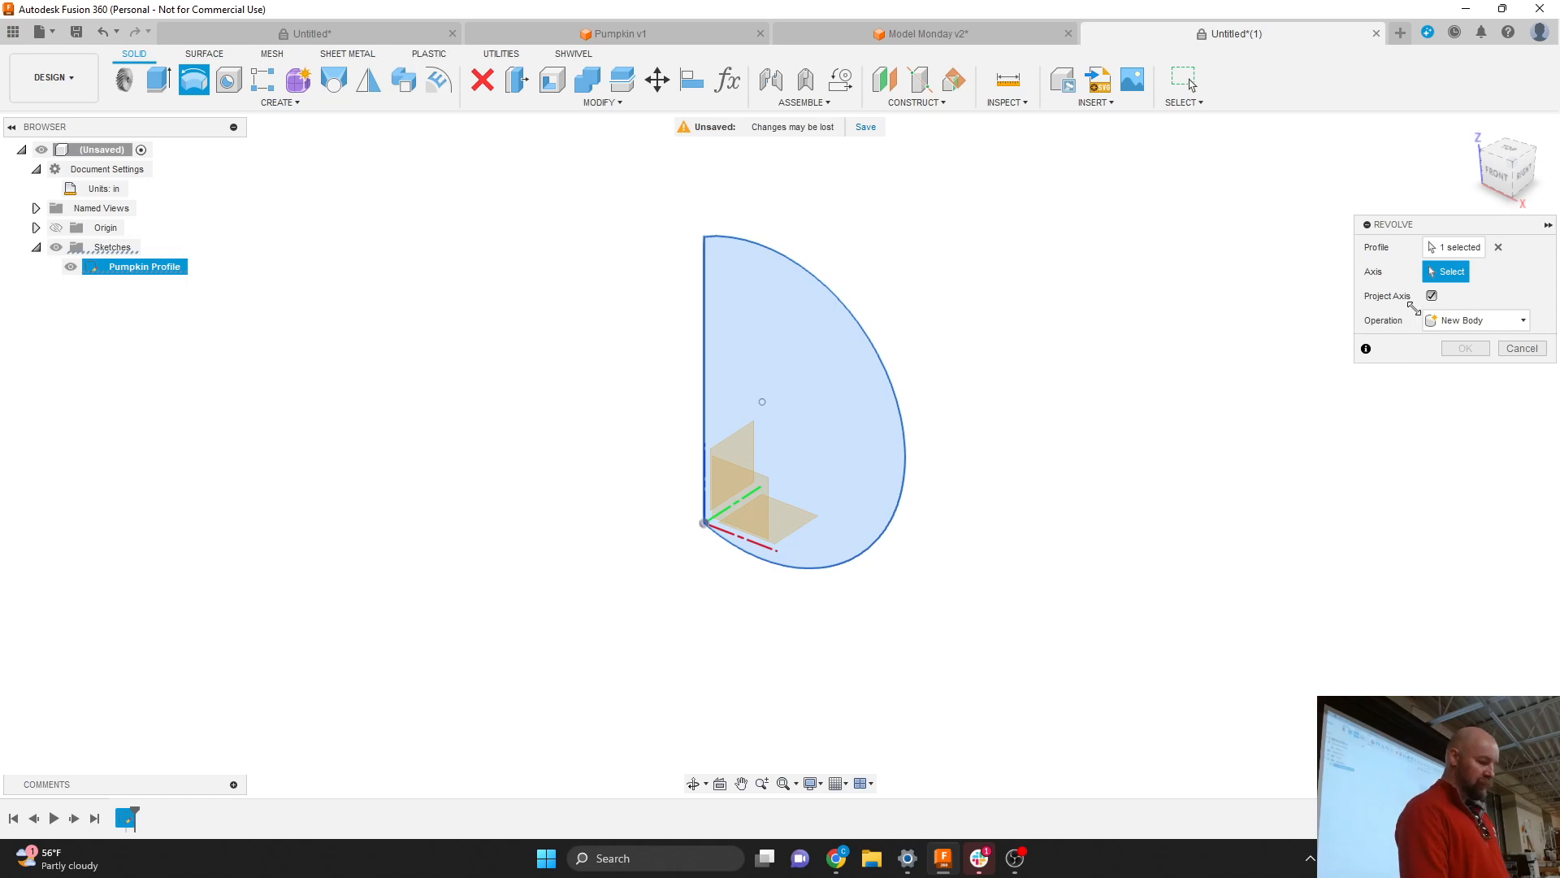
click(702, 356)
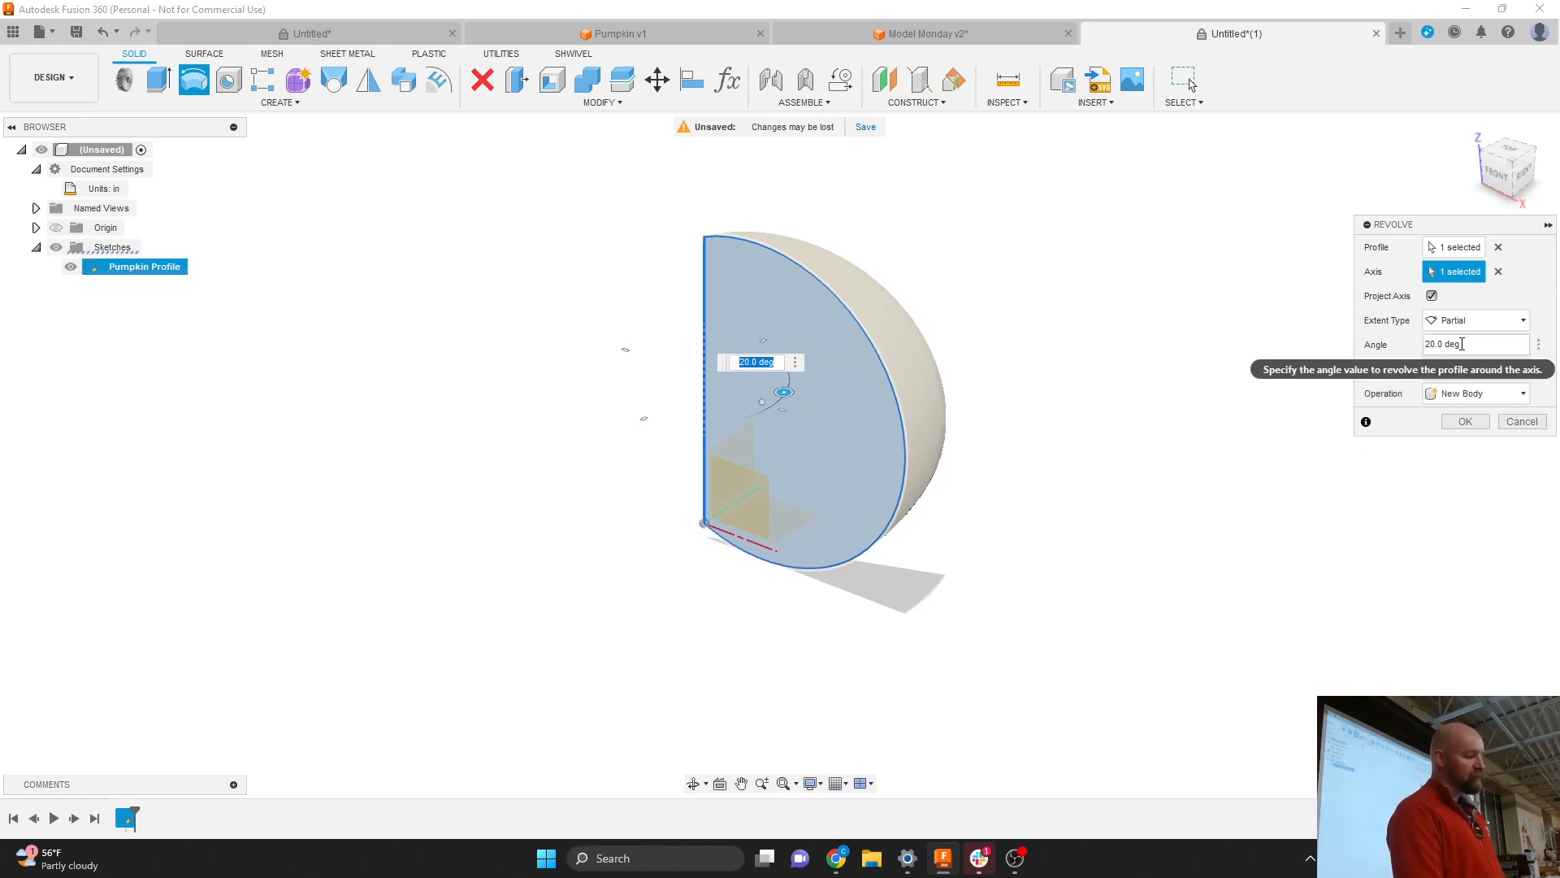
click(1479, 370)
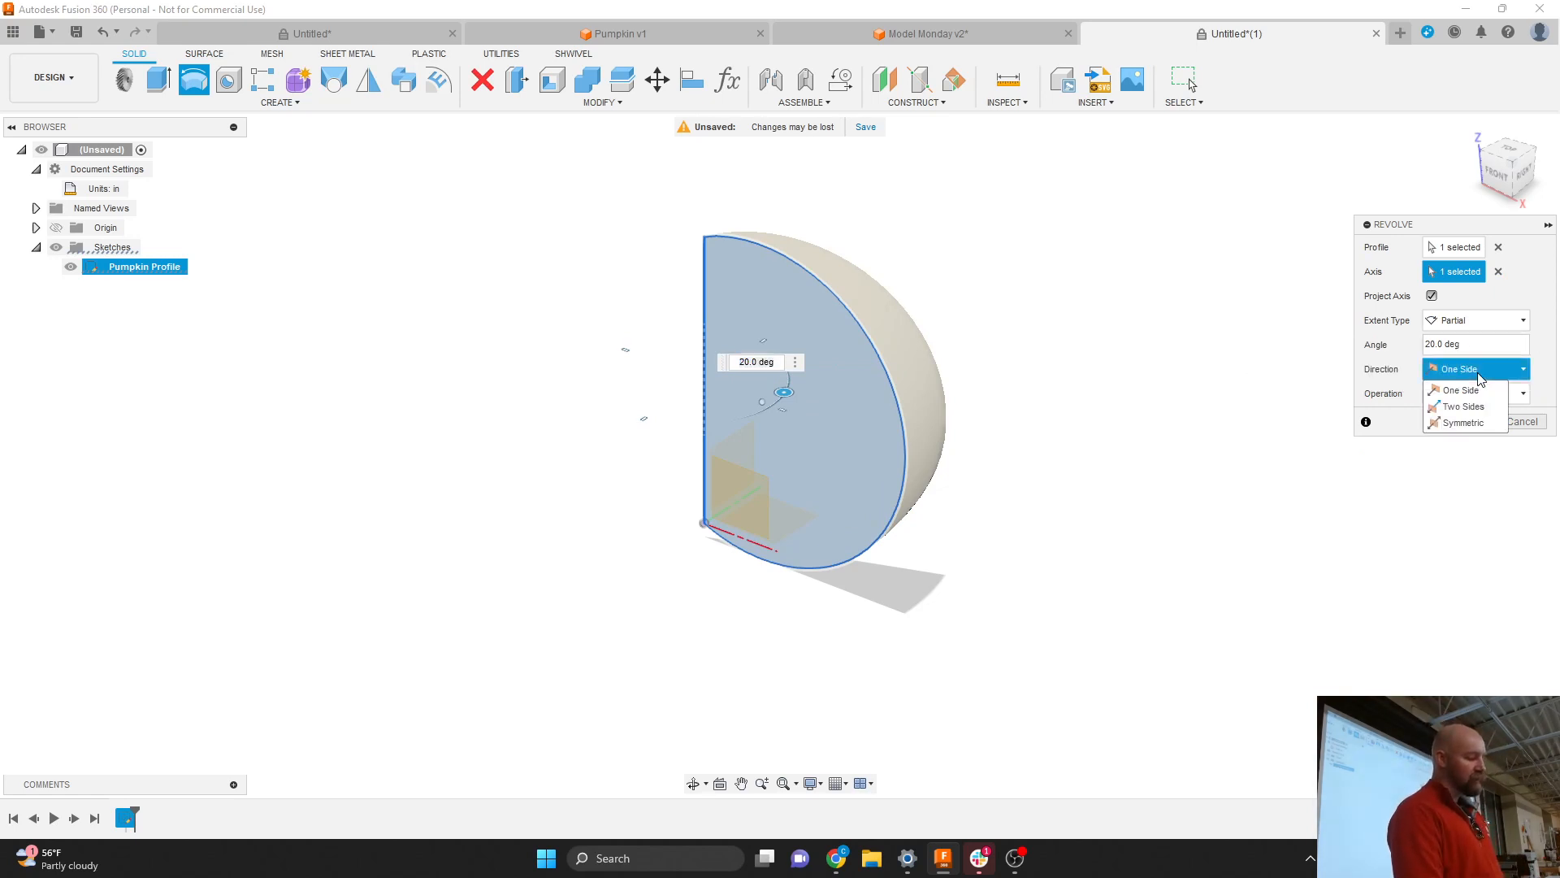
click(1474, 372)
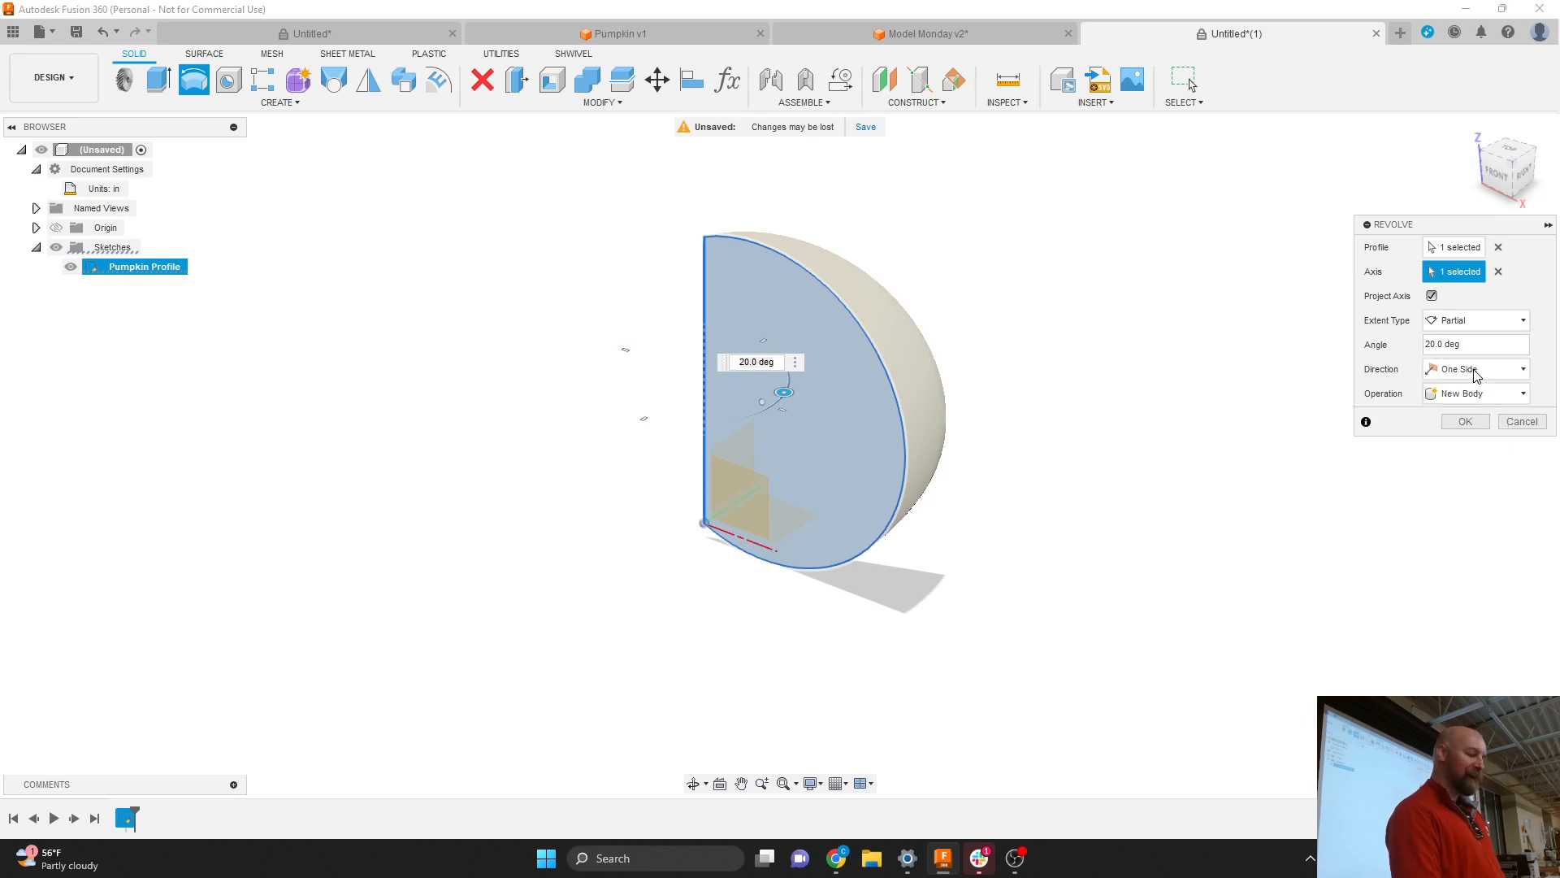
click(1474, 371)
click(1469, 423)
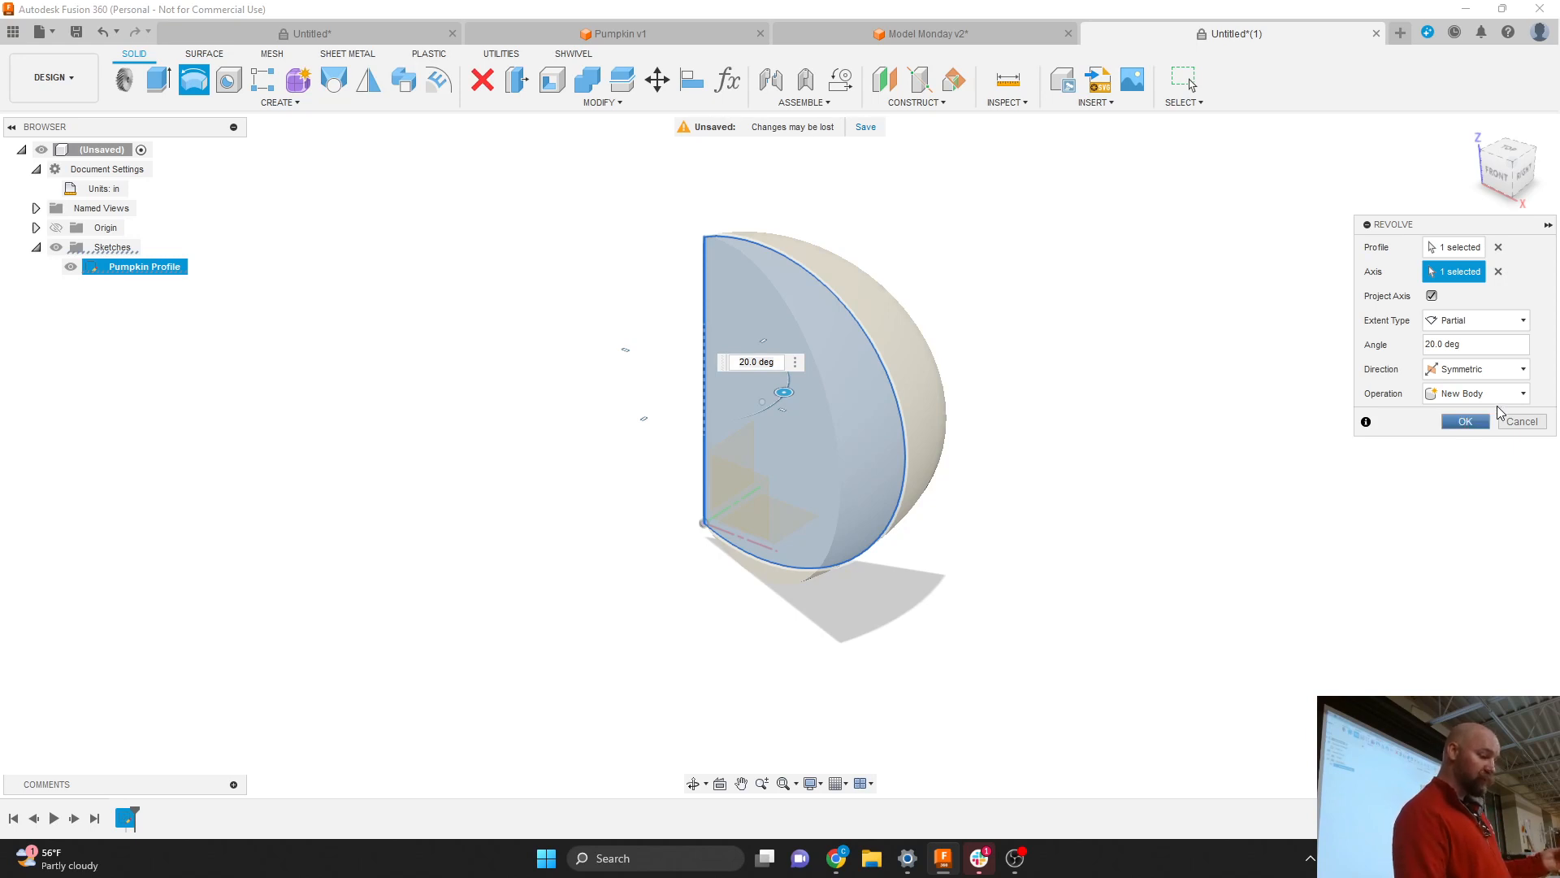
Set the revolve angle to 10 degrees and create the wedge body.
click(1435, 345)
key(BackSpace)
text(1)
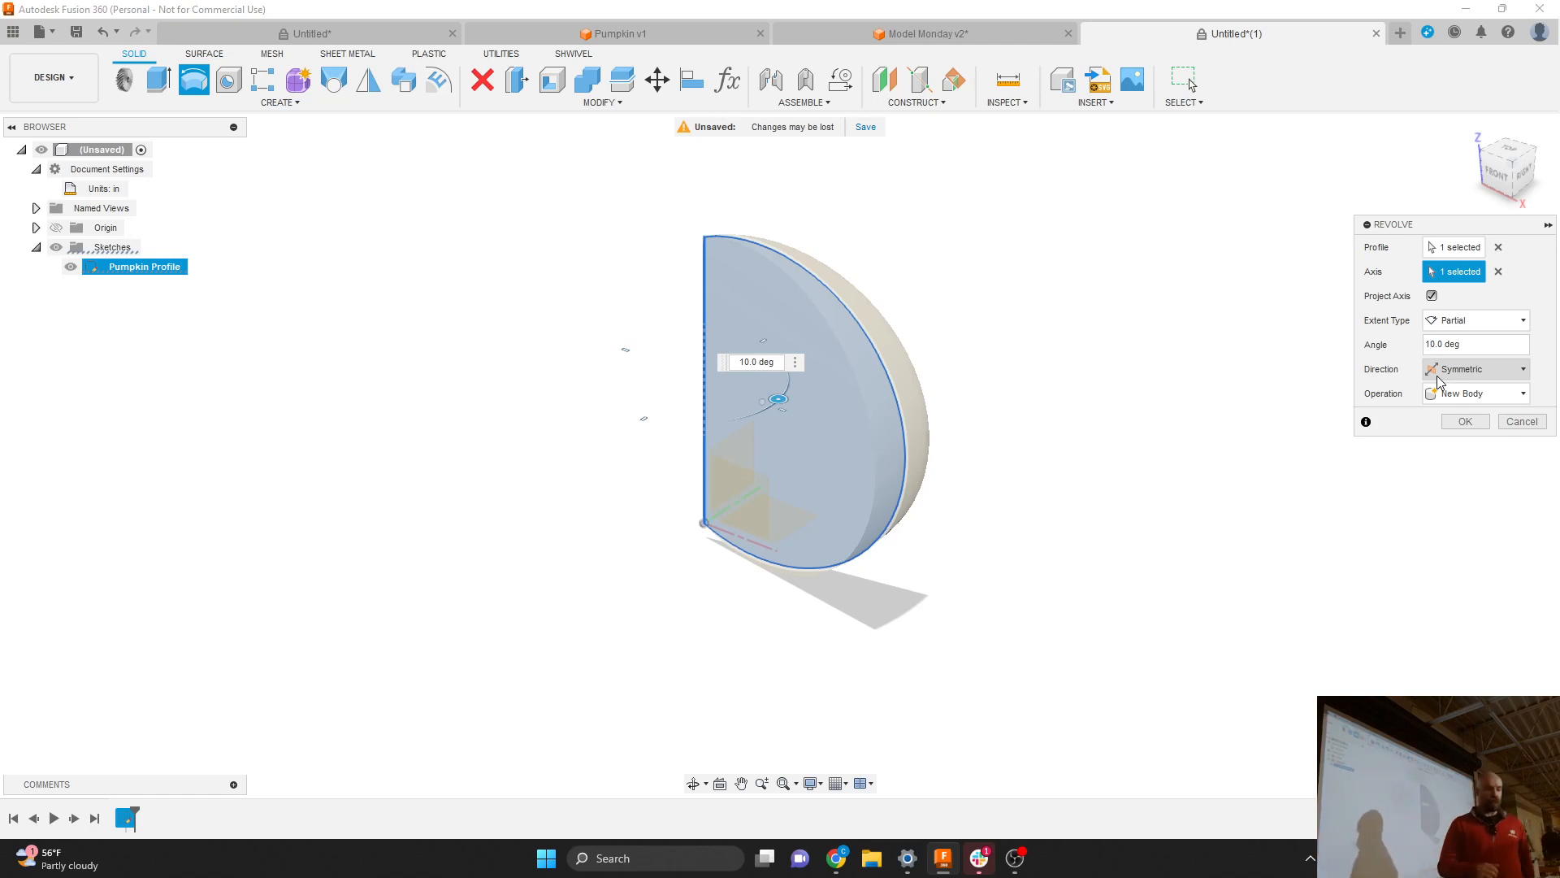
click(1523, 172)
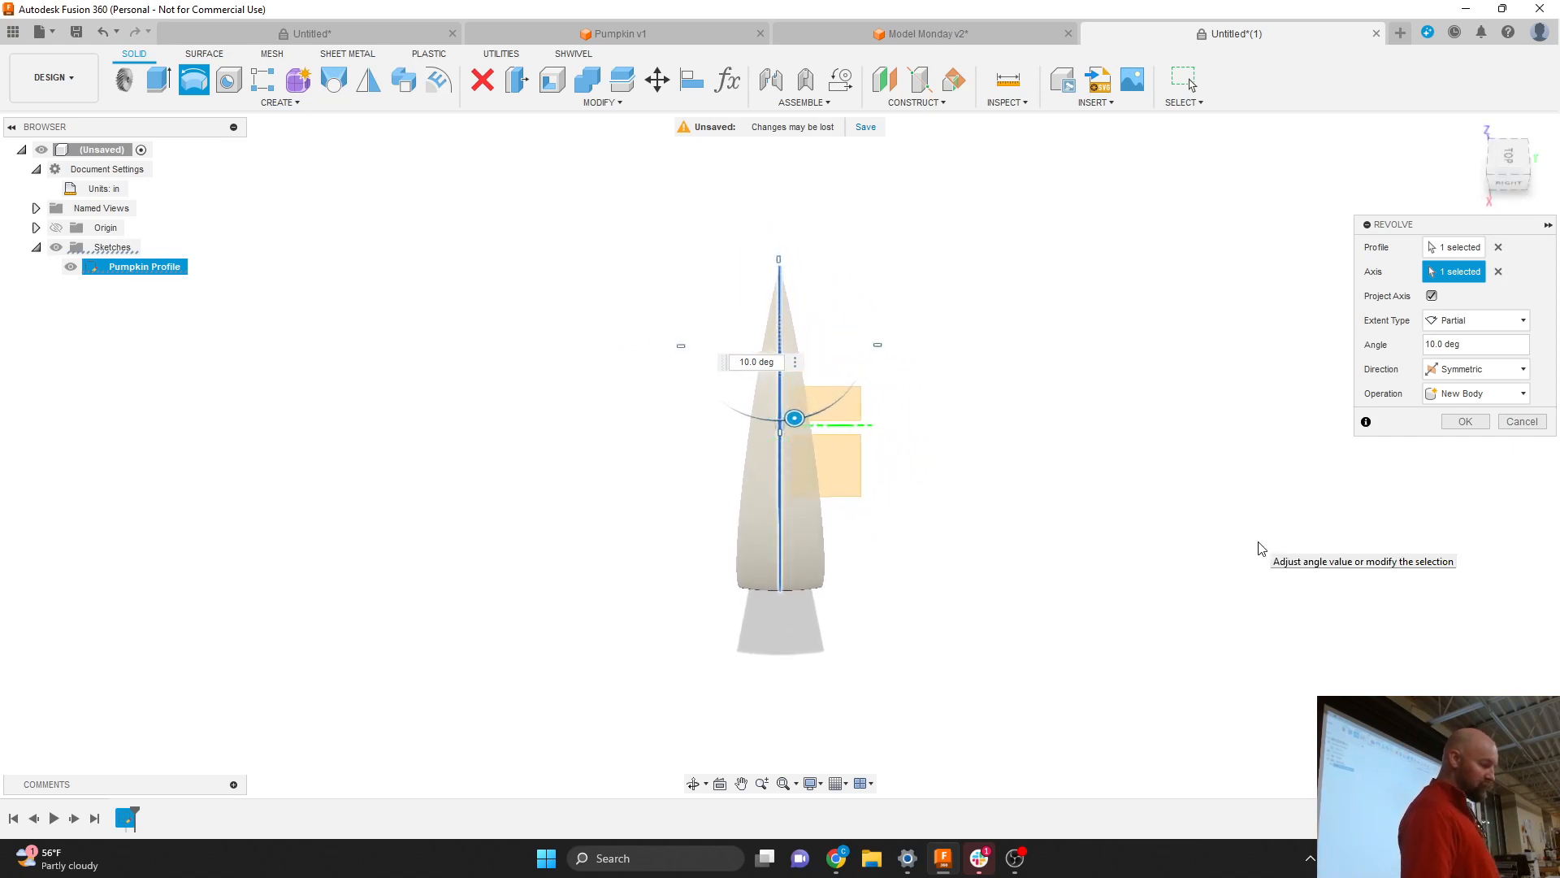
scroll(1256, 543, down, 1)
scroll(709, 404, up, 1)
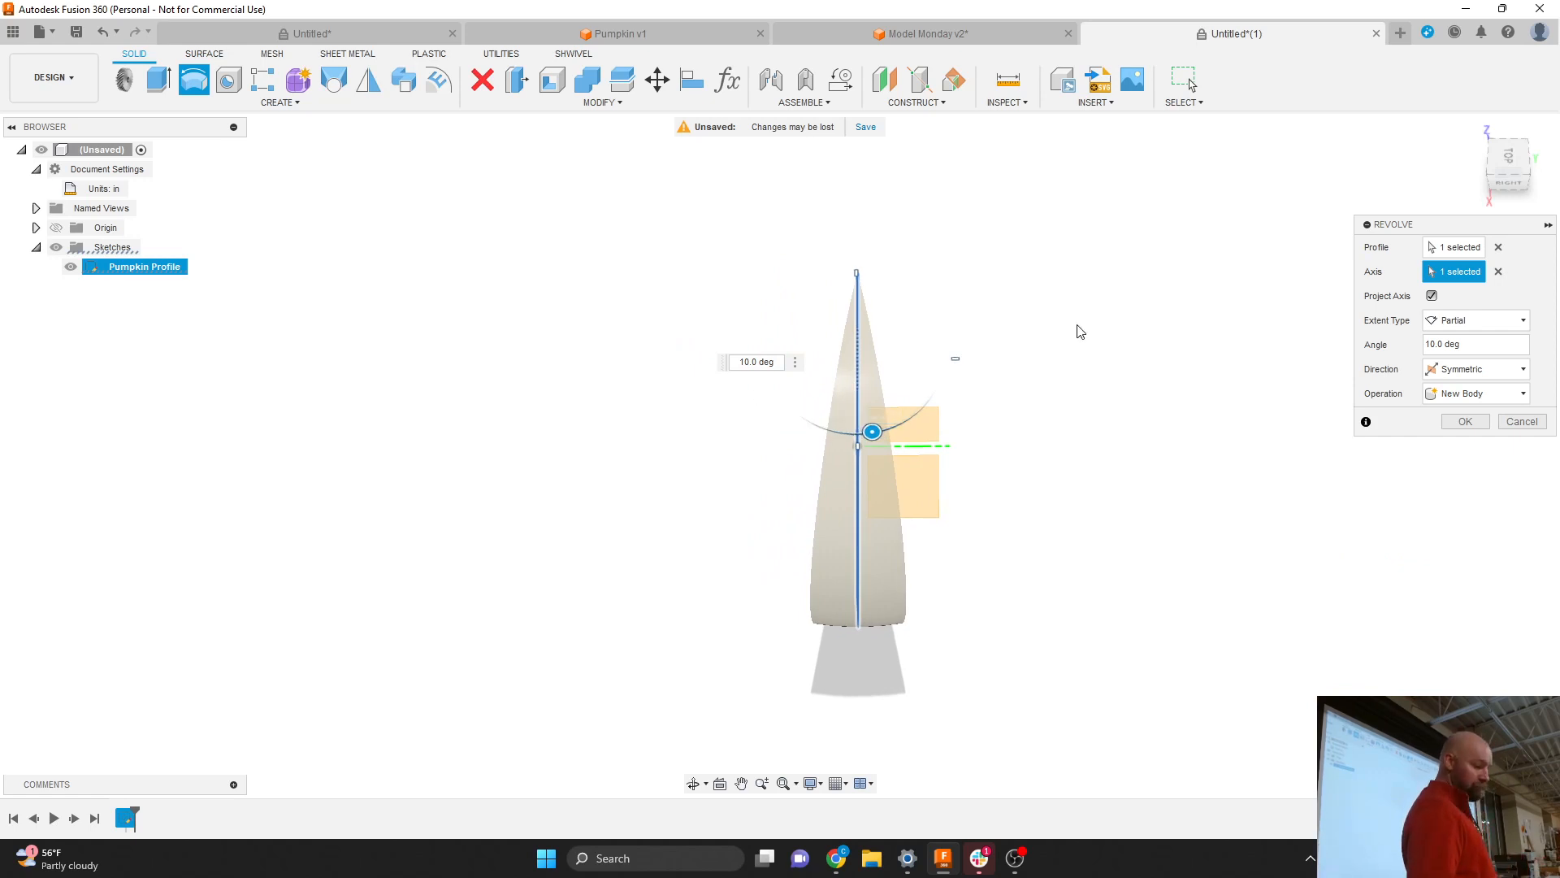
click(1506, 179)
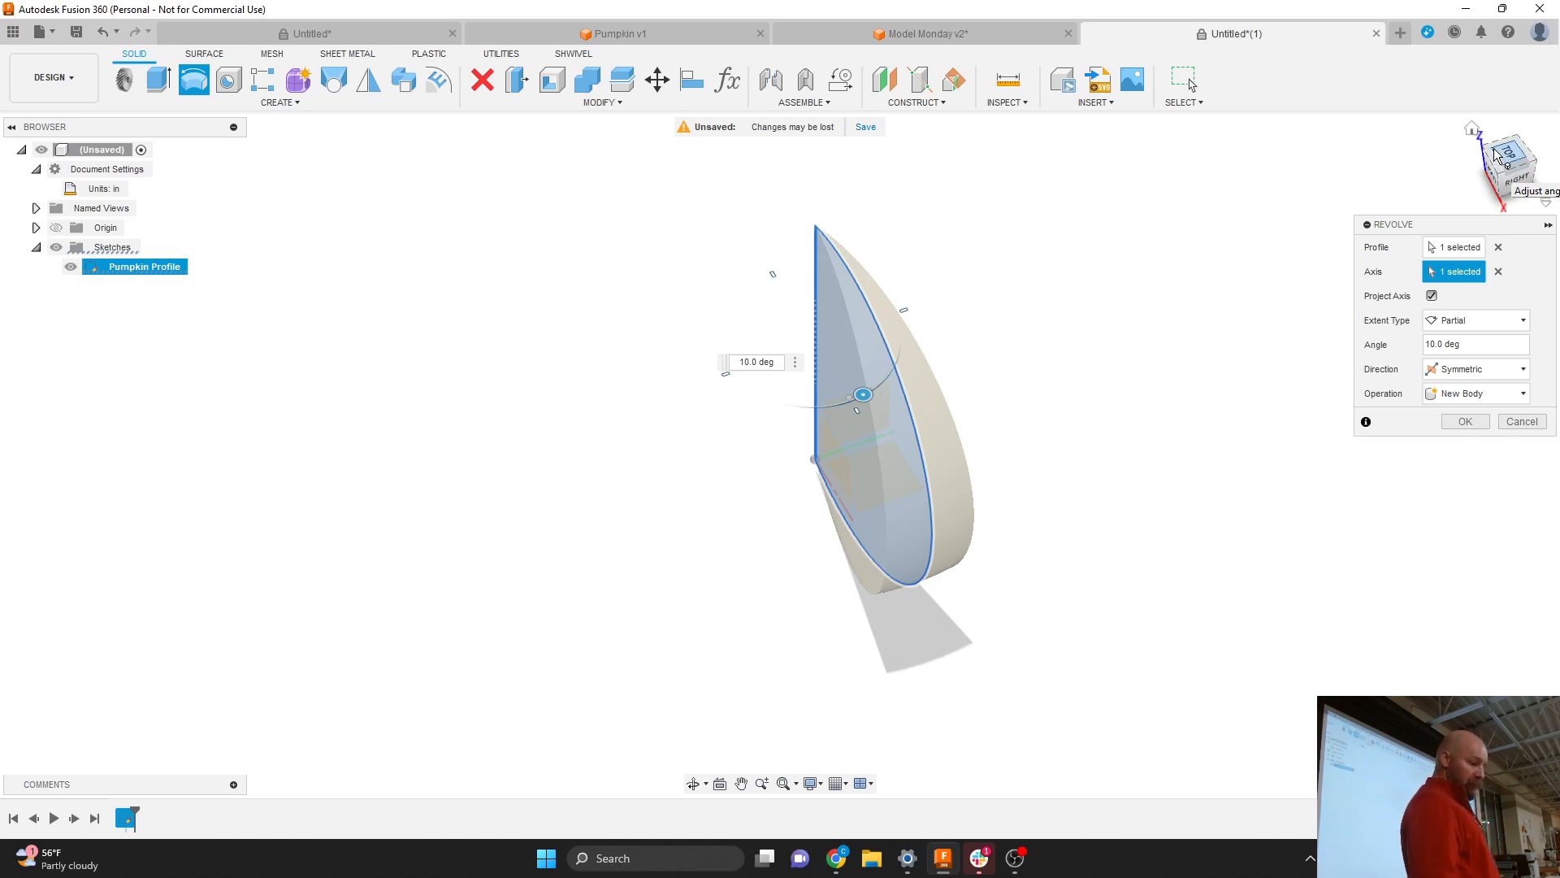
drag(1459, 224, 1278, 245)
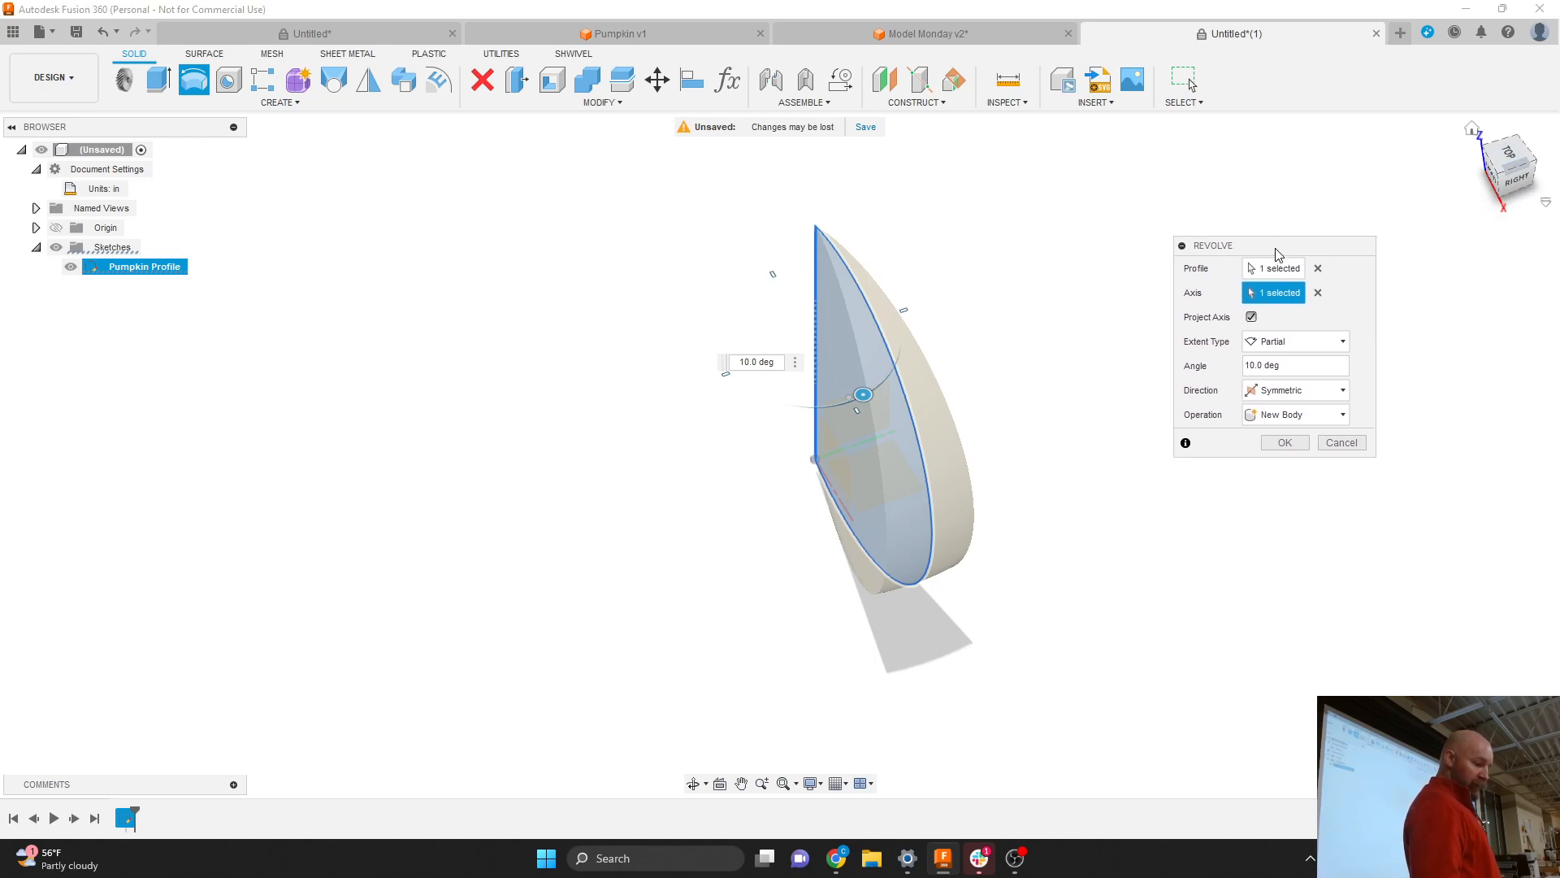
click(1502, 169)
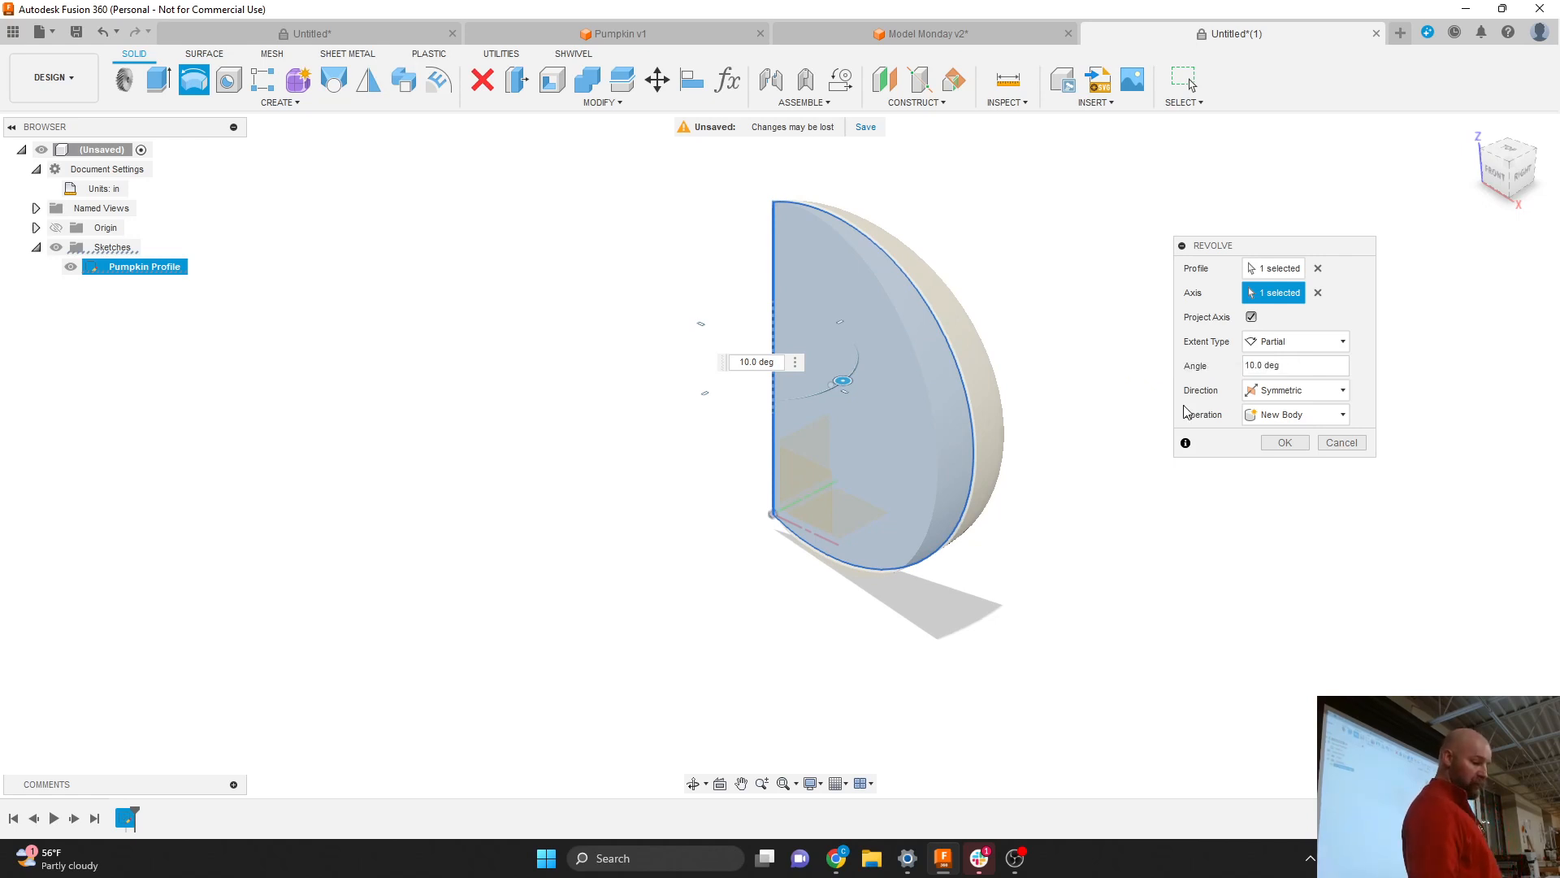
click(1283, 442)
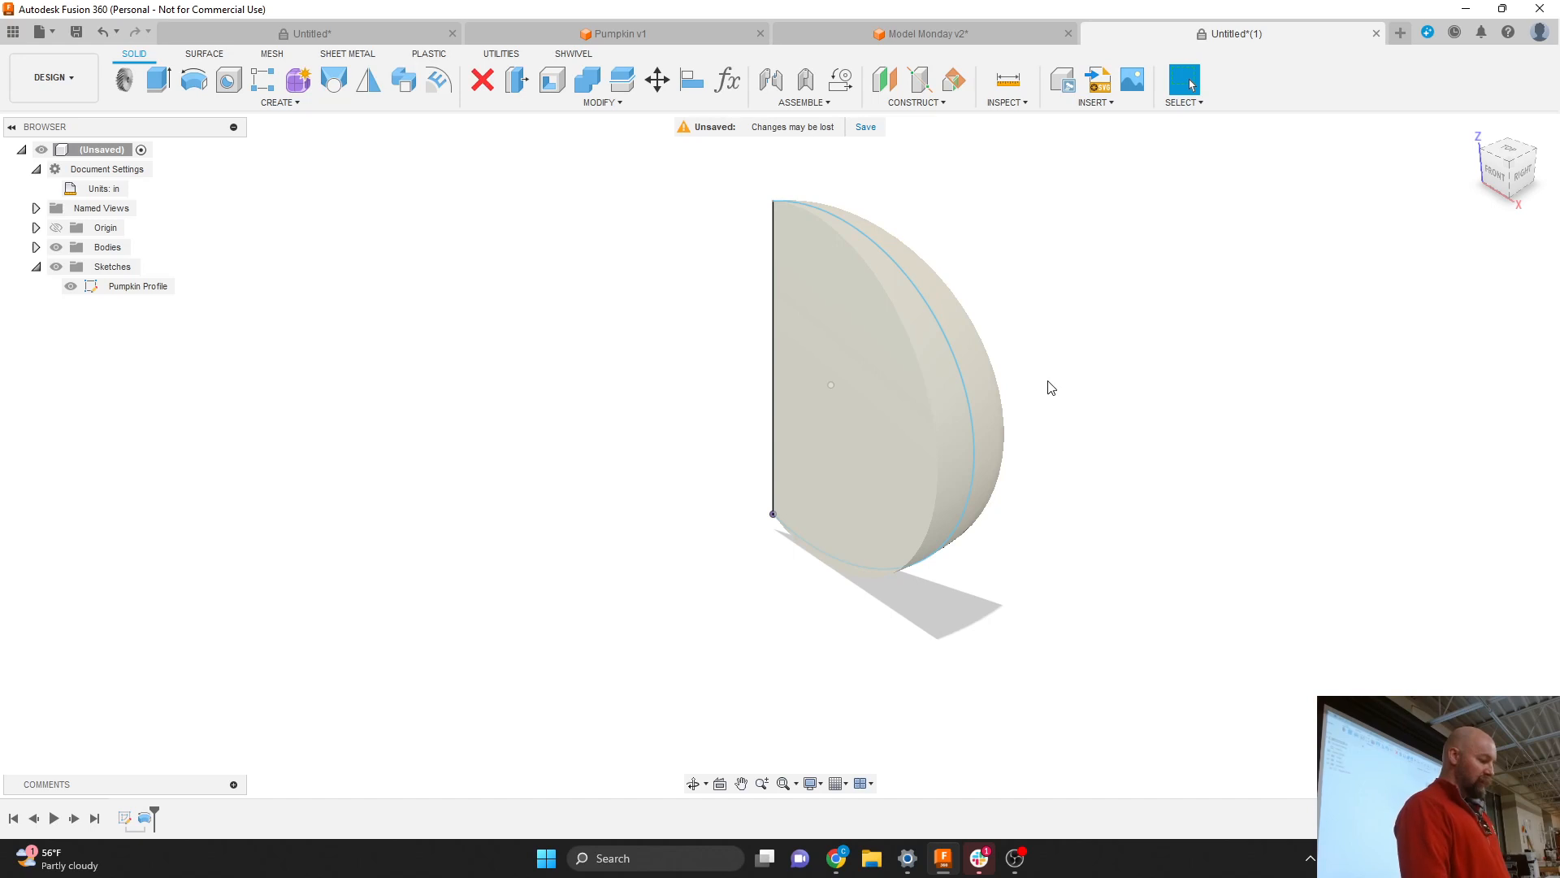
click(1496, 176)
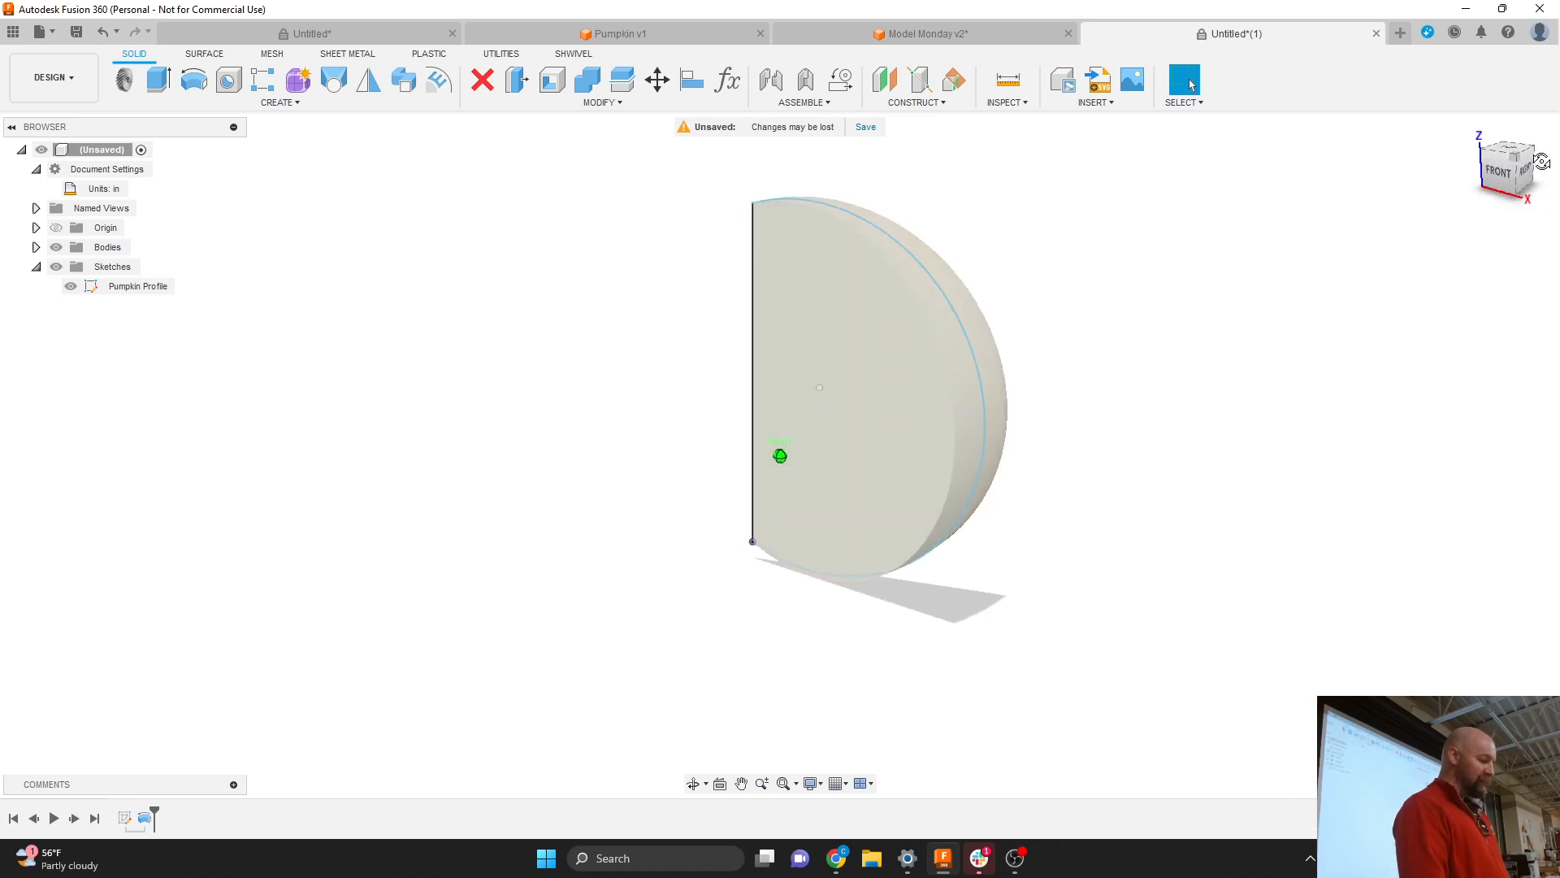
shift+middle_drag(1170, 390, 1010, 440)
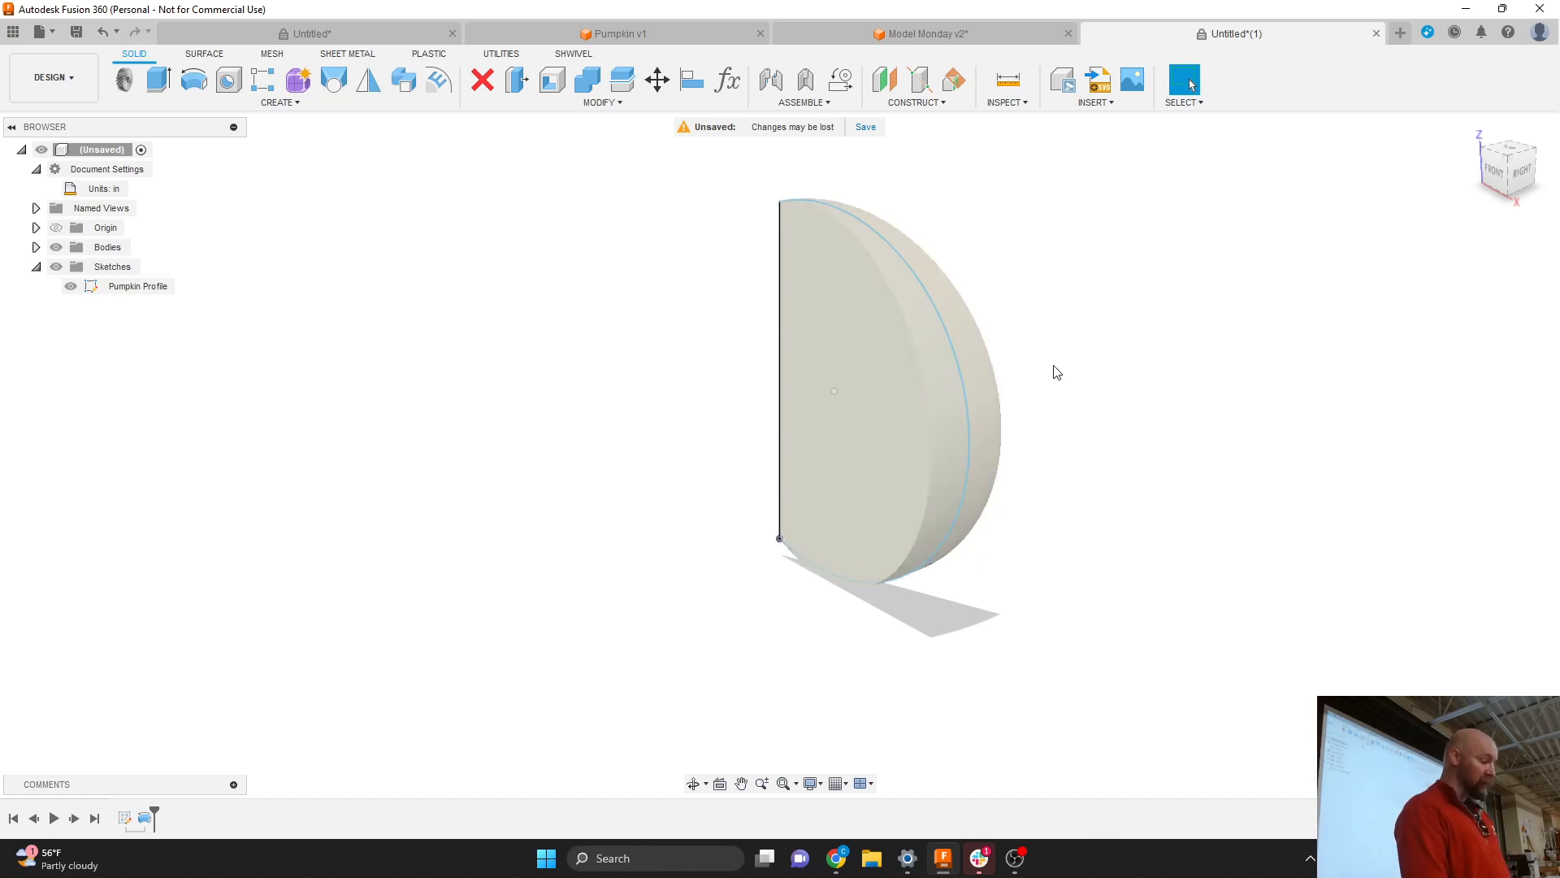
click(1491, 173)
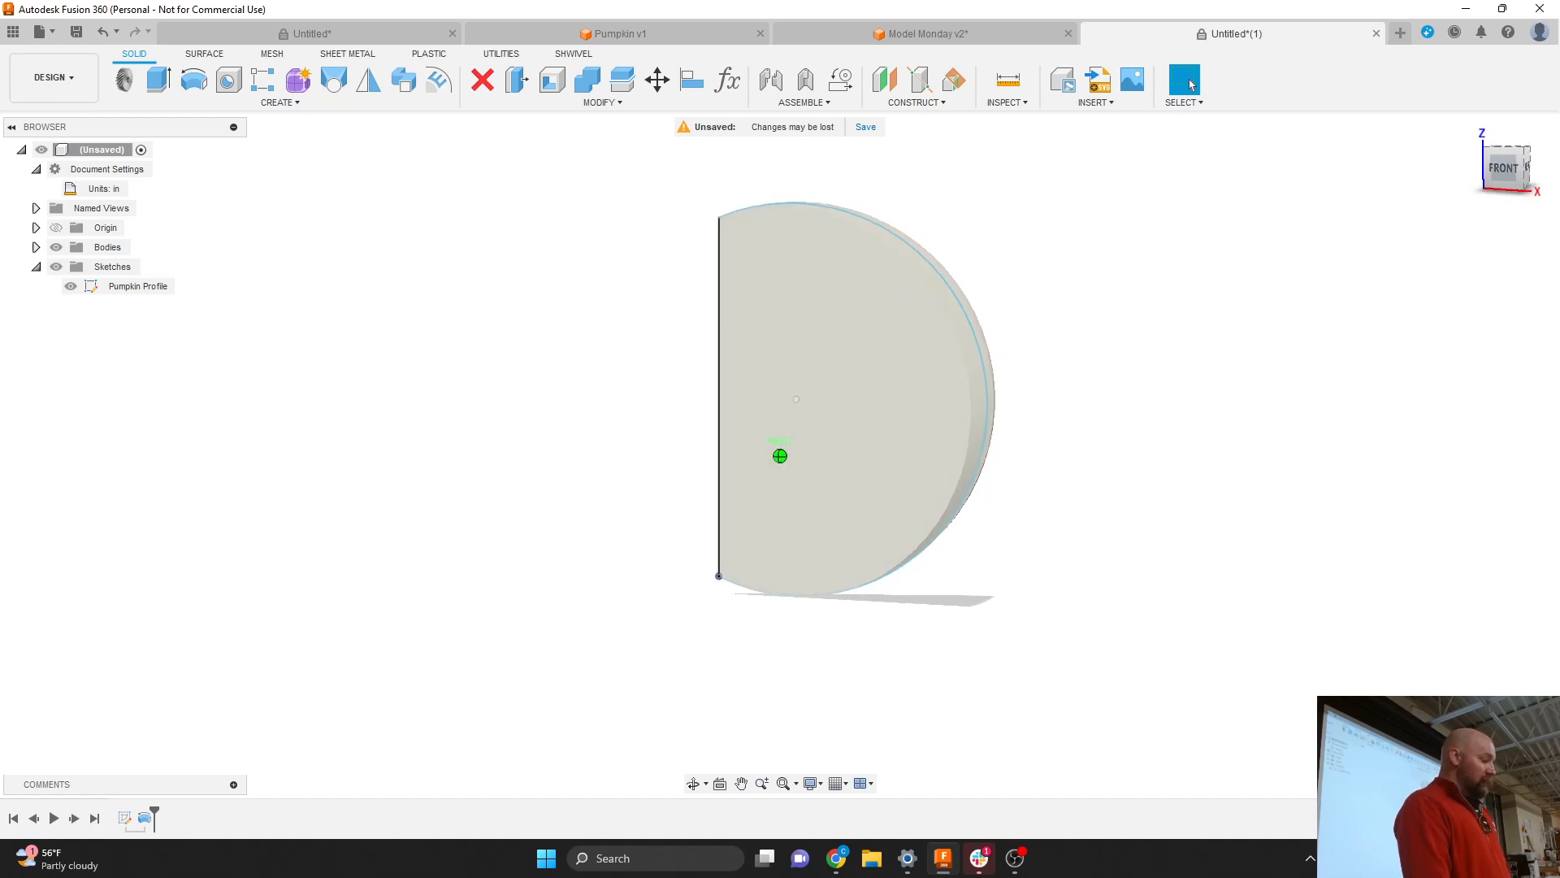
drag(1495, 170, 1486, 177)
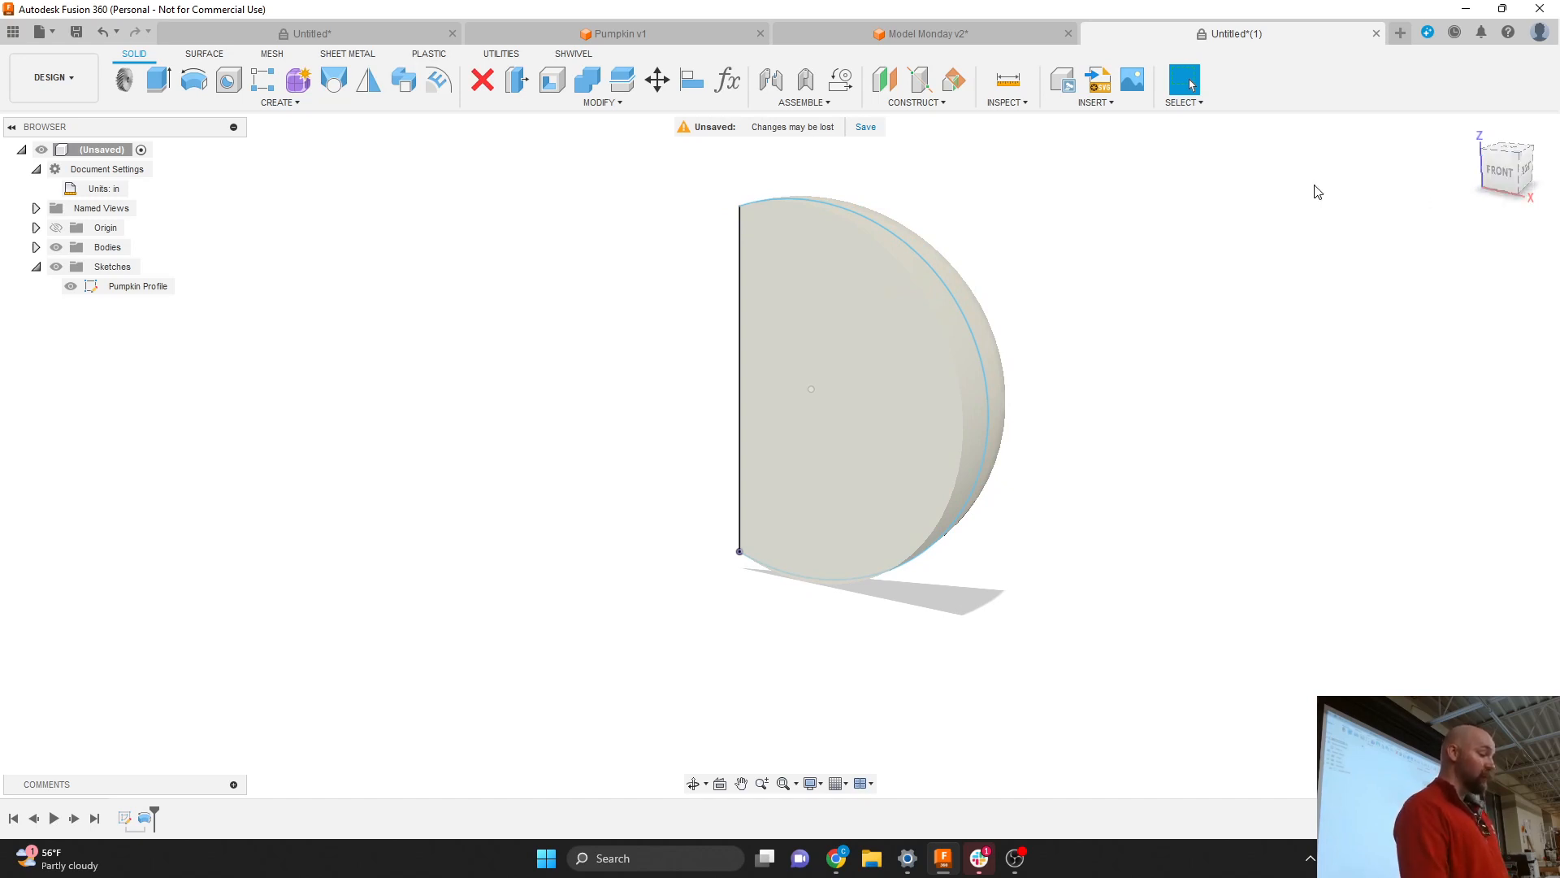
click(886, 88)
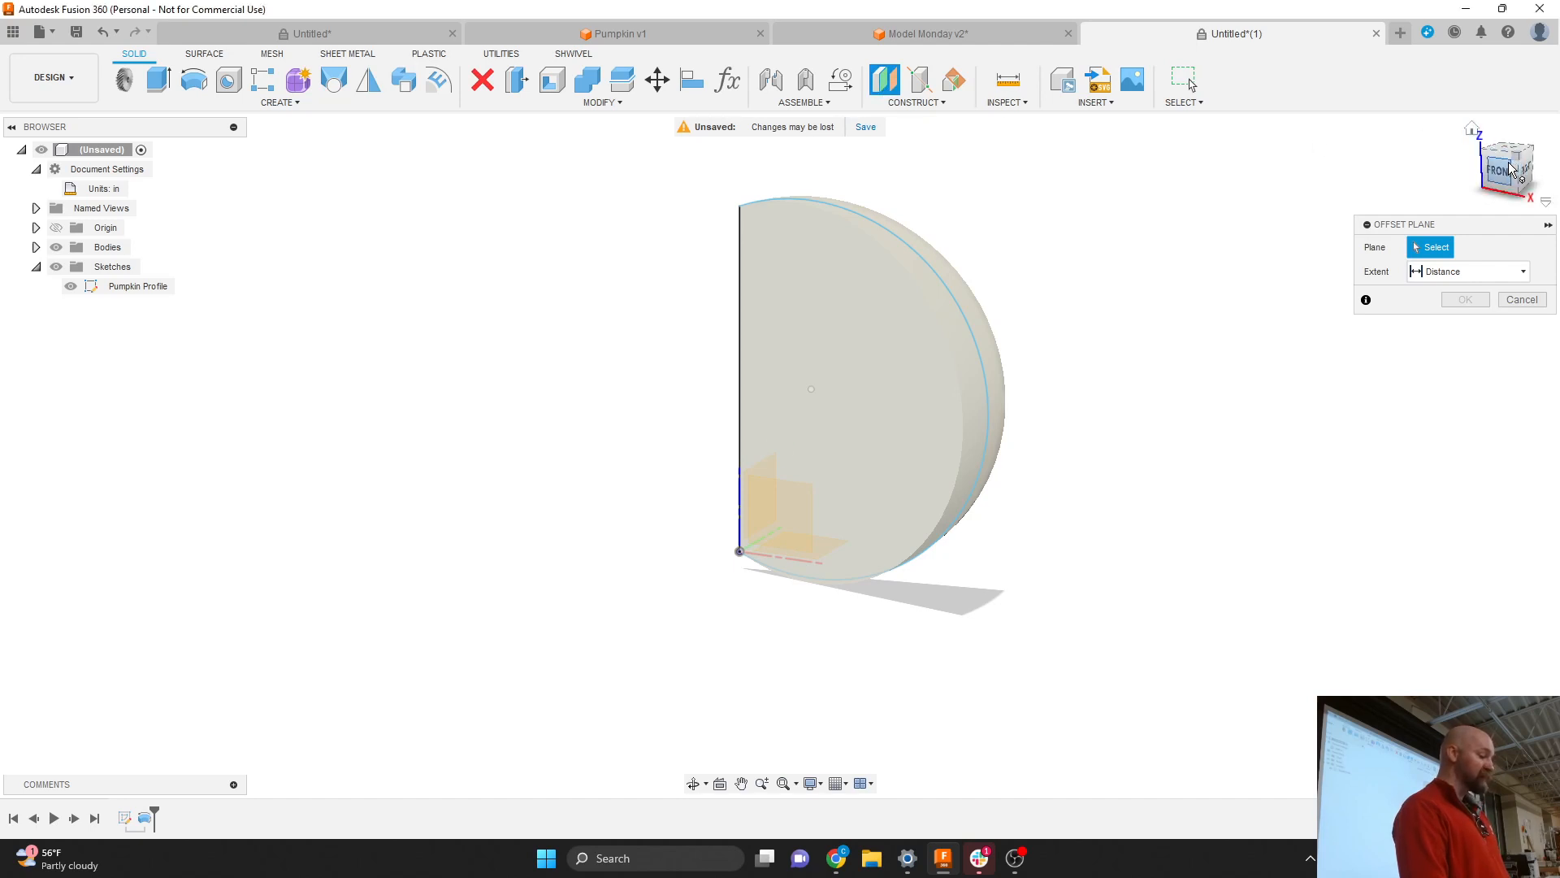
drag(1501, 170, 1406, 175)
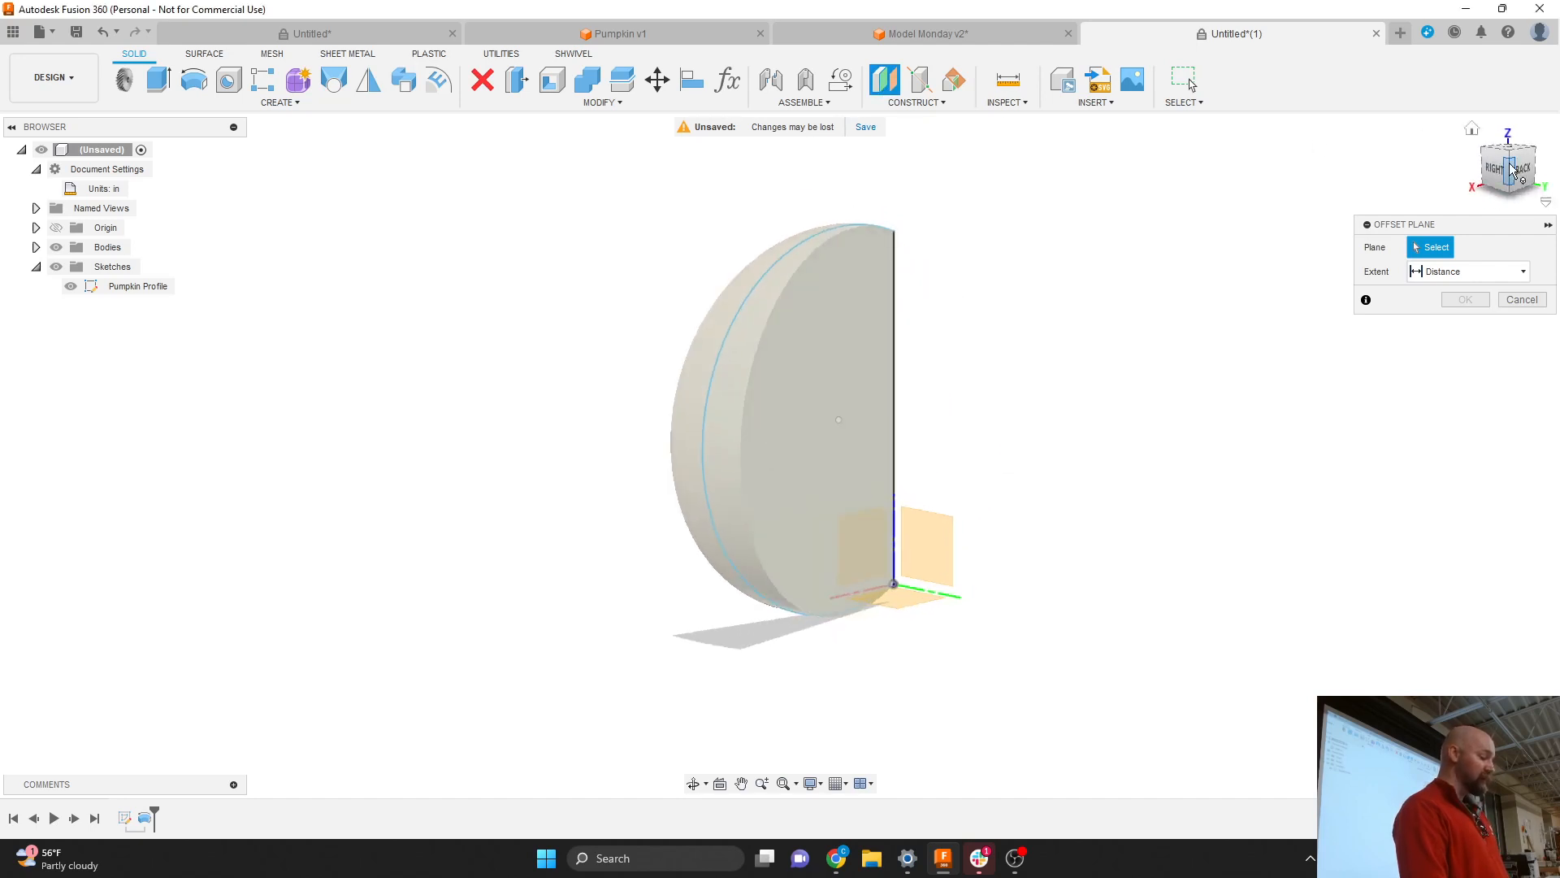
click(890, 597)
drag(888, 569, 853, 397)
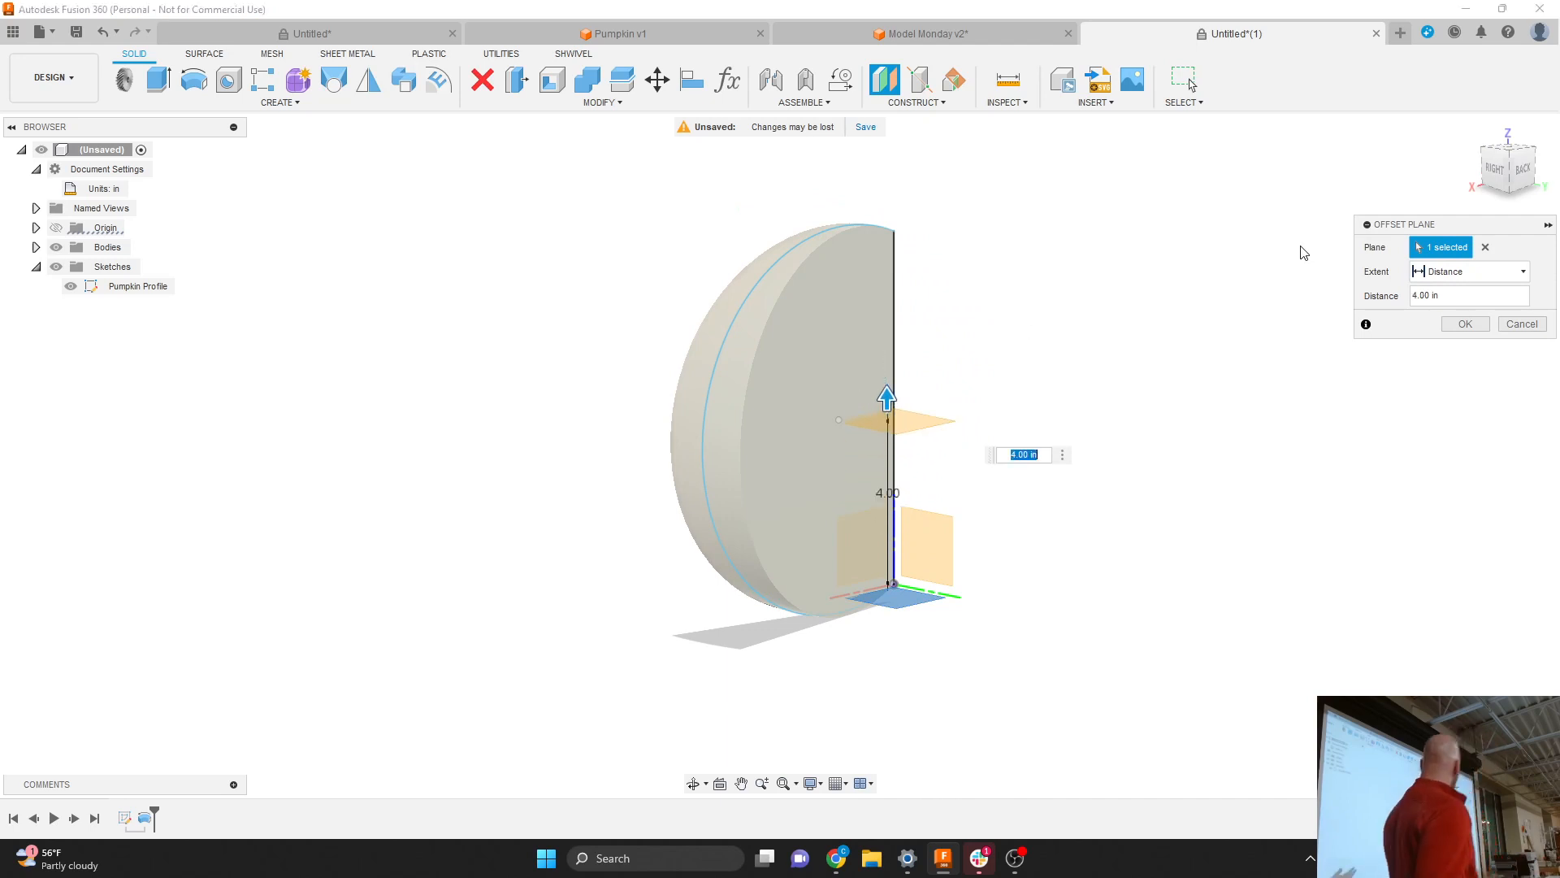
click(1492, 179)
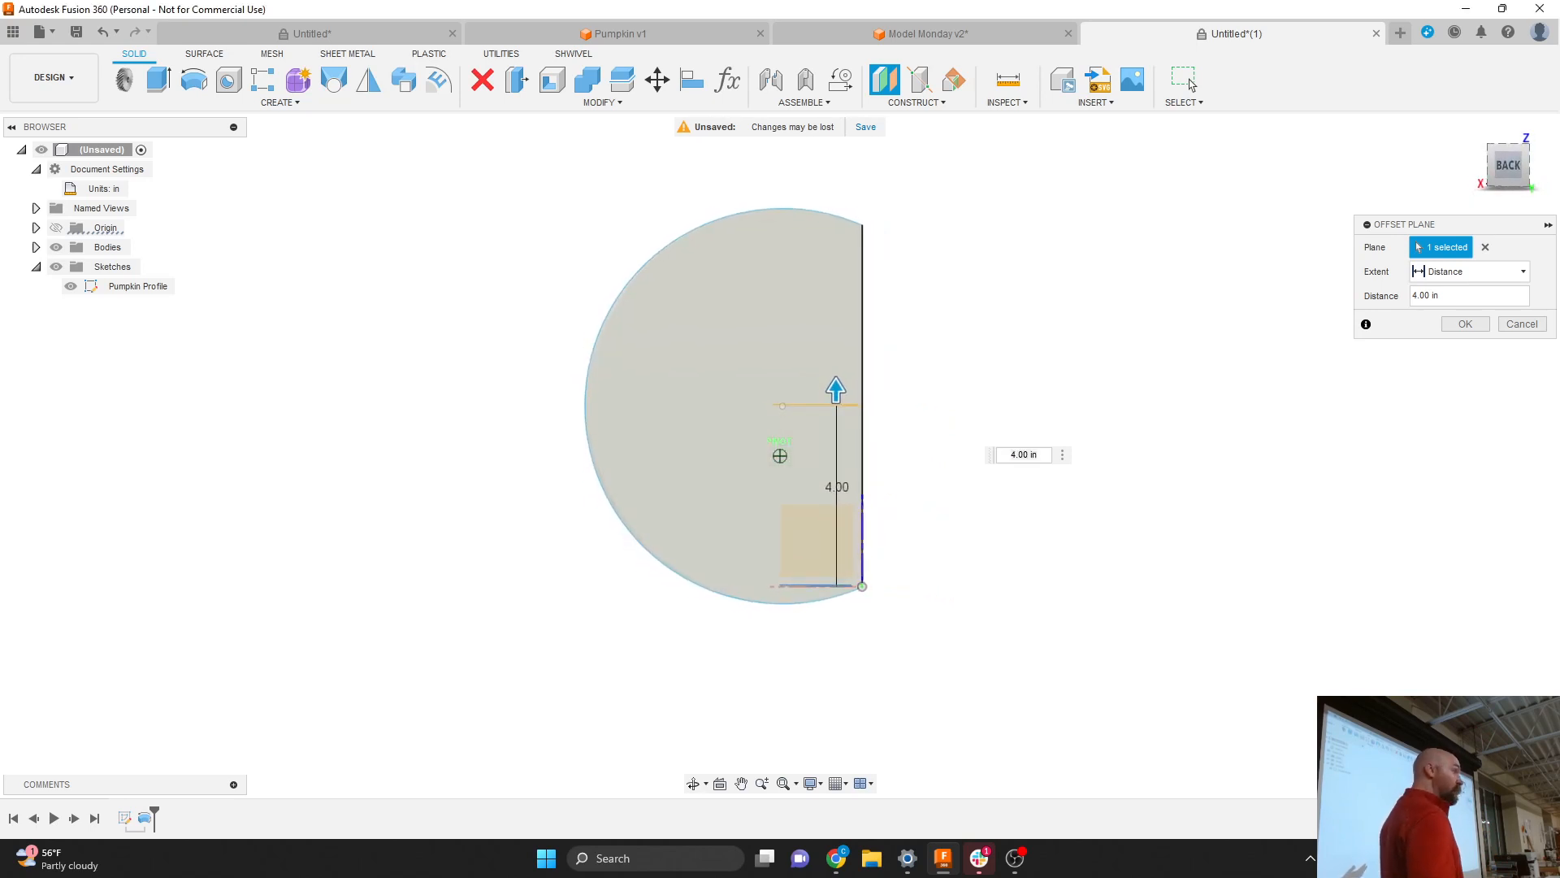
drag(1507, 162, 1520, 176)
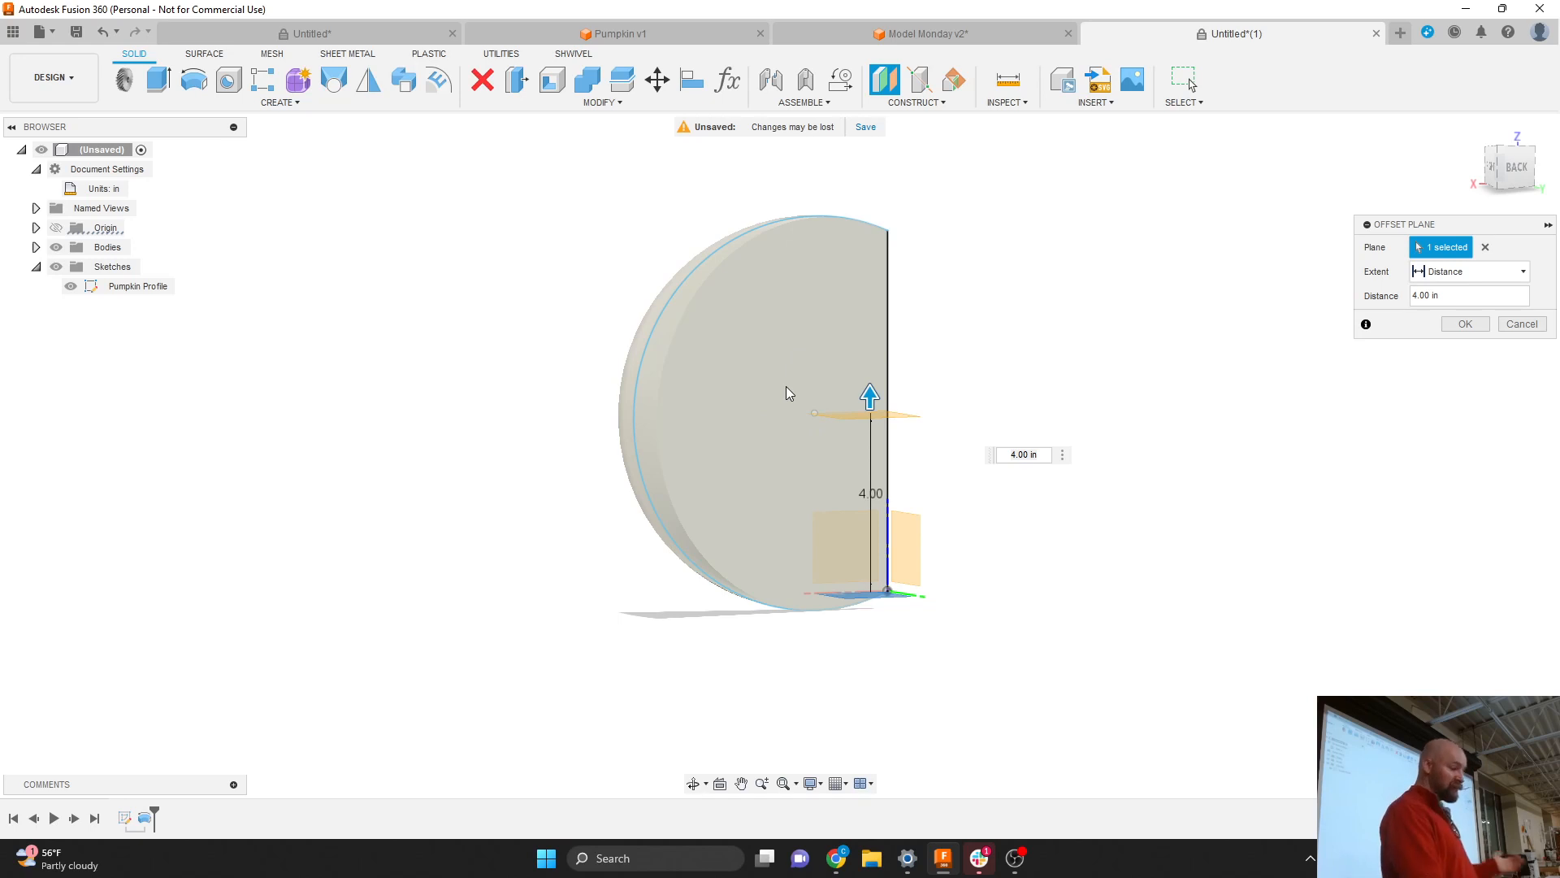
click(1521, 324)
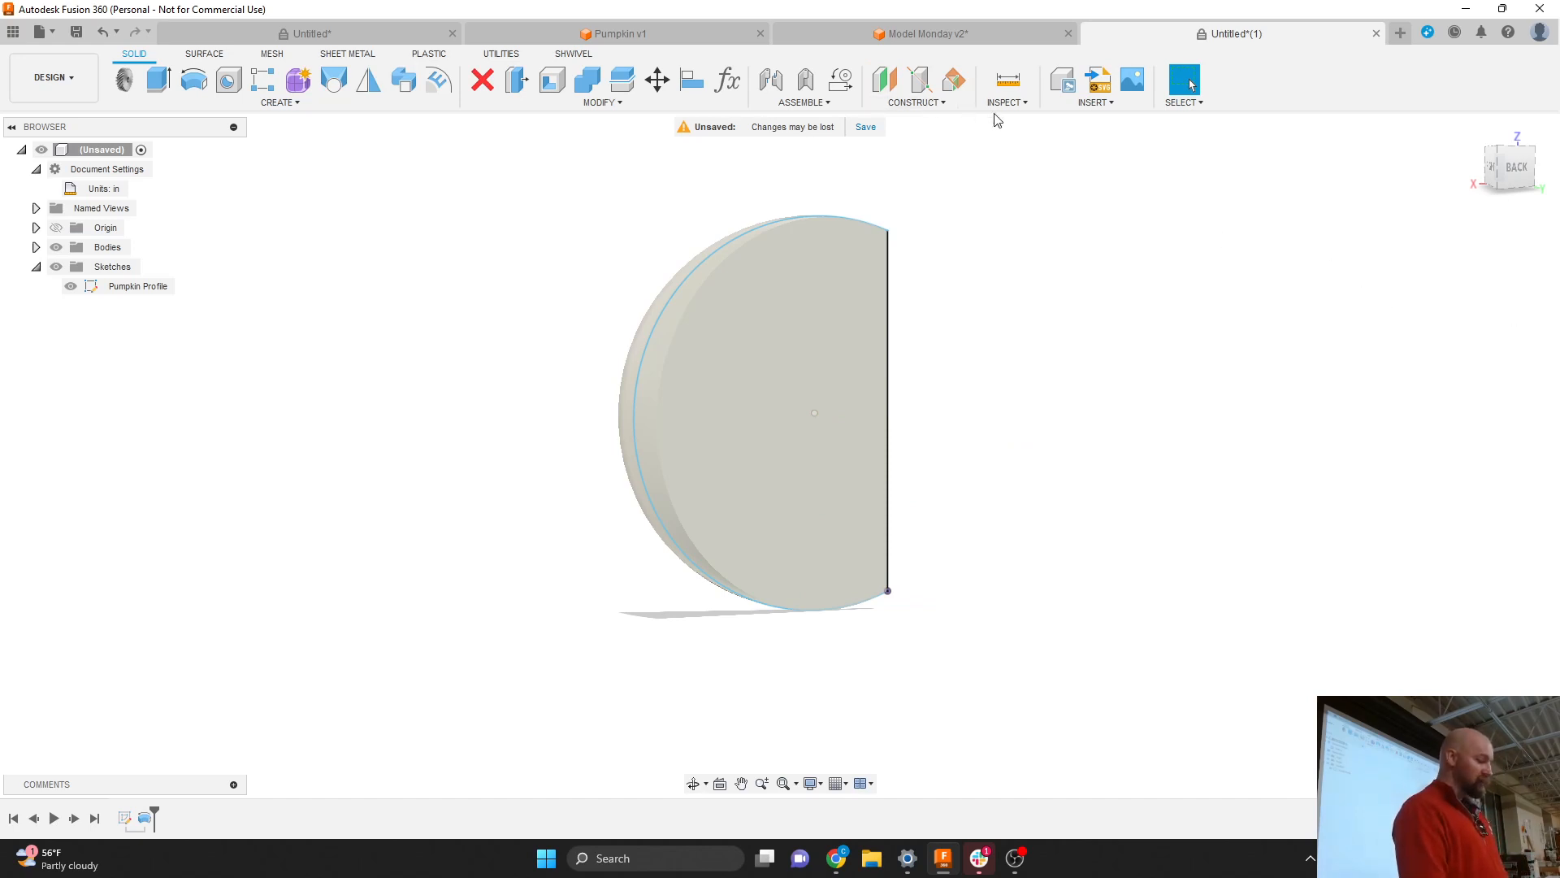
click(914, 104)
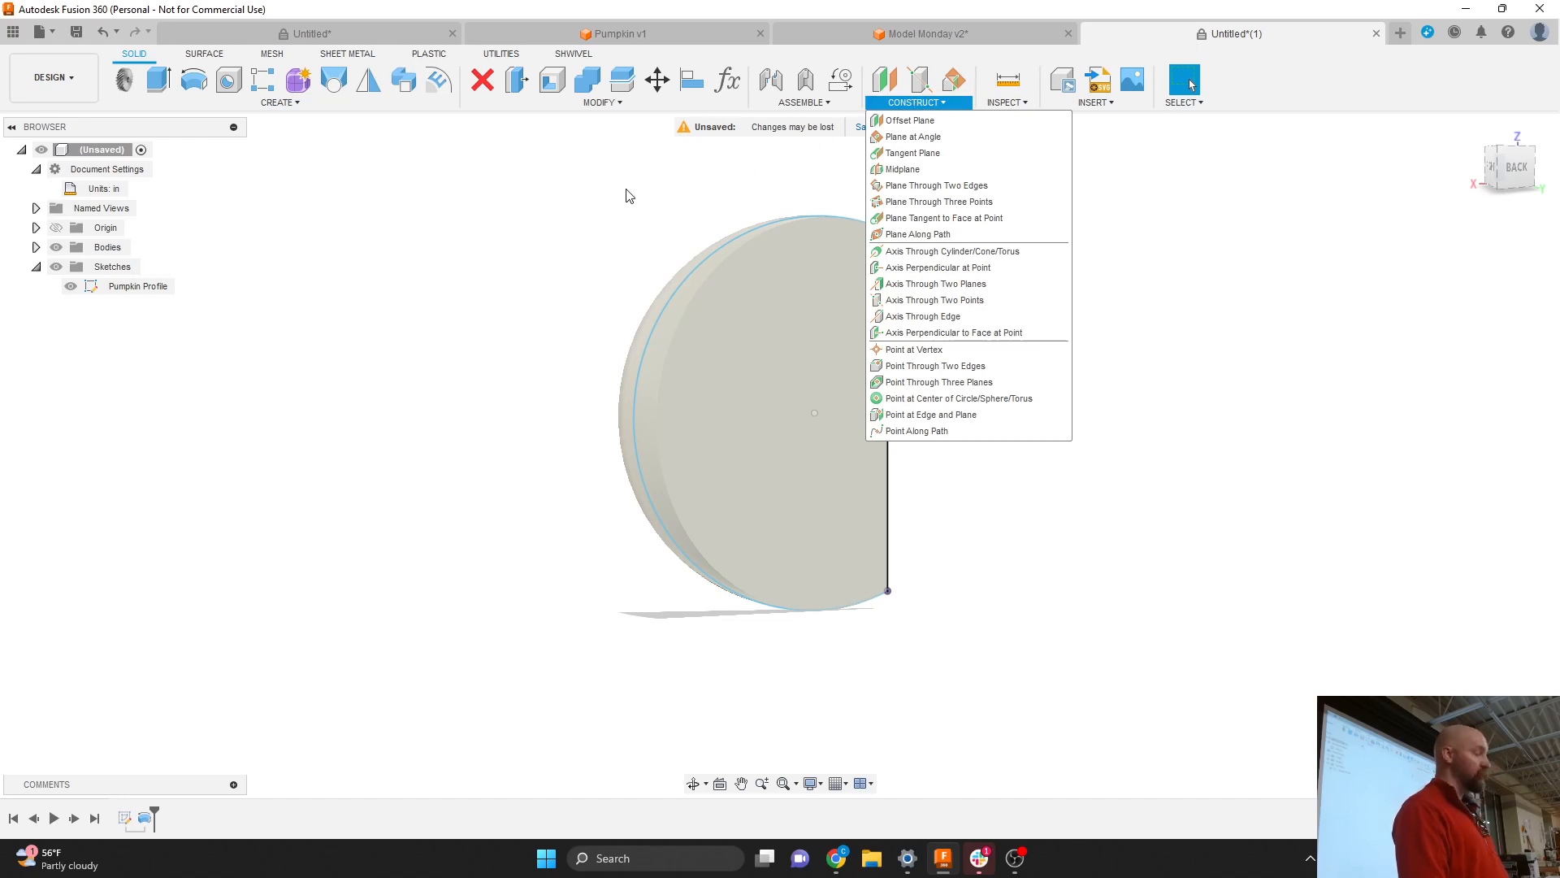
scroll(626, 196, down, 3)
scroll(803, 186, up, 2)
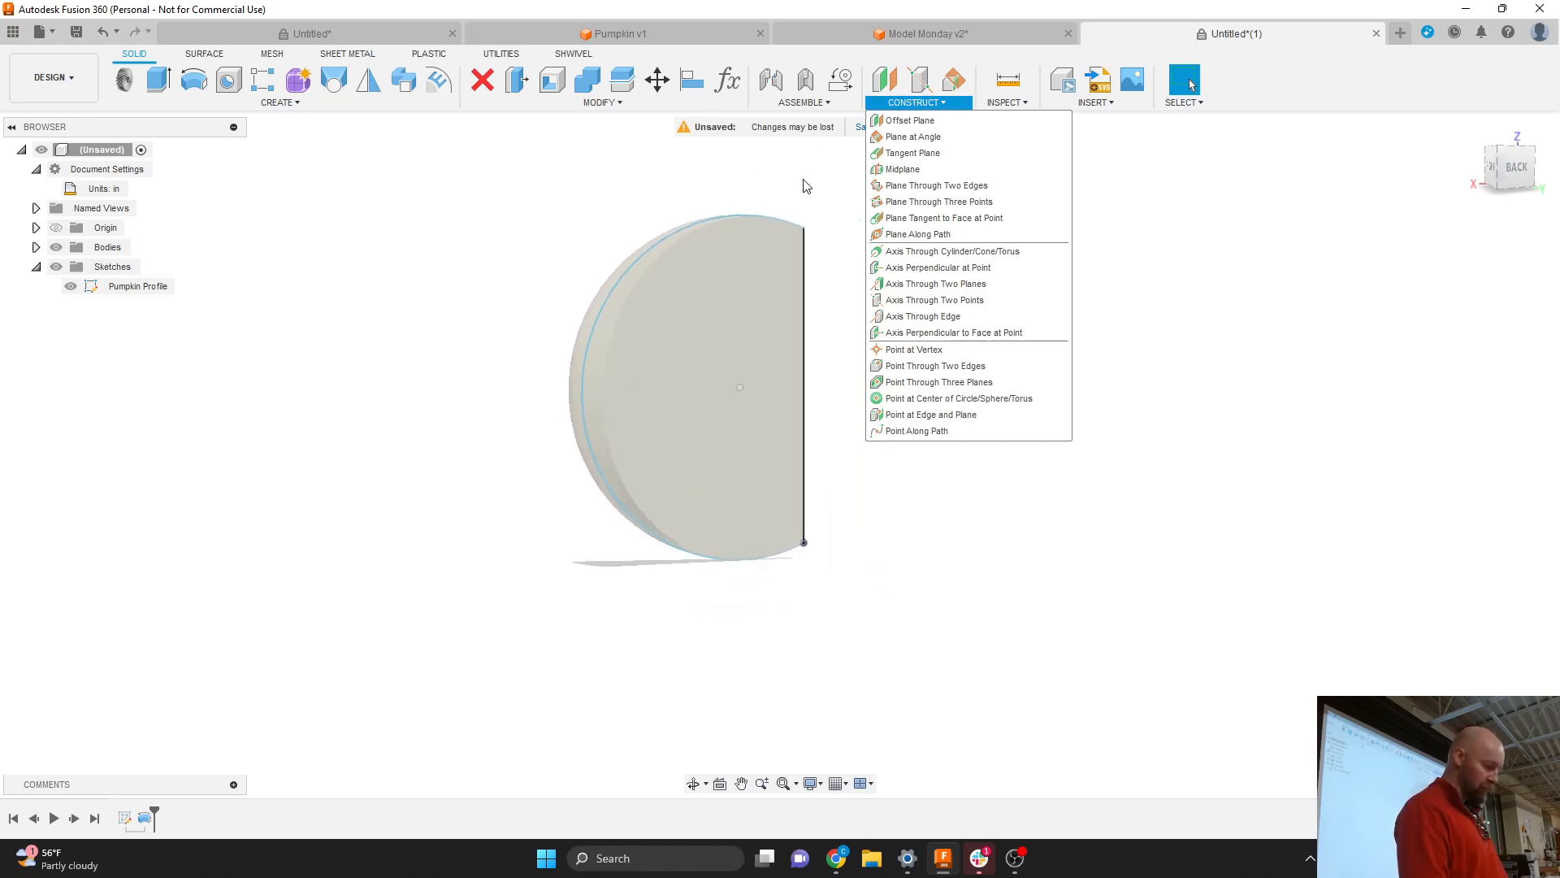
scroll(802, 186, up, 3)
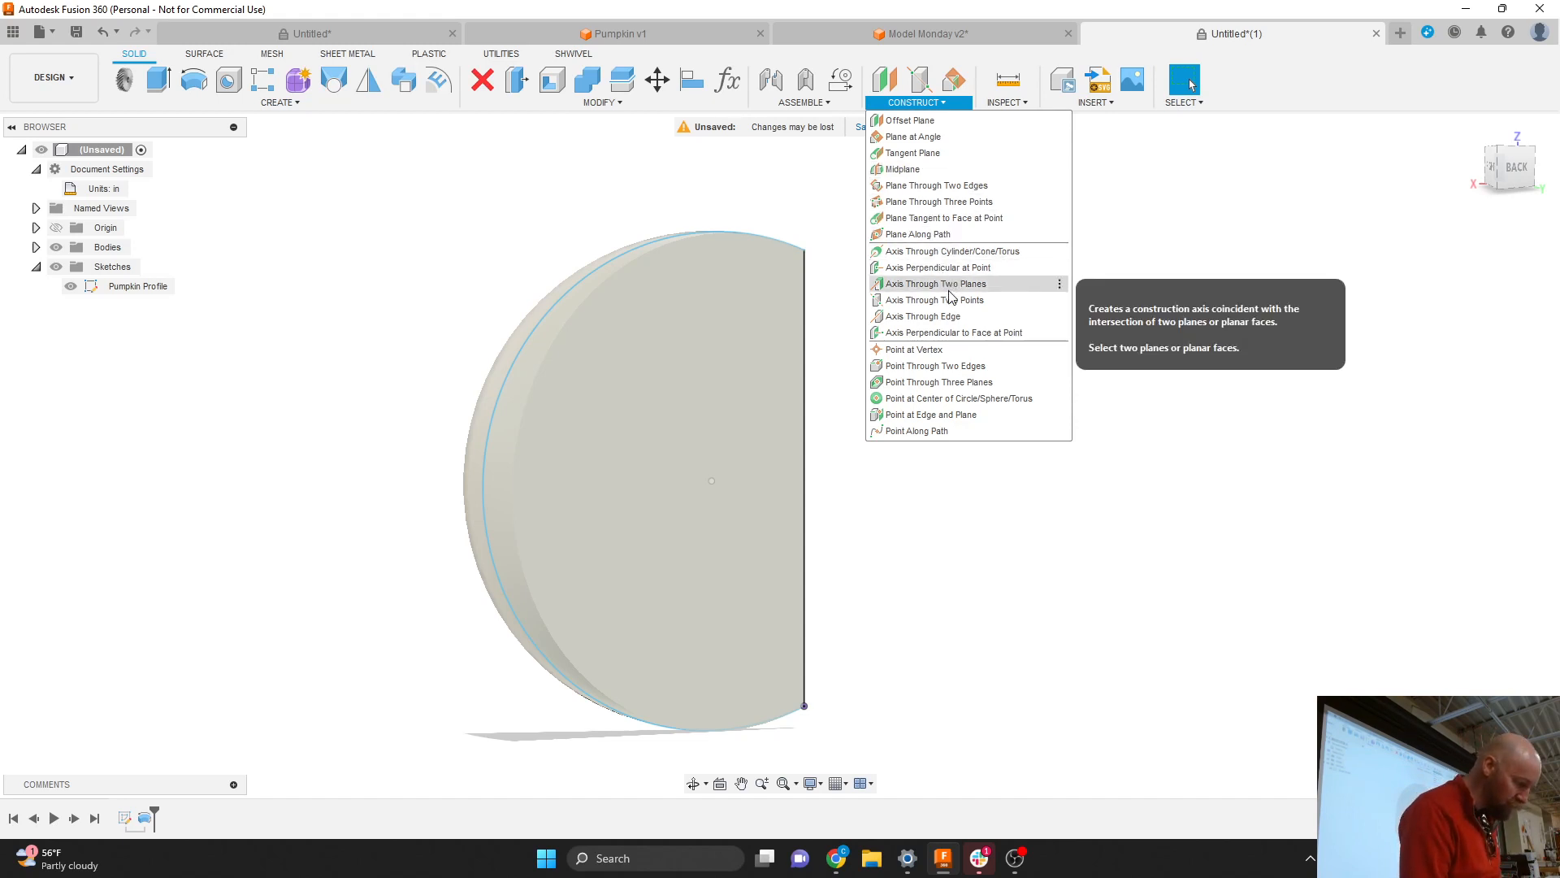
click(954, 334)
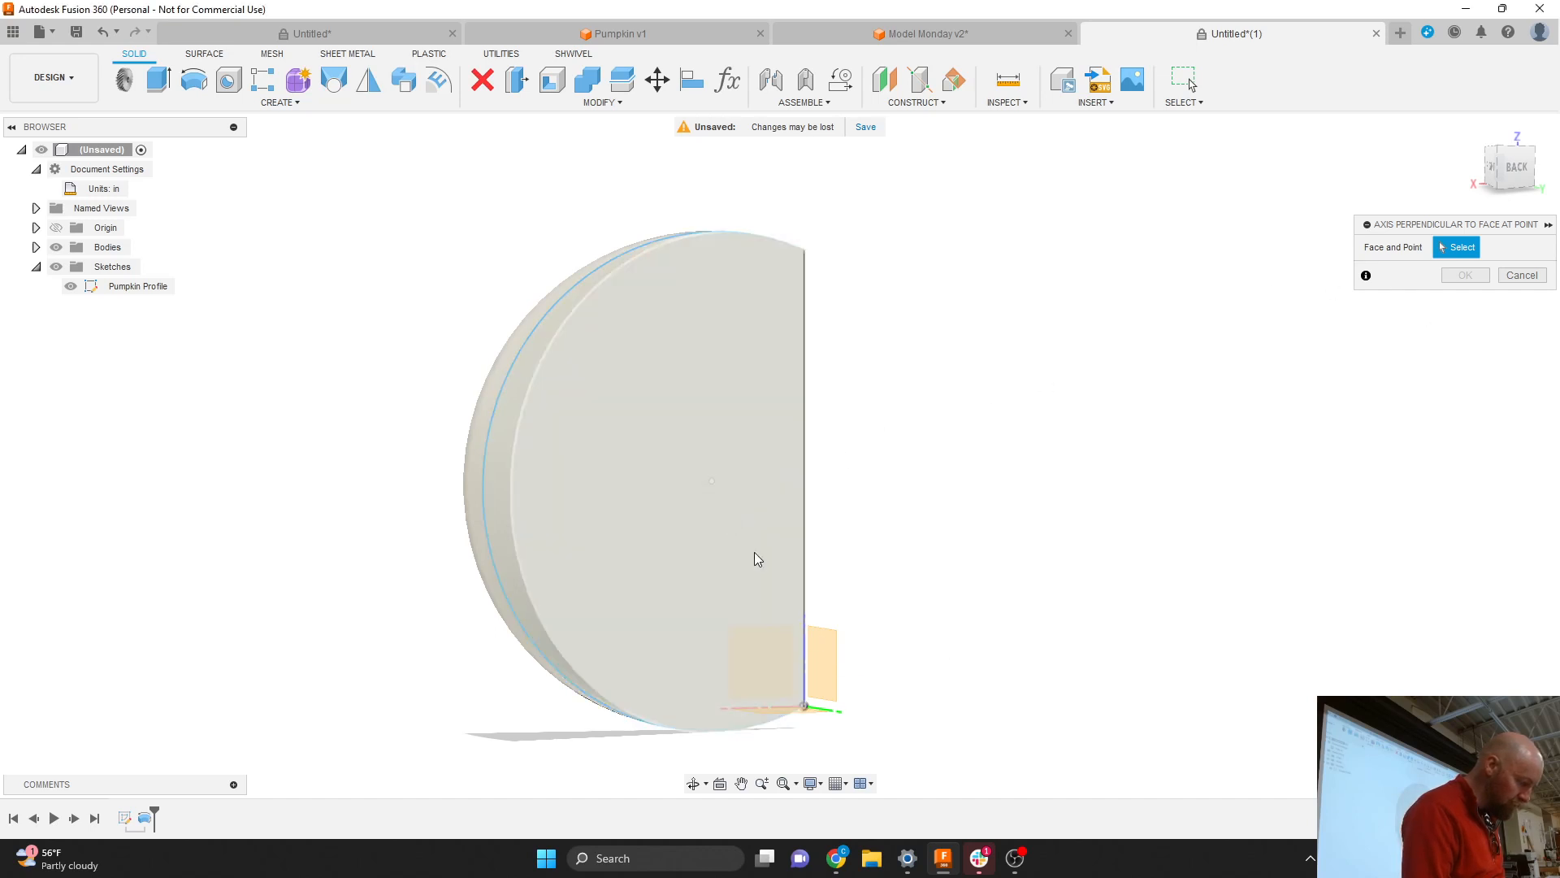
click(1522, 275)
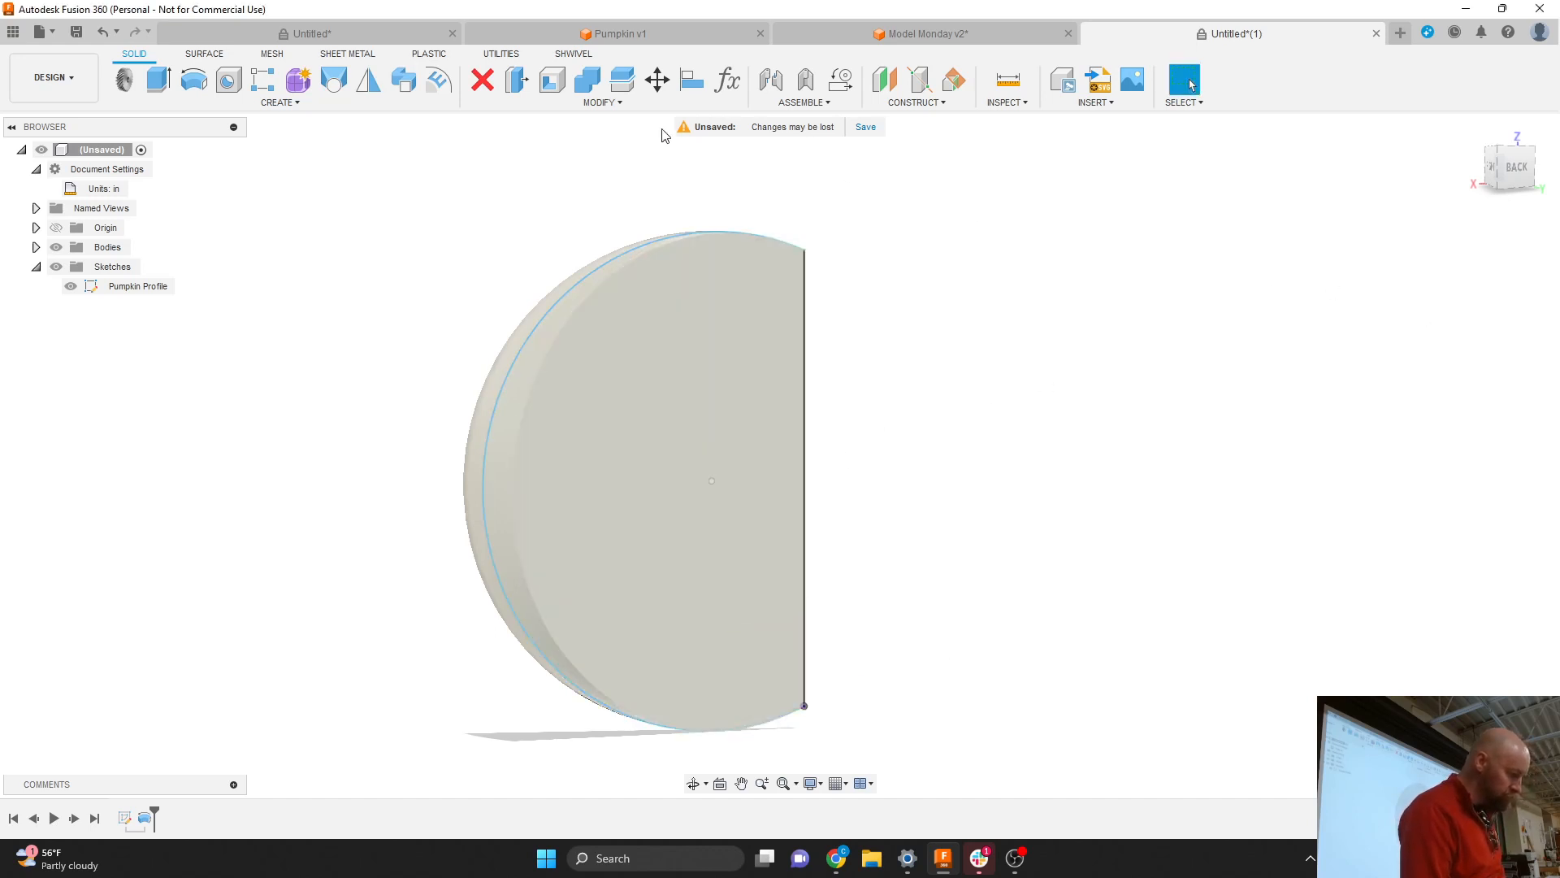
click(901, 104)
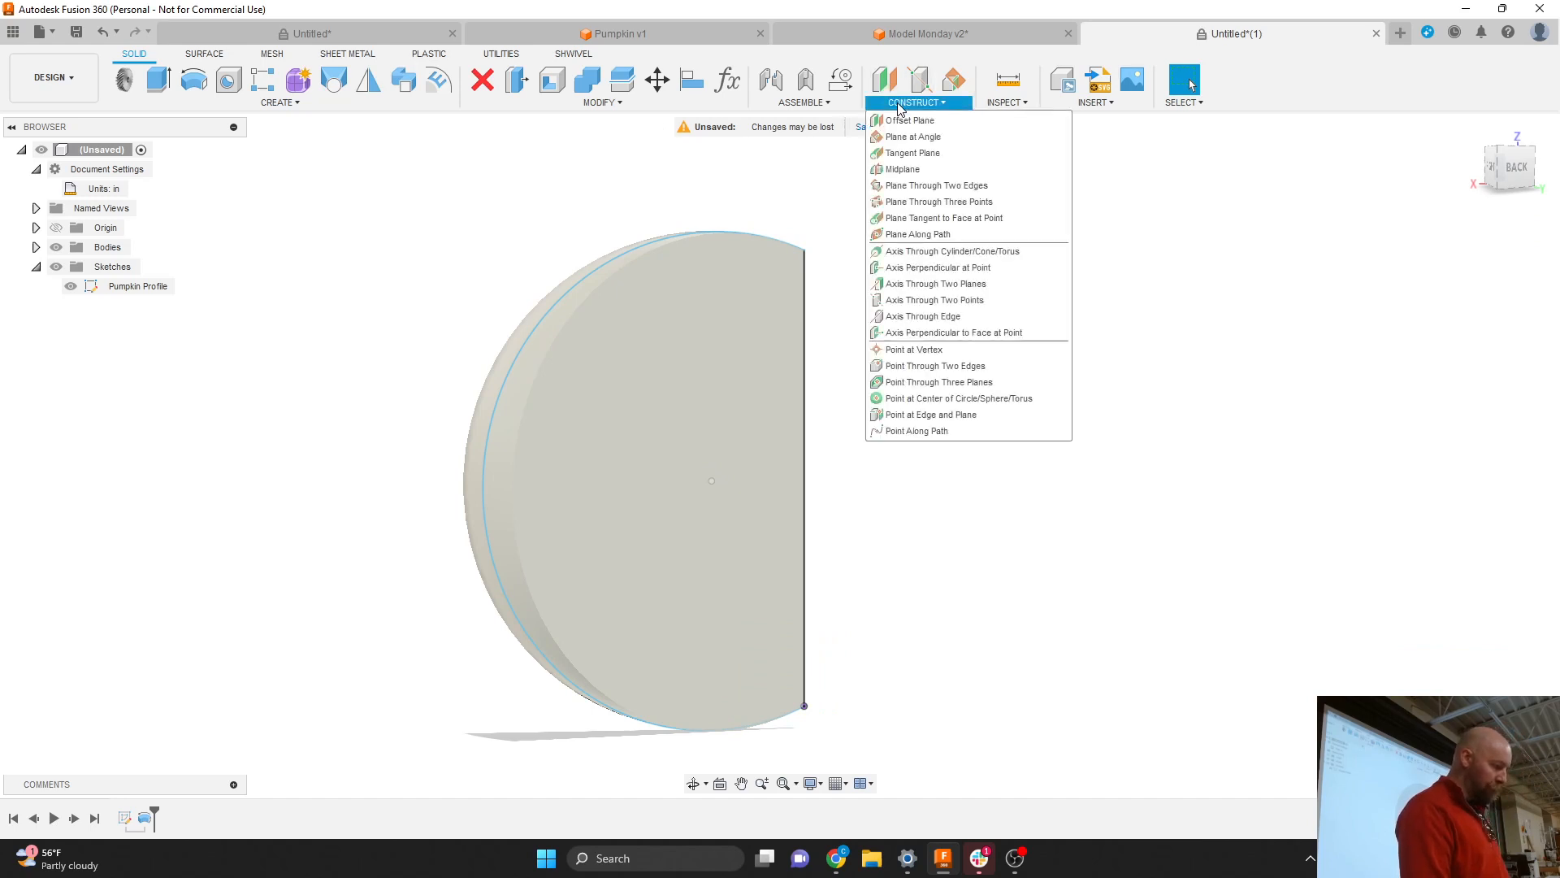
click(910, 173)
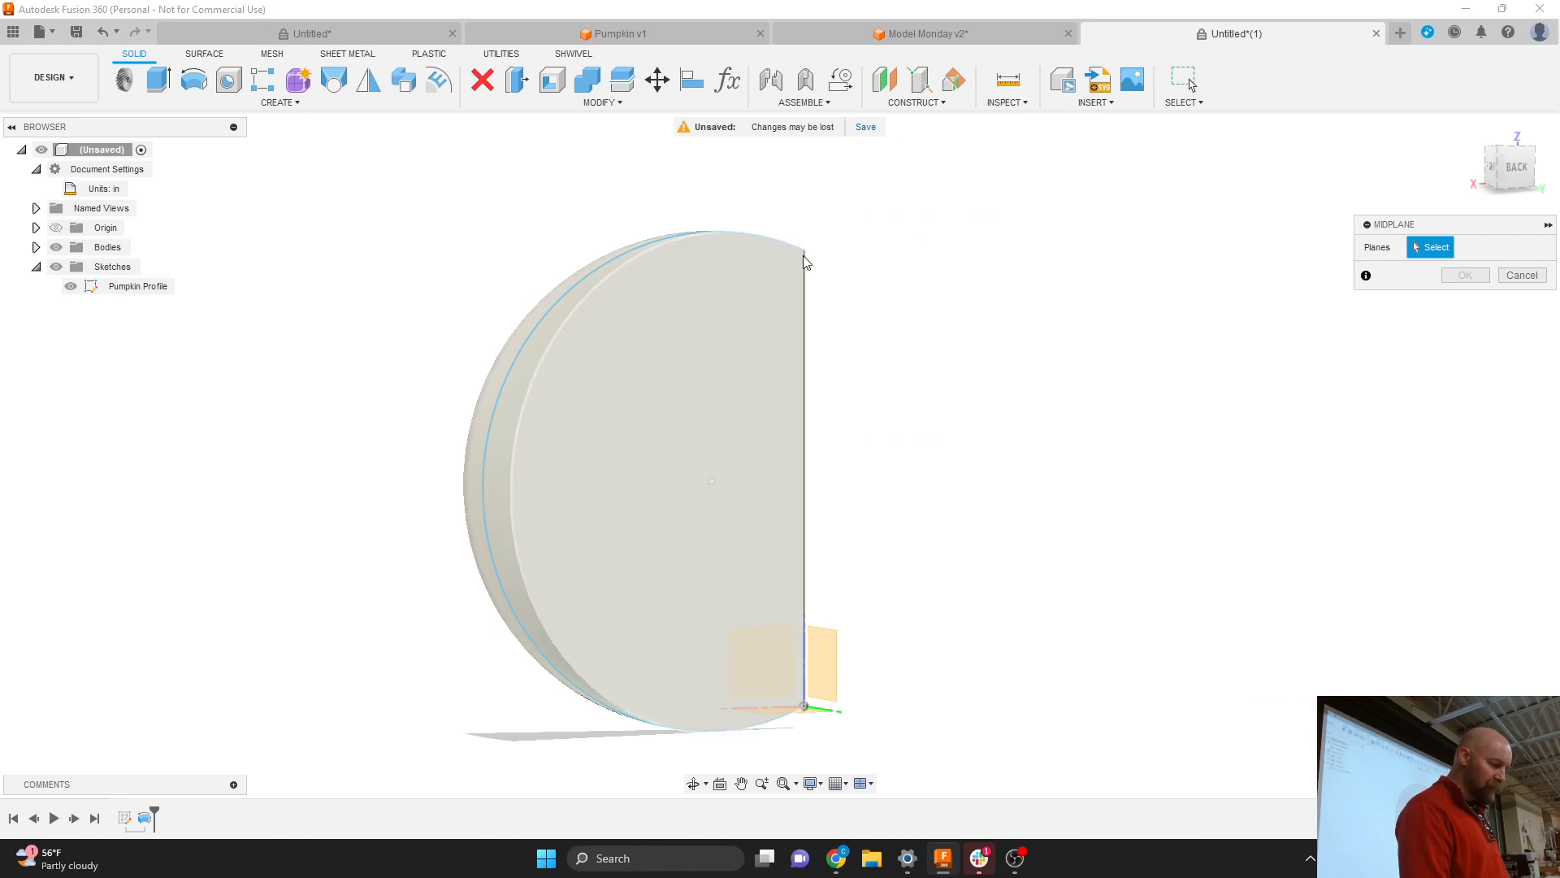
click(1521, 275)
click(916, 102)
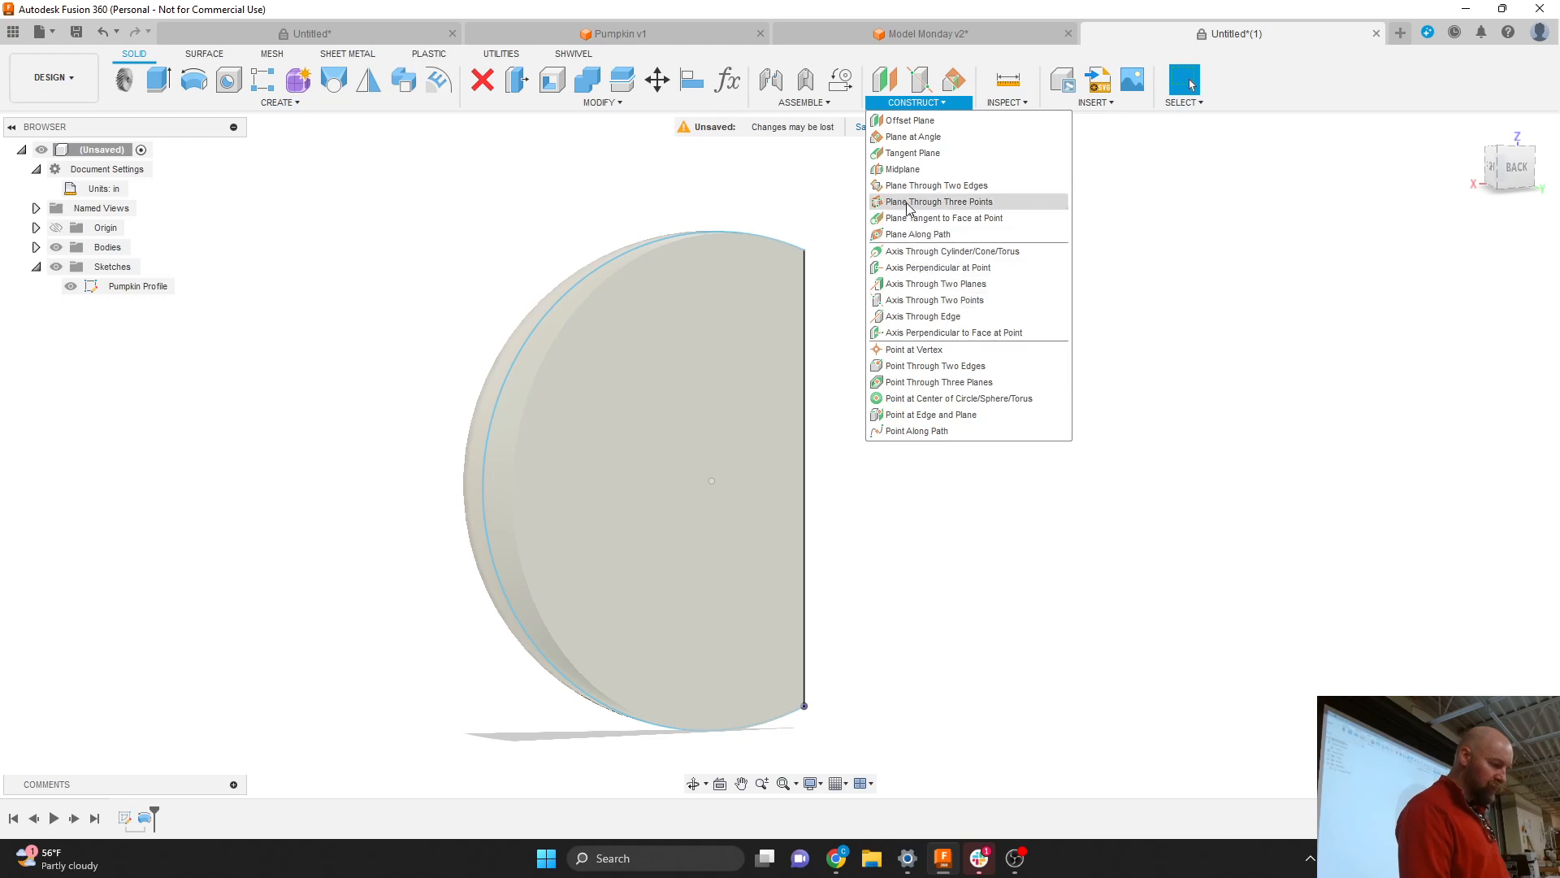
click(915, 138)
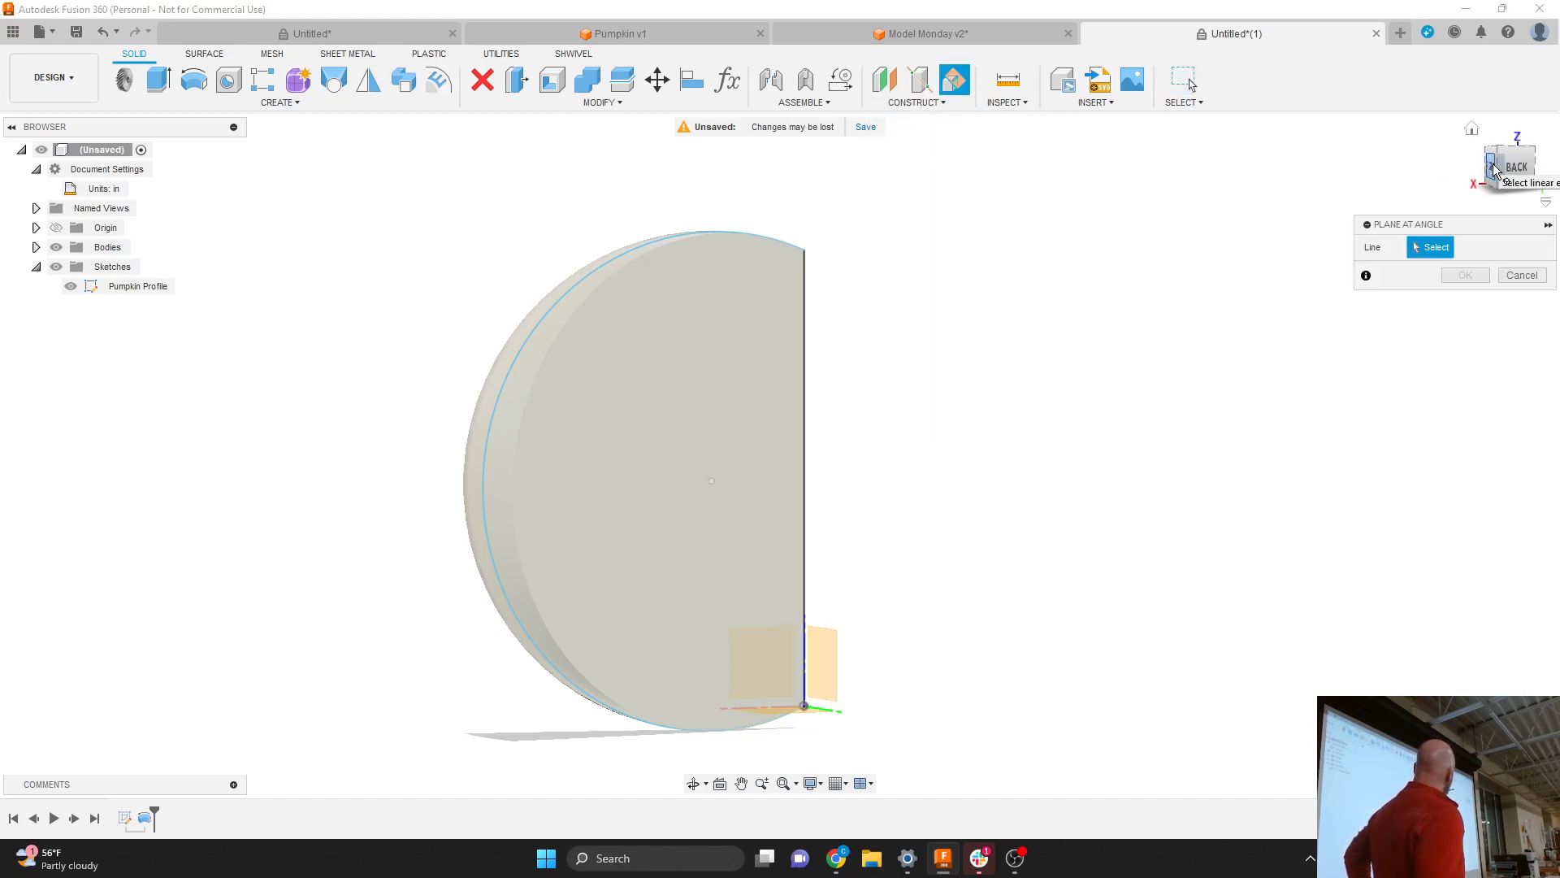
drag(1499, 165, 1519, 180)
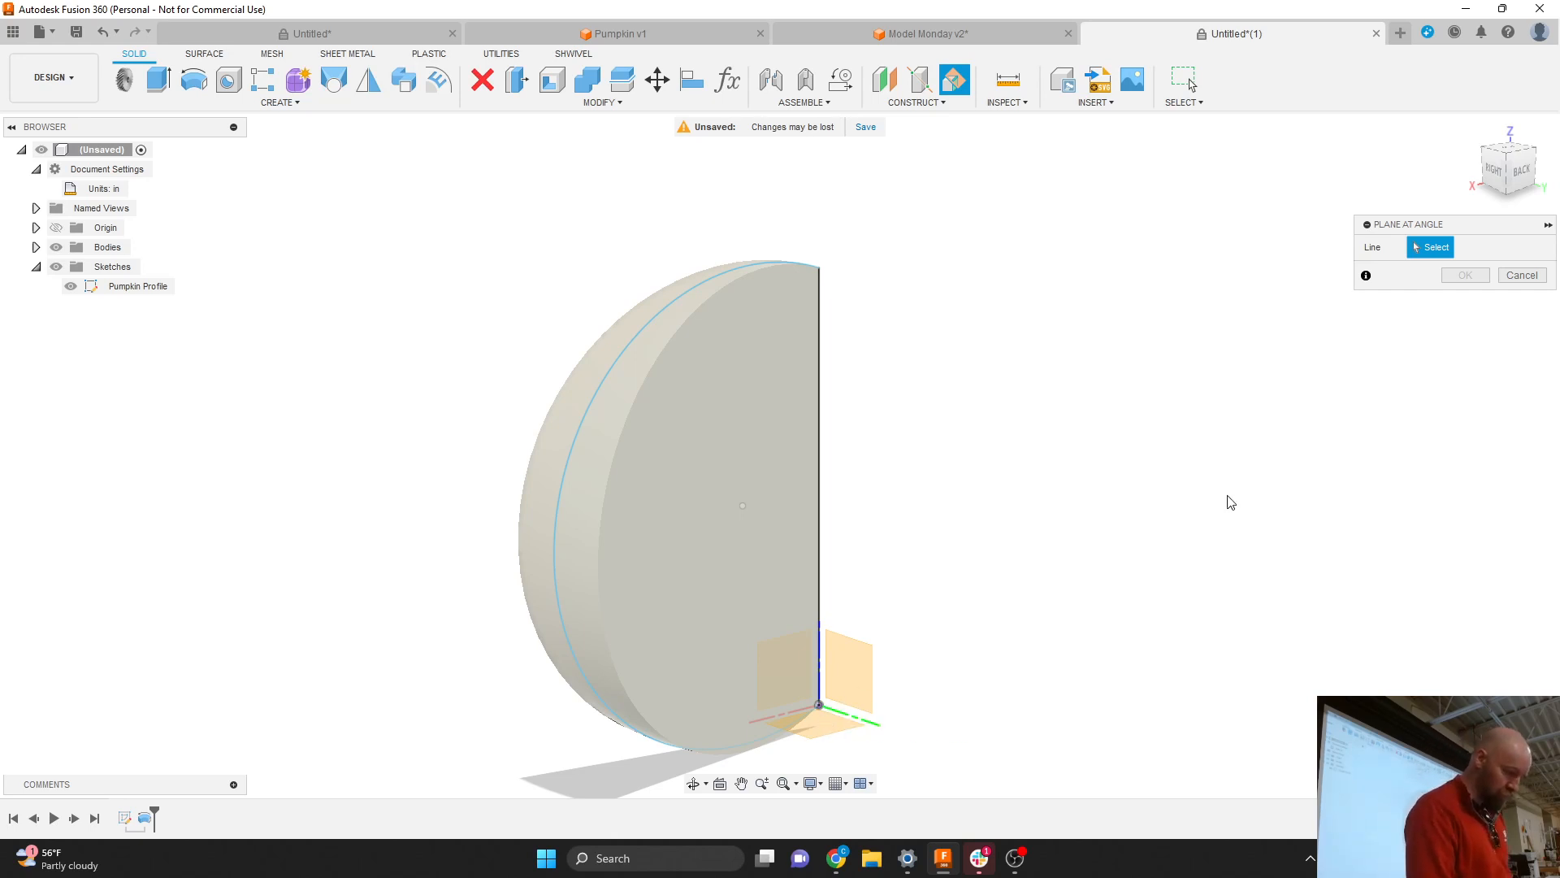
click(1518, 276)
Create a construction plane offset 4.00 in upward from the horizontal origin plane, at mid-height of the wedge body.
click(933, 106)
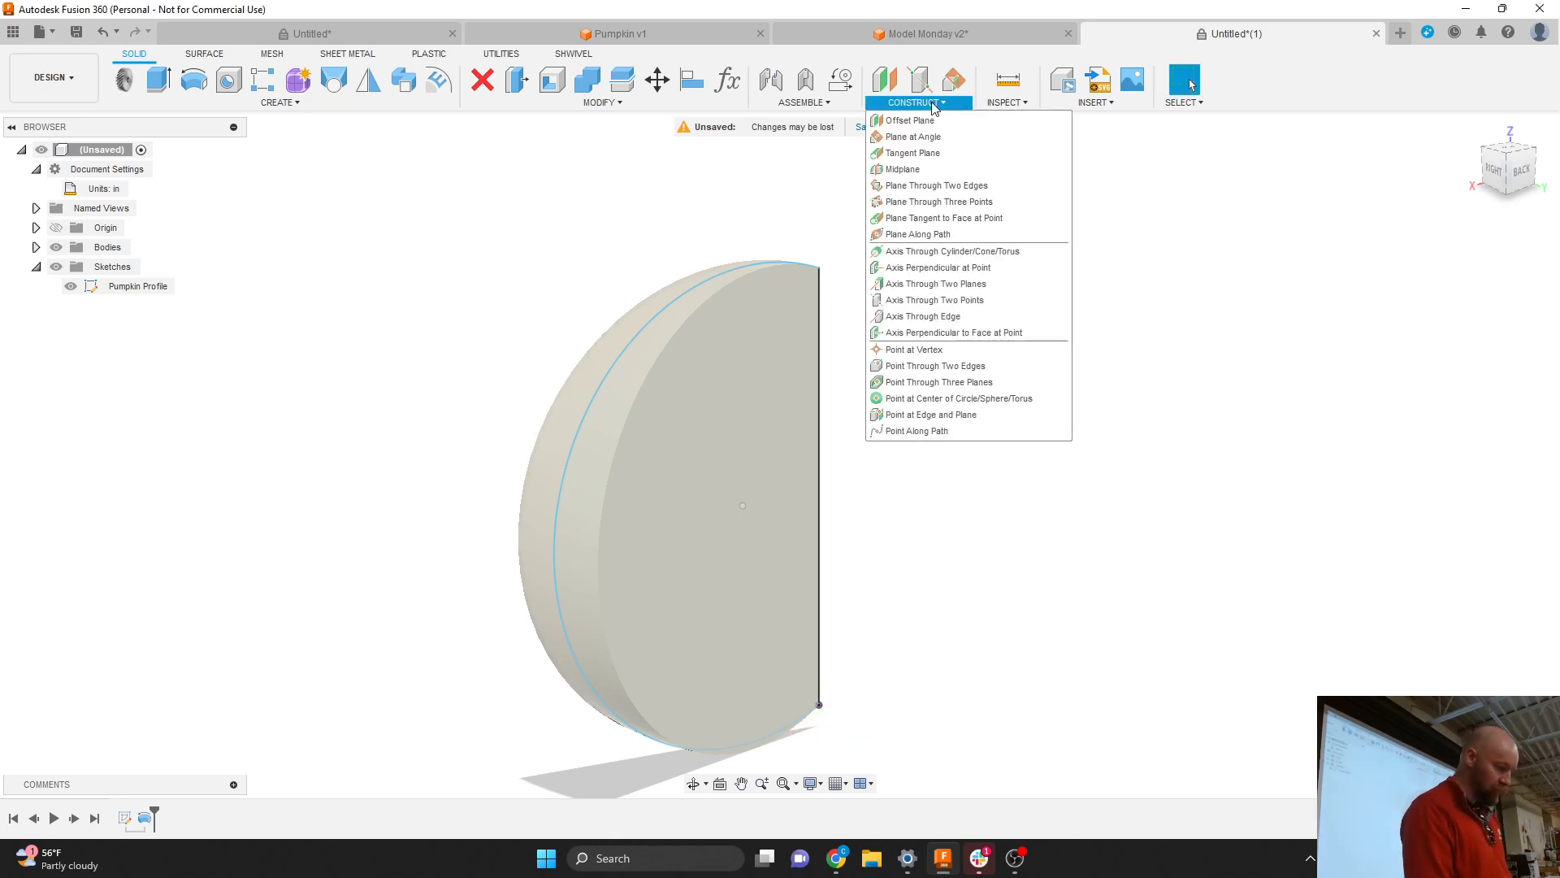
click(936, 124)
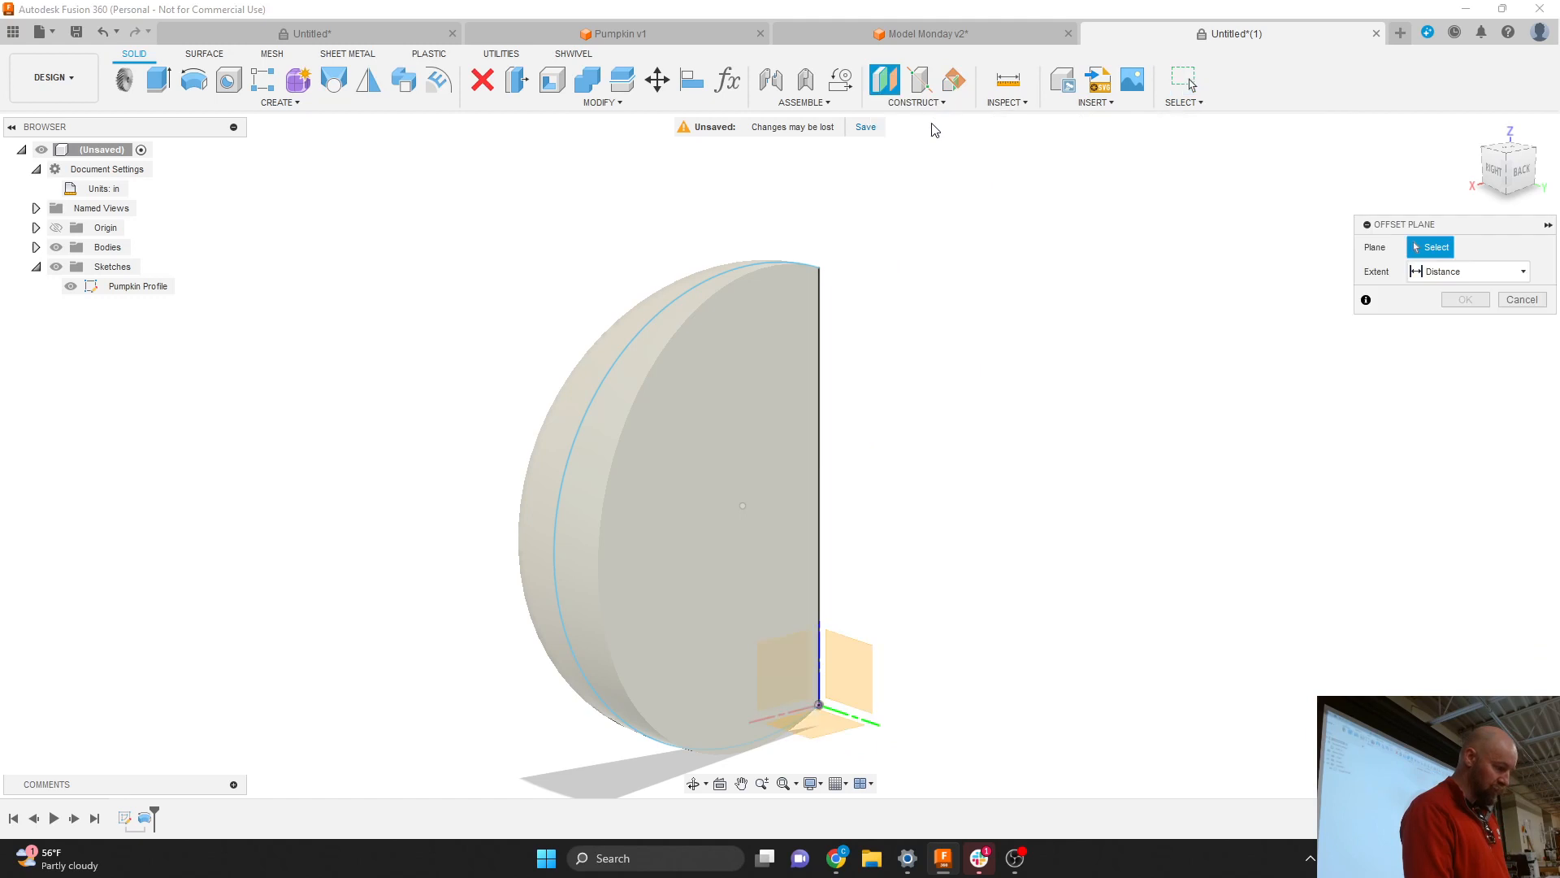
click(821, 720)
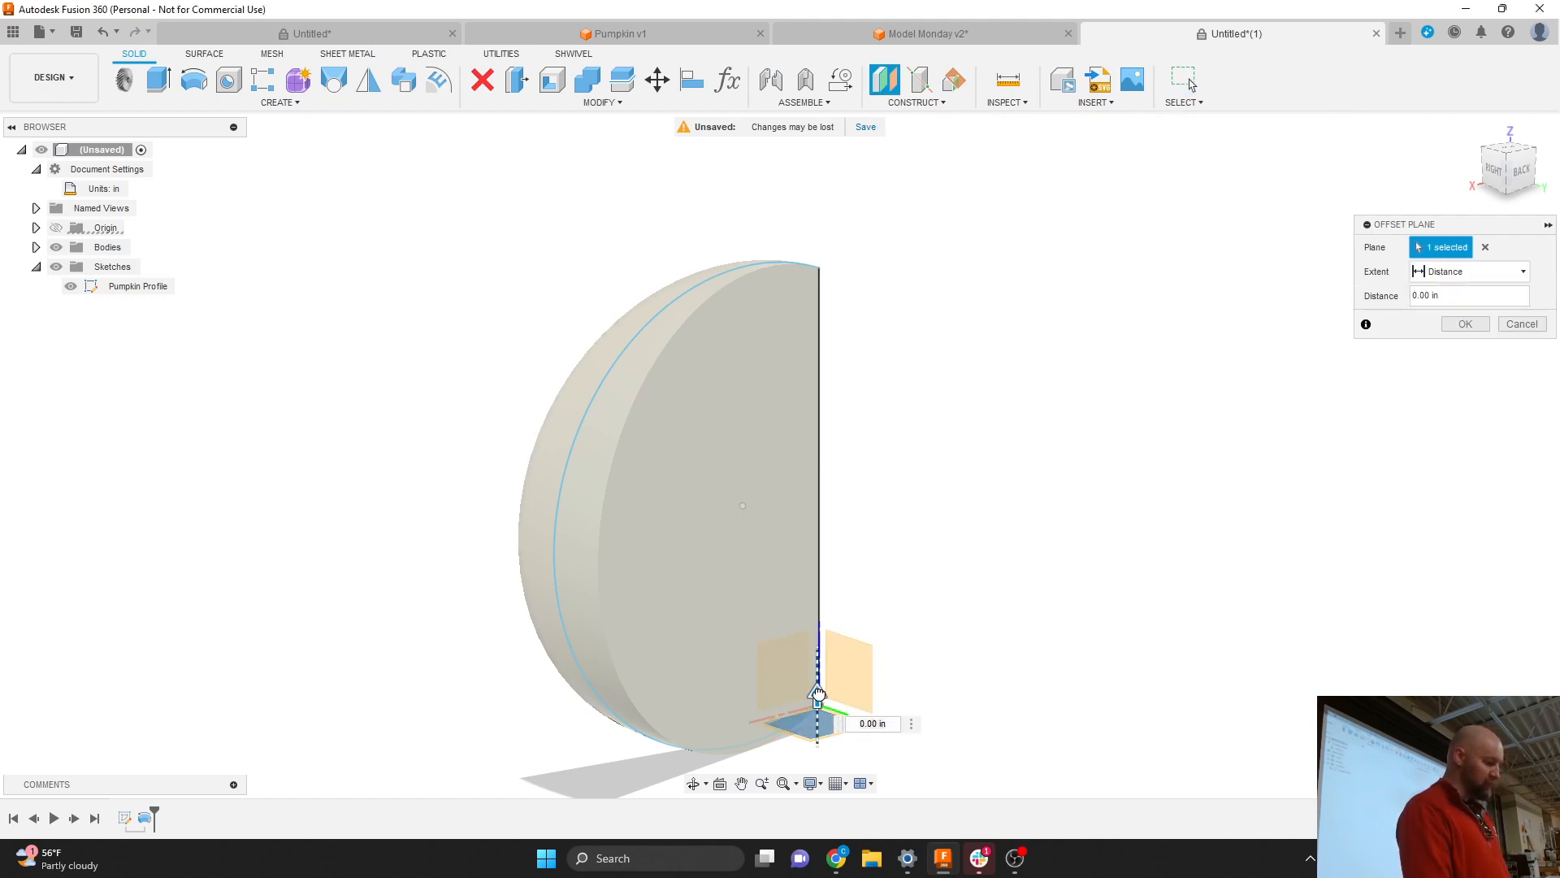
drag(817, 691, 785, 473)
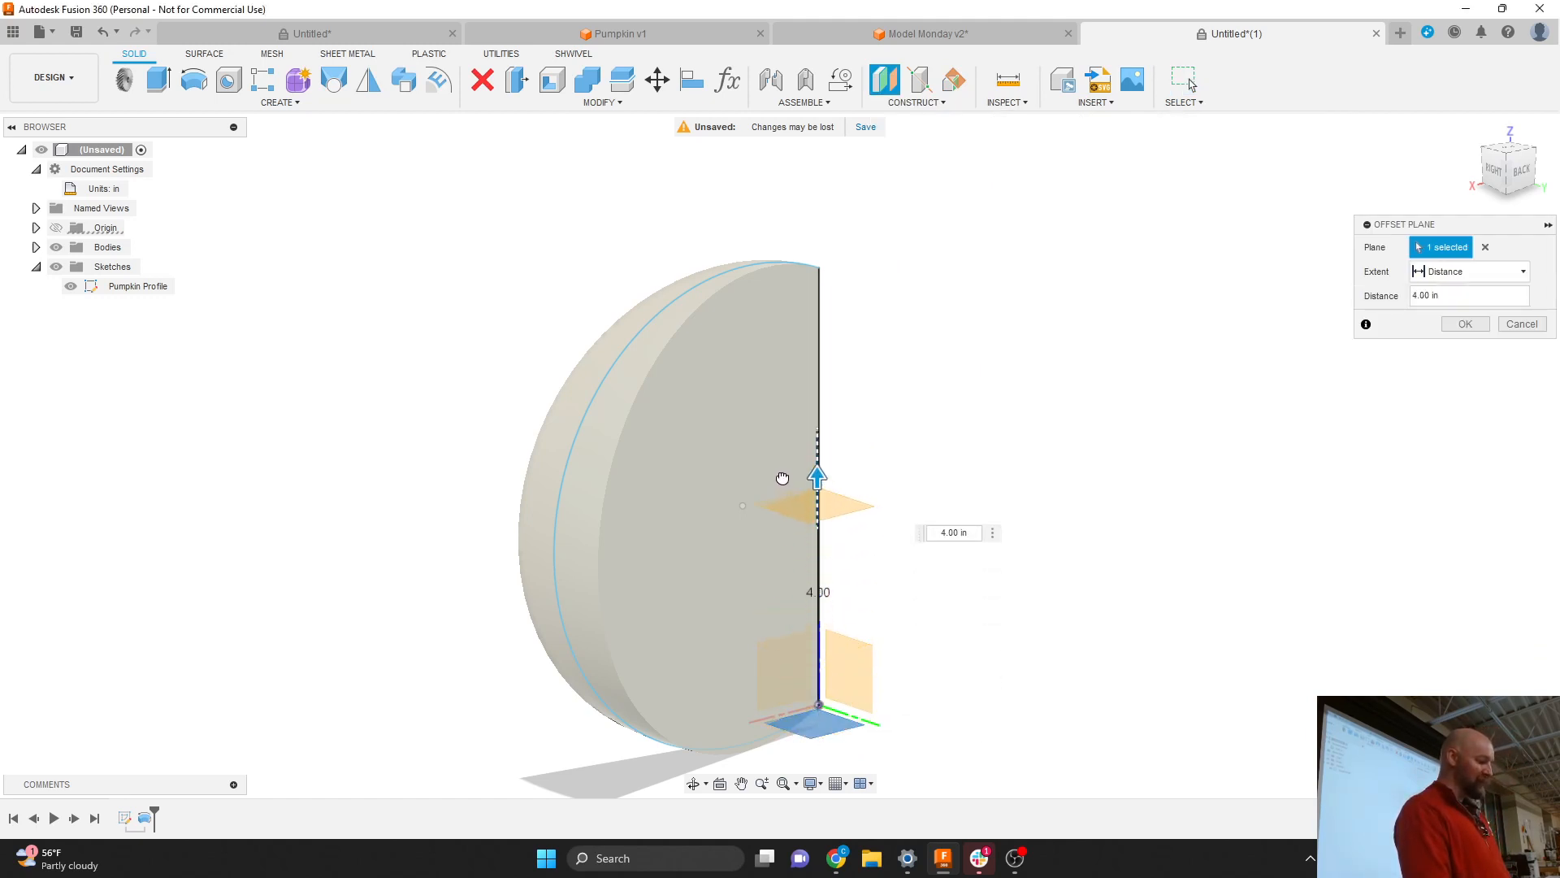
click(1526, 178)
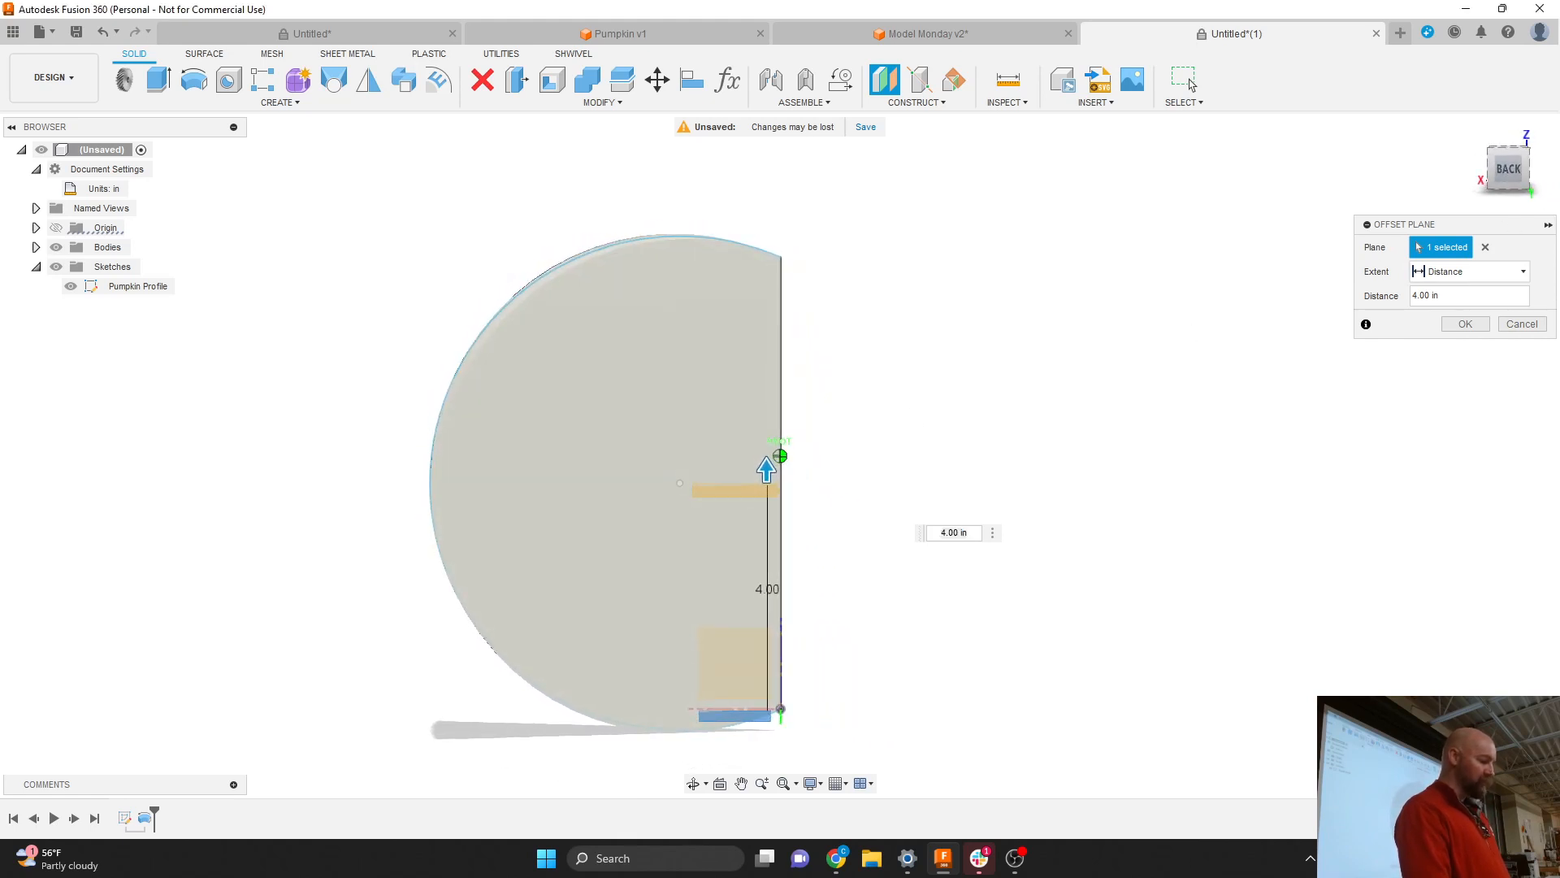
scroll(1323, 529, down, 1)
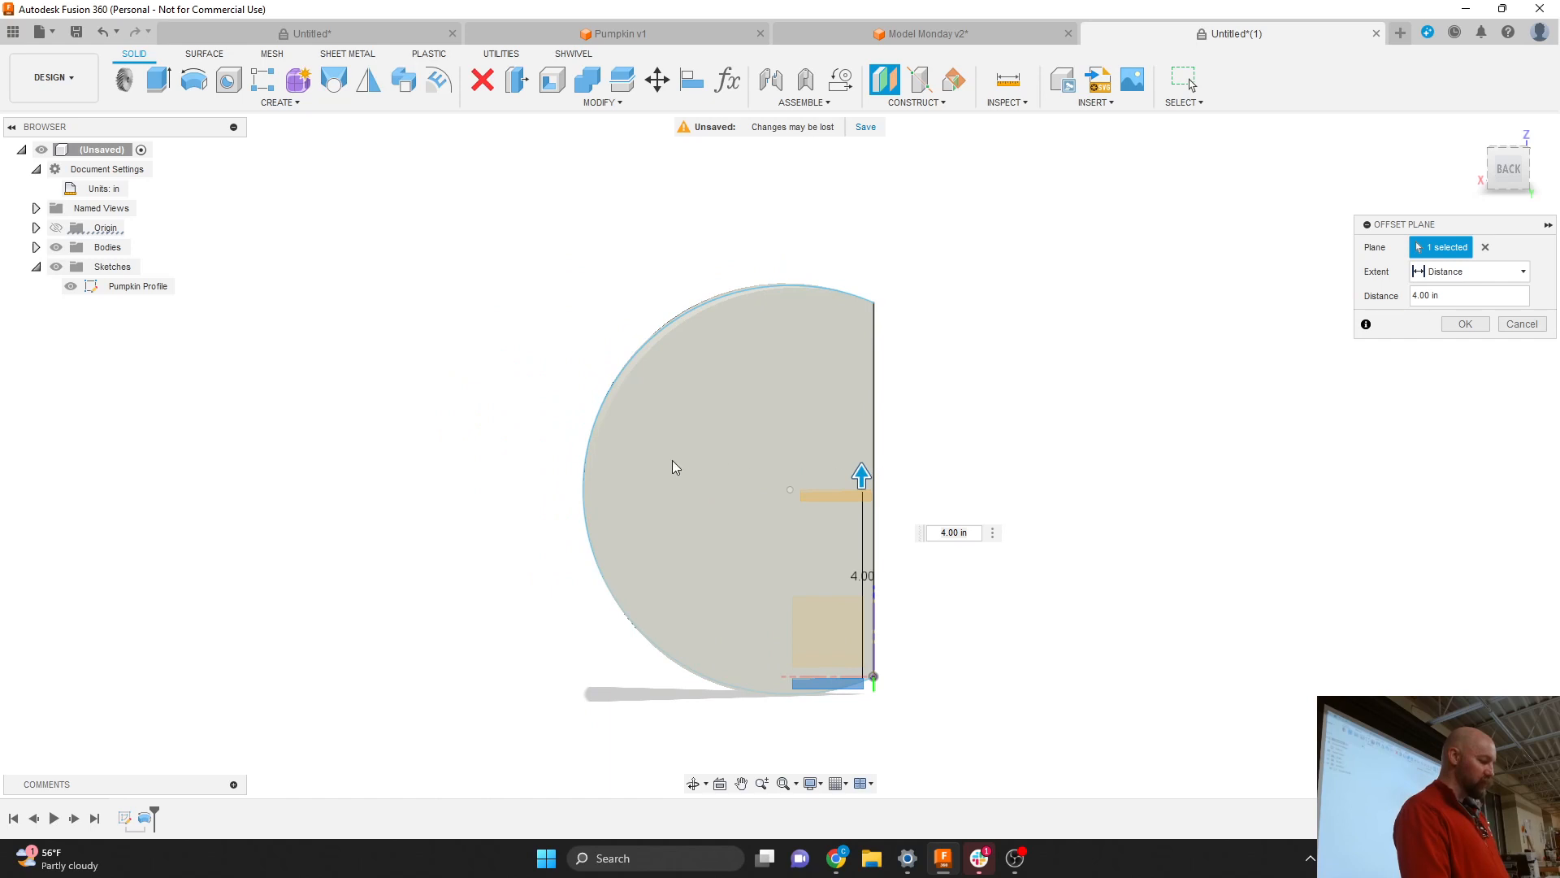
scroll(673, 466, up, 1)
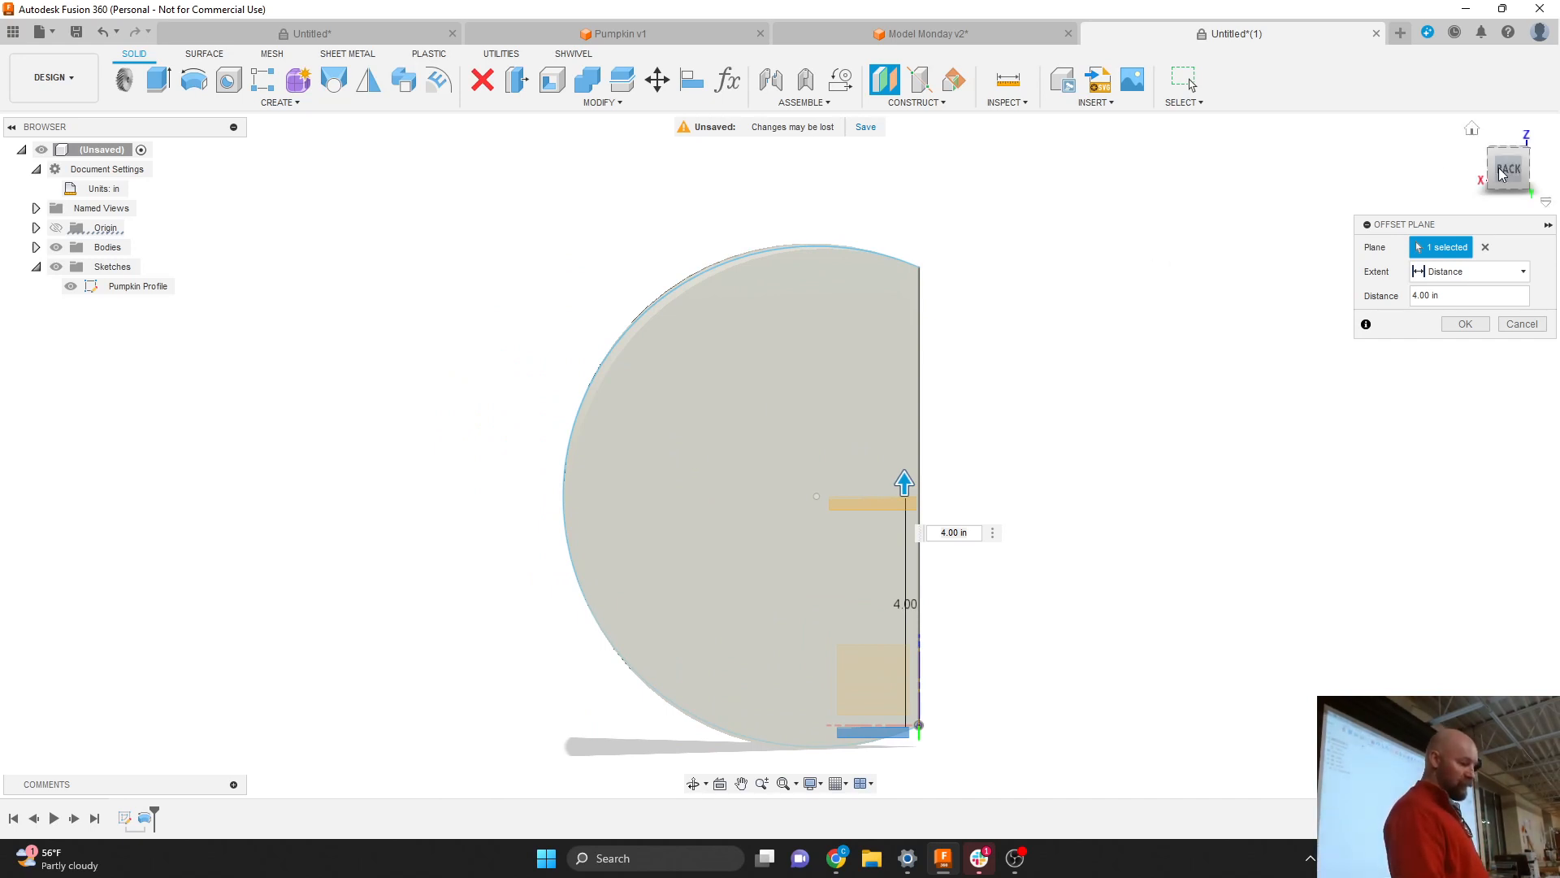
drag(1510, 171, 1516, 160)
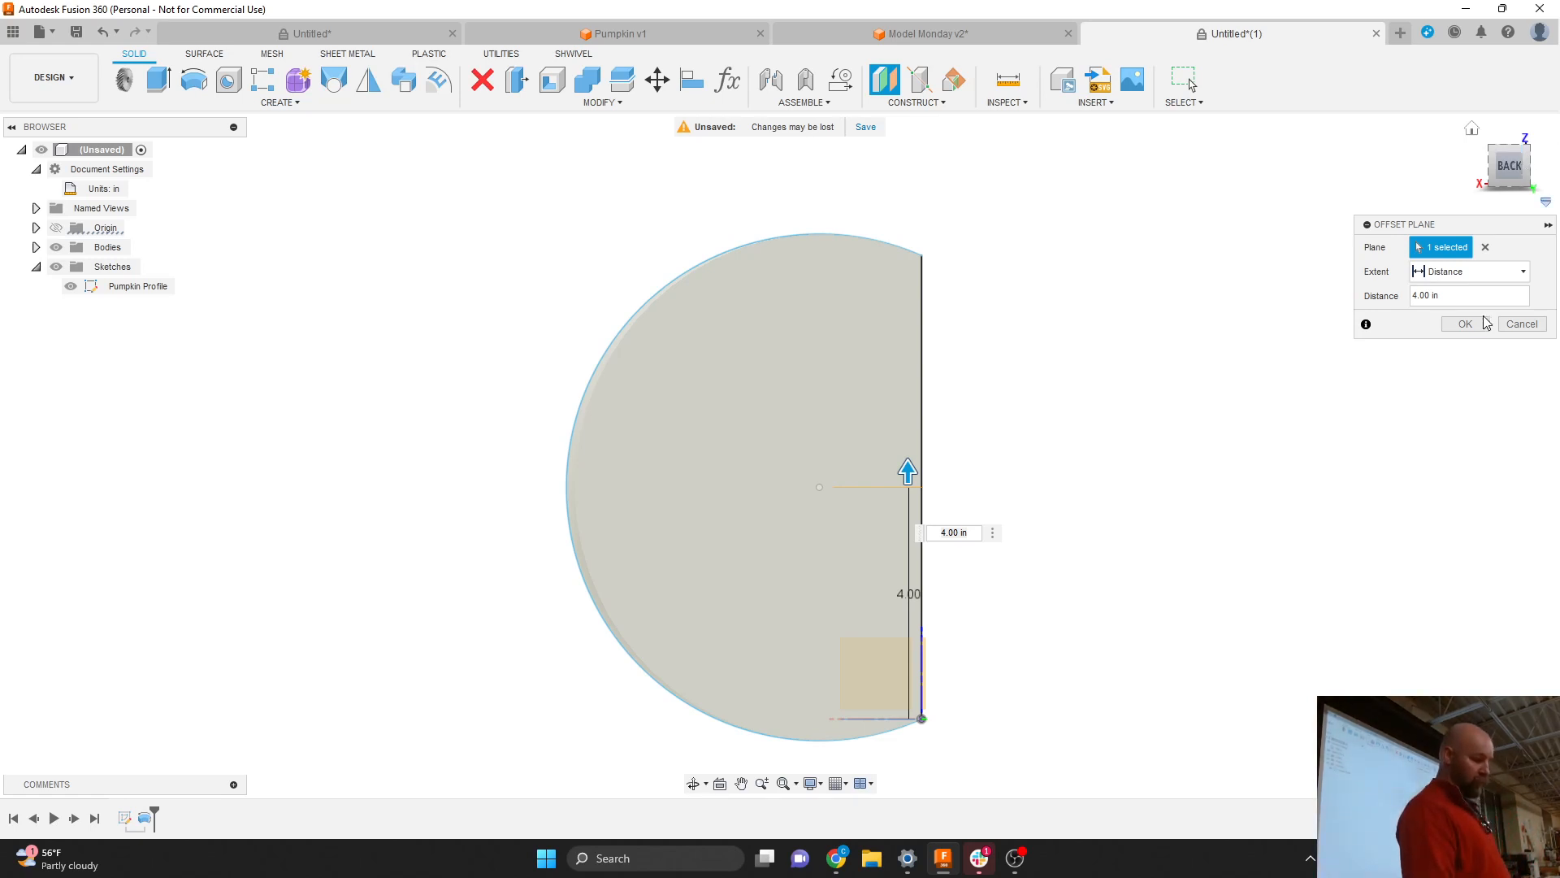
click(1465, 324)
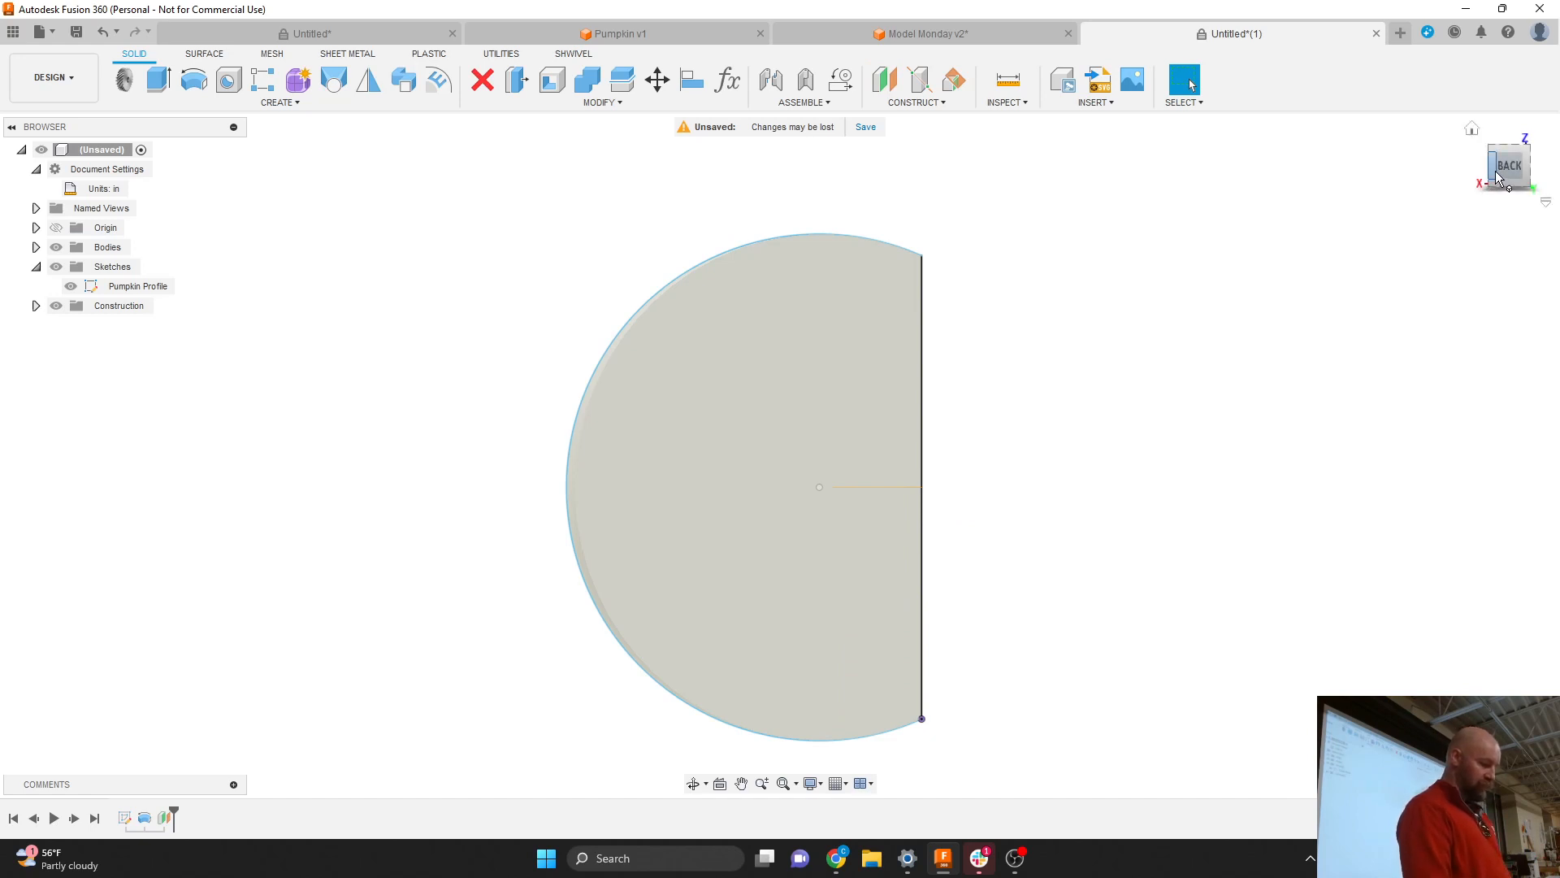
Enlarge the displayed extents of the offset construction plane so that it reaches well beyond the wedge body.
drag(1496, 174, 1513, 184)
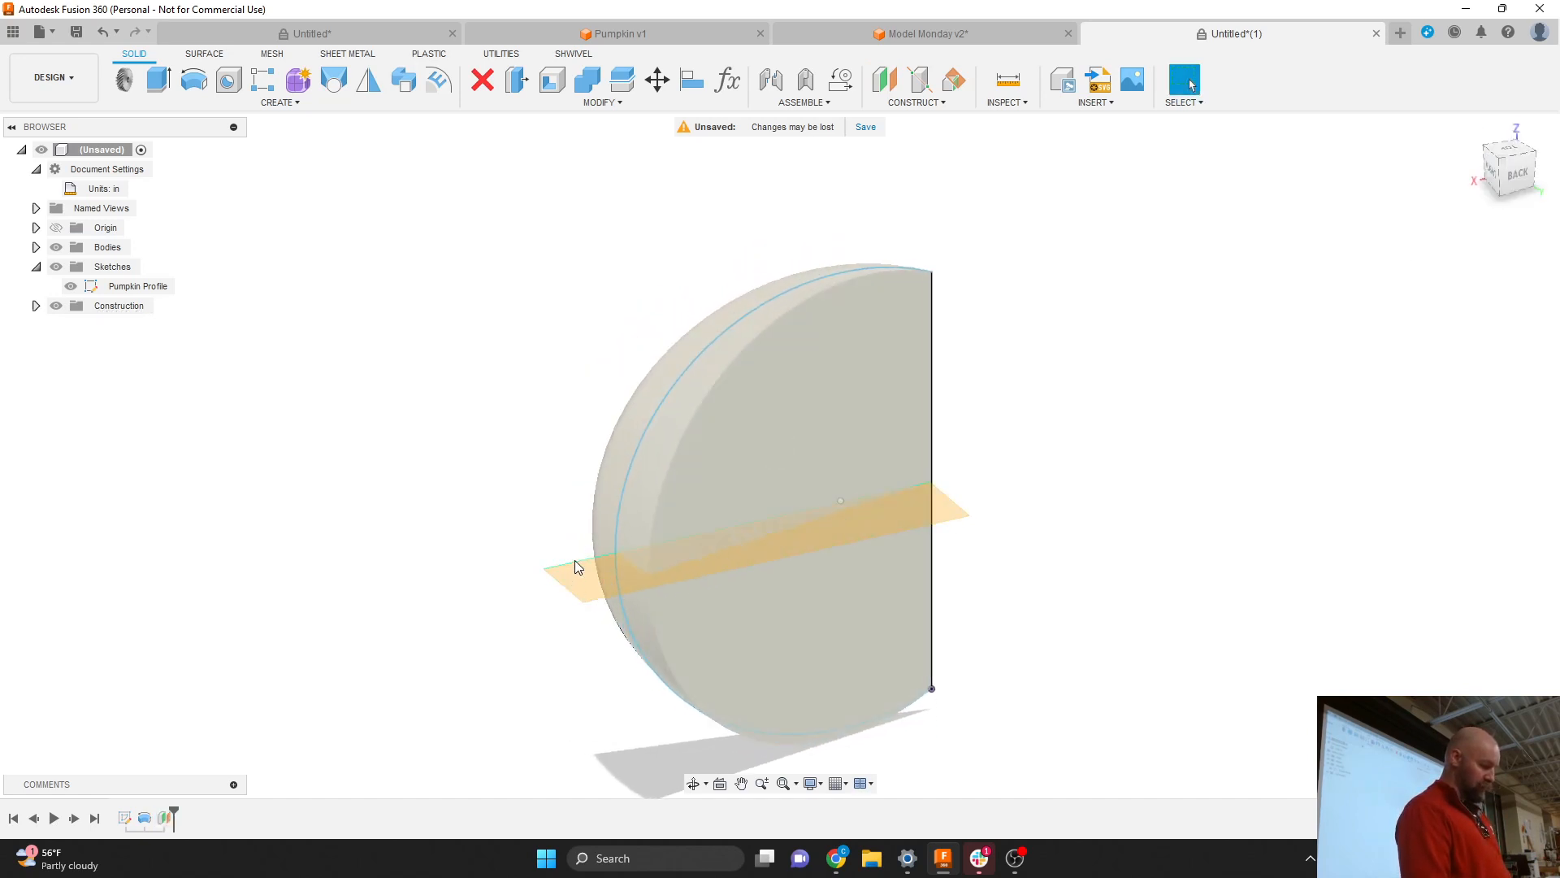
click(573, 562)
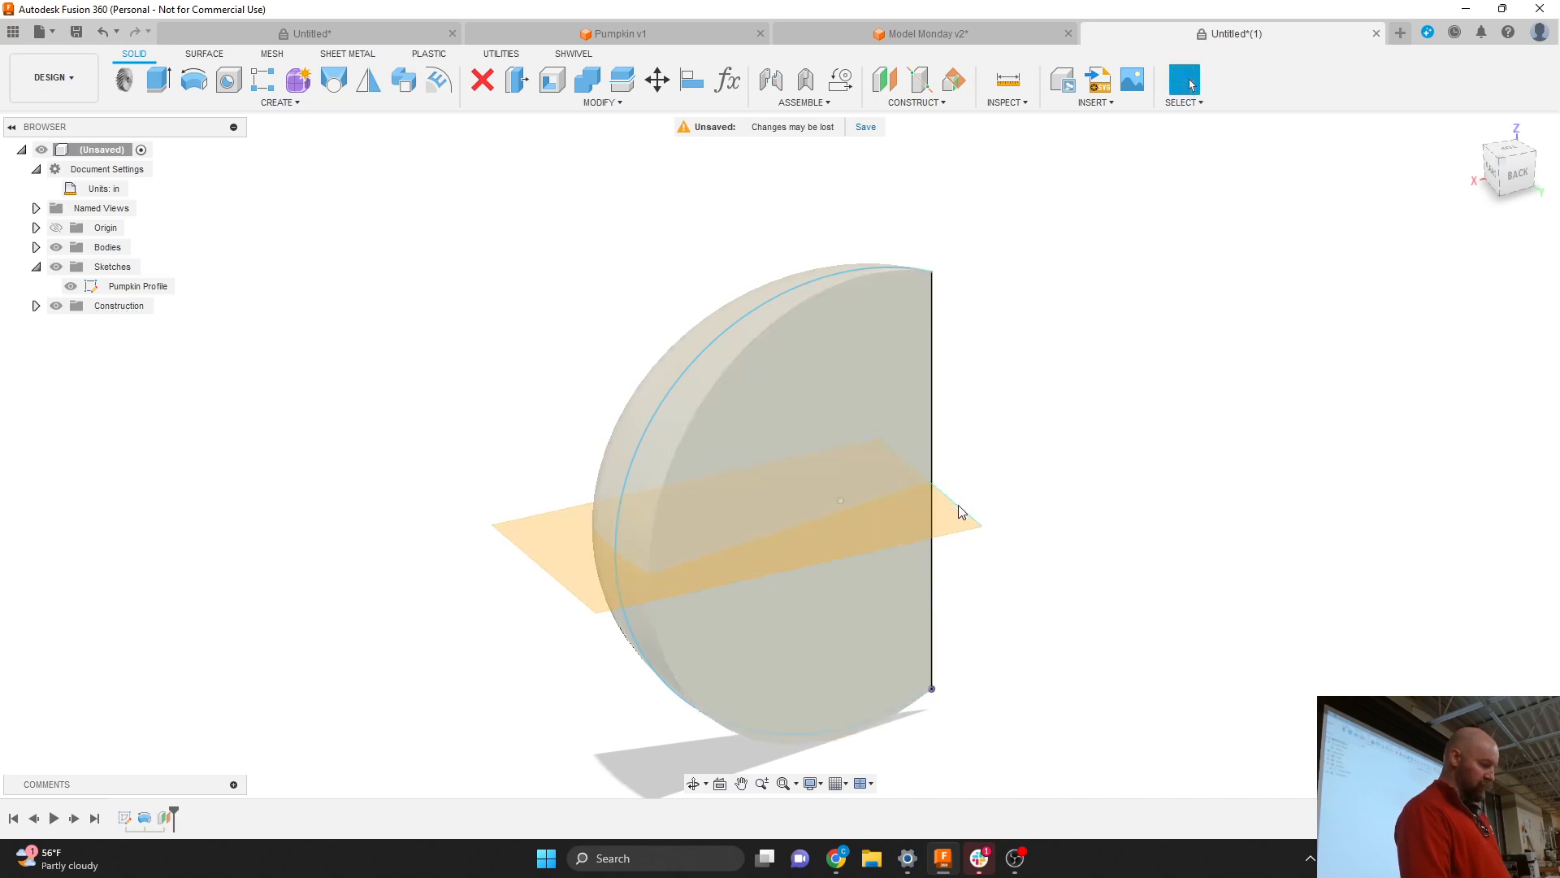
drag(972, 508, 993, 491)
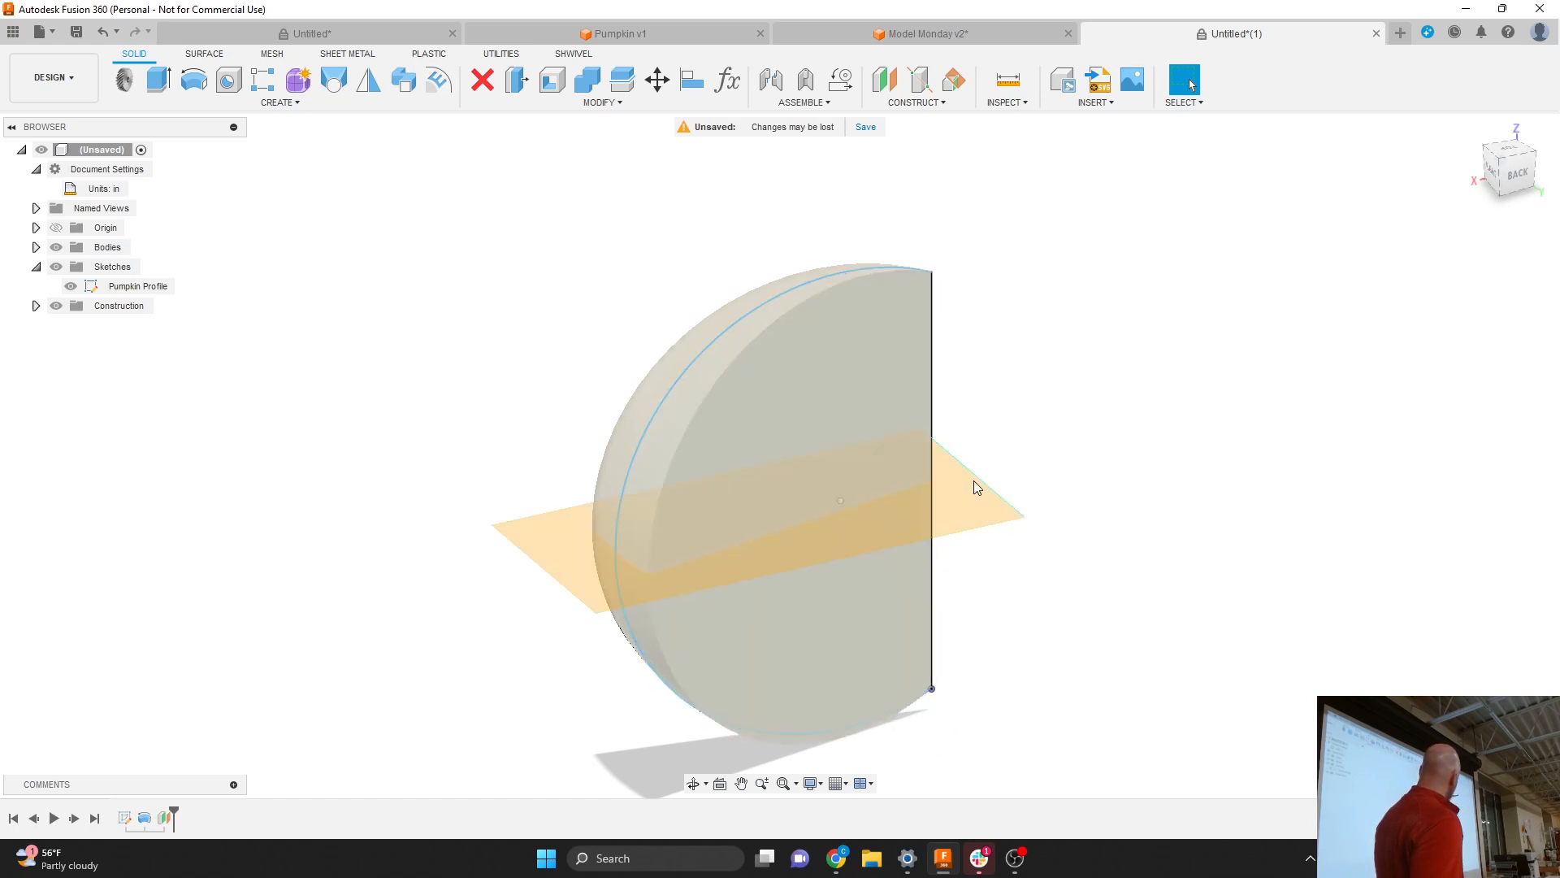
mouse_move(974, 480)
mouse_down()
mouse_move(1060, 455)
mouse_move(975, 471)
mouse_up()
drag(522, 520, 509, 510)
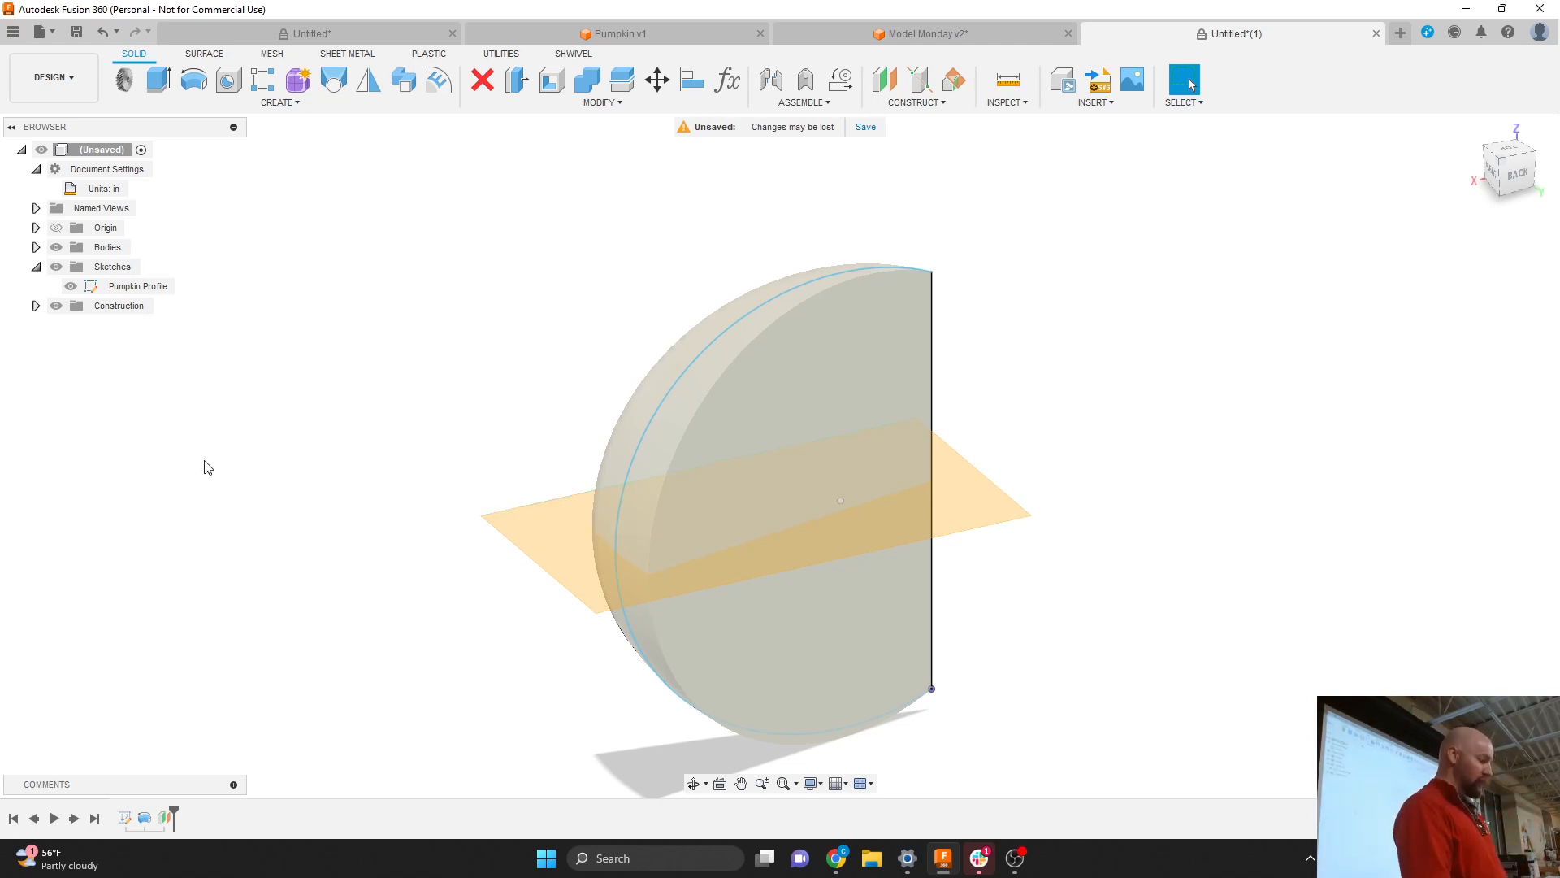
Rename the offset construction plane as Bulb shpe.
click(36, 305)
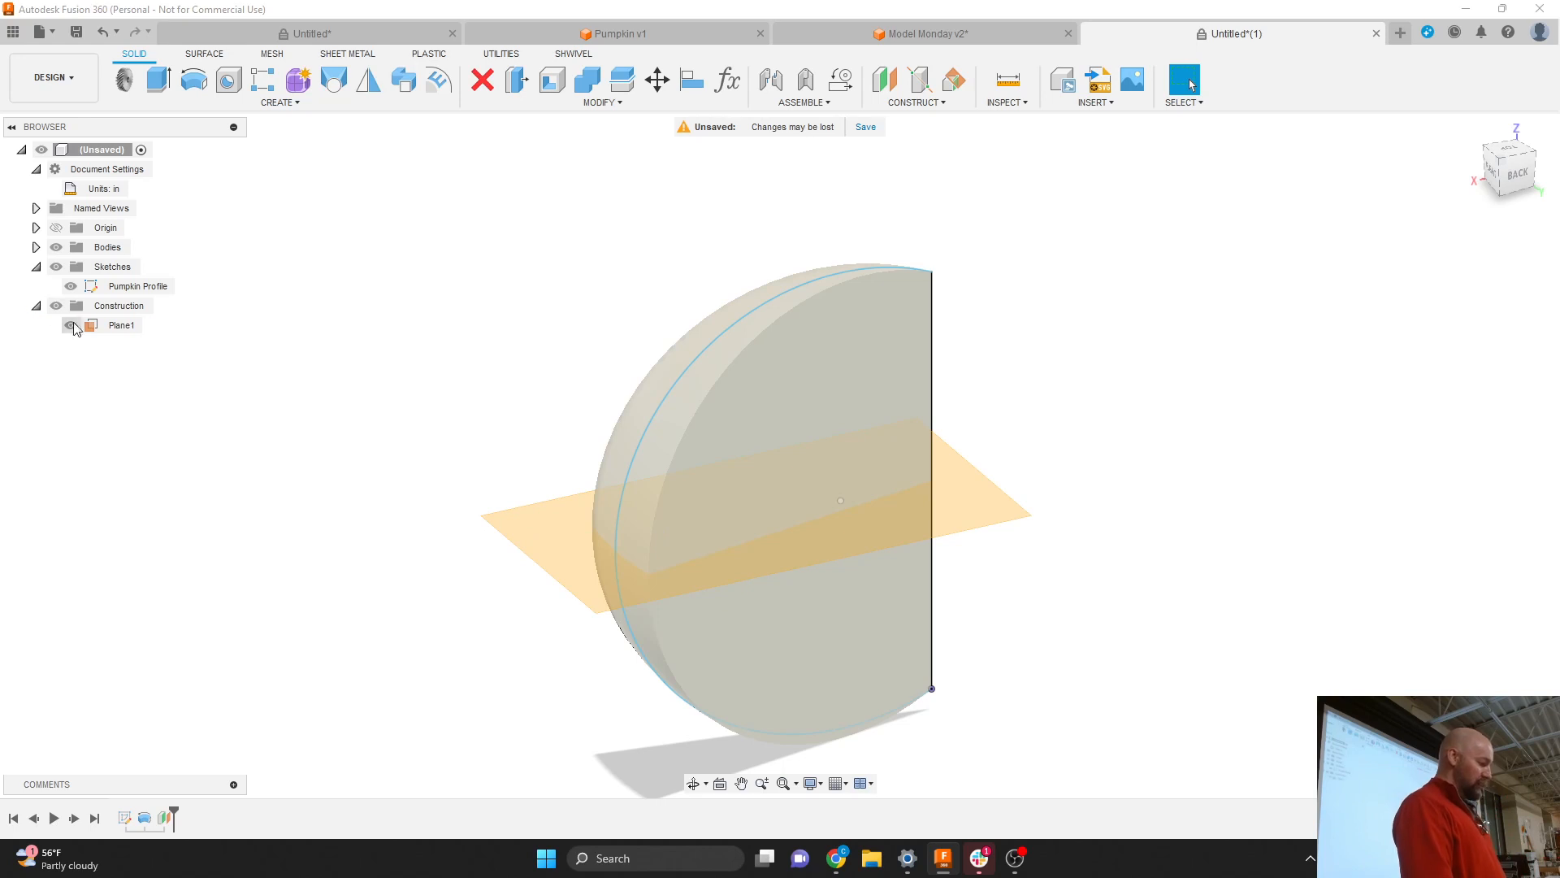
click(122, 326)
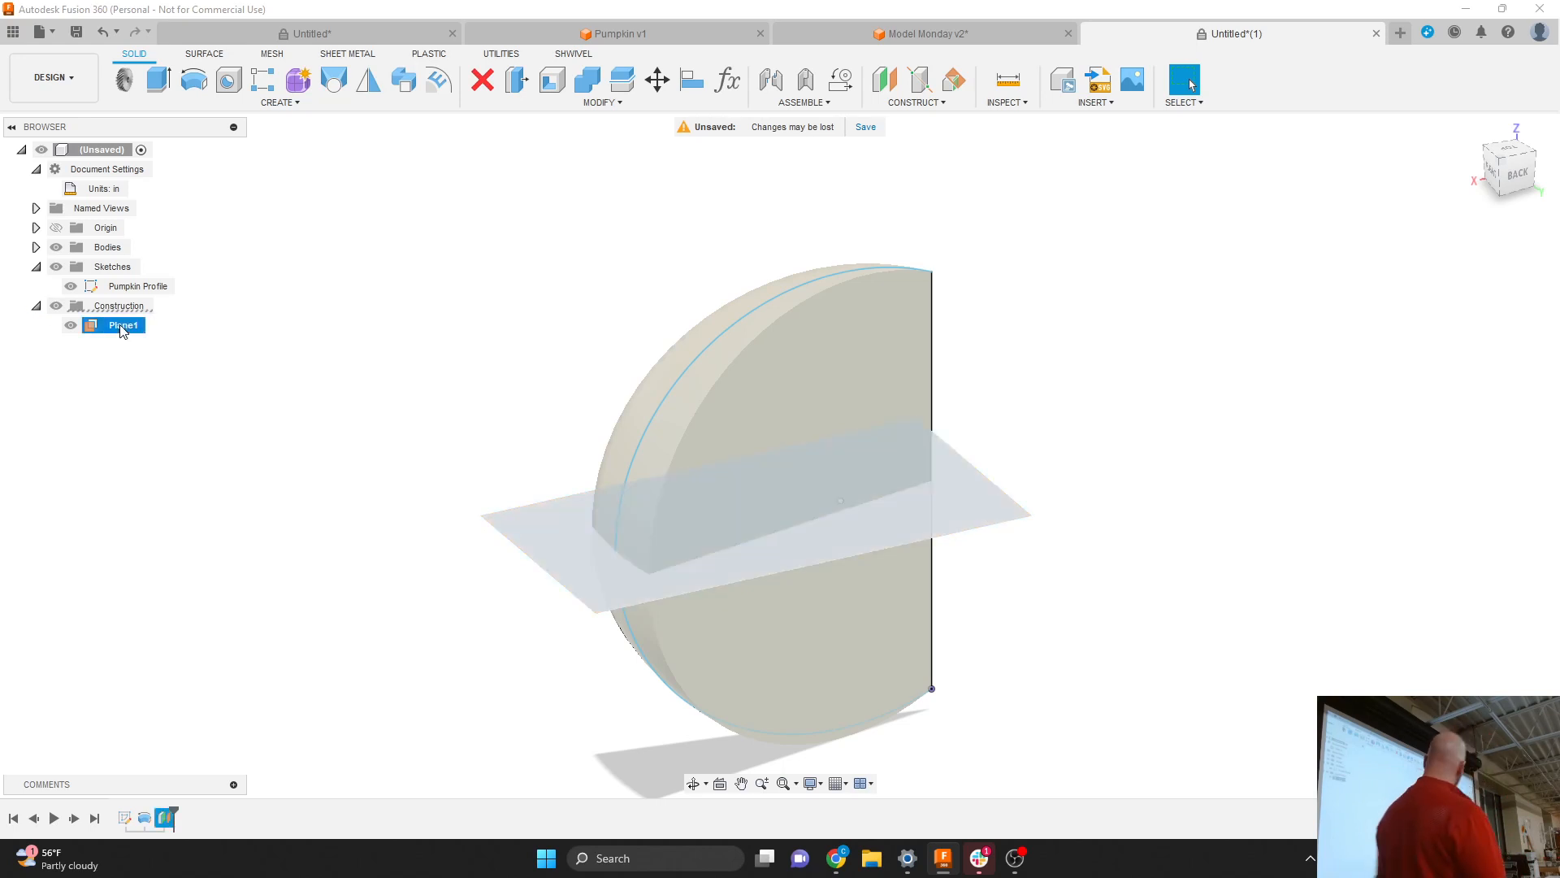
double_click(122, 326)
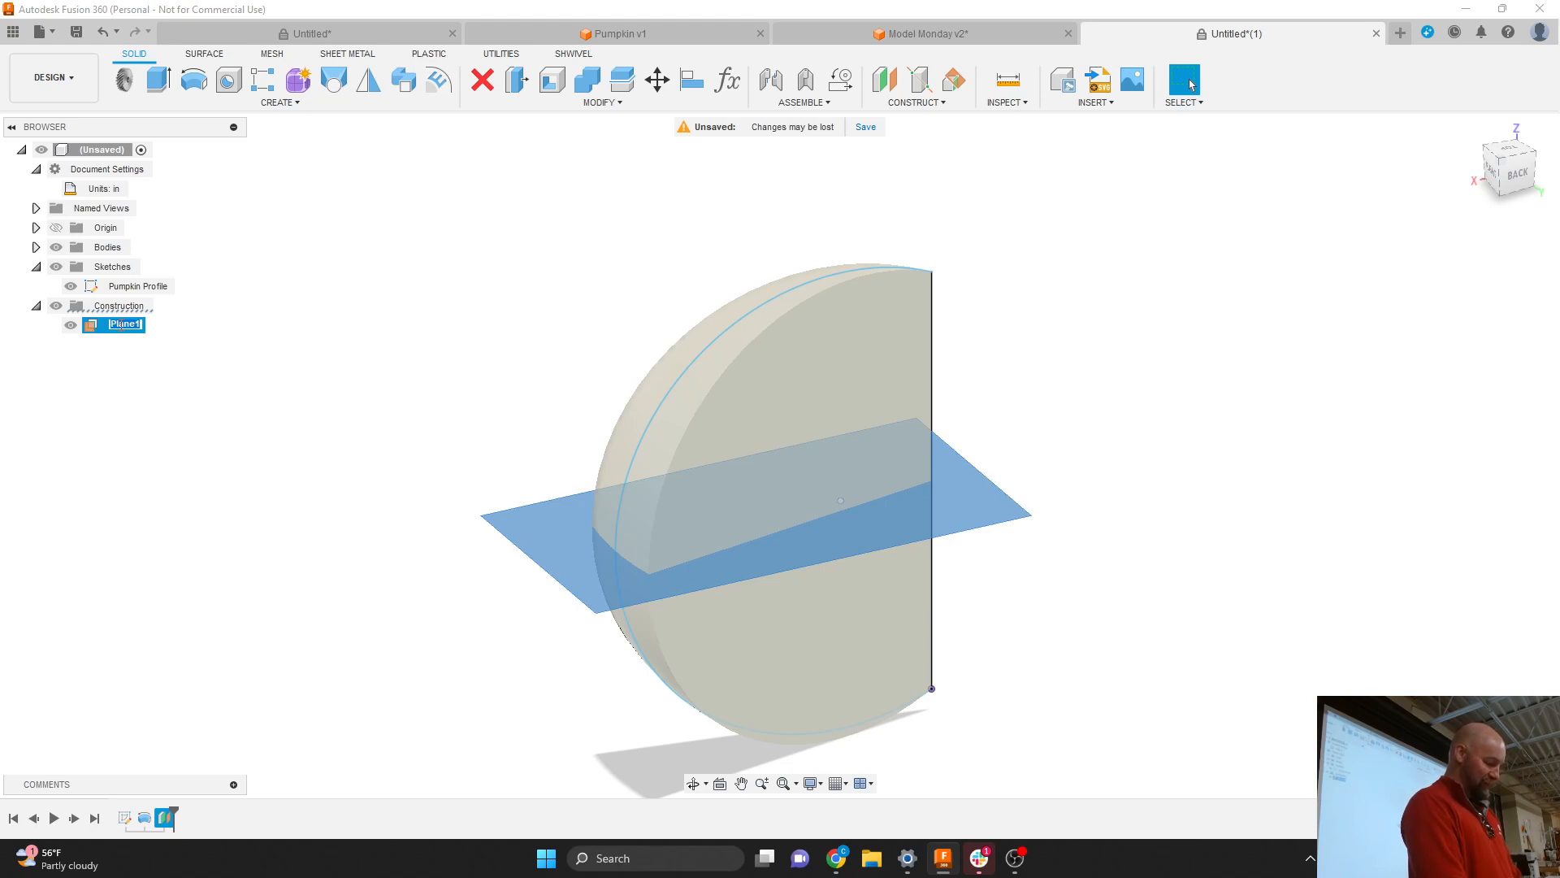
text(B)
key(BackSpace)
key(BackSpace)
key(BackSpace)
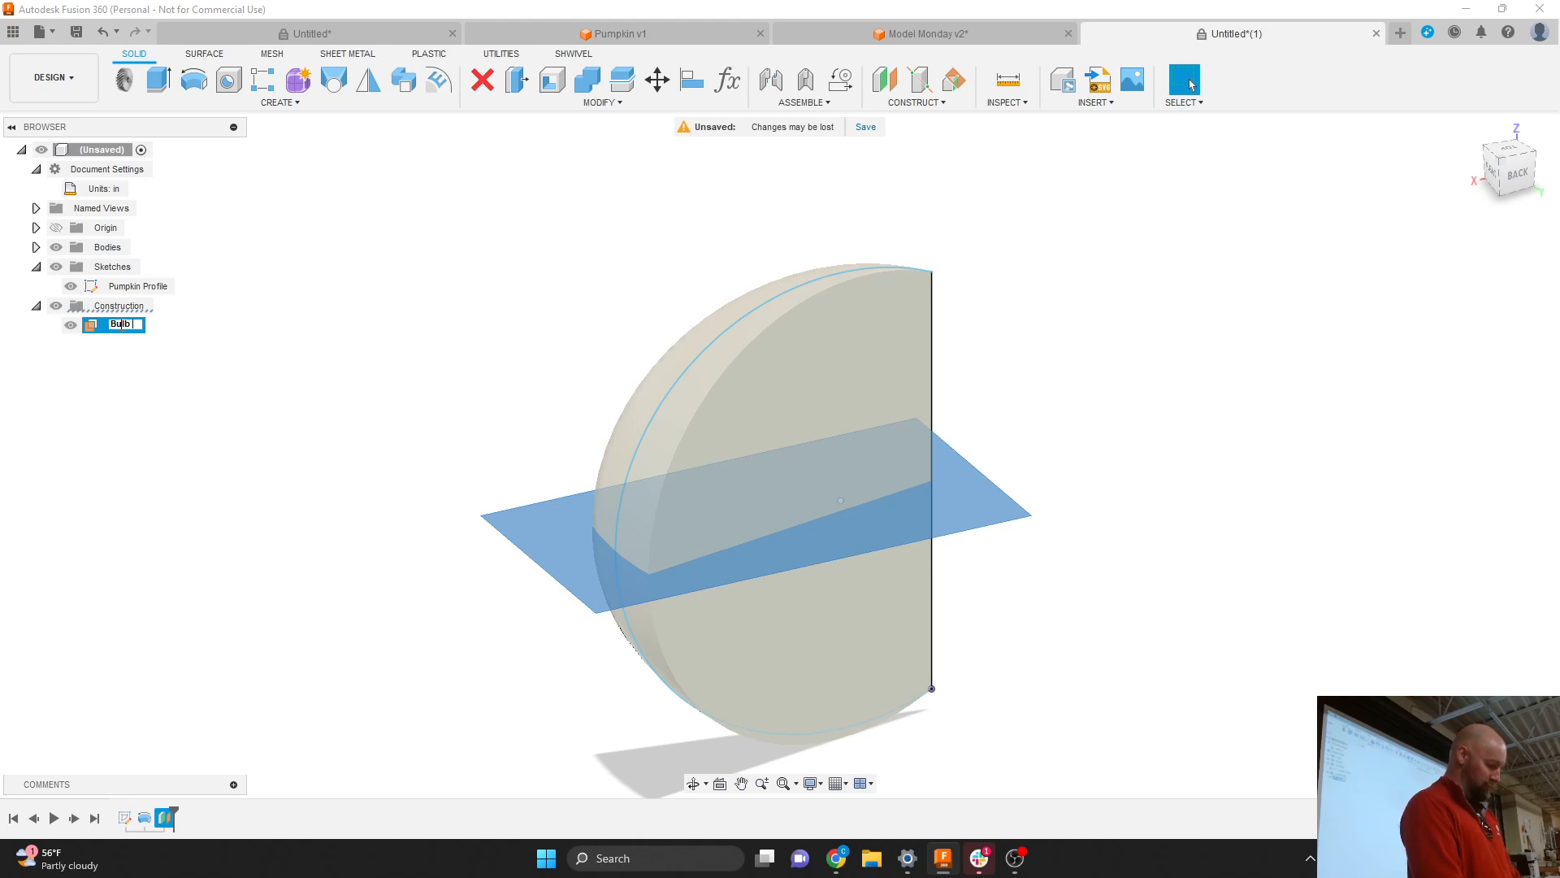
text(Bulb shpe)
key(Return)
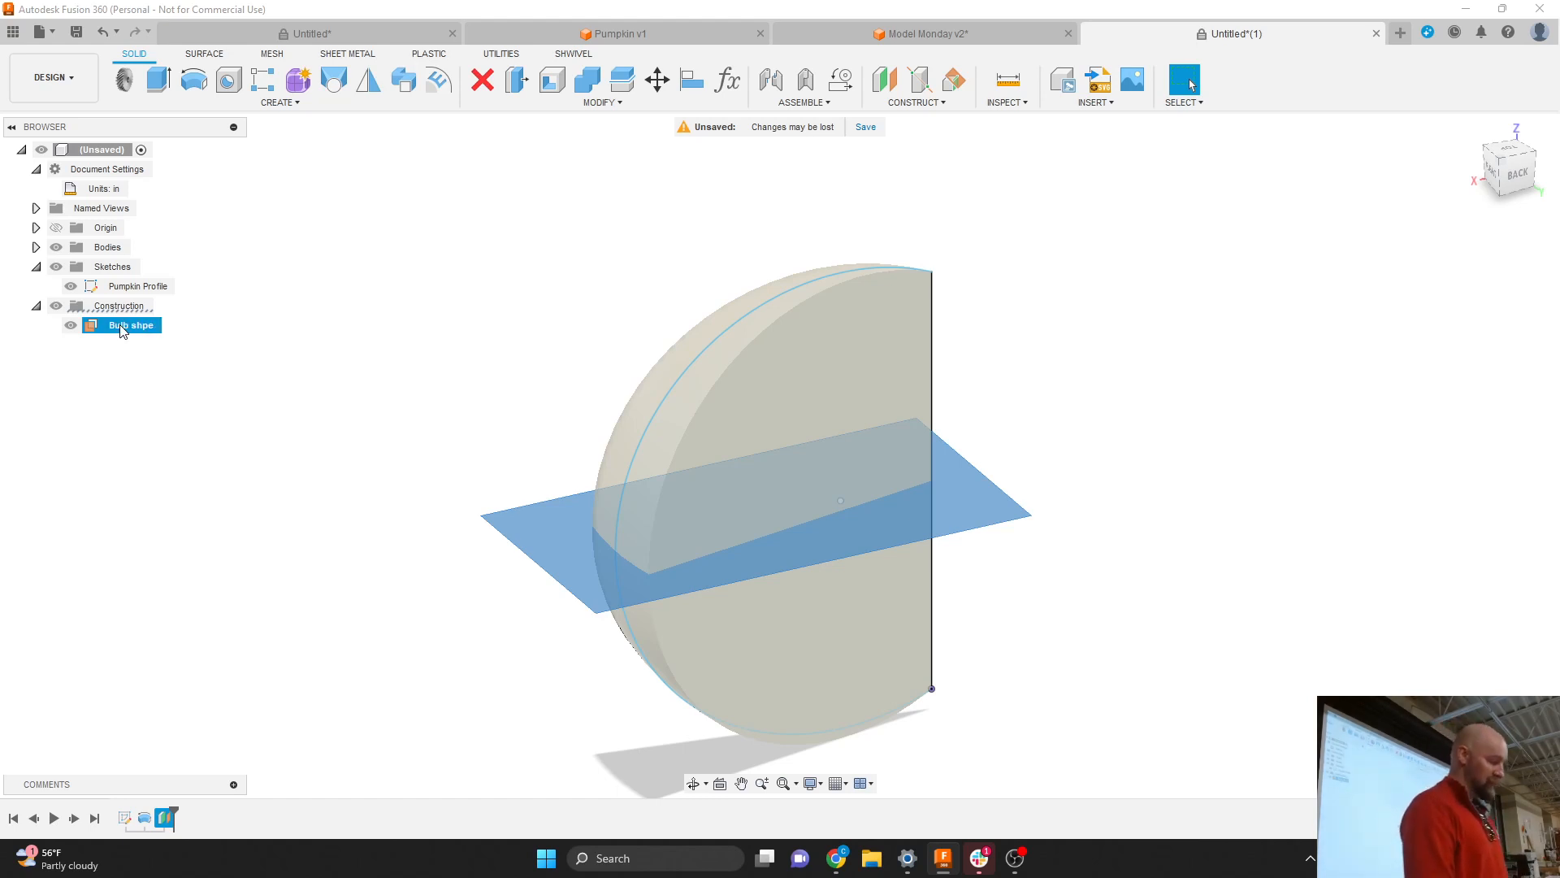
Rename the offset construction plane as Mid Plane.
double_click(122, 326)
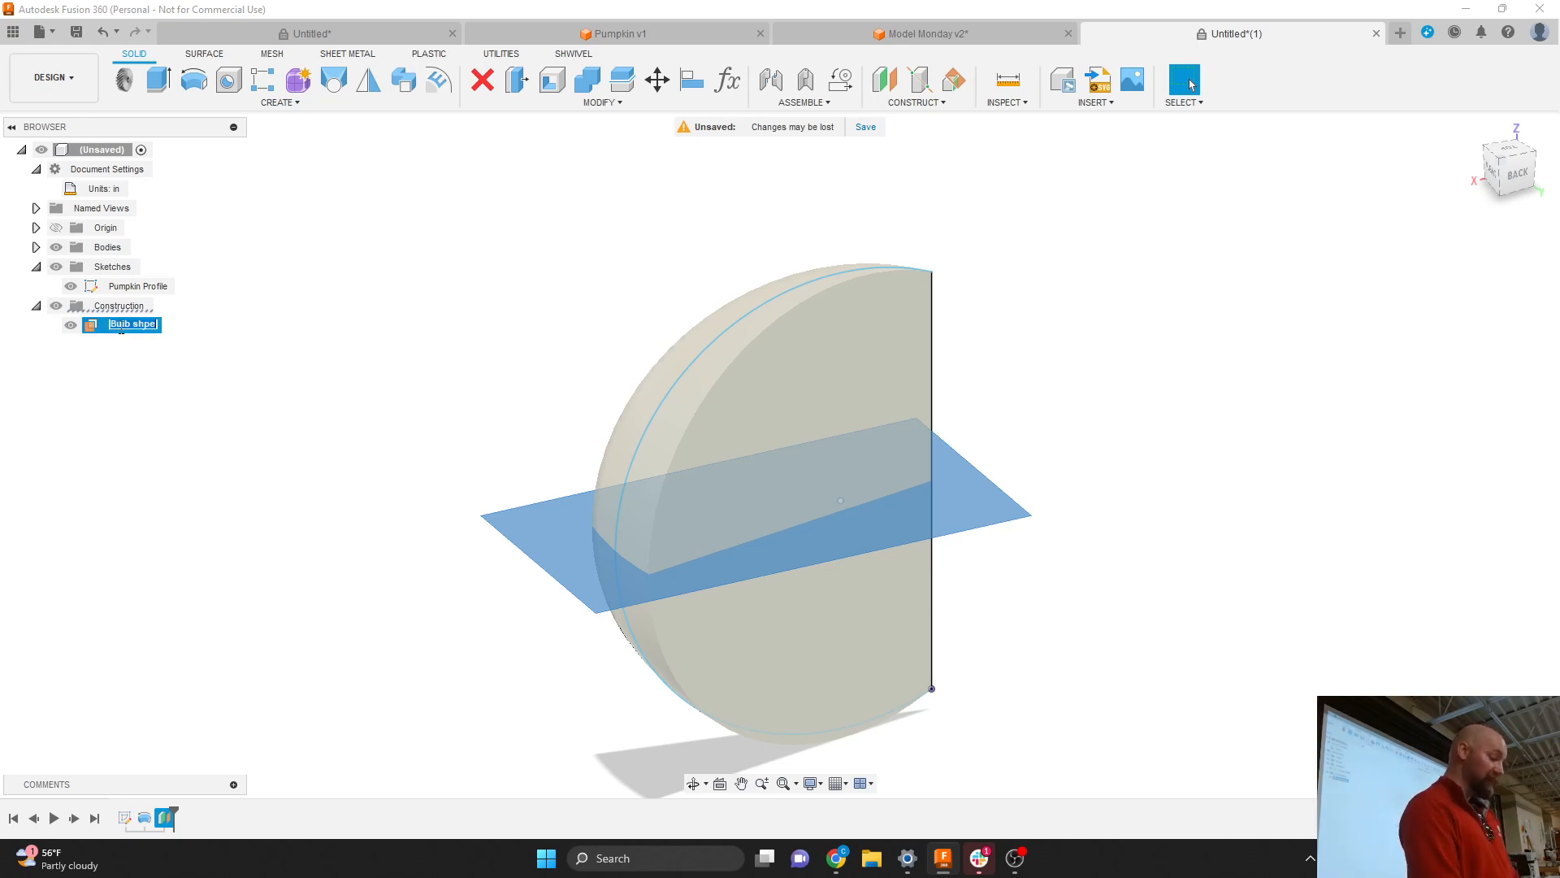
text(ha)
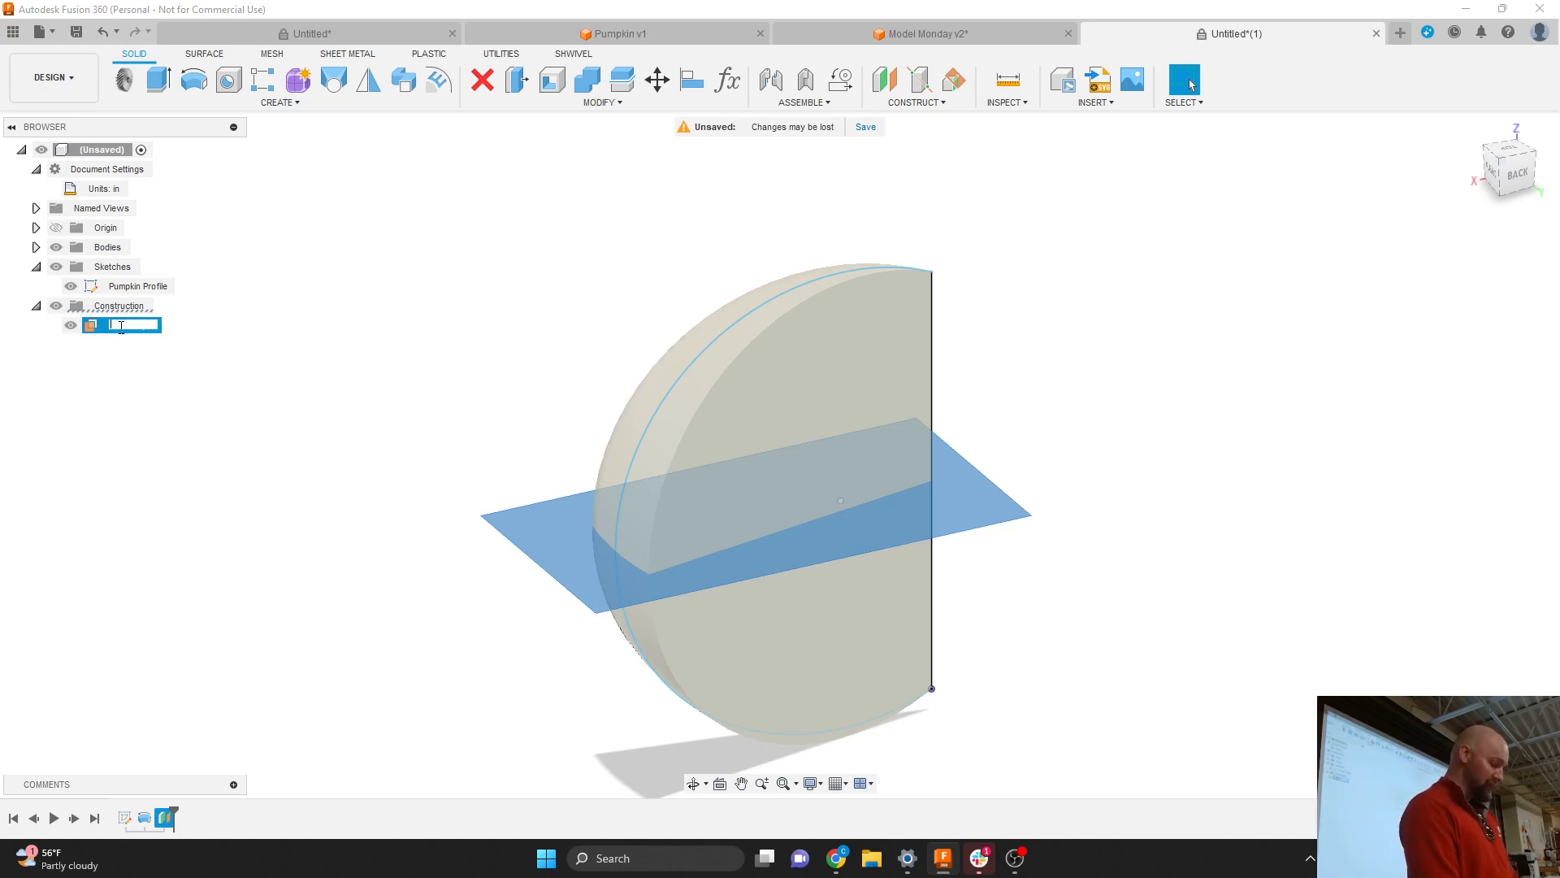
text(Mid Plane)
key(Return)
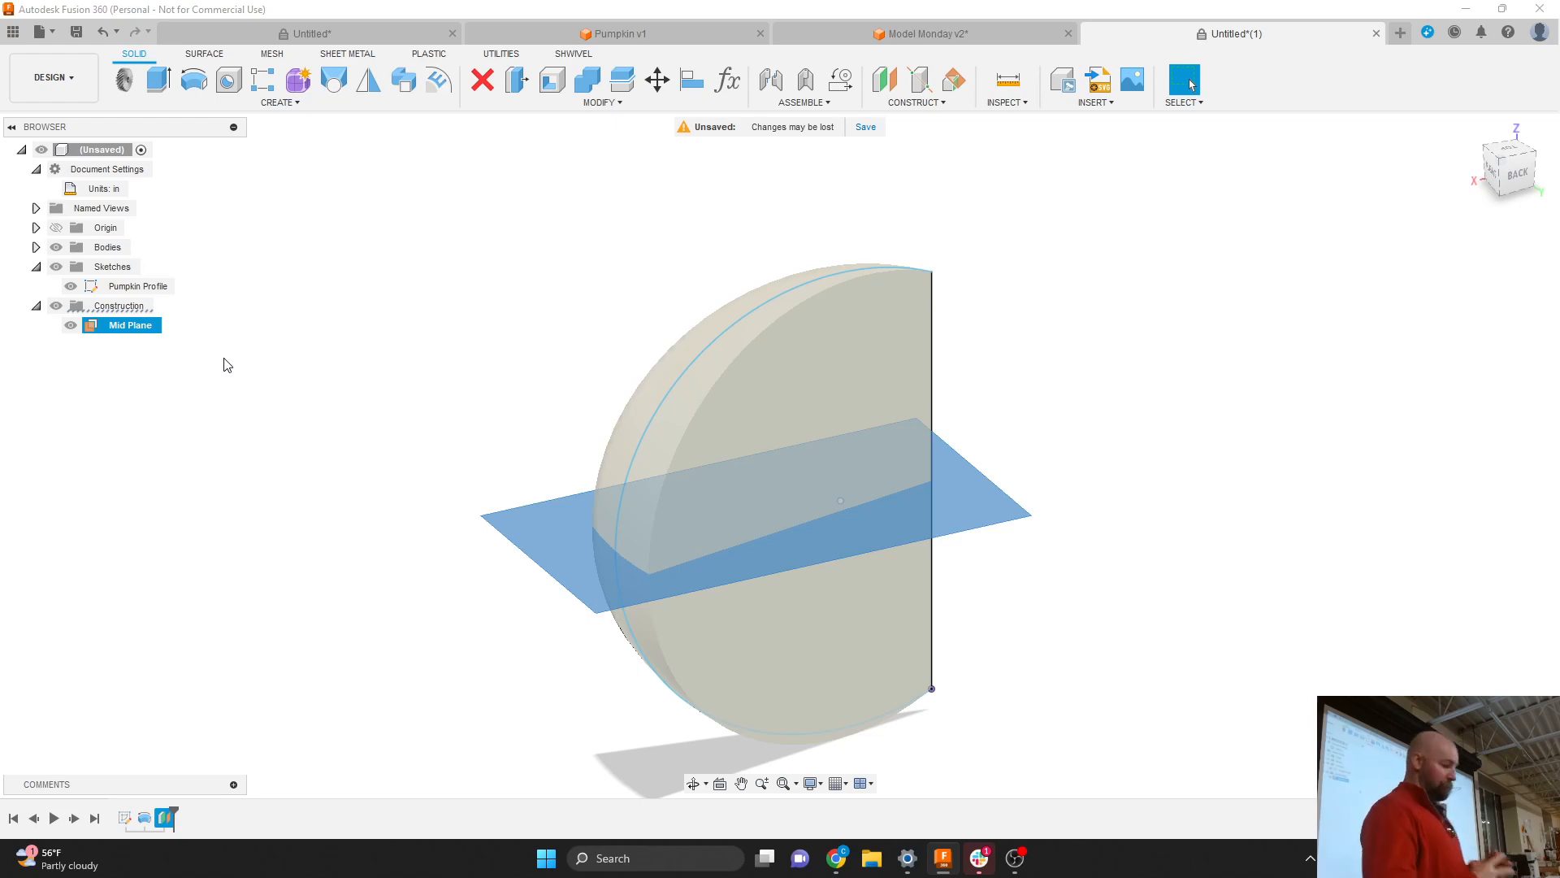
Reopen the Pumpkin Profile sketch and draw a horizontal line from the arc's center point to the midpoint of the vertical line.
right_click(126, 818)
click(171, 655)
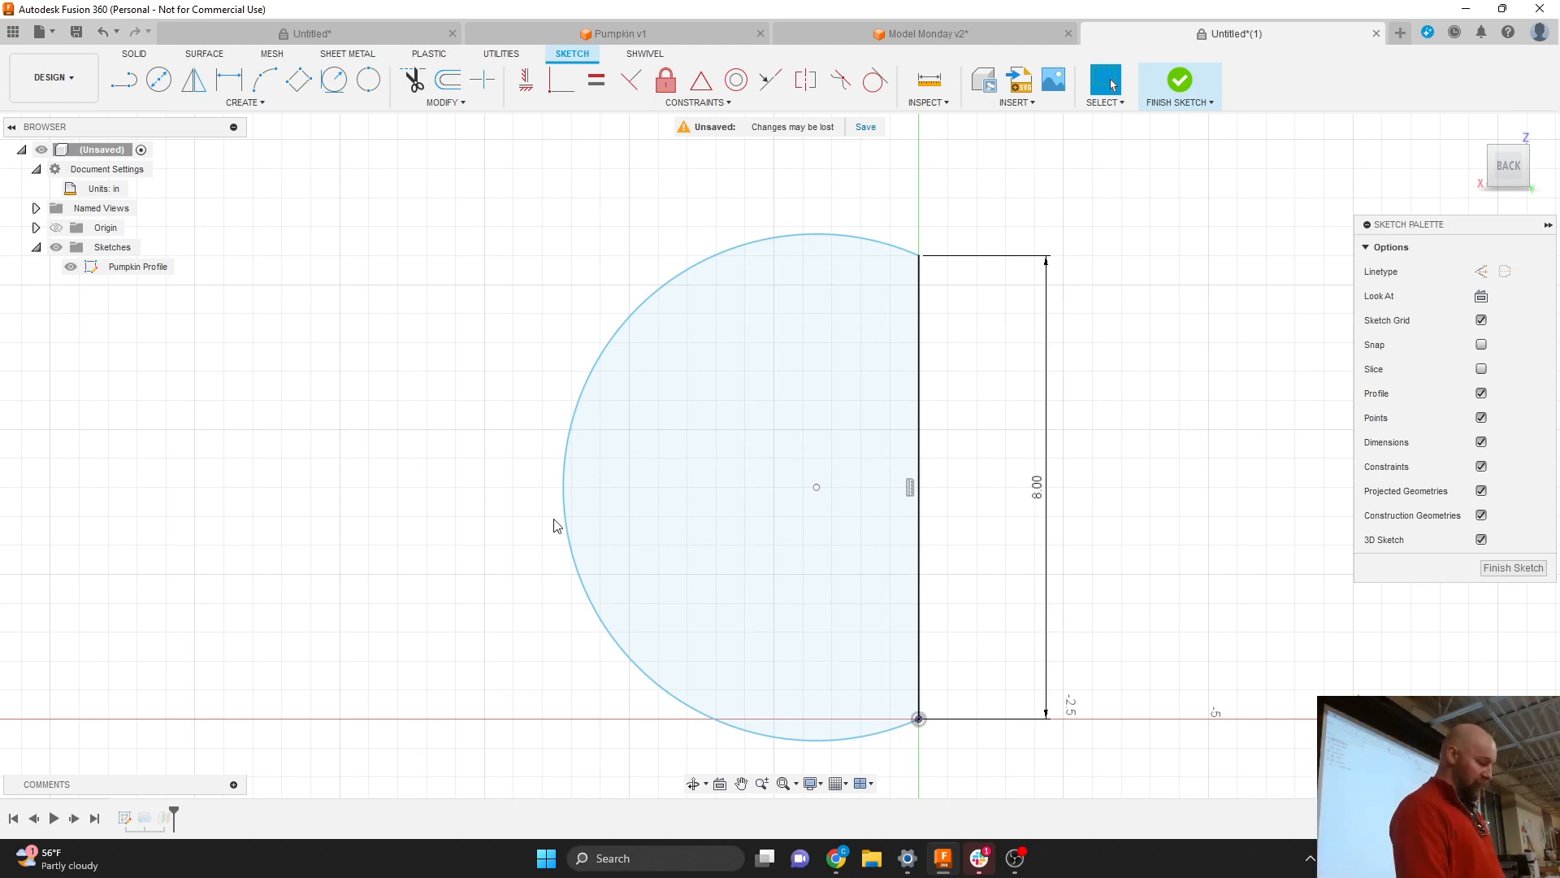
key(l)
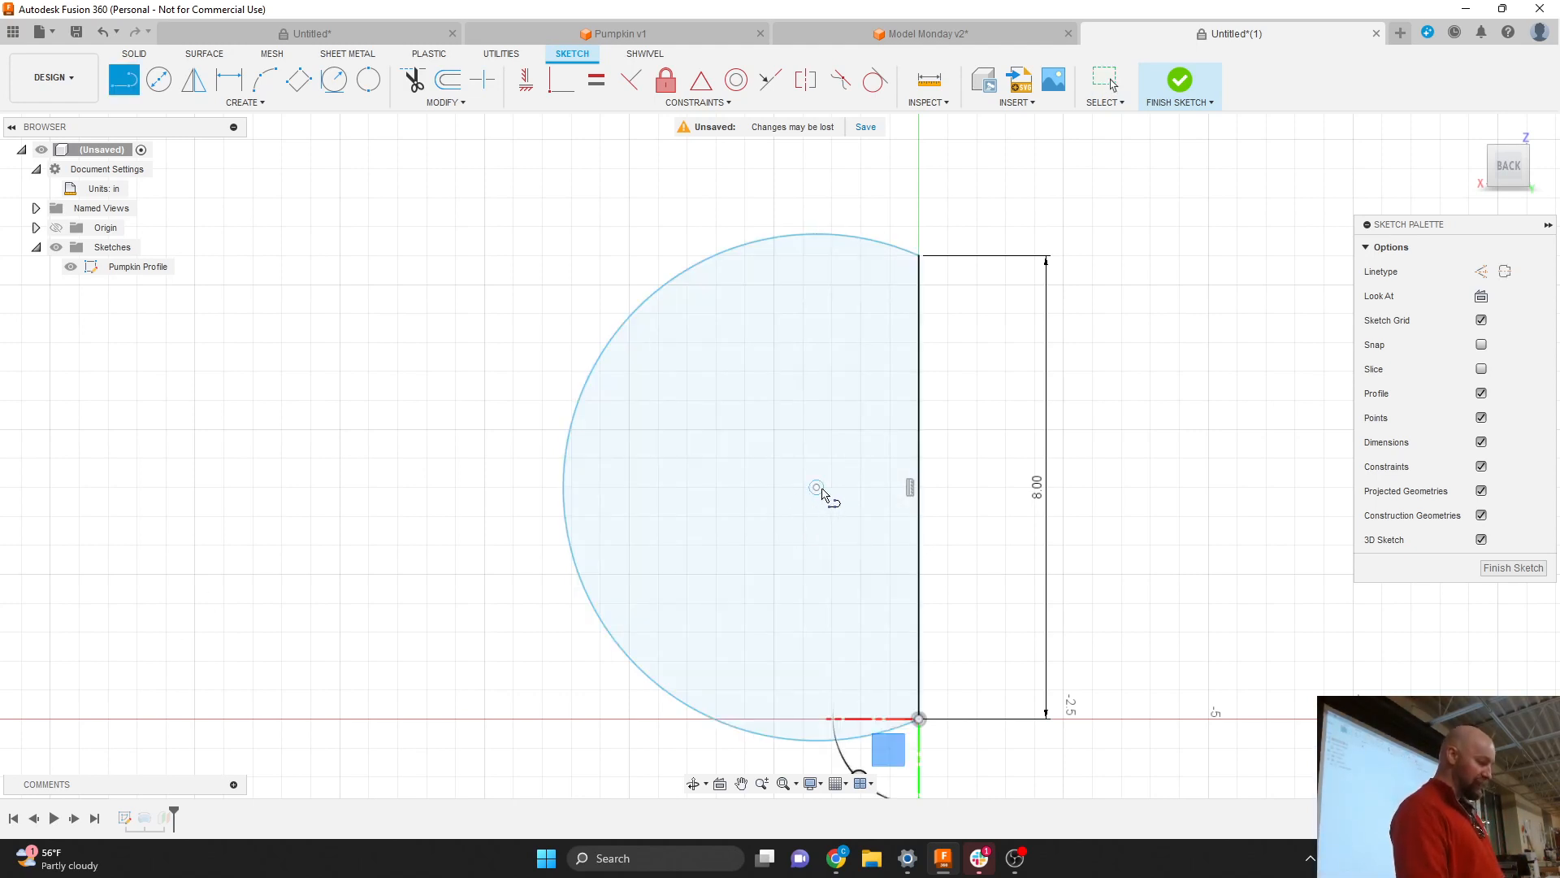
click(818, 489)
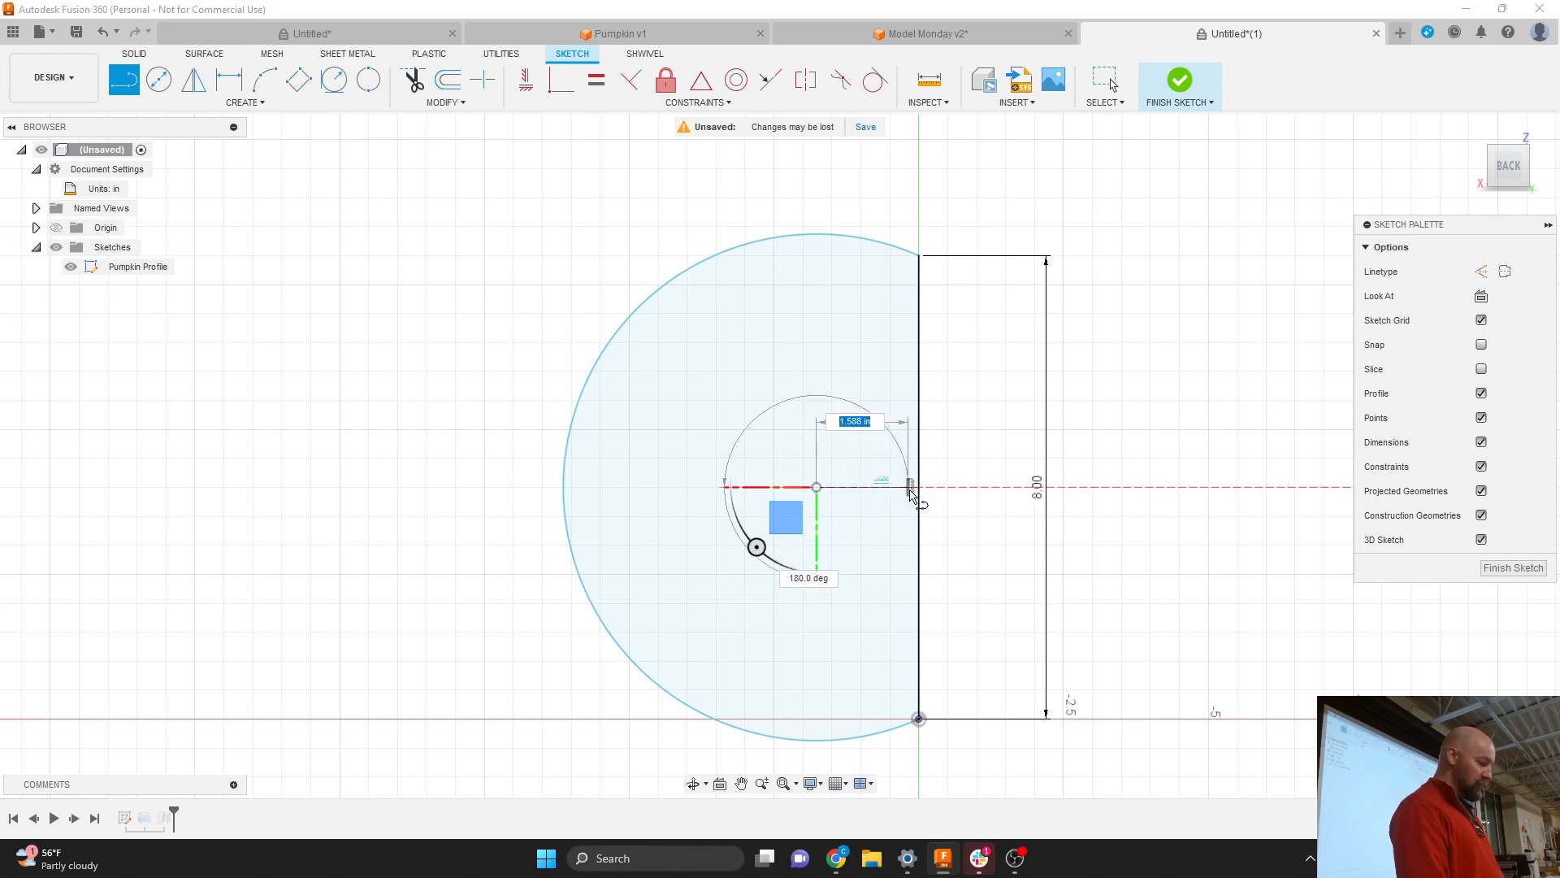
click(918, 490)
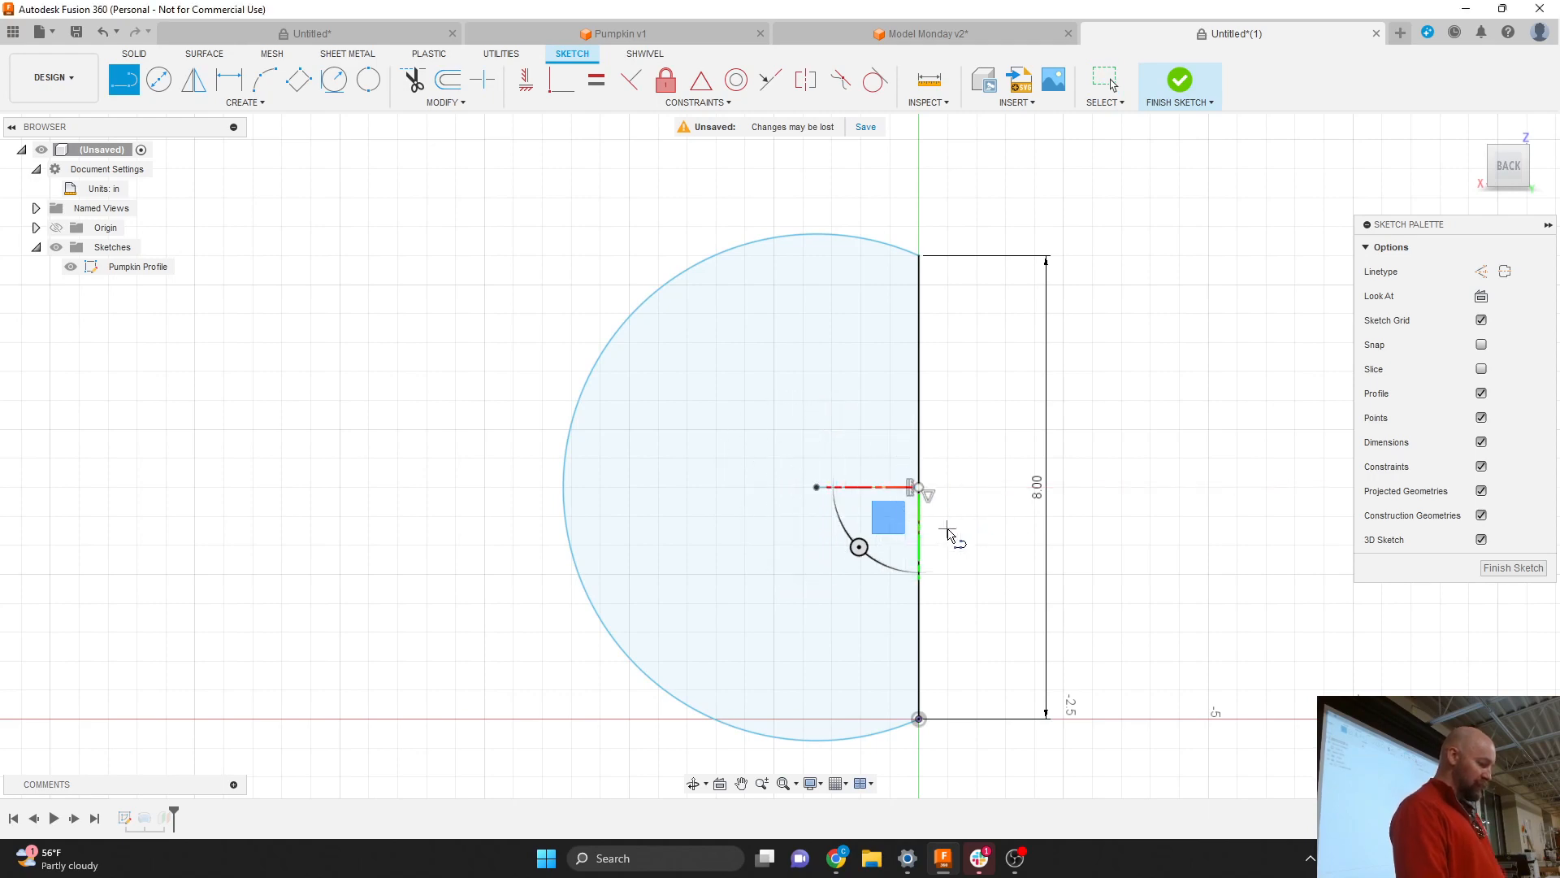
scroll(911, 512, up, 3)
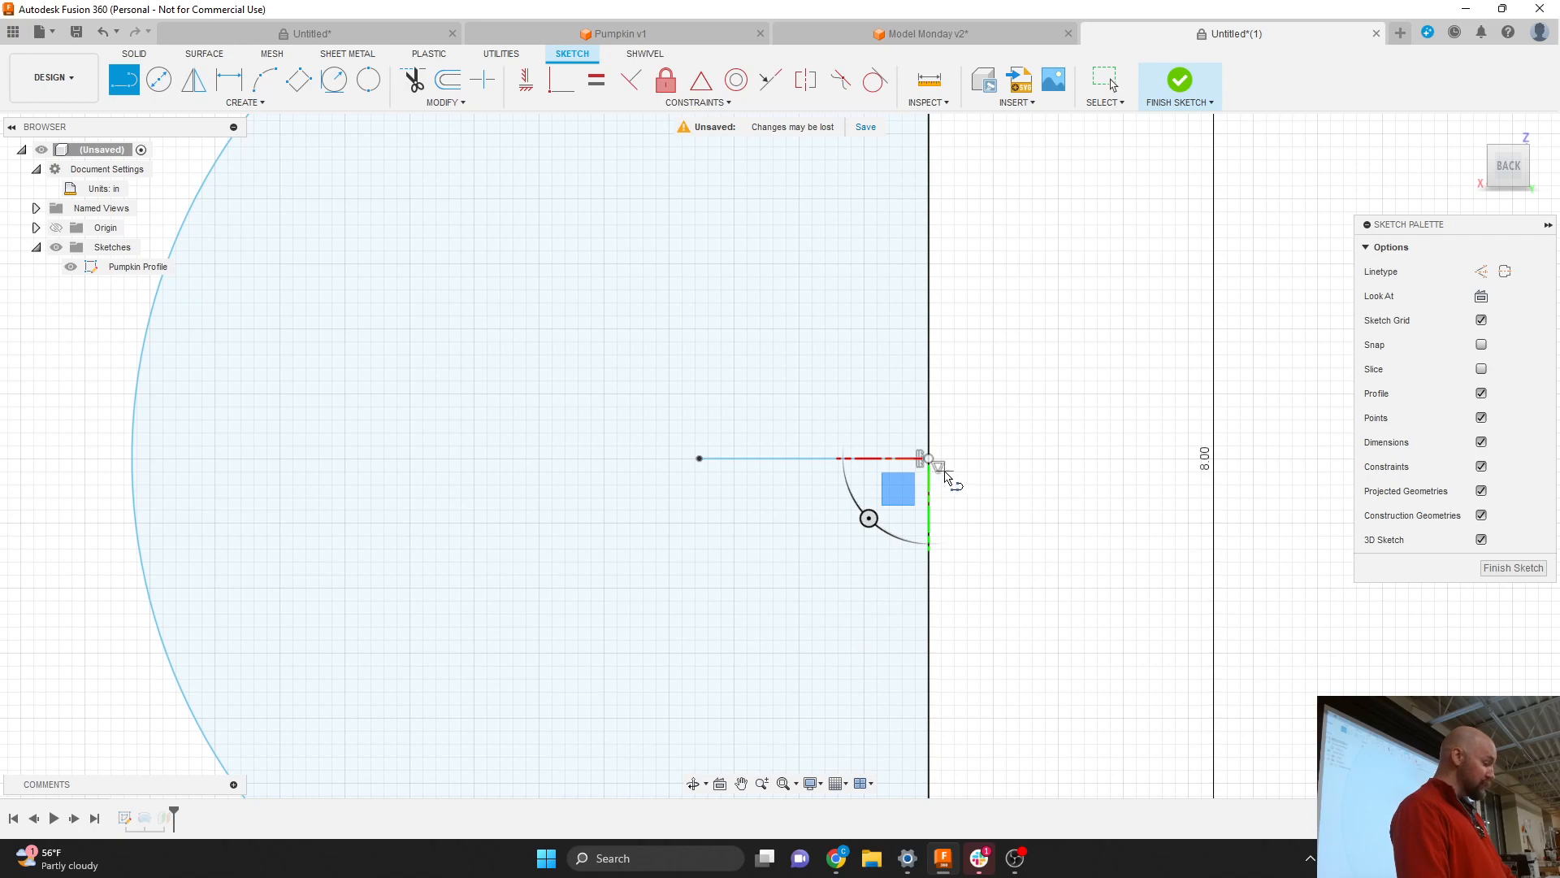
key(Escape)
click(940, 469)
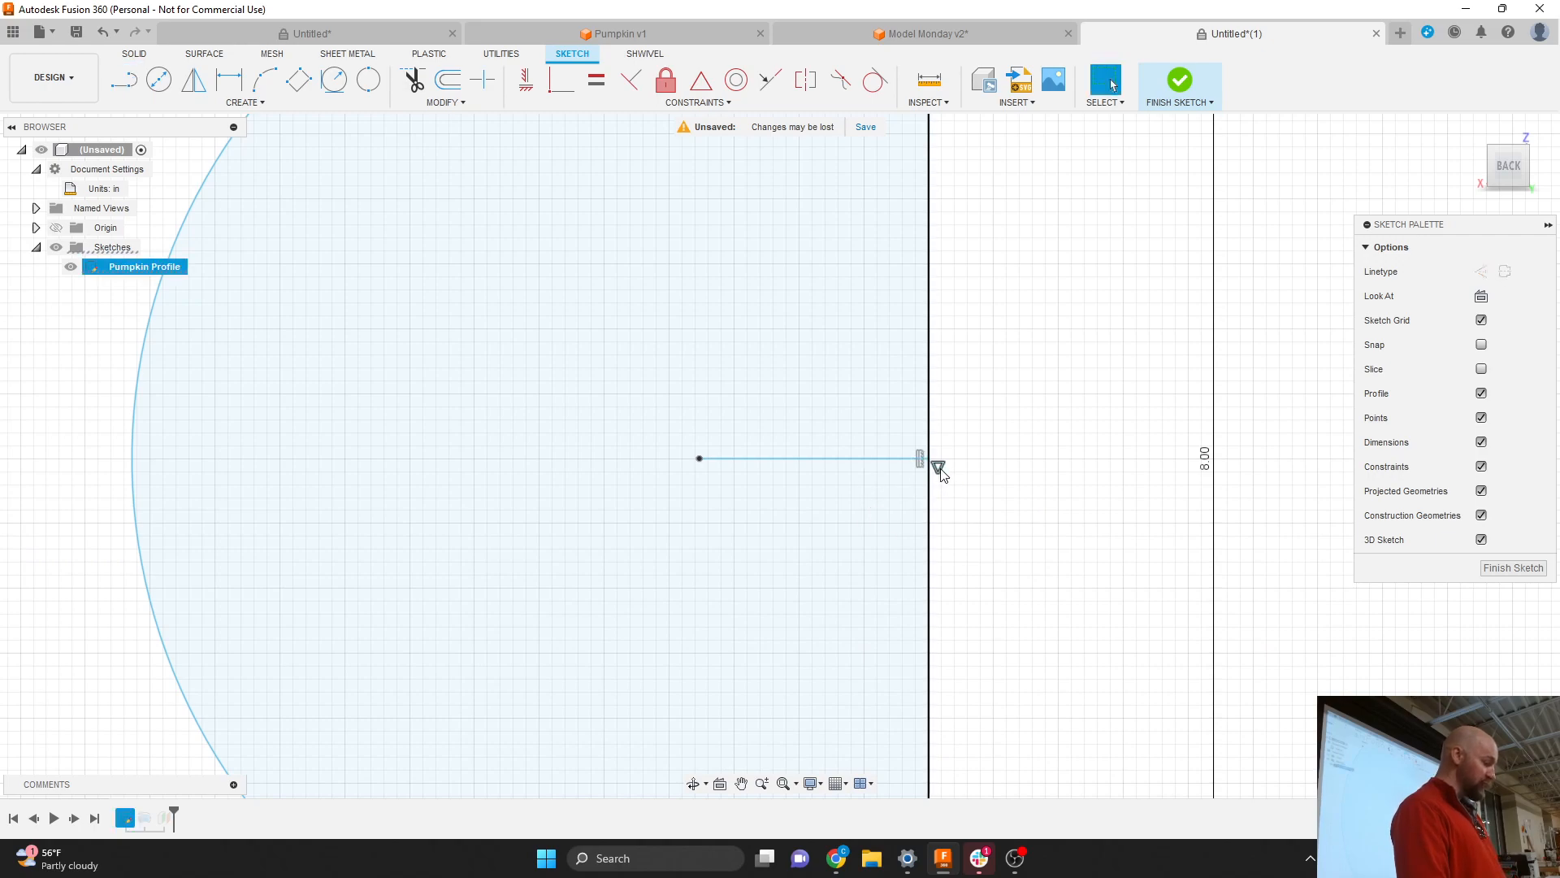
Pull the pumpkin profile's arc slightly inward toward the vertical line, keeping its endpoints in place.
scroll(1073, 585, down, 4)
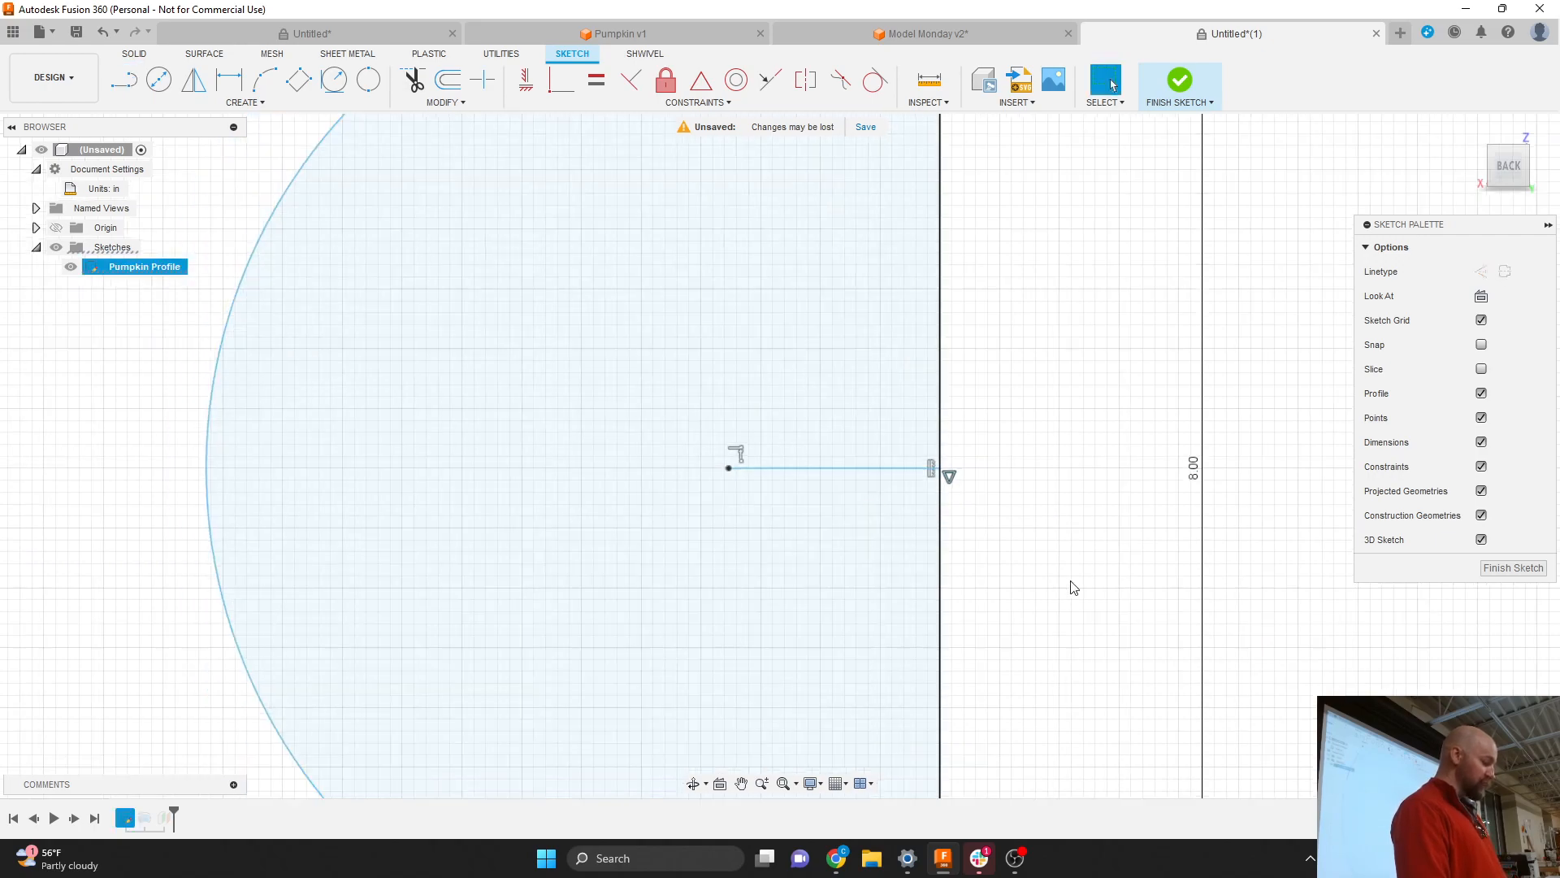
click(563, 422)
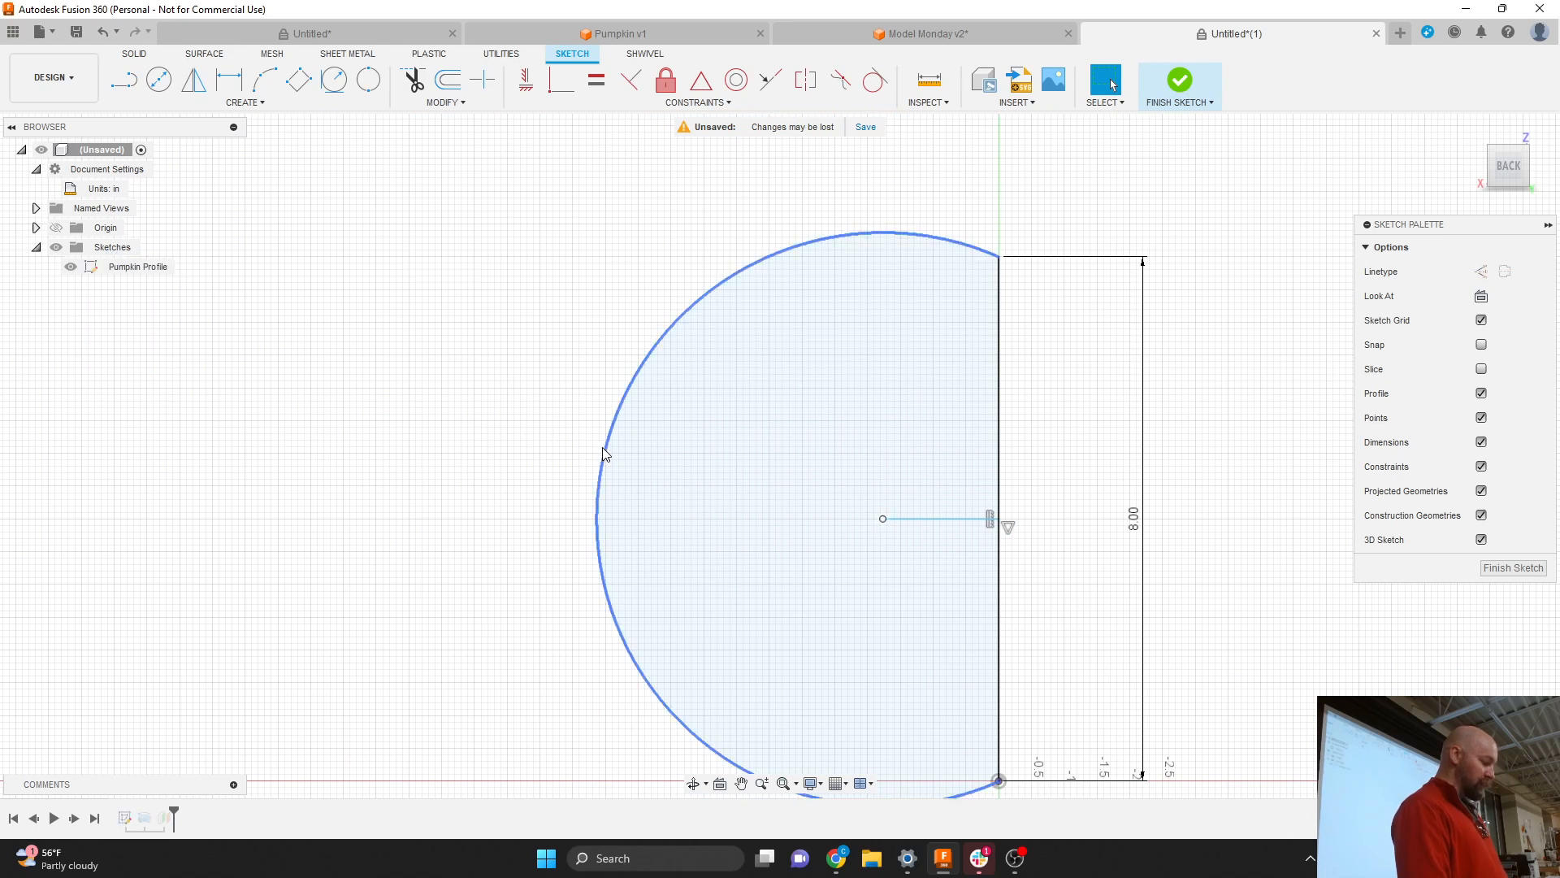
mouse_move(610, 456)
mouse_down()
mouse_move(672, 474)
mouse_move(547, 453)
mouse_move(690, 463)
mouse_move(770, 487)
mouse_move(557, 463)
mouse_move(794, 502)
mouse_move(563, 466)
mouse_move(672, 480)
mouse_move(606, 463)
mouse_up()
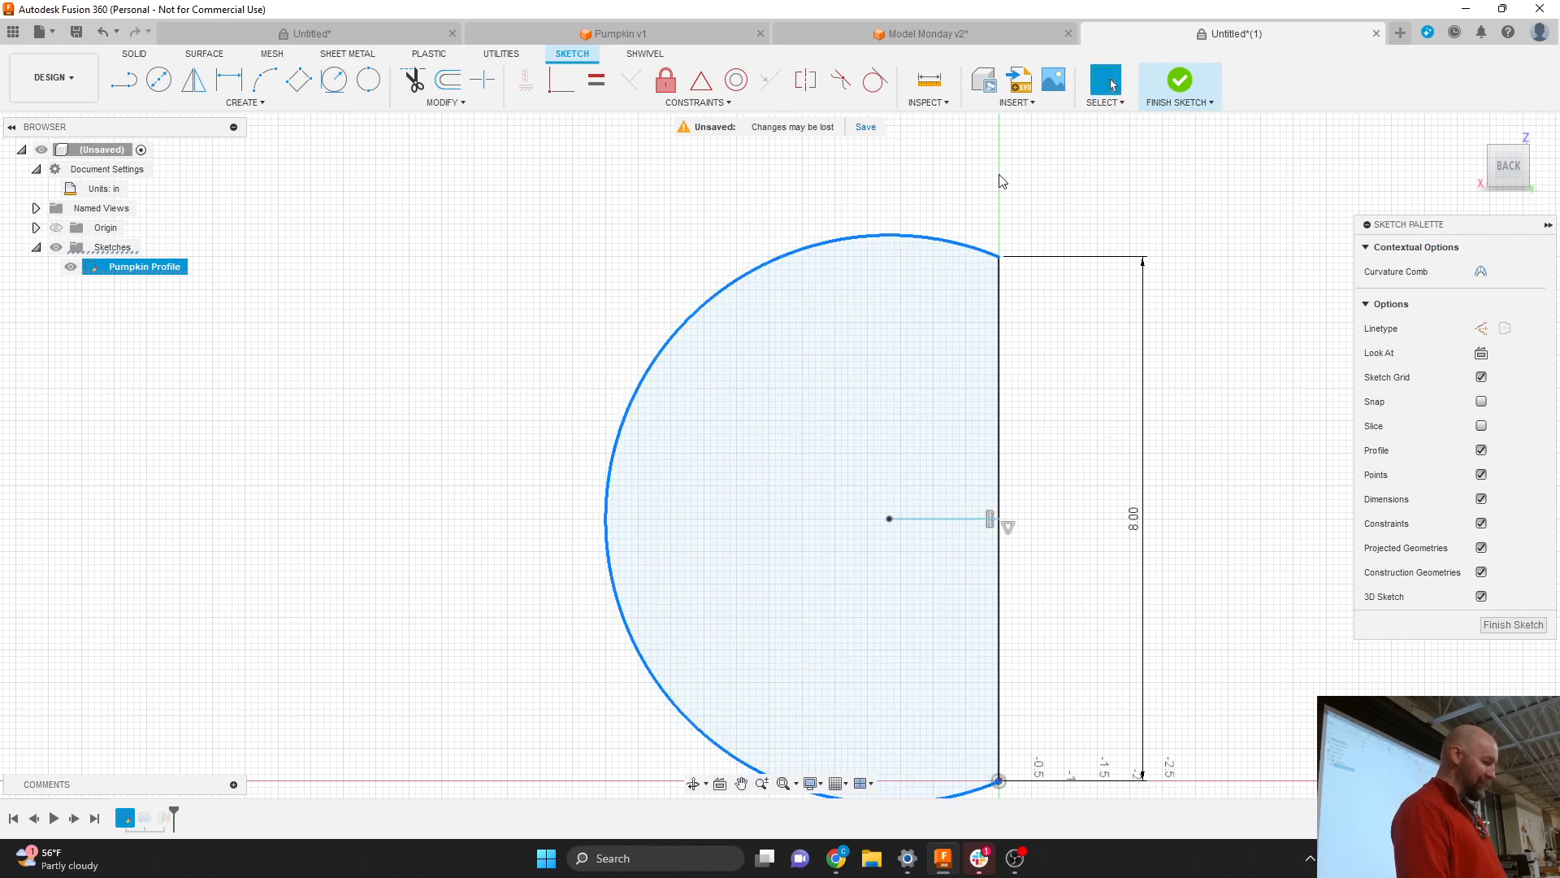
Finish the Pumpkin Profile sketch, roll the timeline back to before the Mid Plane feature, and delete that plane.
click(1179, 80)
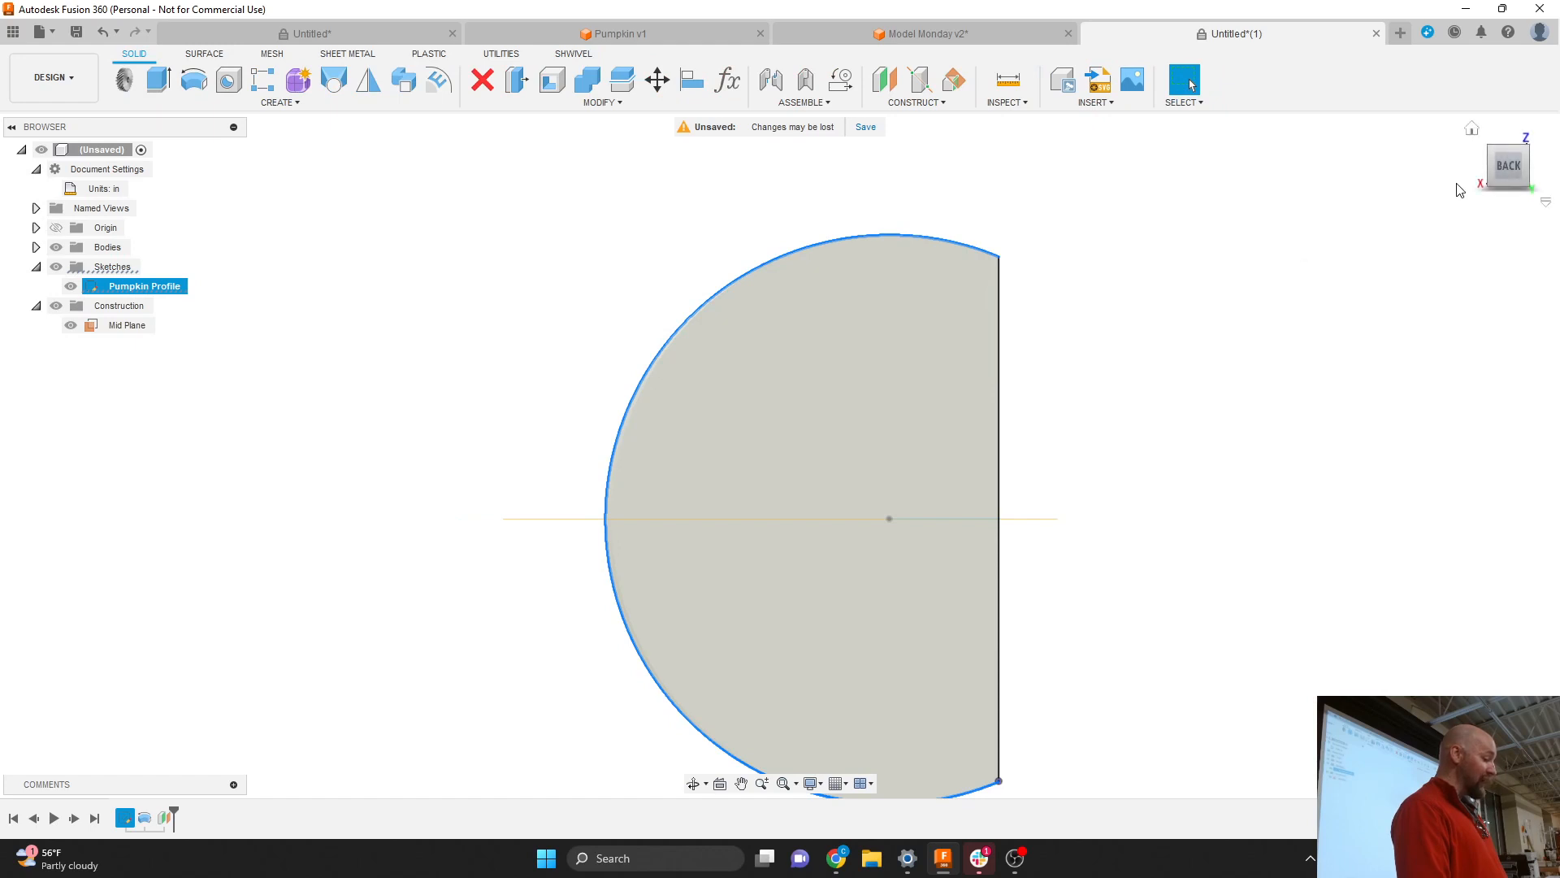
click(1501, 180)
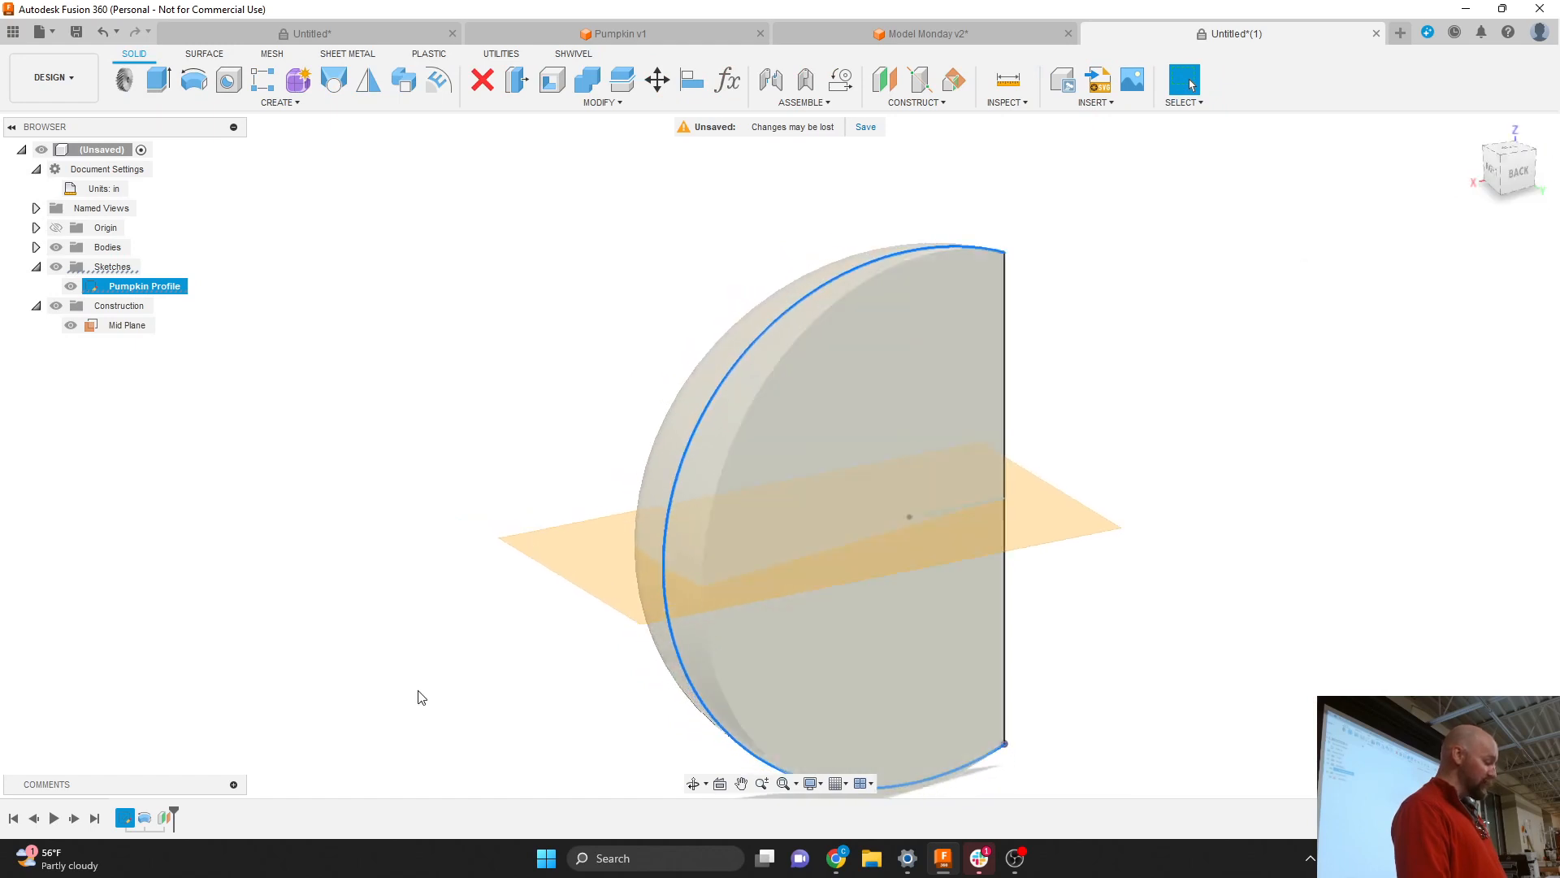
drag(173, 810, 155, 811)
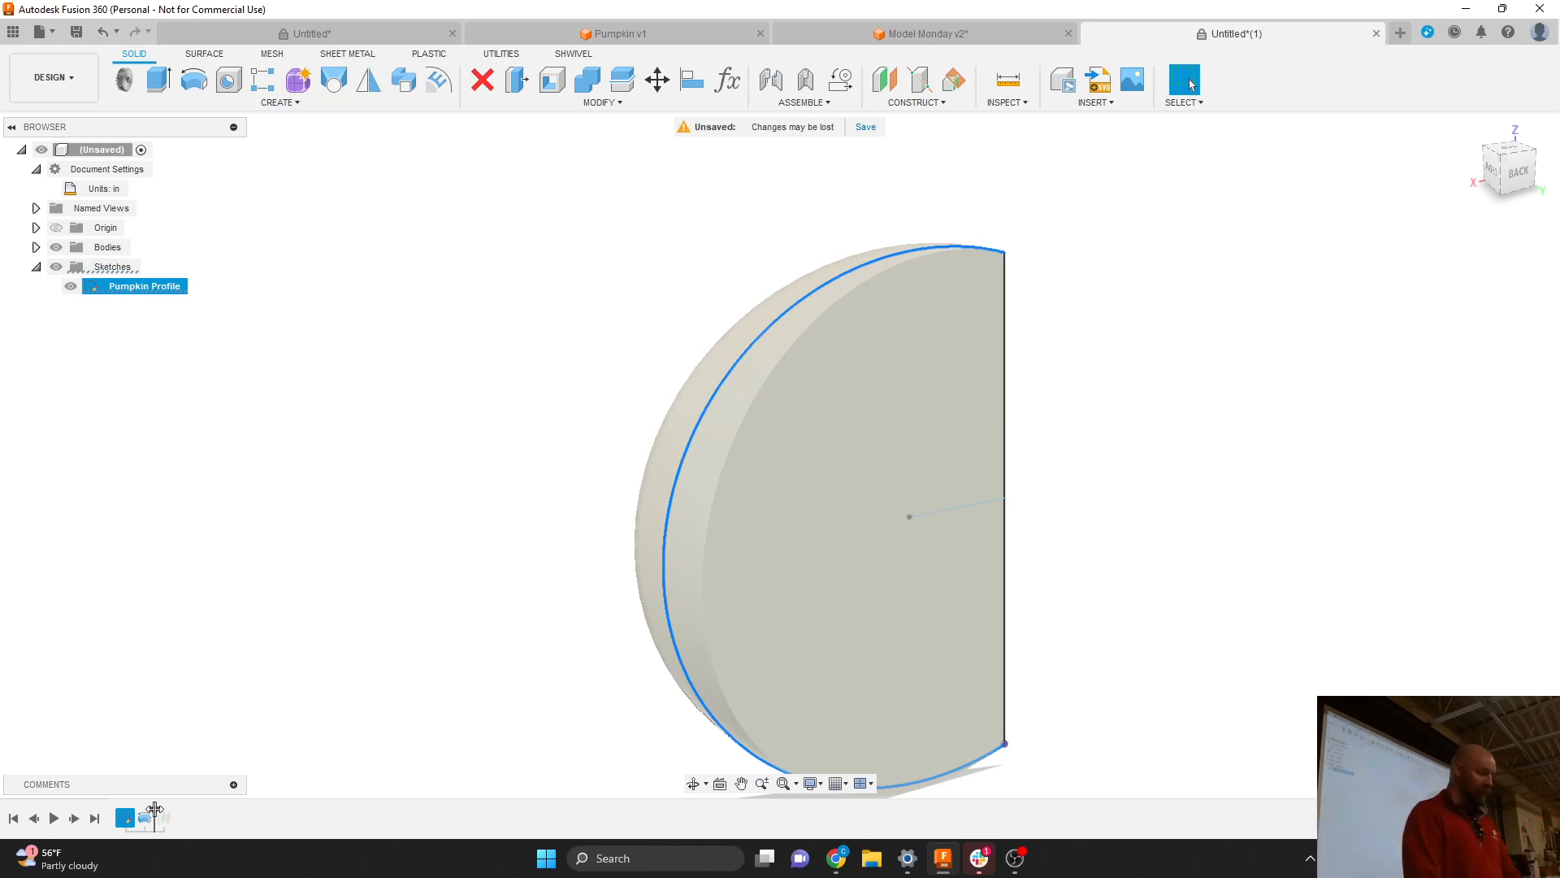
right_click(160, 816)
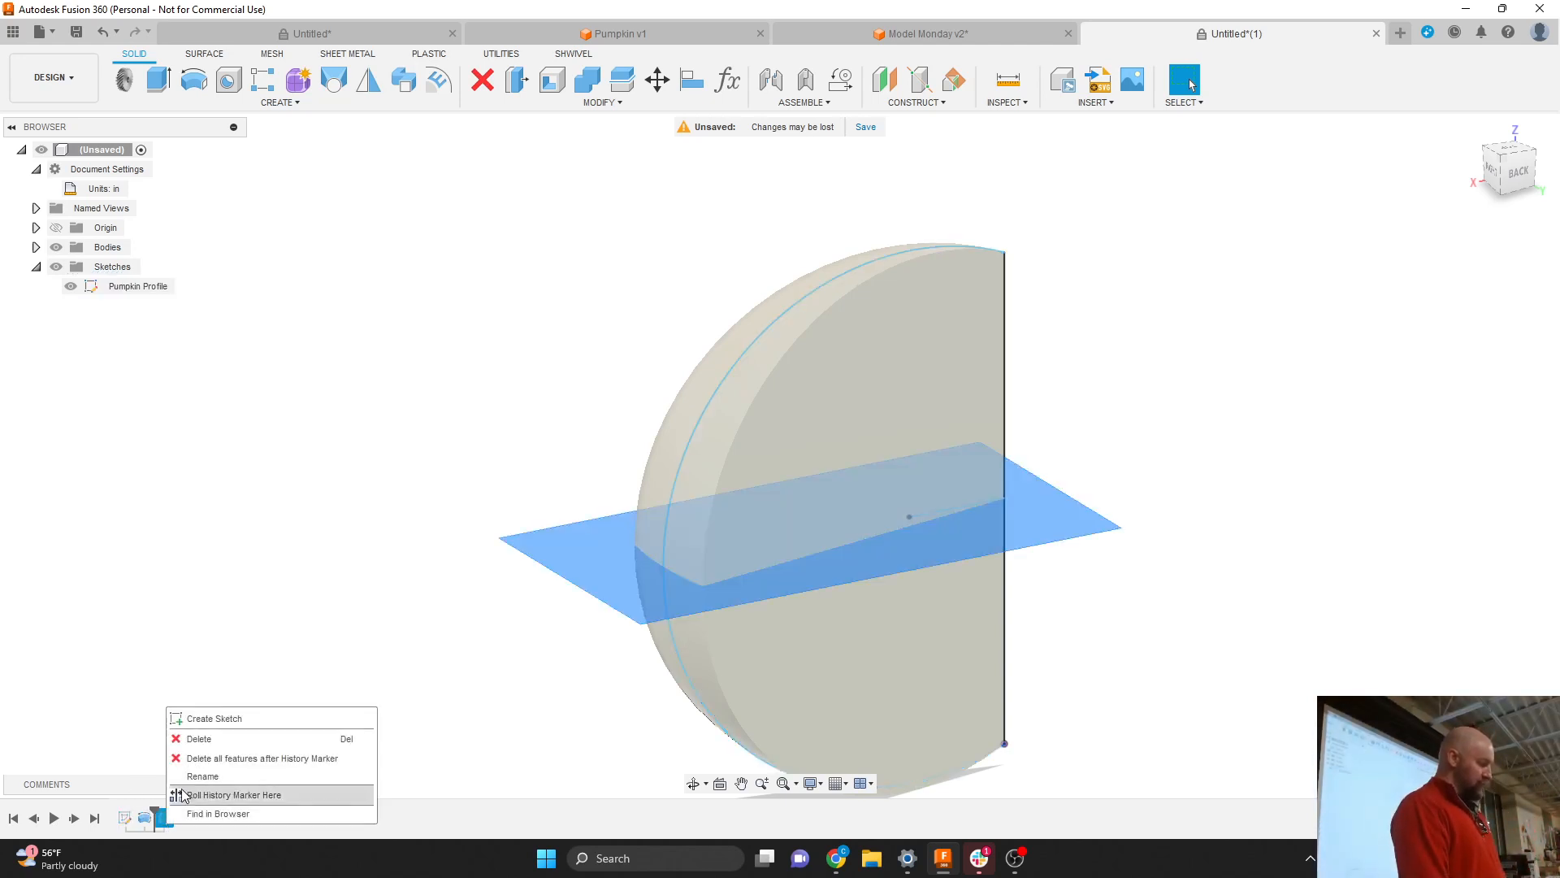
click(227, 742)
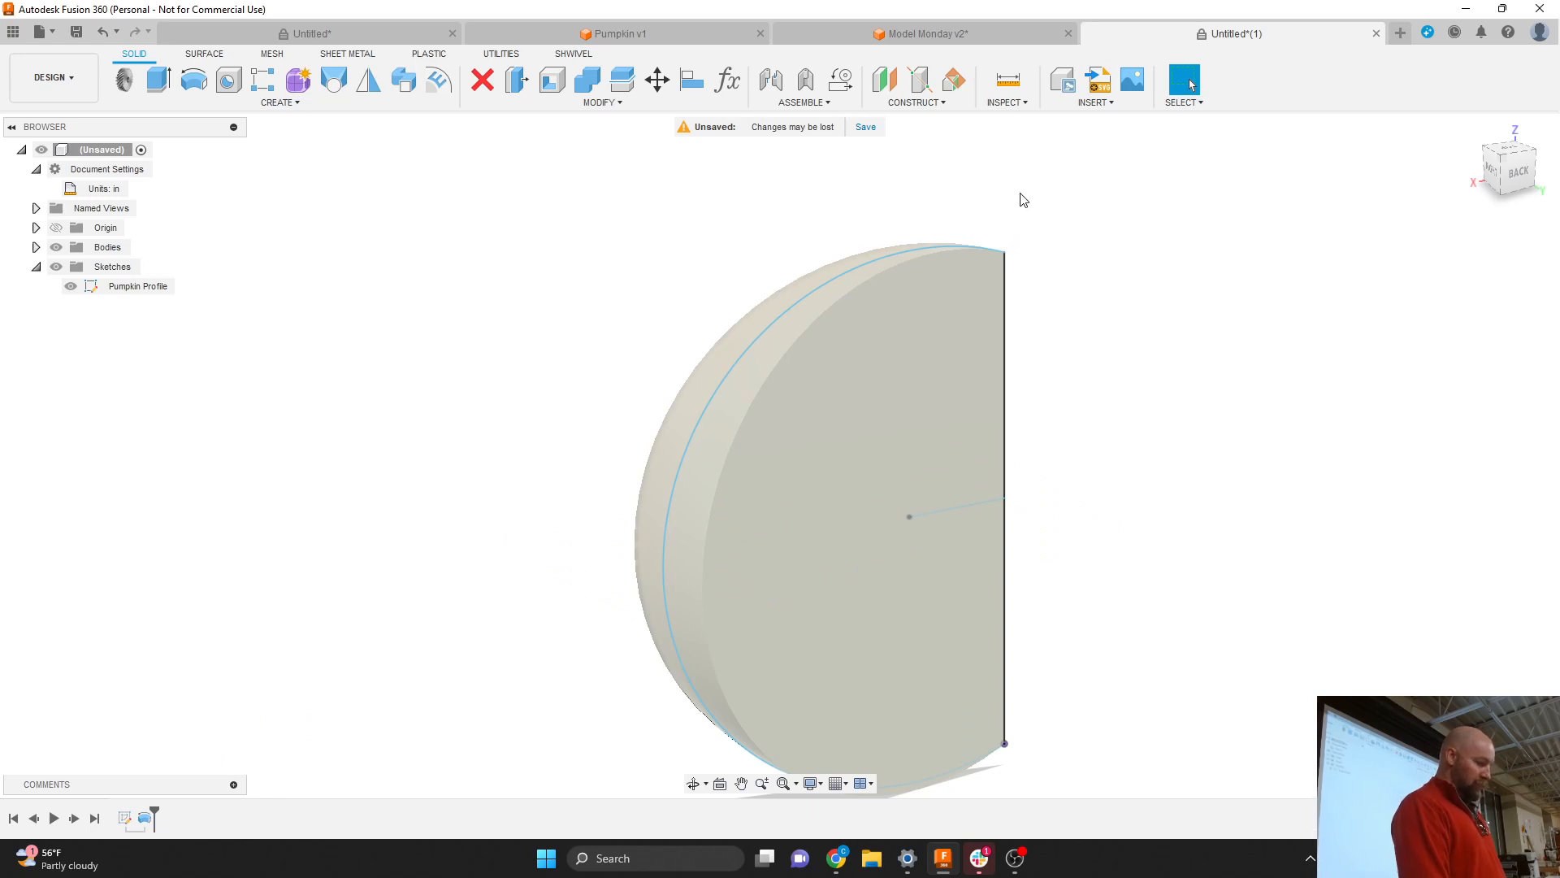
Create a construction Plane at Angle through the short horizontal line of the Pumpkin Profile sketch at 0.0 deg.
click(941, 108)
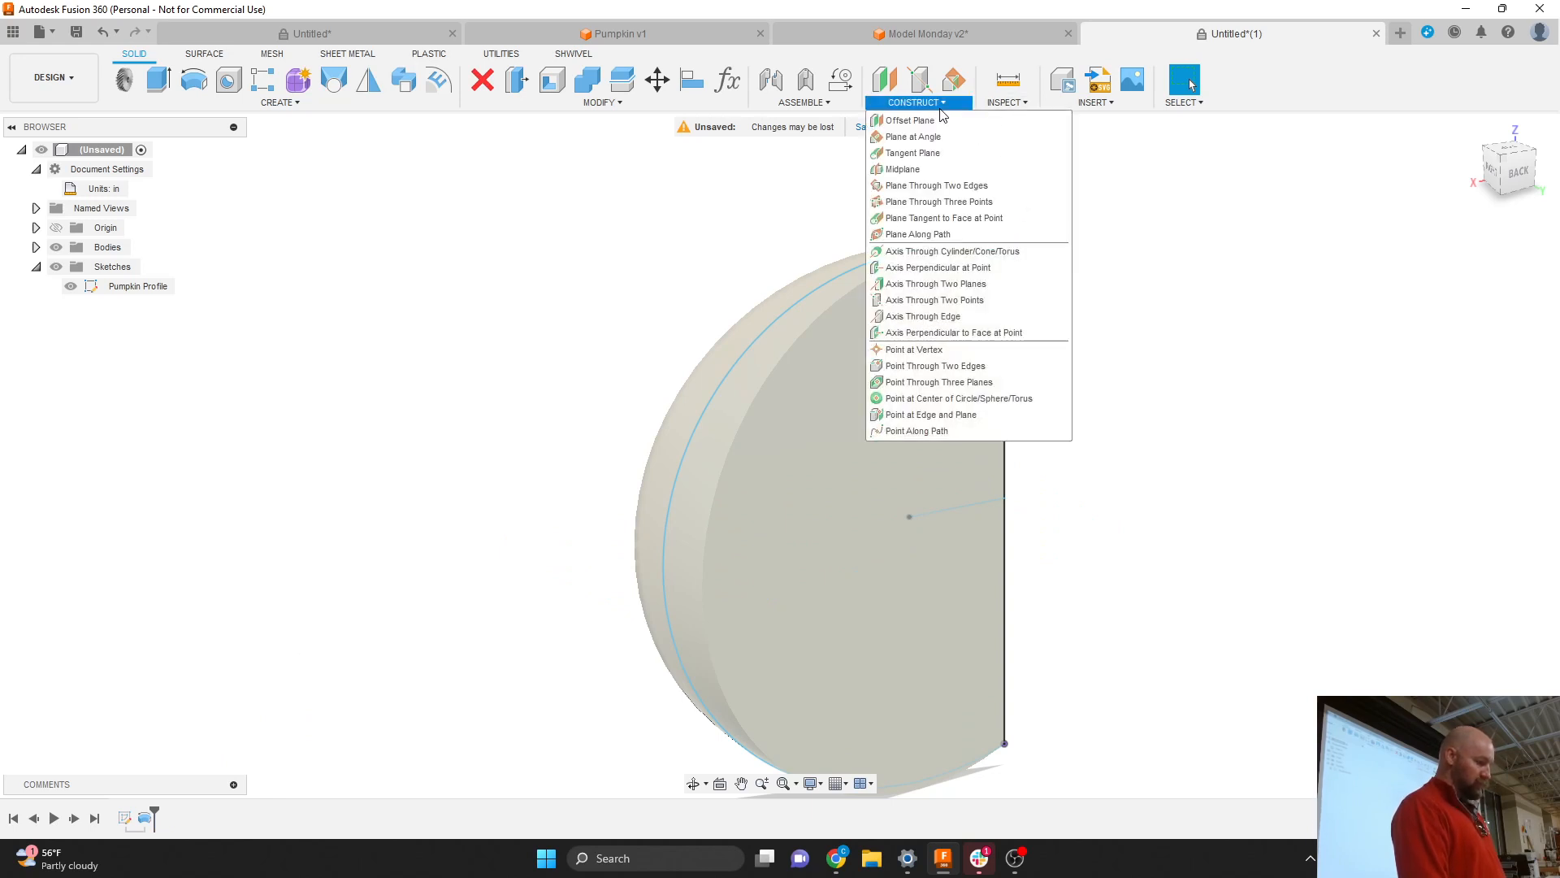
click(934, 136)
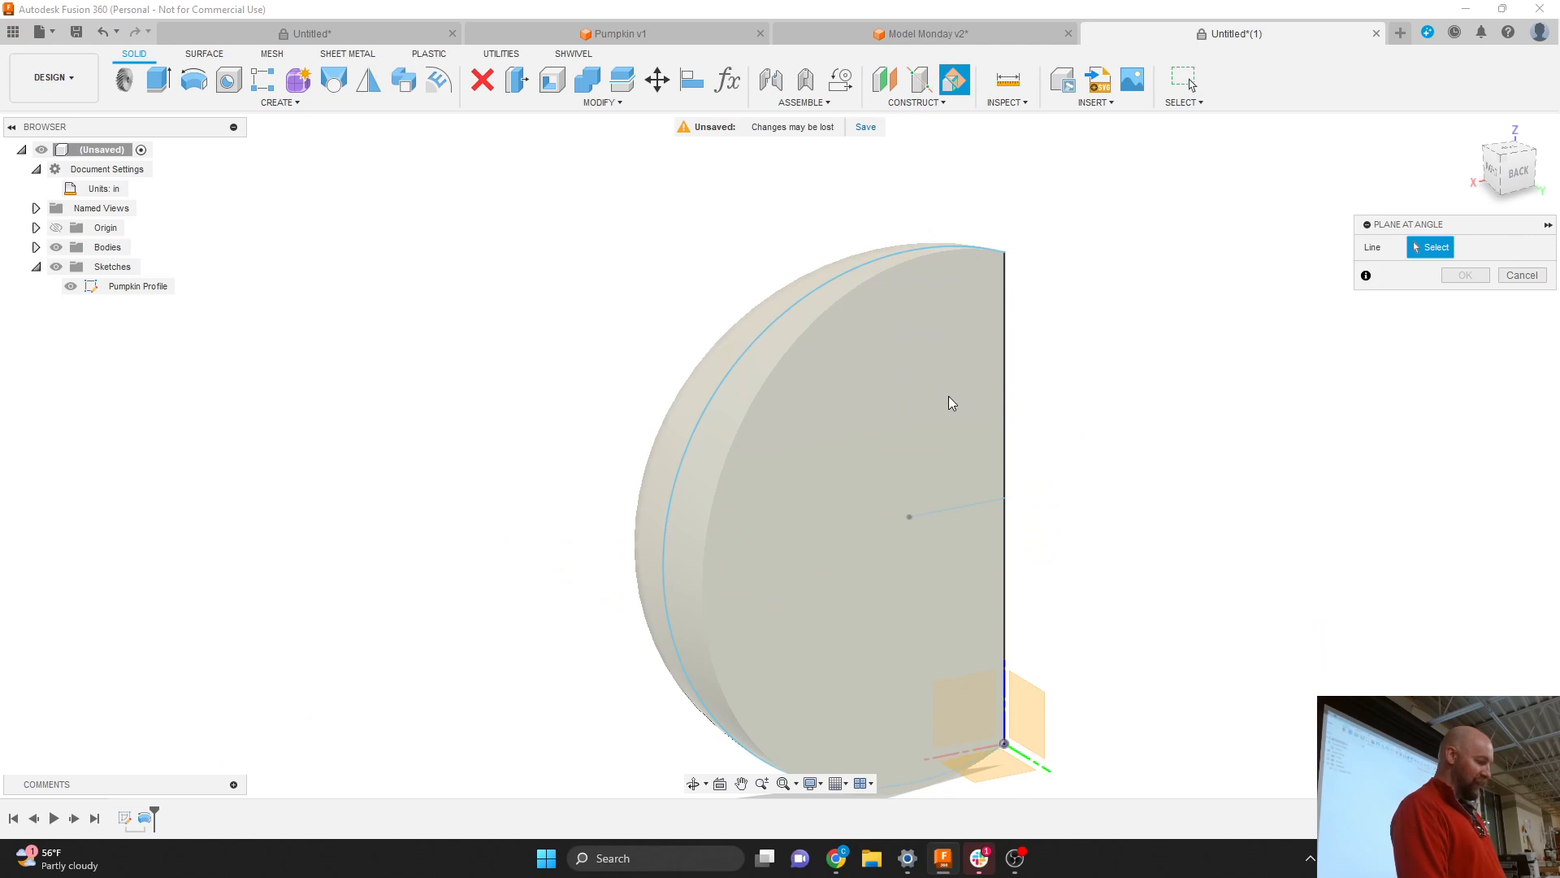
click(957, 515)
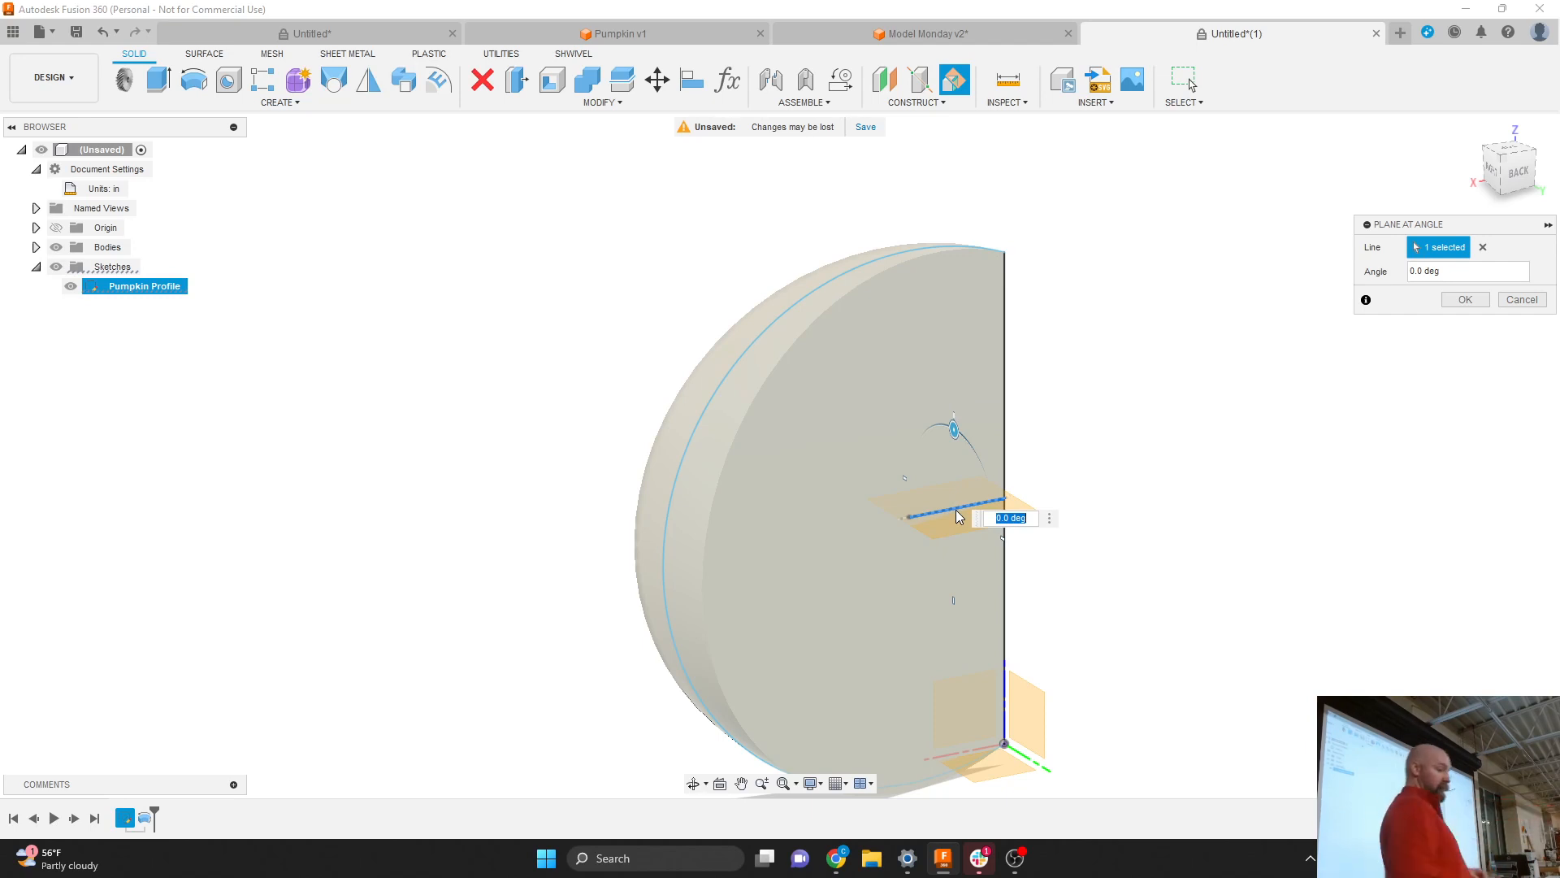
click(1465, 299)
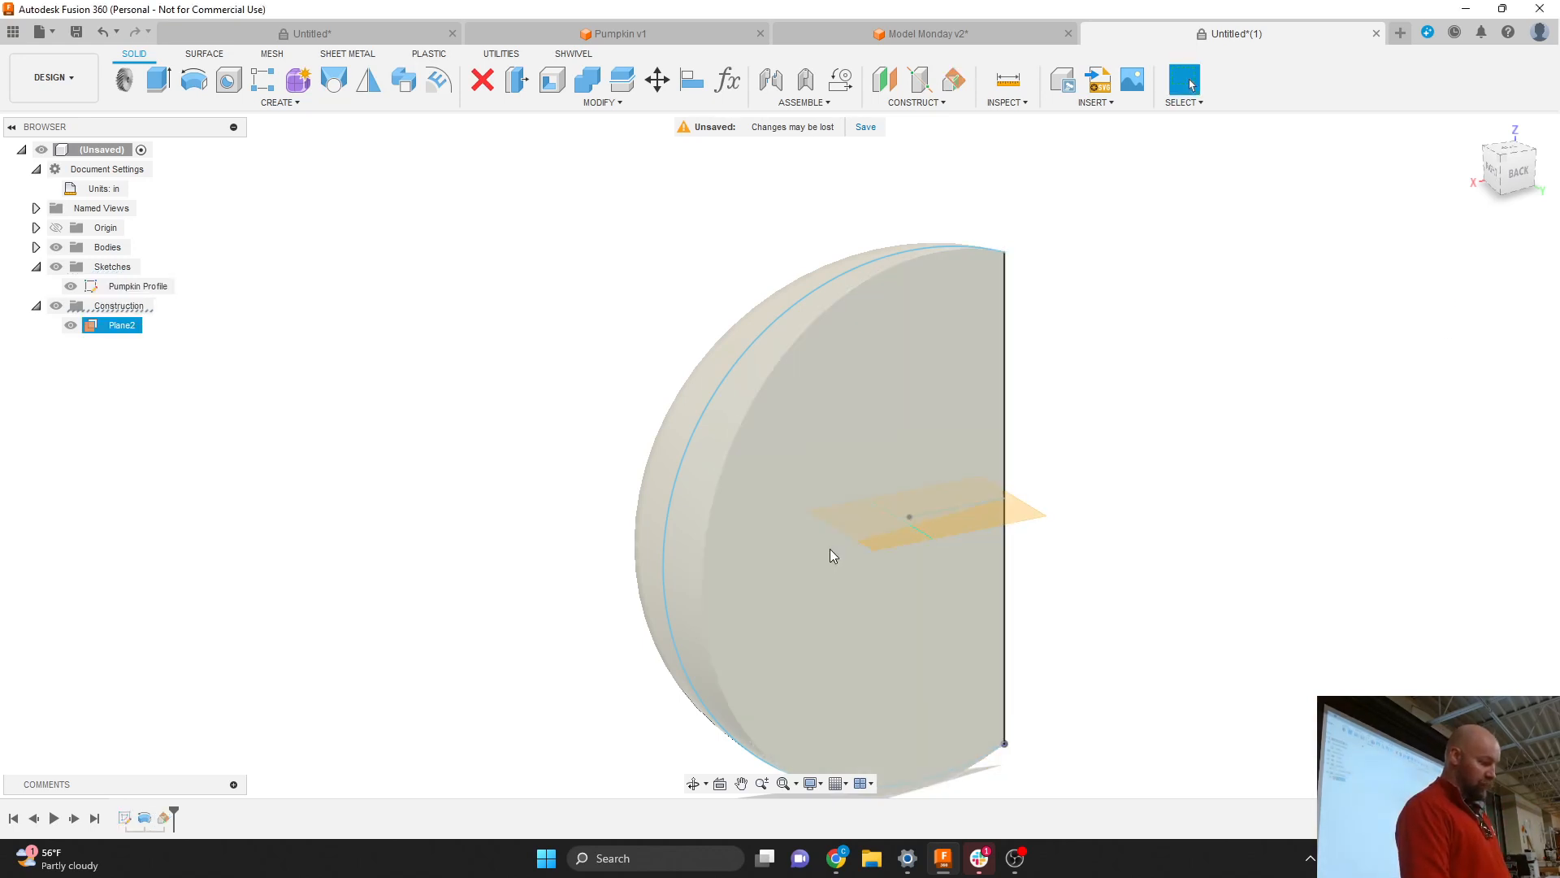
Enlarge the new construction plane on all sides until it extends beyond the wedge body.
drag(830, 549, 635, 577)
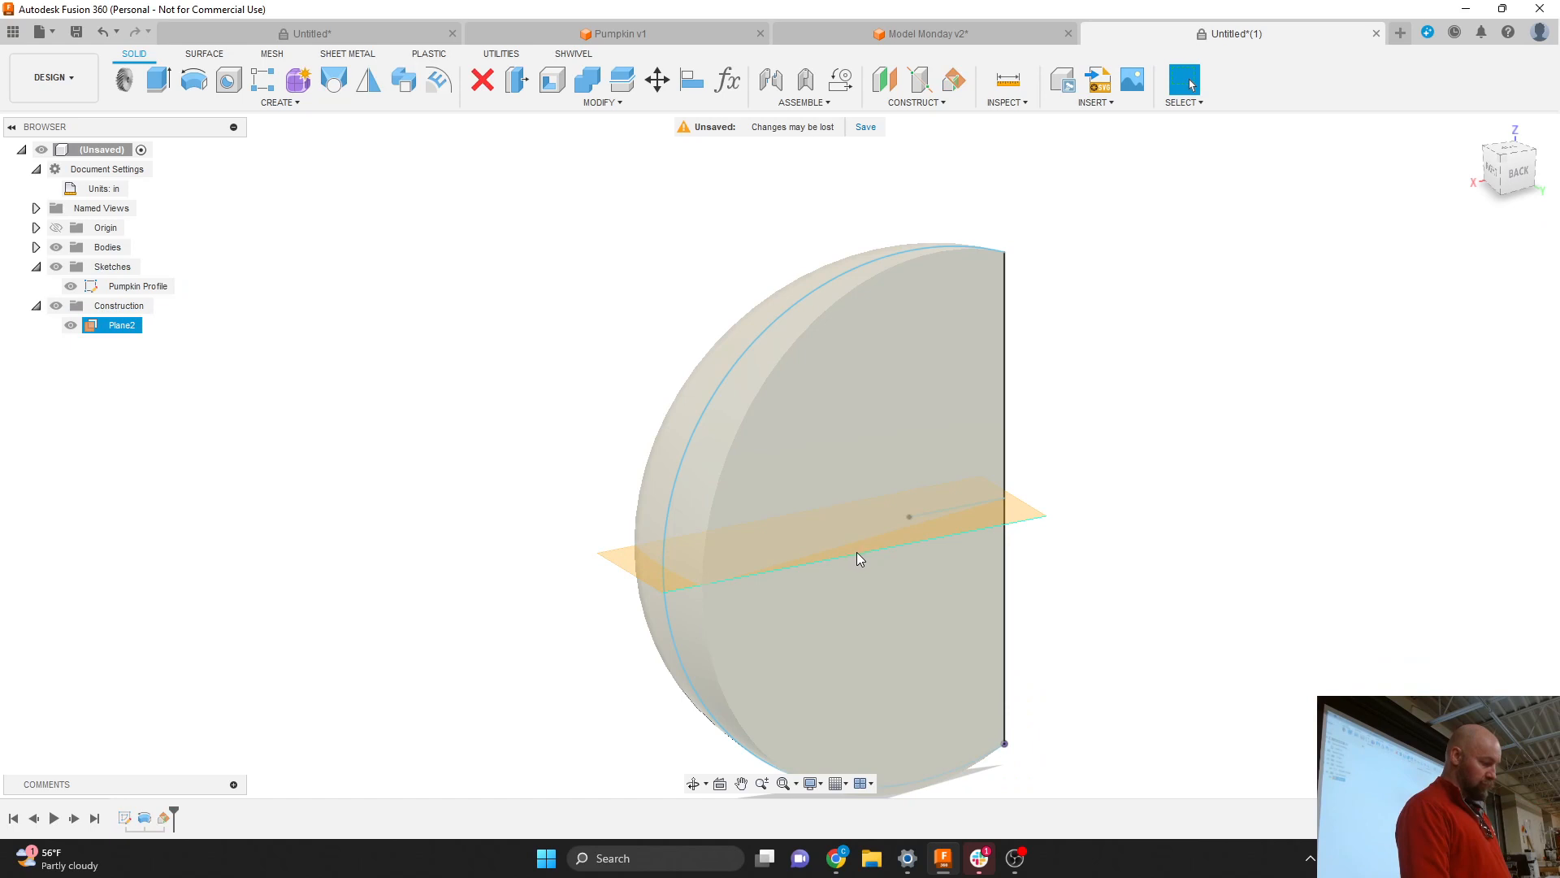
drag(859, 557, 874, 589)
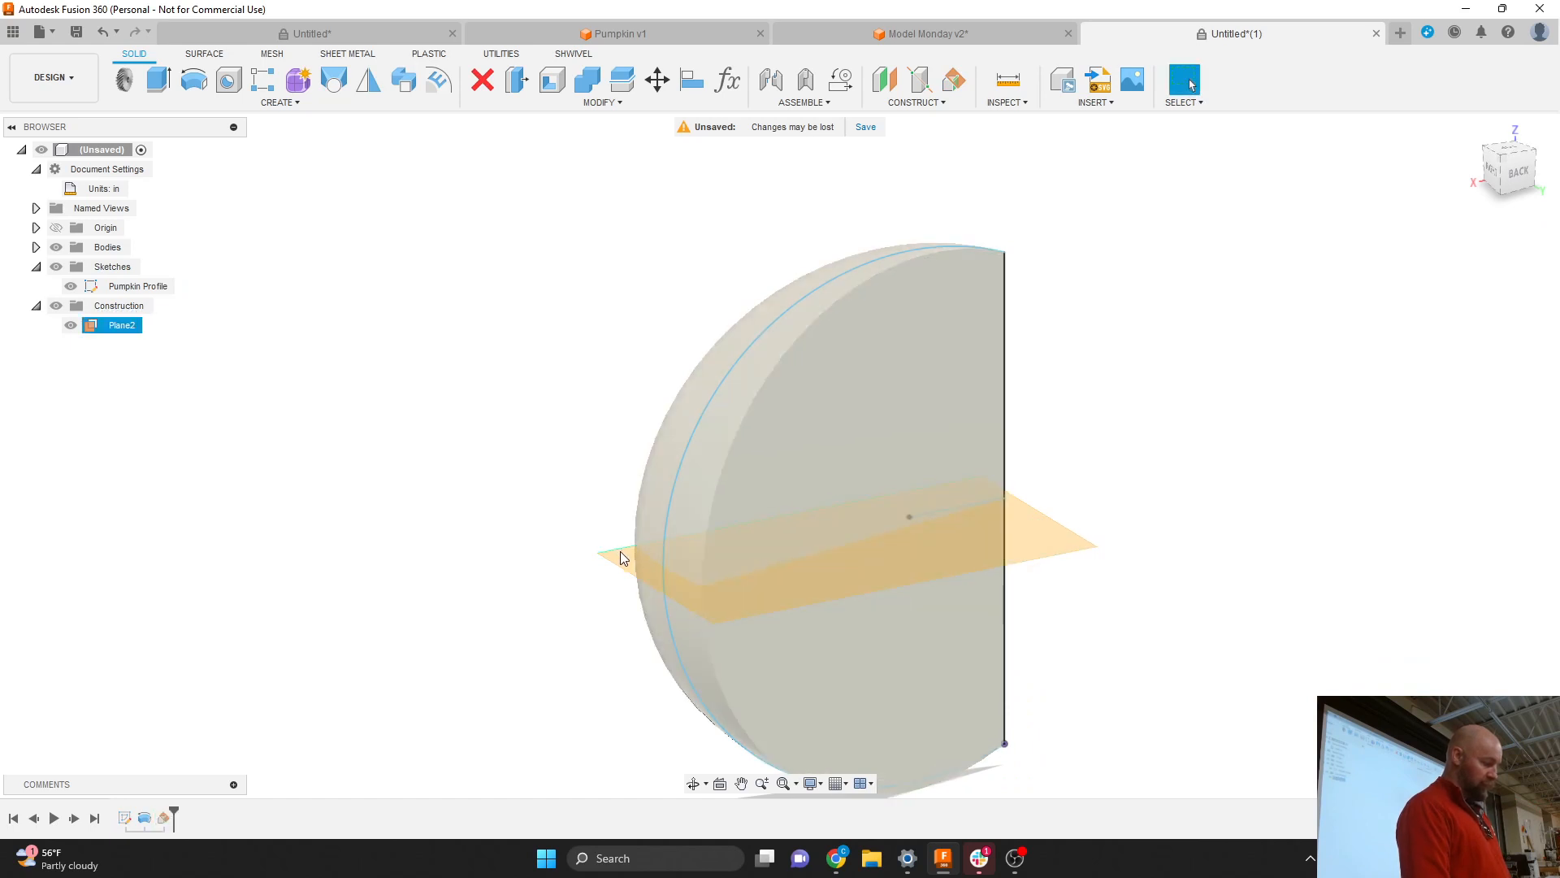
drag(593, 549, 567, 572)
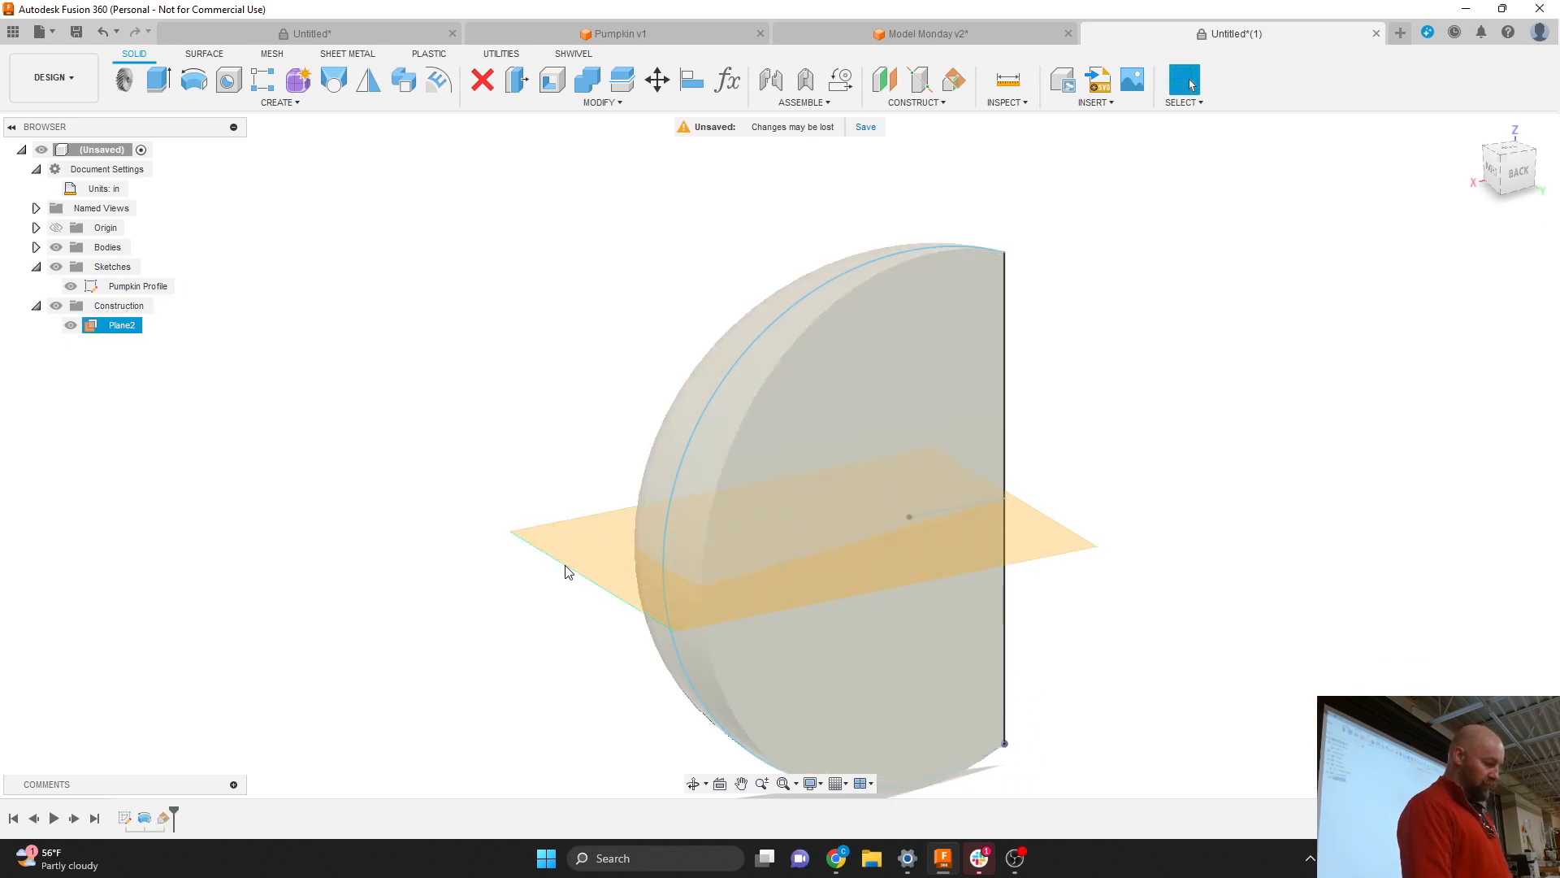
drag(1069, 526, 1115, 498)
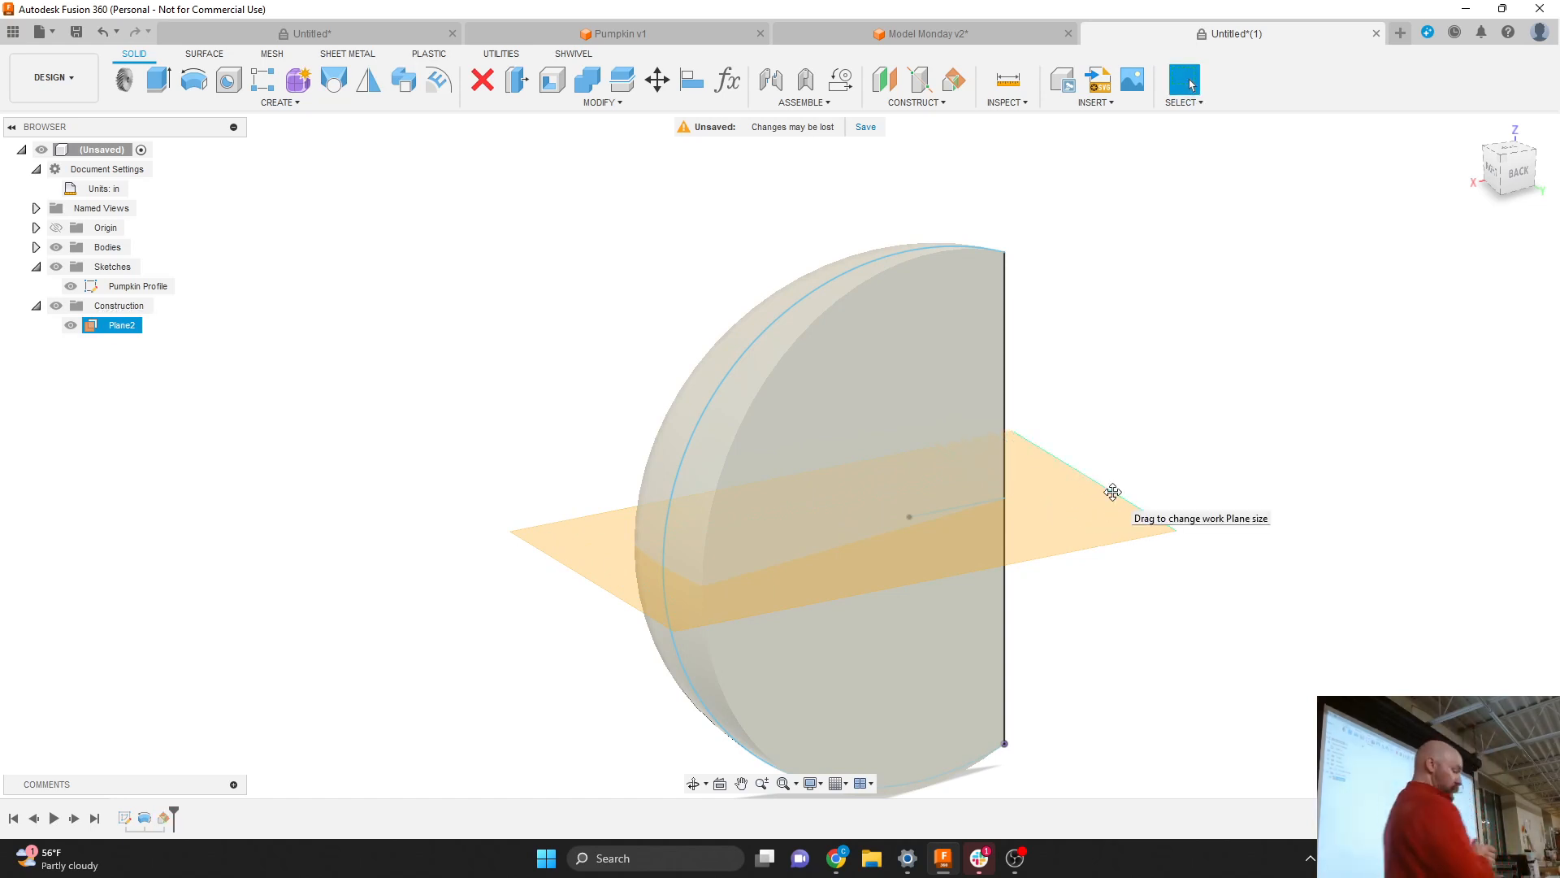
click(461, 227)
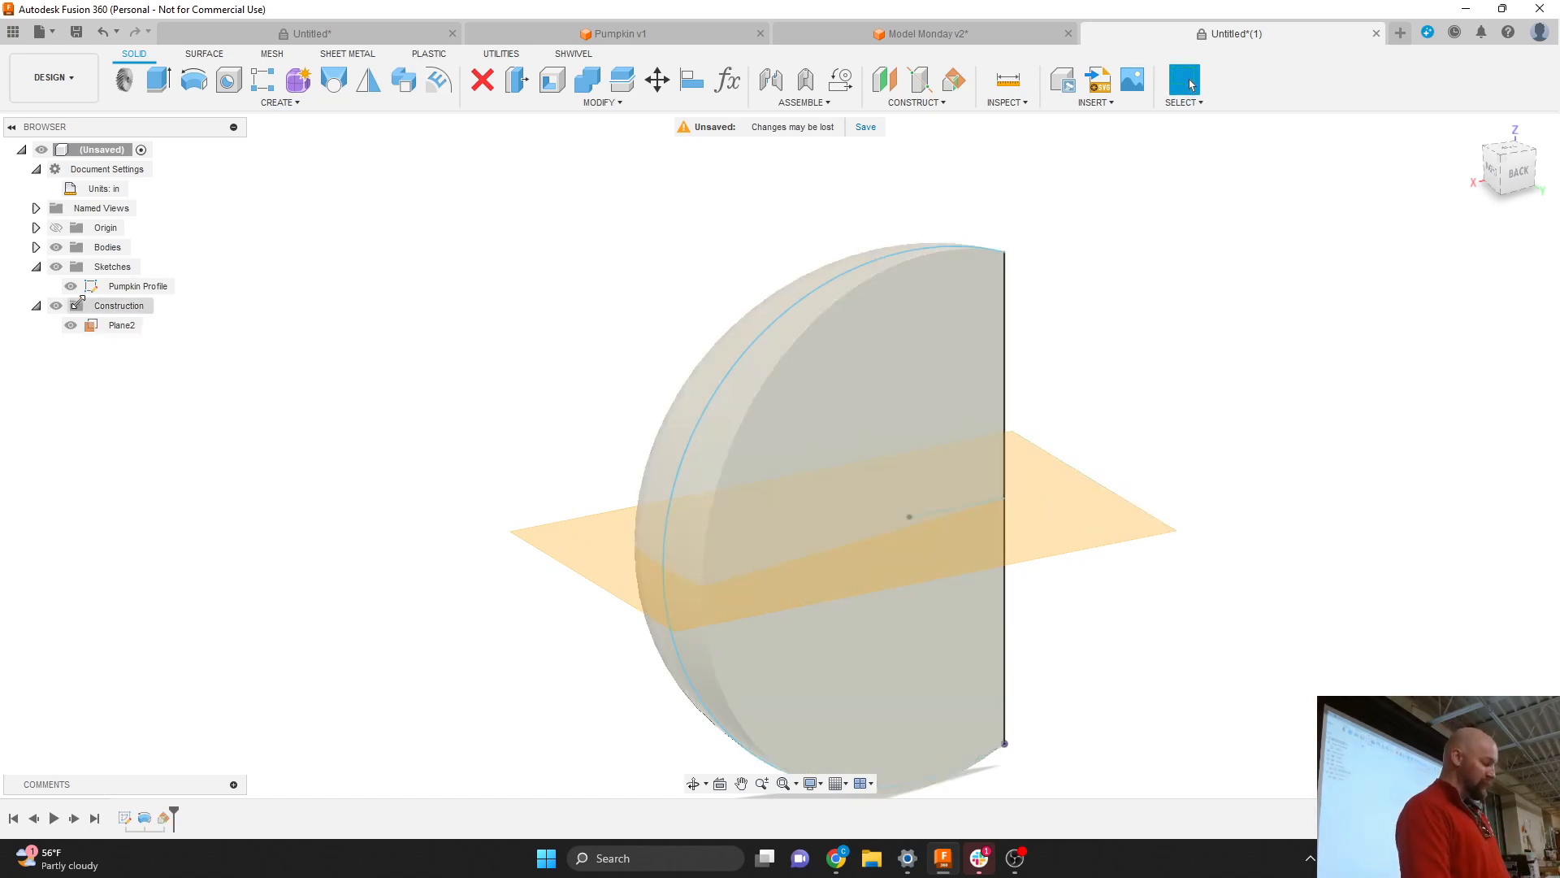
Rename the new angled construction plane as Mid Plane.
click(122, 325)
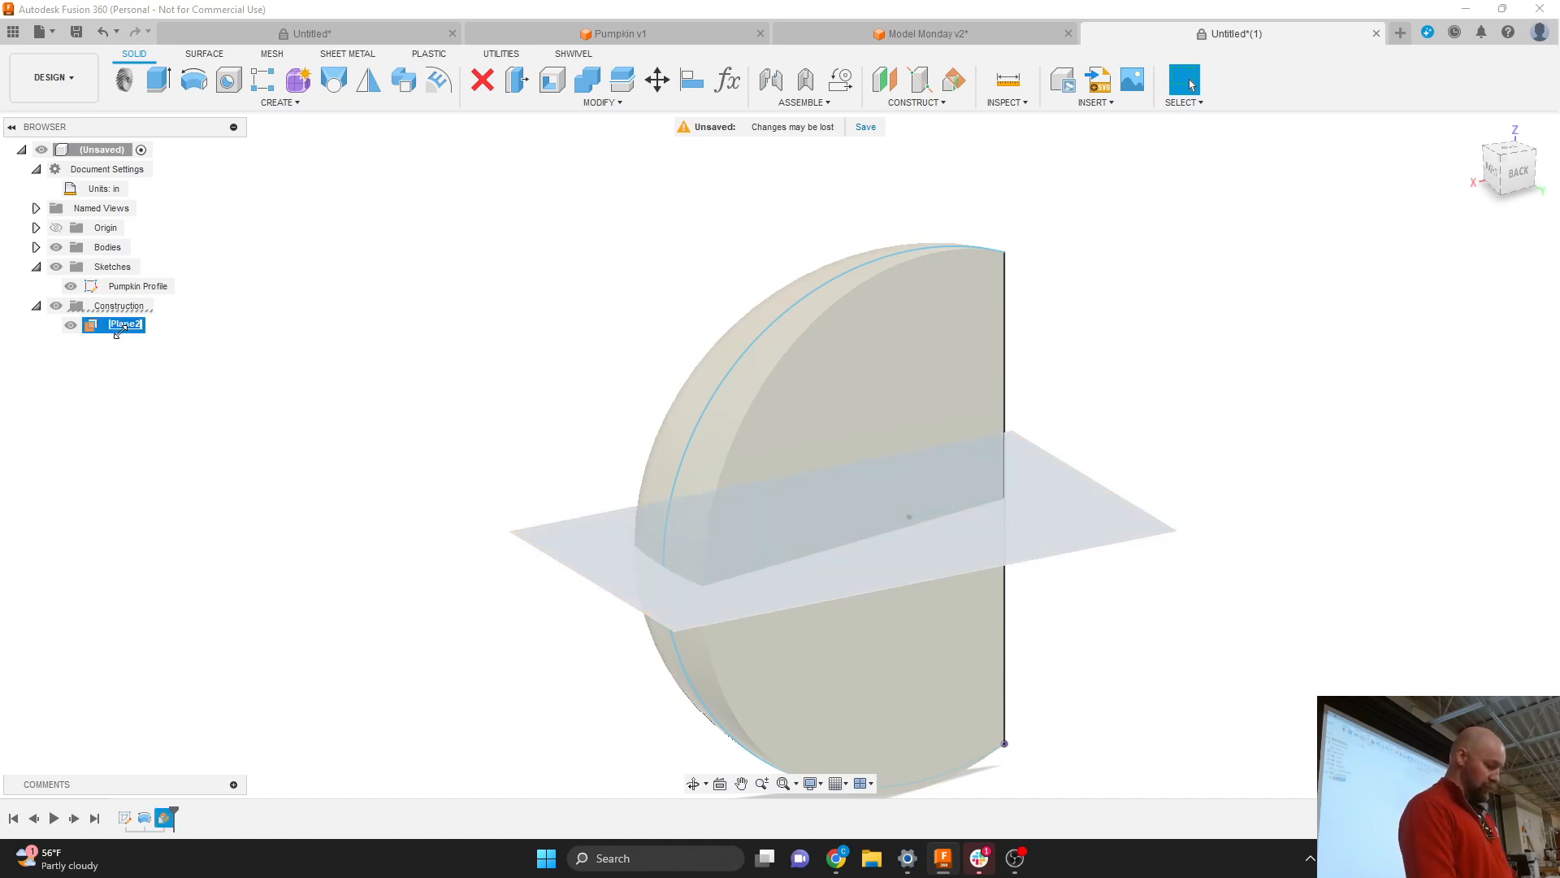
text(Mid Plane)
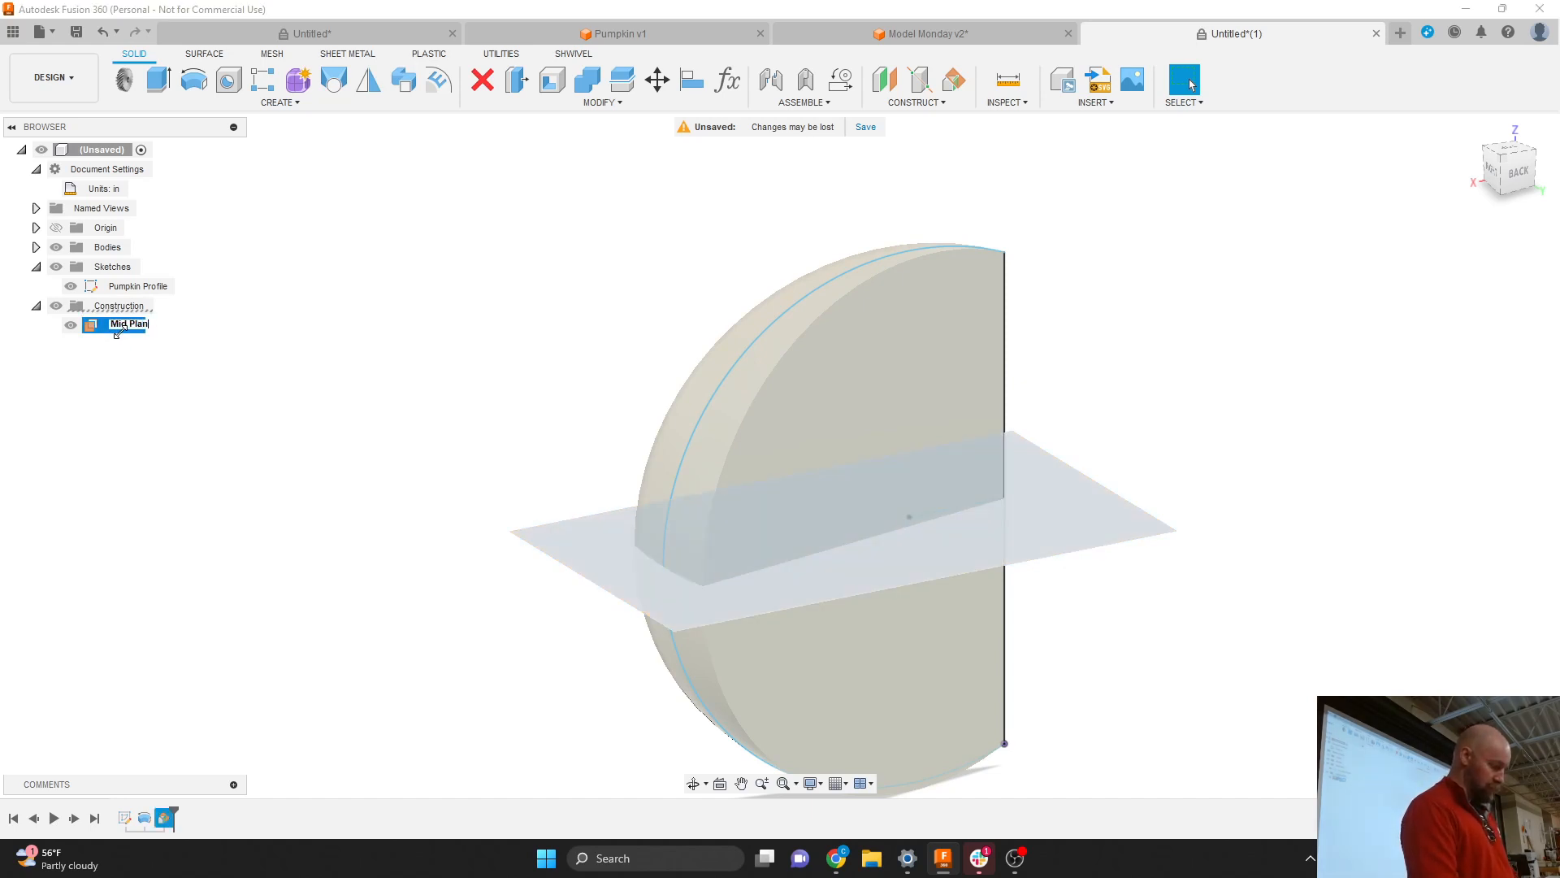
key(Return)
key(Escape)
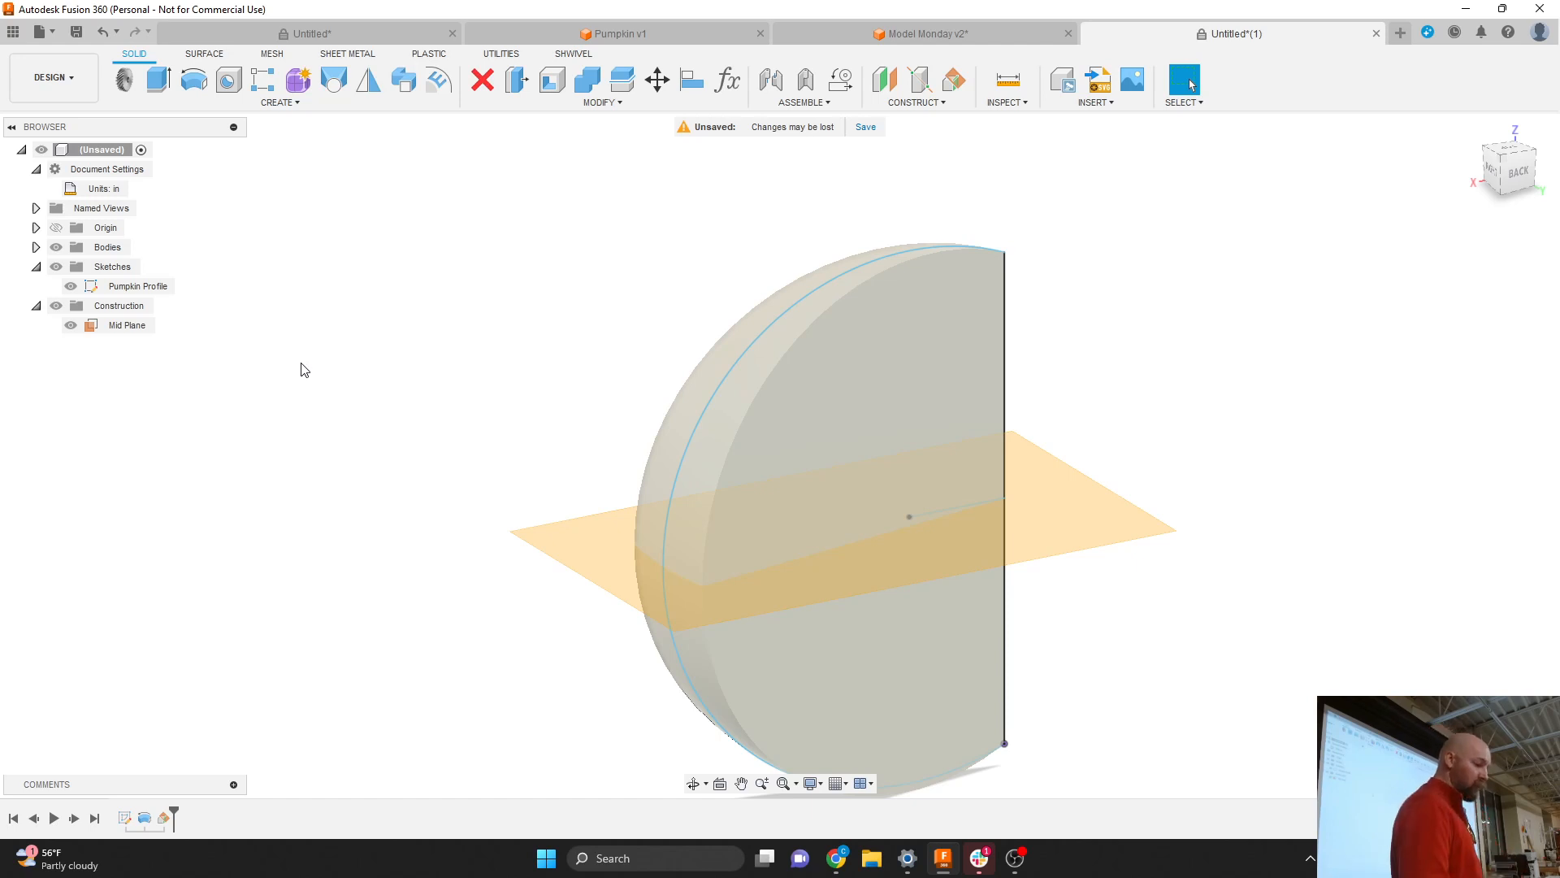
Hide the Pumpkin Profile sketch and start a new sketch on the Mid Plane.
click(921, 104)
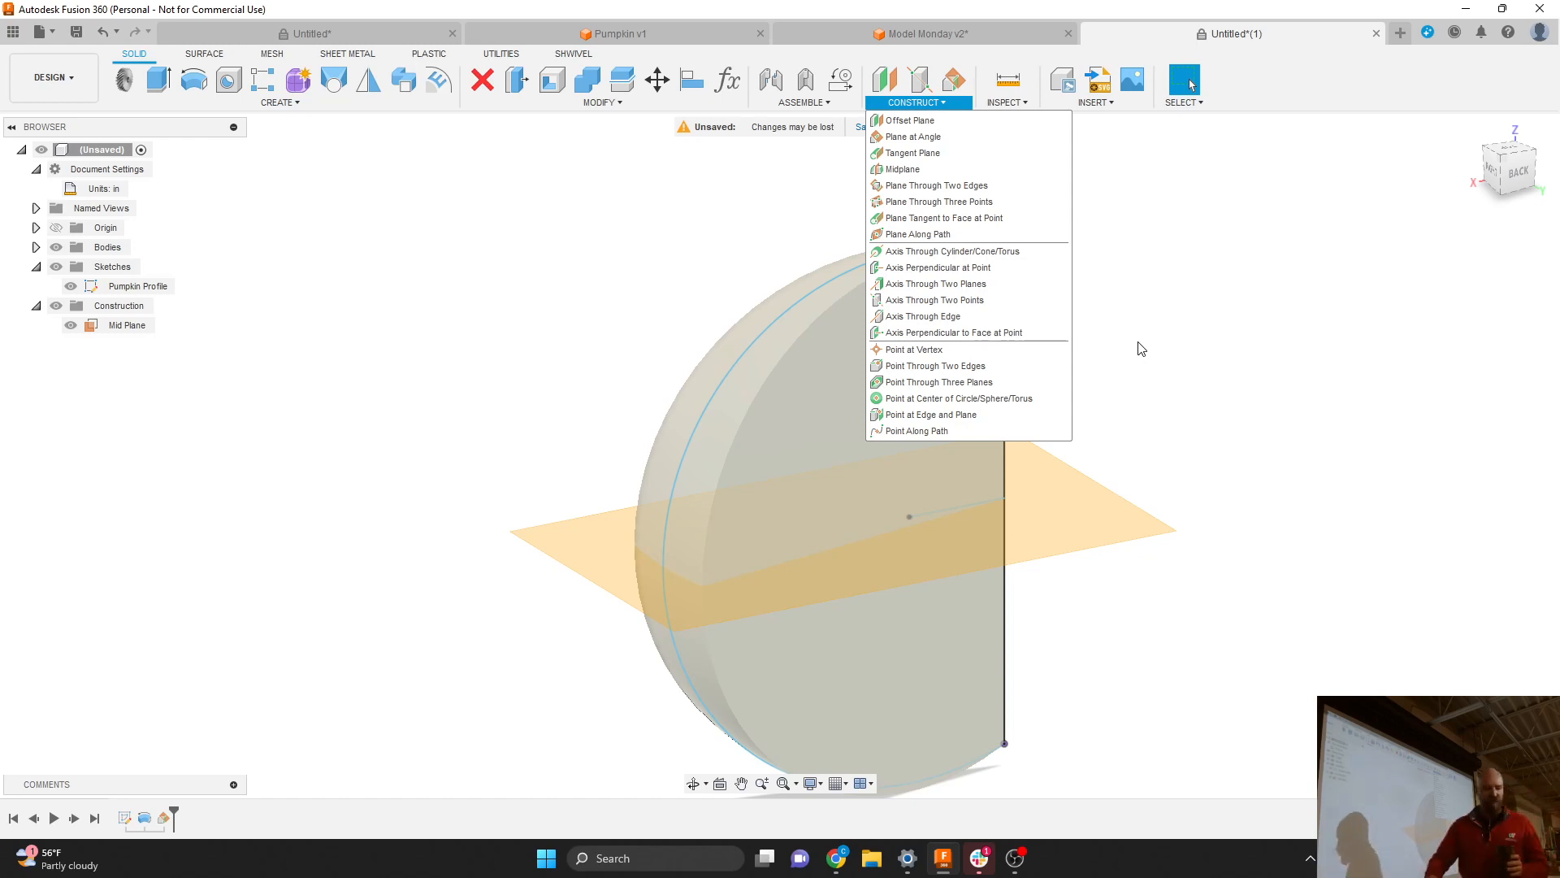
click(71, 286)
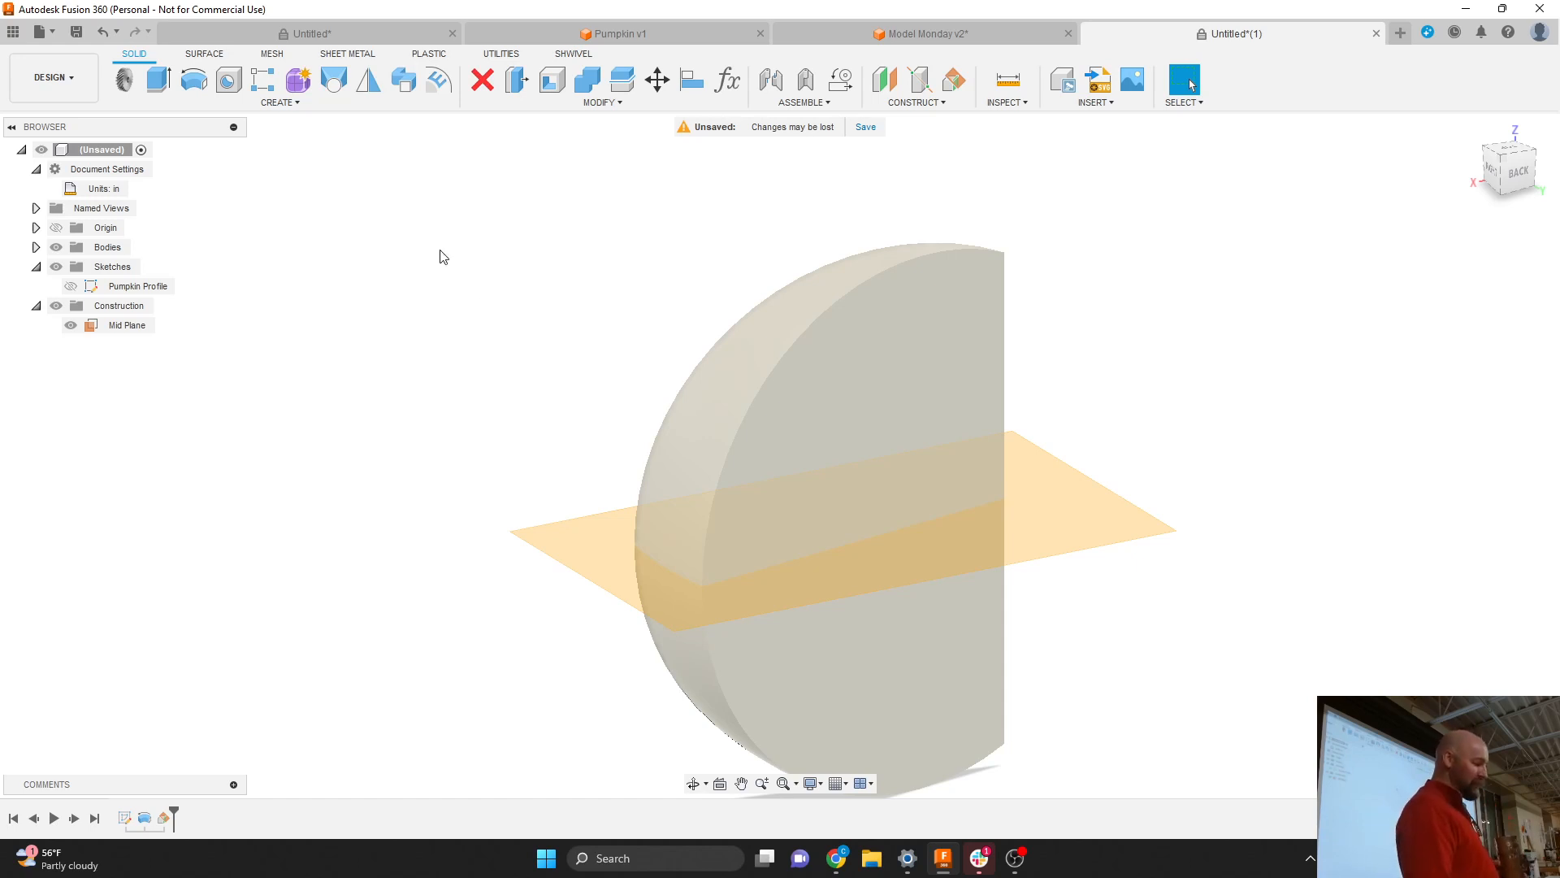
click(294, 103)
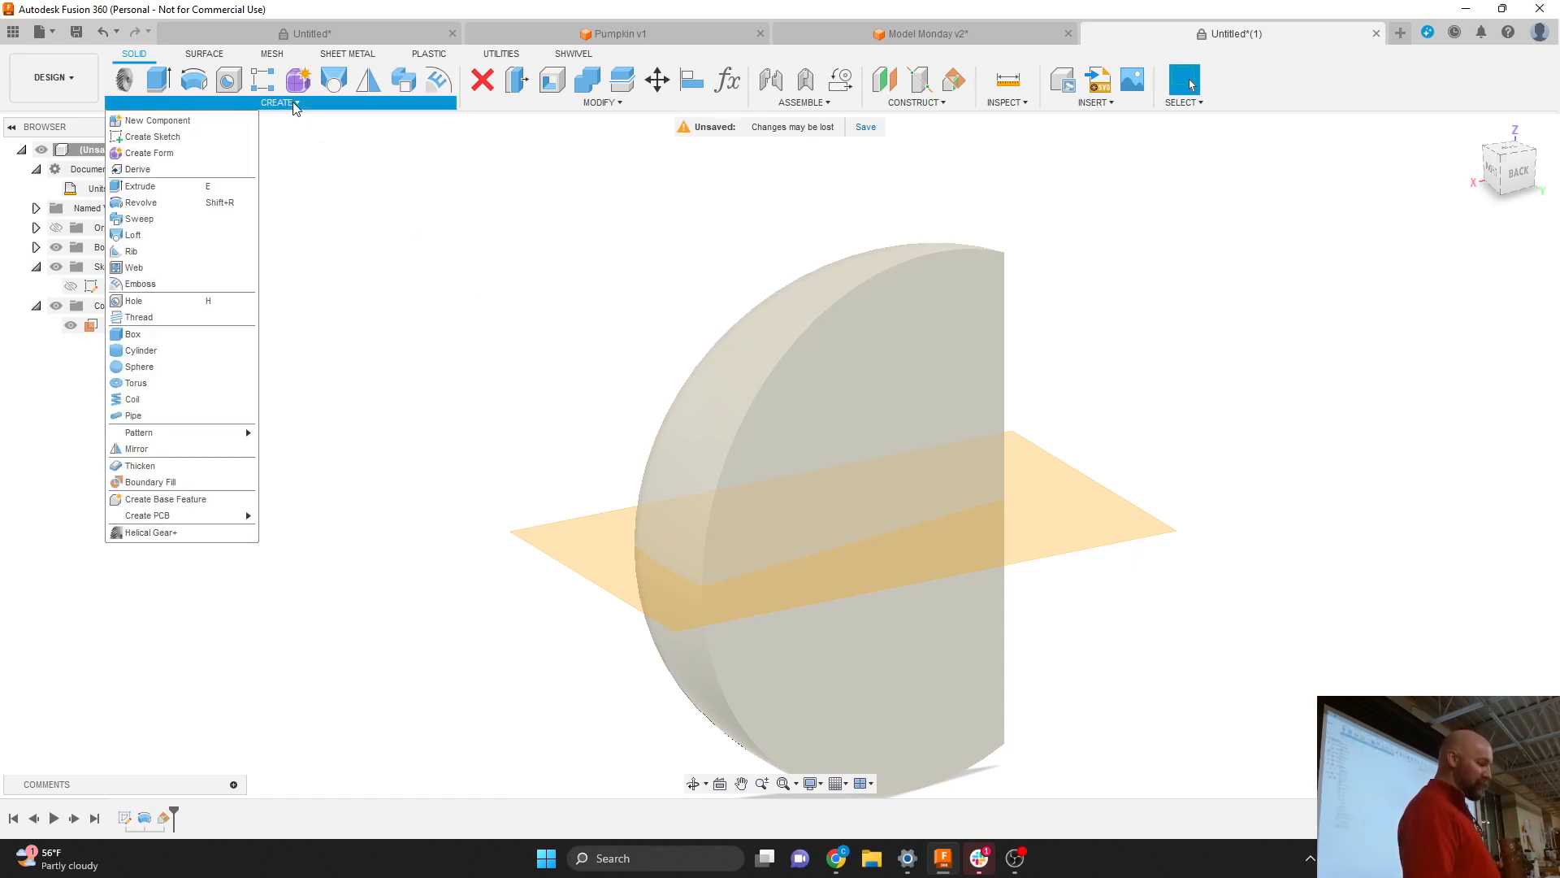
click(188, 143)
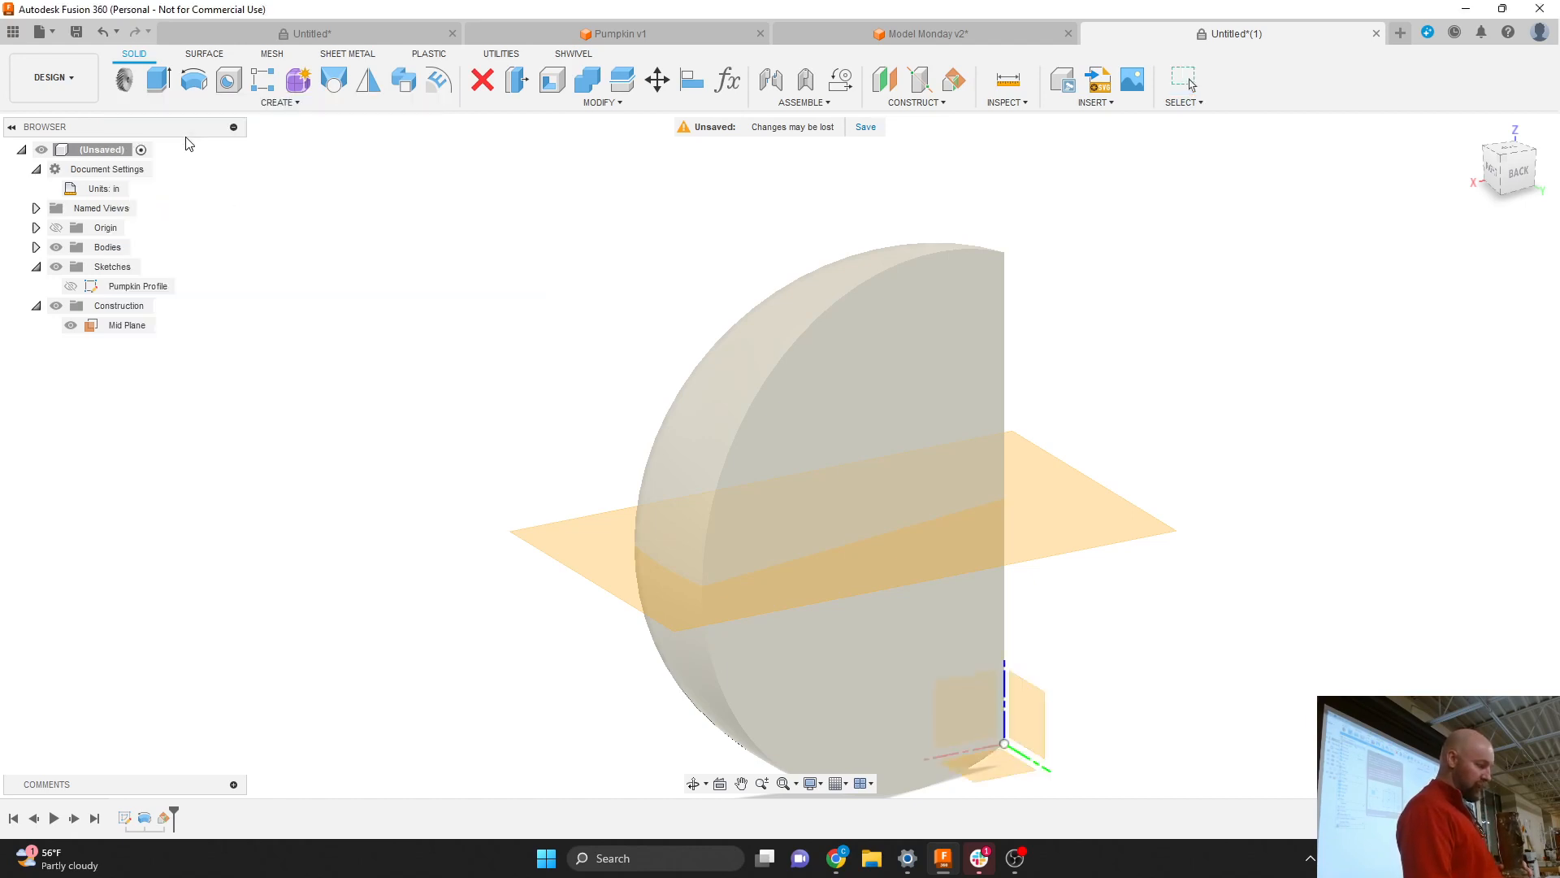
click(576, 535)
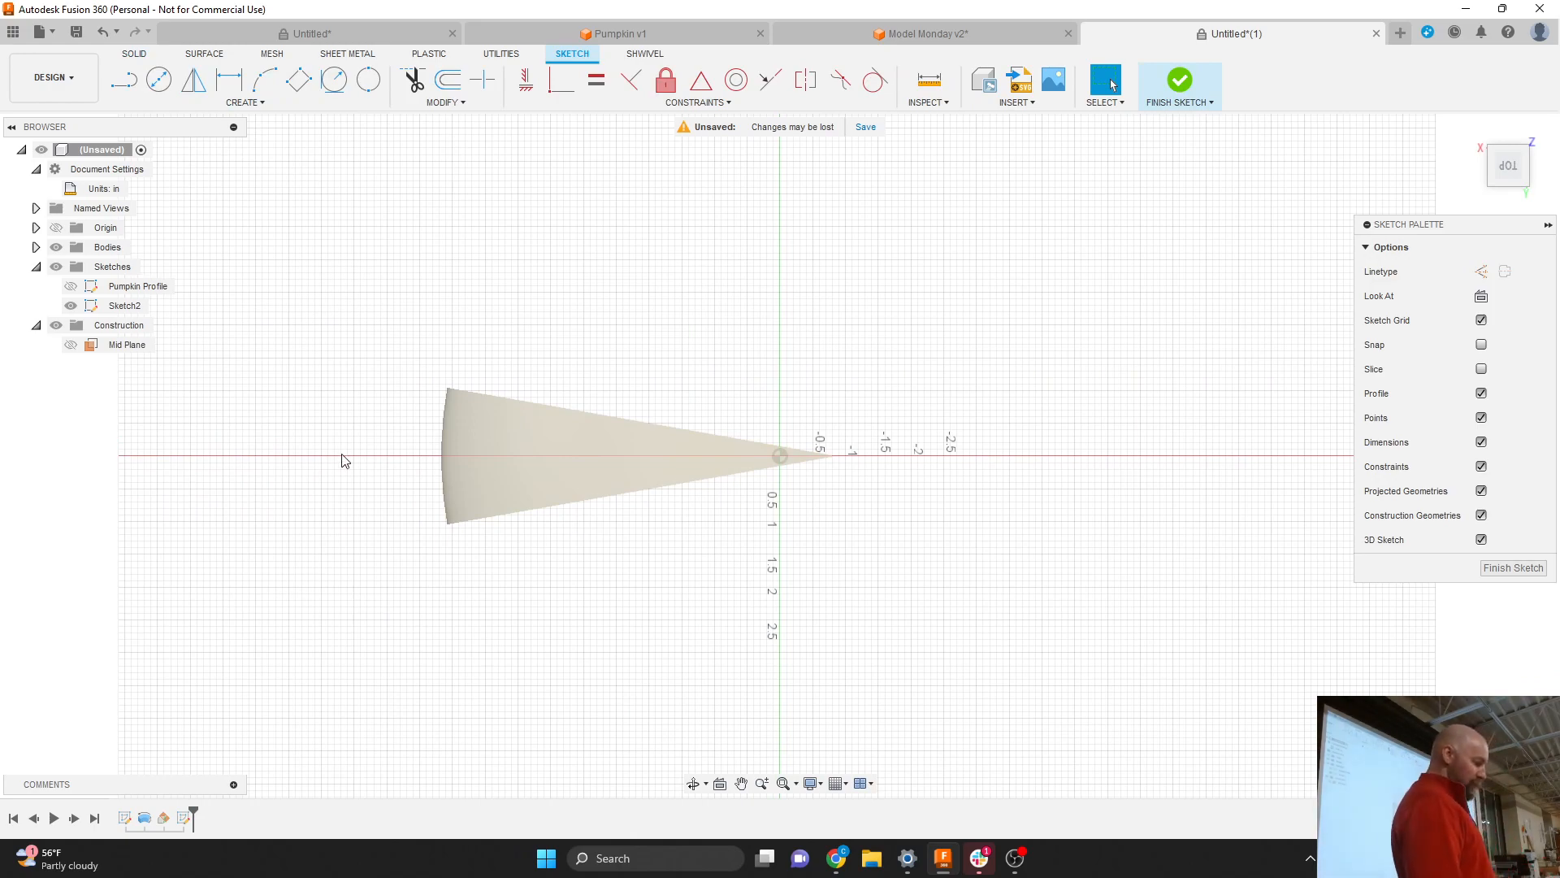
Project the outline of Body1 into the new sketch using the Bodies selection filter, and check it against the wedge.
scroll(328, 456, up, 5)
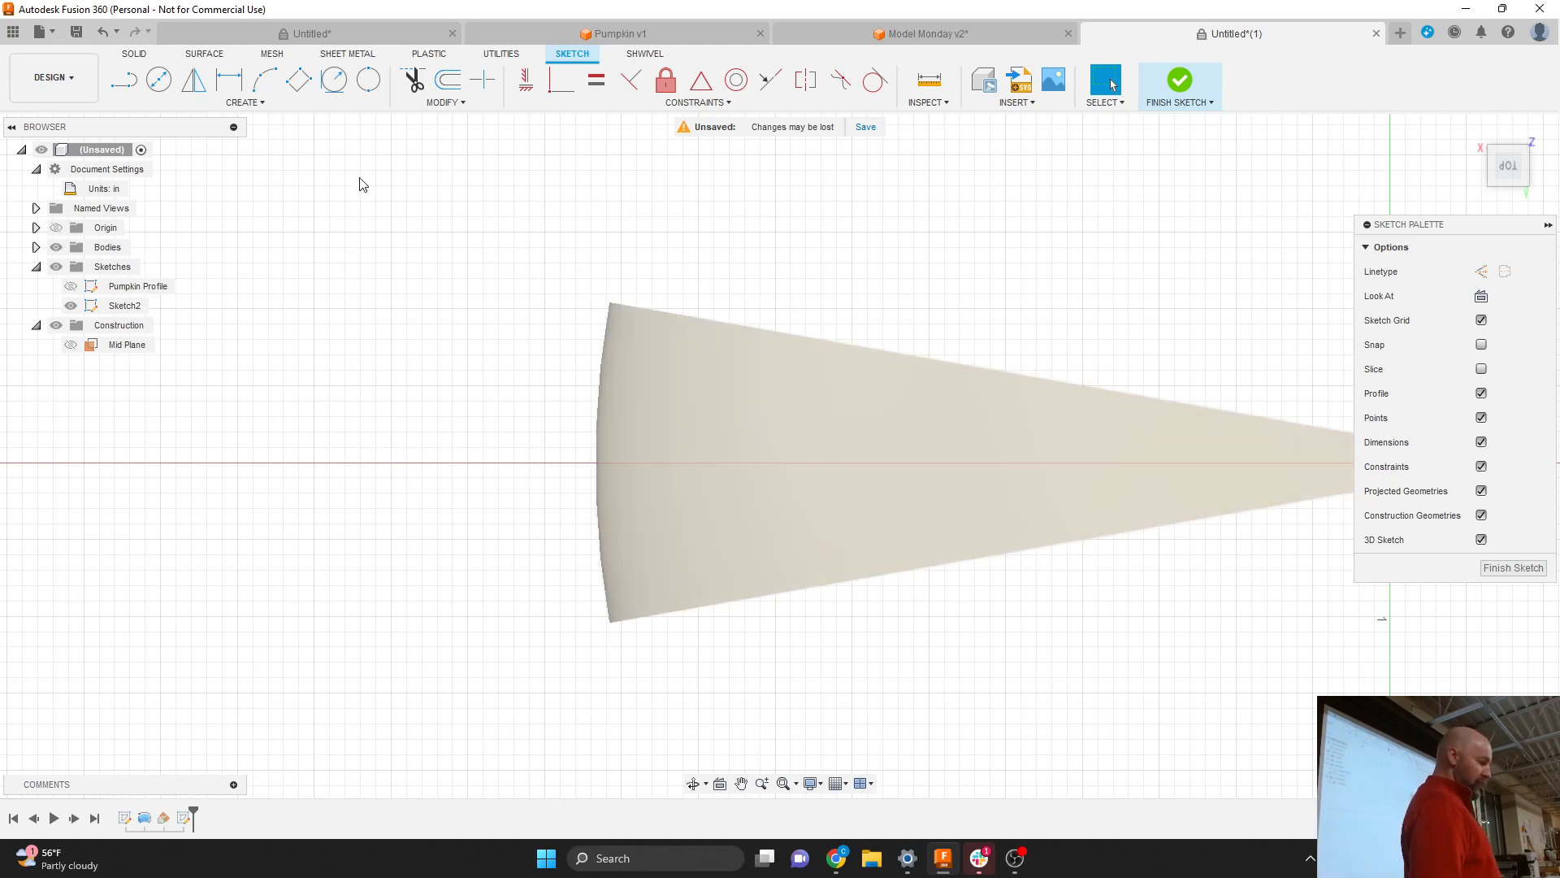
click(260, 104)
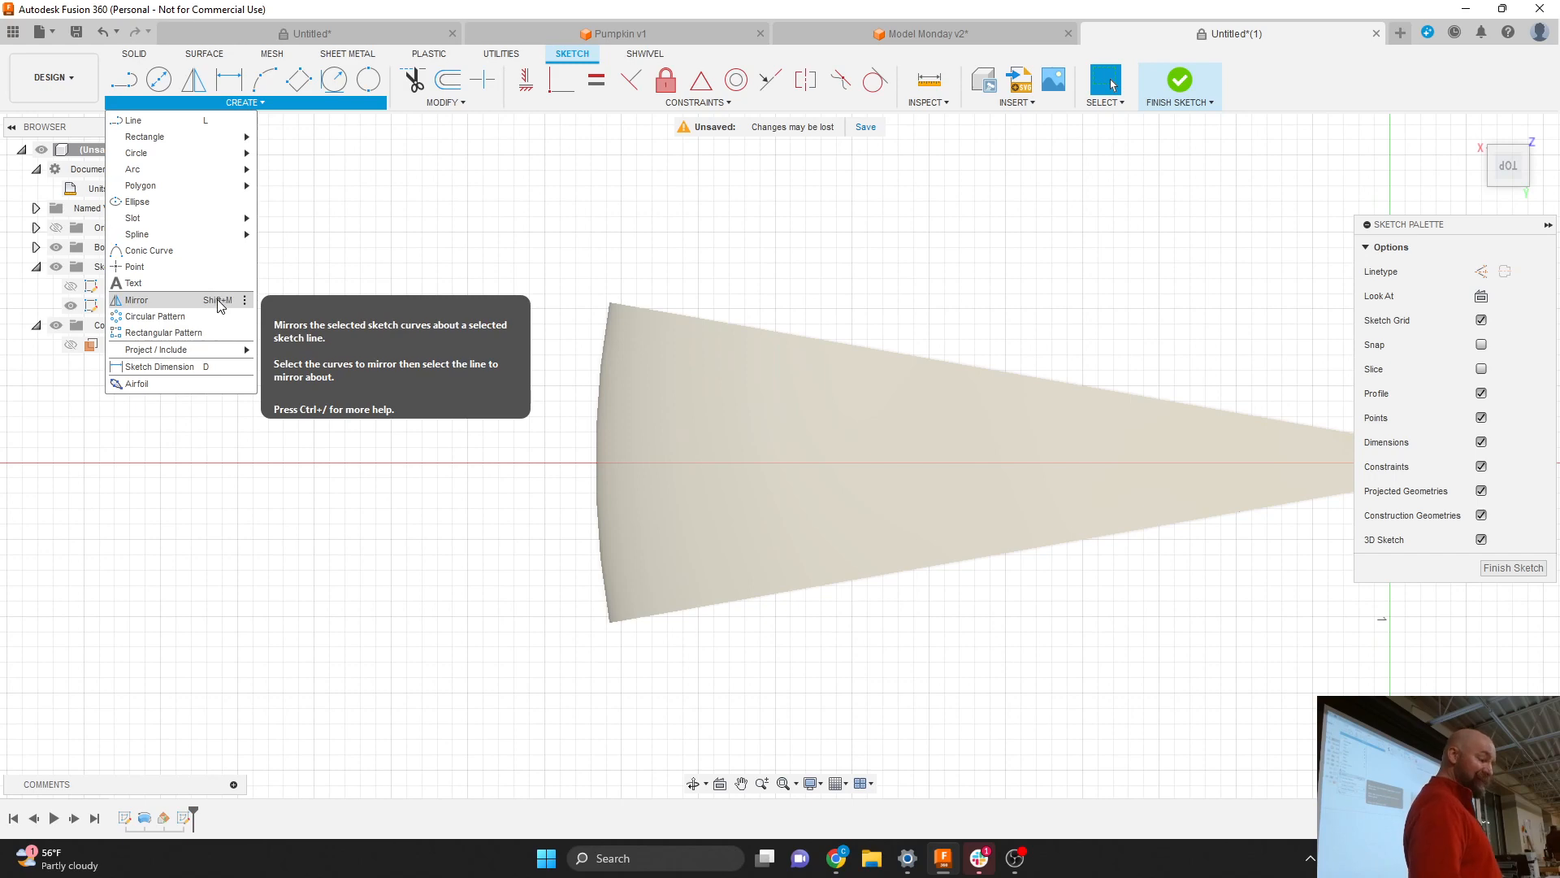
mouse_move(225, 353)
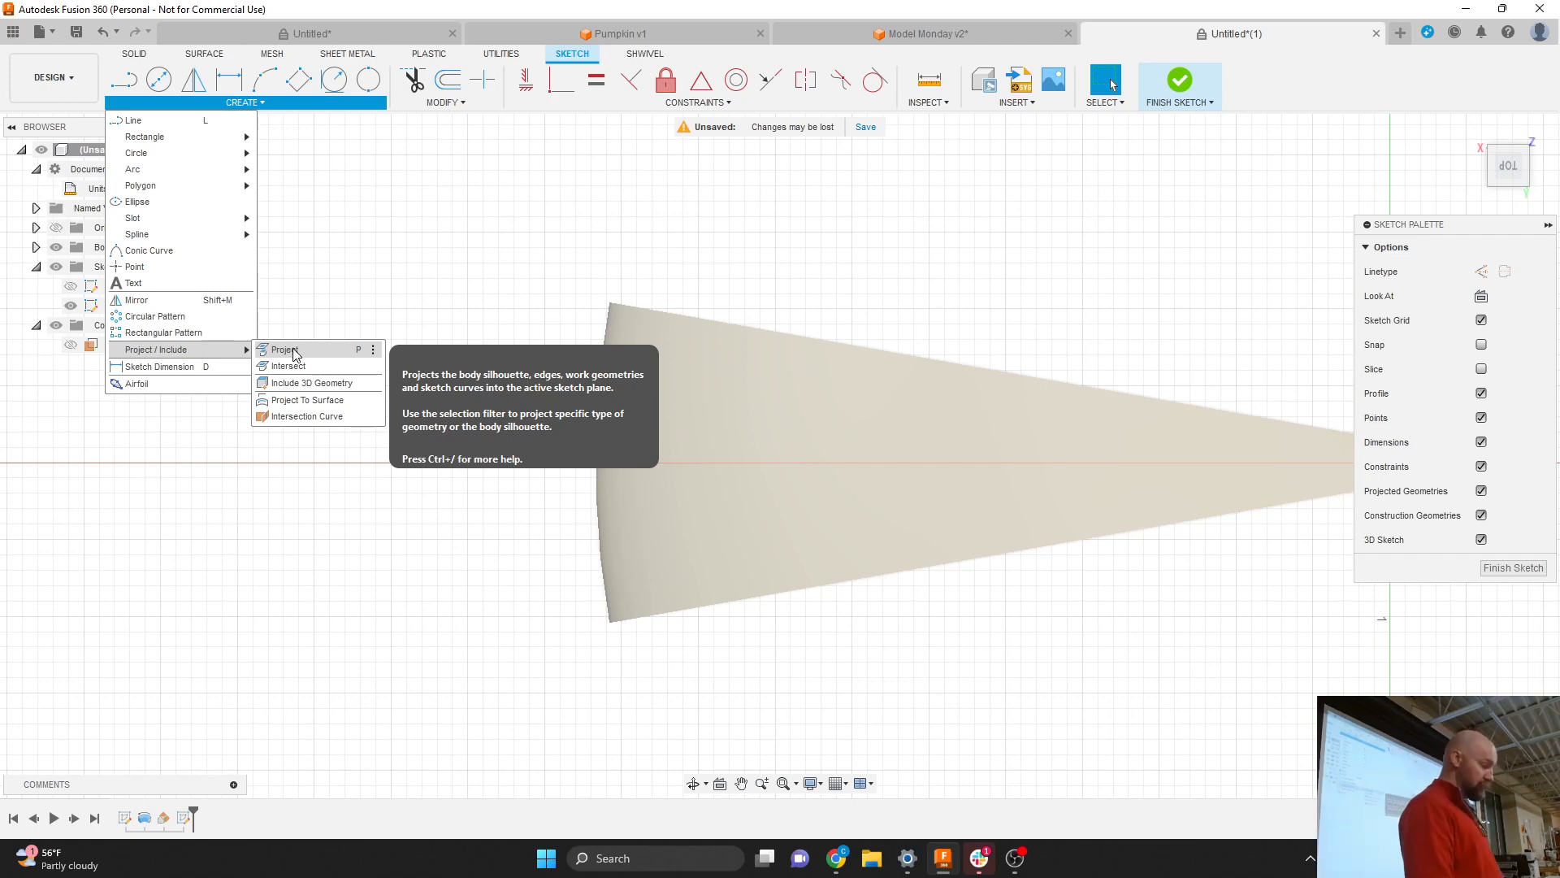
click(294, 352)
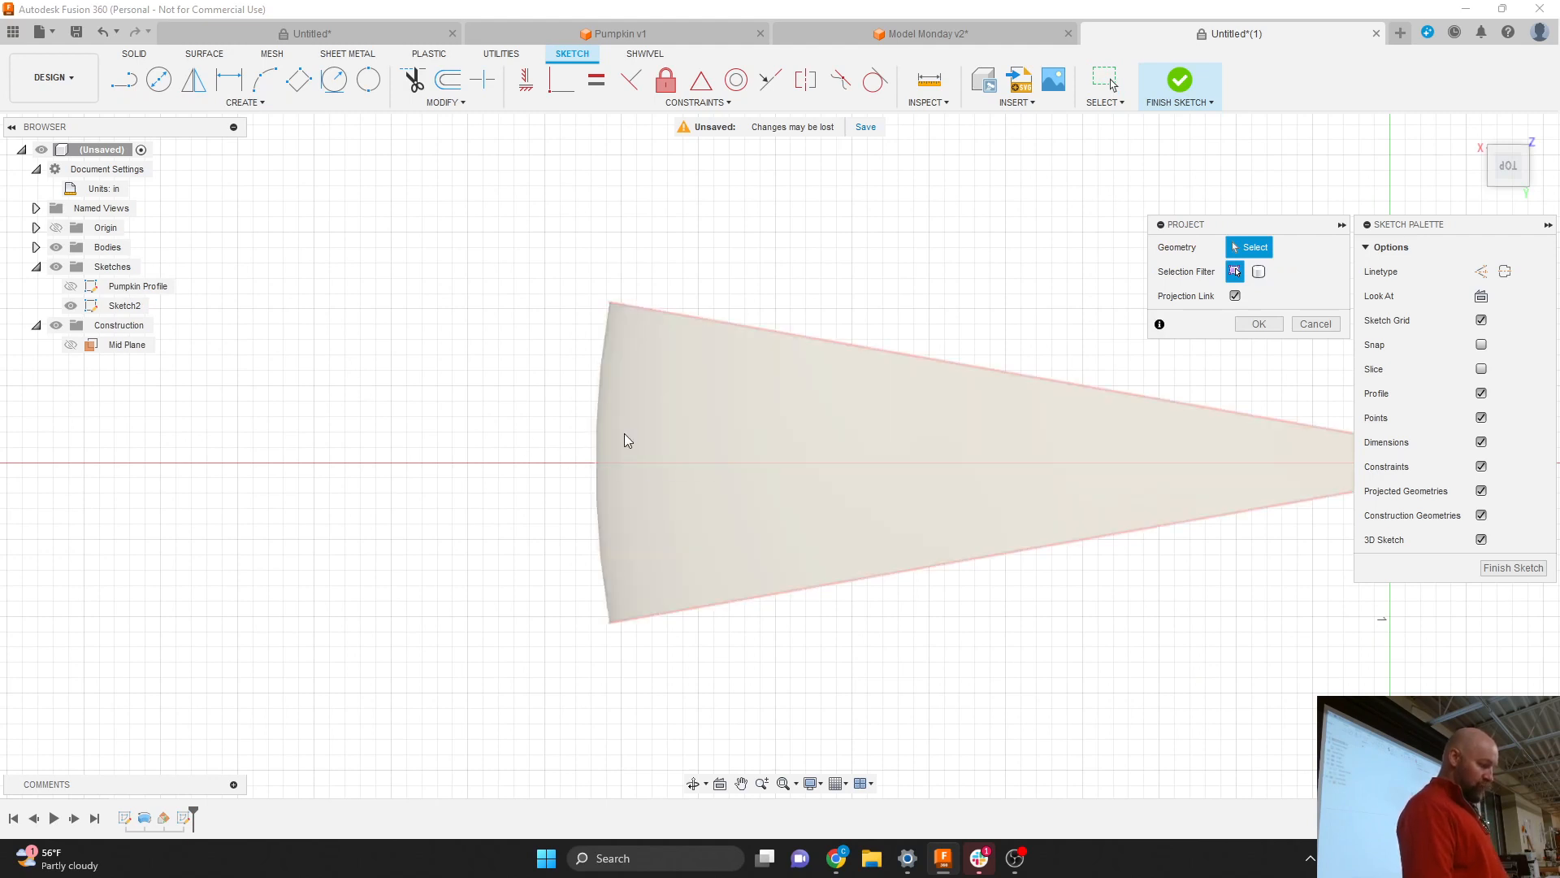
drag(1224, 225, 949, 218)
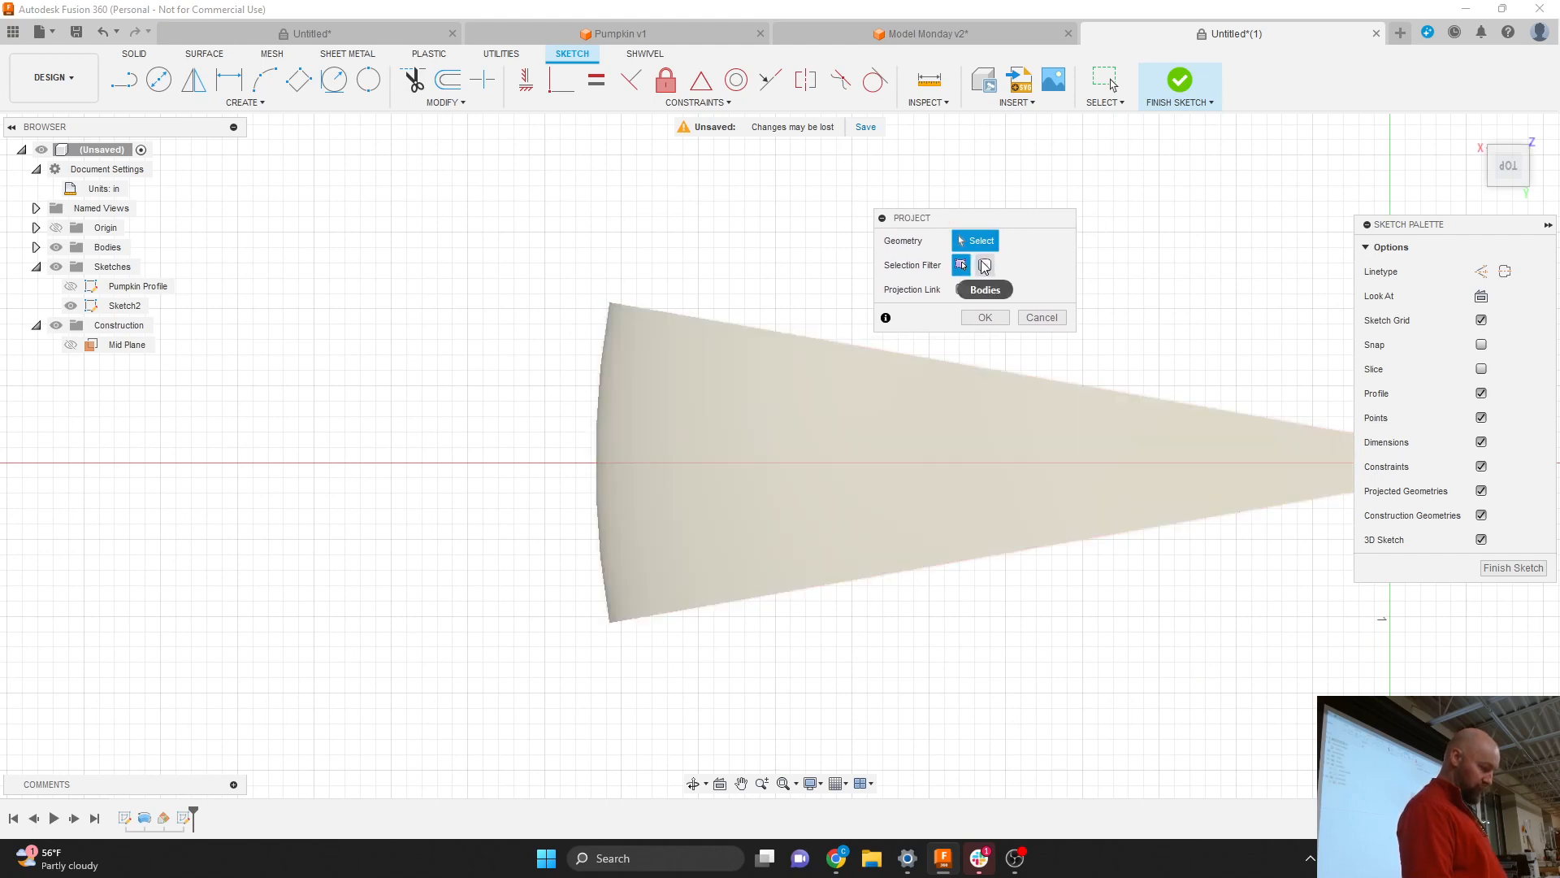
click(985, 265)
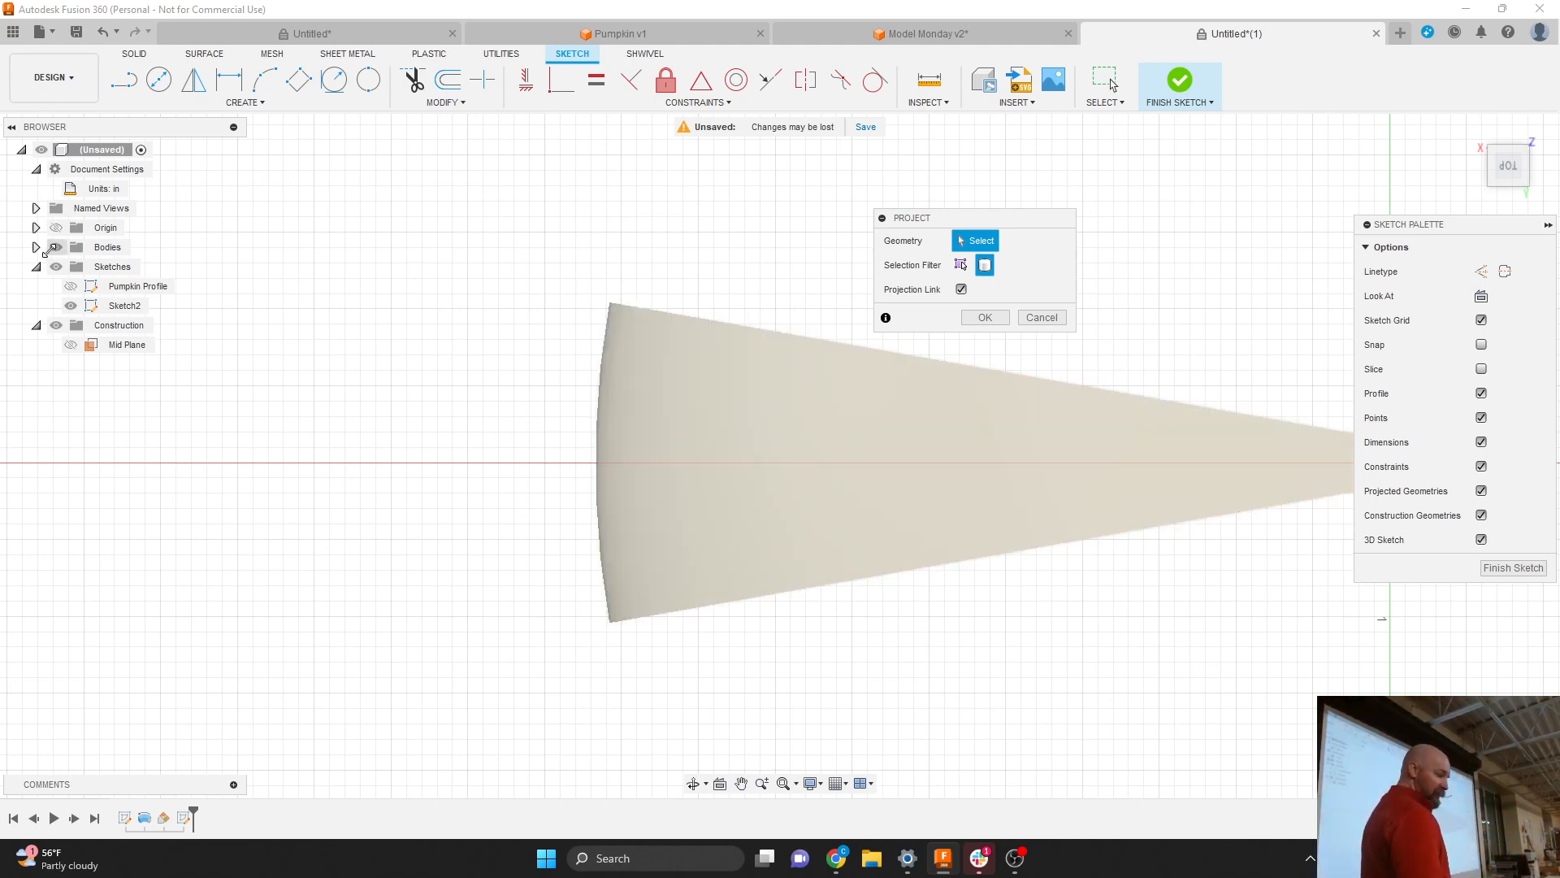
click(35, 247)
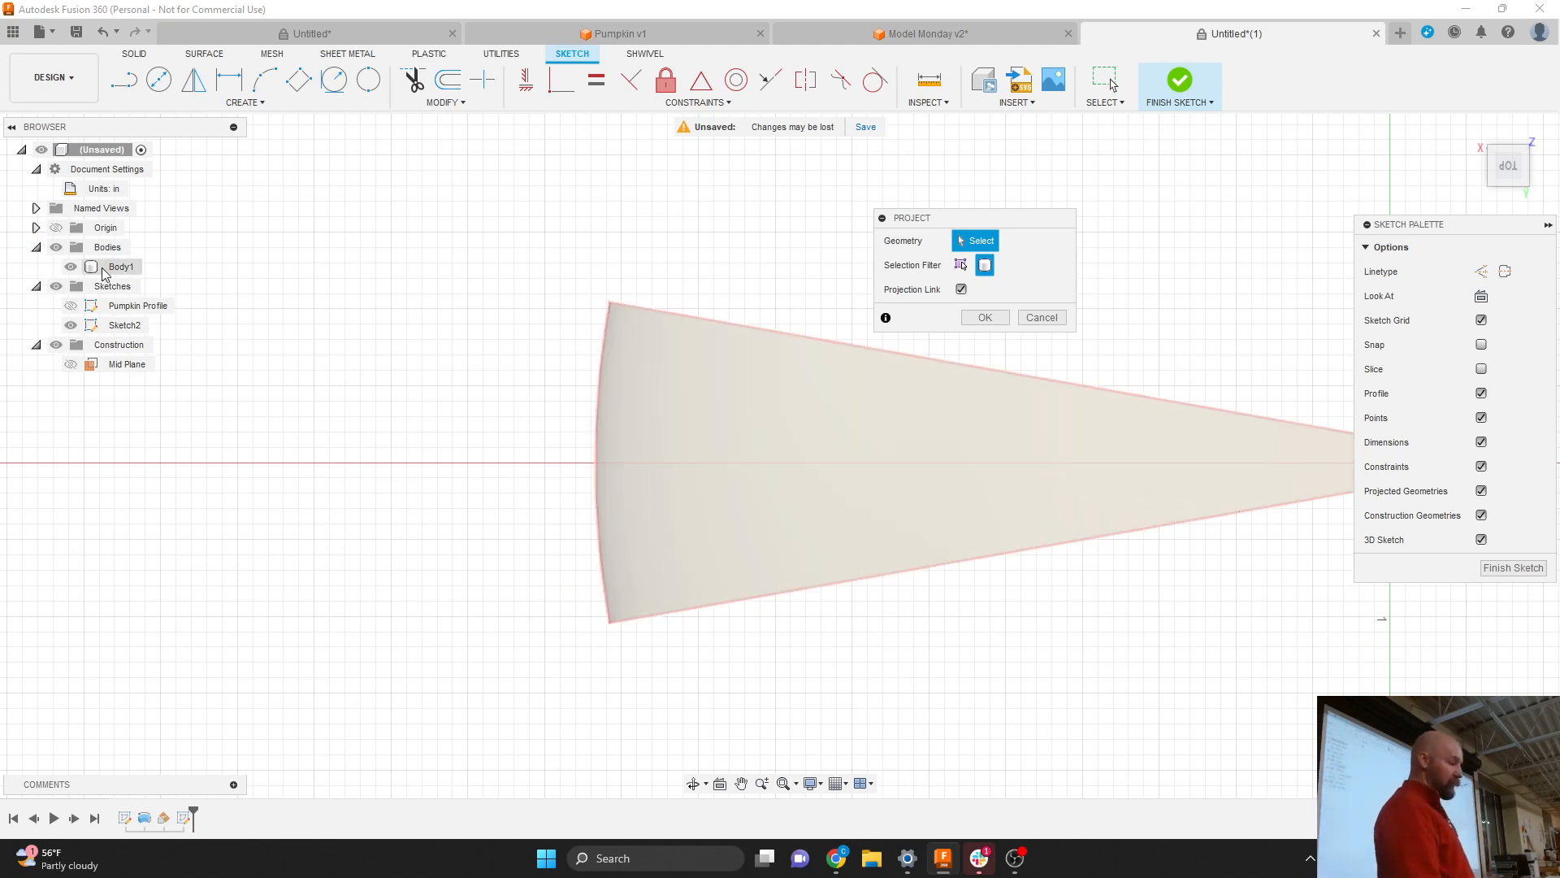
click(119, 268)
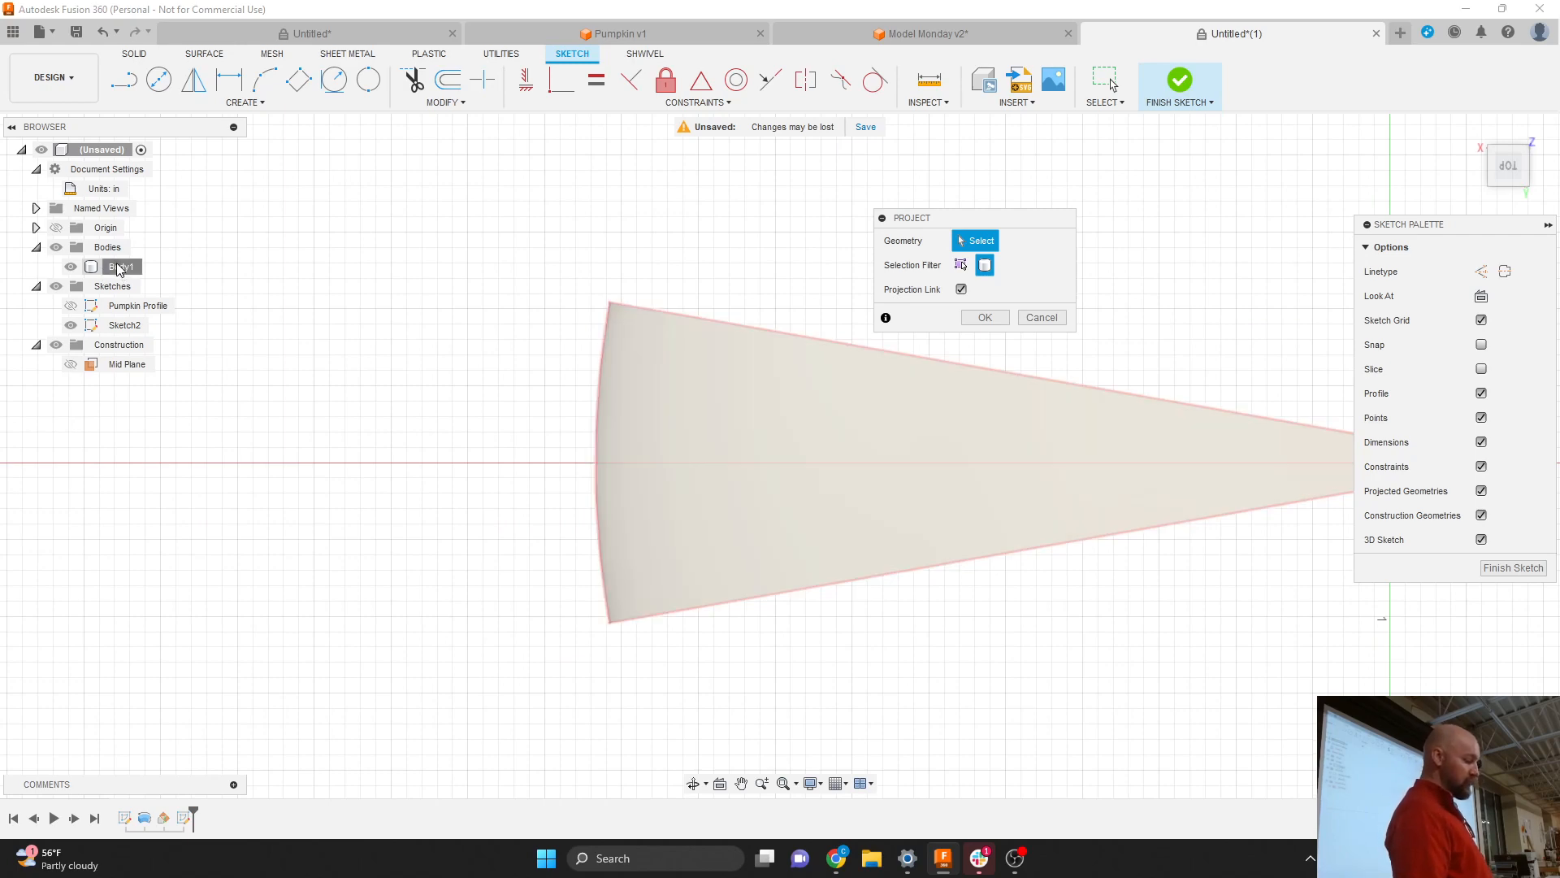
click(119, 268)
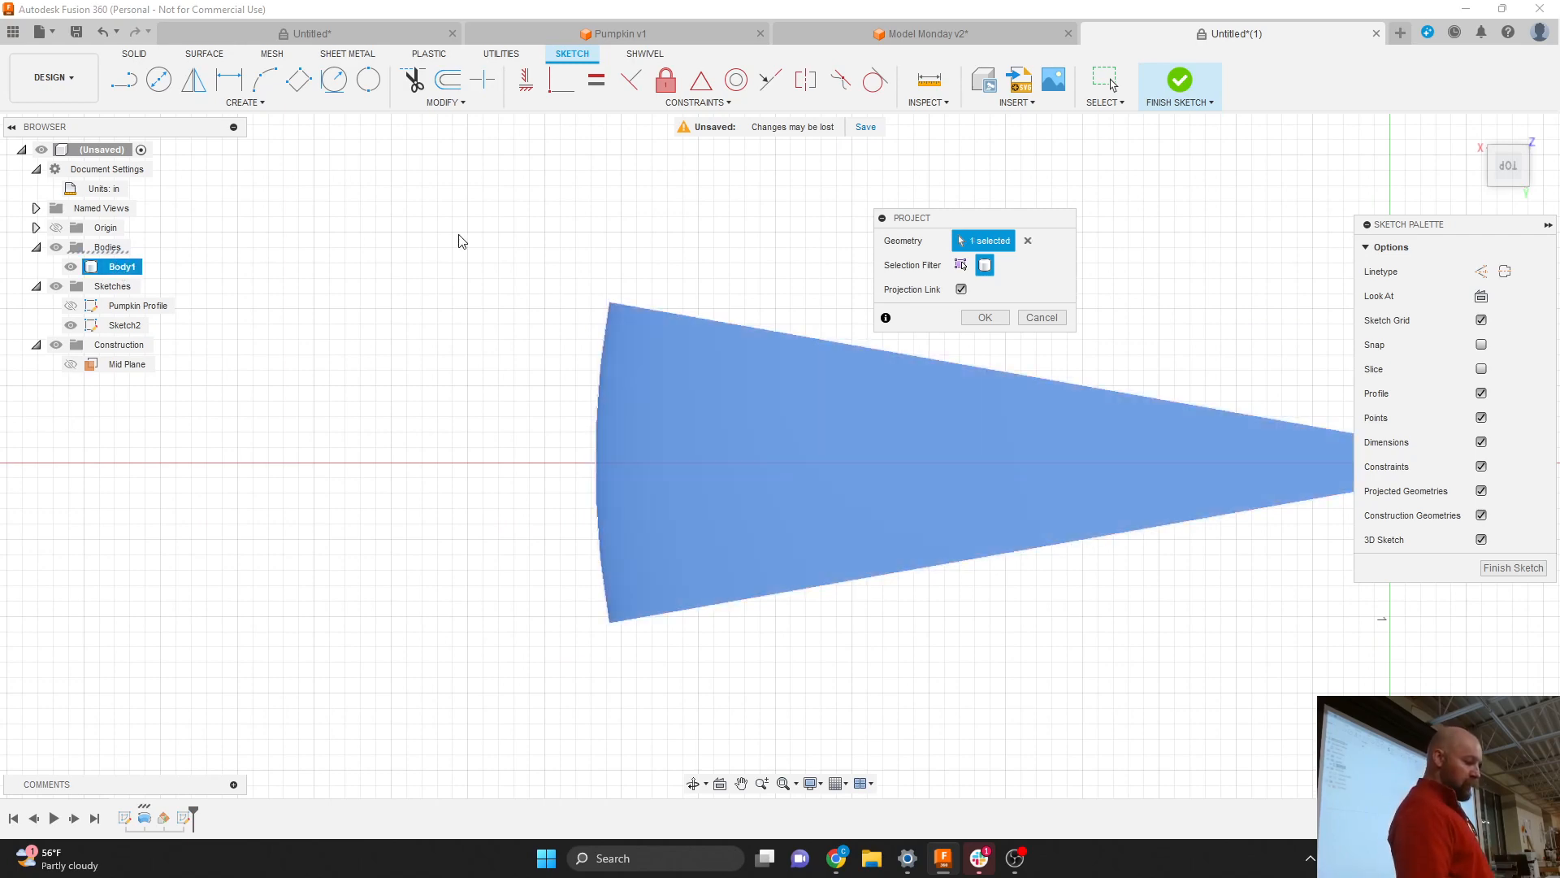
drag(938, 222, 898, 203)
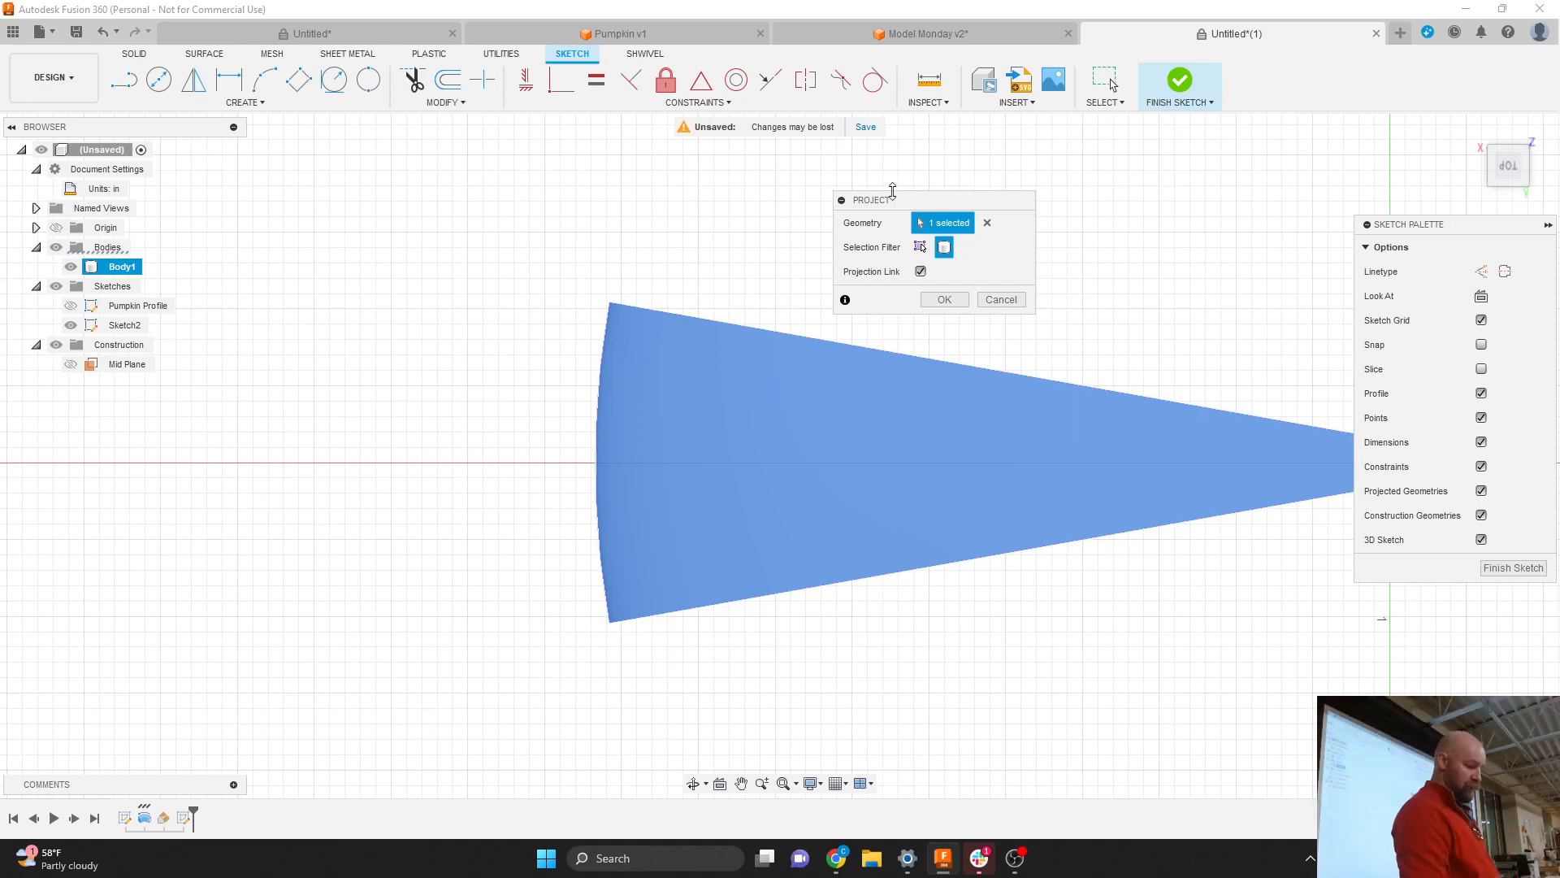
click(941, 300)
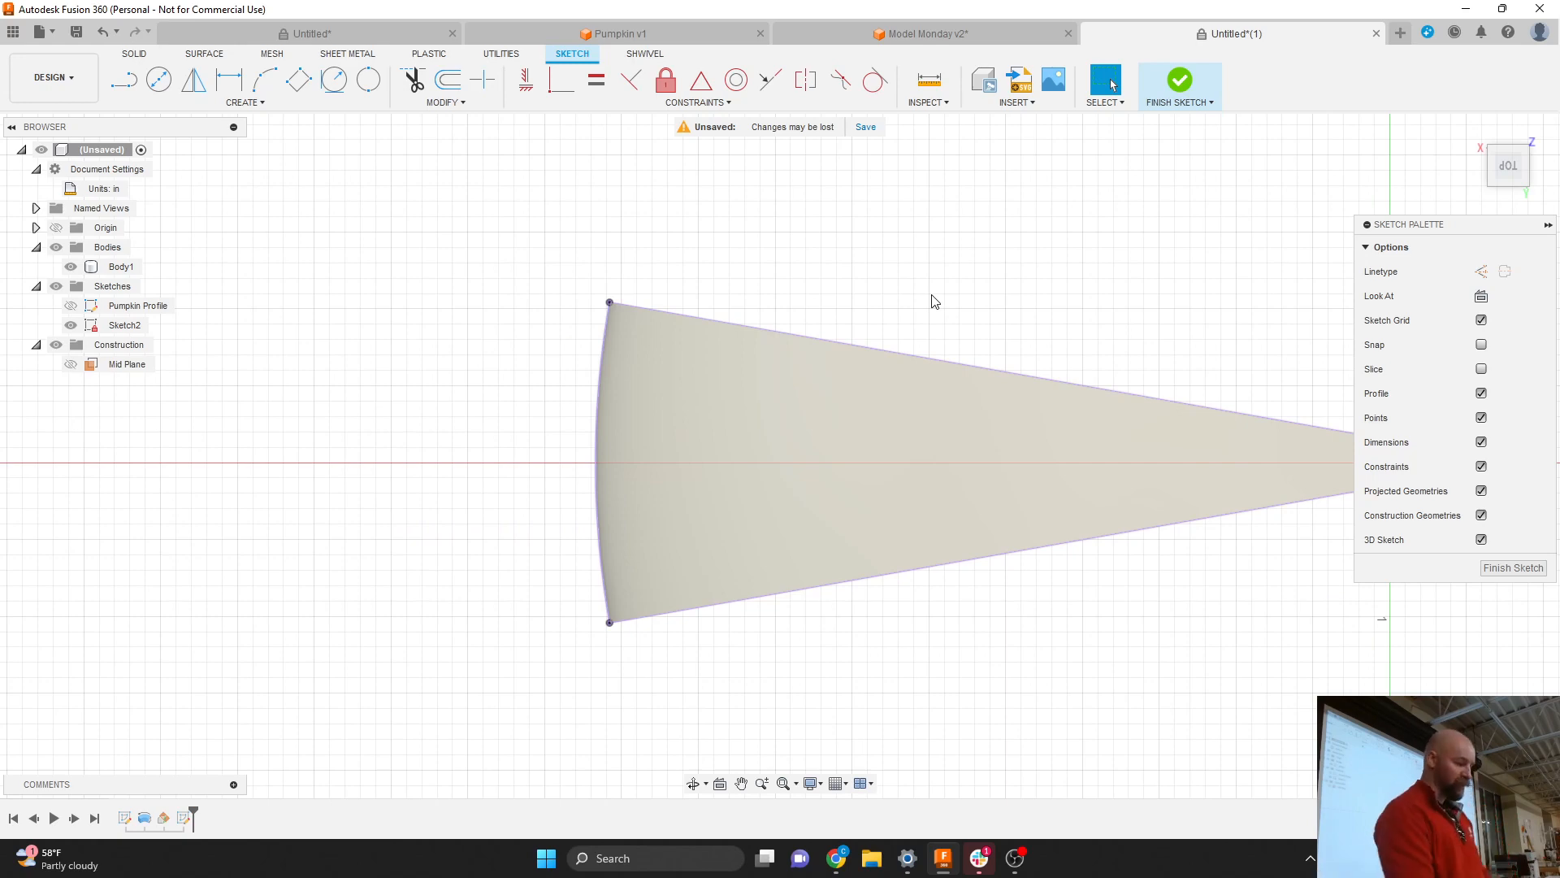
drag(1508, 162, 1557, 136)
scroll(457, 358, down, 3)
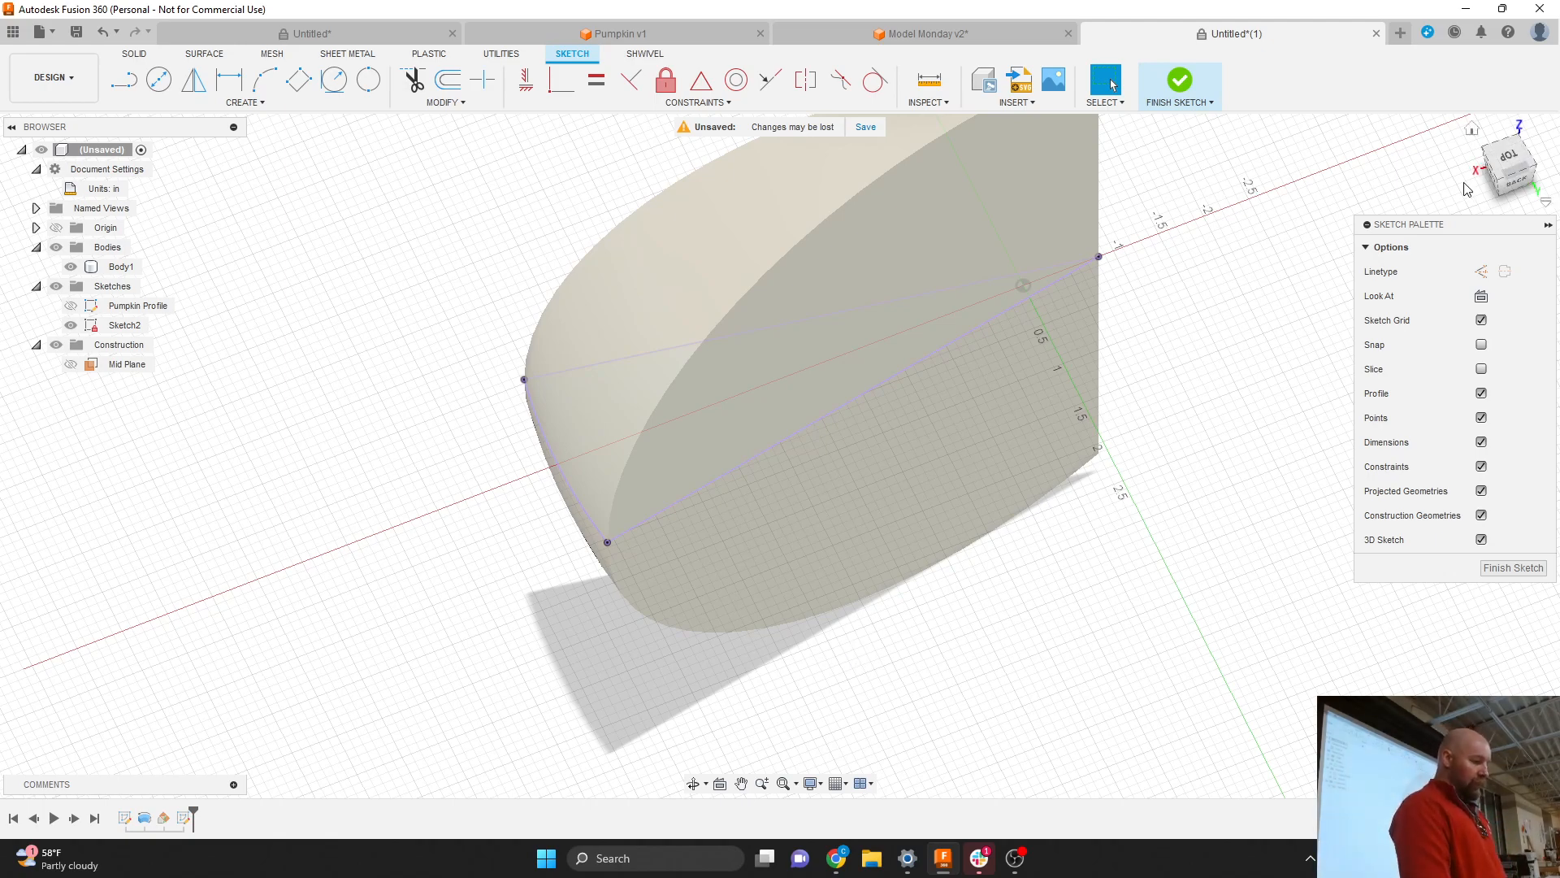
click(1512, 165)
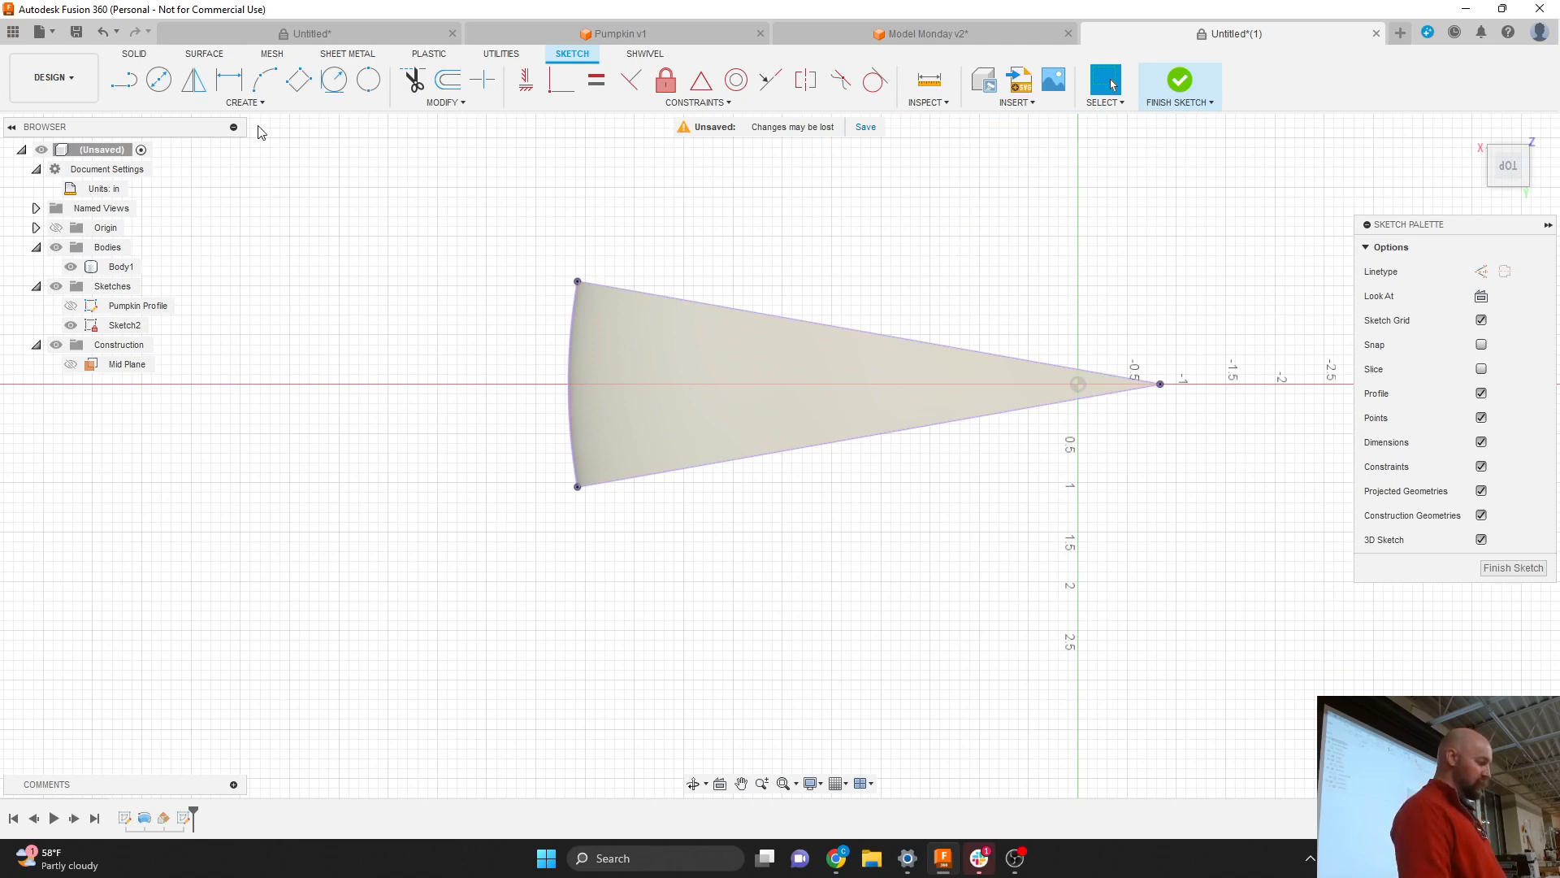
Draw a three-point arc bulging outward between the projected outline's two outer corners, about 2.085 in apart, with its midpoint on the horizontal axis.
click(246, 103)
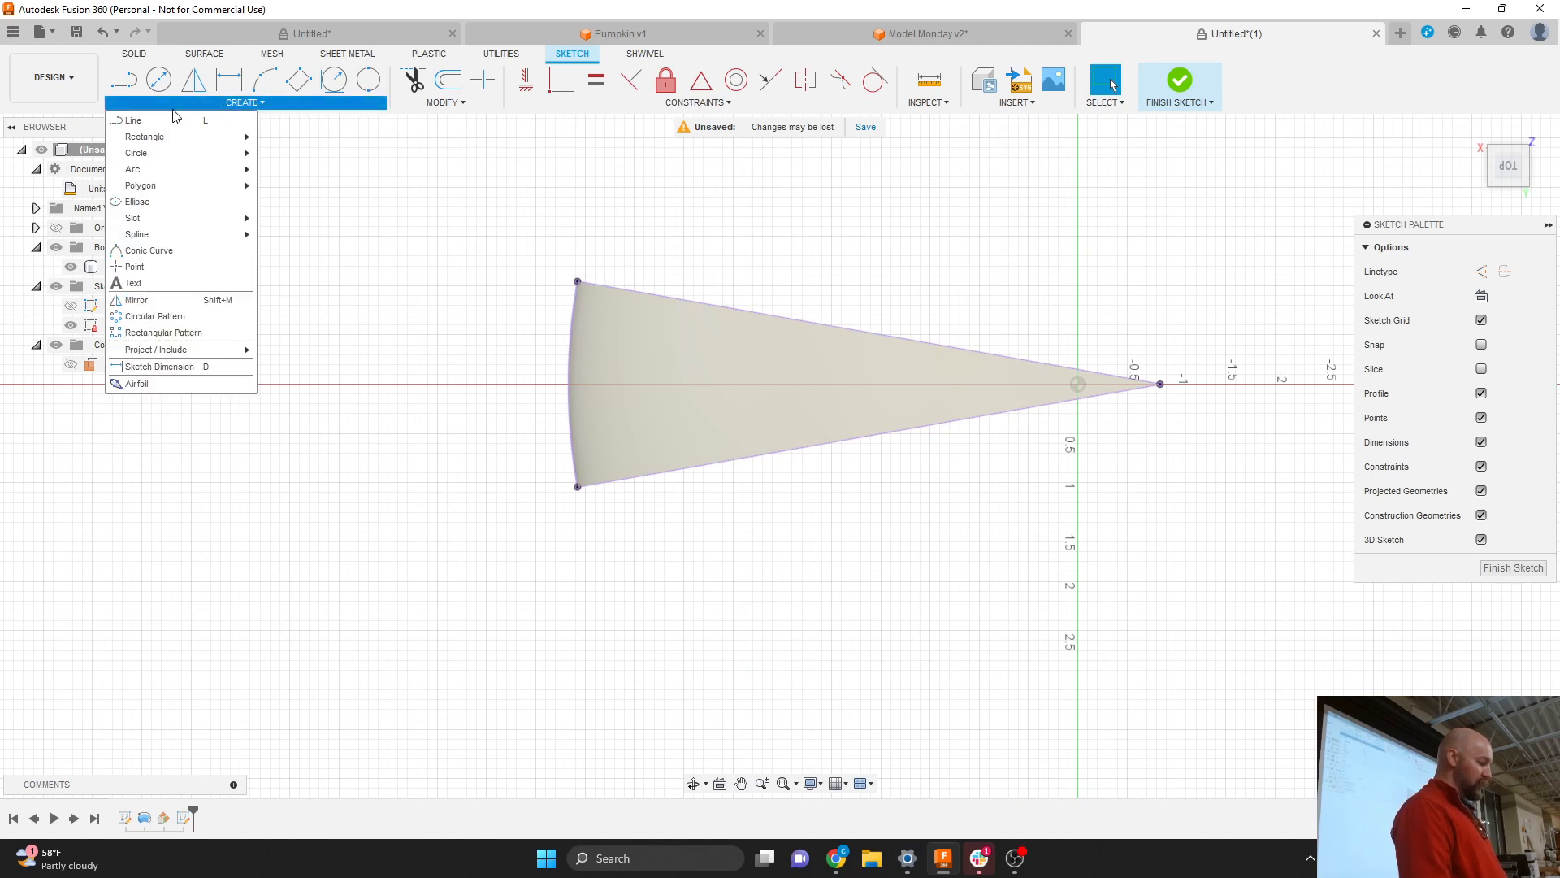
mouse_move(169, 171)
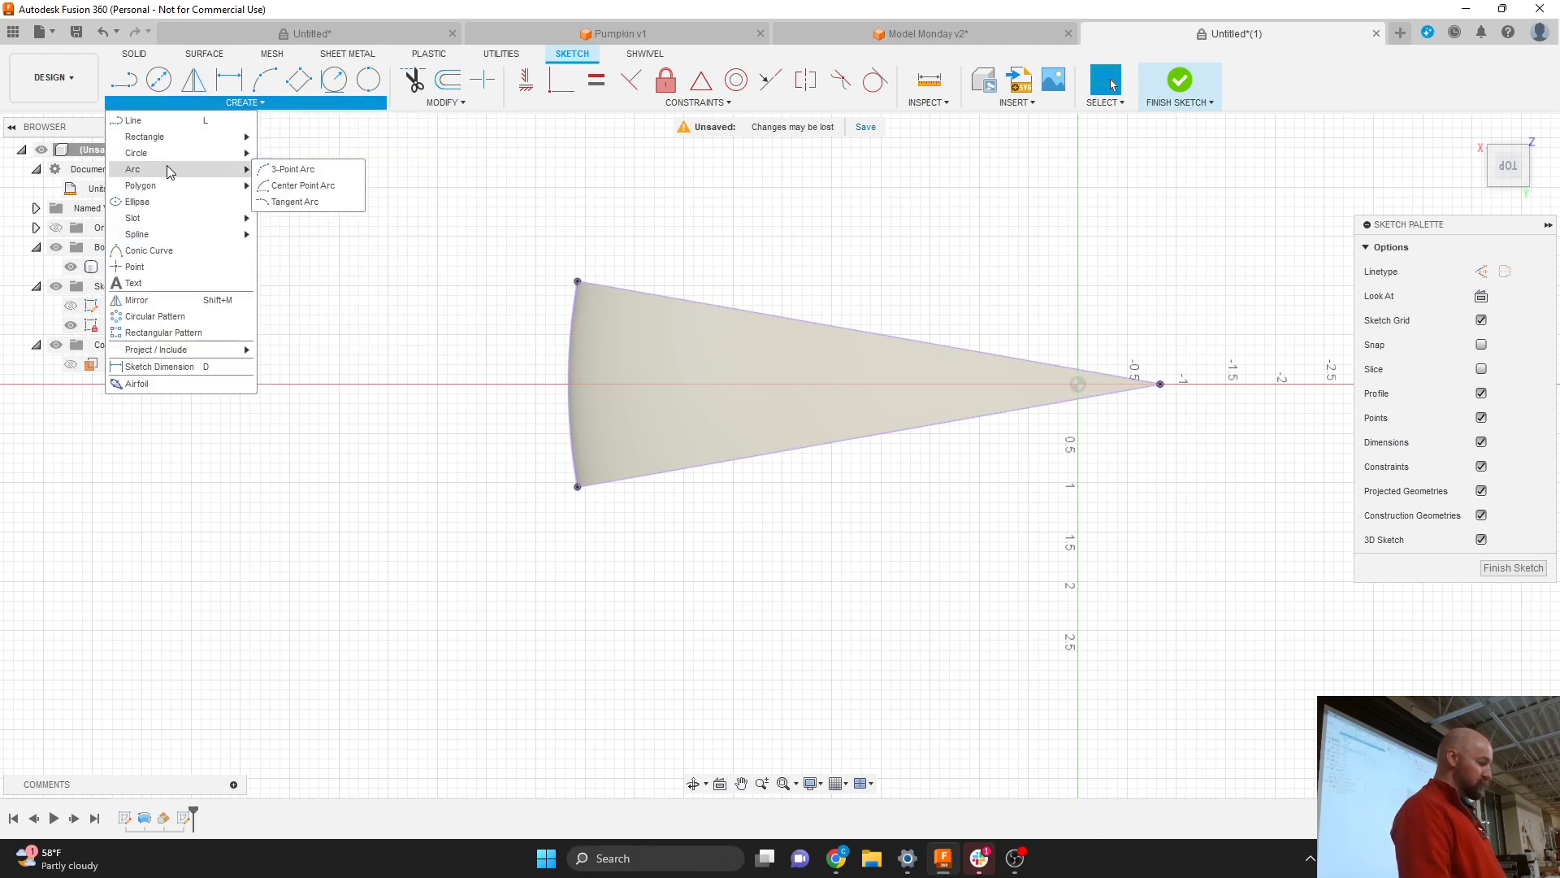
click(293, 170)
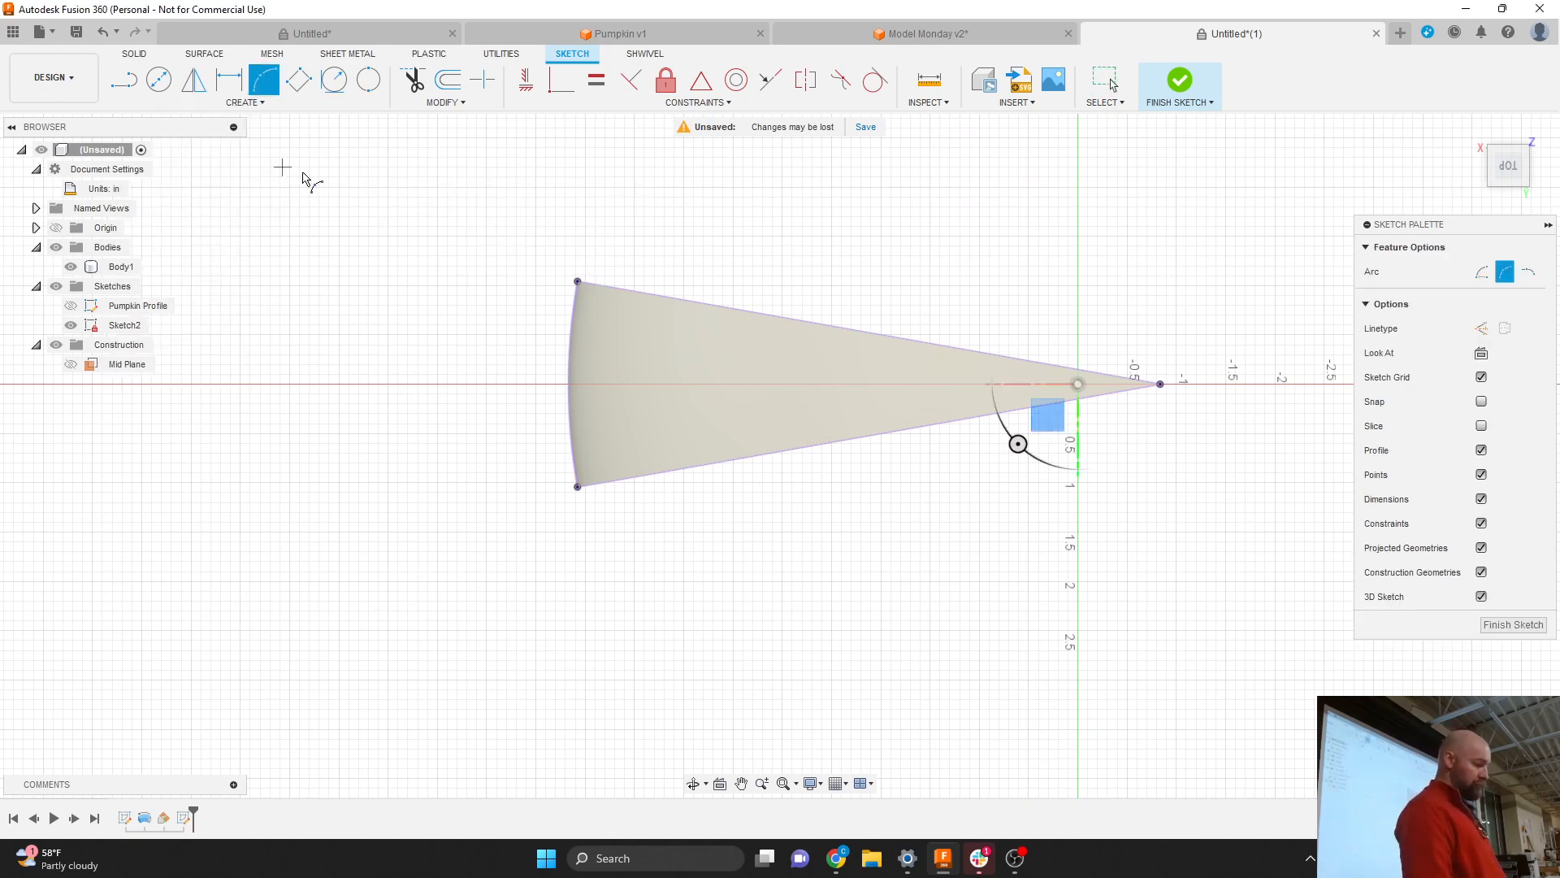
click(577, 283)
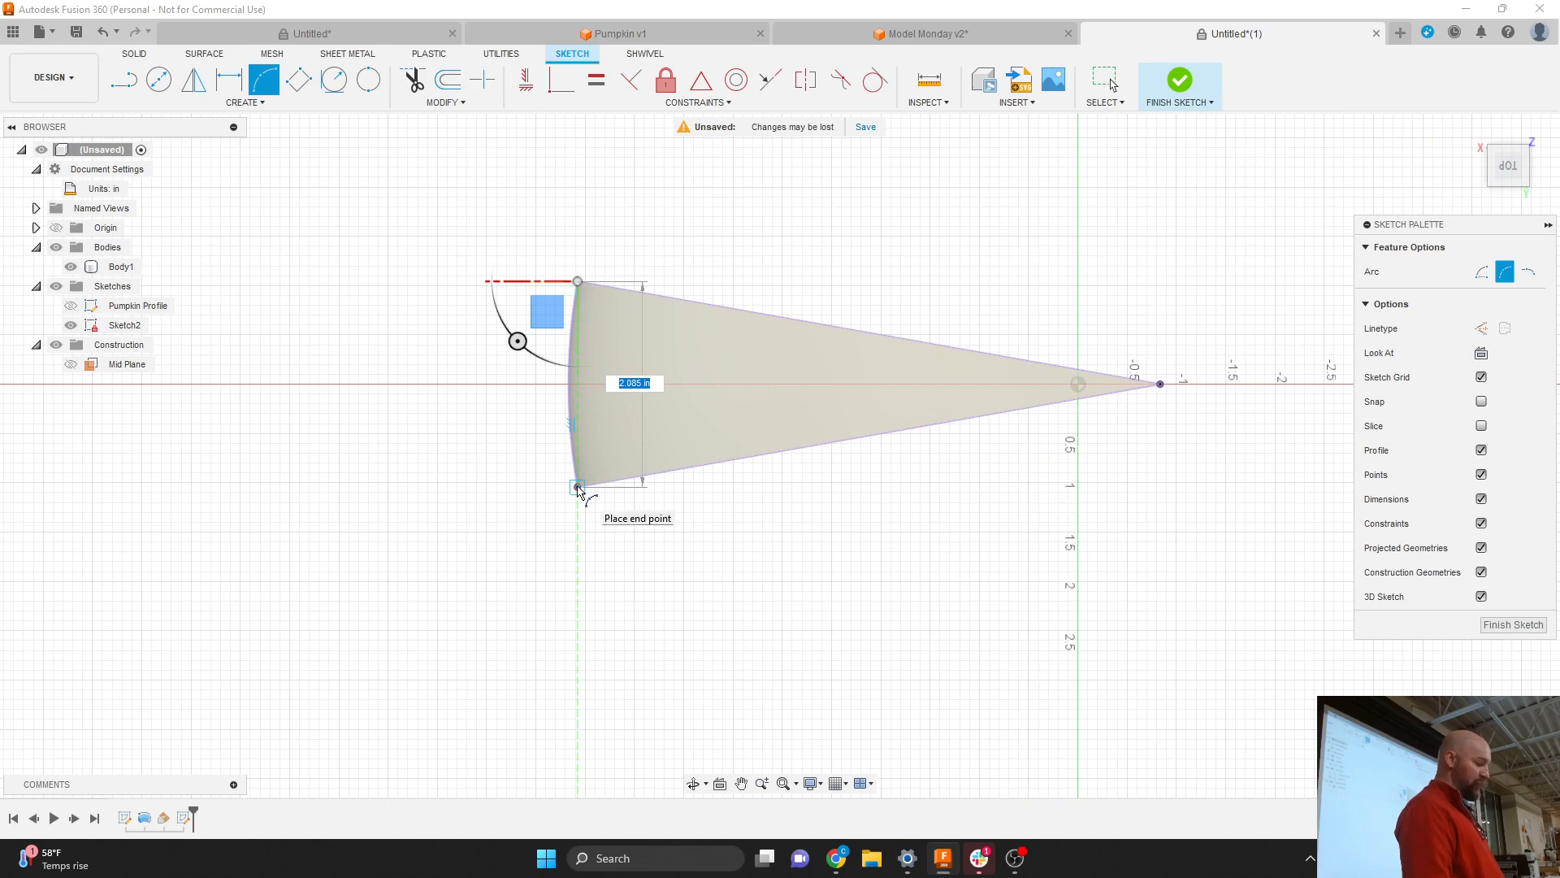
click(578, 487)
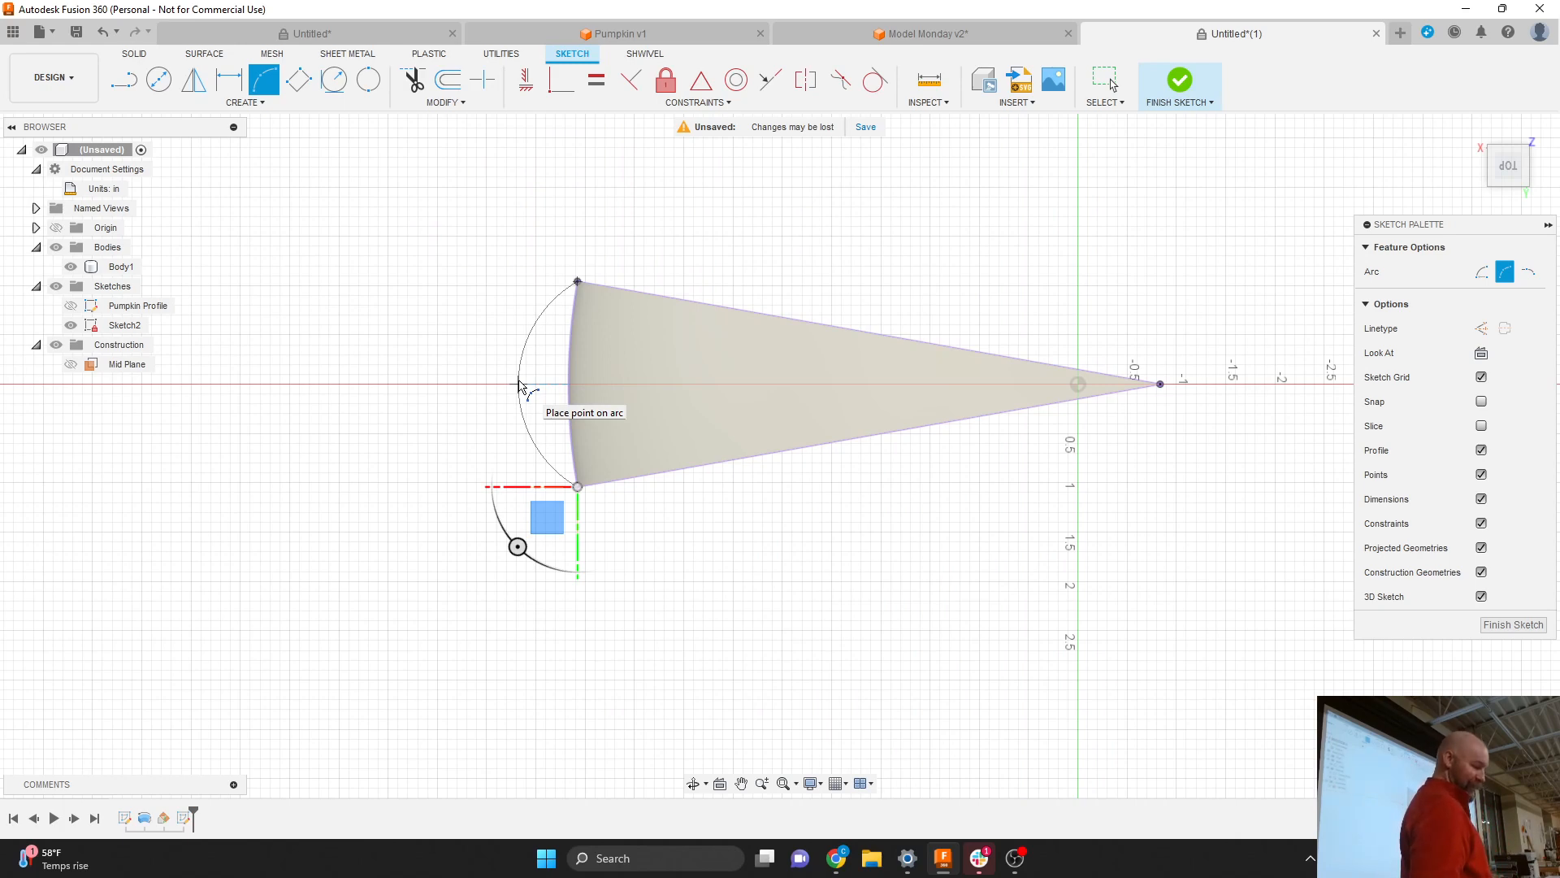
click(520, 383)
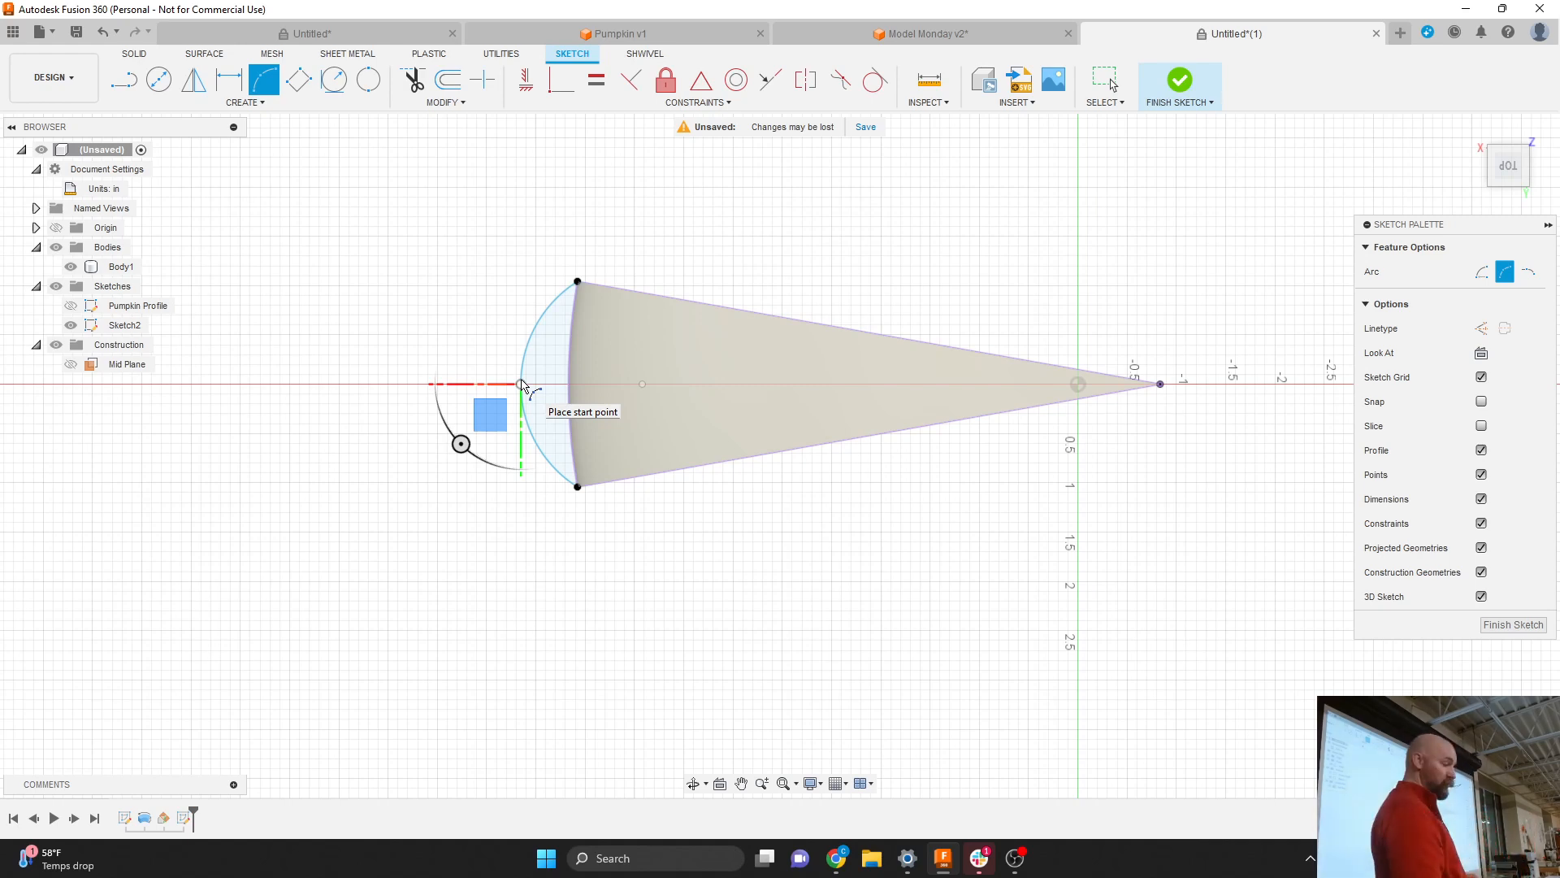
key(Escape)
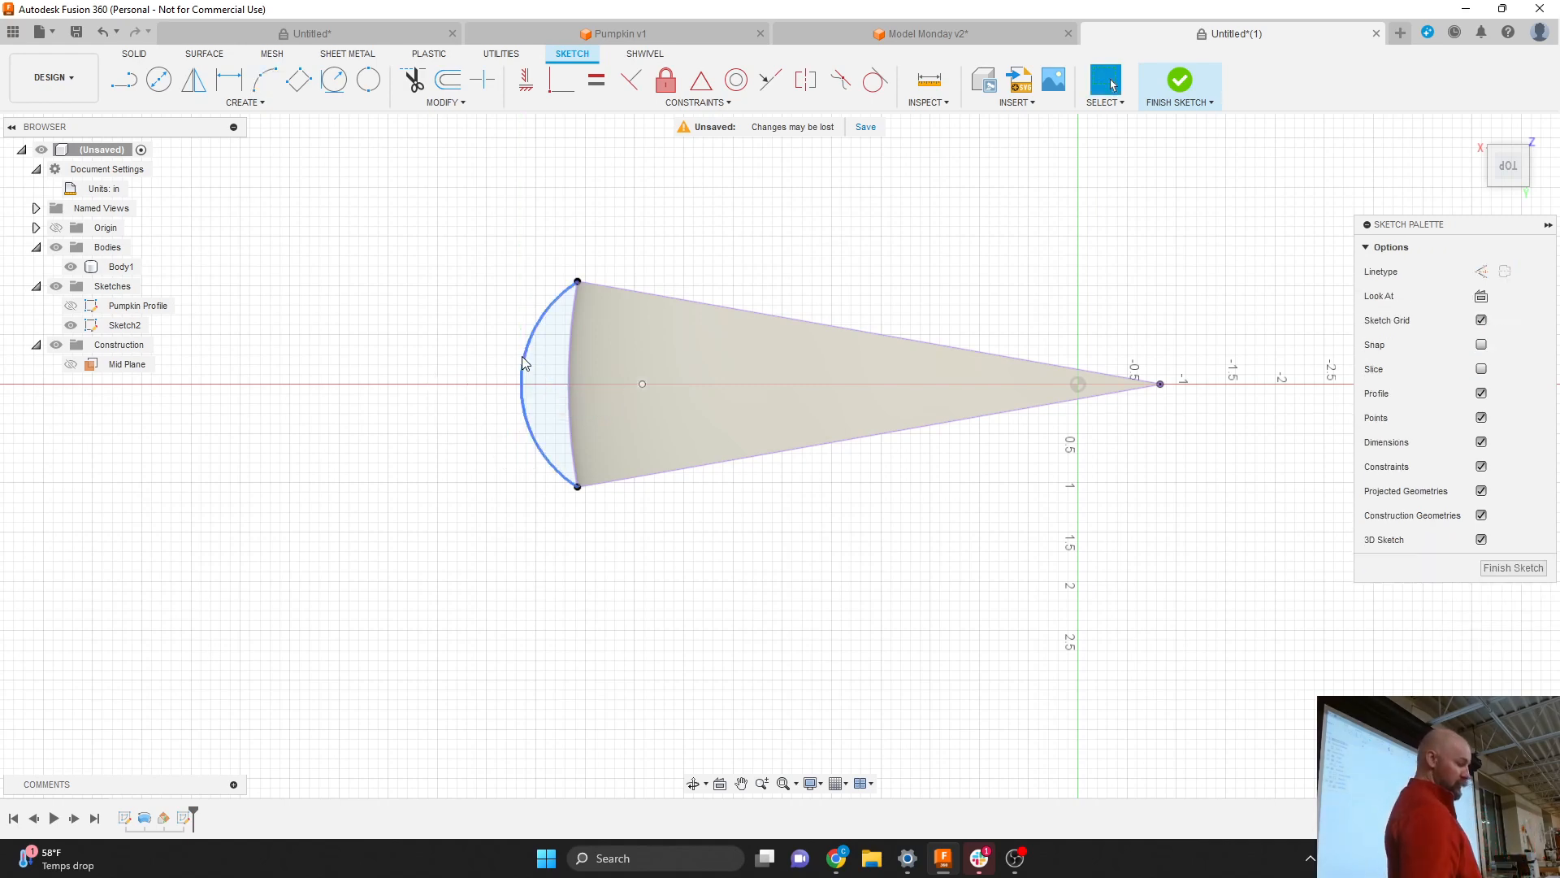
Adjust the arc freehand to bulge slightly farther beyond the wedge's outer edge, and finish the sketch.
drag(524, 364, 536, 364)
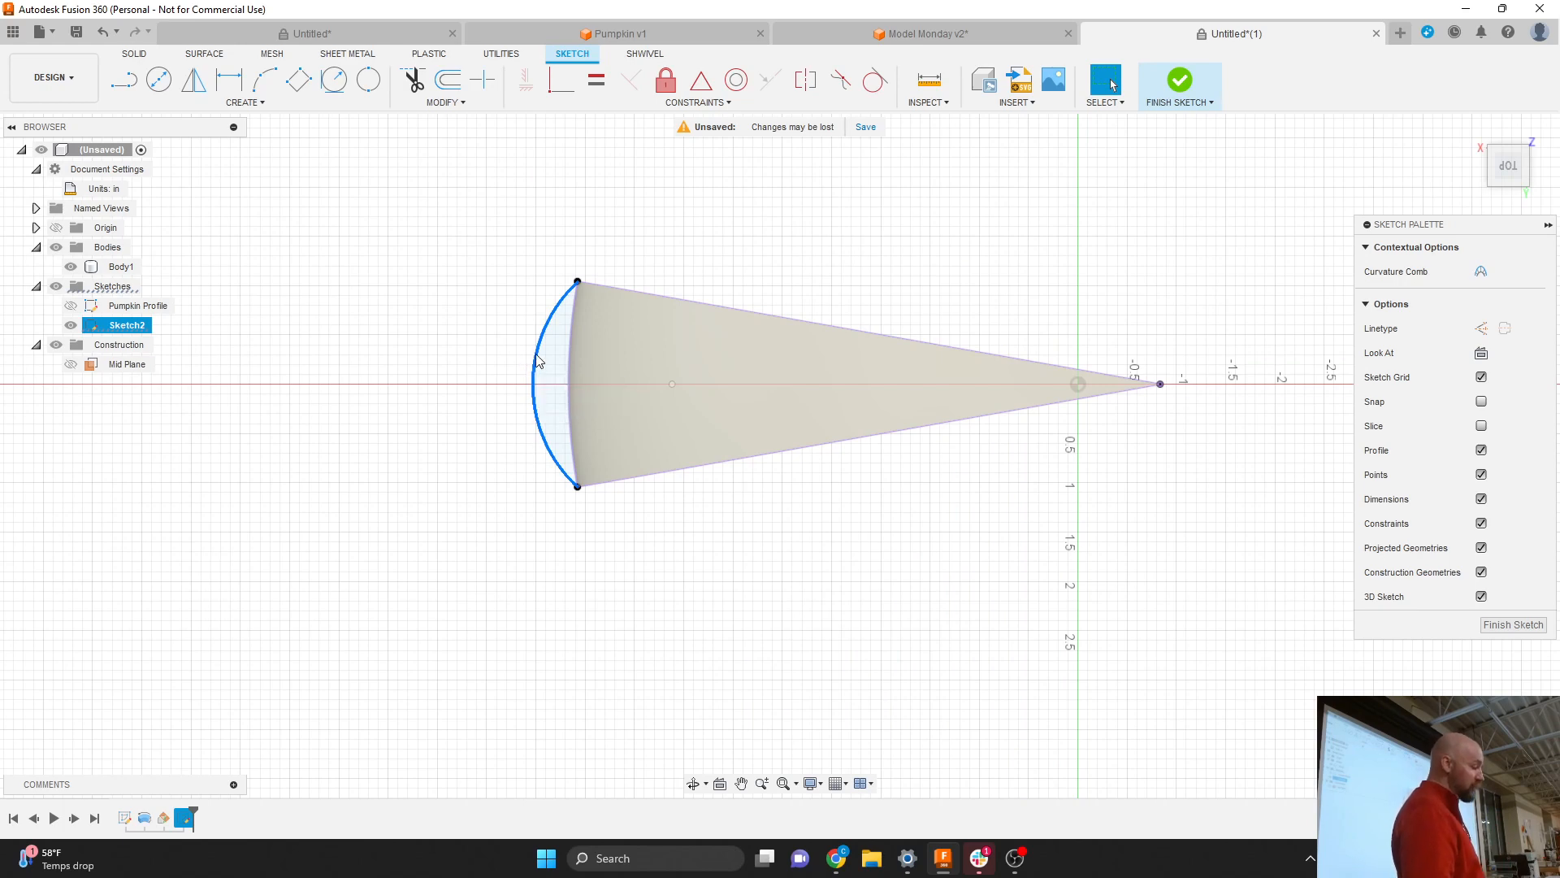
drag(537, 360, 524, 359)
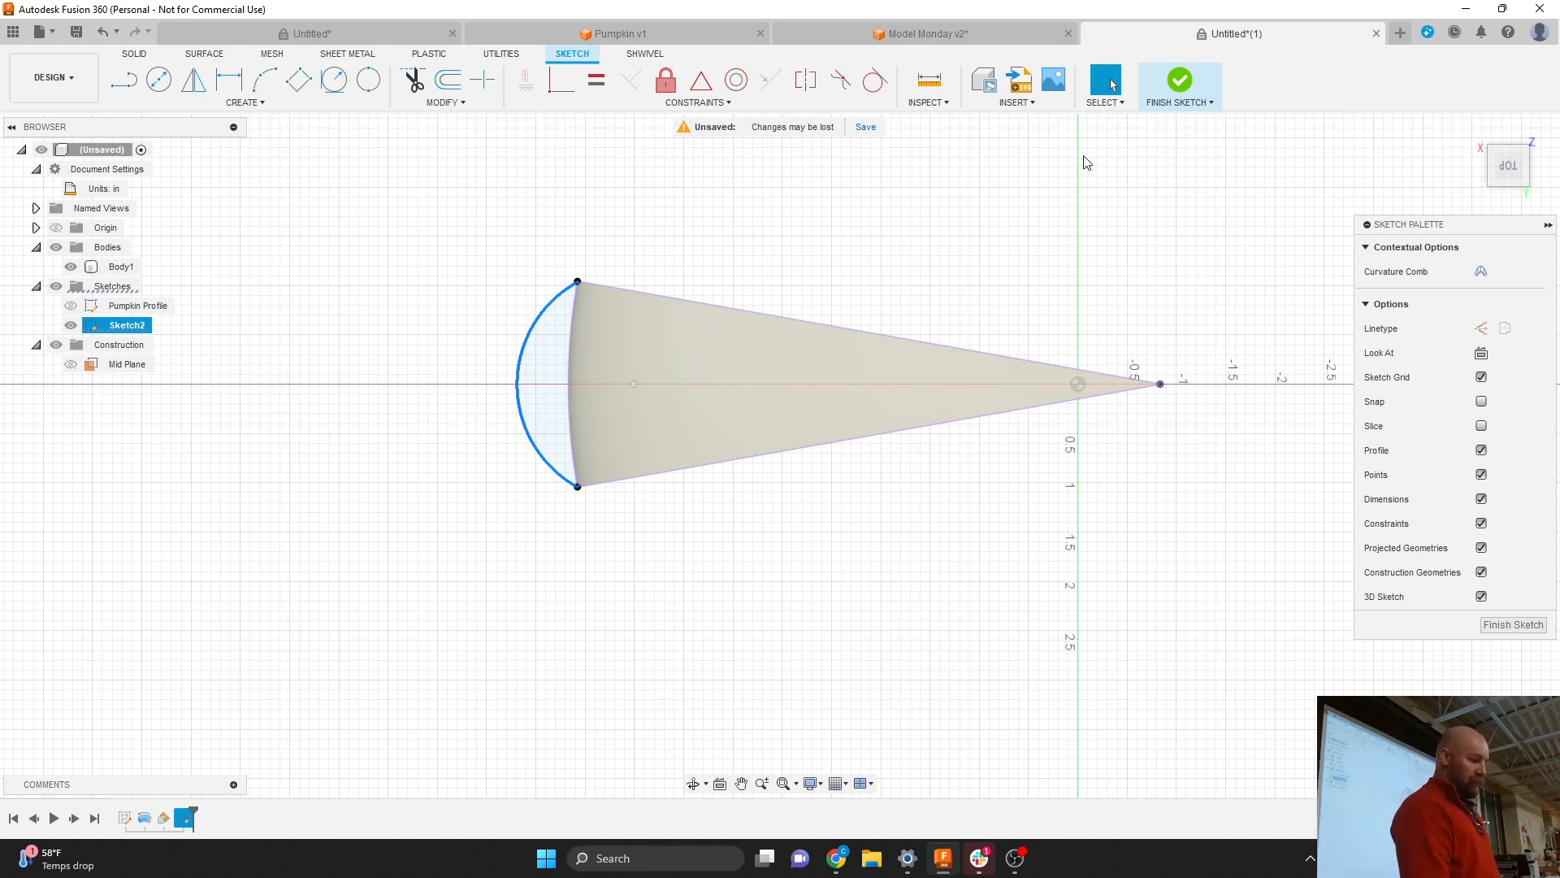
click(1180, 83)
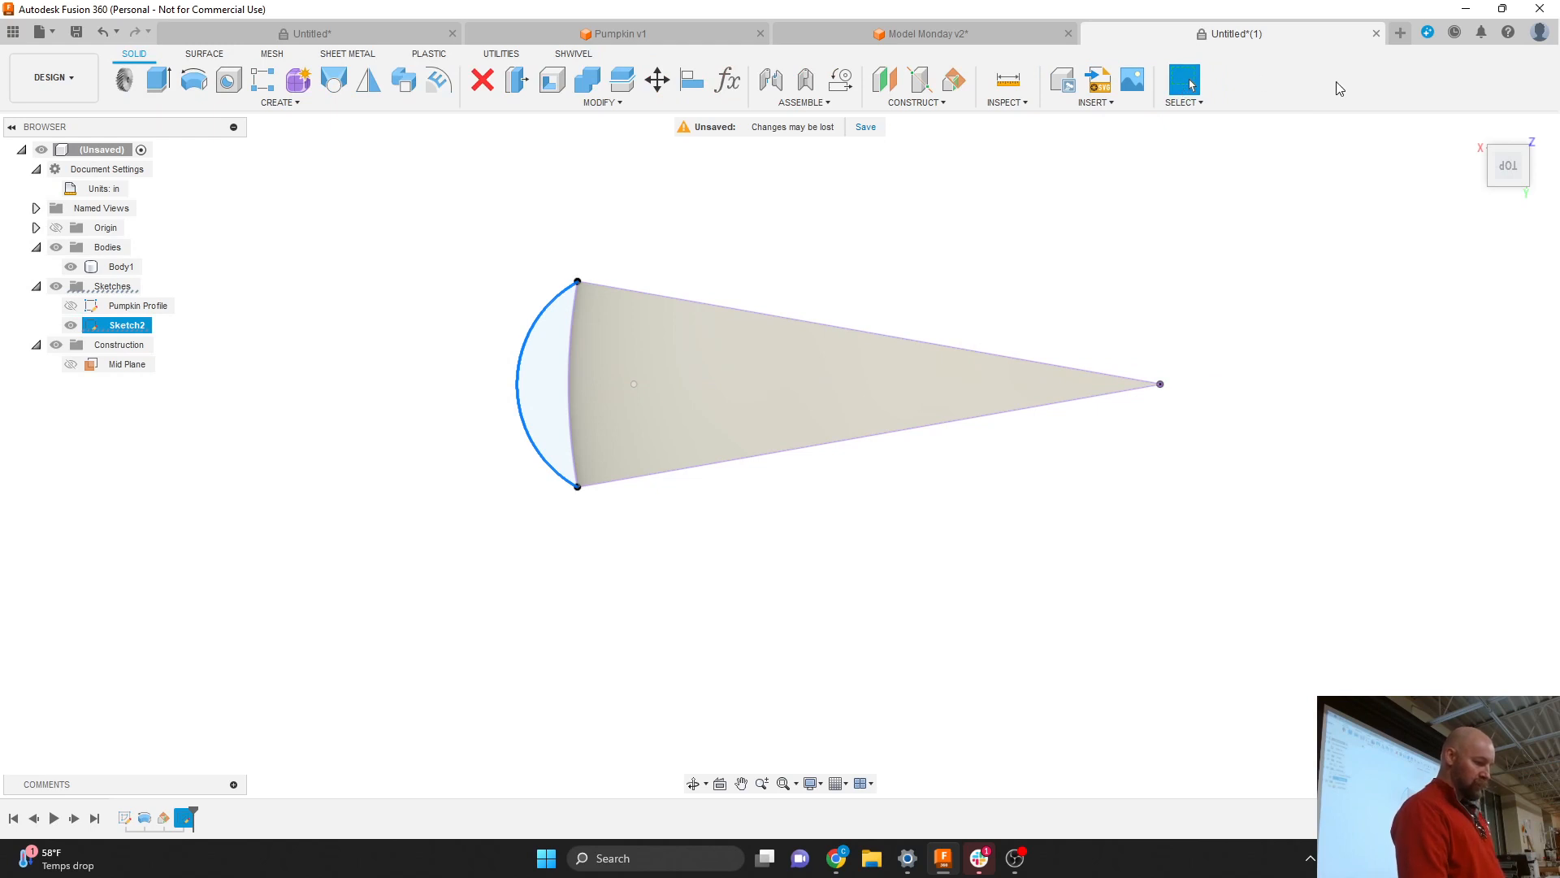
mouse_move(1516, 182)
mouse_down()
mouse_move(1523, 143)
mouse_move(1515, 170)
mouse_up()
scroll(1241, 661, down, 3)
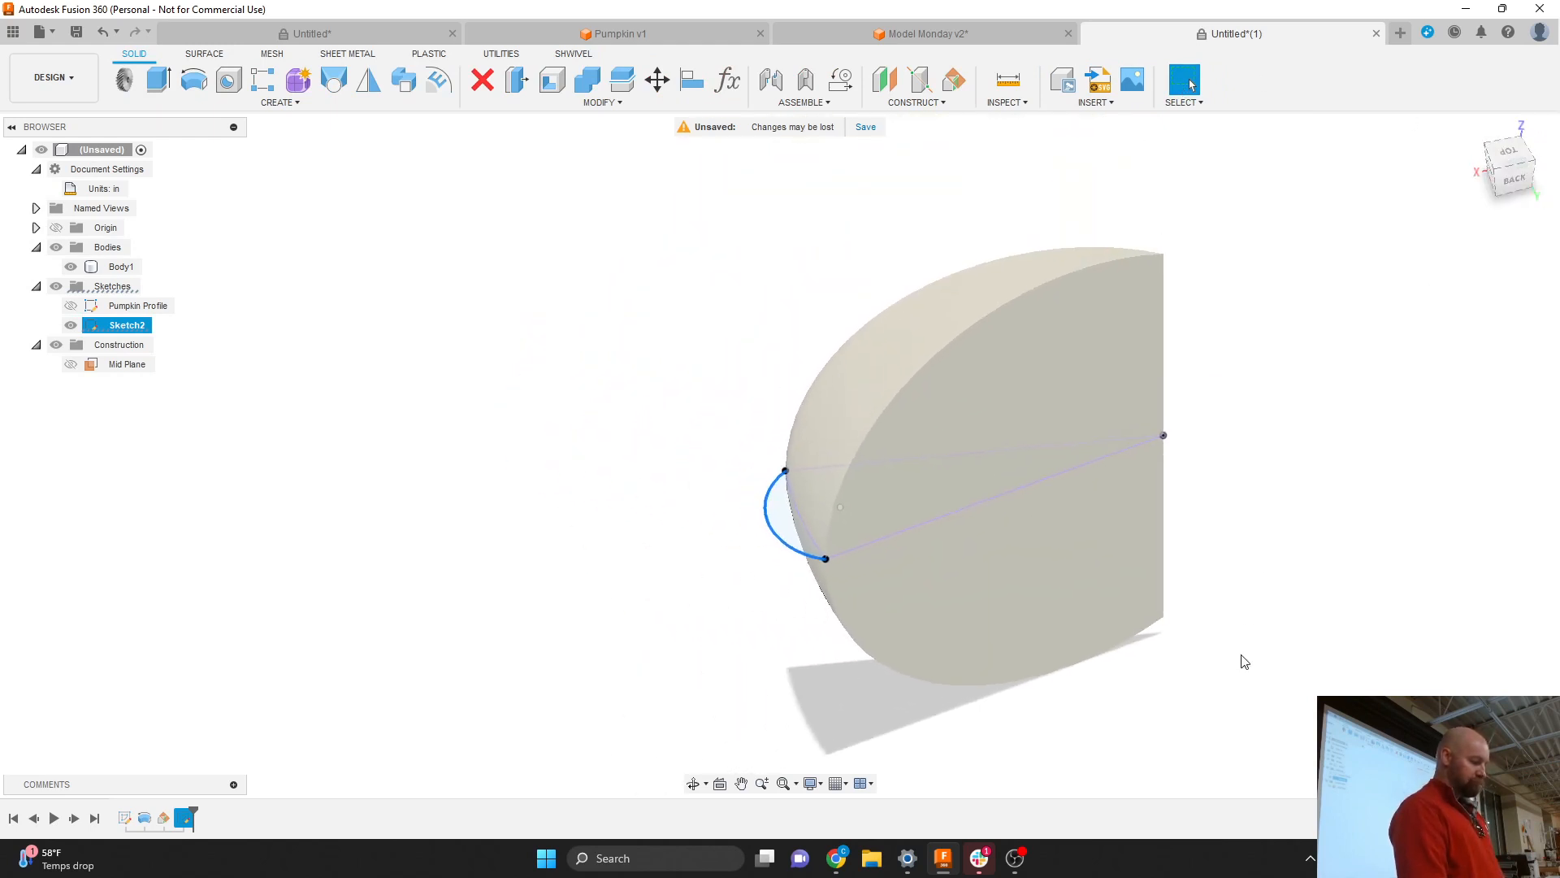
scroll(1184, 608, up, 1)
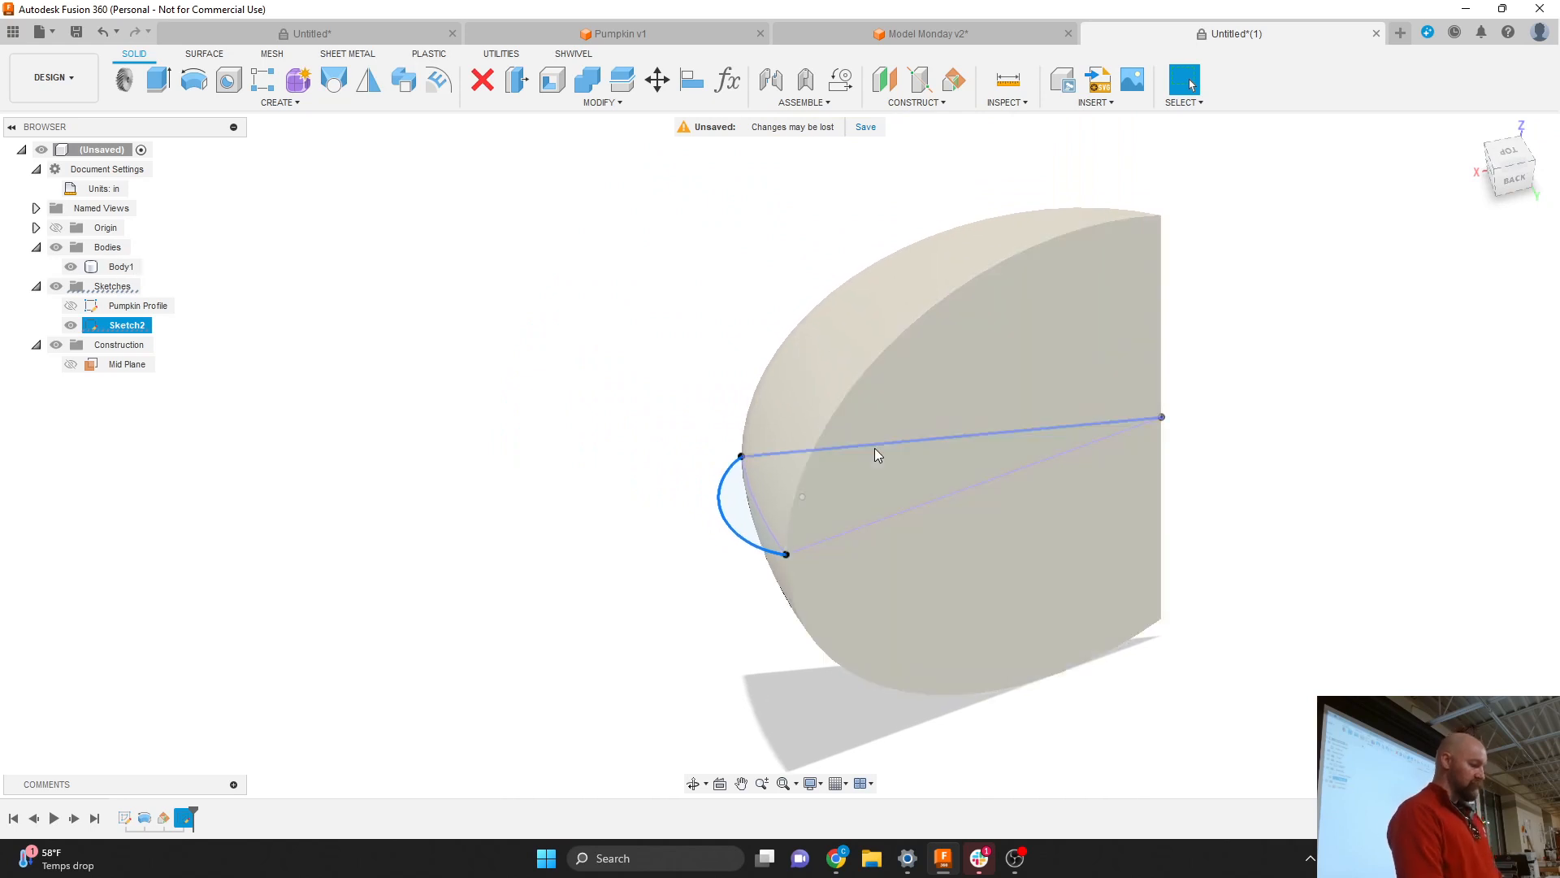
click(831, 419)
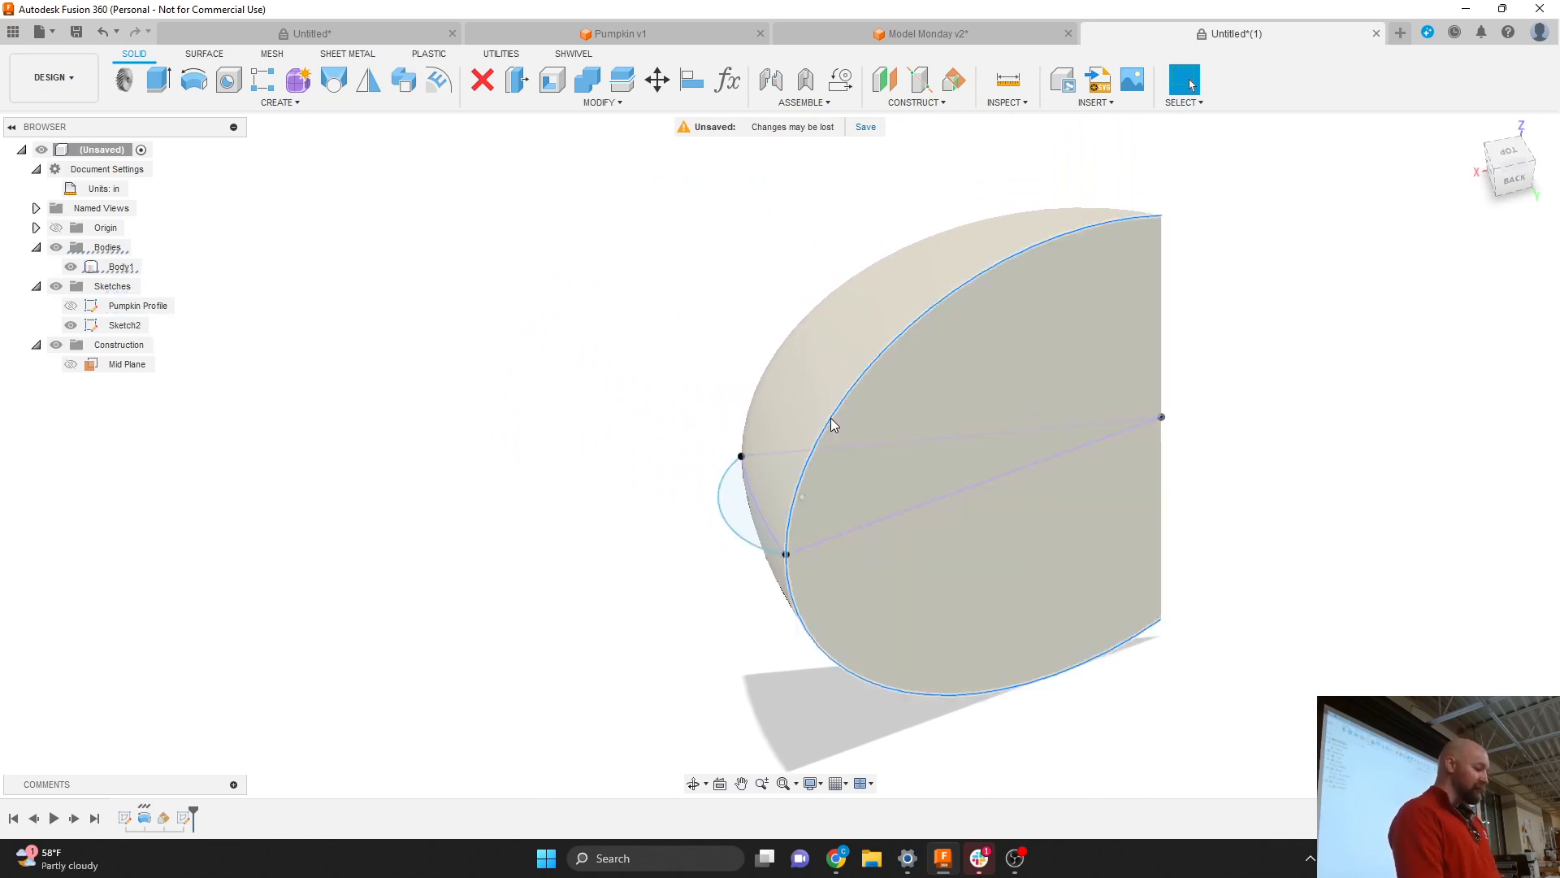
click(687, 334)
click(336, 84)
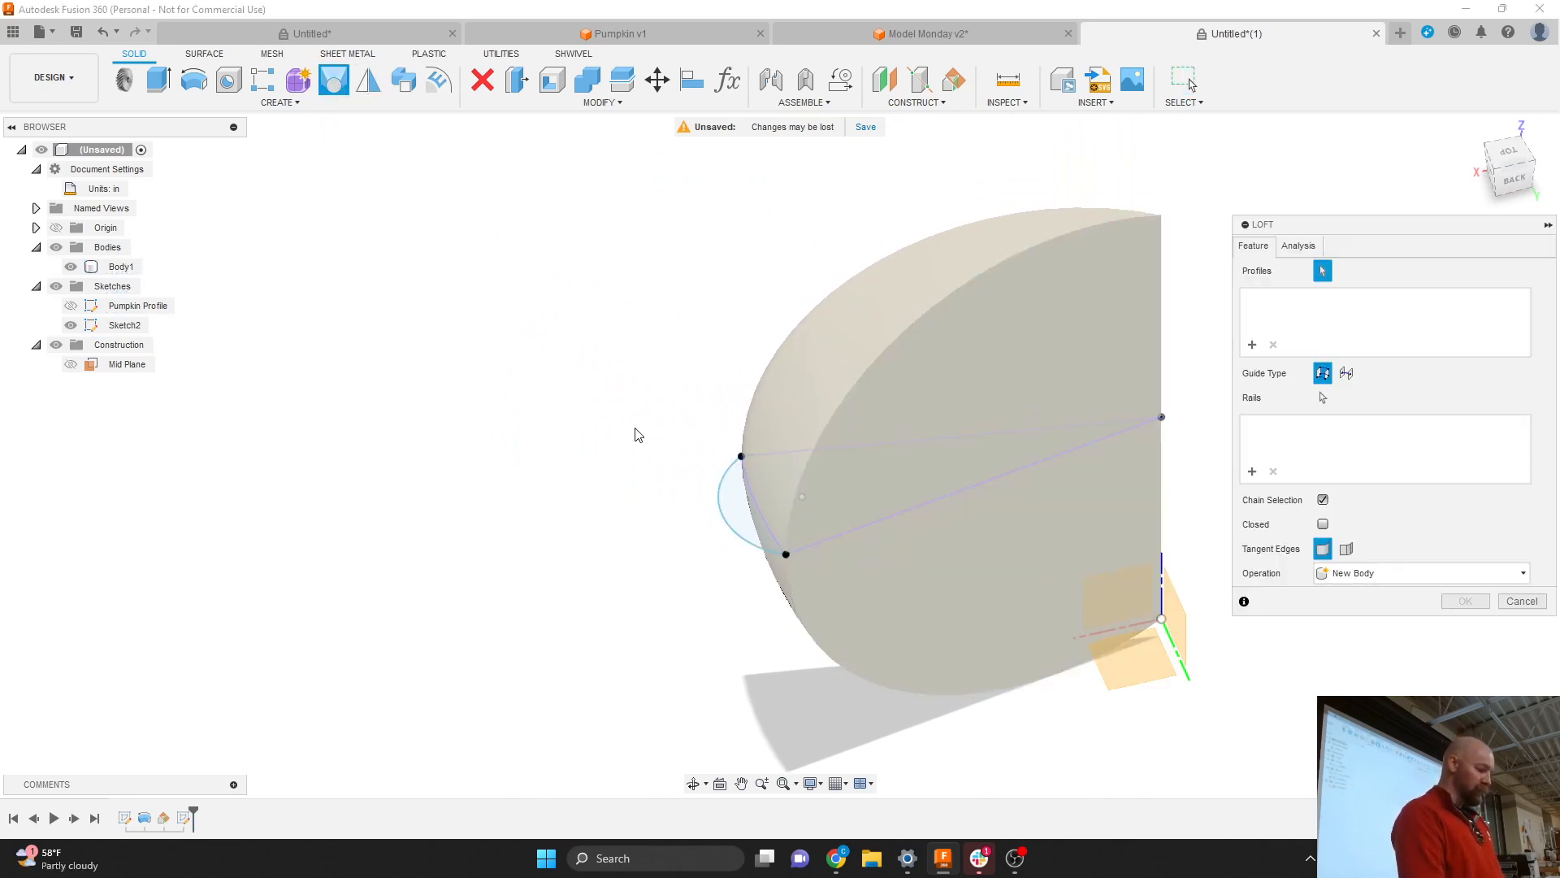
click(737, 503)
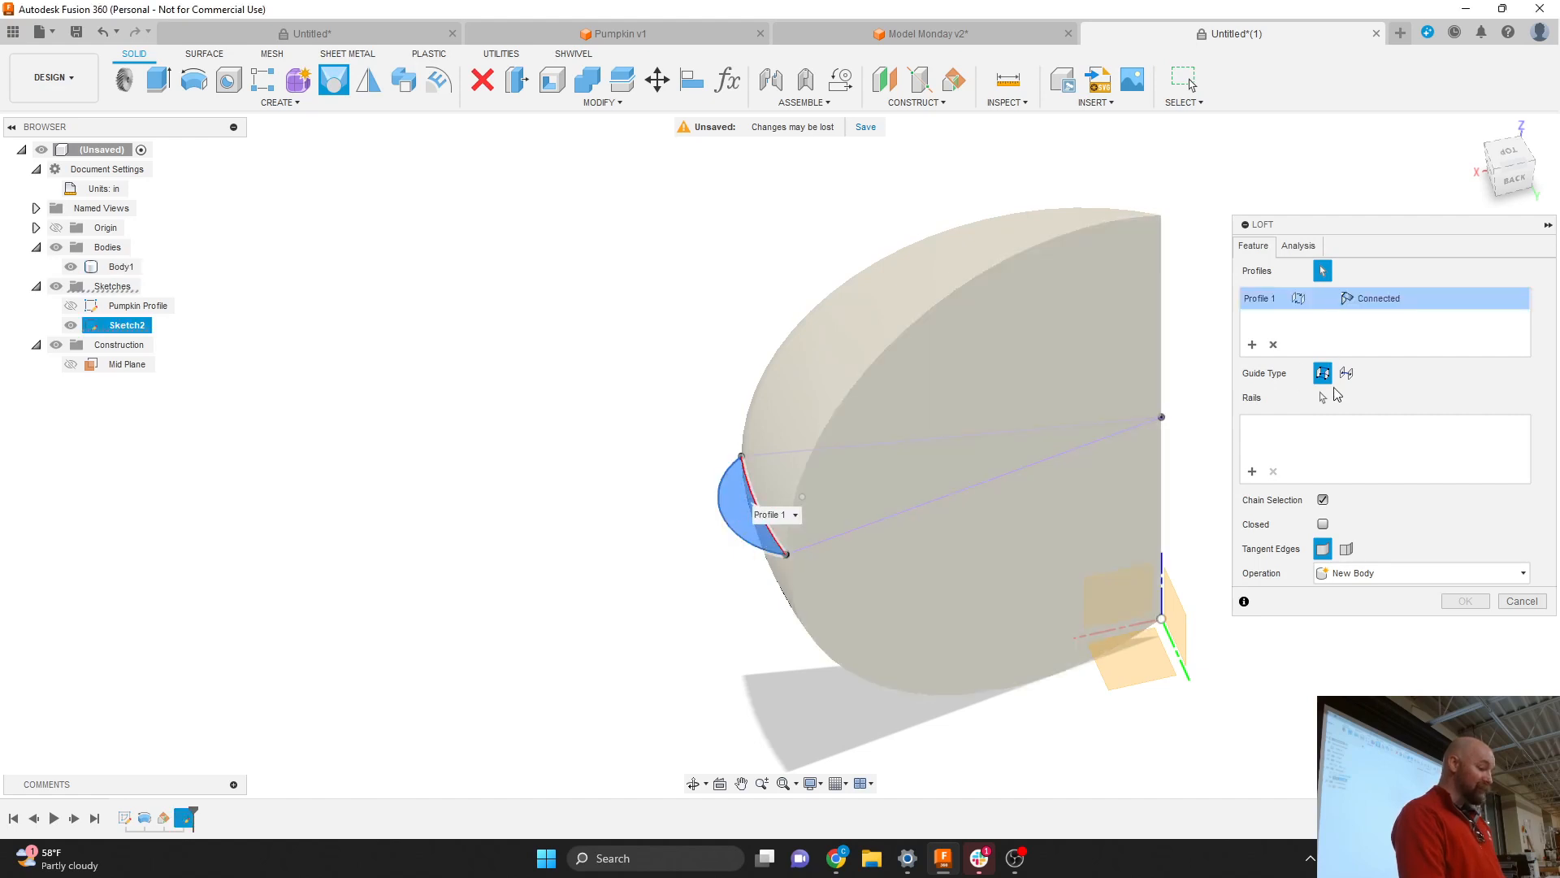
click(1251, 344)
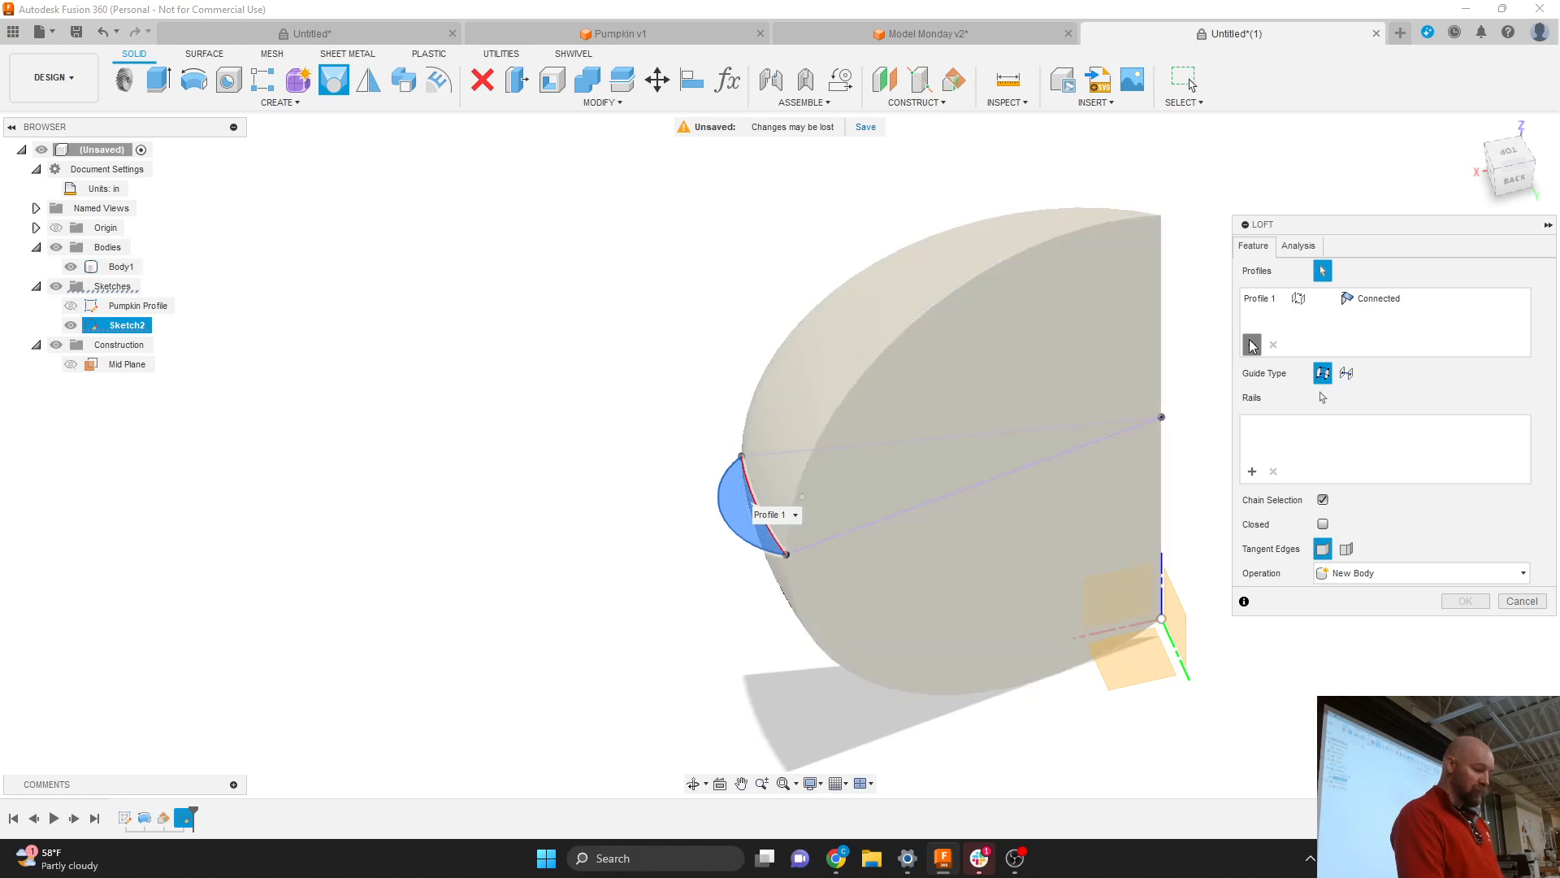
click(1521, 601)
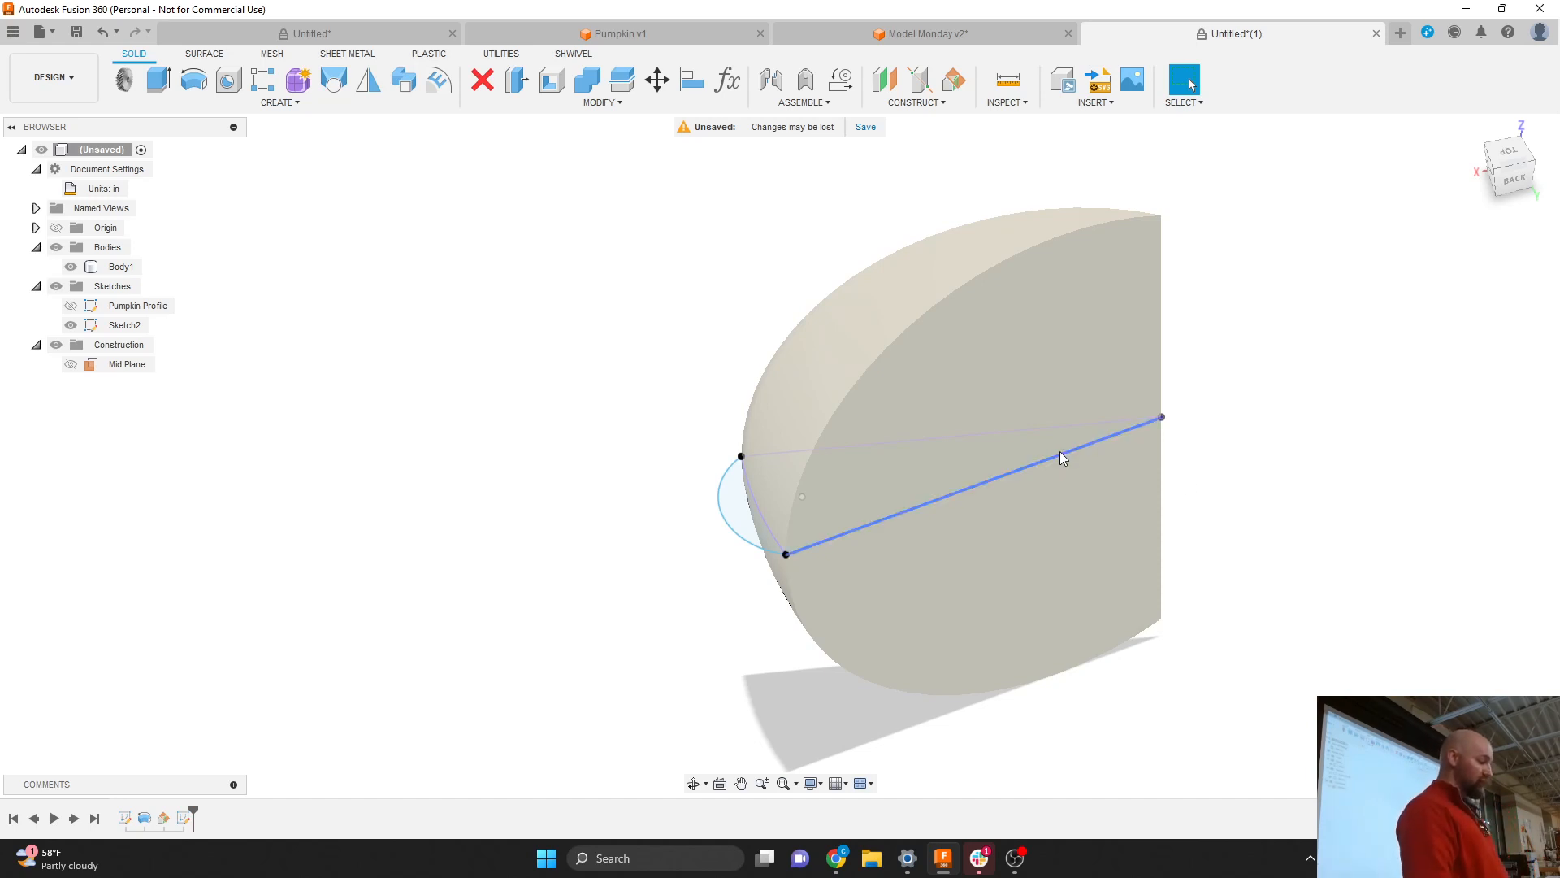
click(288, 103)
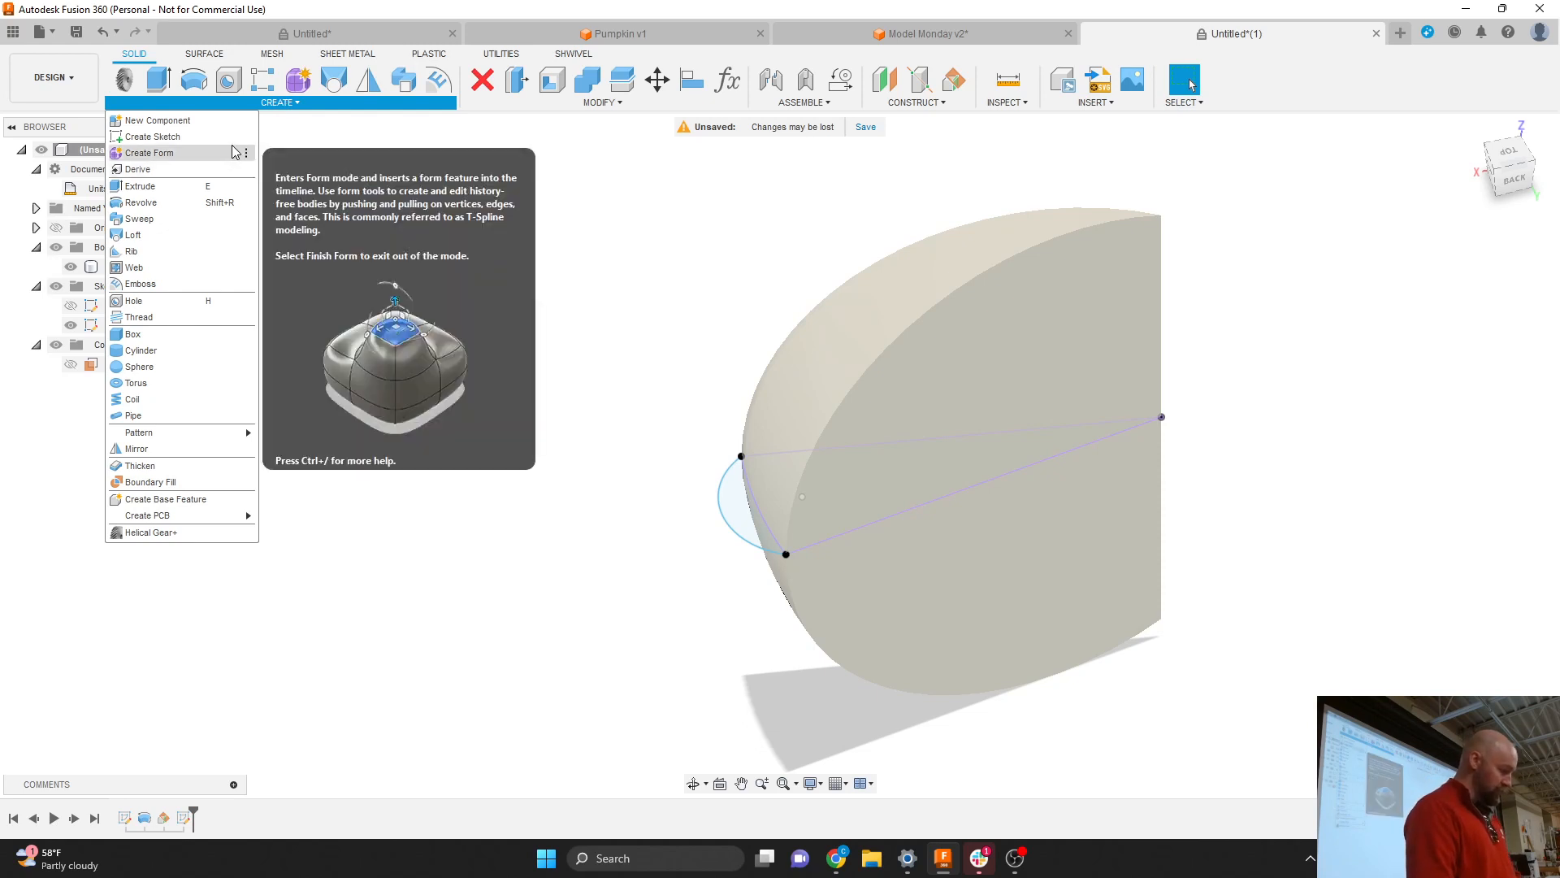
click(379, 216)
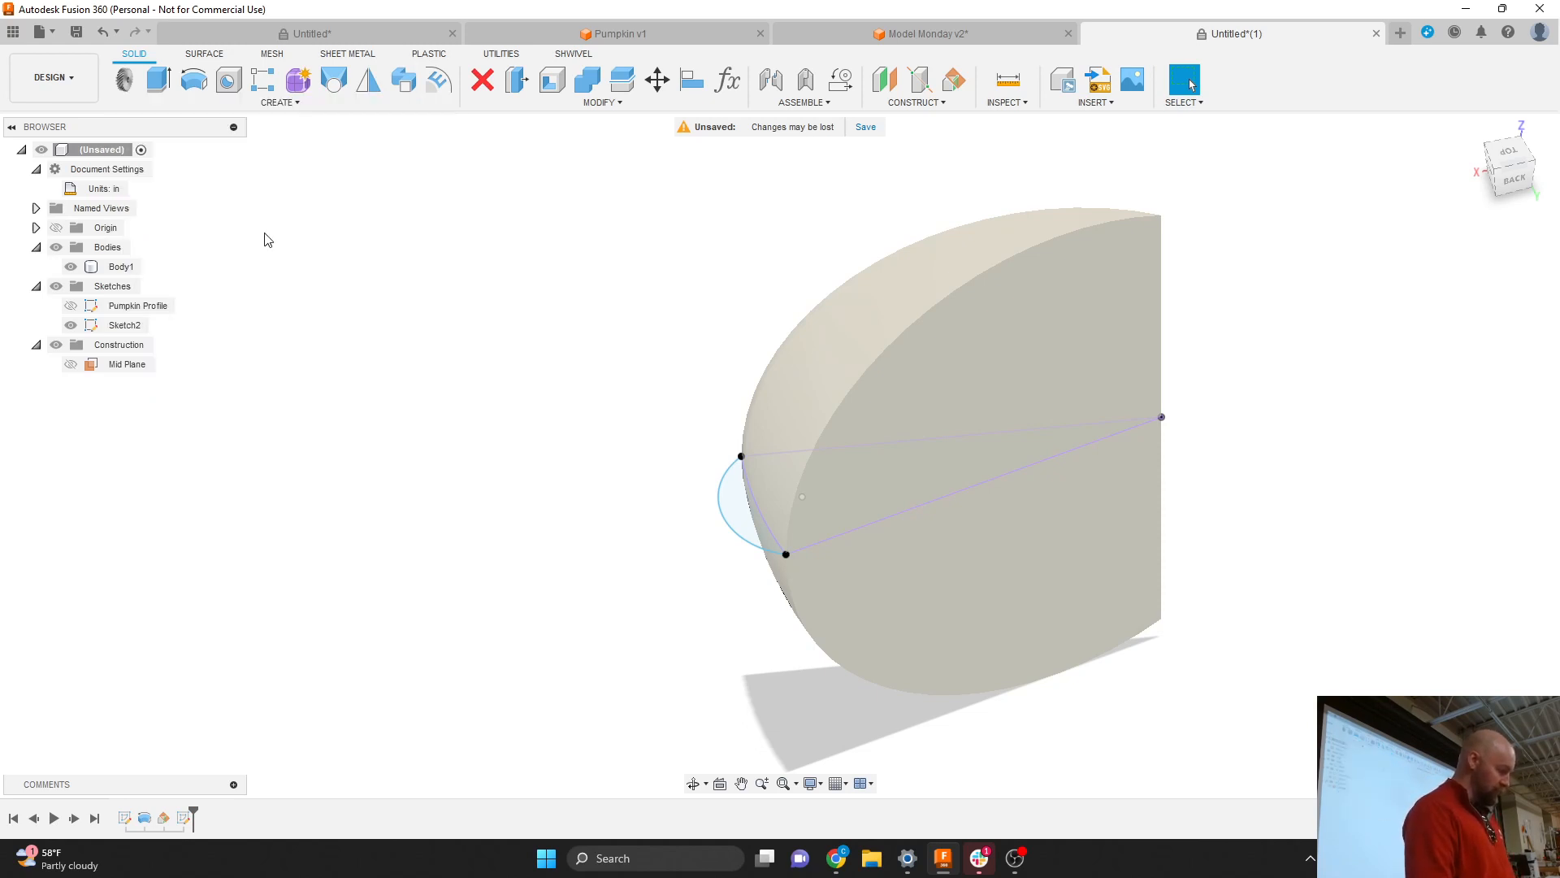
Rename the sketch containing the outward arc as Bulbness.
click(124, 322)
click(123, 322)
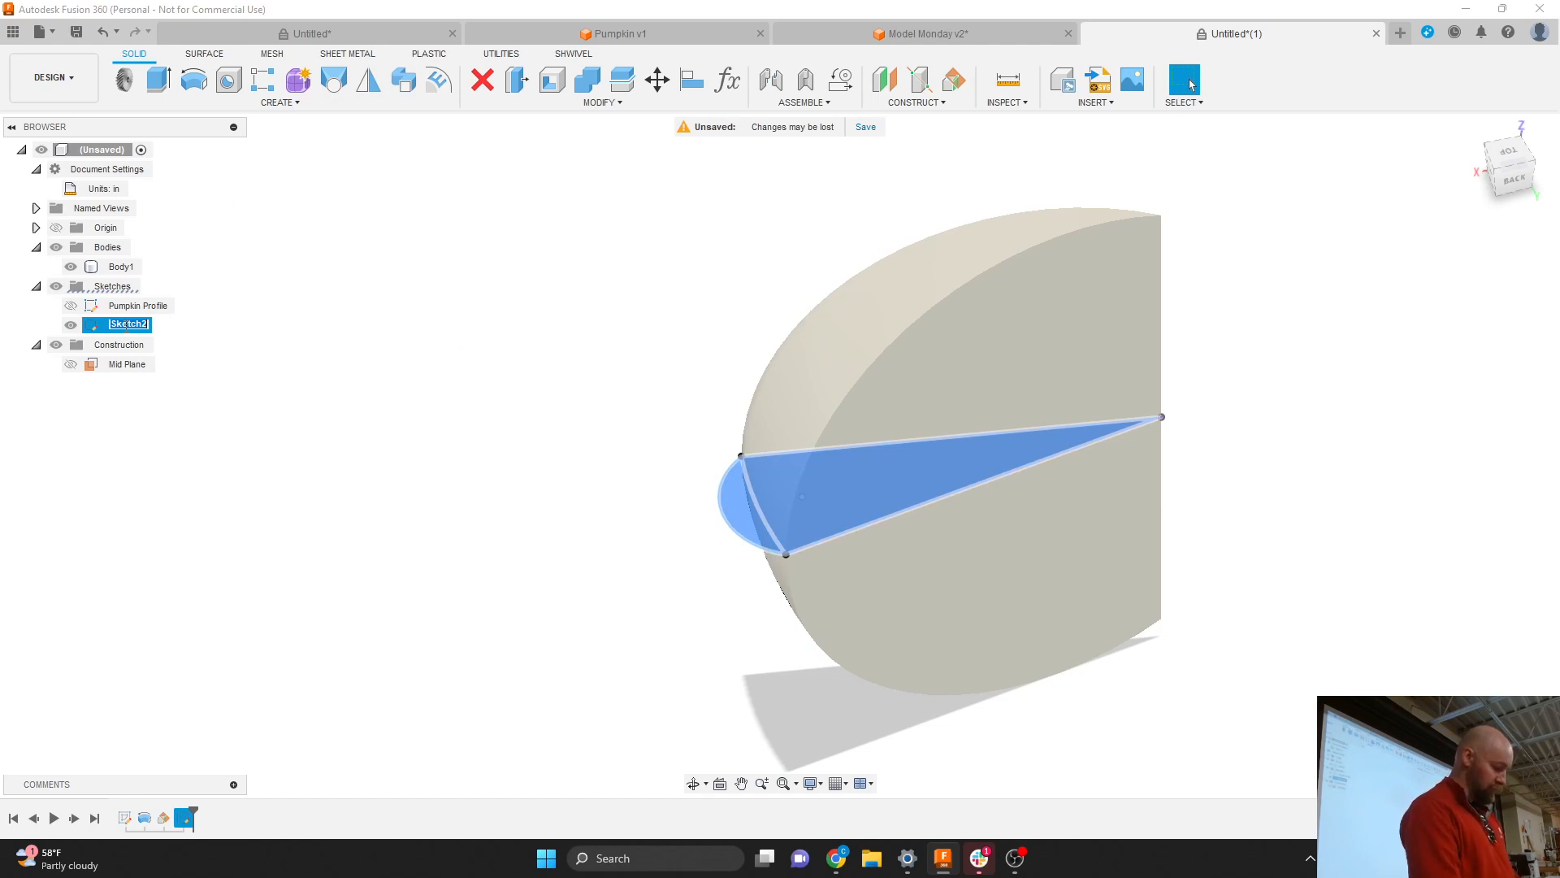
text(B)
text(ulginess)
key(Return)
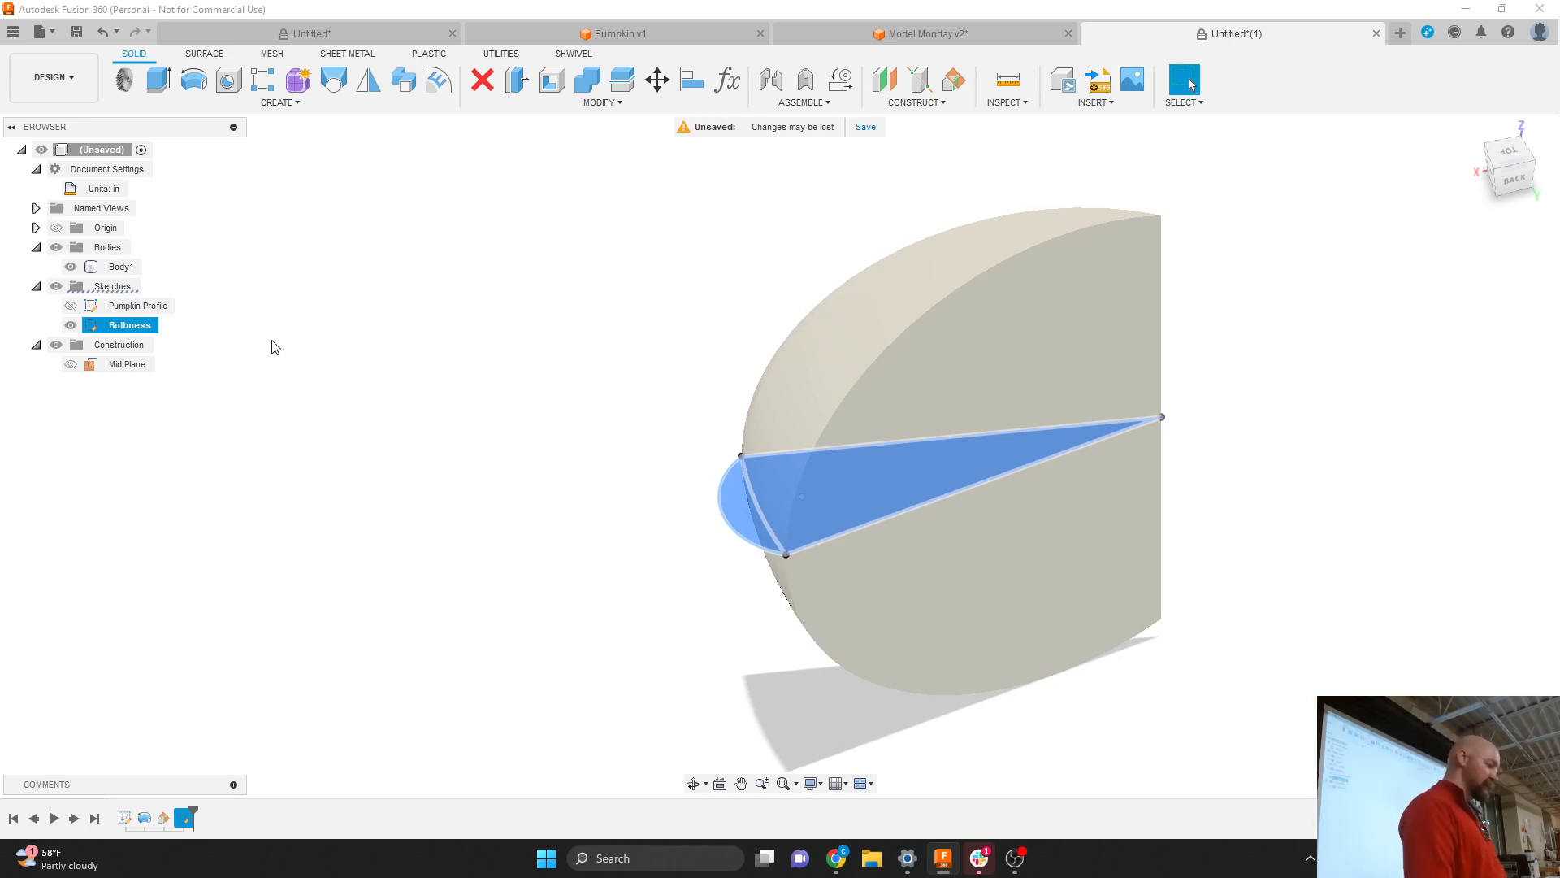
click(339, 348)
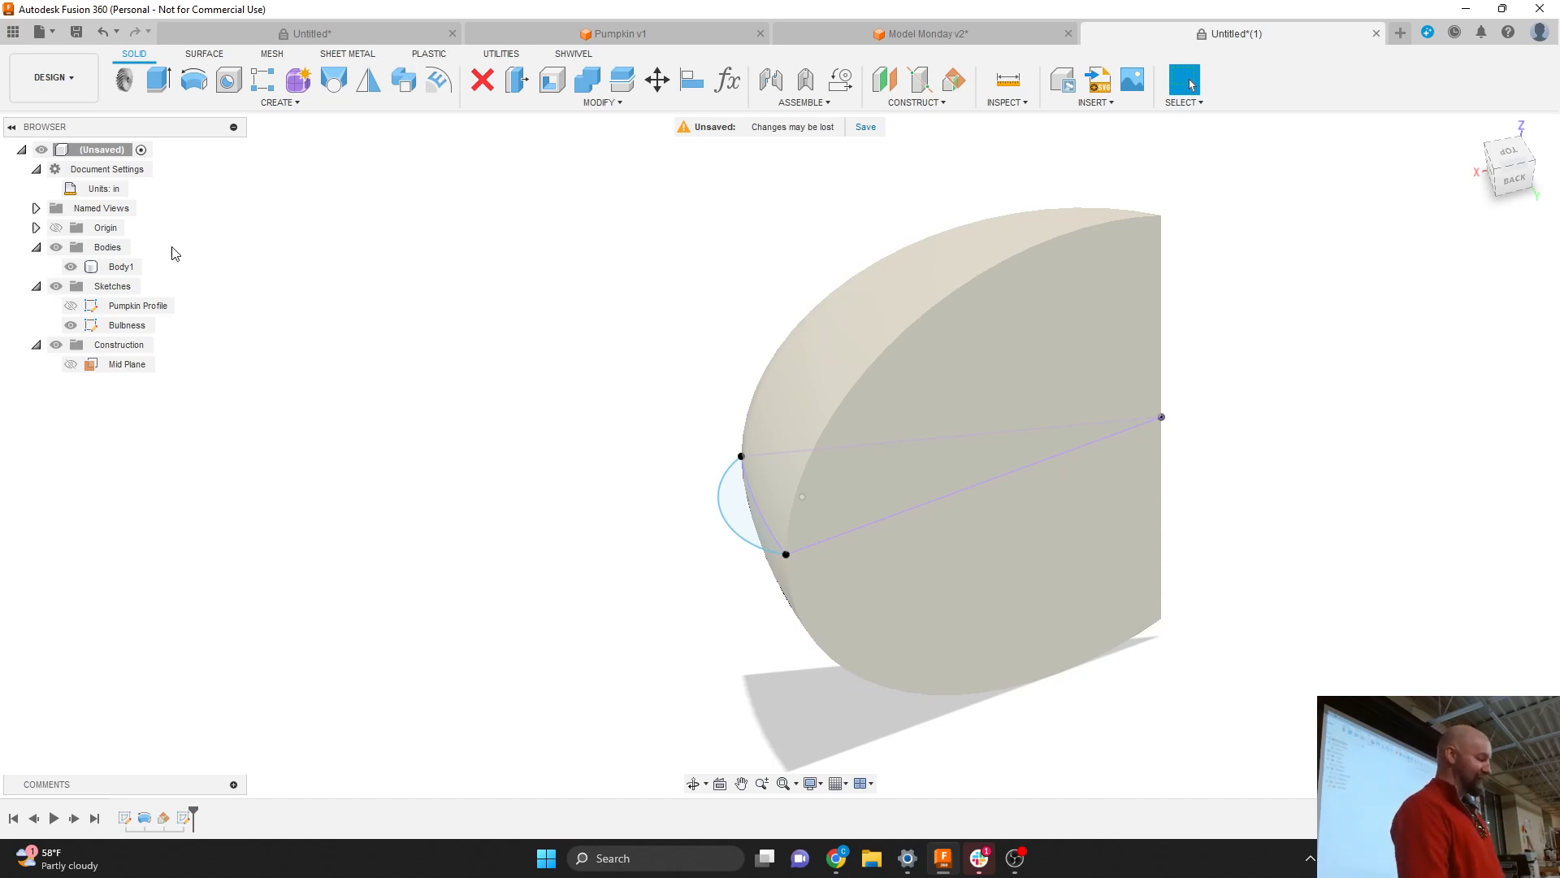
Rename the wedge body Body1 as Lobe.
click(114, 268)
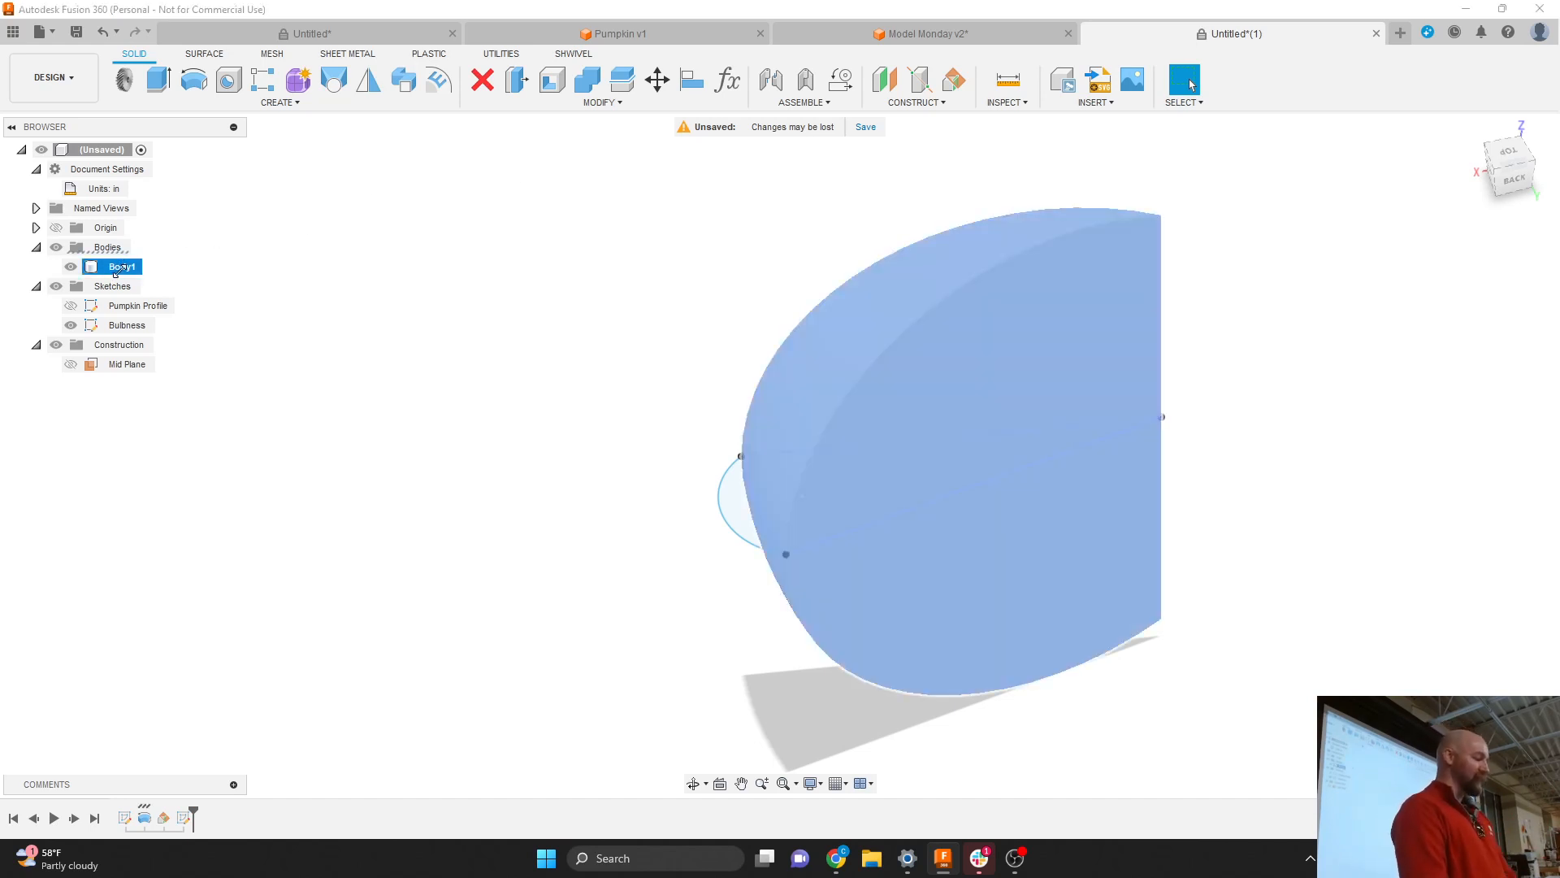
double_click(118, 267)
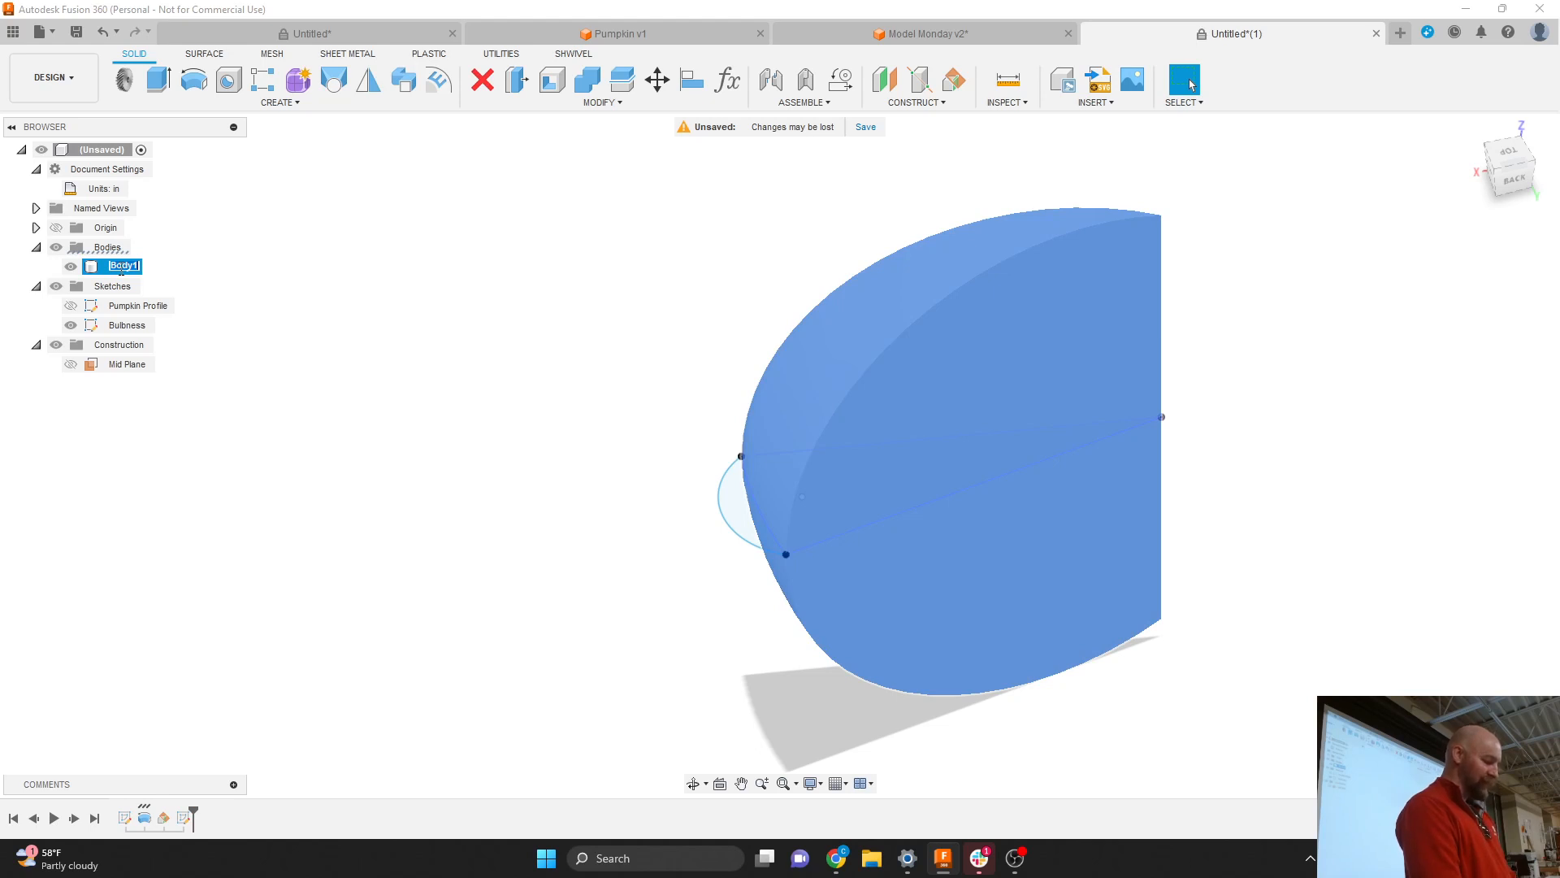
text(Lube)
key(Return)
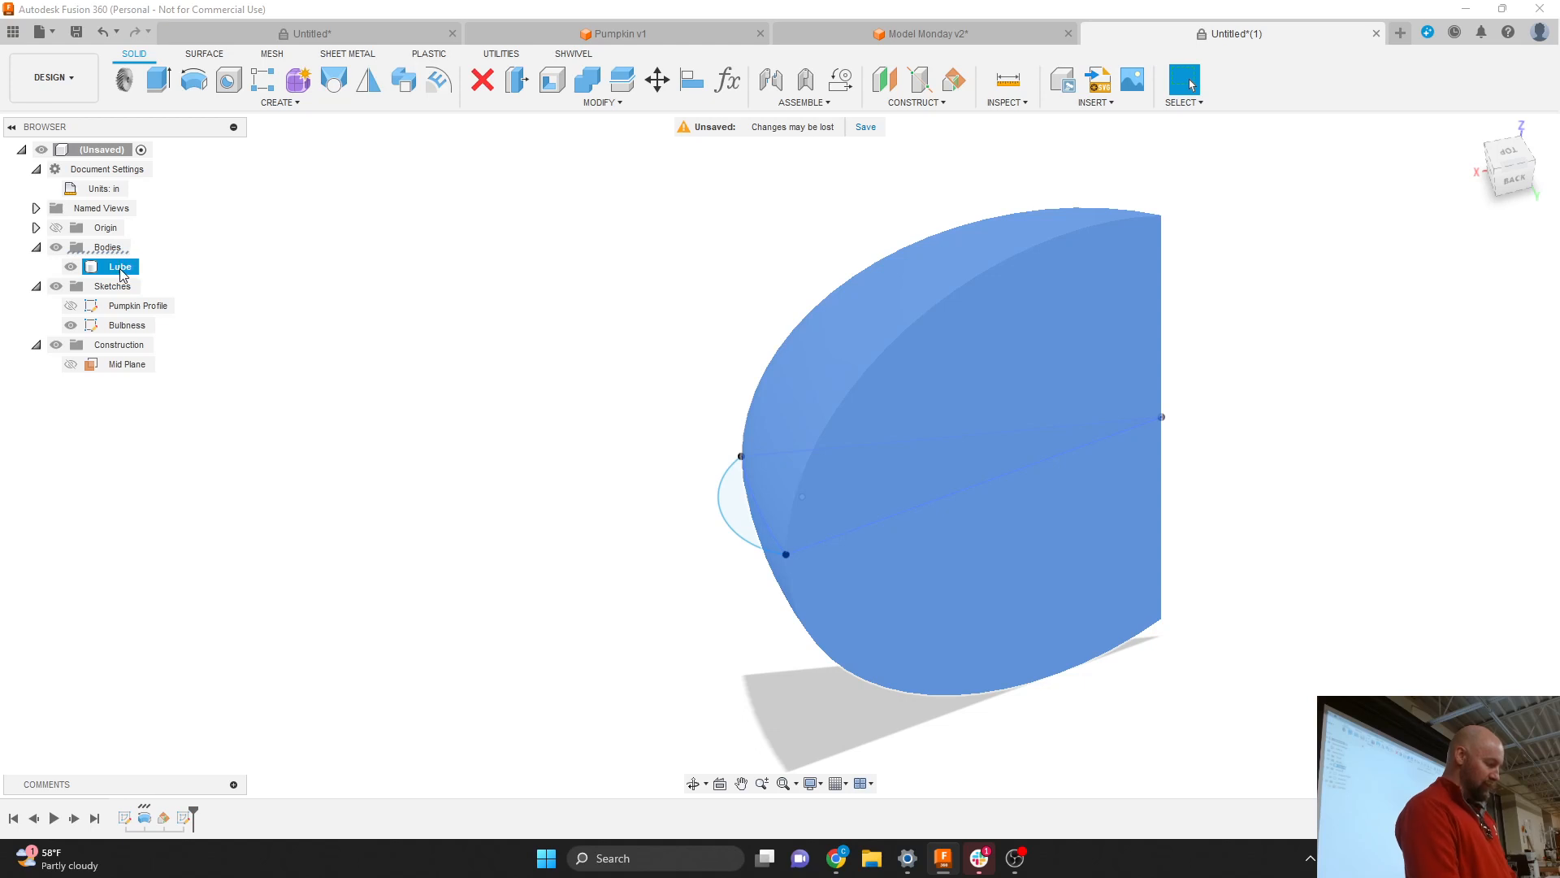
click(264, 292)
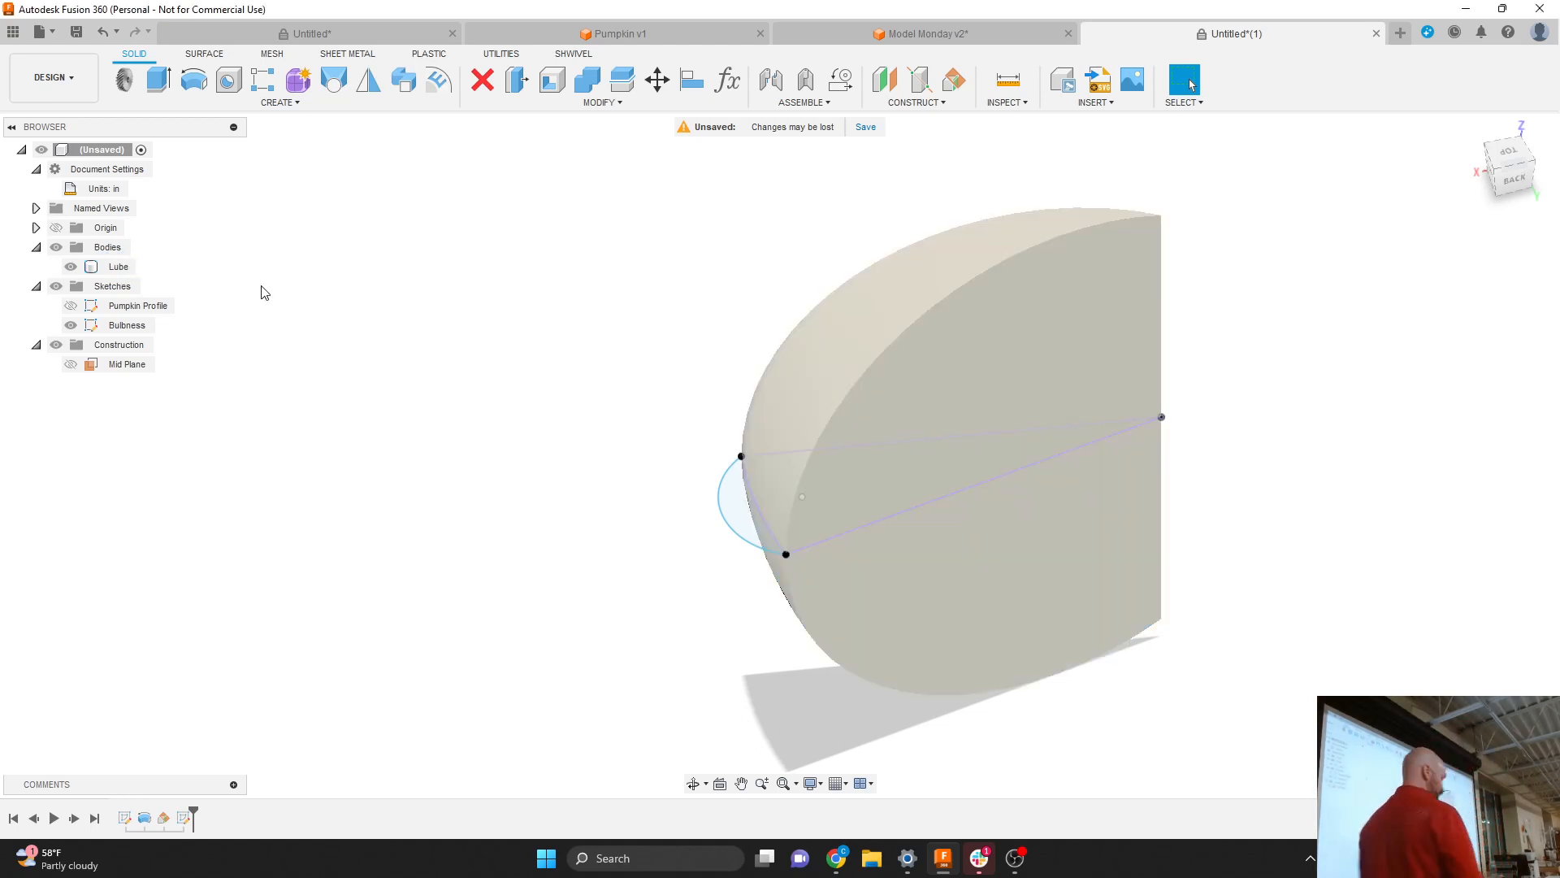
double_click(118, 266)
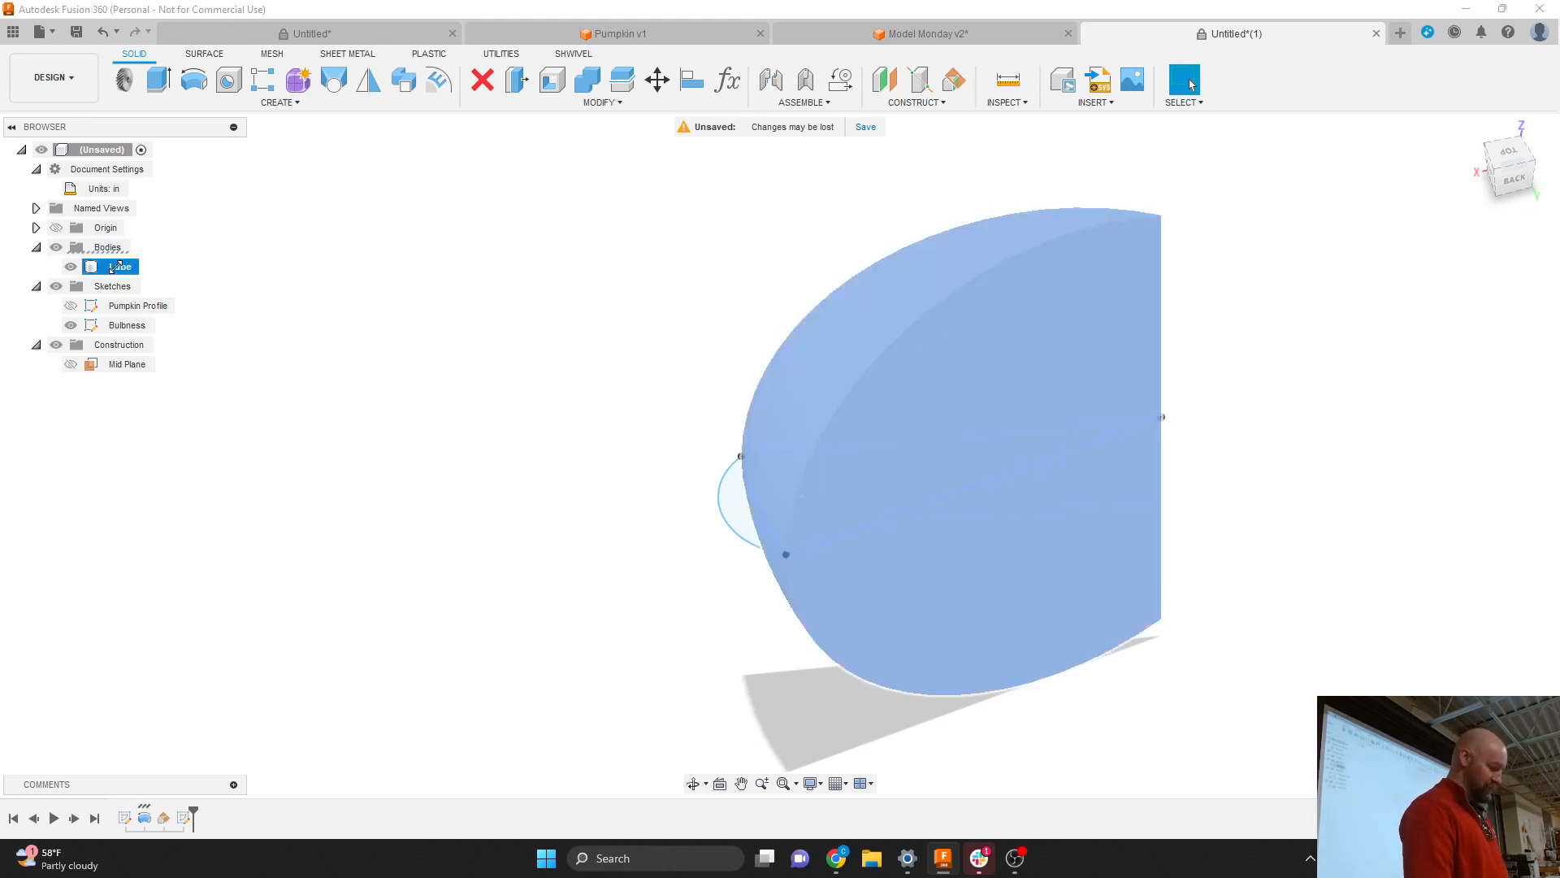
text(Lobe)
key(Return)
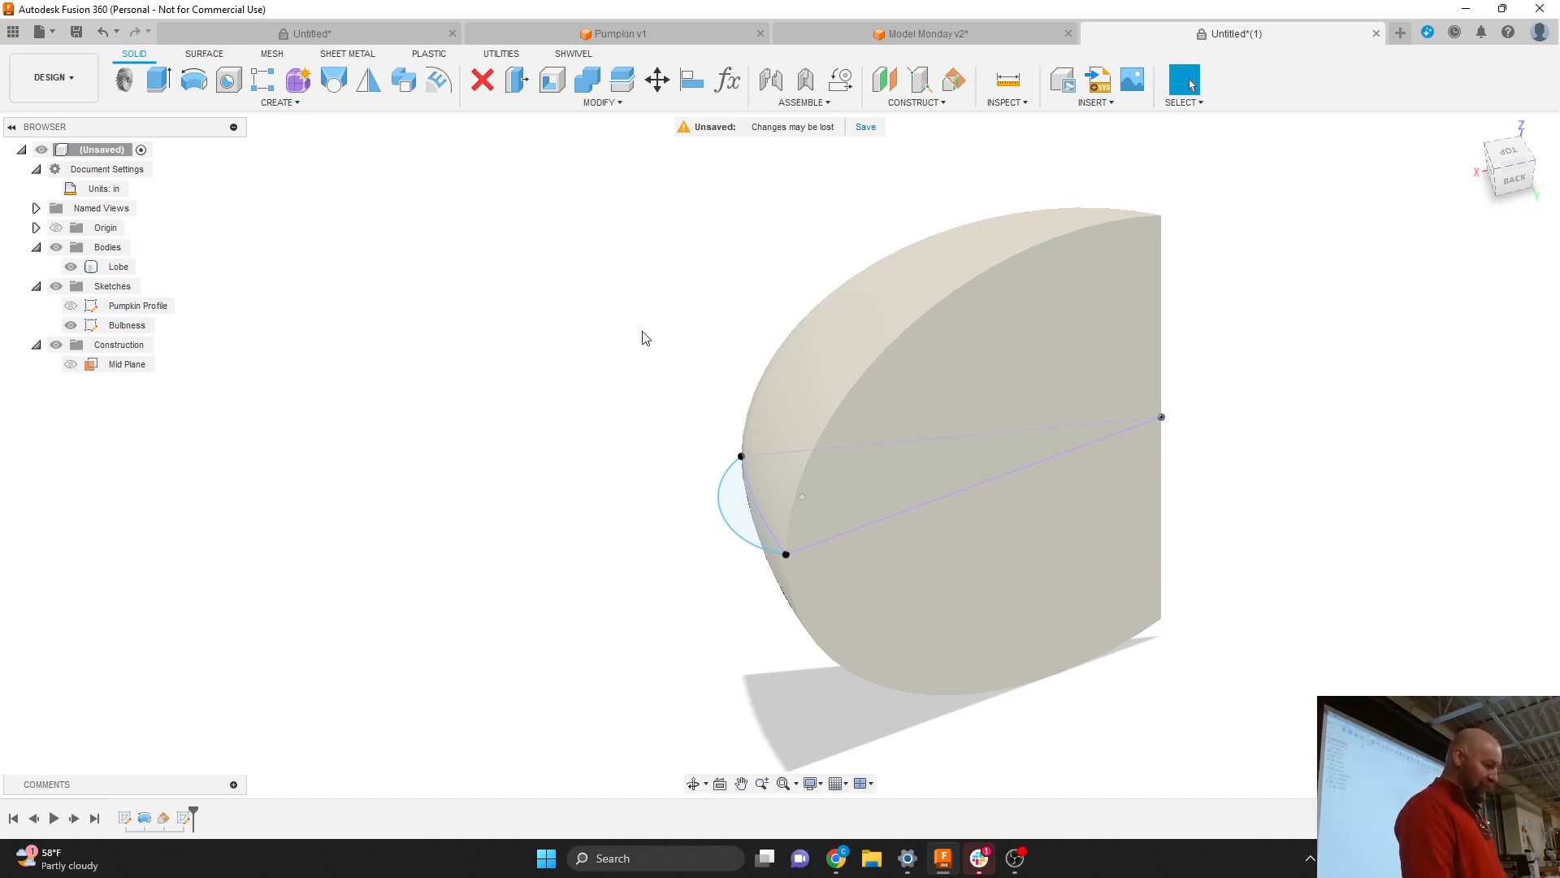
Start a new sketch on the large flat side face of the Lobe body.
click(741, 530)
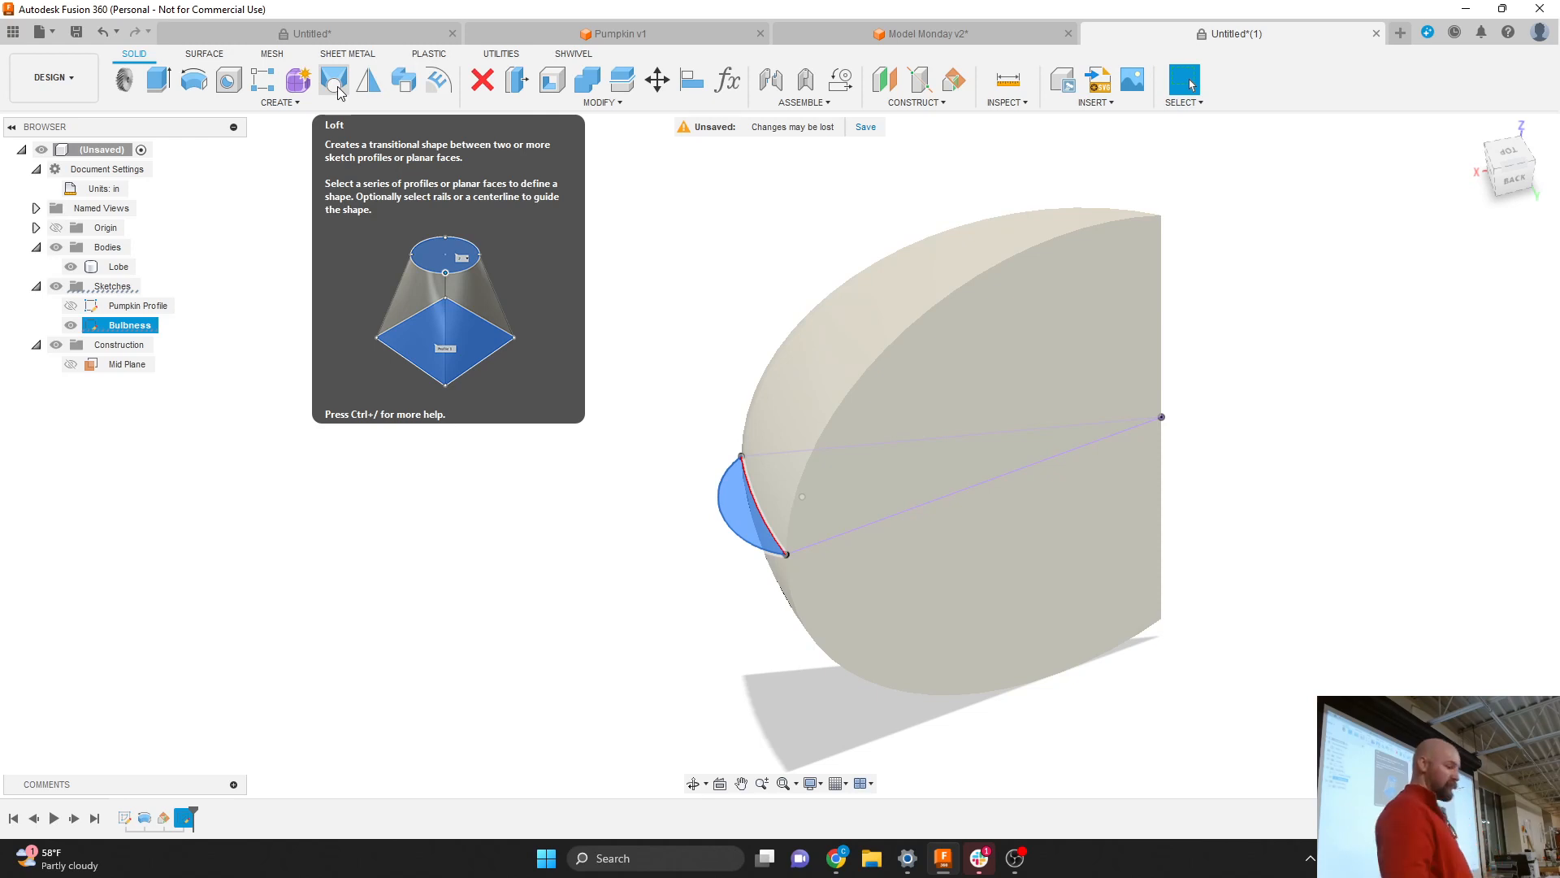
click(618, 295)
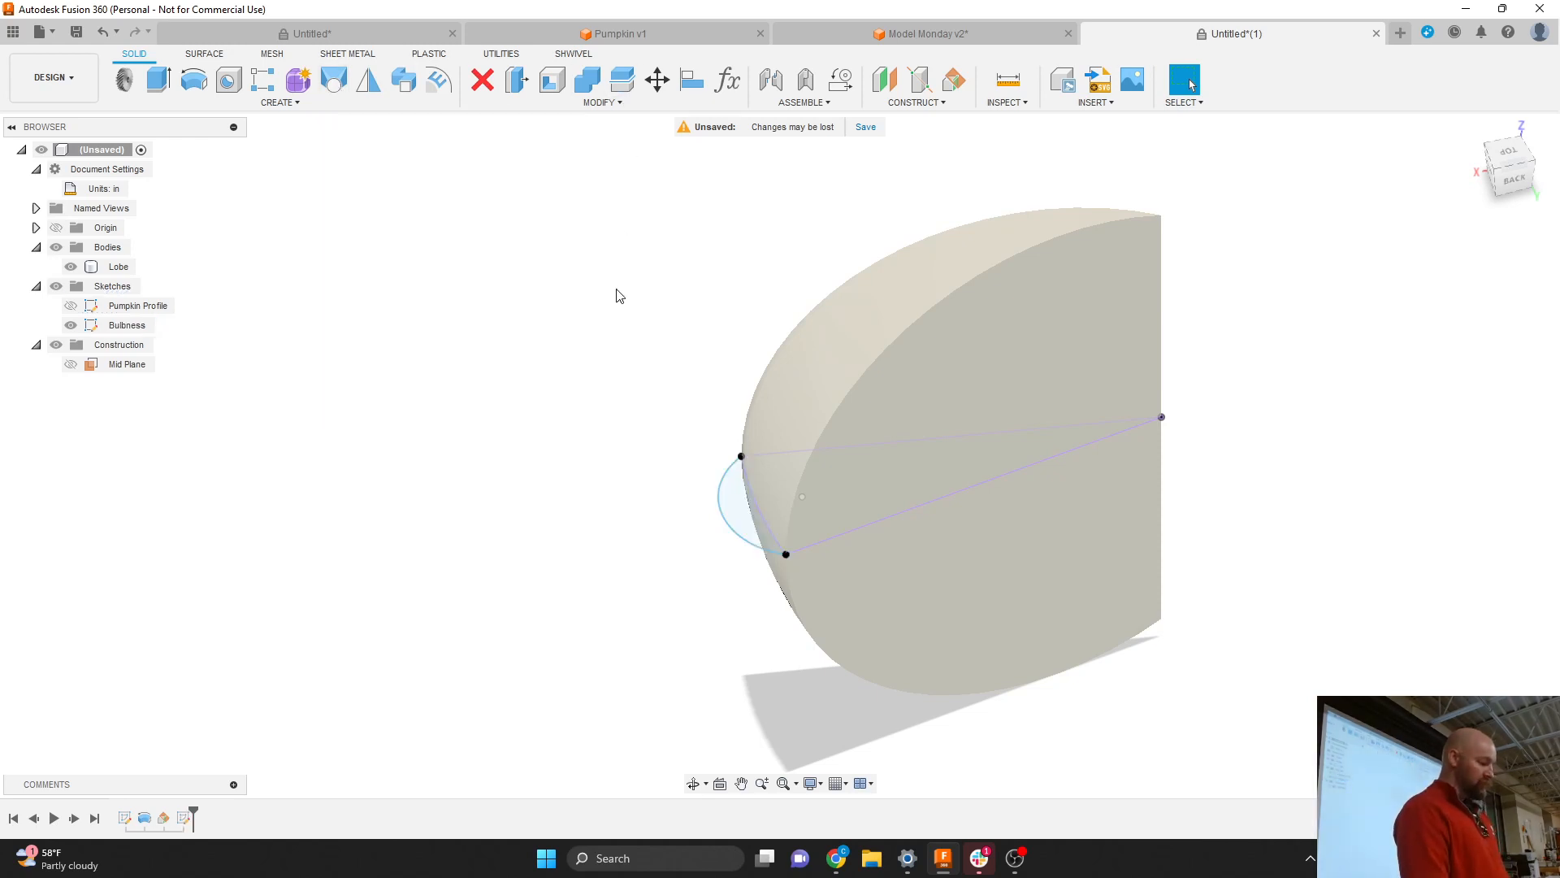
click(279, 102)
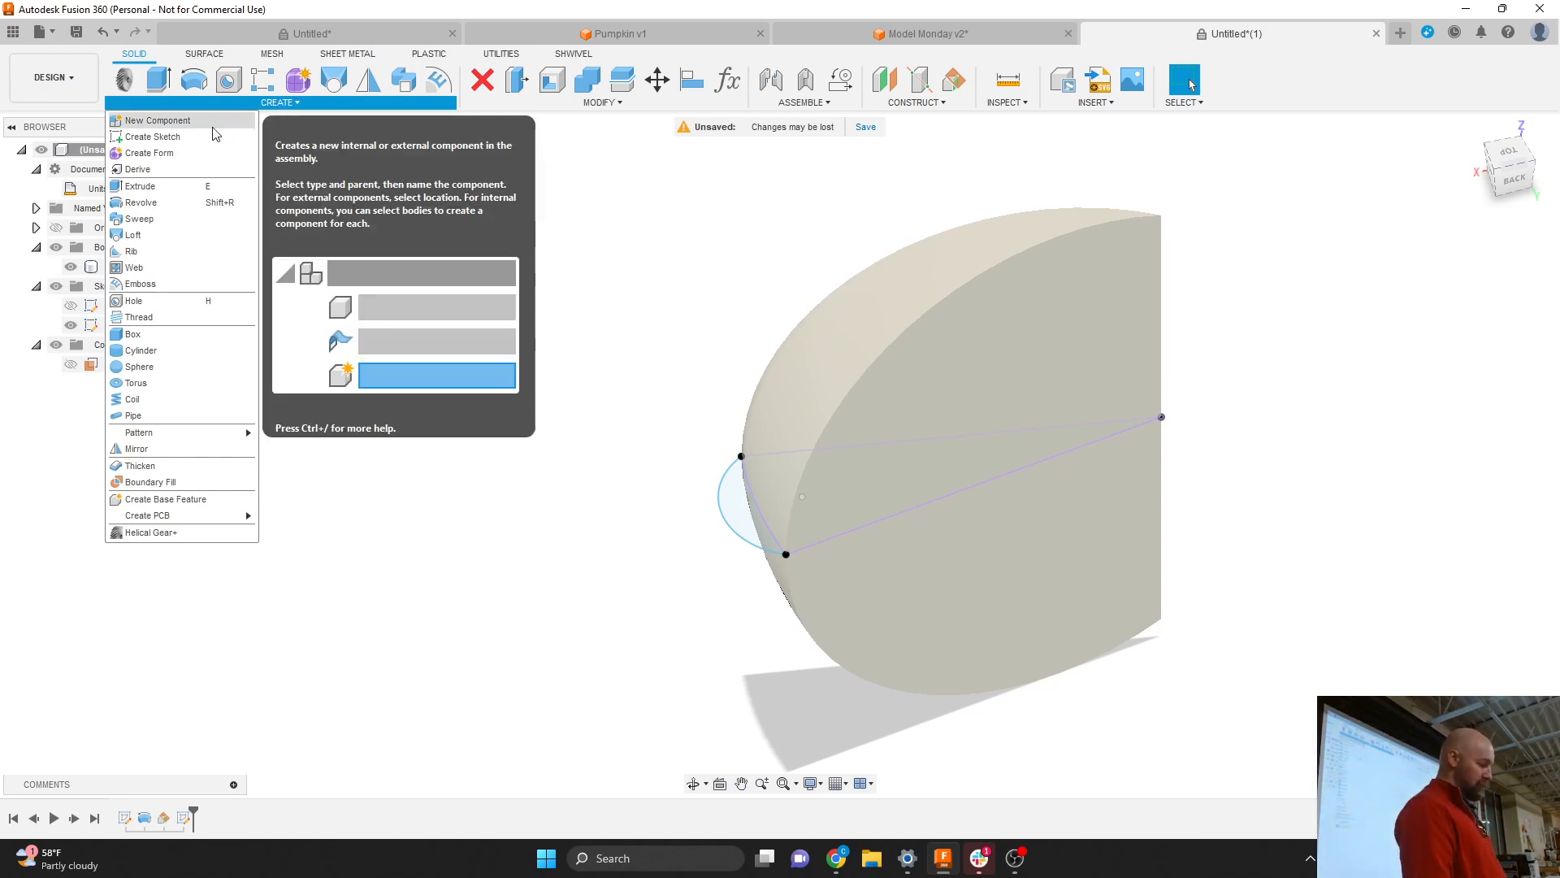
click(189, 137)
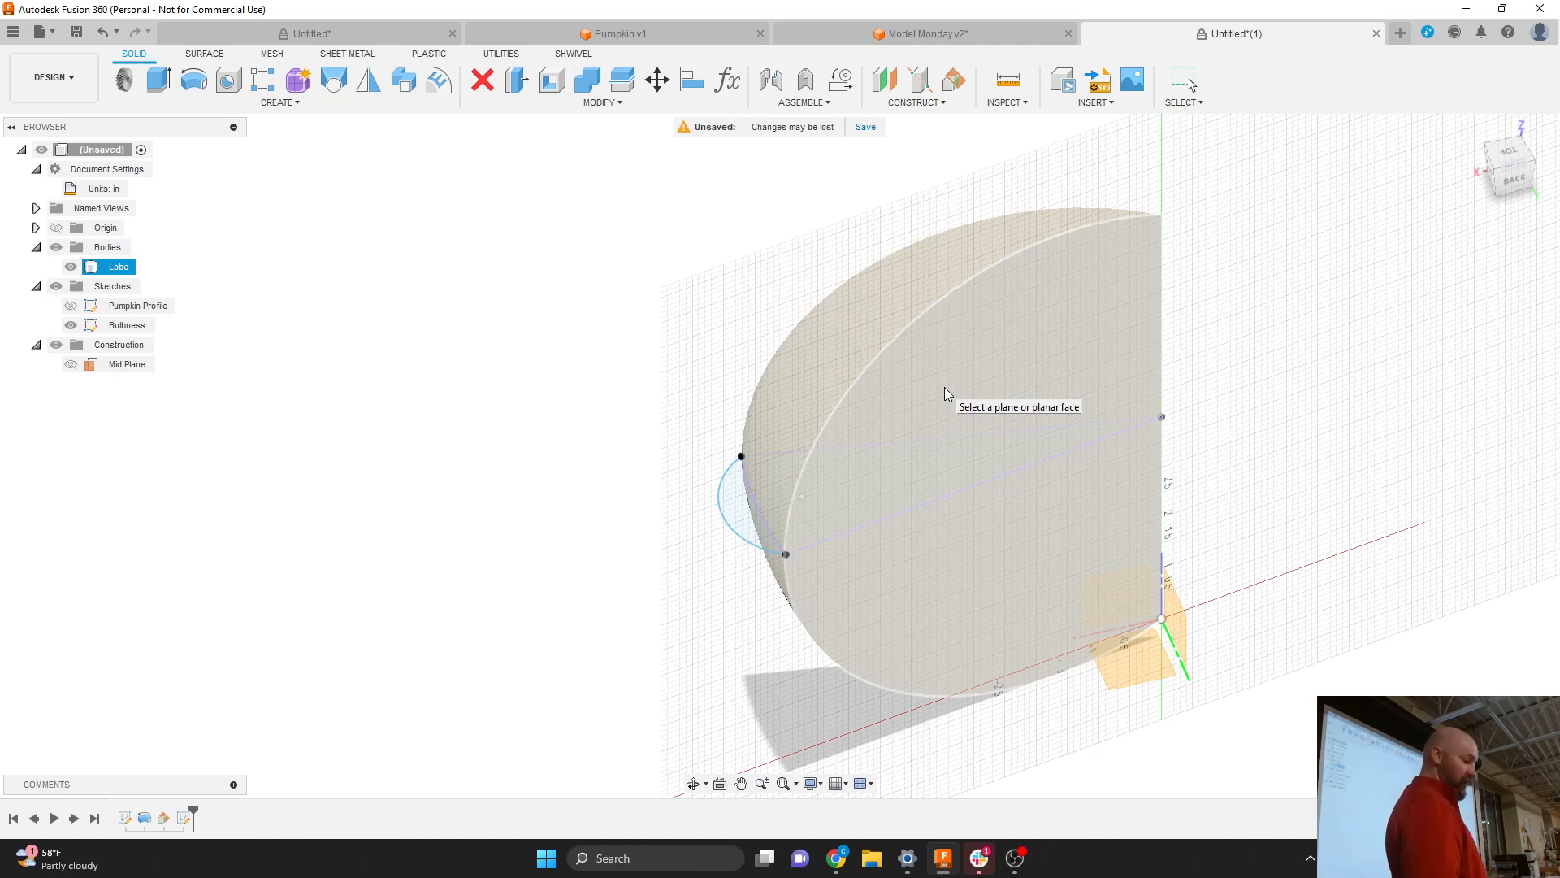
click(974, 364)
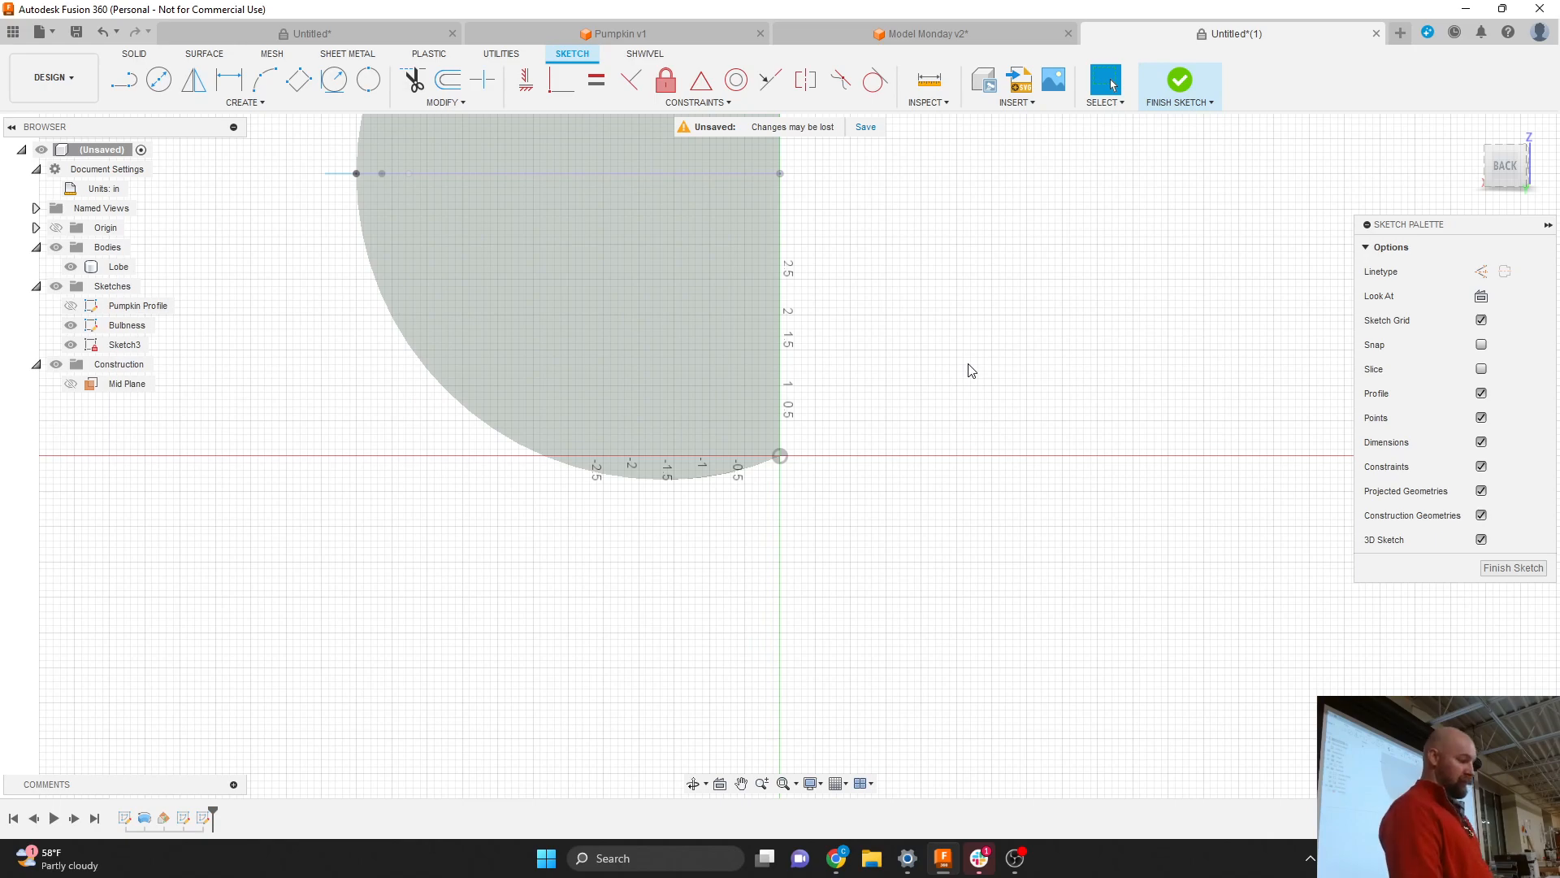
scroll(1028, 603, down, 5)
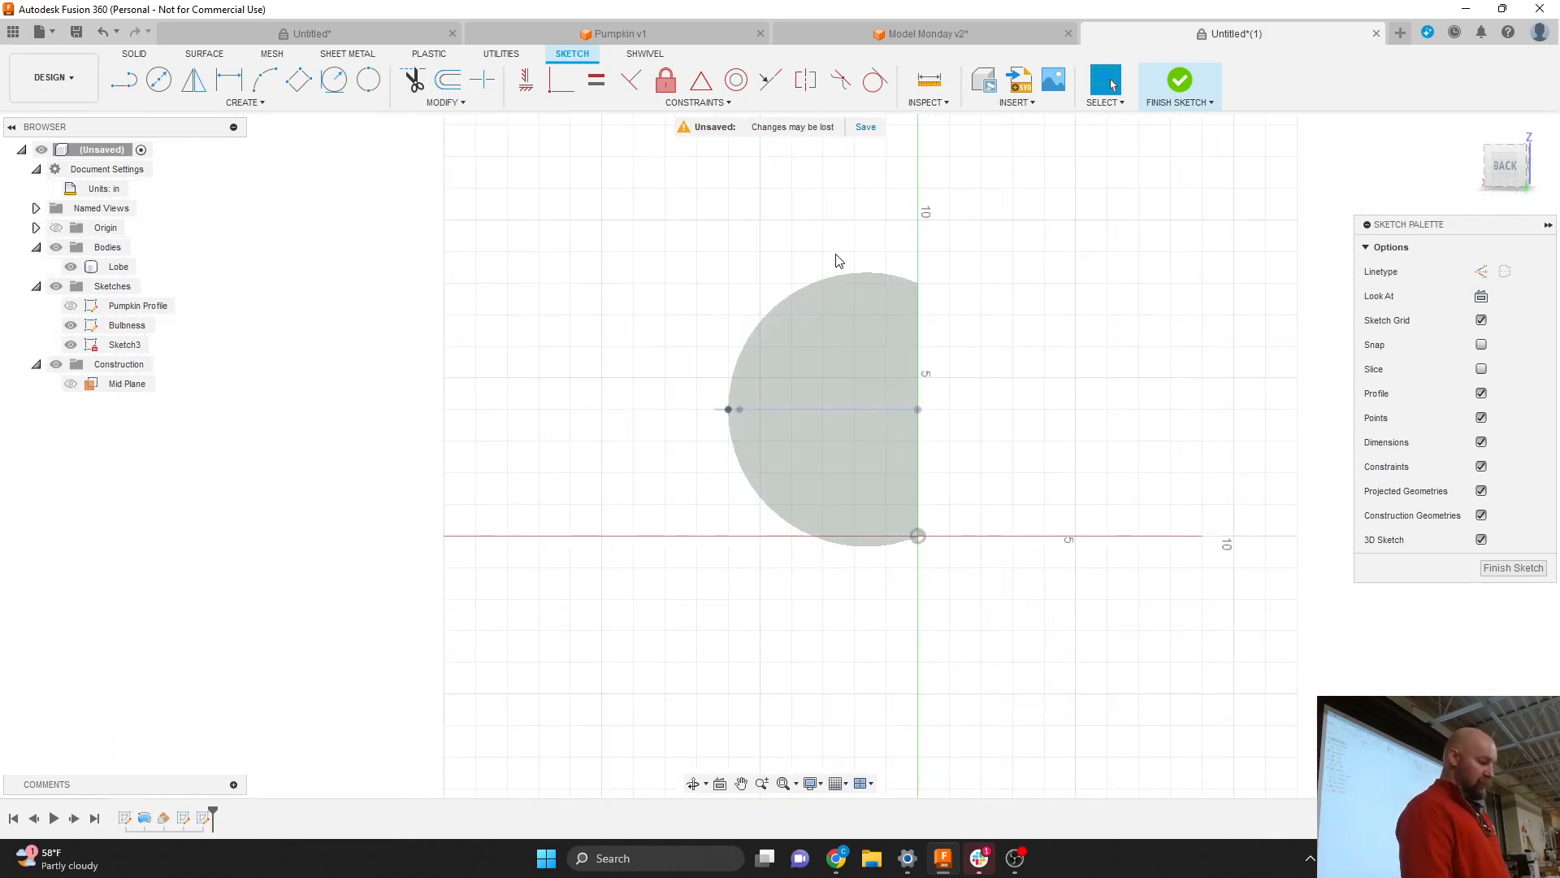
scroll(838, 260, up, 3)
scroll(808, 371, up, 2)
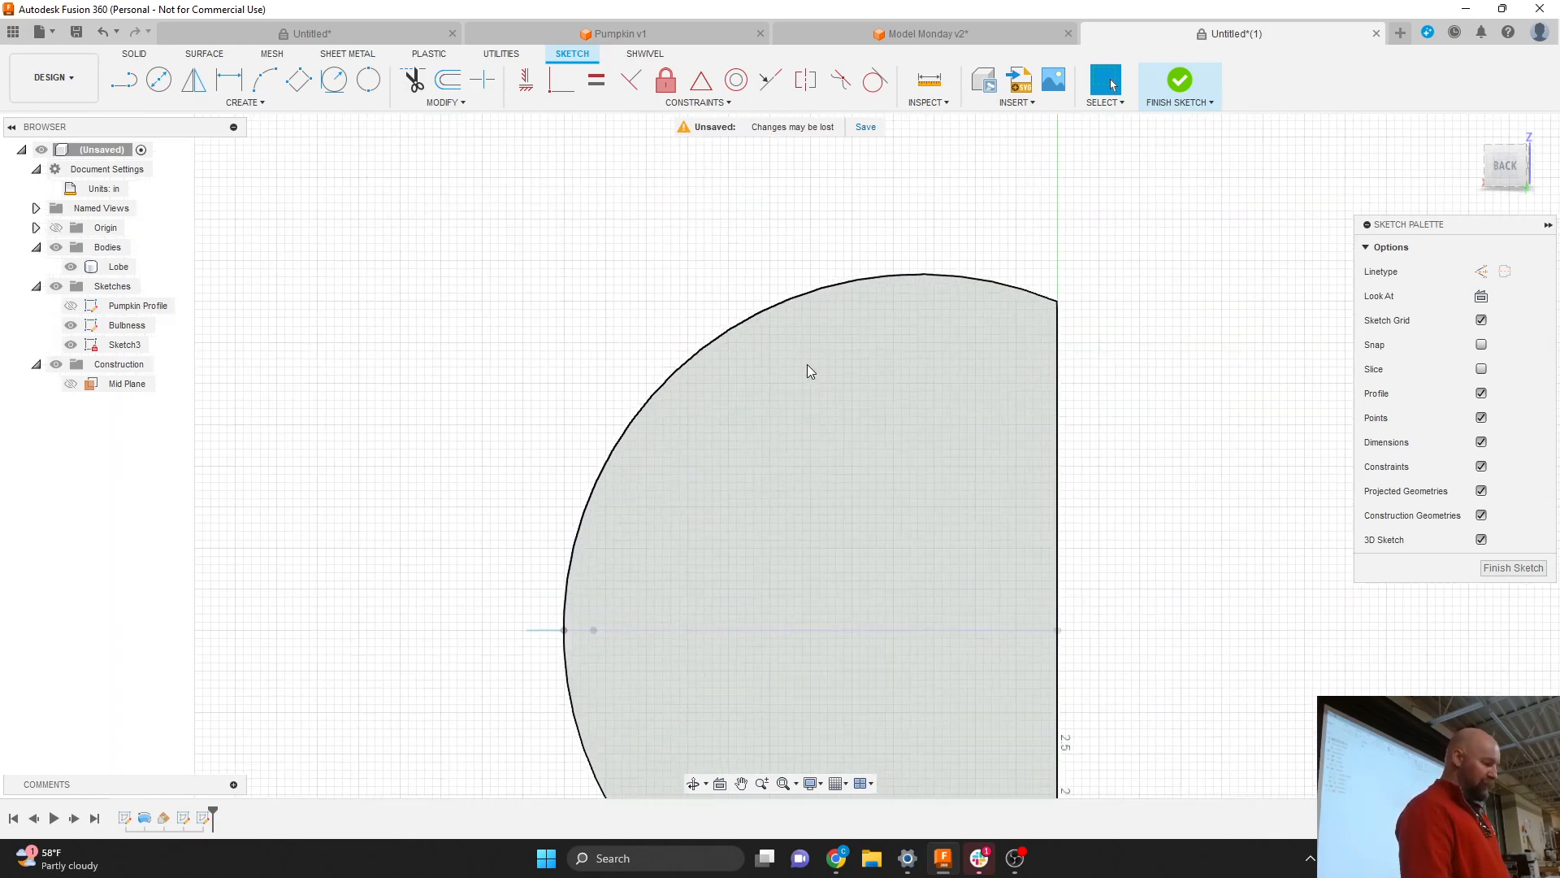
click(248, 104)
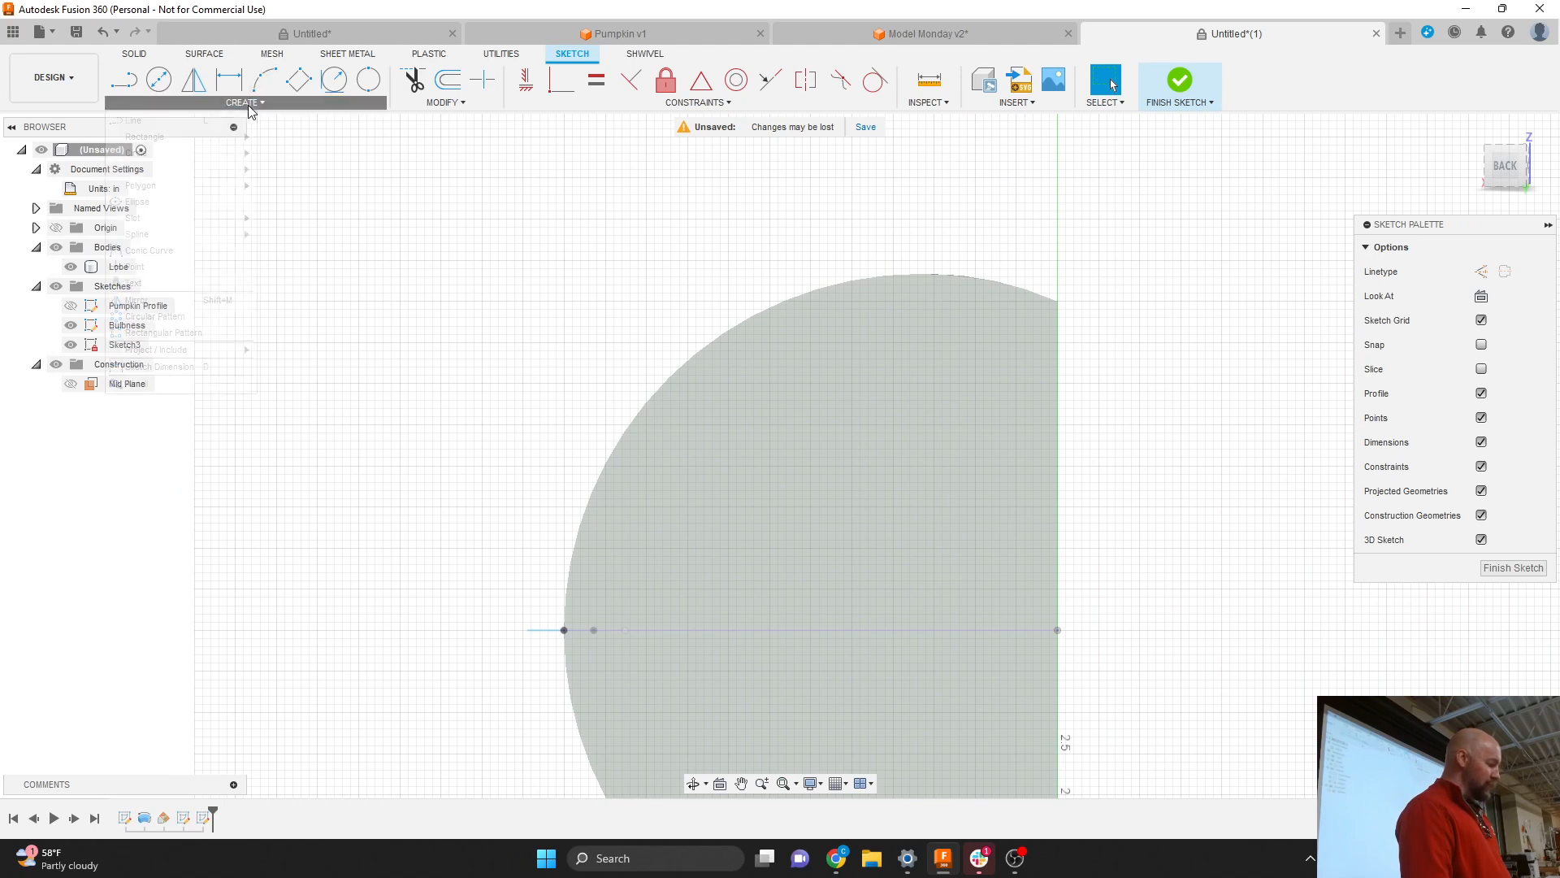
mouse_move(241, 170)
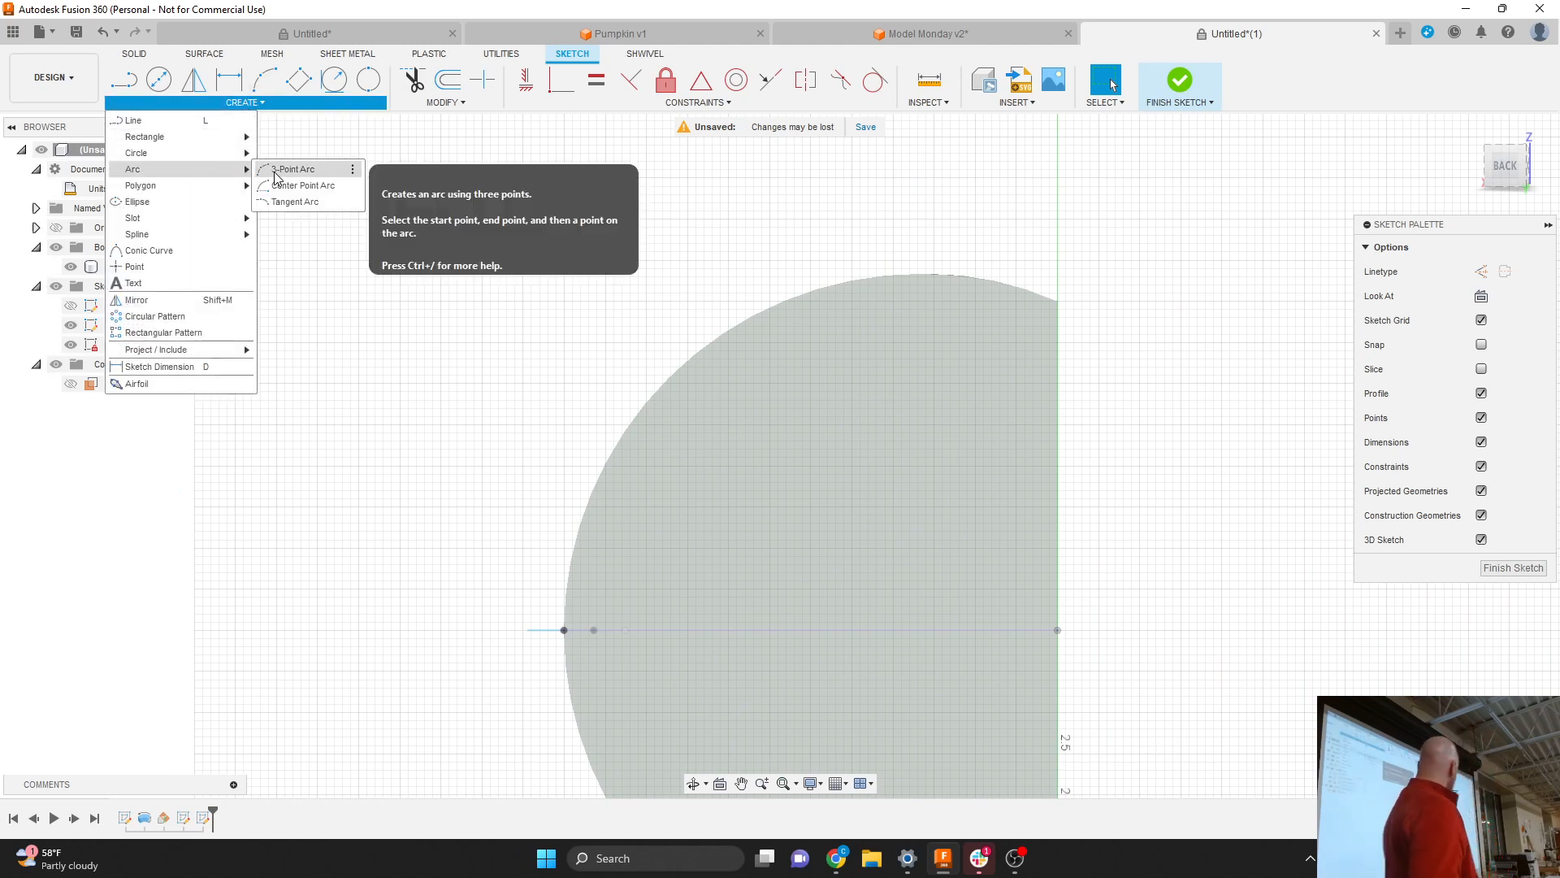
click(280, 170)
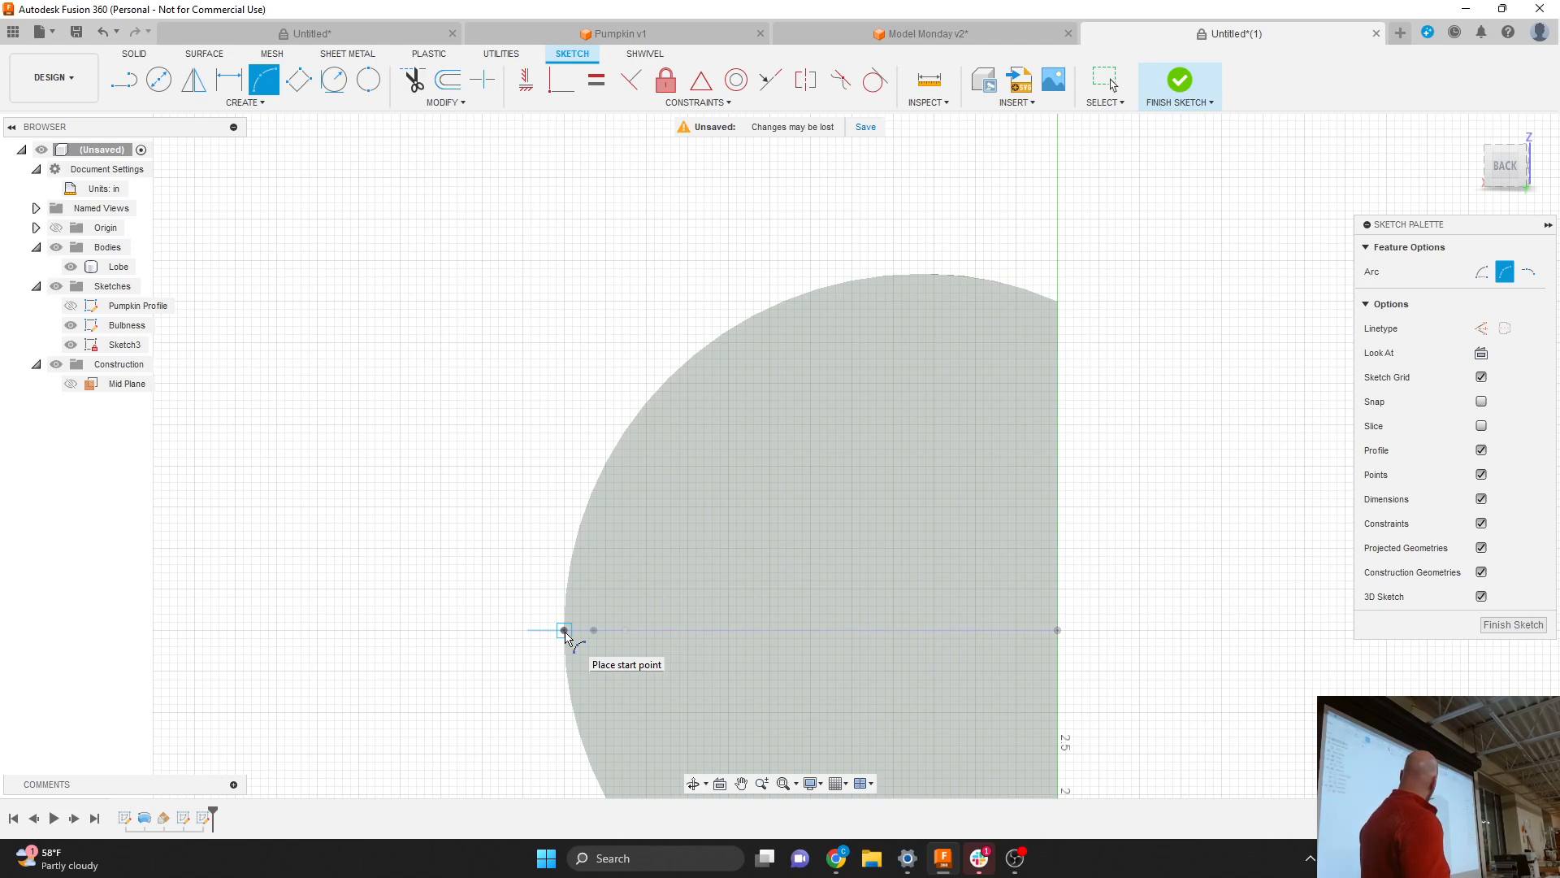
click(564, 629)
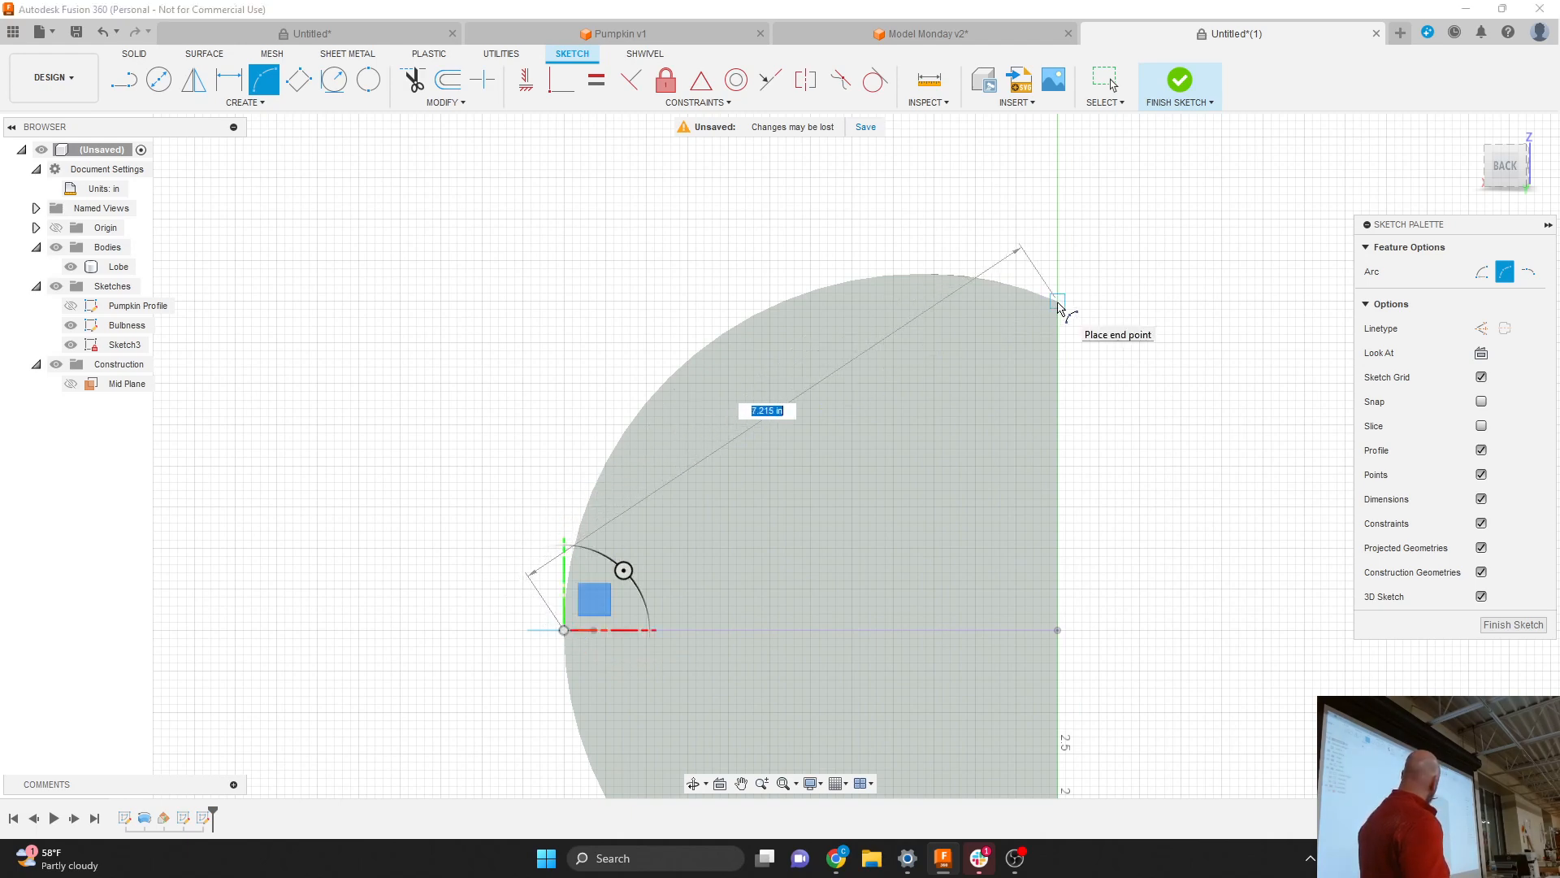
click(1058, 302)
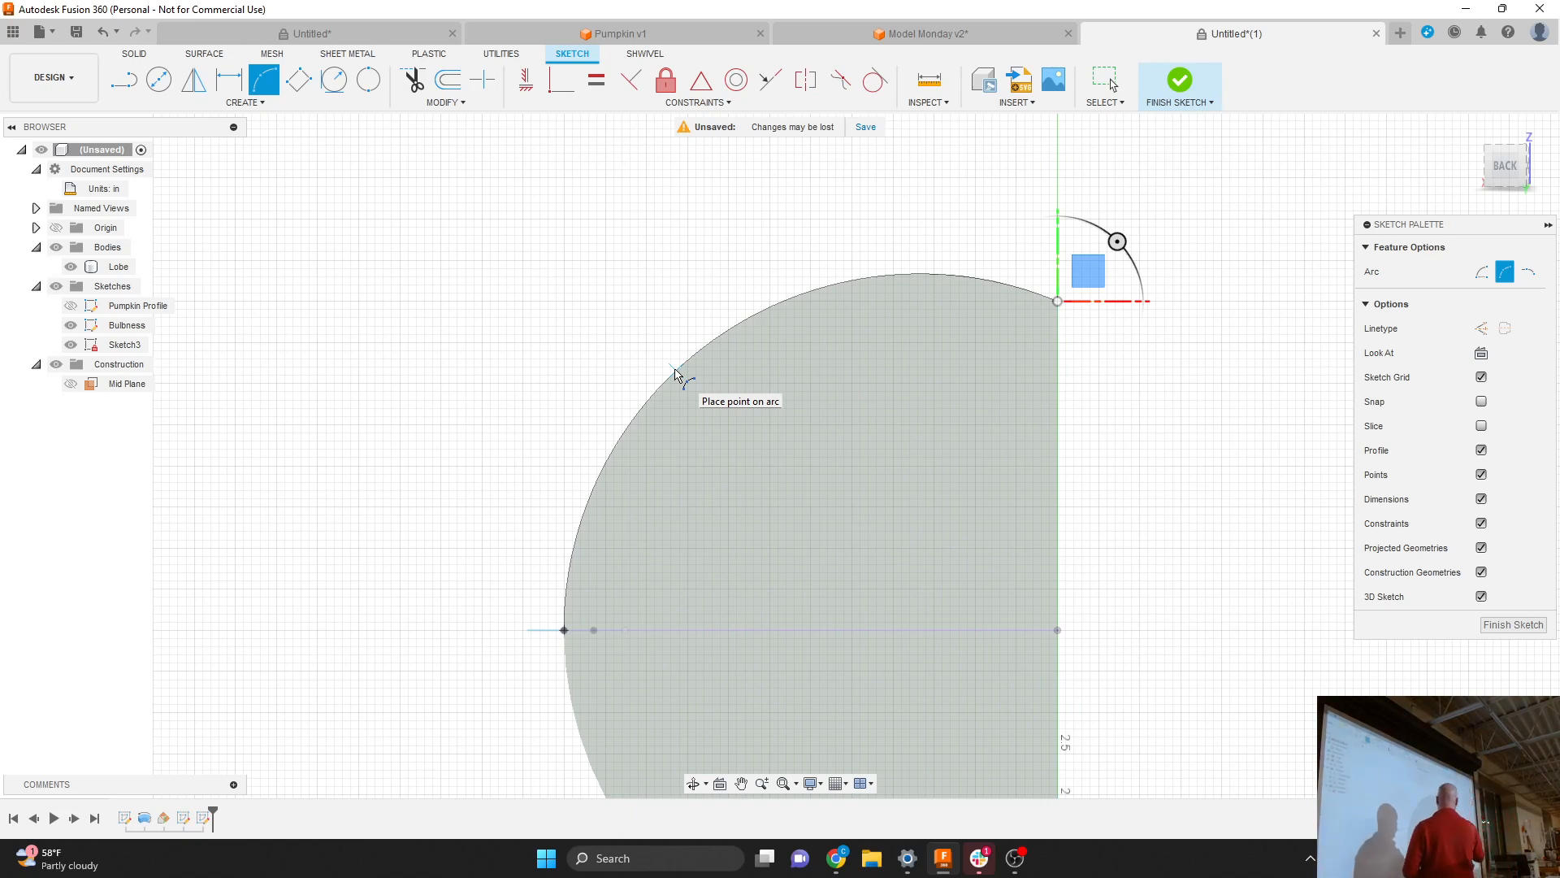
scroll(683, 376, down, 4)
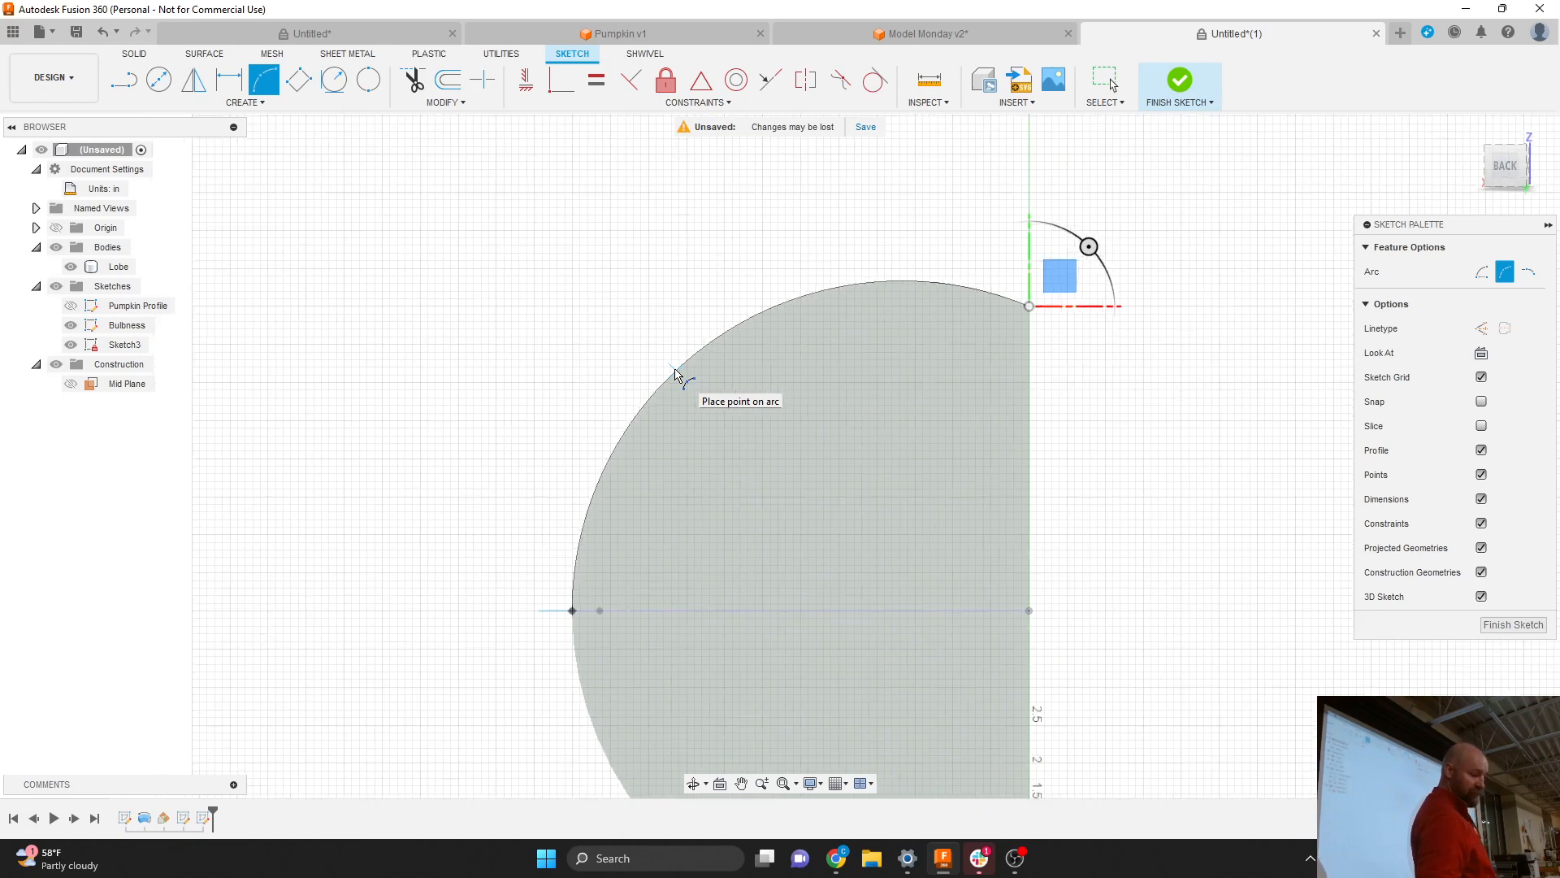
scroll(709, 524, up, 2)
scroll(709, 524, up, 1)
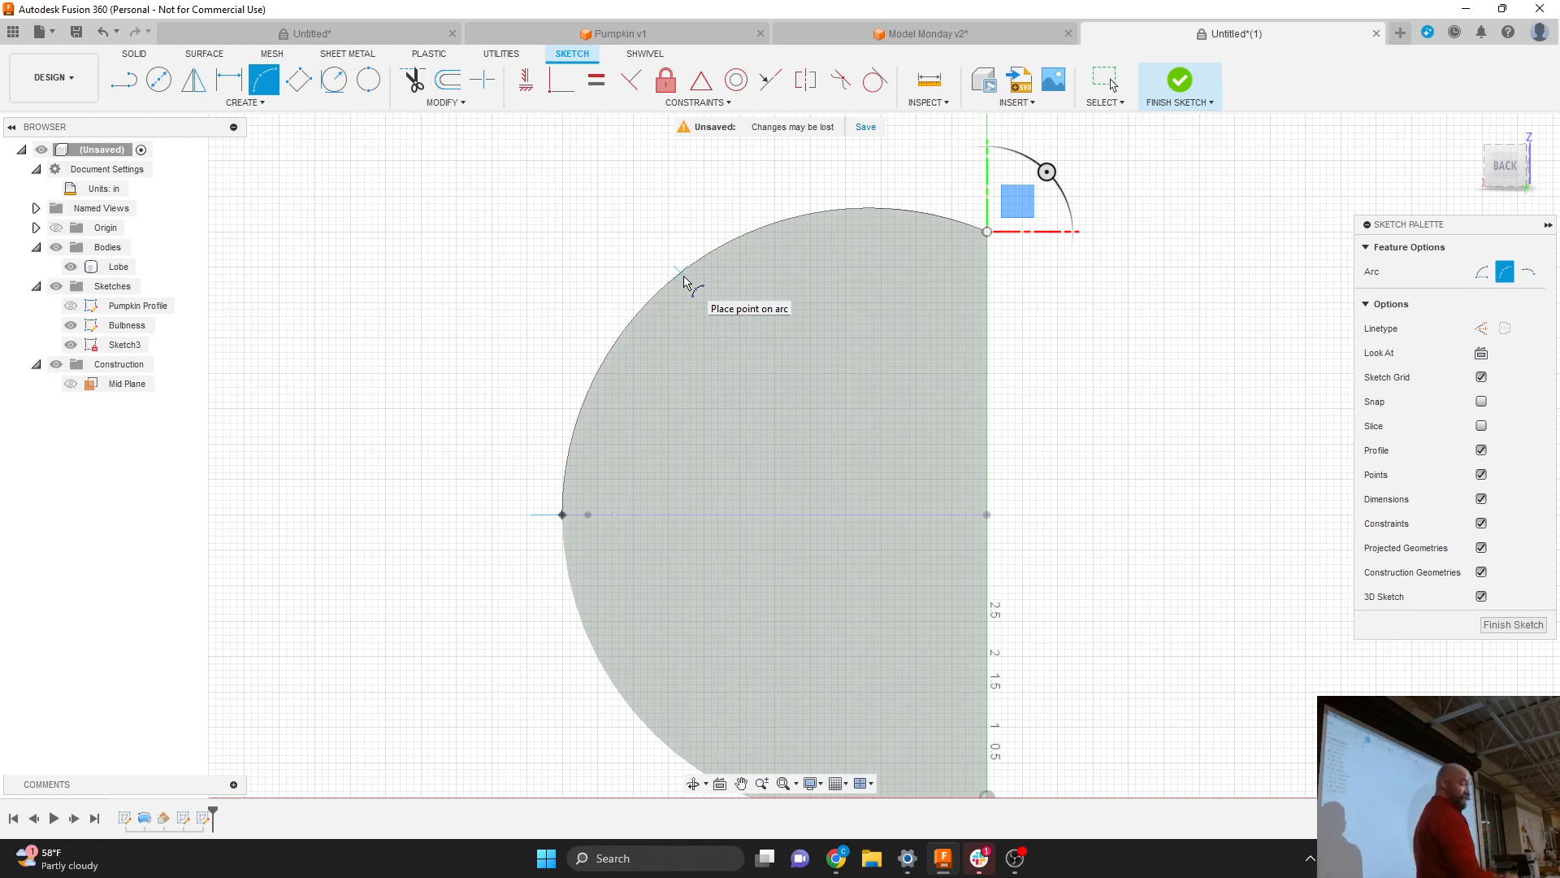
key(Escape)
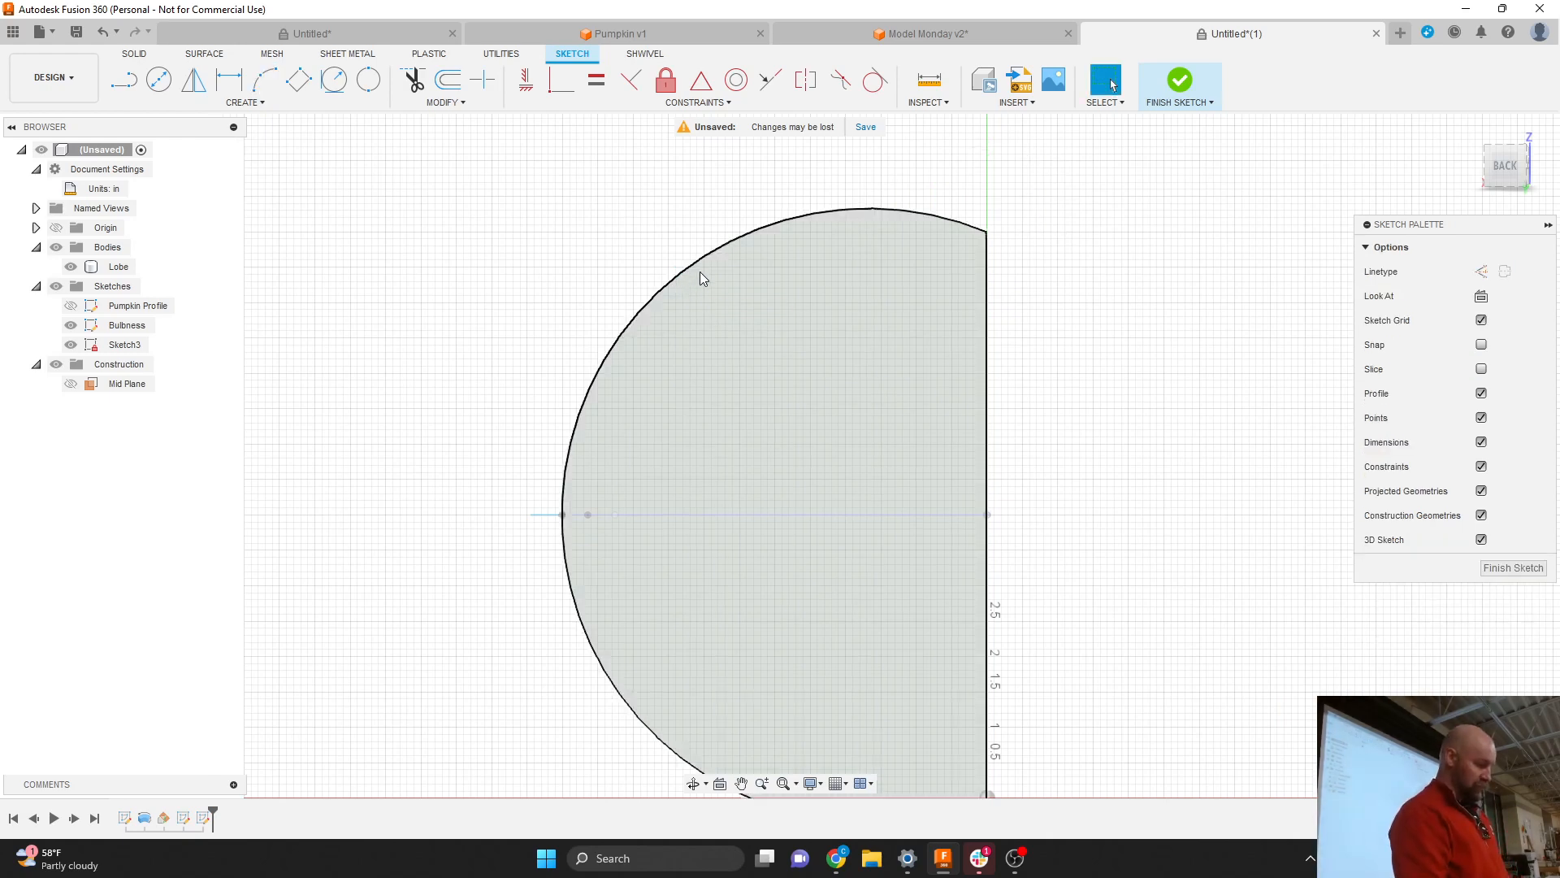
click(1180, 79)
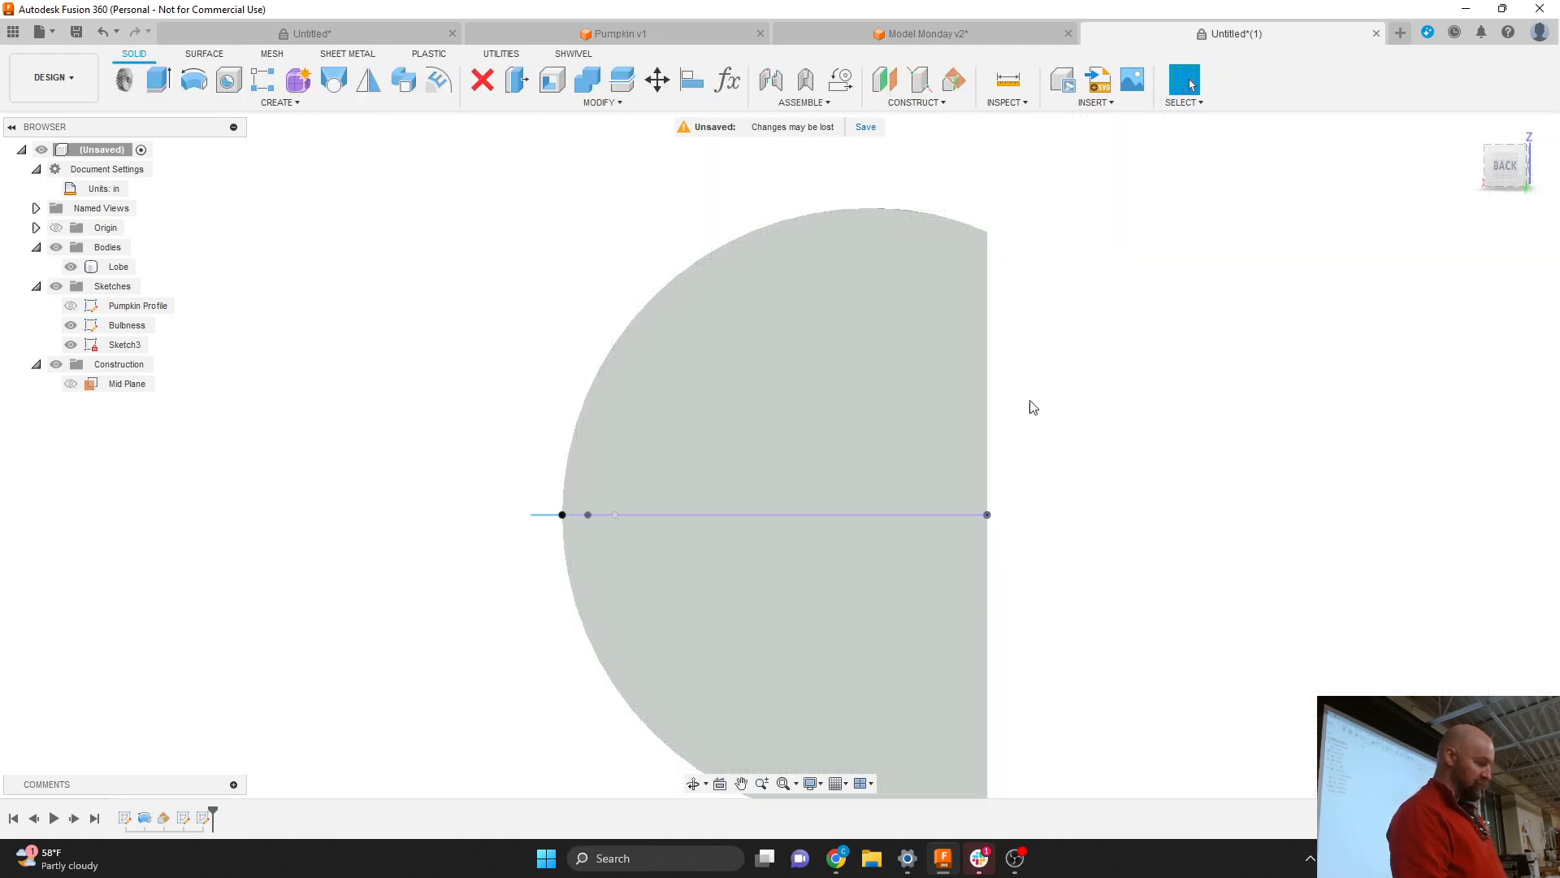
click(892, 419)
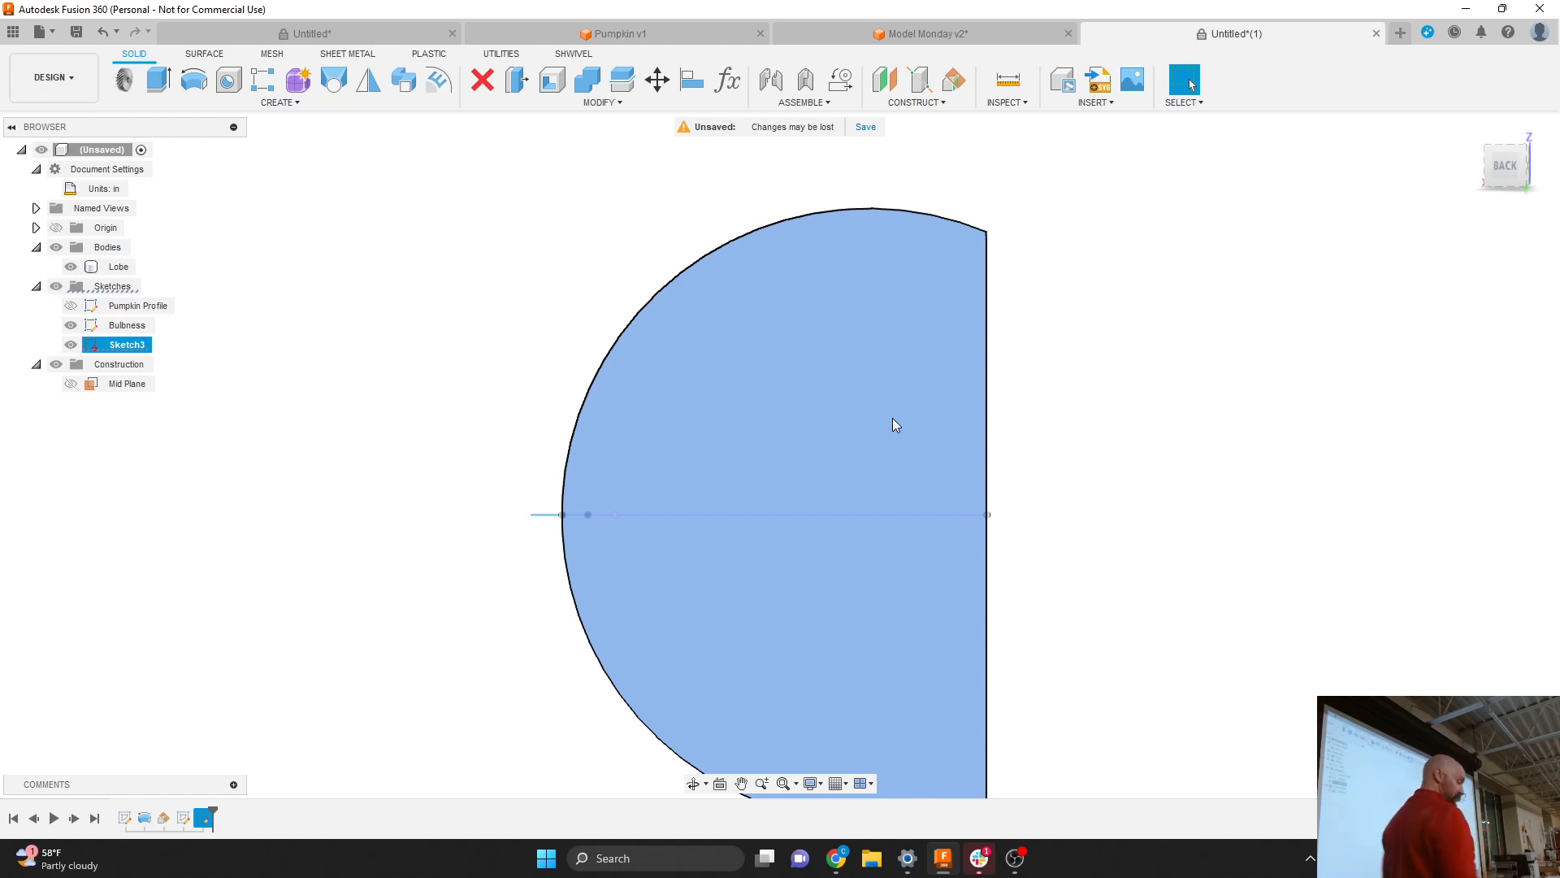
click(892, 418)
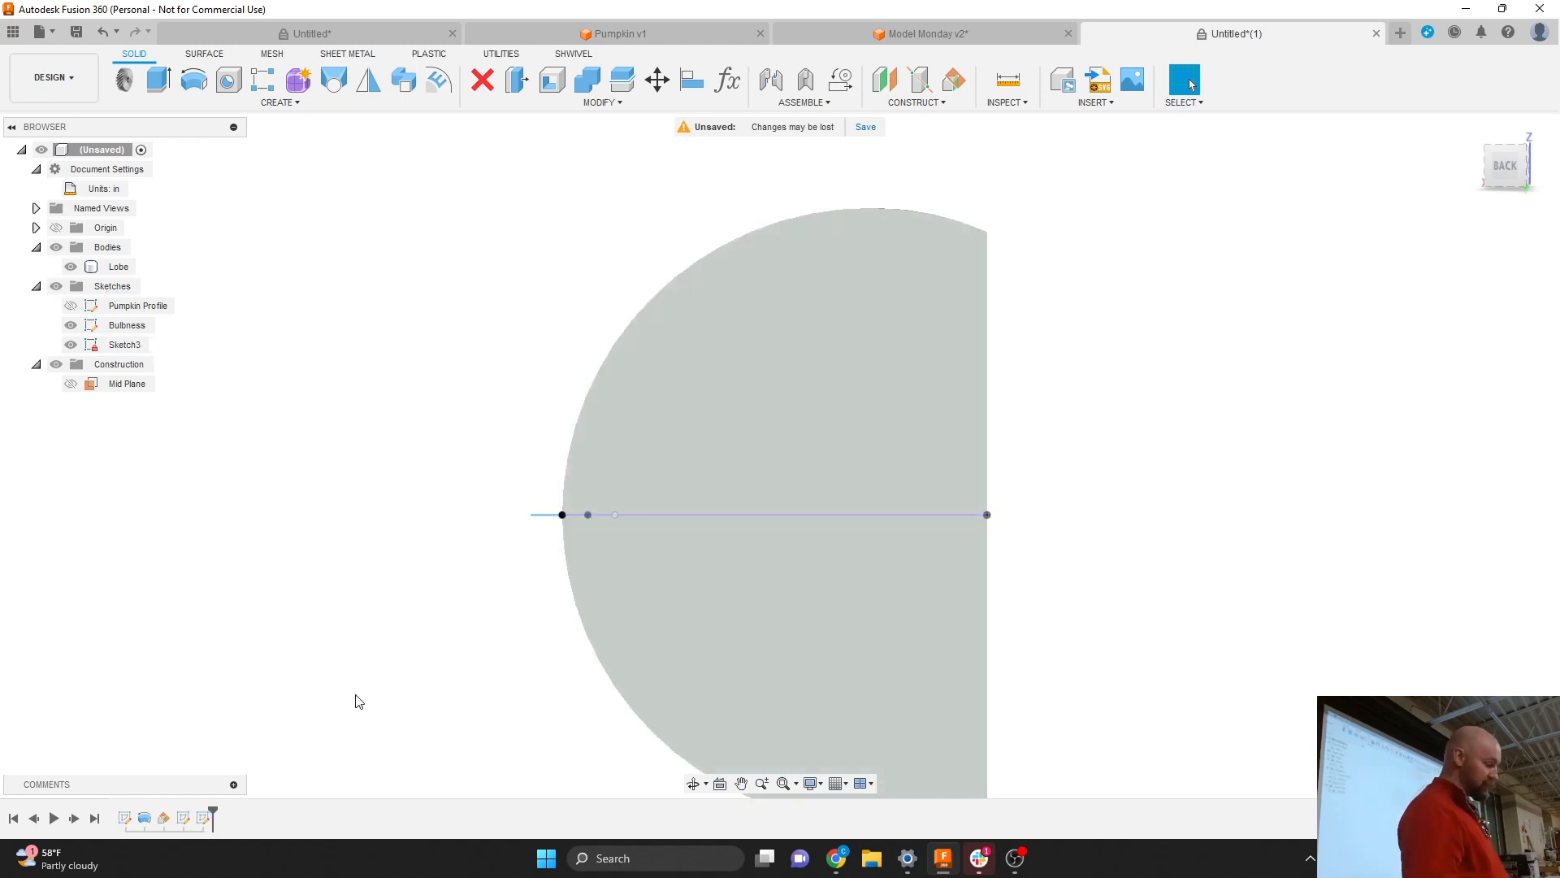
Reopen the side-face sketch, draw a 3-point arc along the lobe's curved edge from its outermost mid-height point to the upper corner, and finish the sketch.
right_click(204, 819)
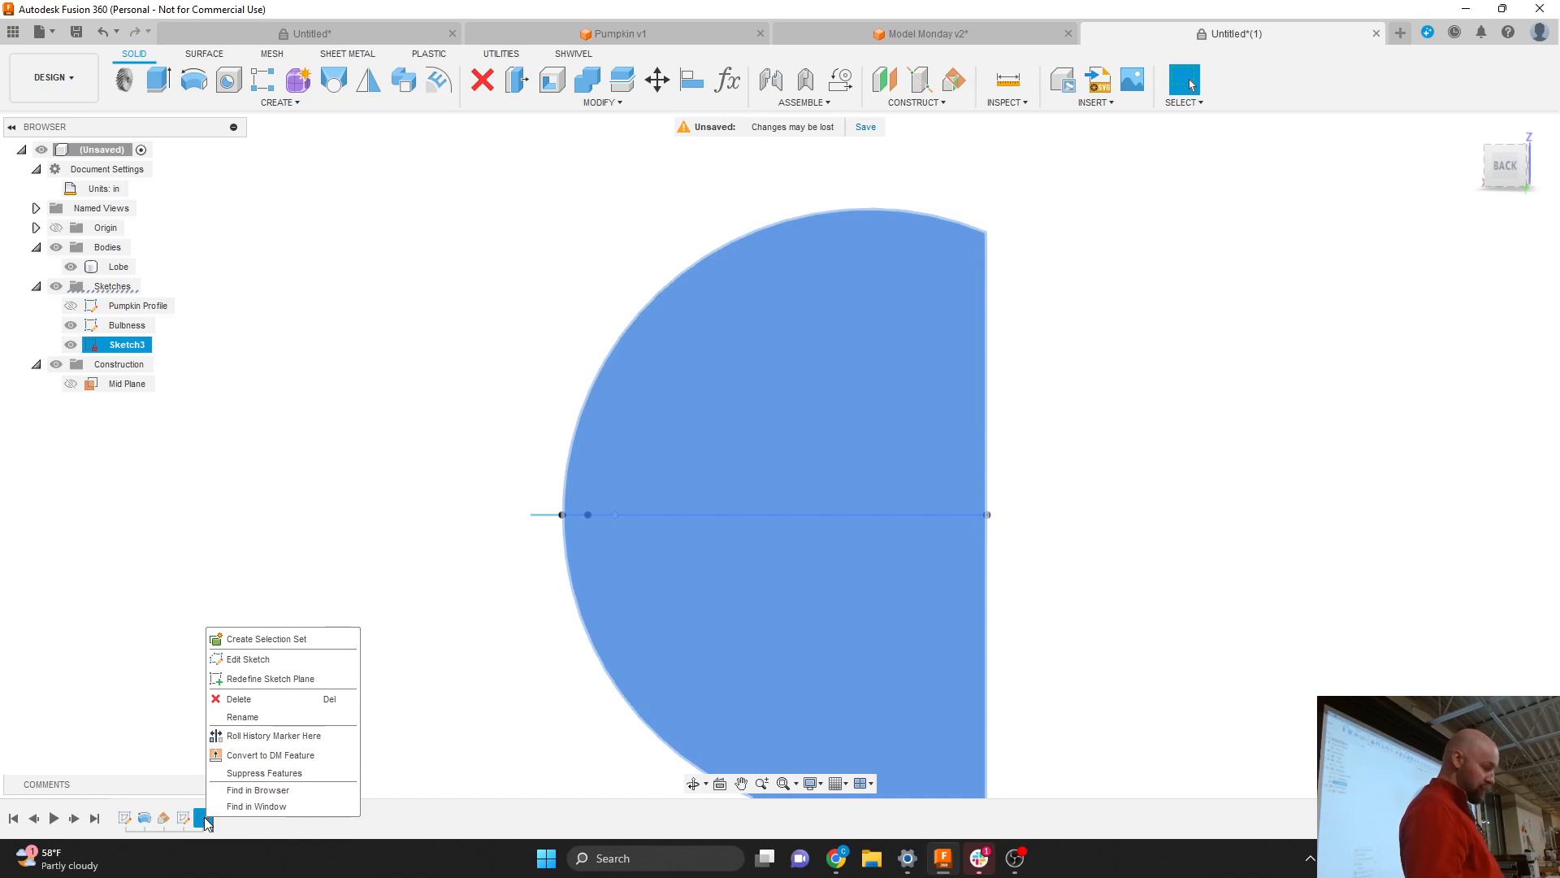
click(246, 659)
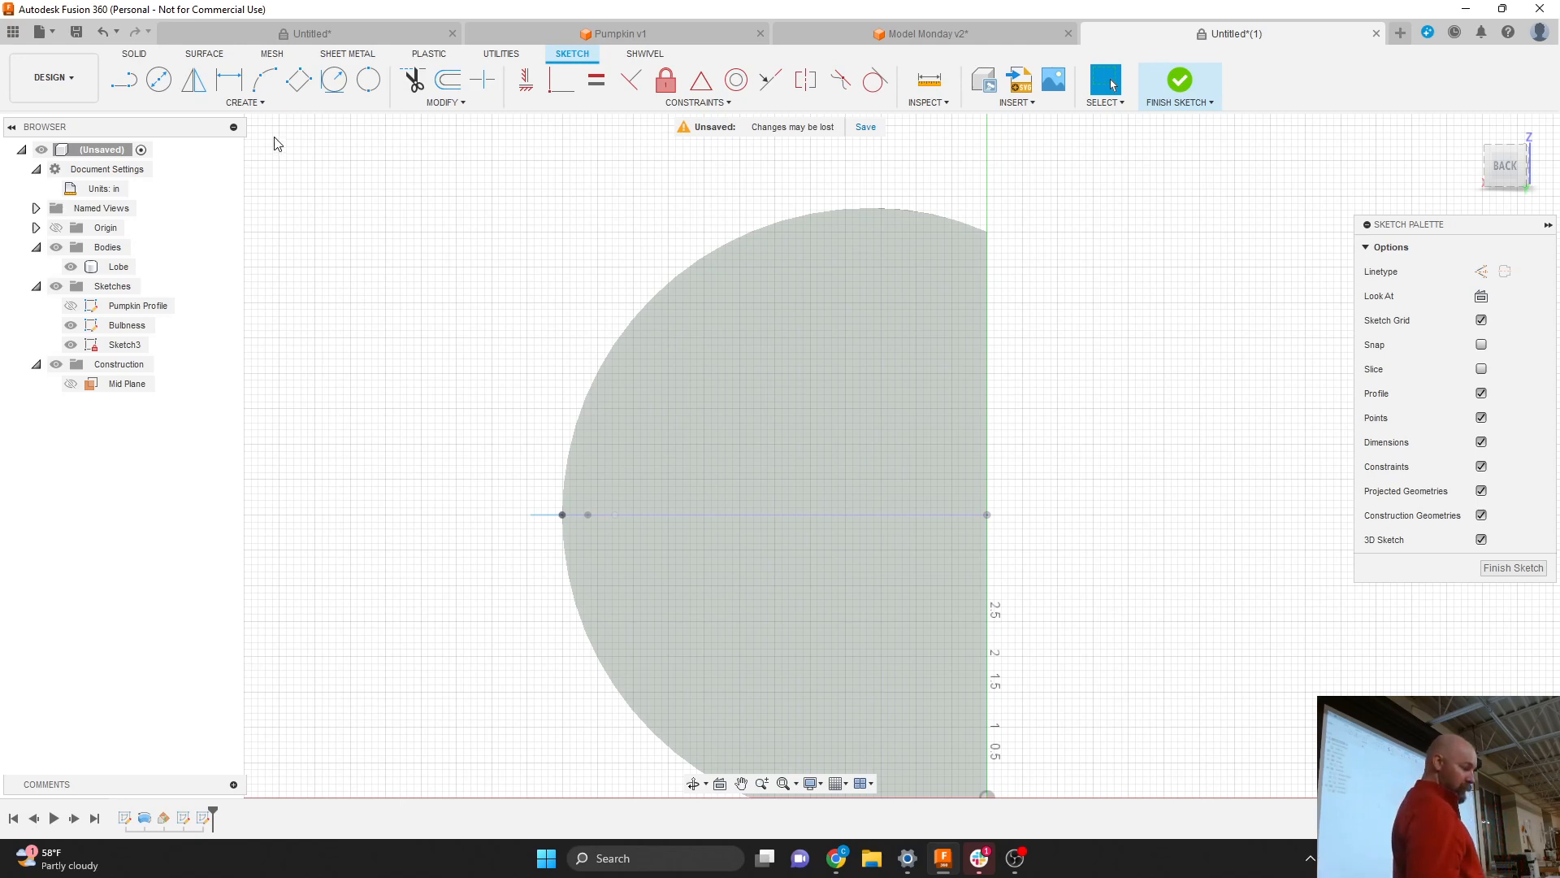
click(264, 80)
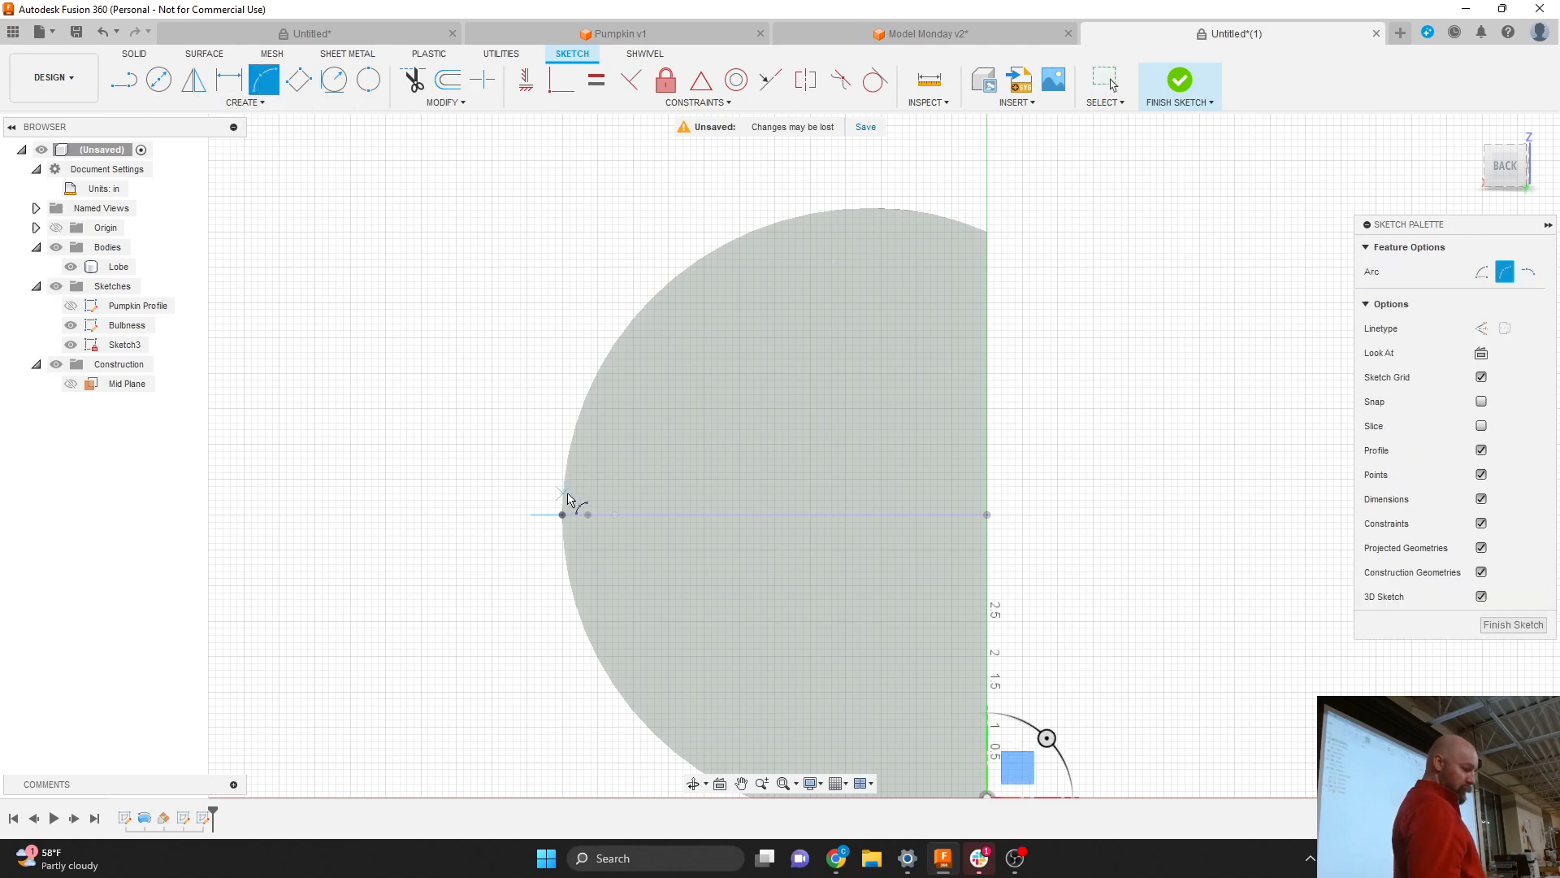
click(562, 515)
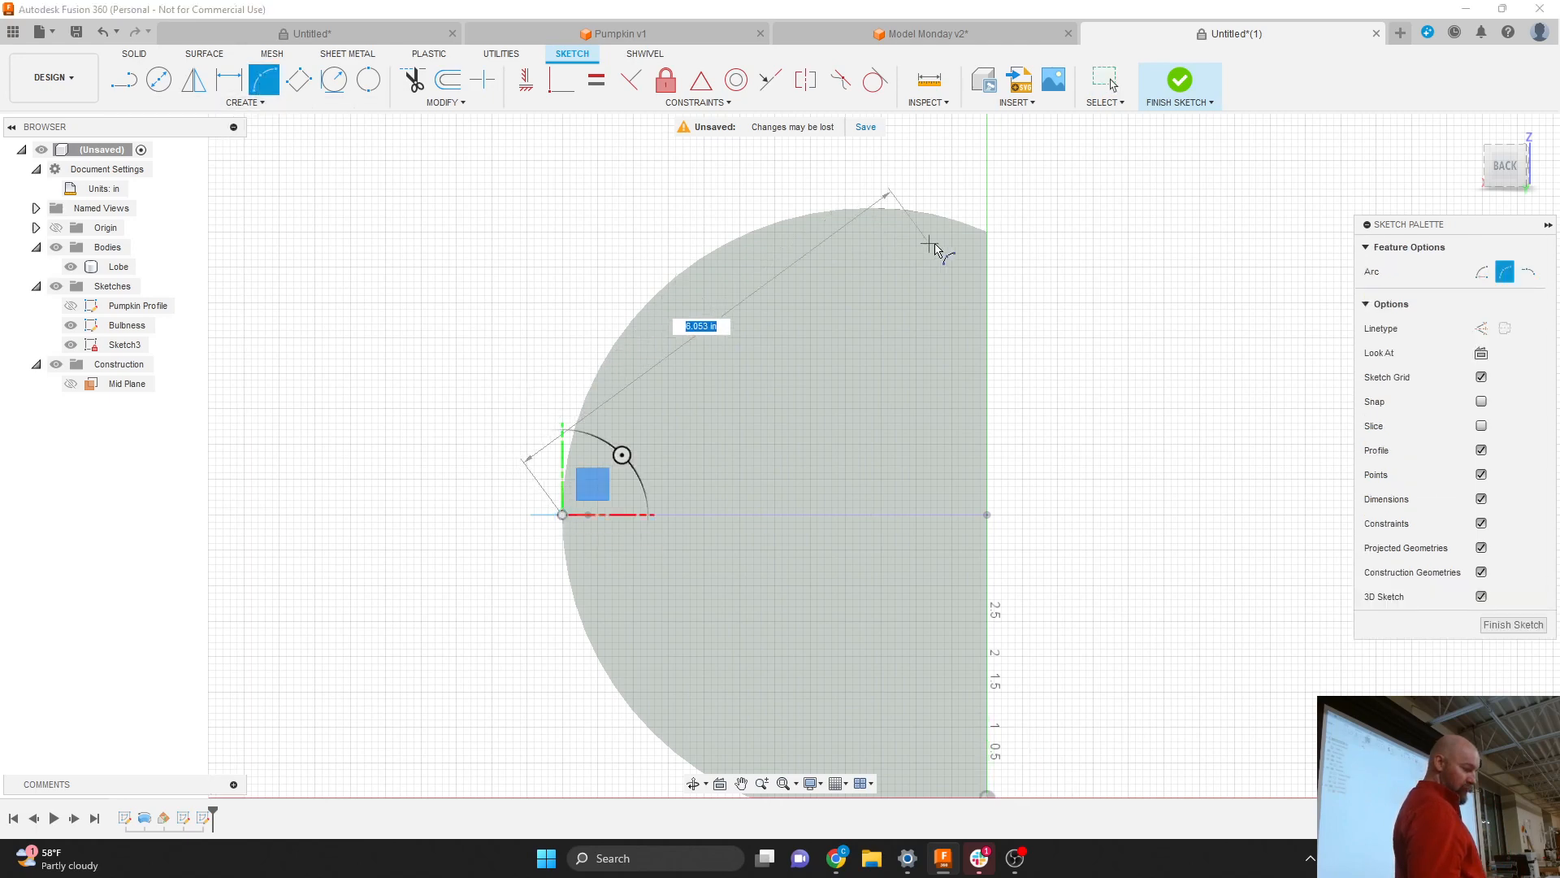
click(986, 232)
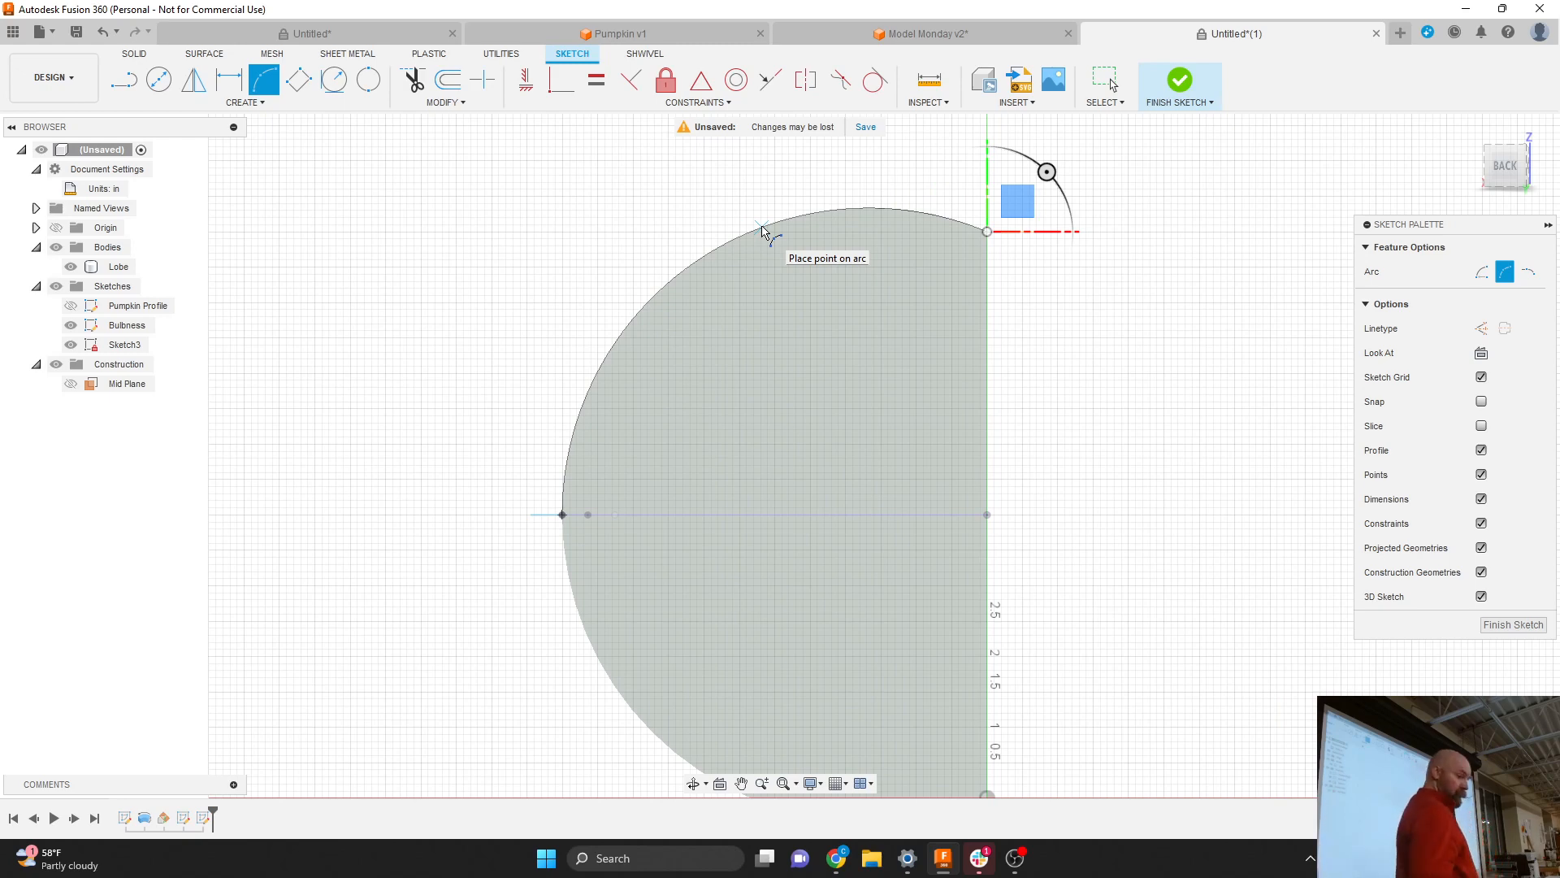
click(761, 230)
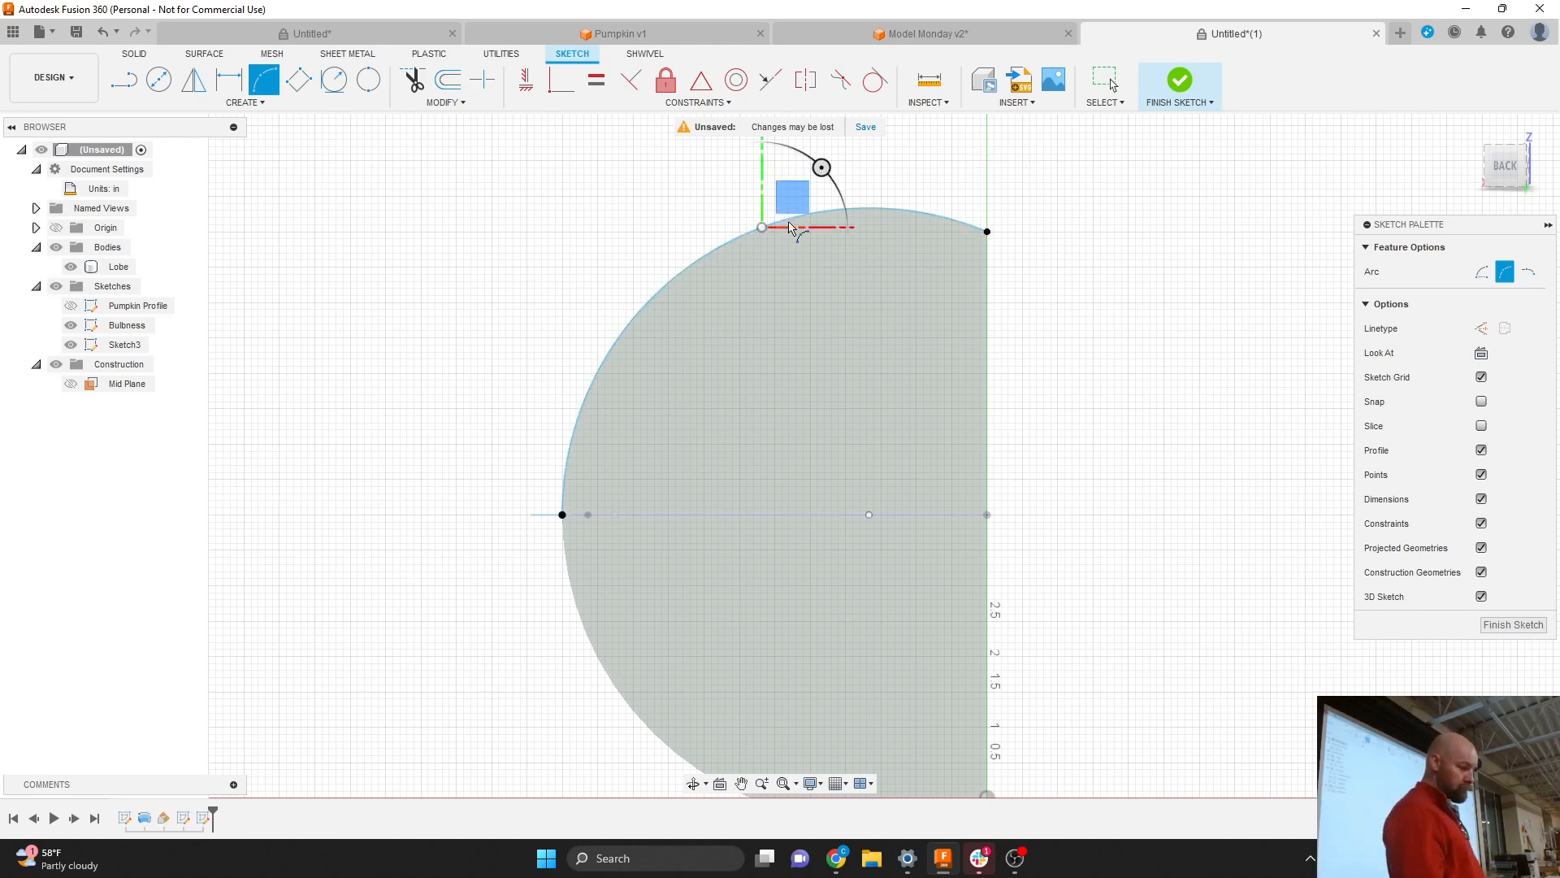
click(1180, 81)
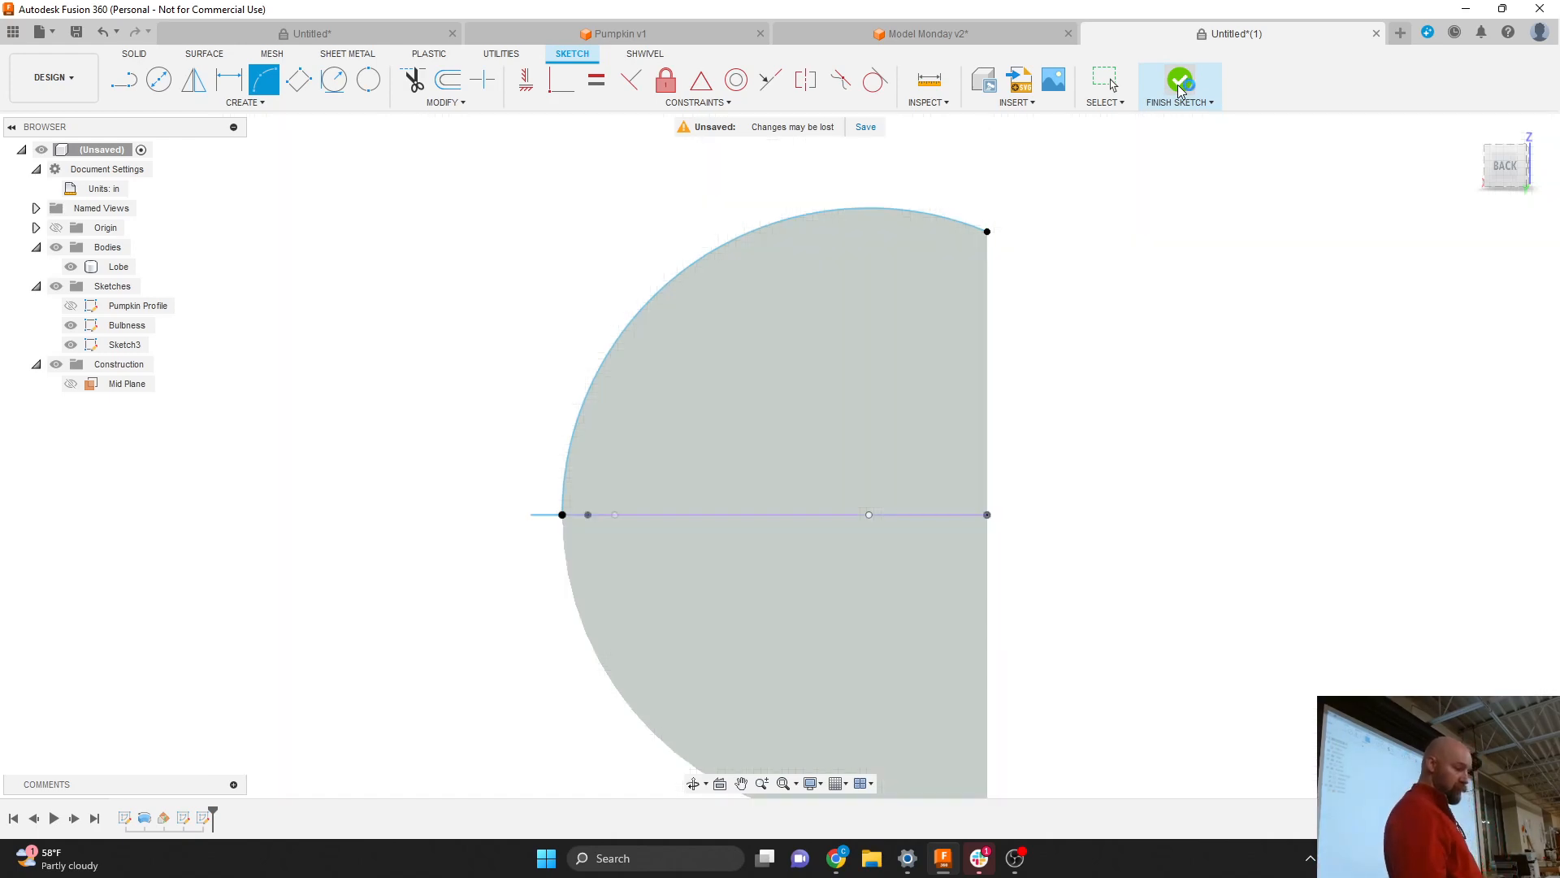
Rename the side-face sketch containing the new arc as Path 1.
click(1500, 166)
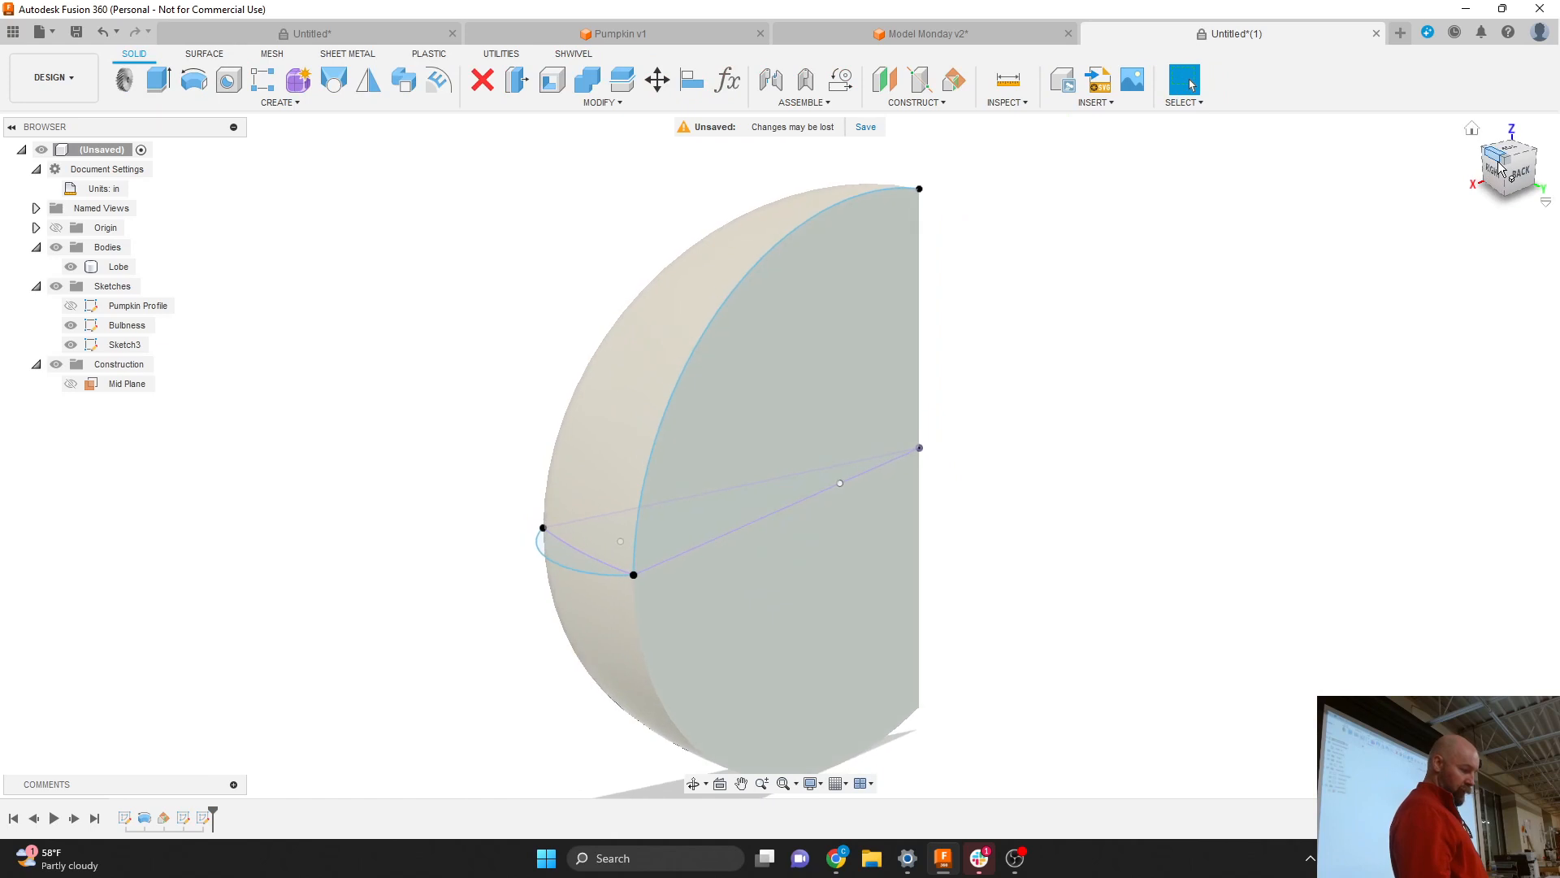
click(127, 348)
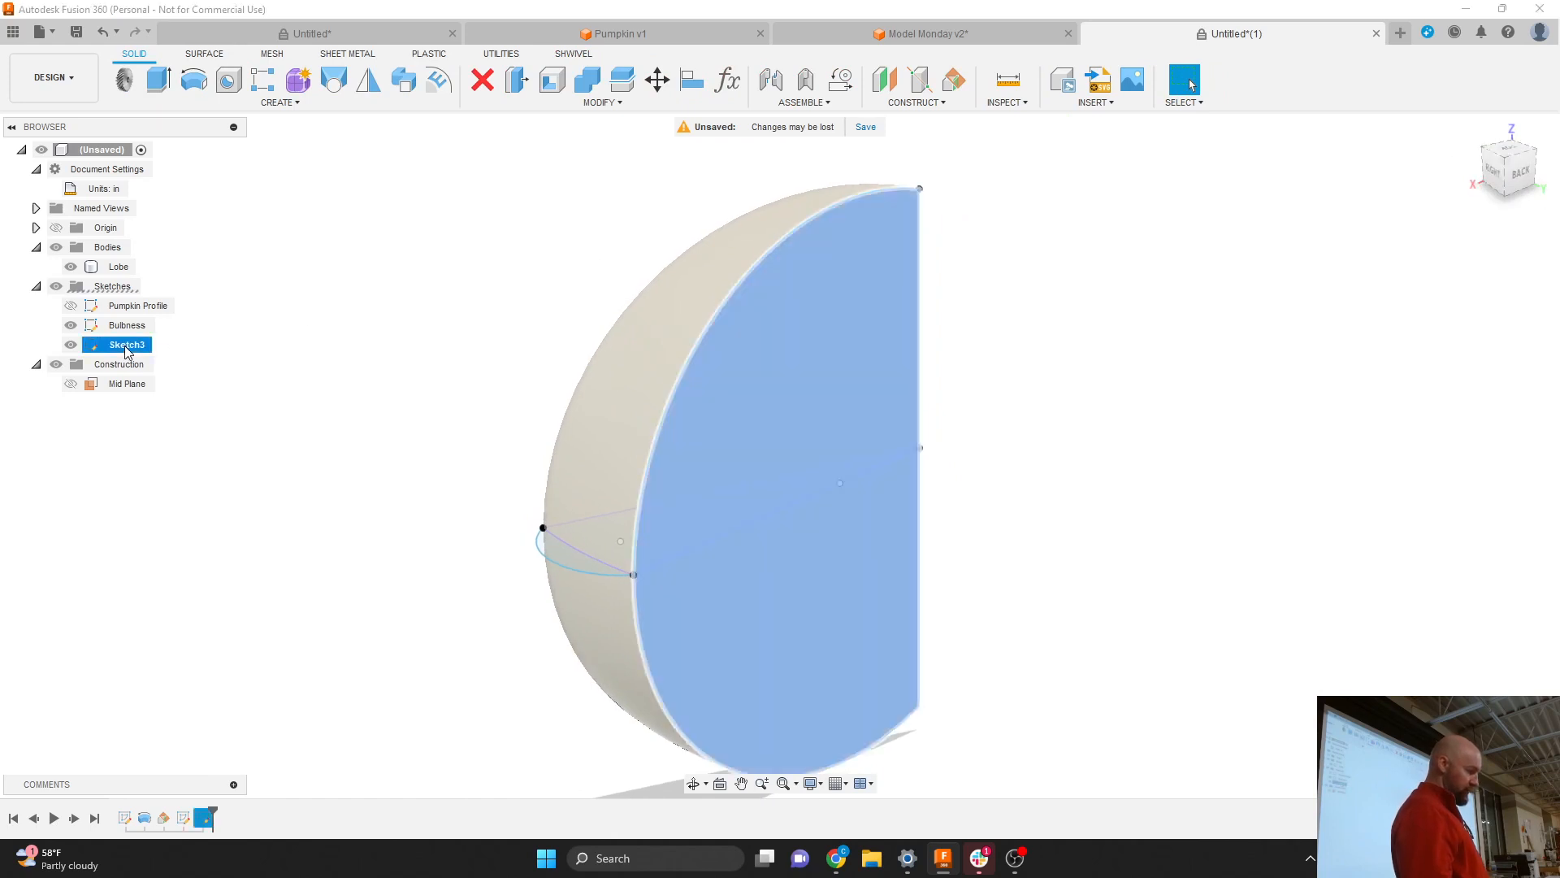
click(126, 347)
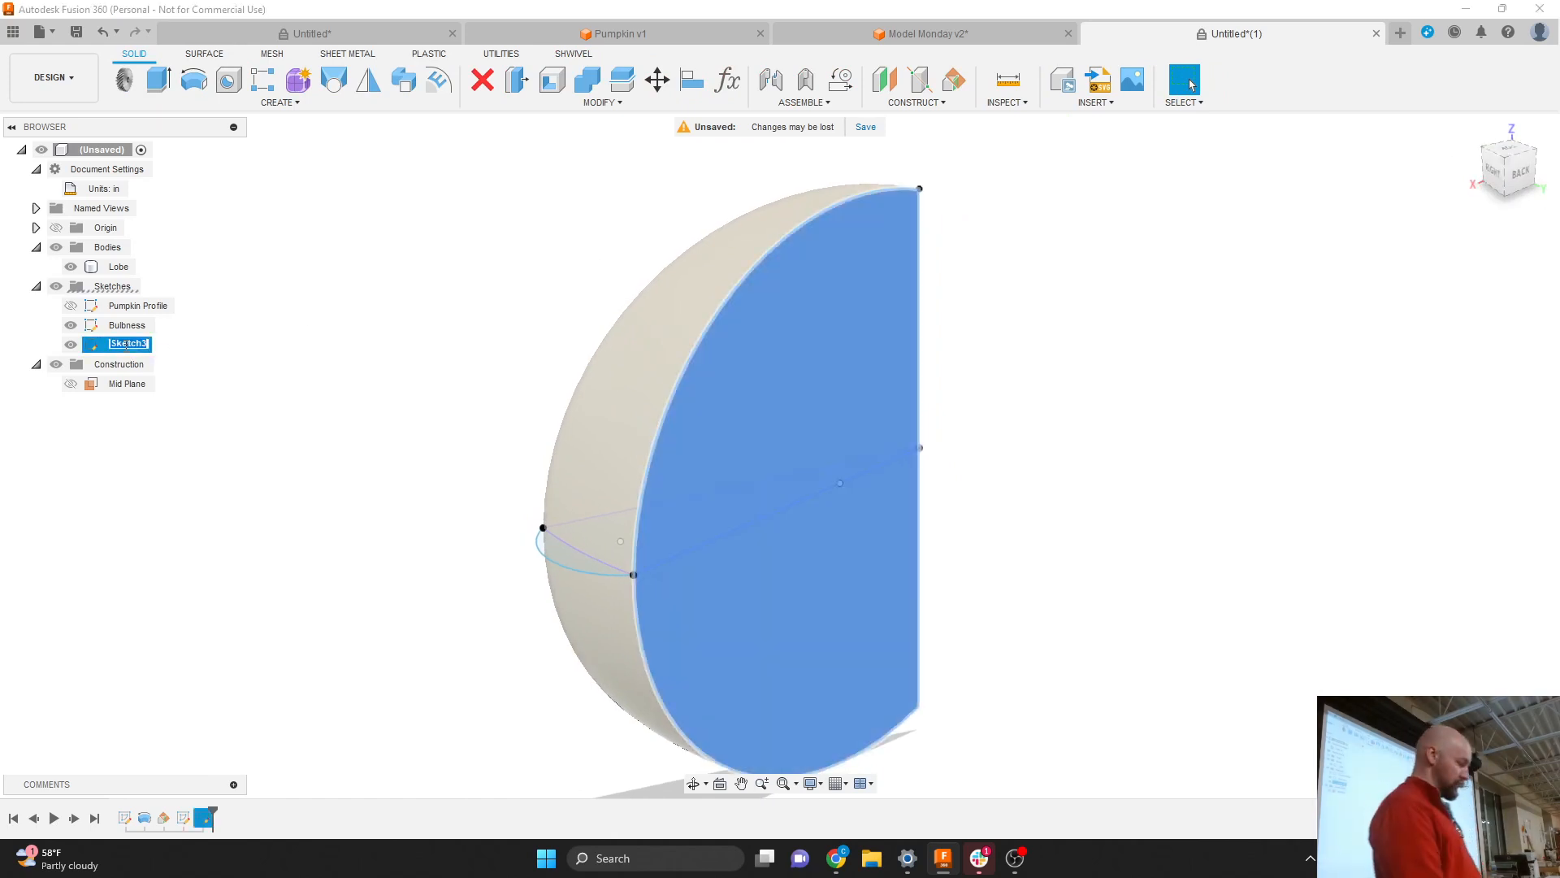
text(Pat)
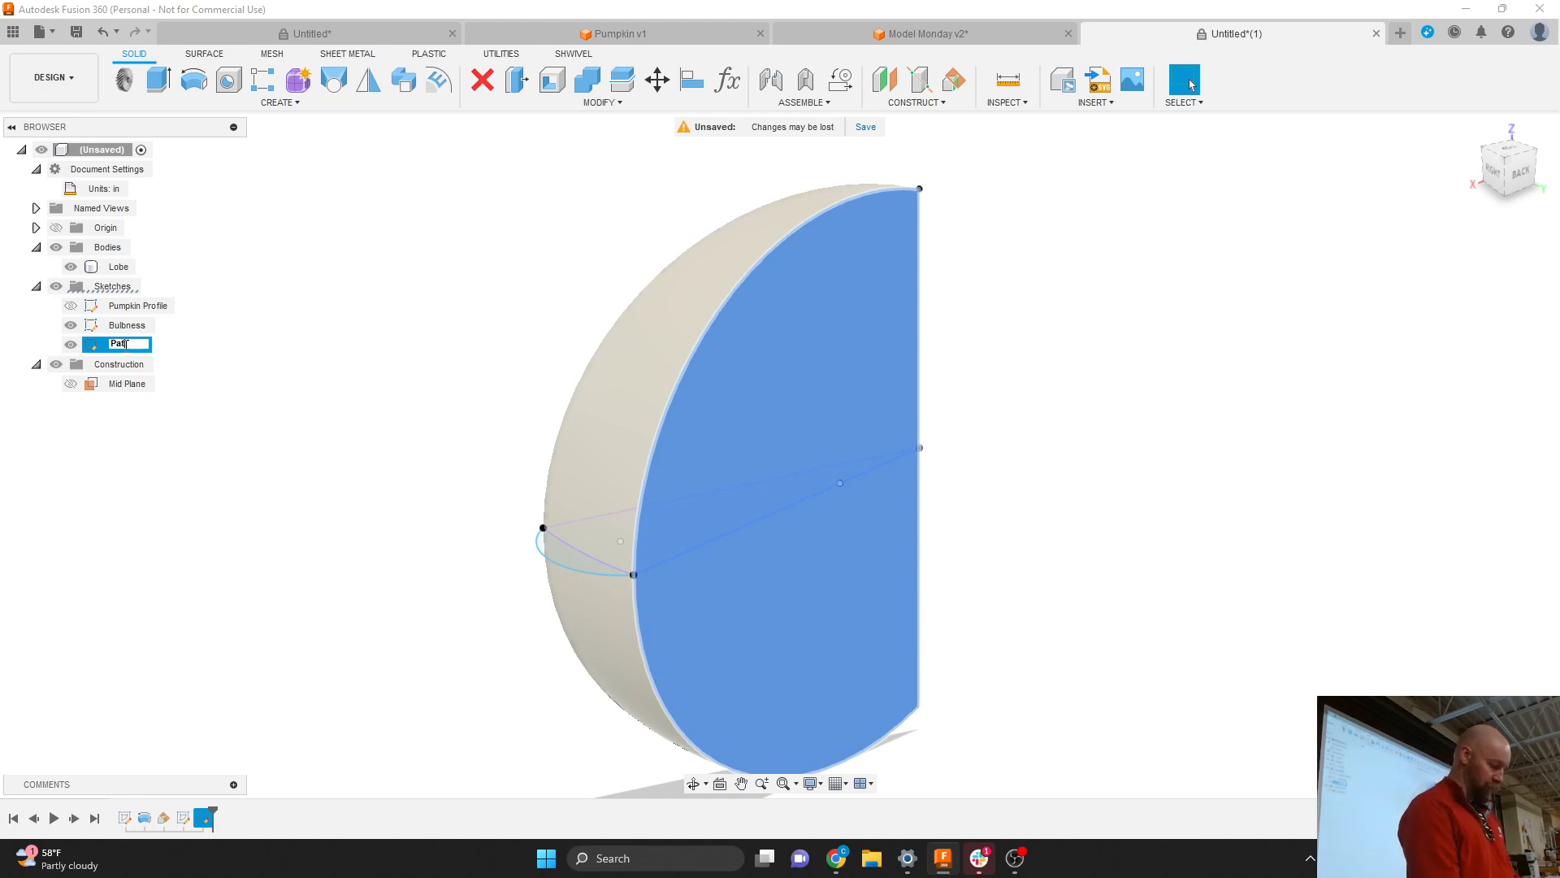
text(h 1)
key(Return)
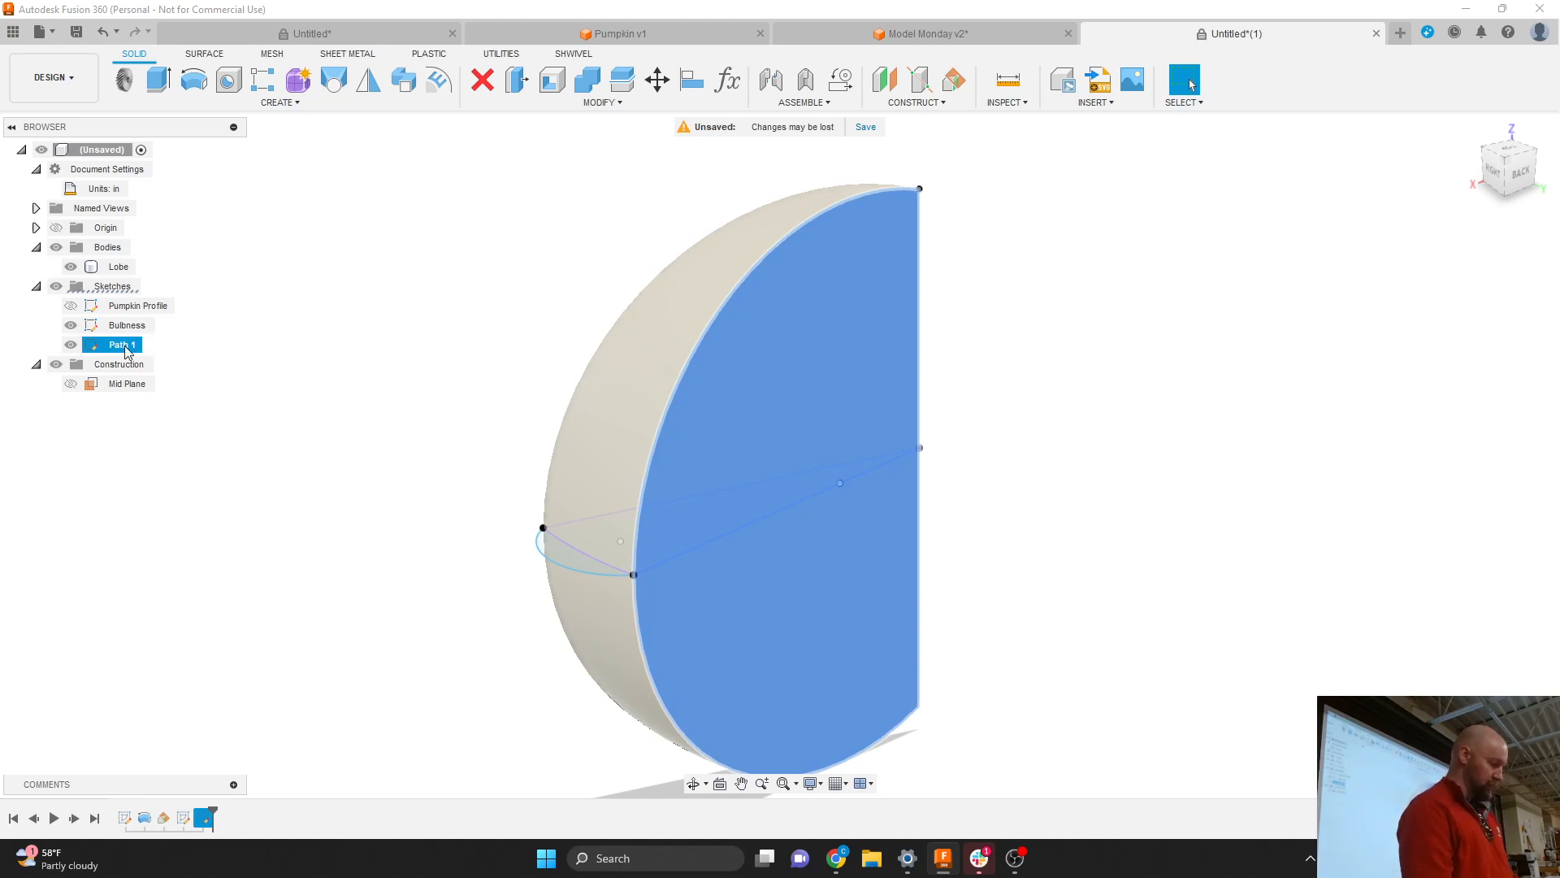
click(314, 362)
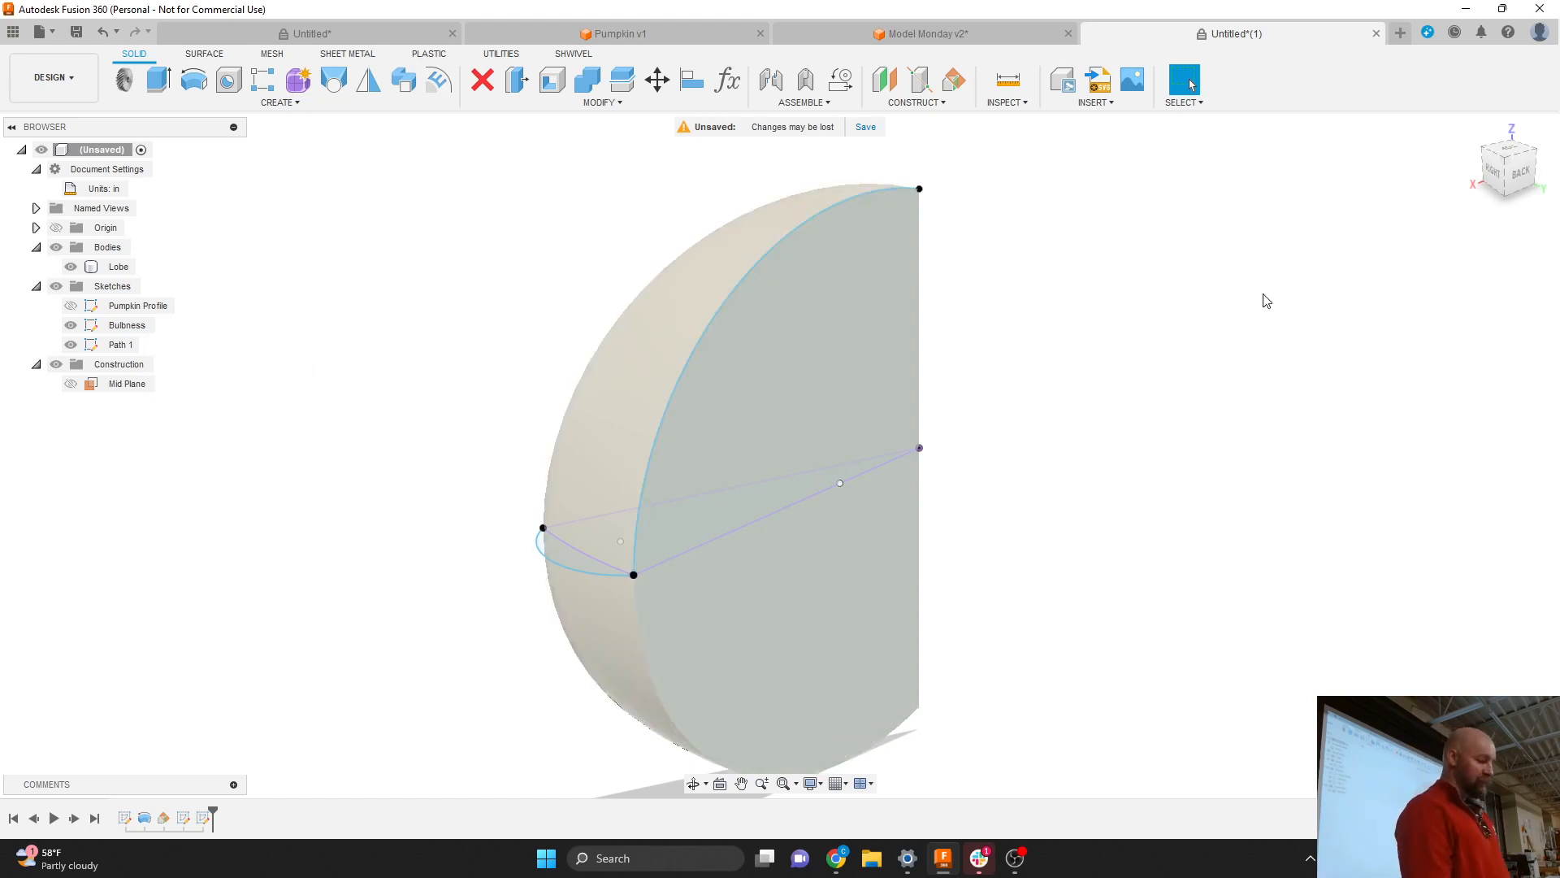
Start a new sketch on the opposite flat side face of the Lobe body.
drag(1491, 177, 1536, 159)
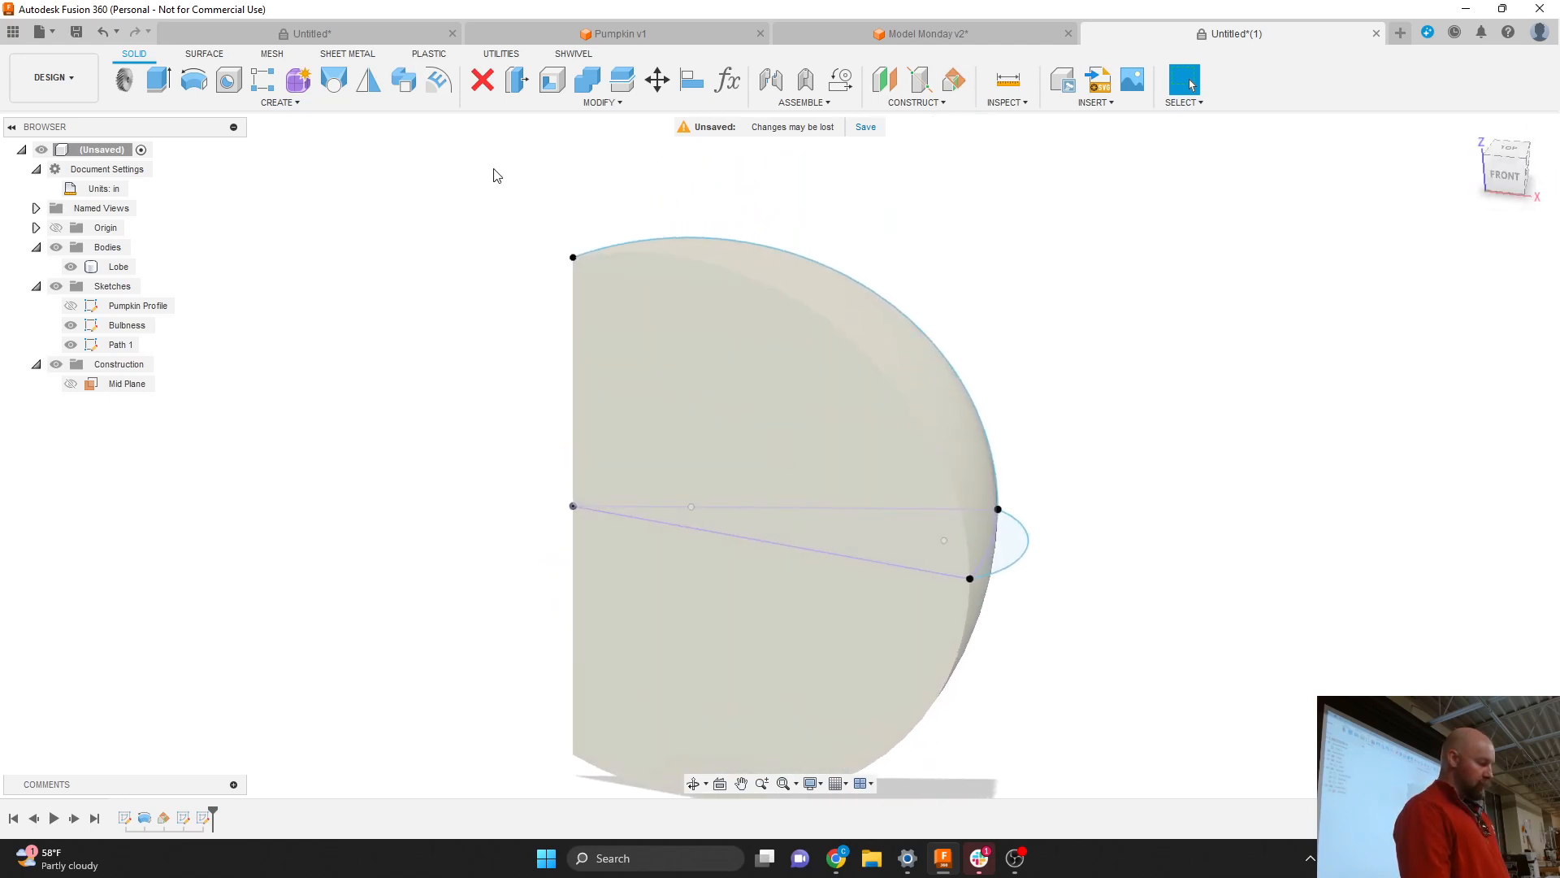
click(268, 106)
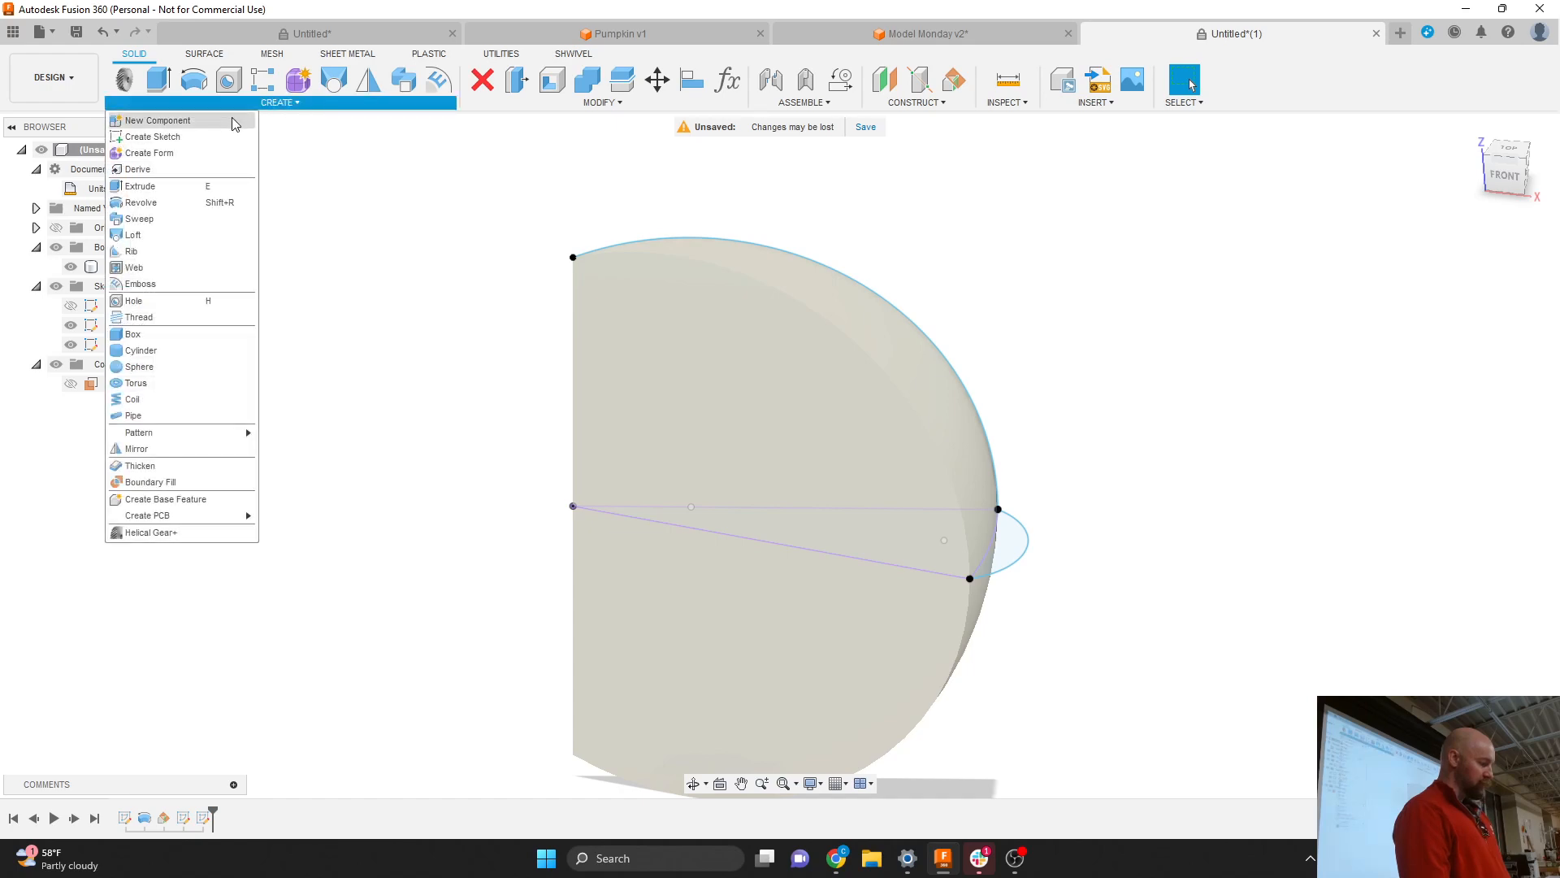
click(195, 138)
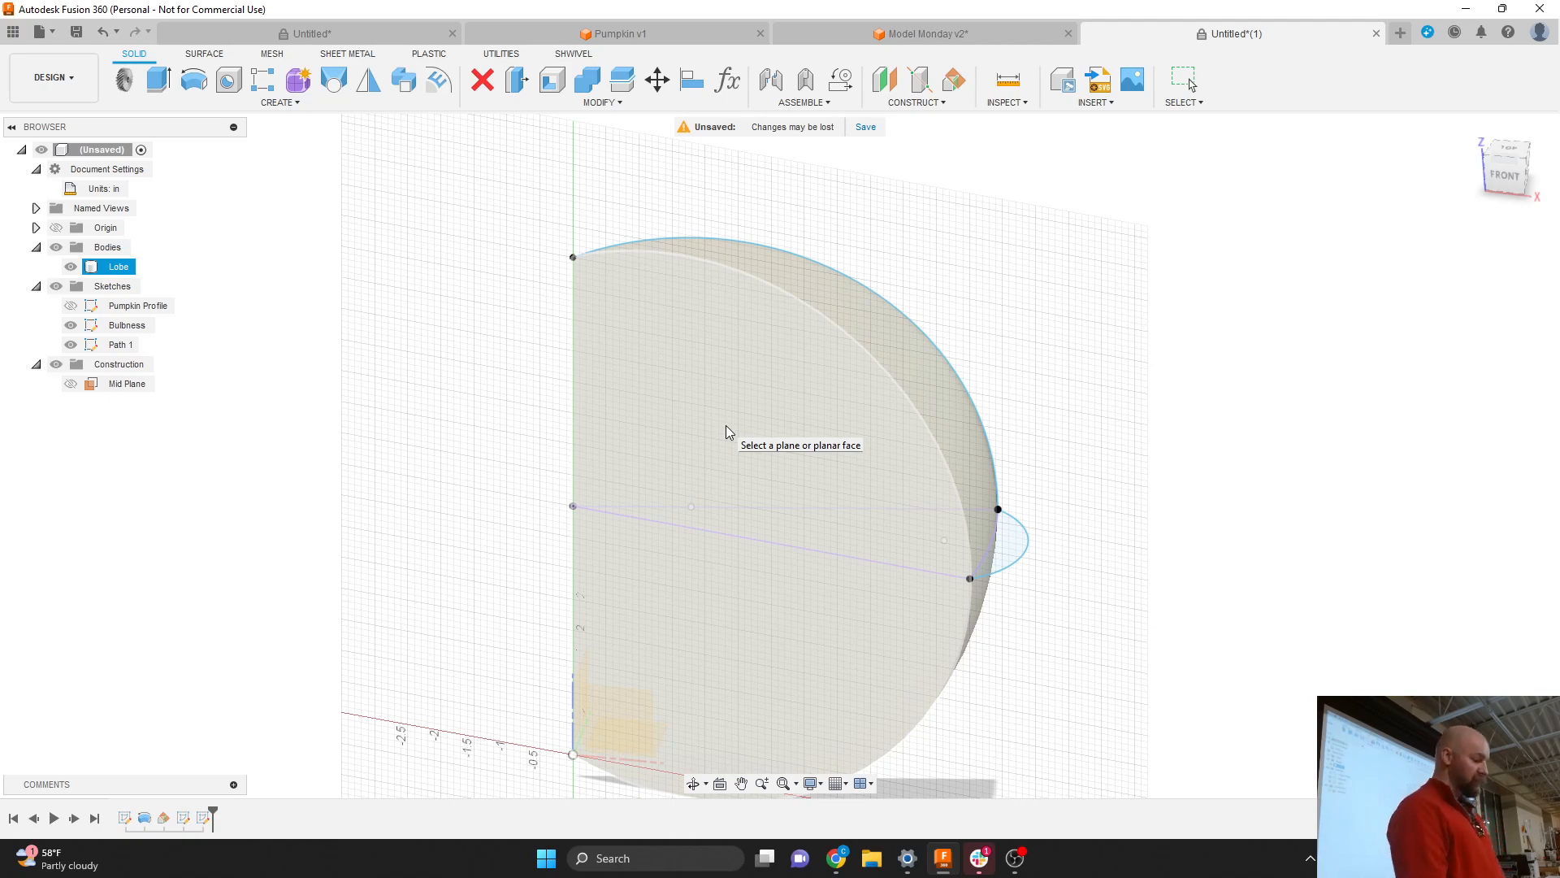
click(746, 428)
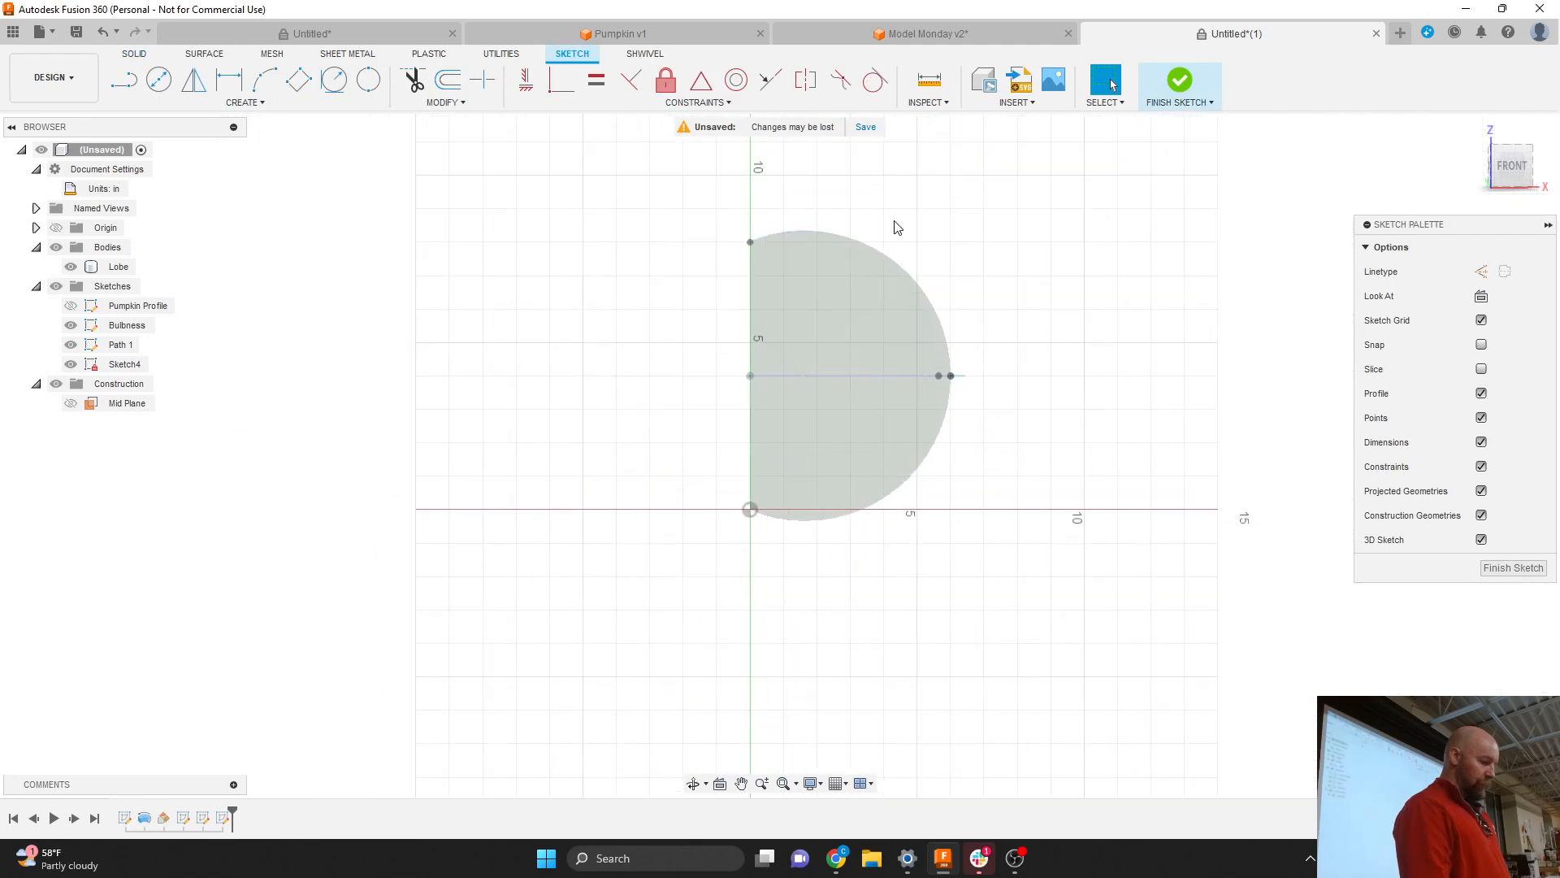
scroll(895, 223, up, 3)
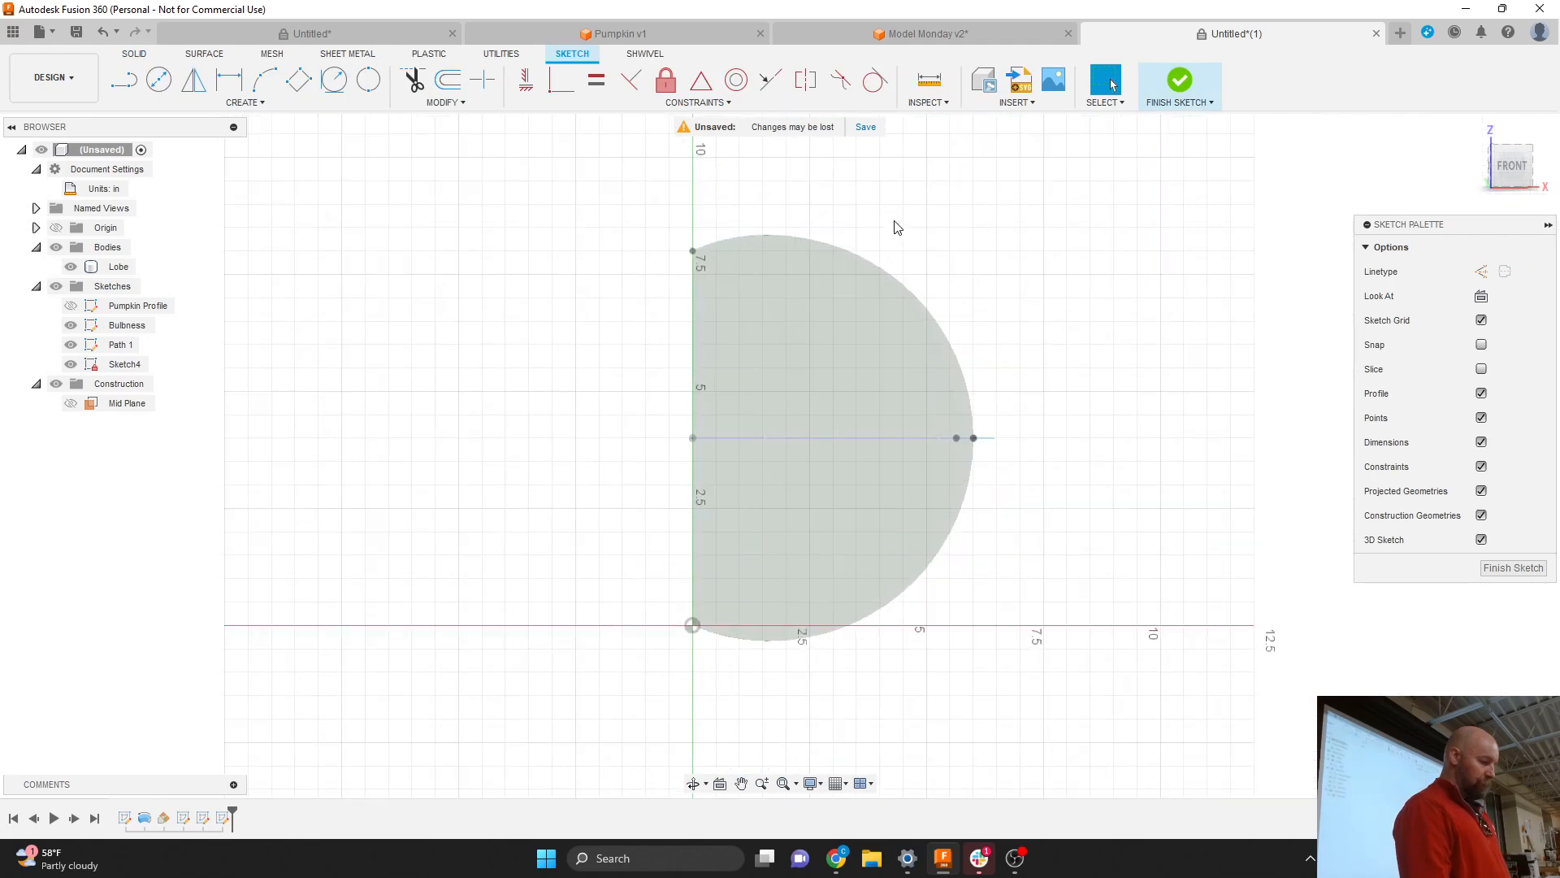
Draw a 3-point arc from the upper corner to the outermost mid-height point, following the lobe's curved edge, and finish the sketch.
click(262, 103)
mouse_move(199, 169)
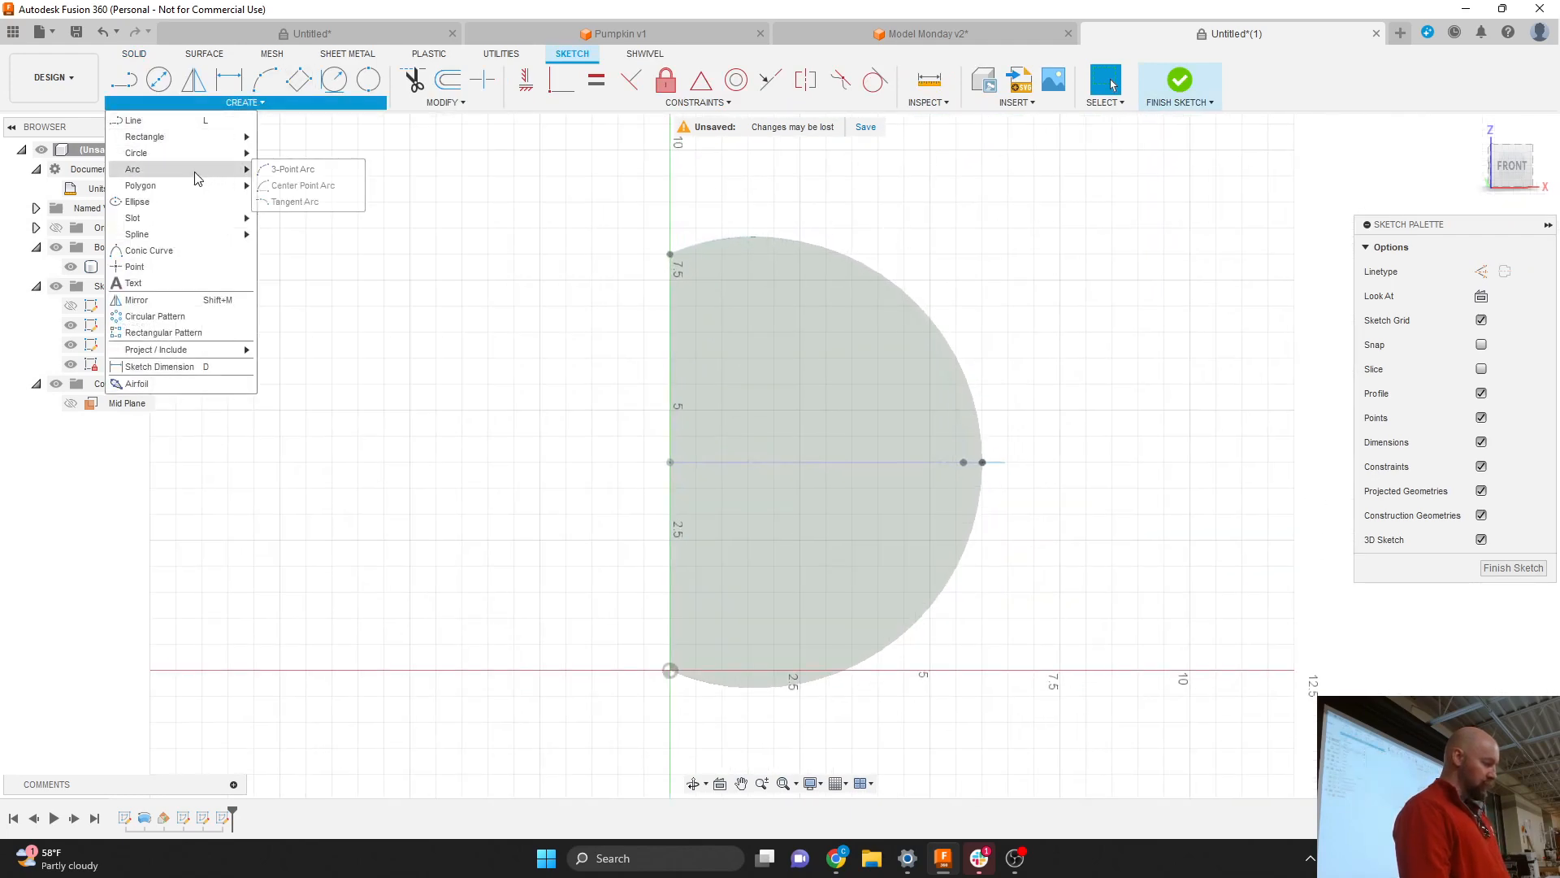
click(265, 169)
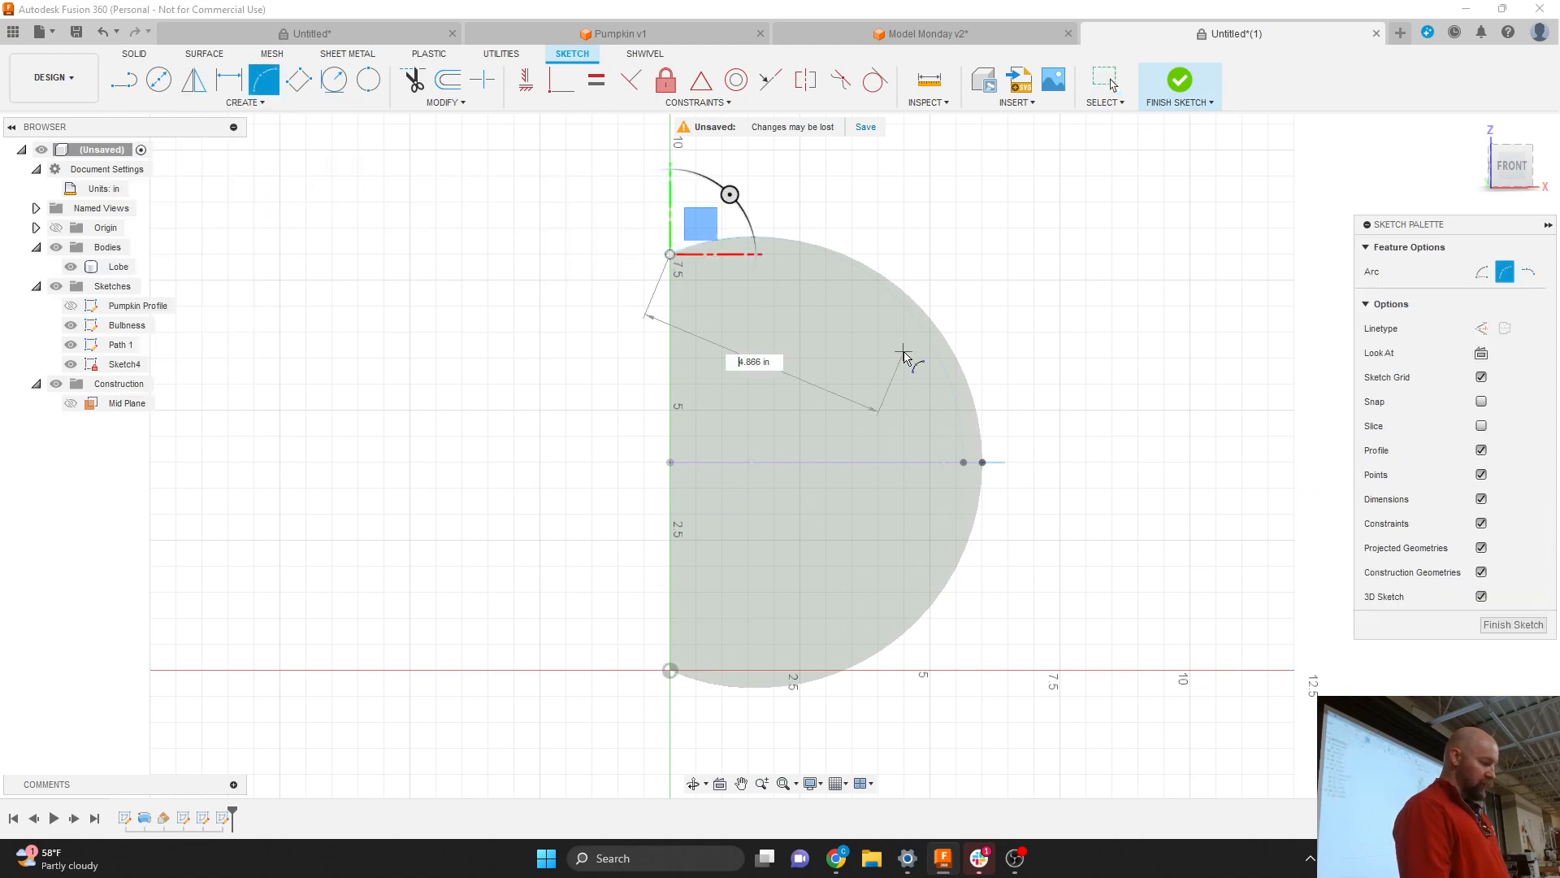
click(982, 462)
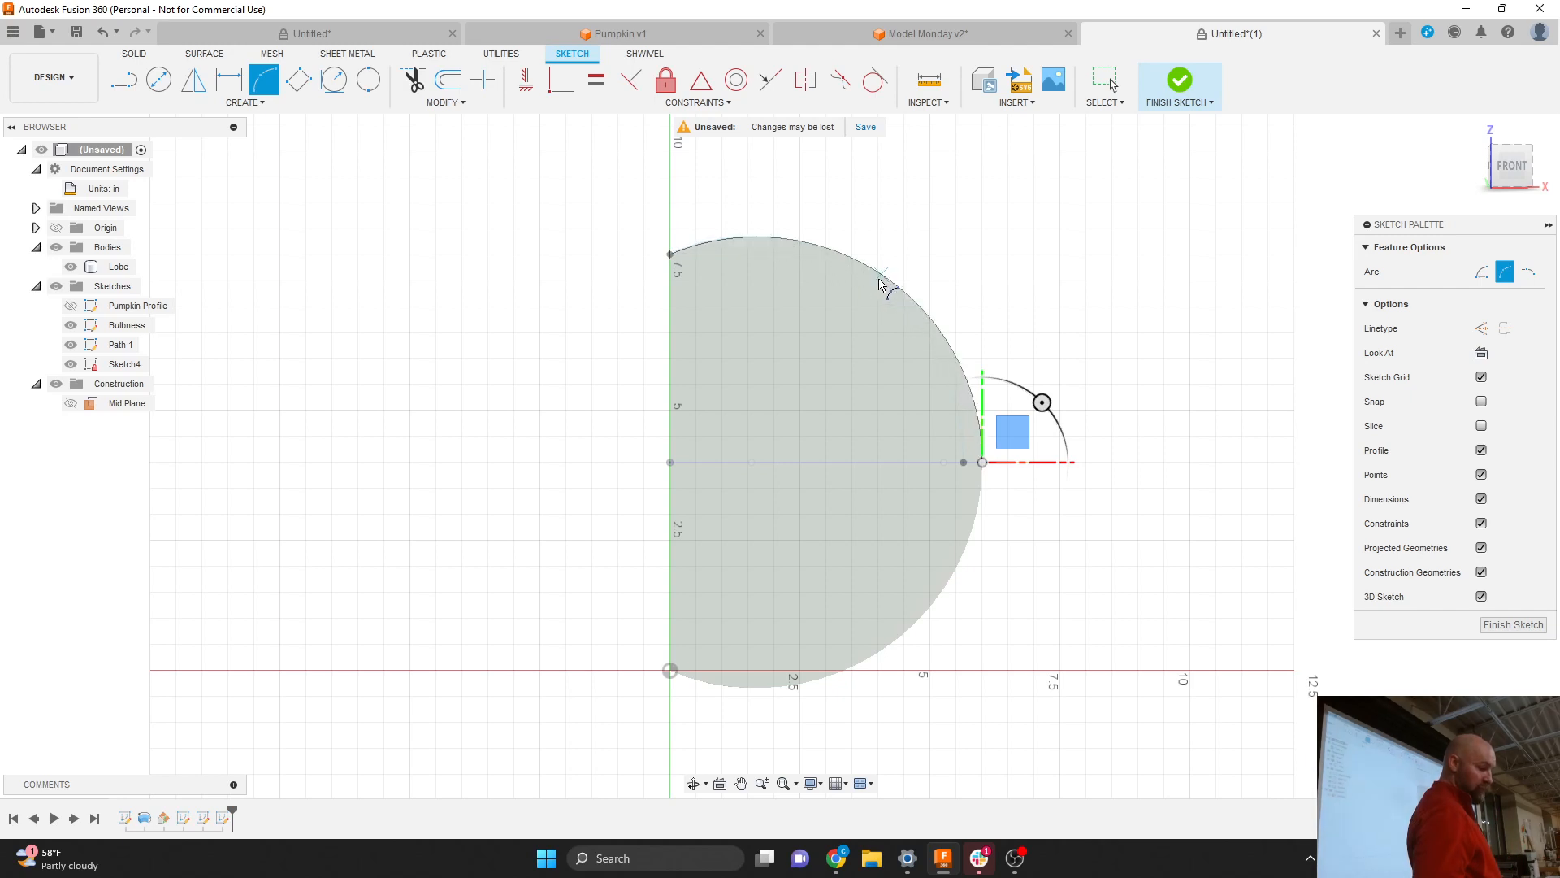
click(890, 283)
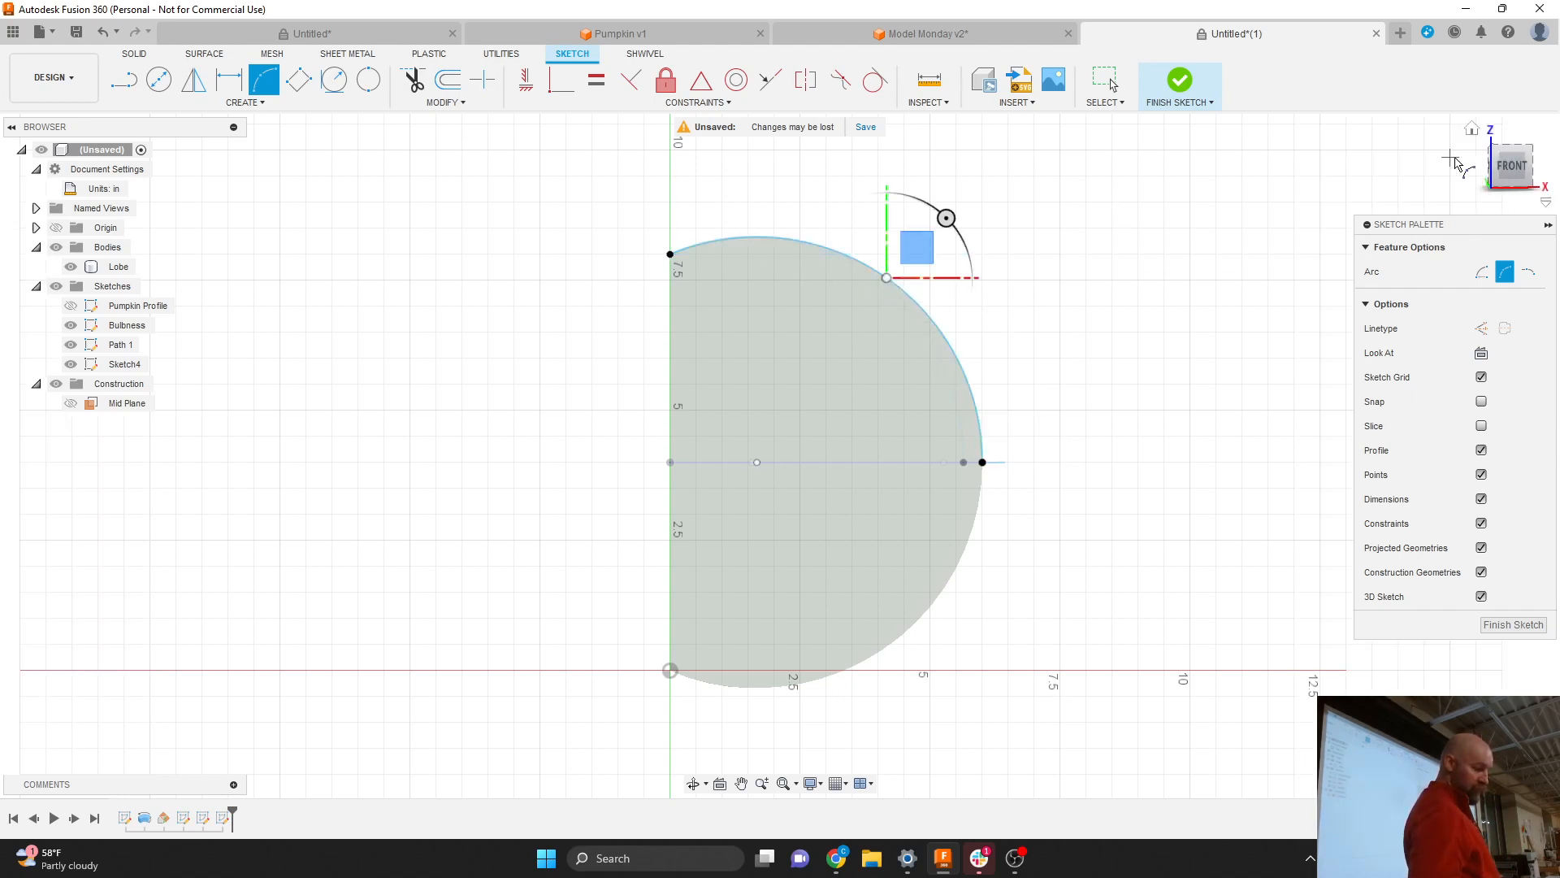
click(1180, 85)
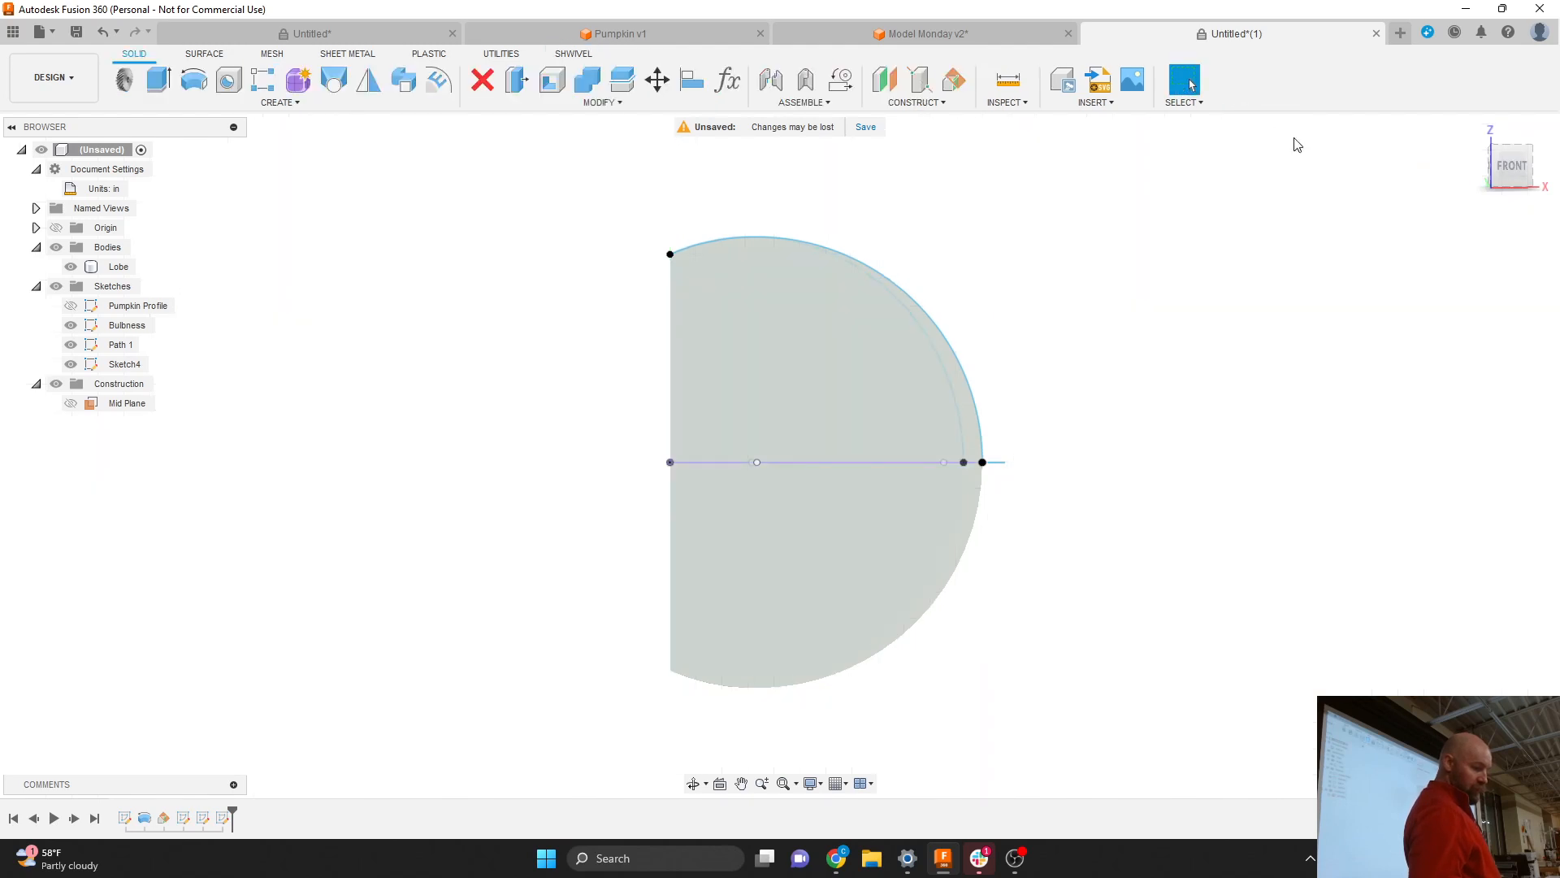
drag(1516, 169, 1393, 179)
scroll(899, 261, up, 4)
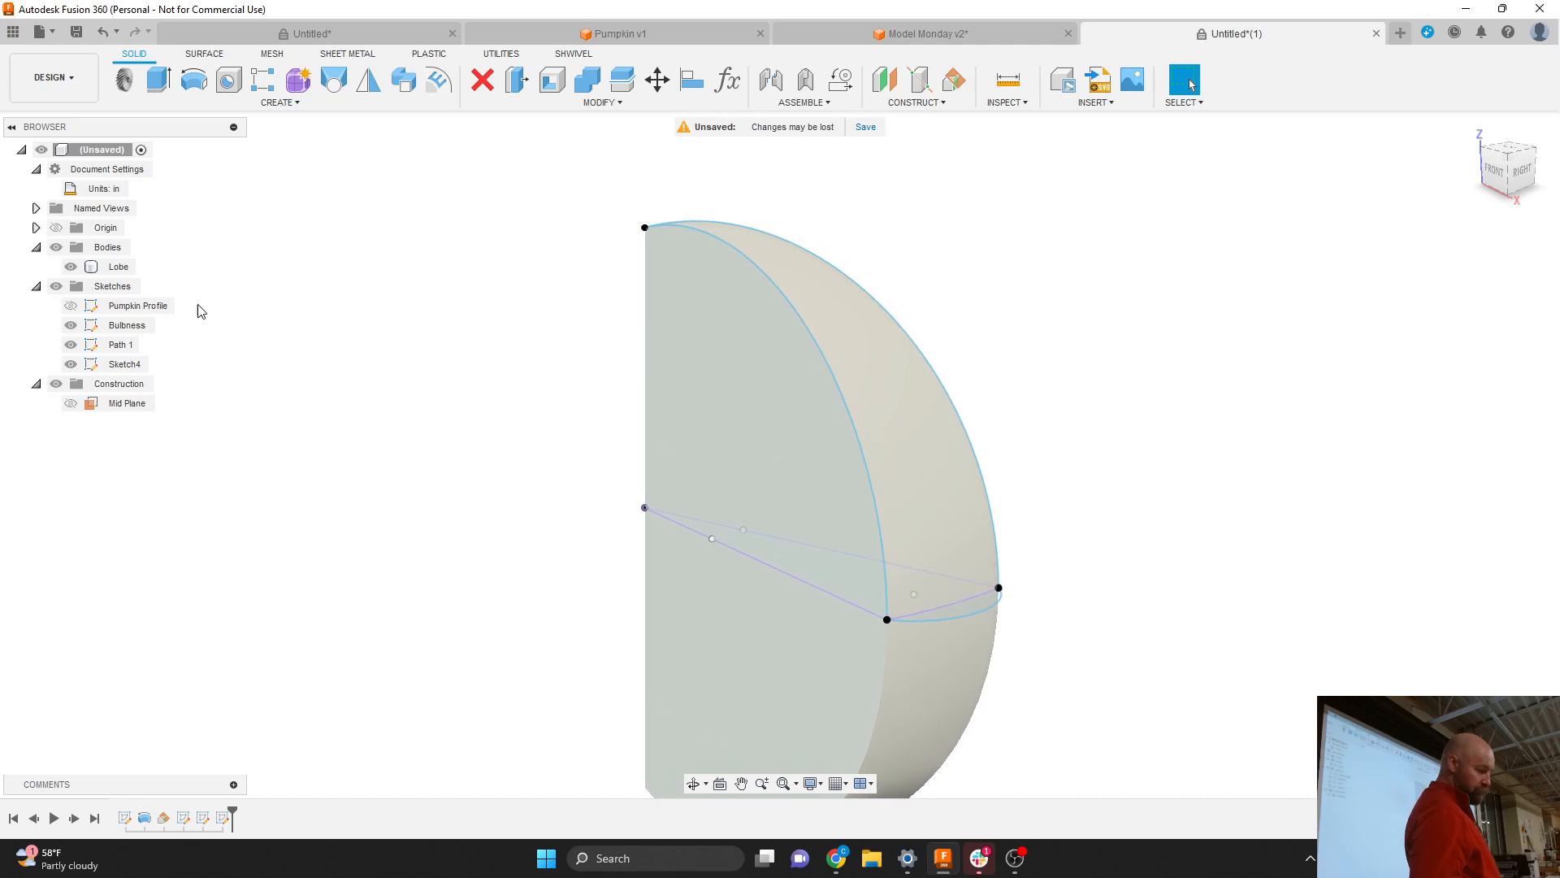
Rename the newest side-face sketch, Sketch4, as Path 2.
double_click(122, 364)
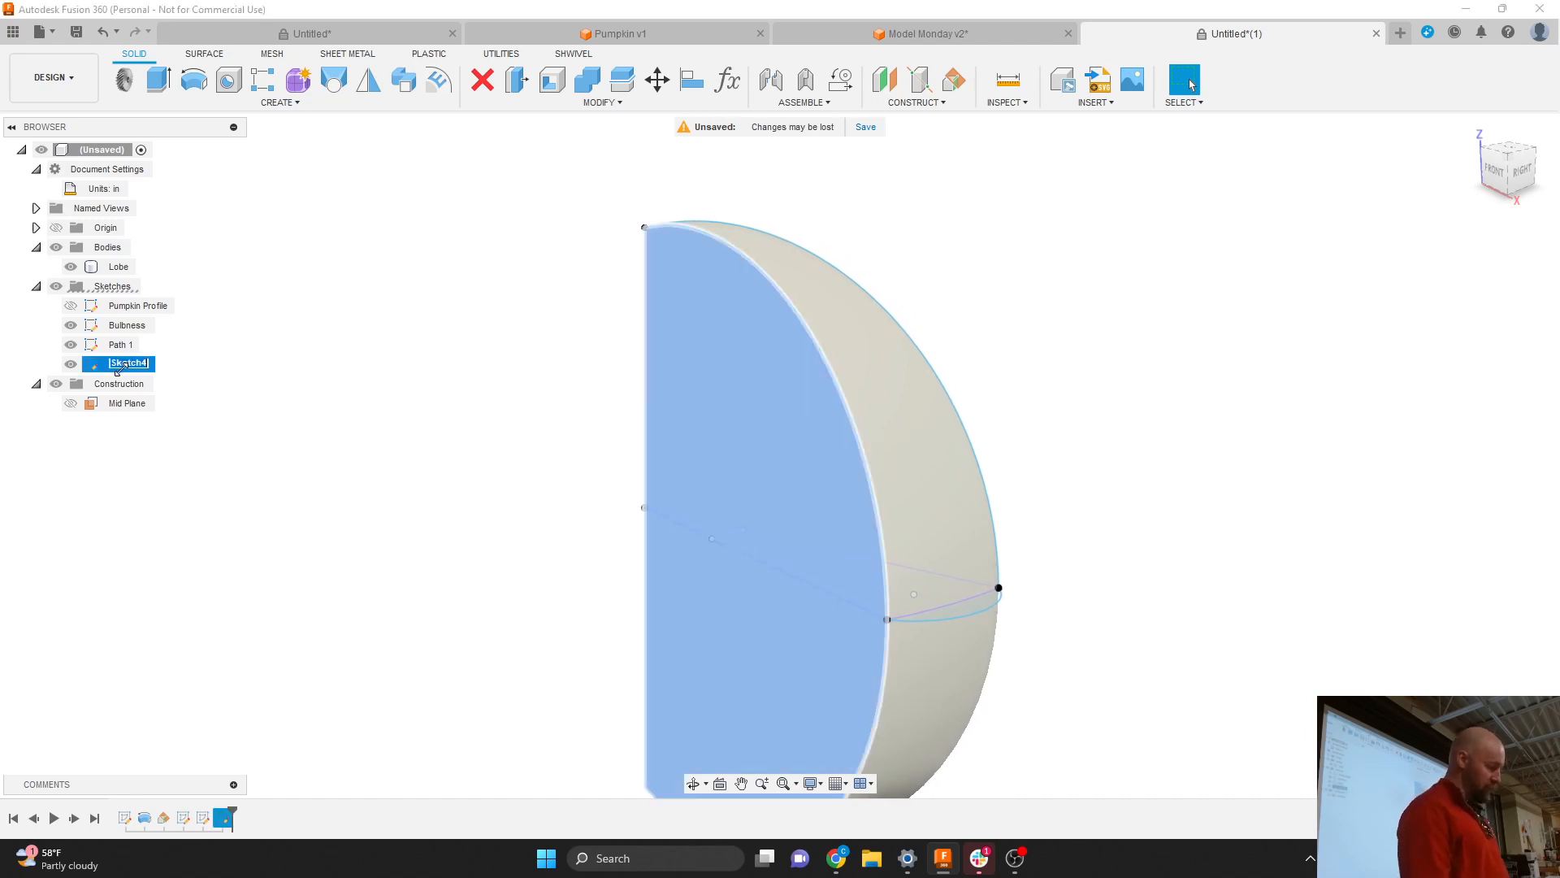
text(Path 2)
key(Return)
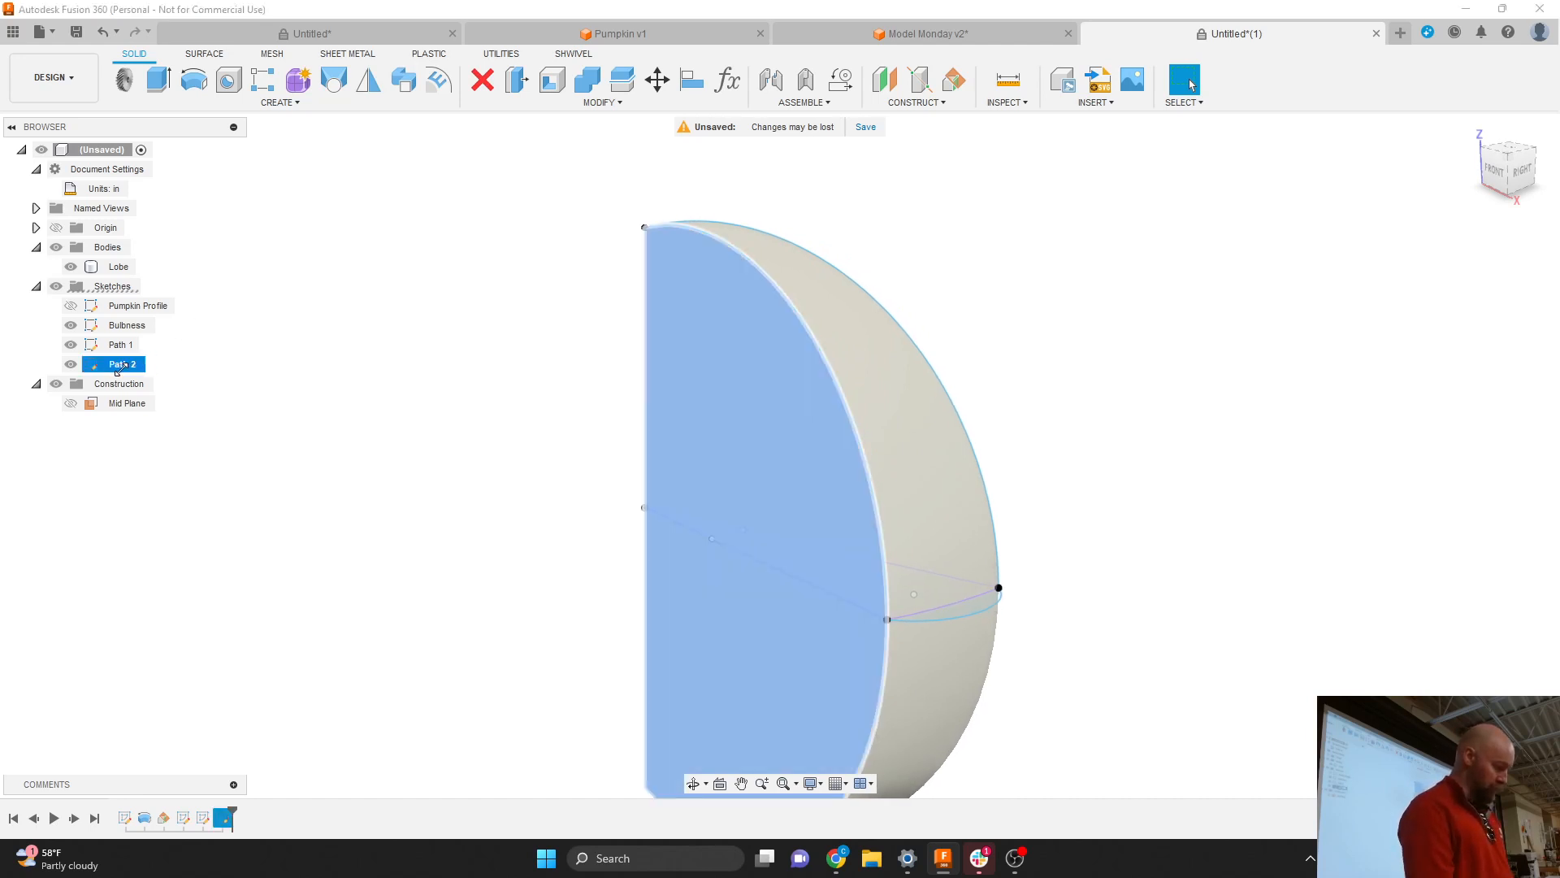
click(314, 400)
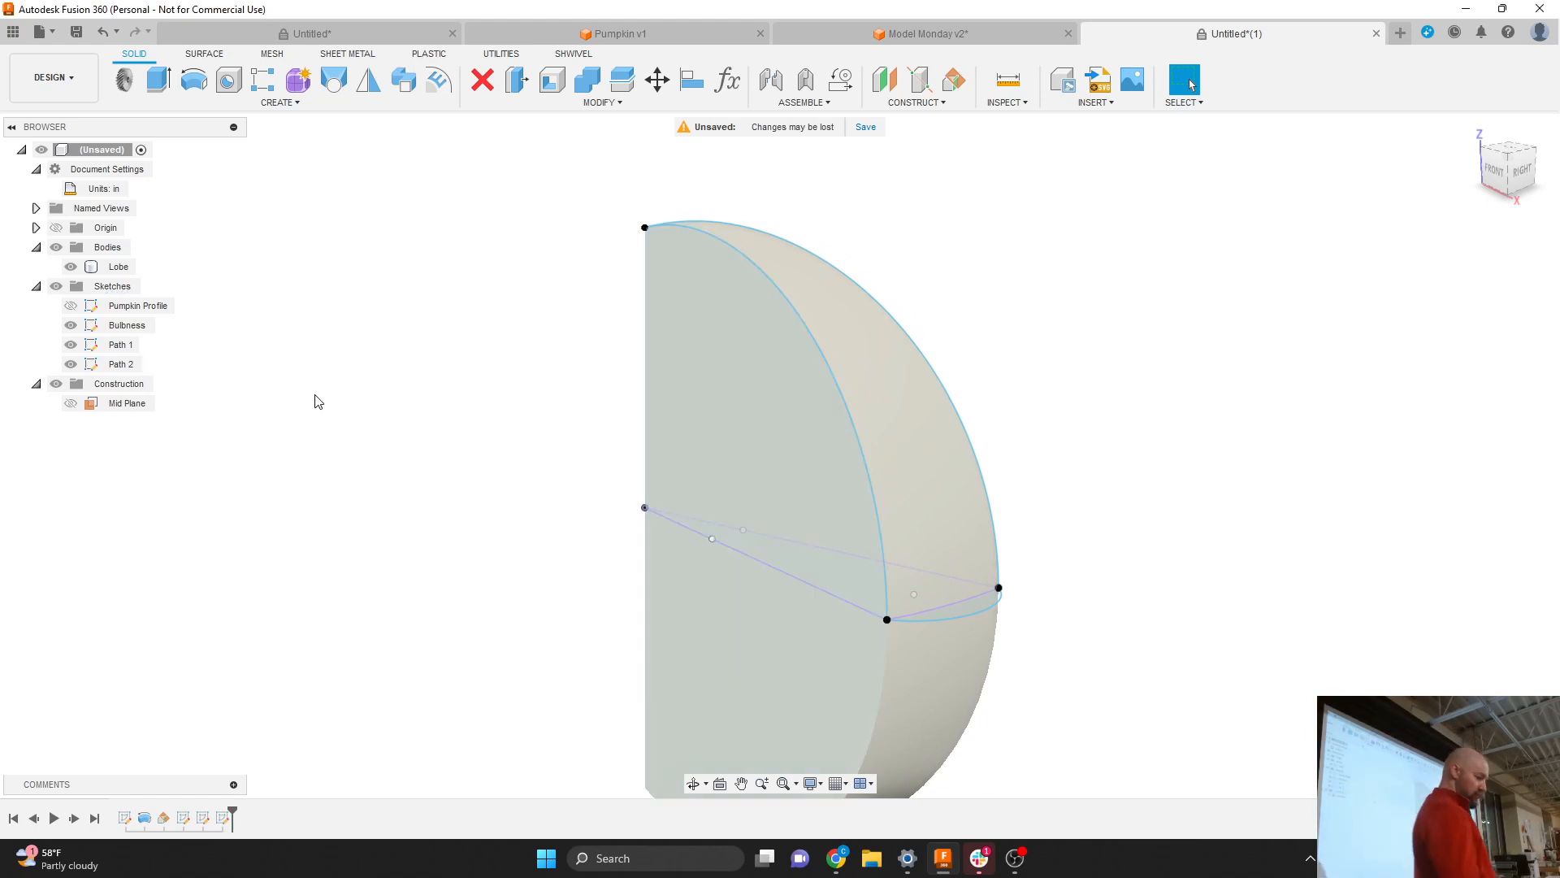
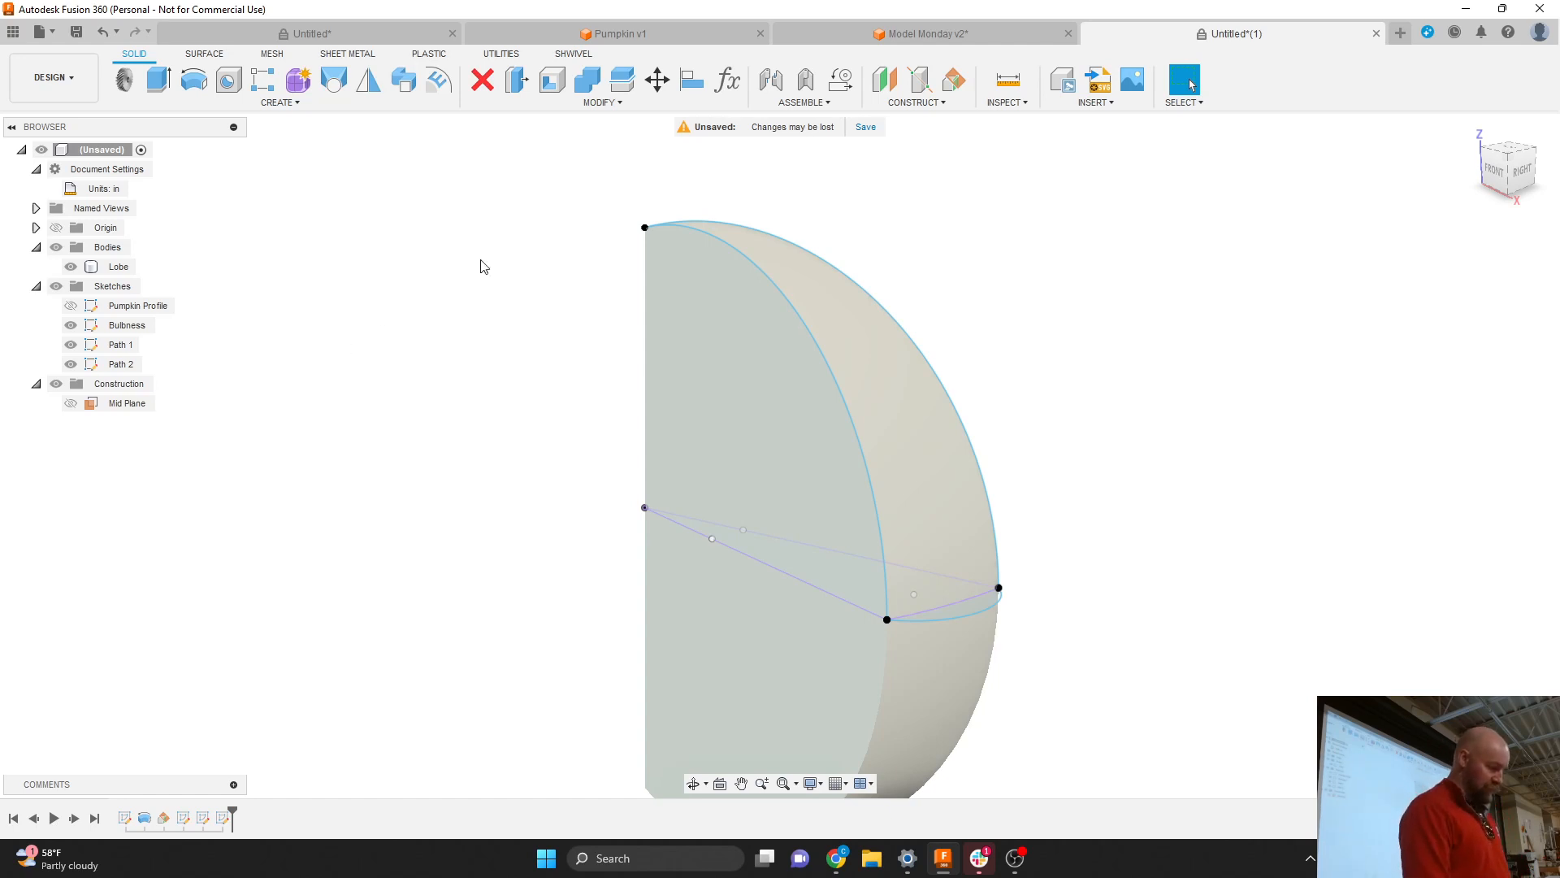
Temporarily hide the Lobe body to examine the bulge and path sketches on their own, and show it again.
drag(1501, 169, 1495, 174)
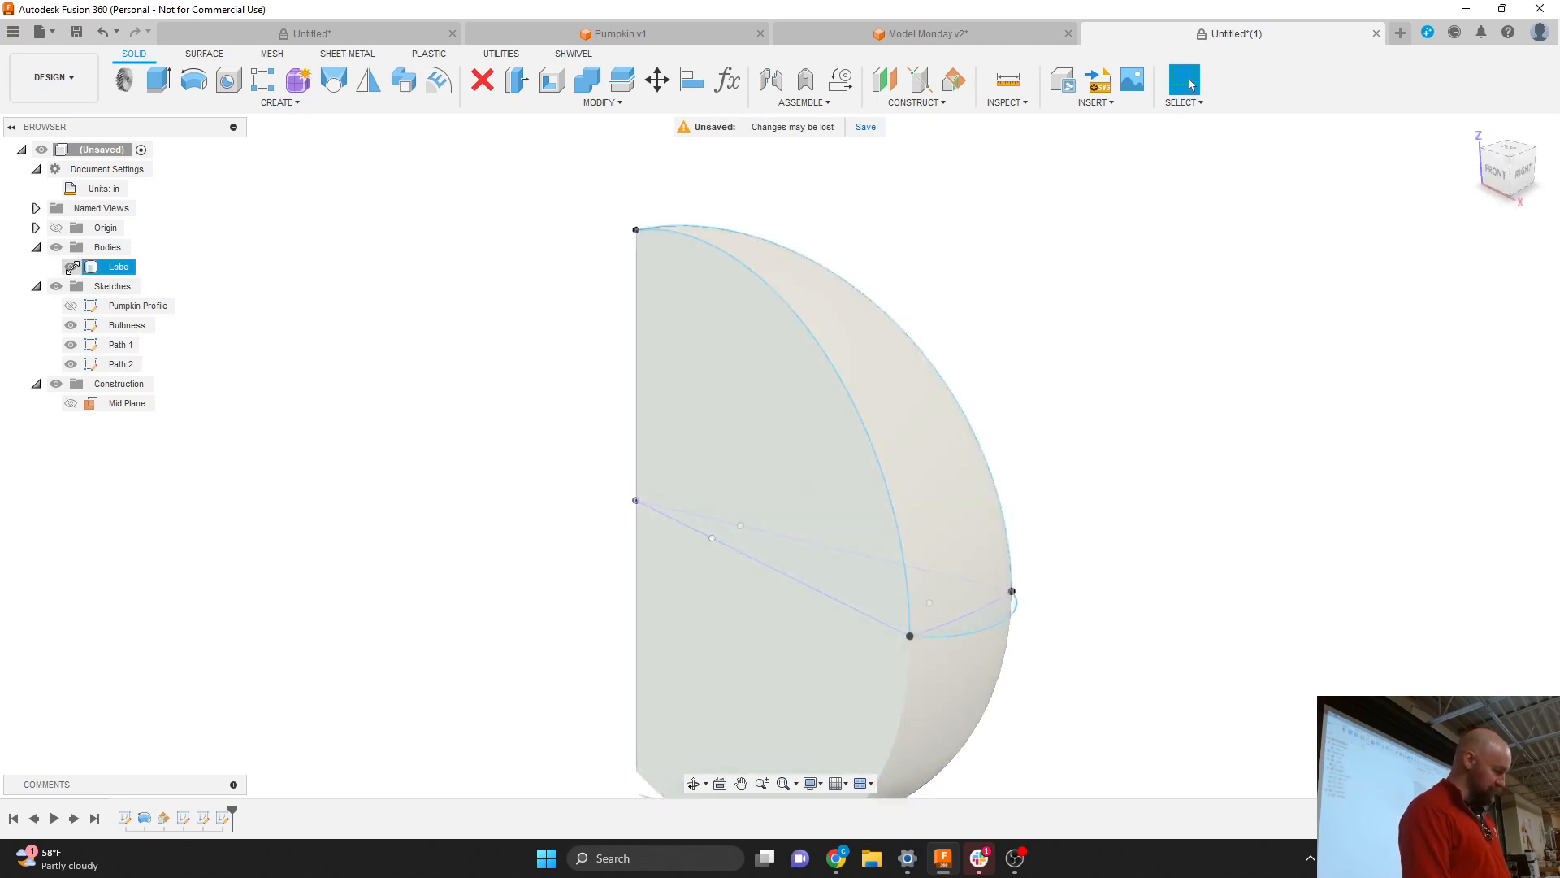
click(70, 266)
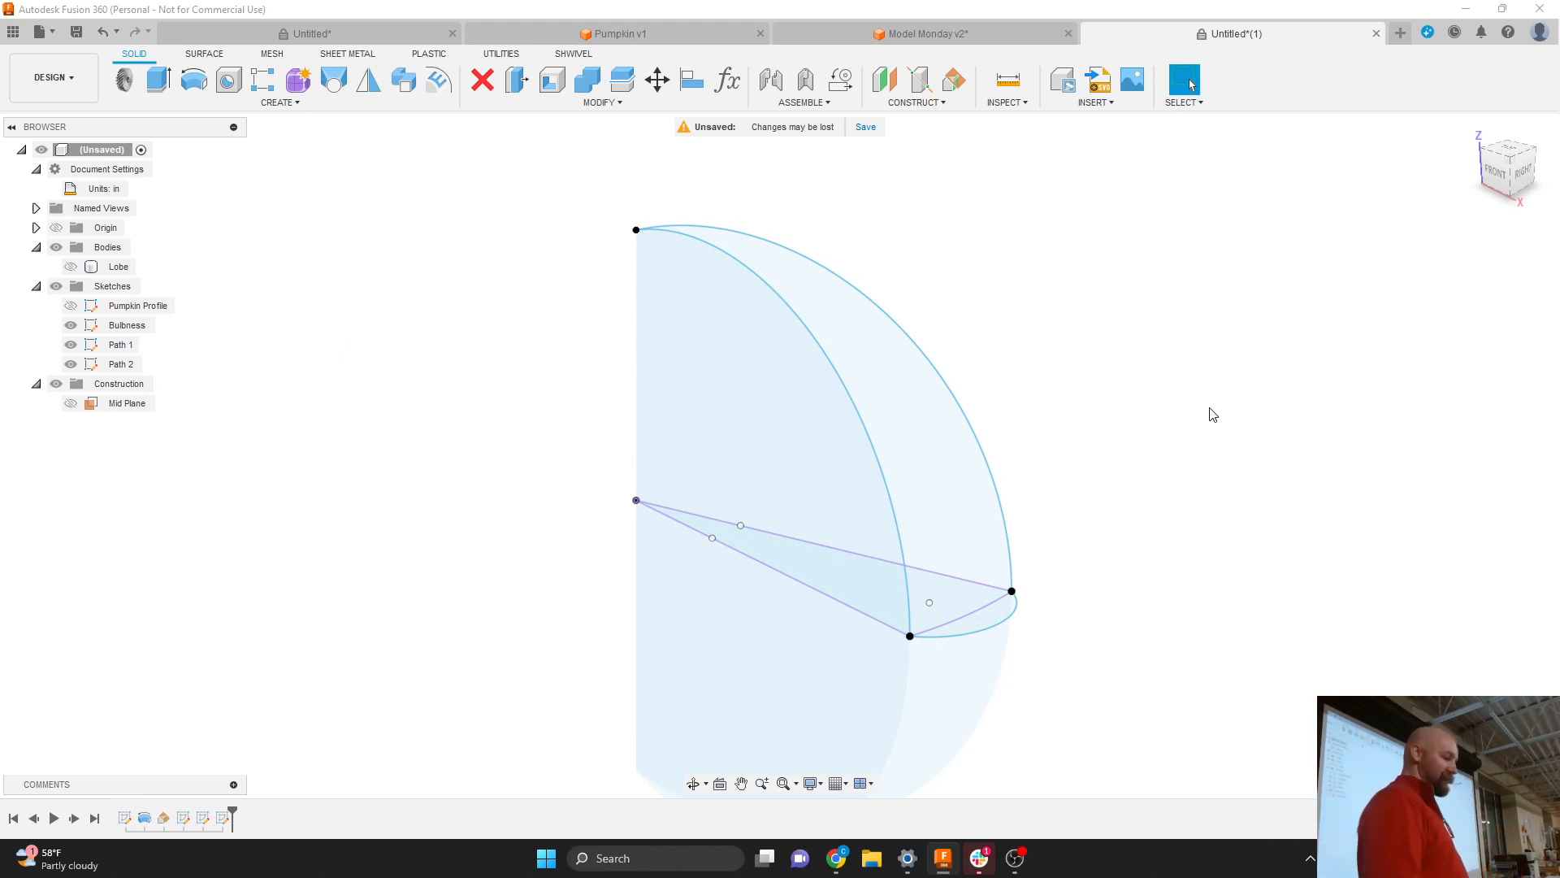
mouse_move(780, 455)
shift+middle_down()
mouse_move(715, 455)
mouse_move(910, 443)
mouse_move(796, 487)
mouse_move(723, 488)
shift+middle_up()
drag(1492, 176, 1494, 176)
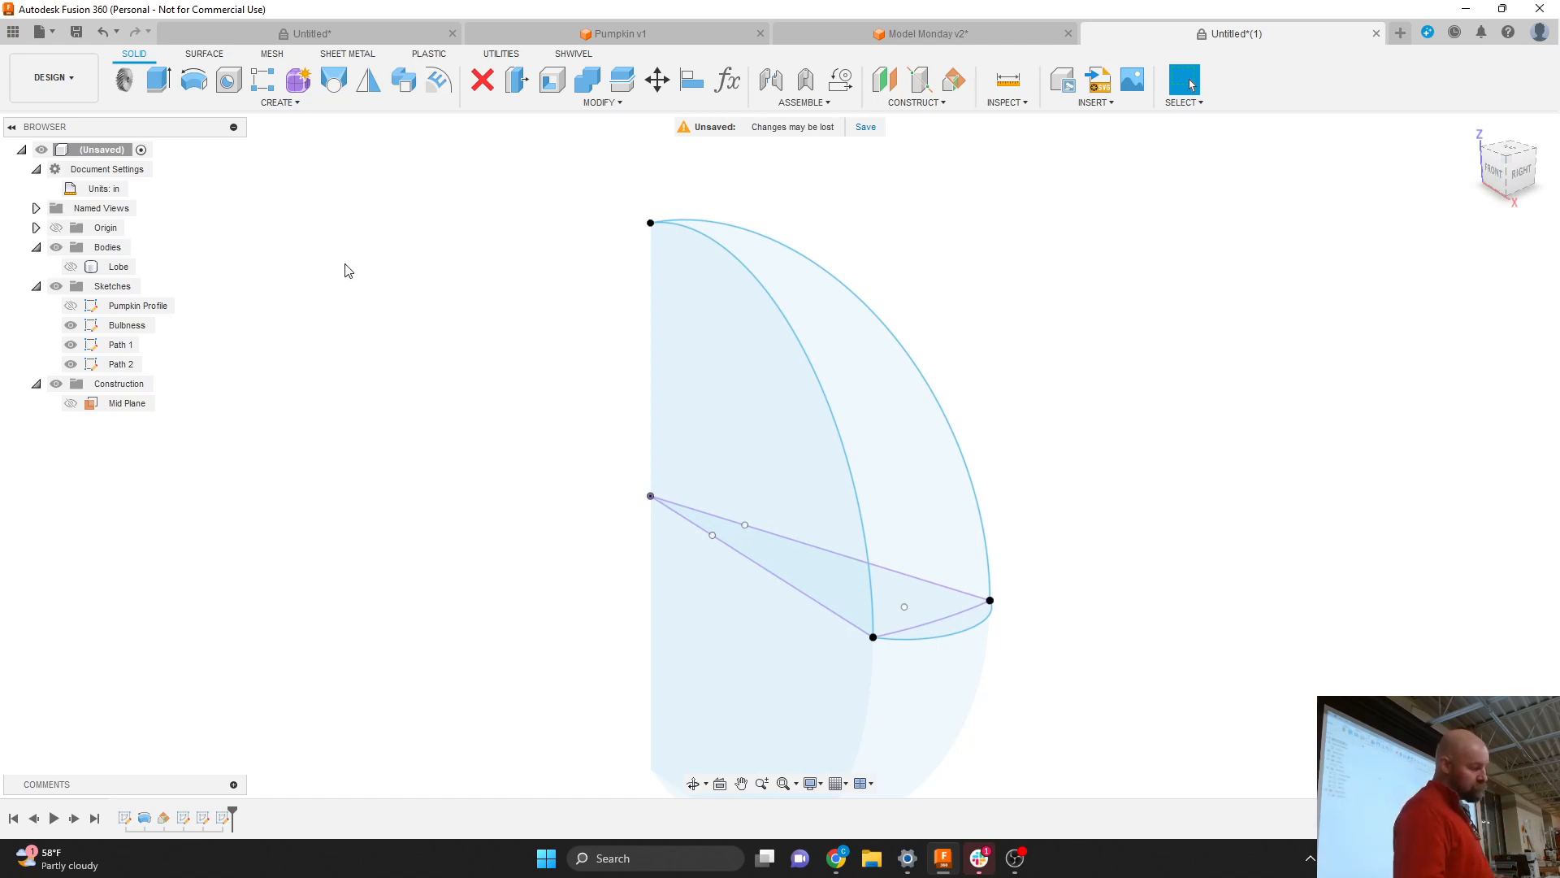
click(71, 267)
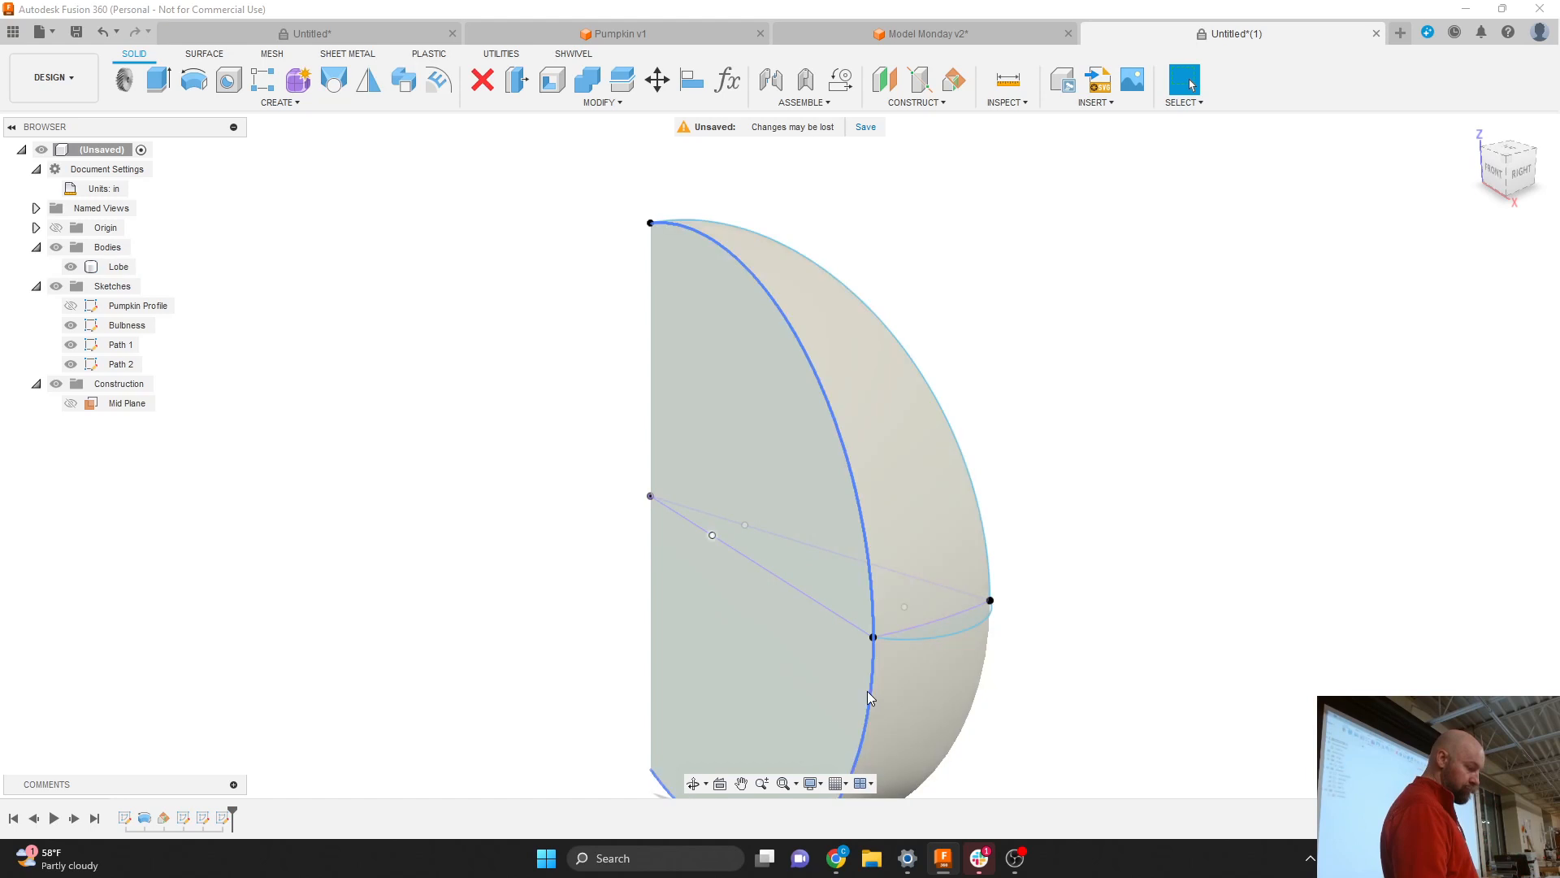
click(867, 693)
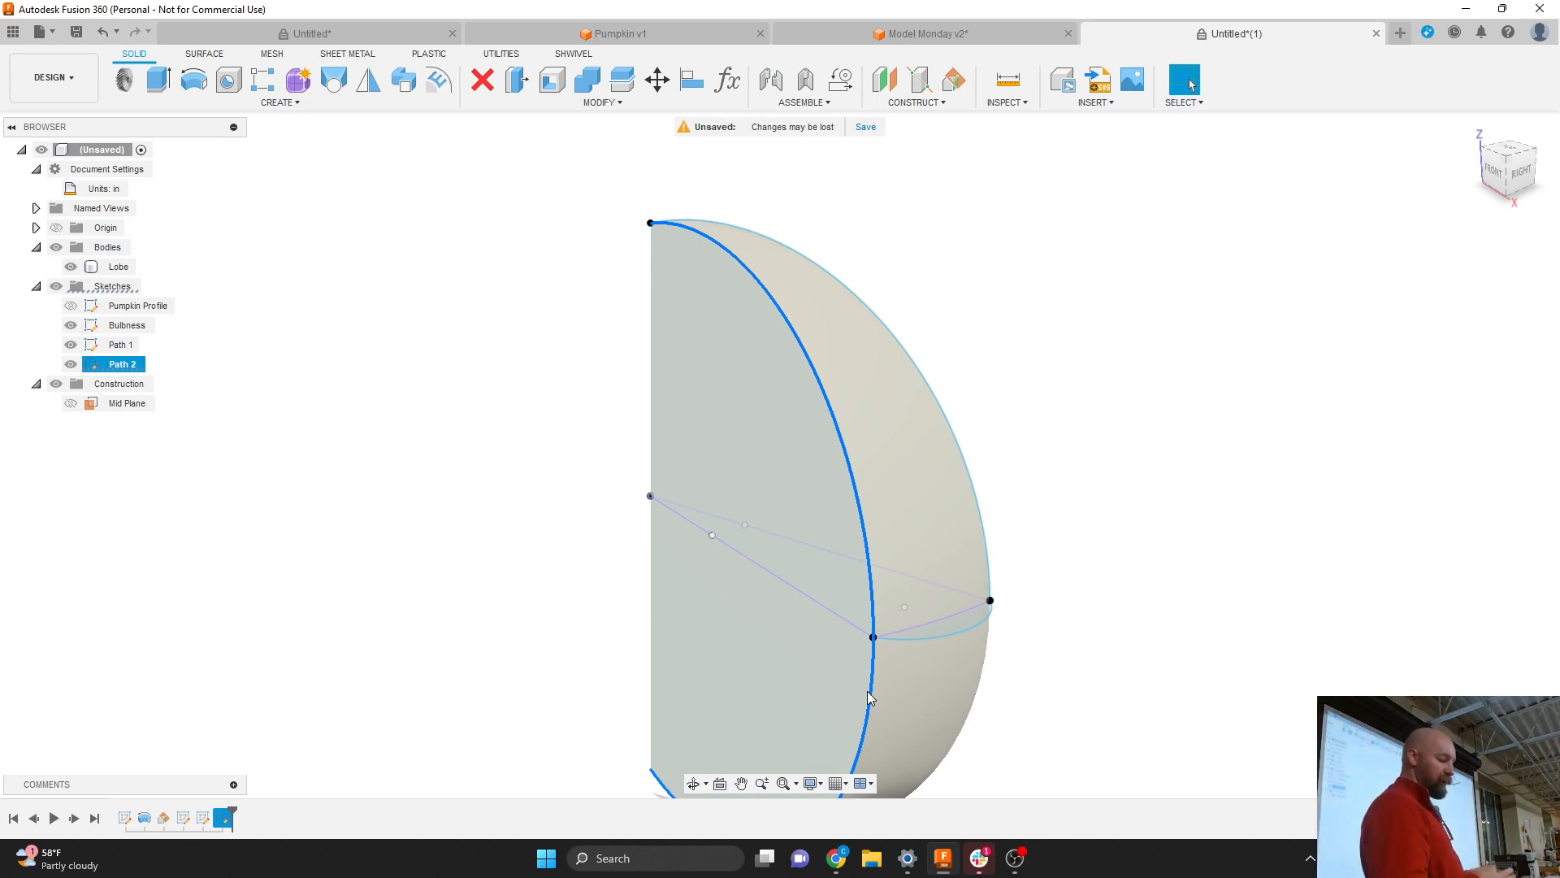
click(921, 522)
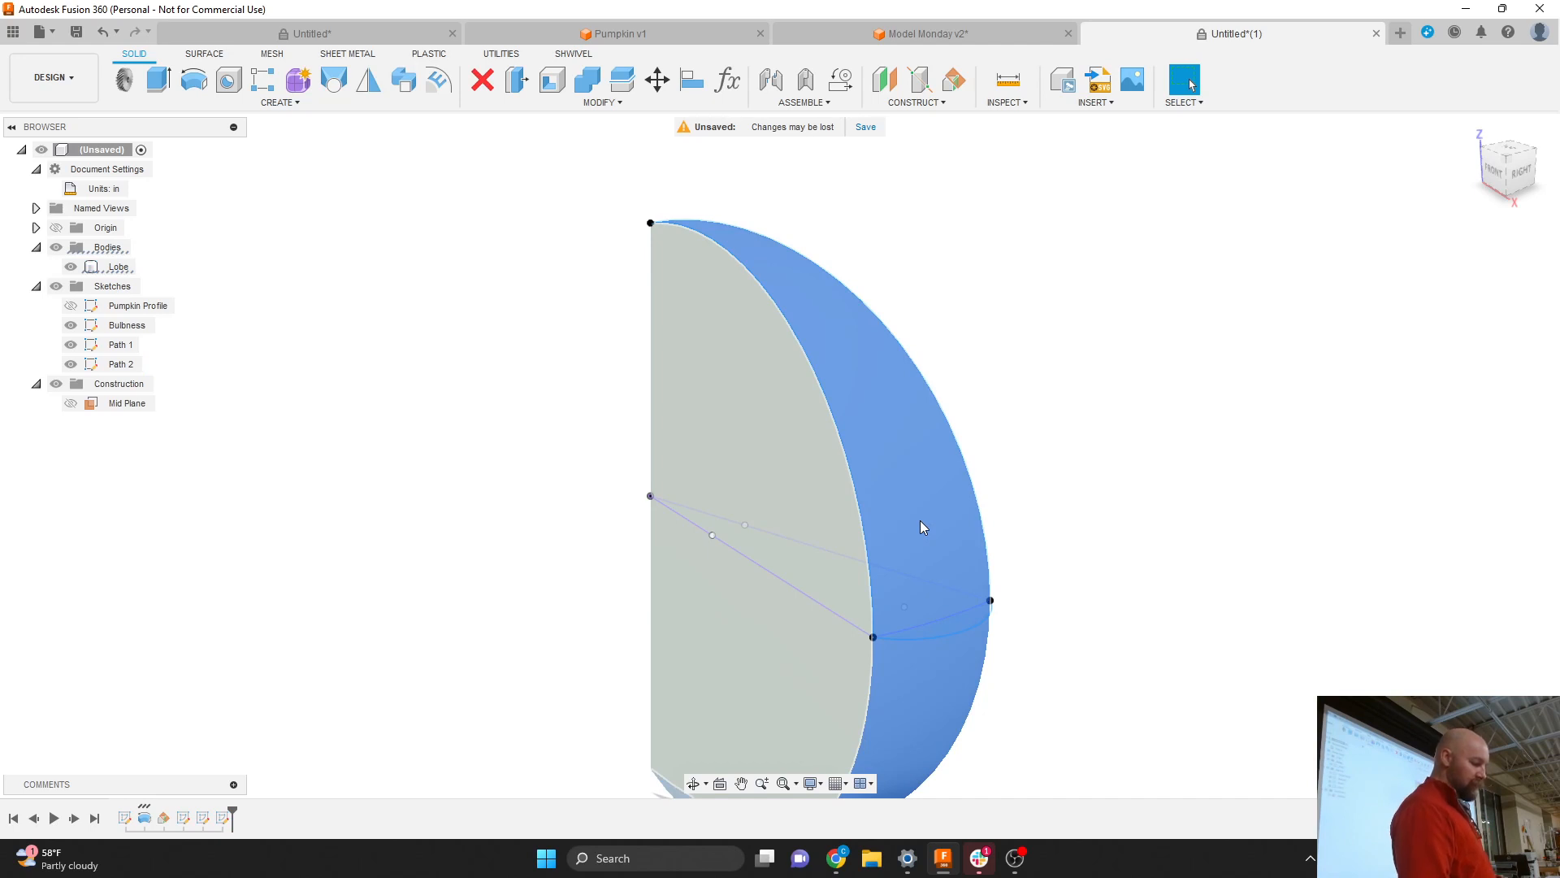
click(1048, 453)
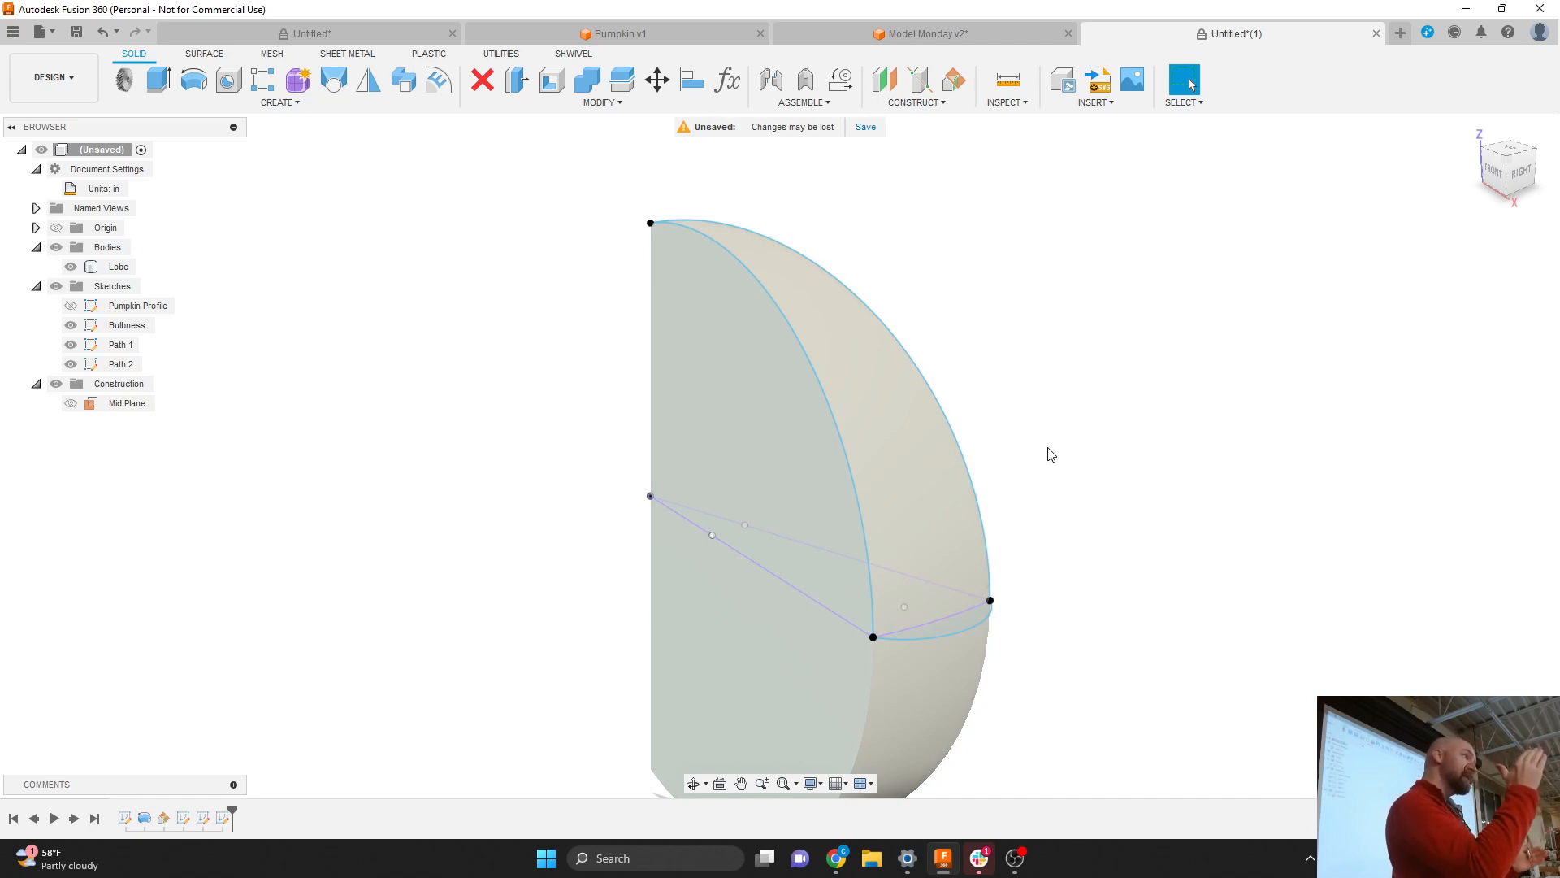
click(544, 85)
click(934, 452)
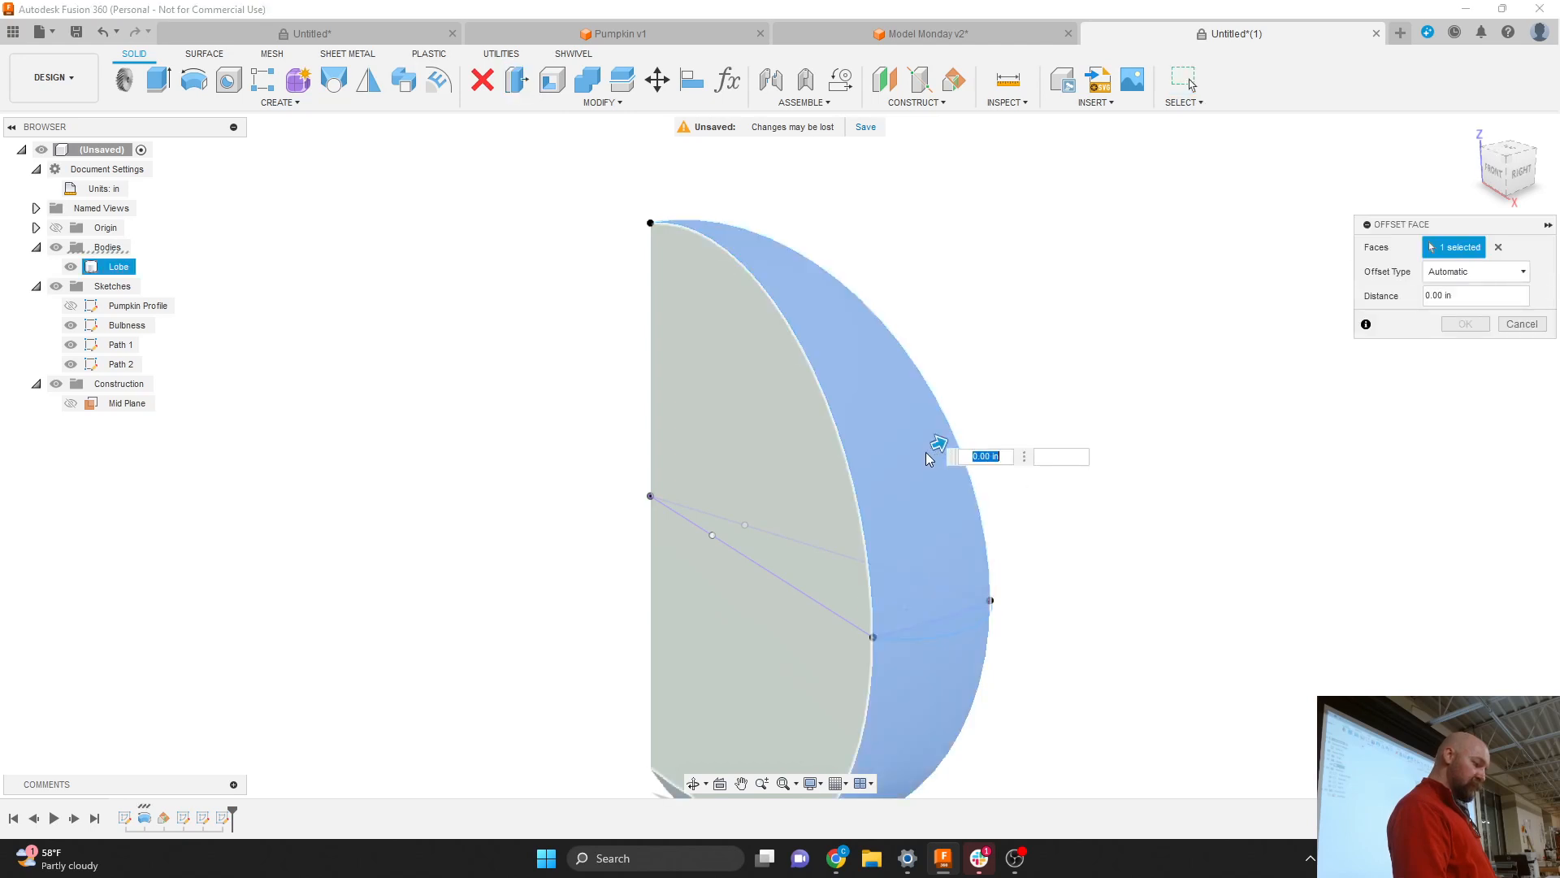
drag(935, 453, 934, 410)
key(Return)
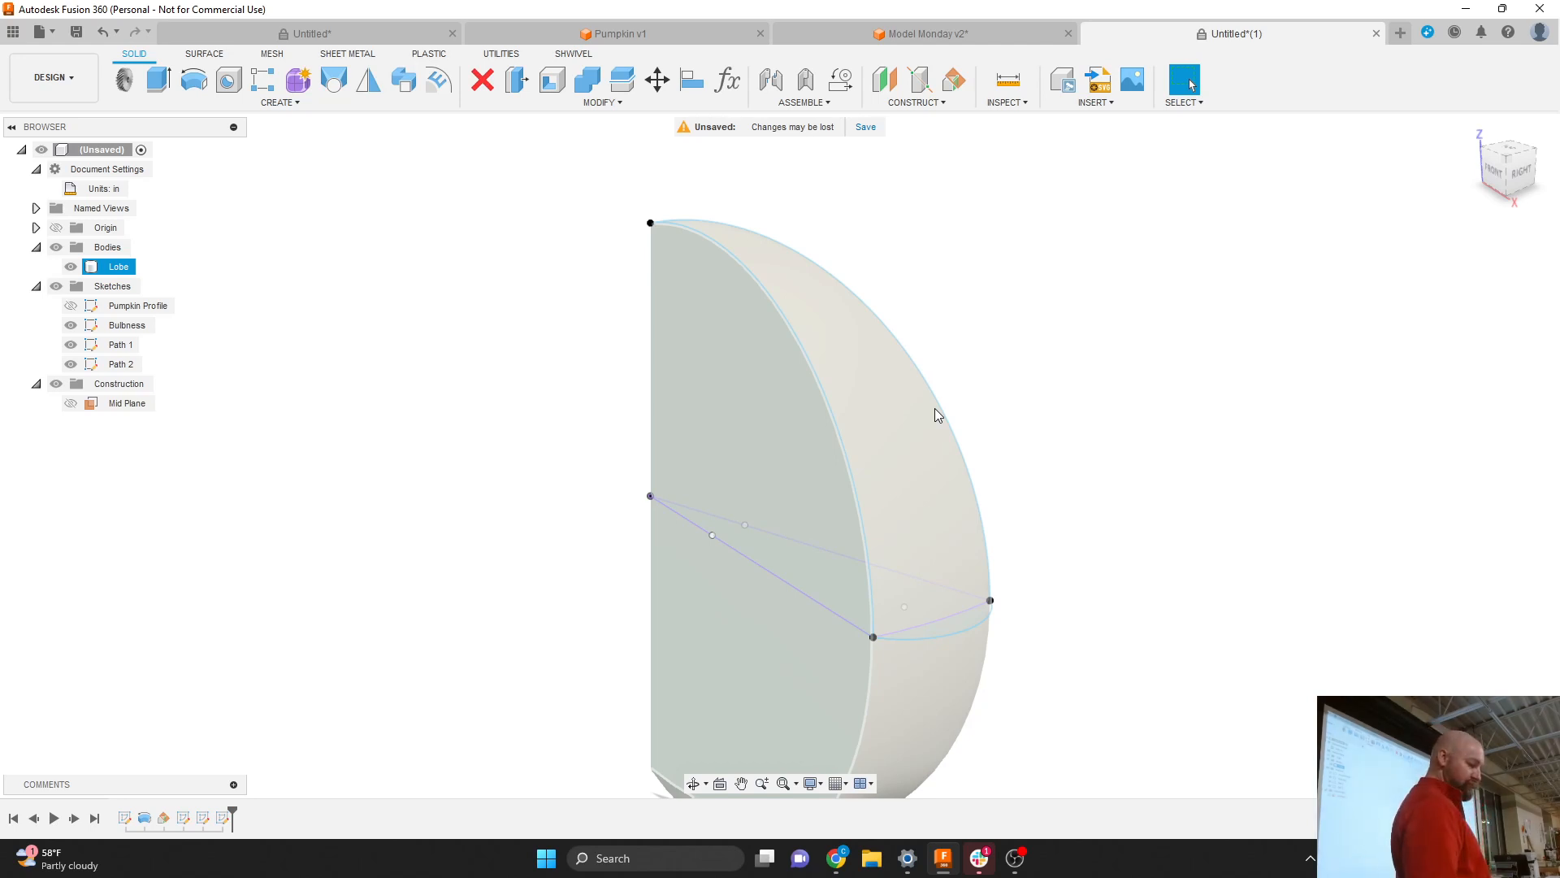
key(Escape)
Start a Loft from the crescent profile of the Bulbness sketch to the upper corner point of the Path 1 arc.
scroll(1127, 458, down, 2)
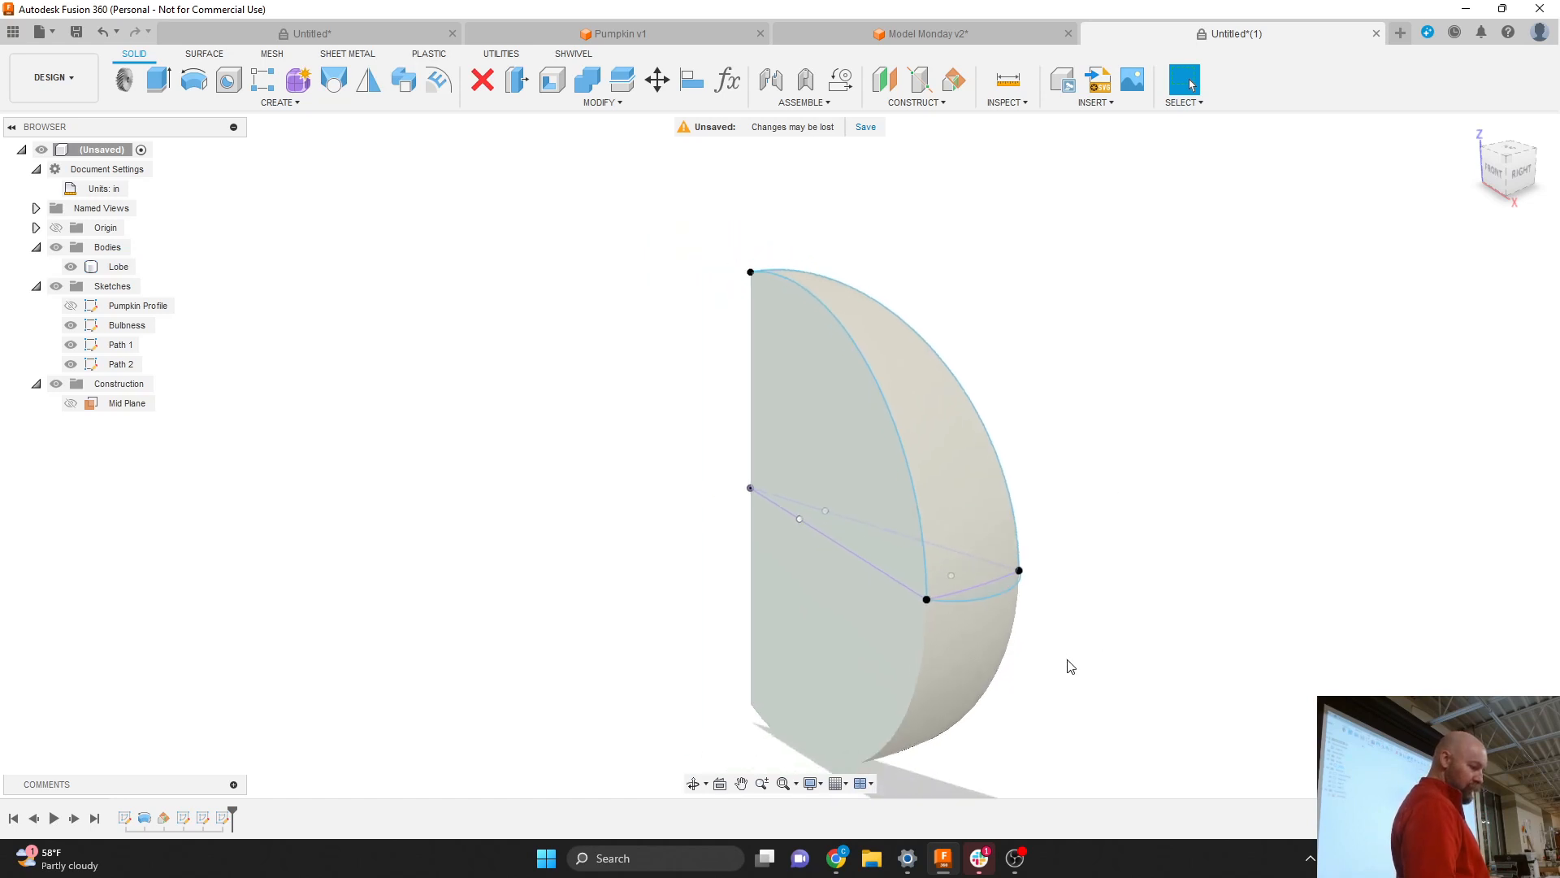
scroll(1066, 661, up, 2)
scroll(663, 409, down, 1)
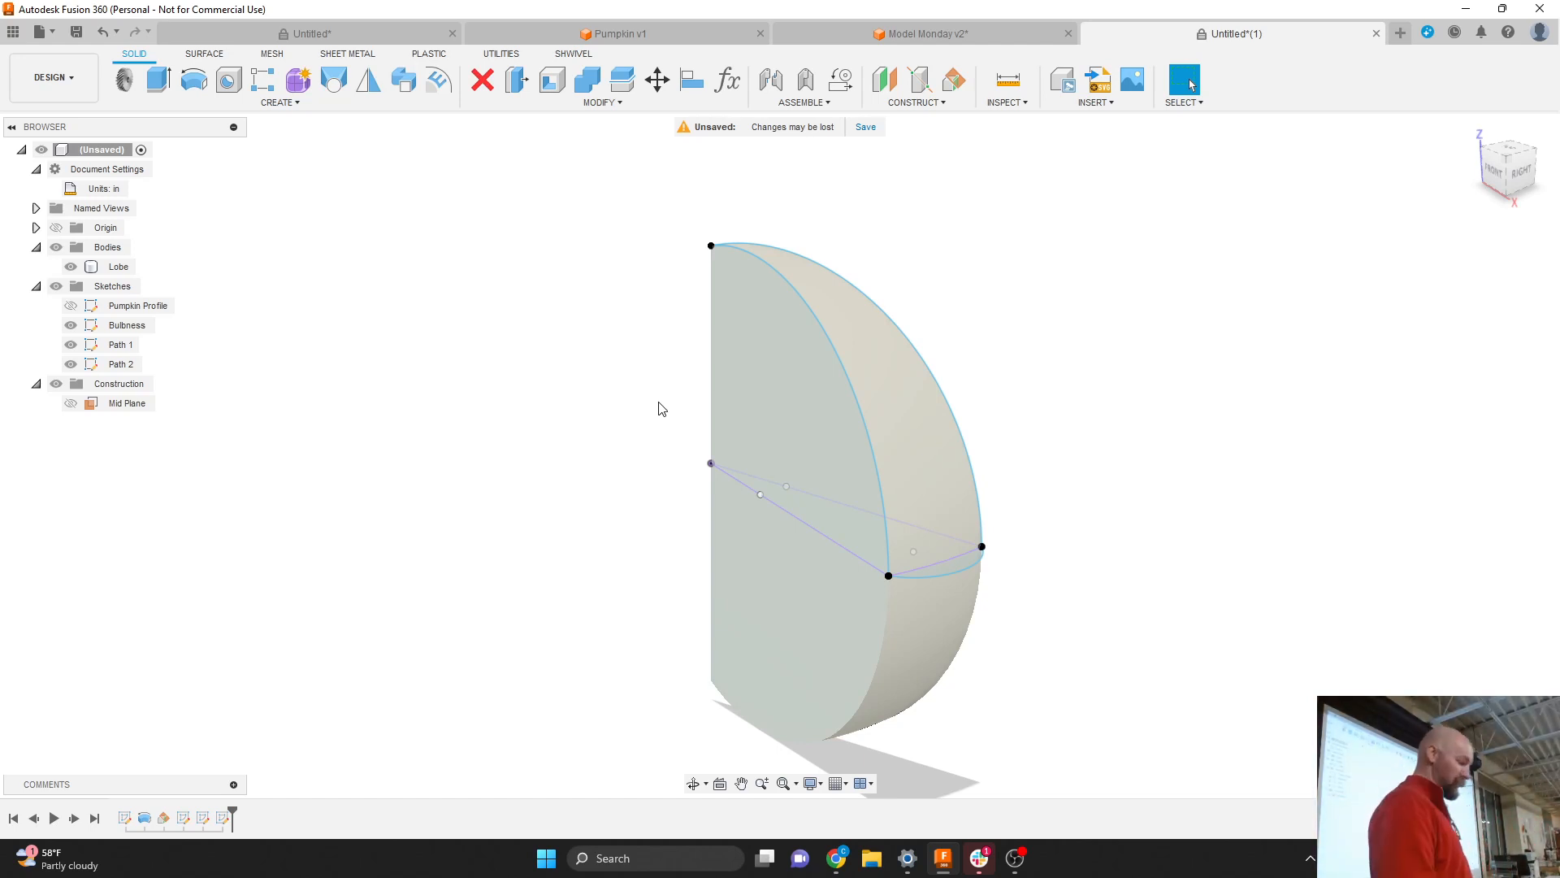
click(280, 105)
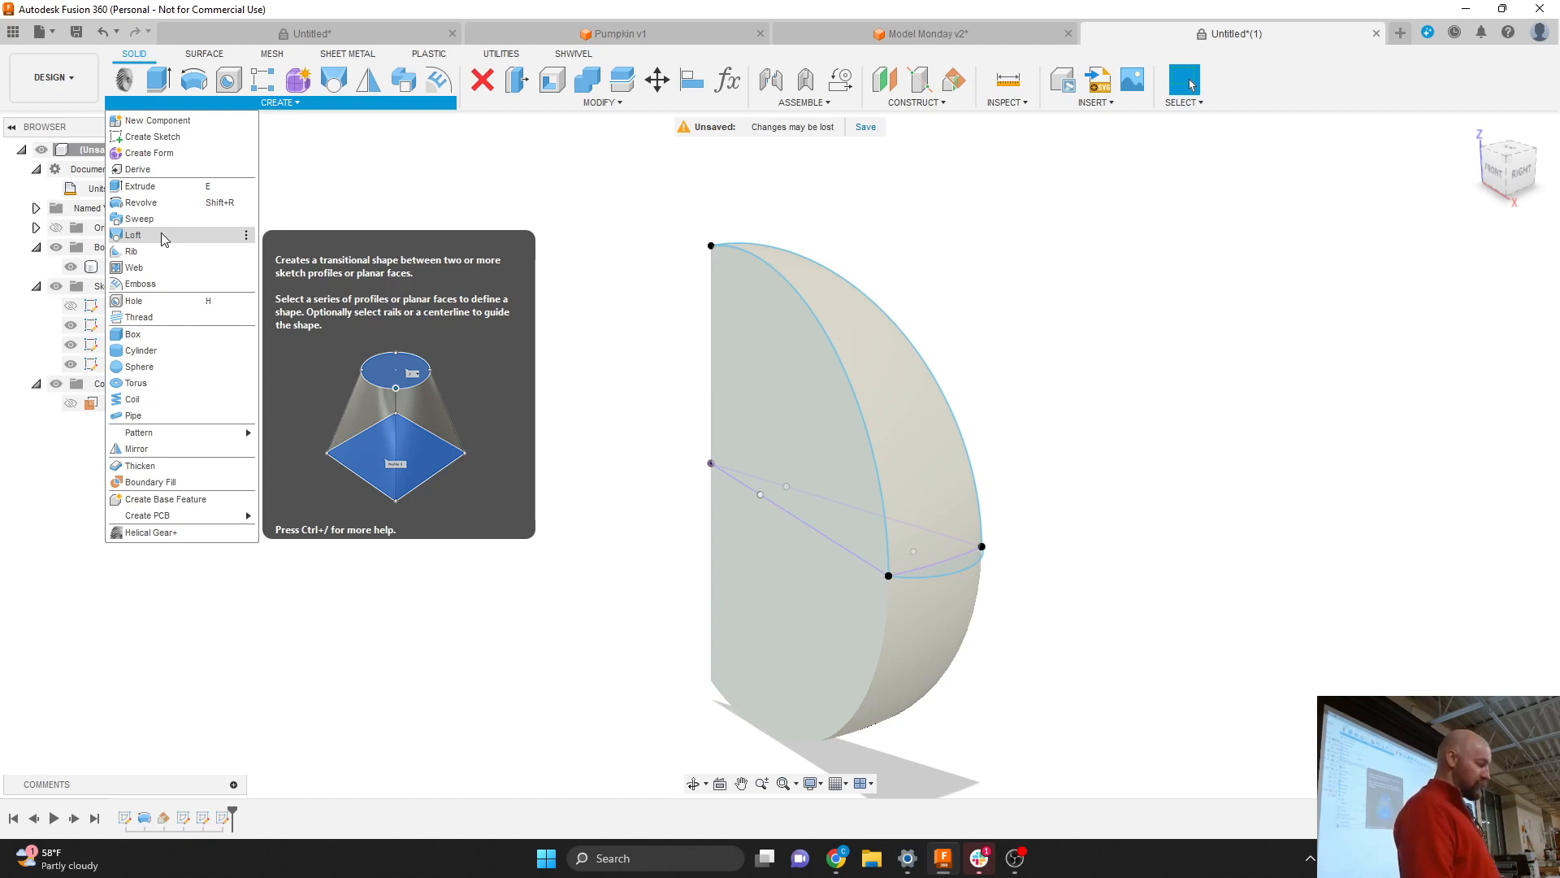
click(134, 235)
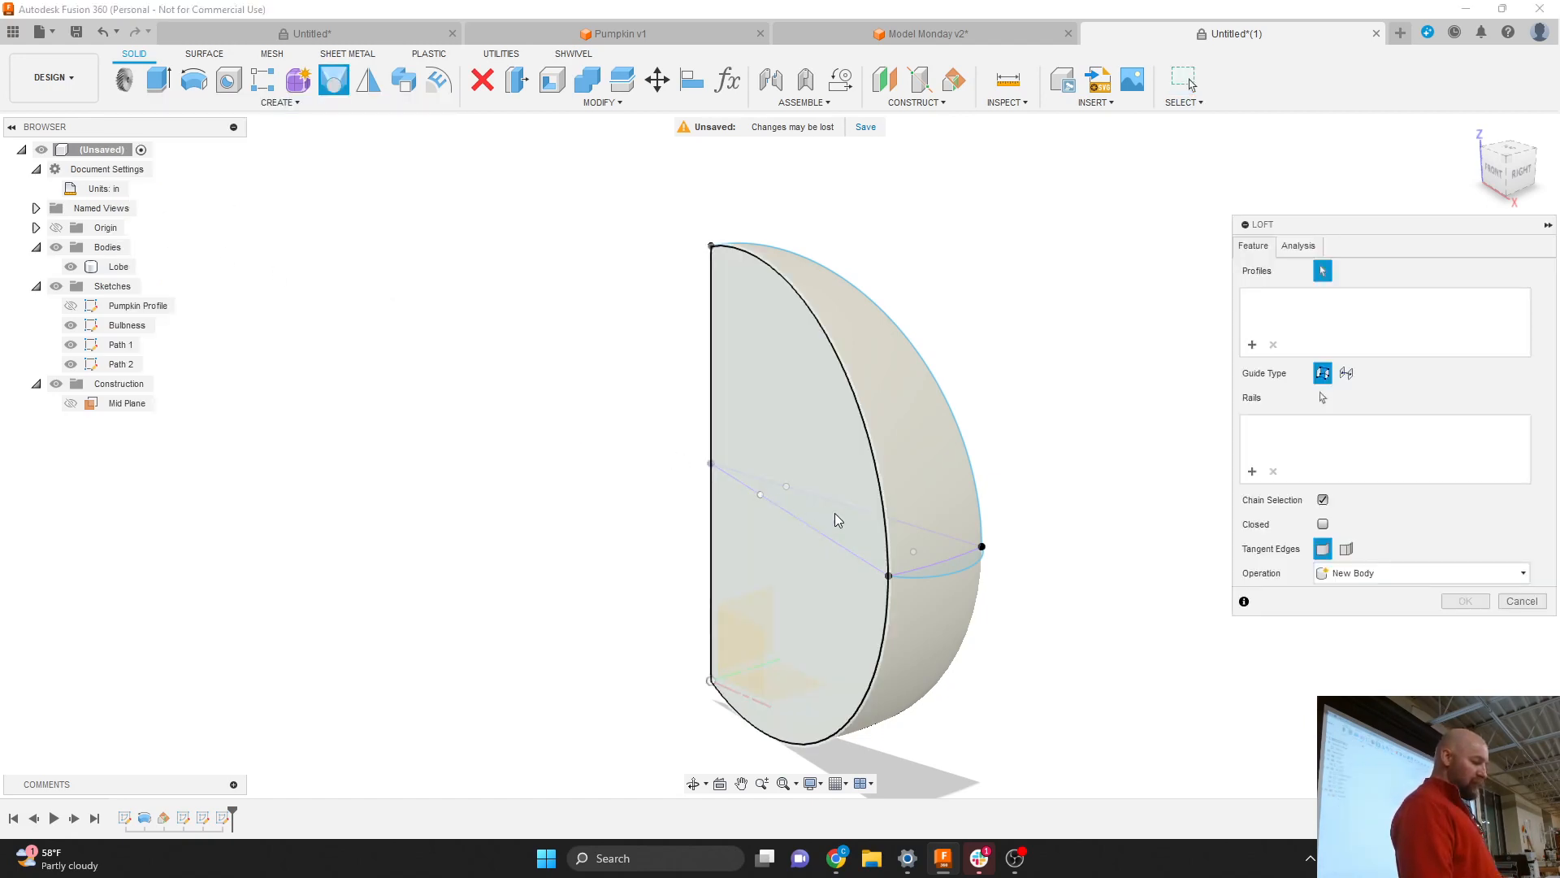
click(956, 572)
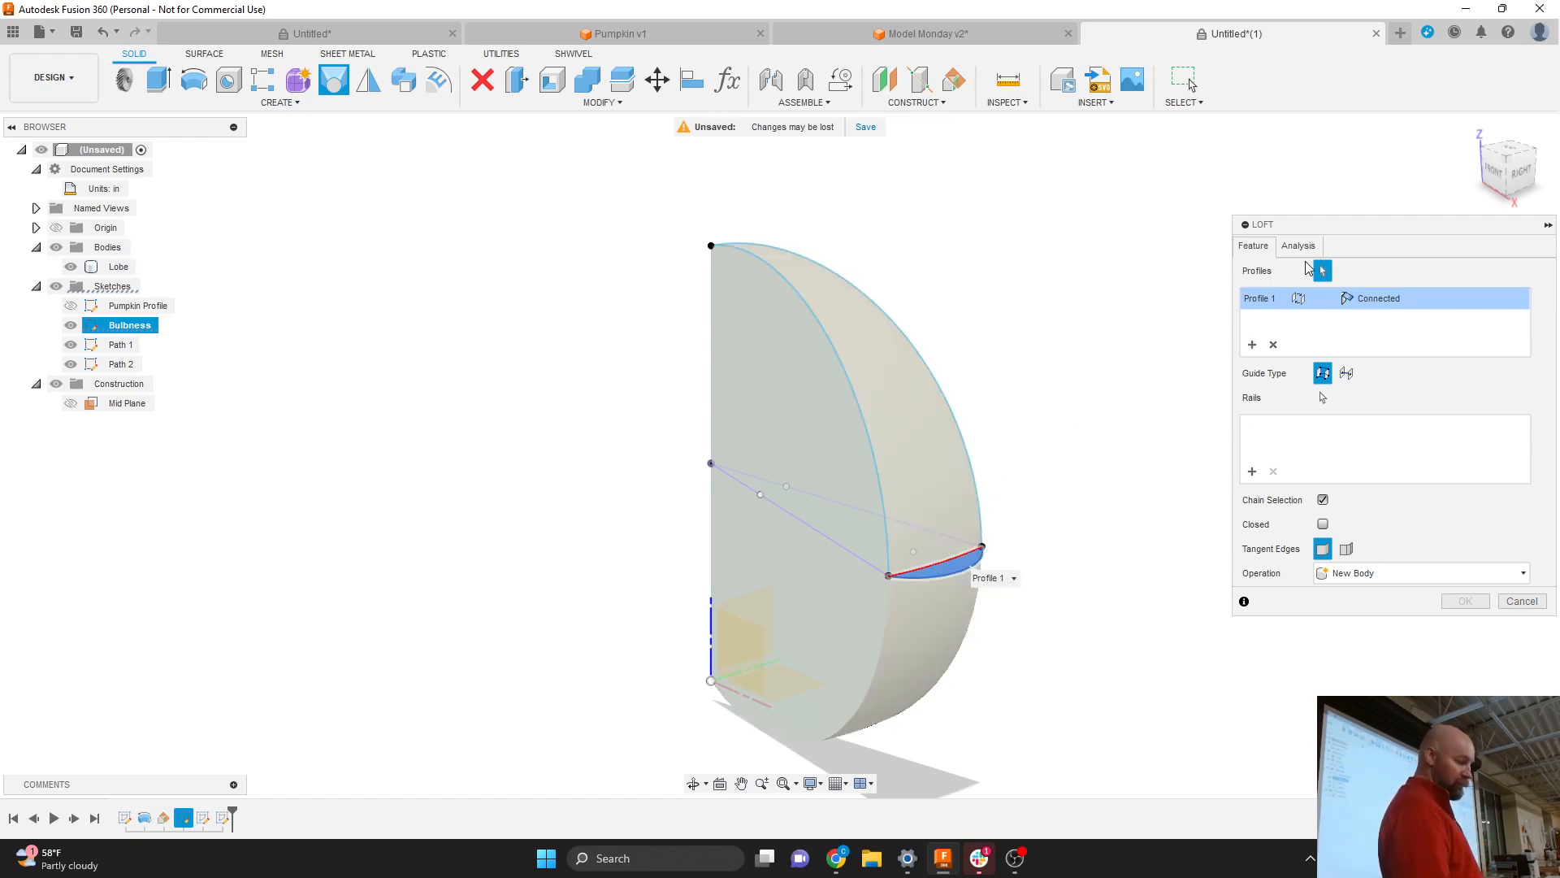
drag(1306, 226, 1118, 243)
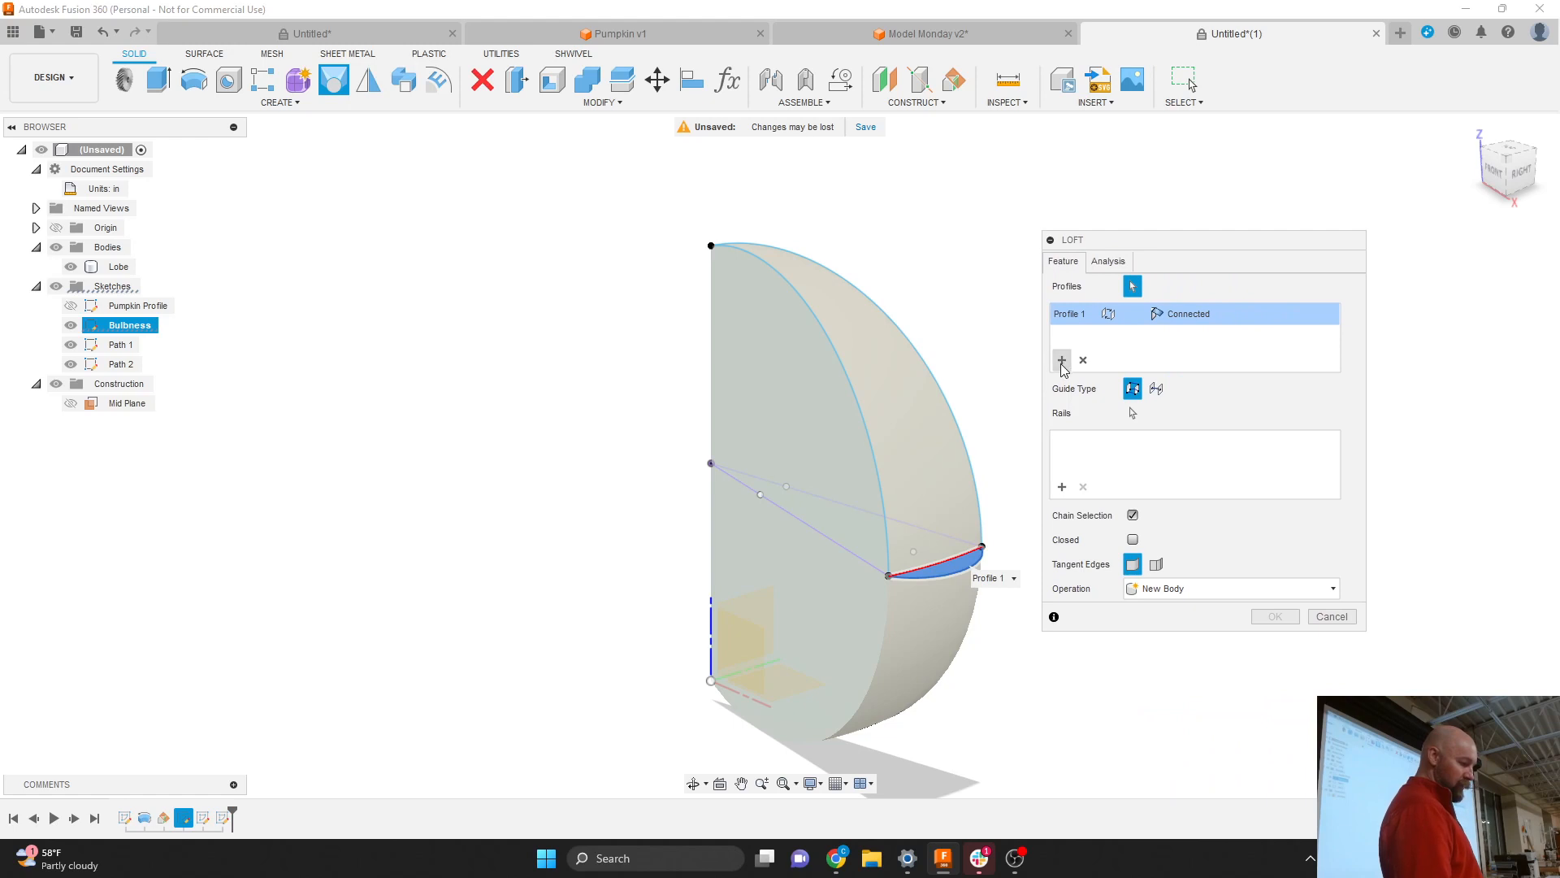
click(1062, 359)
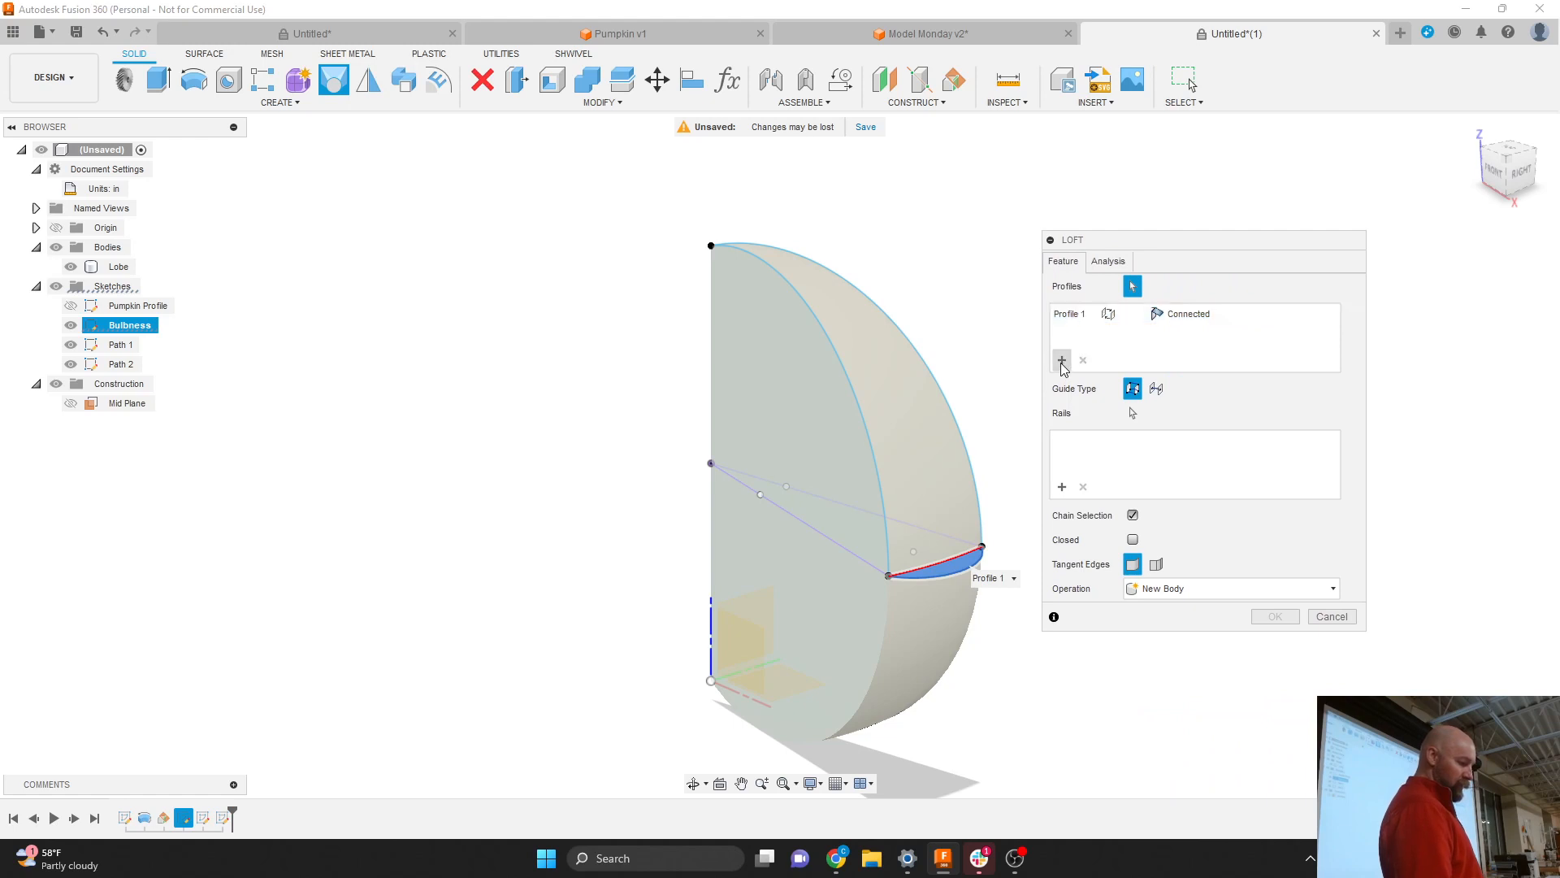
click(711, 247)
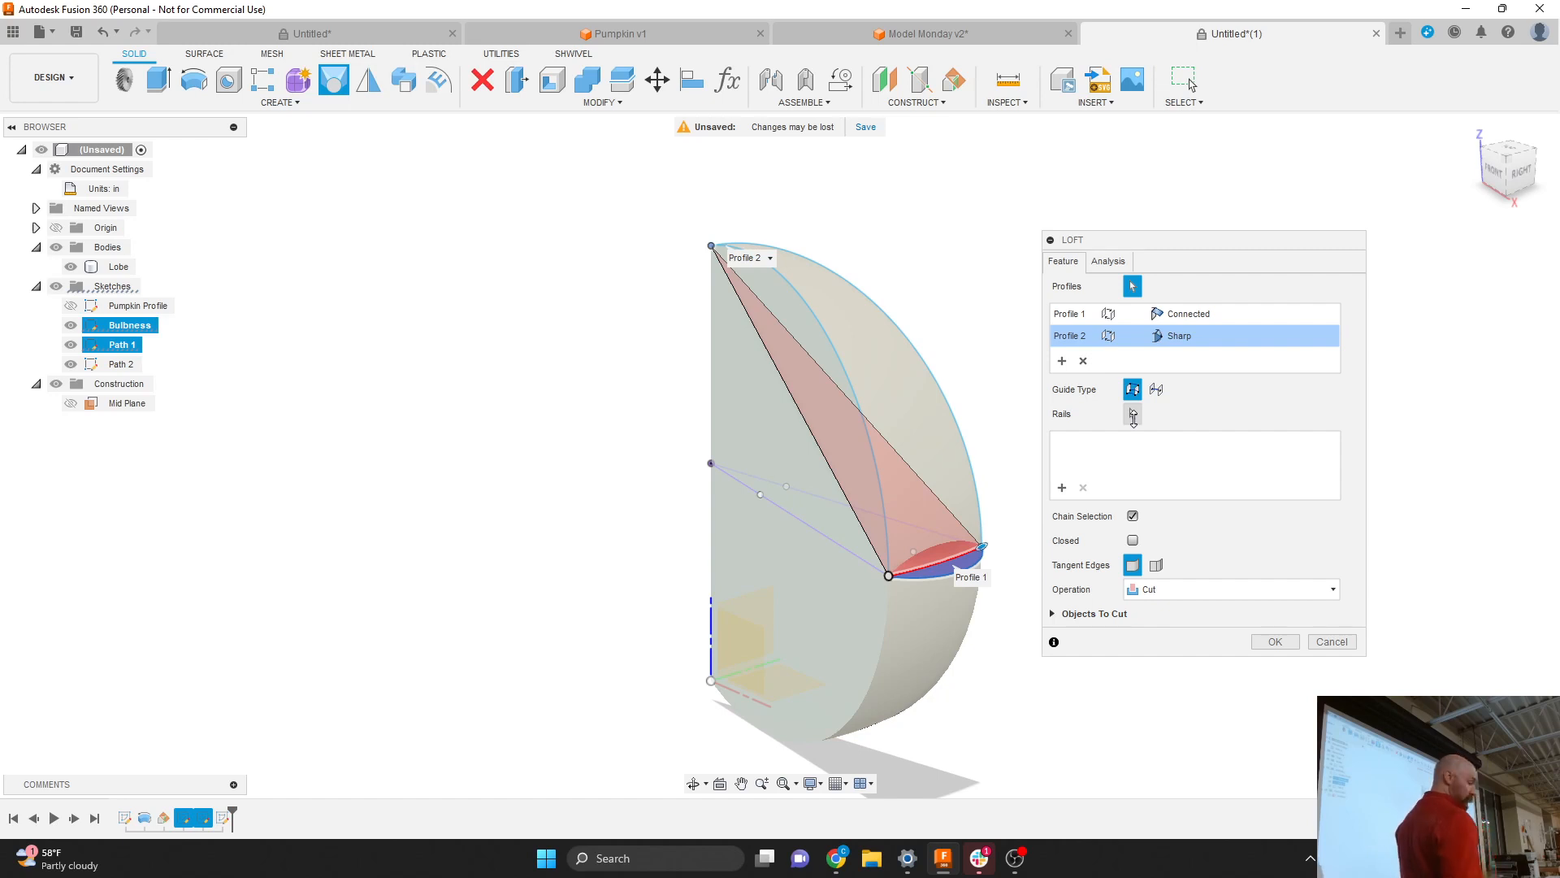
Add the Path 1 and Path 2 arcs as loft rails, set the operation to New Body, and create the loft.
click(1134, 414)
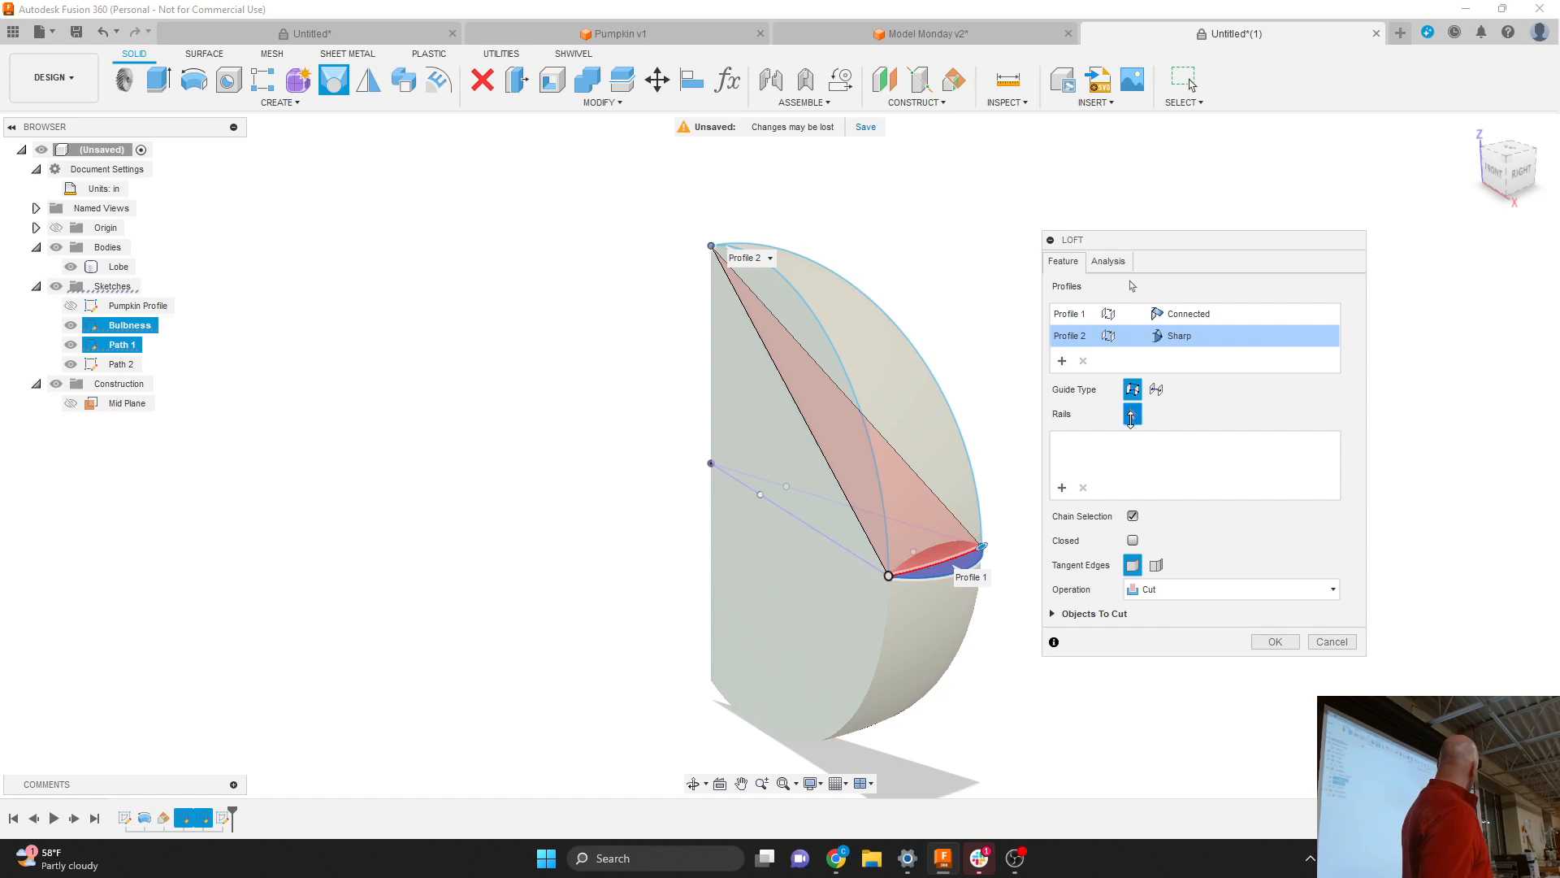
click(1064, 486)
click(971, 463)
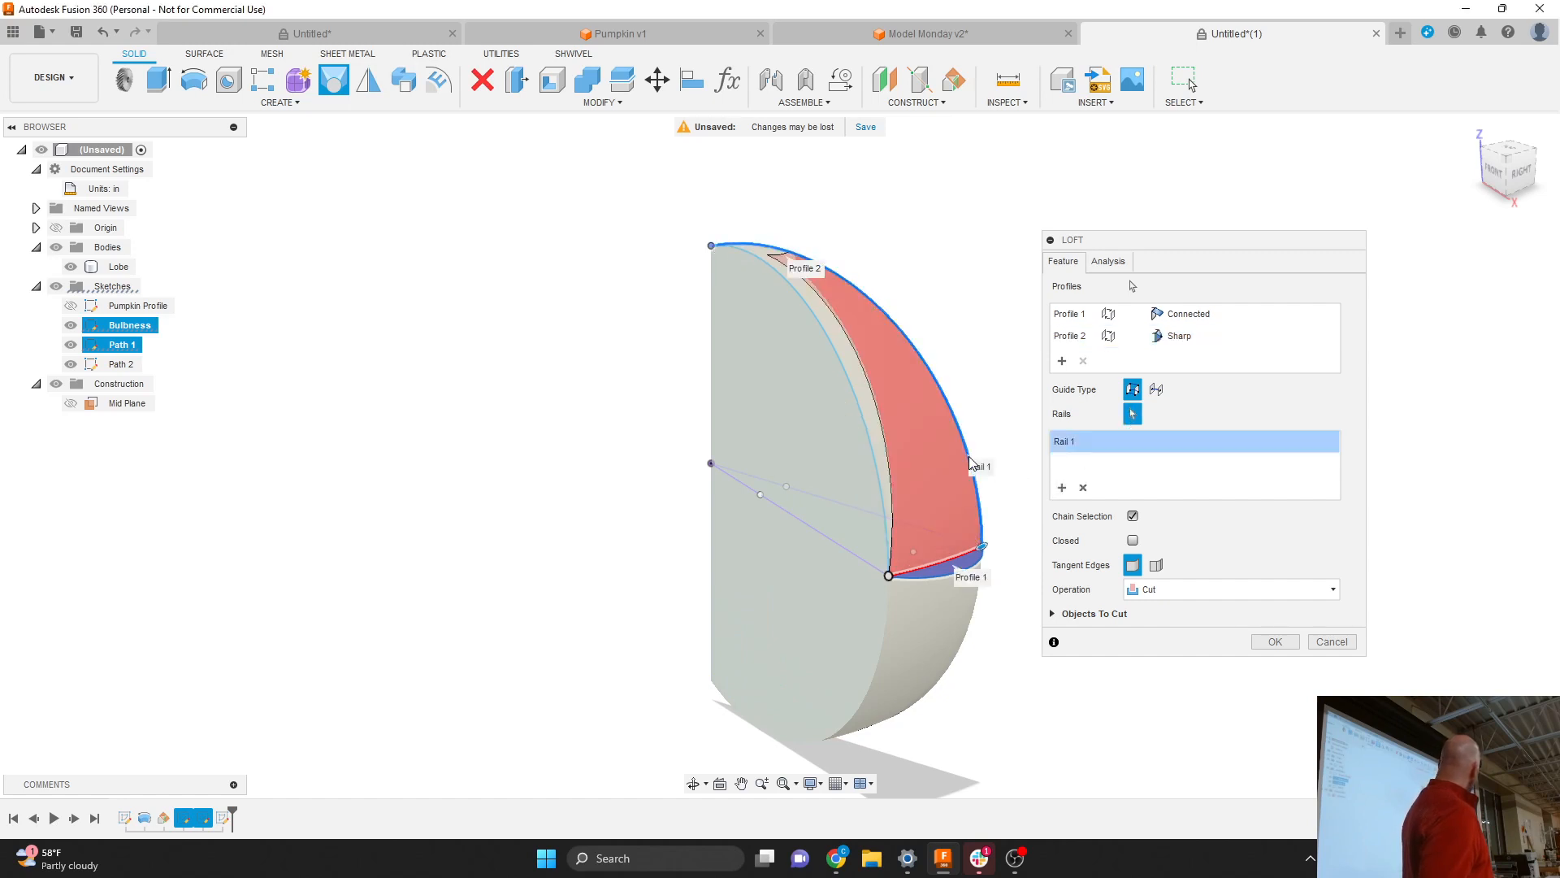
click(872, 463)
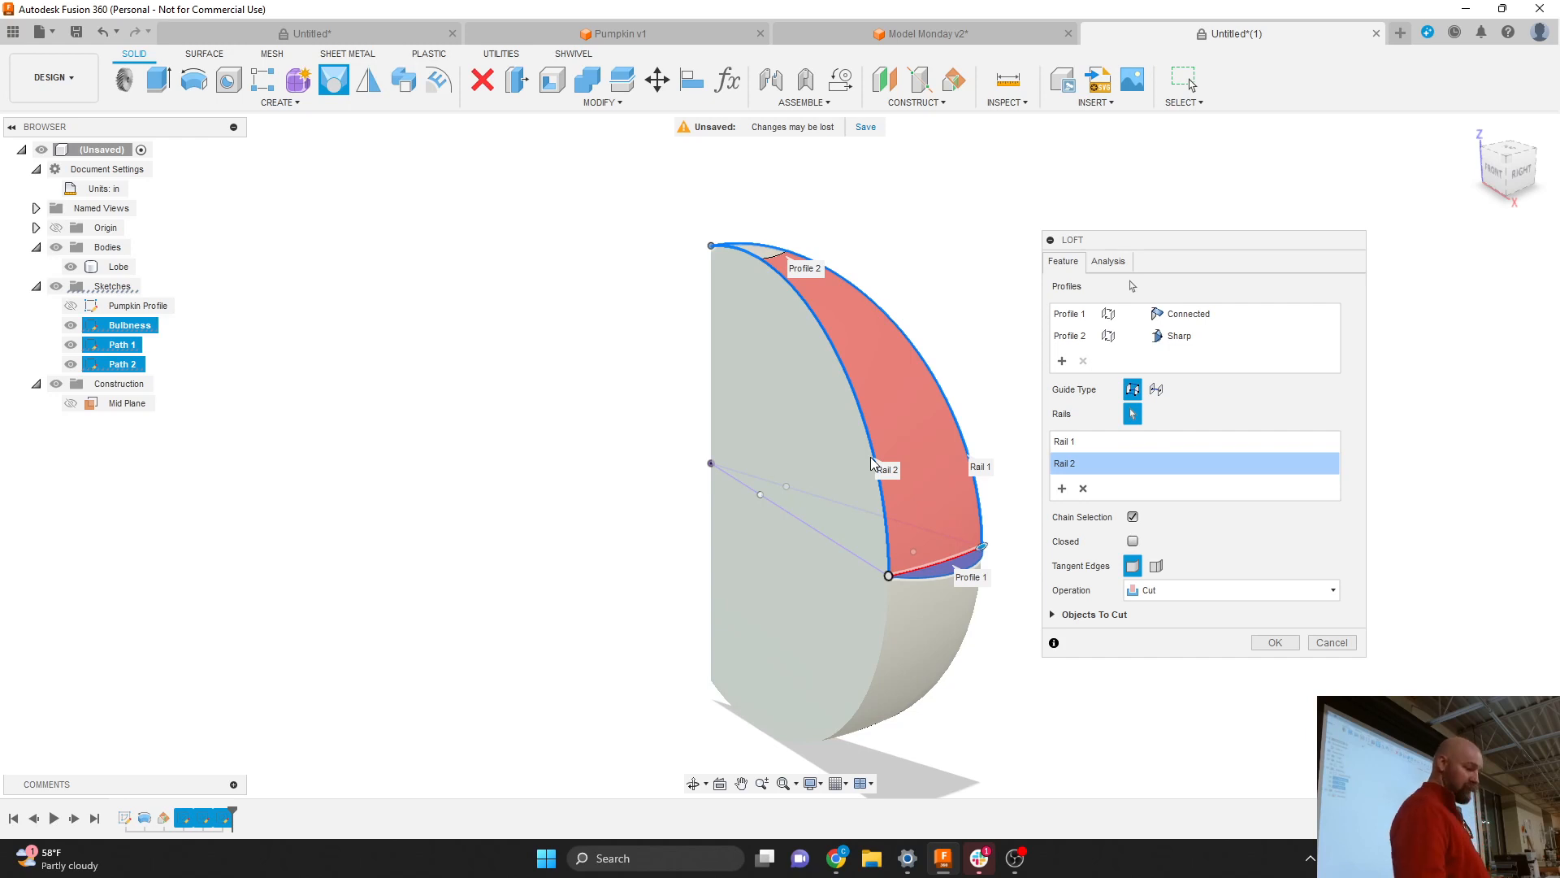
click(1180, 591)
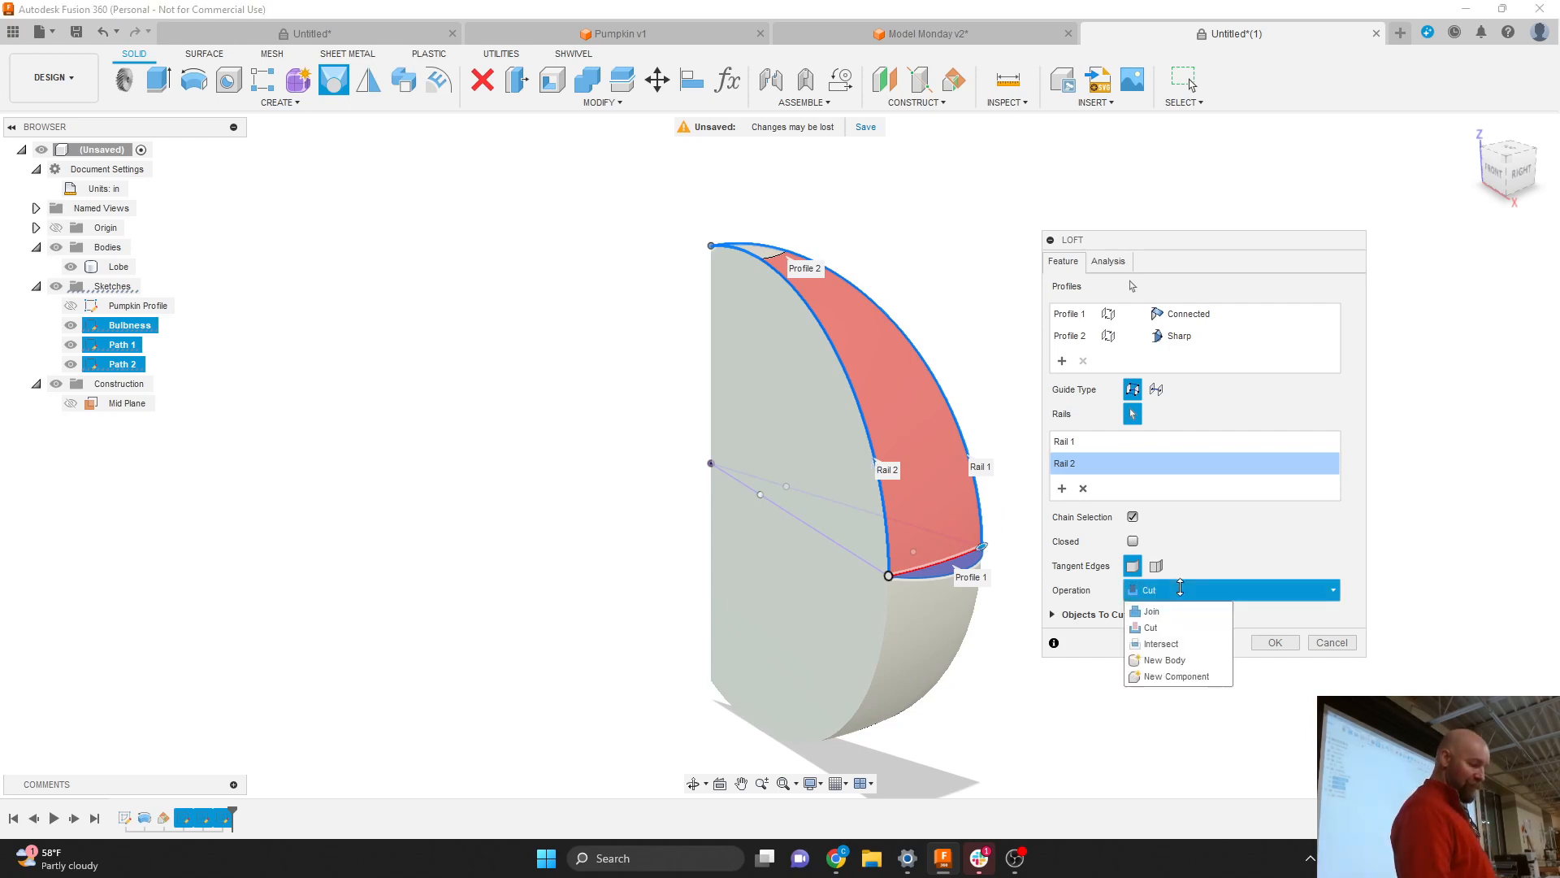
click(1183, 664)
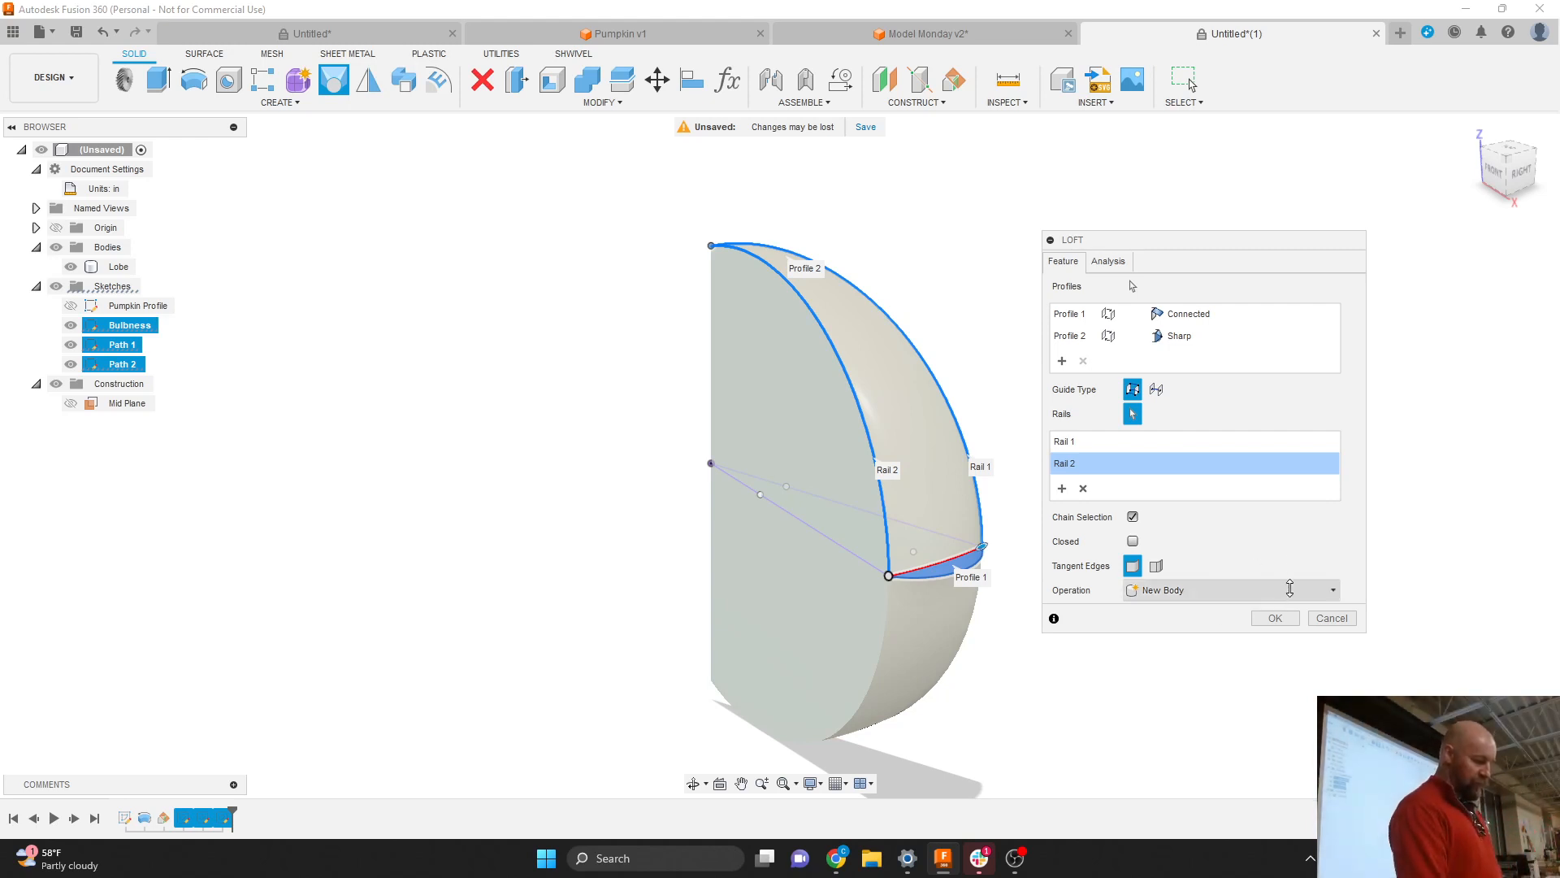
click(1275, 618)
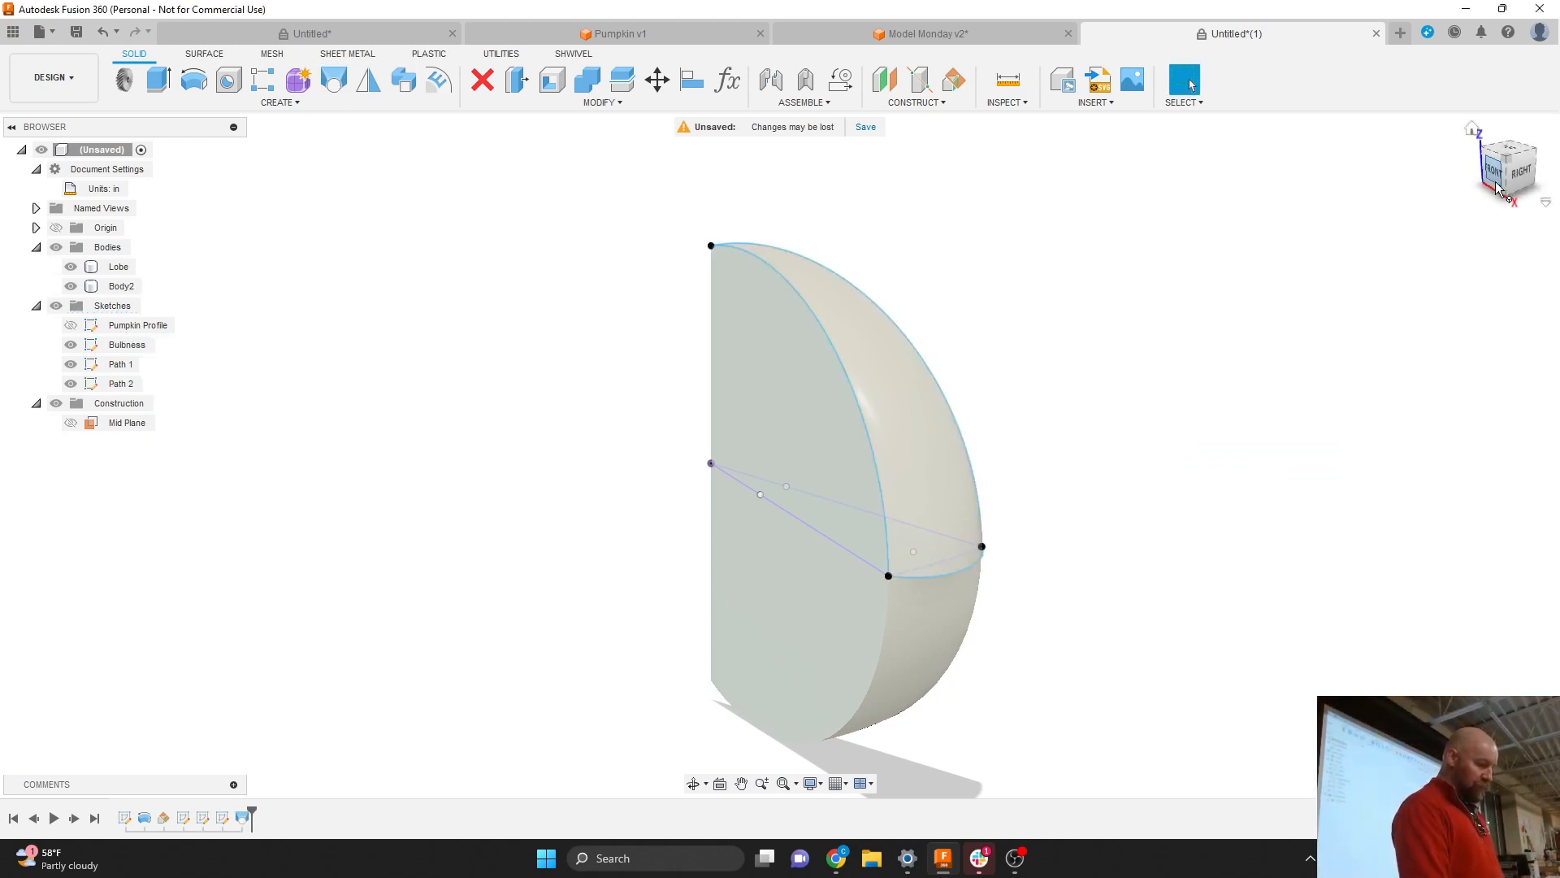
Start a Mirror of the lofted bulge body and try its flat underside face as the mirror plane.
mouse_move(1497, 181)
mouse_down()
mouse_move(1522, 157)
mouse_move(1498, 181)
mouse_up()
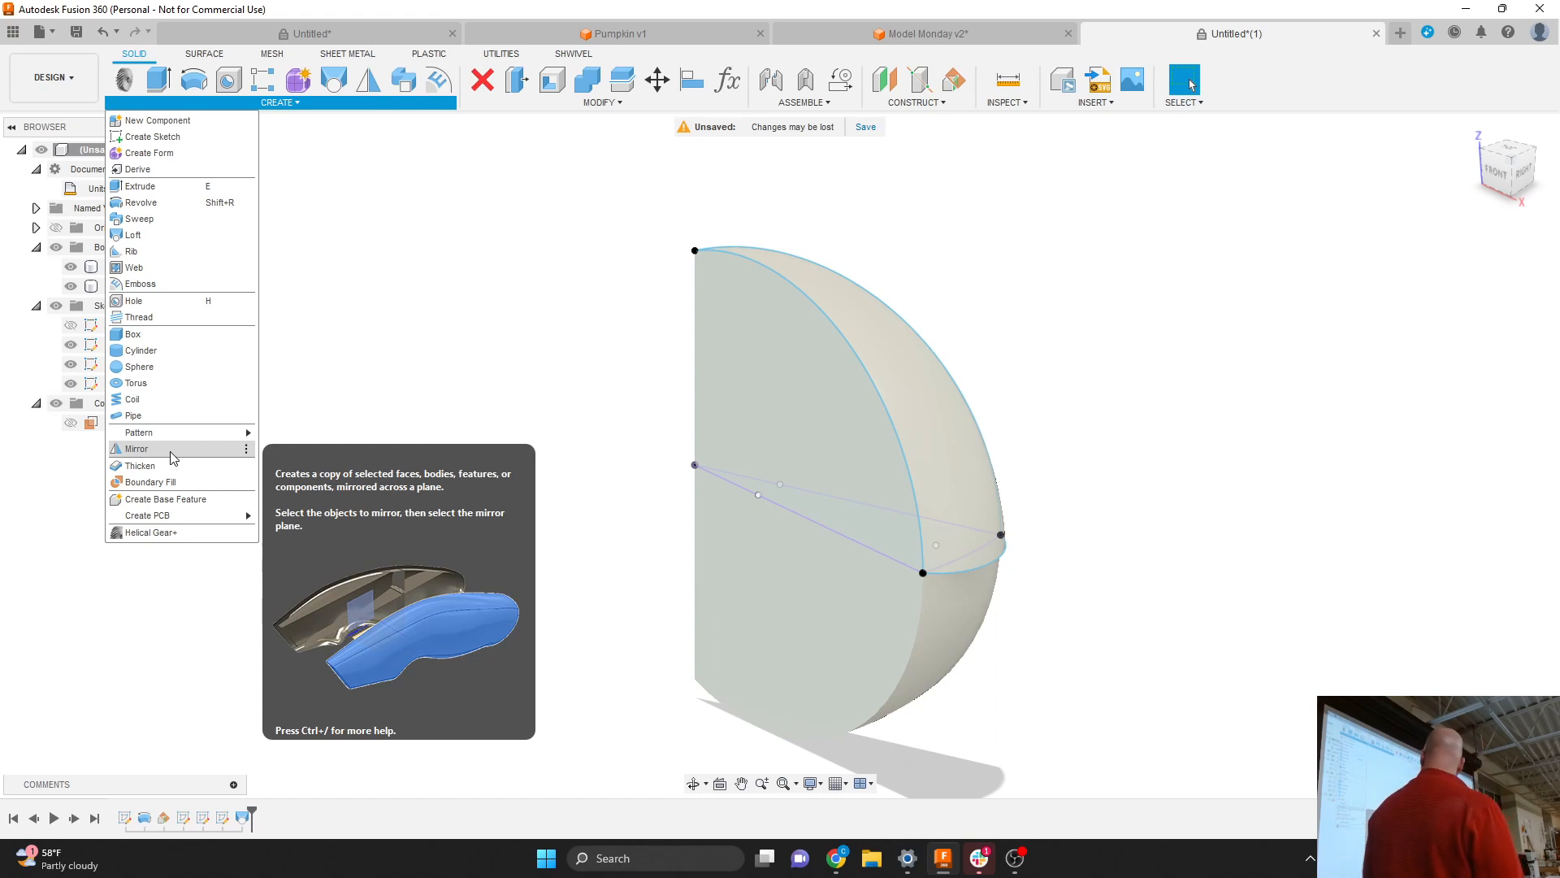
click(138, 448)
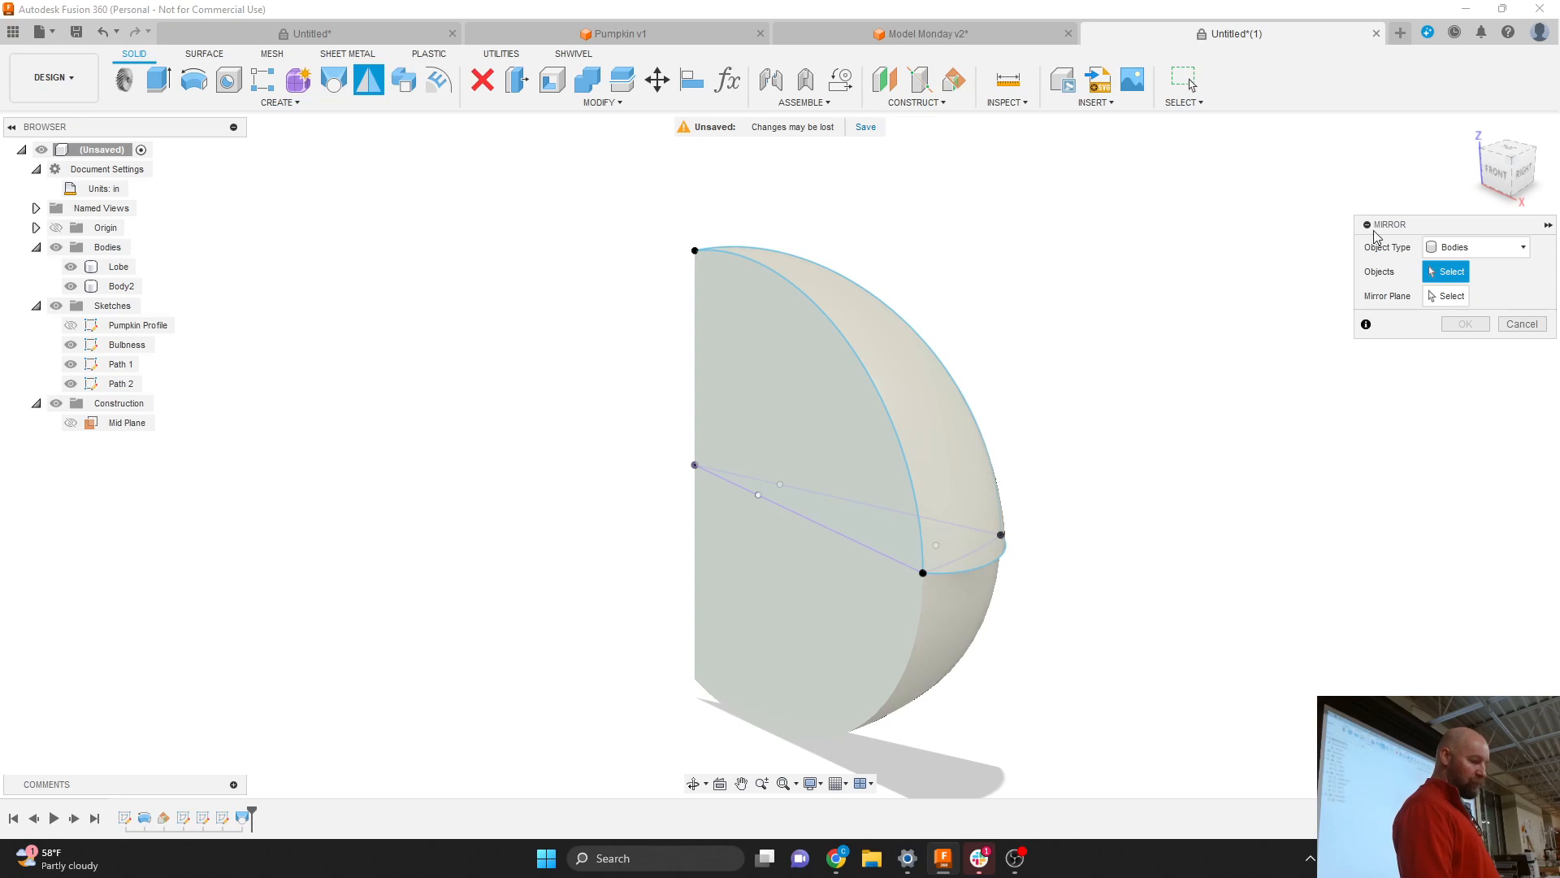
drag(1398, 230, 1146, 276)
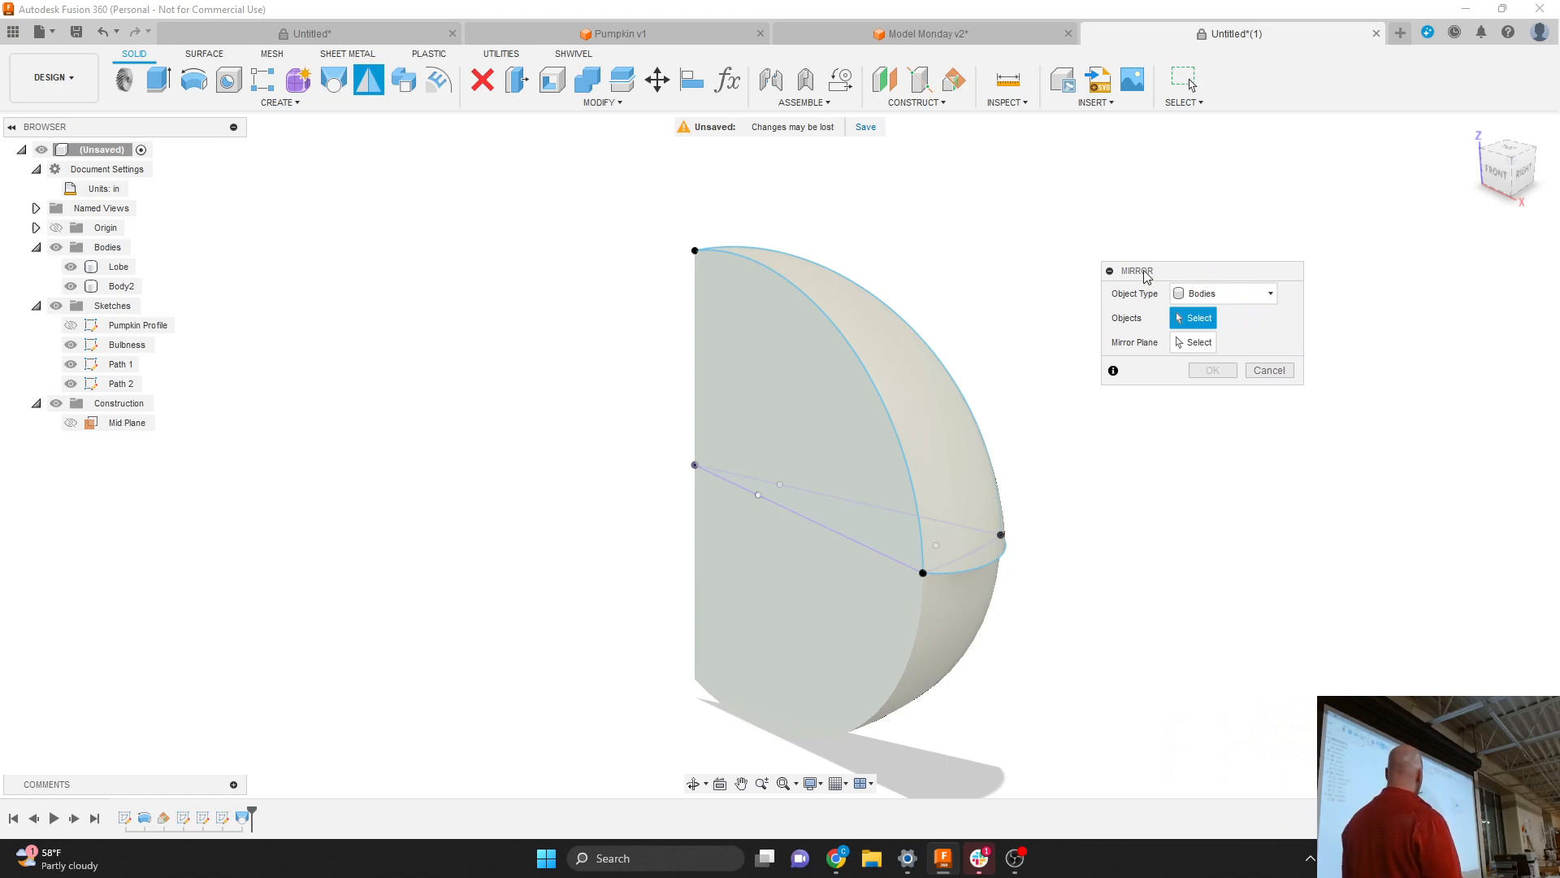
click(947, 457)
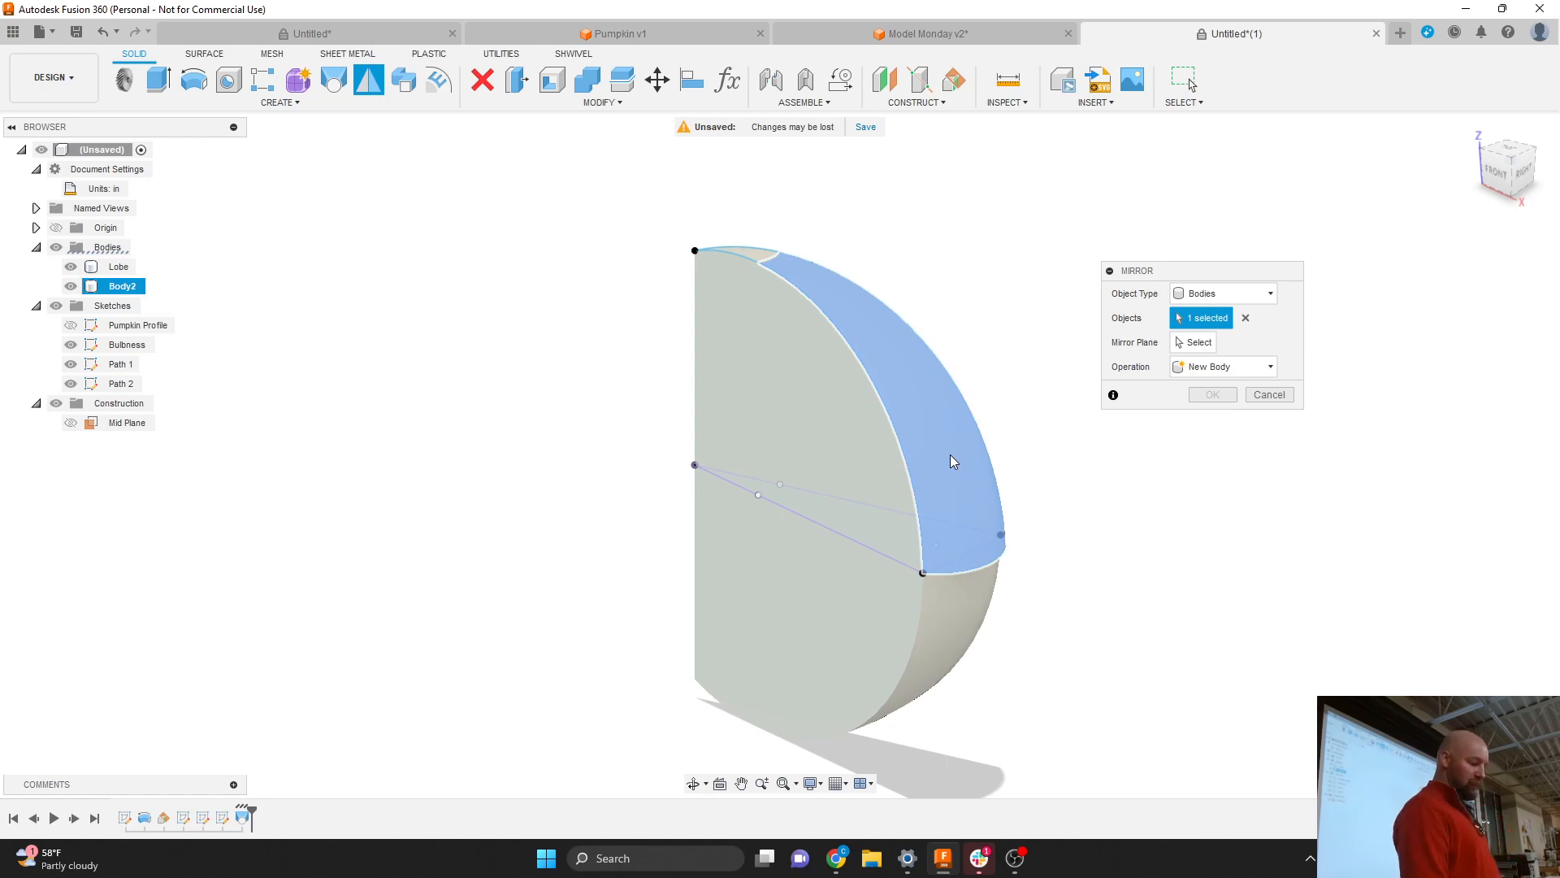
click(1200, 342)
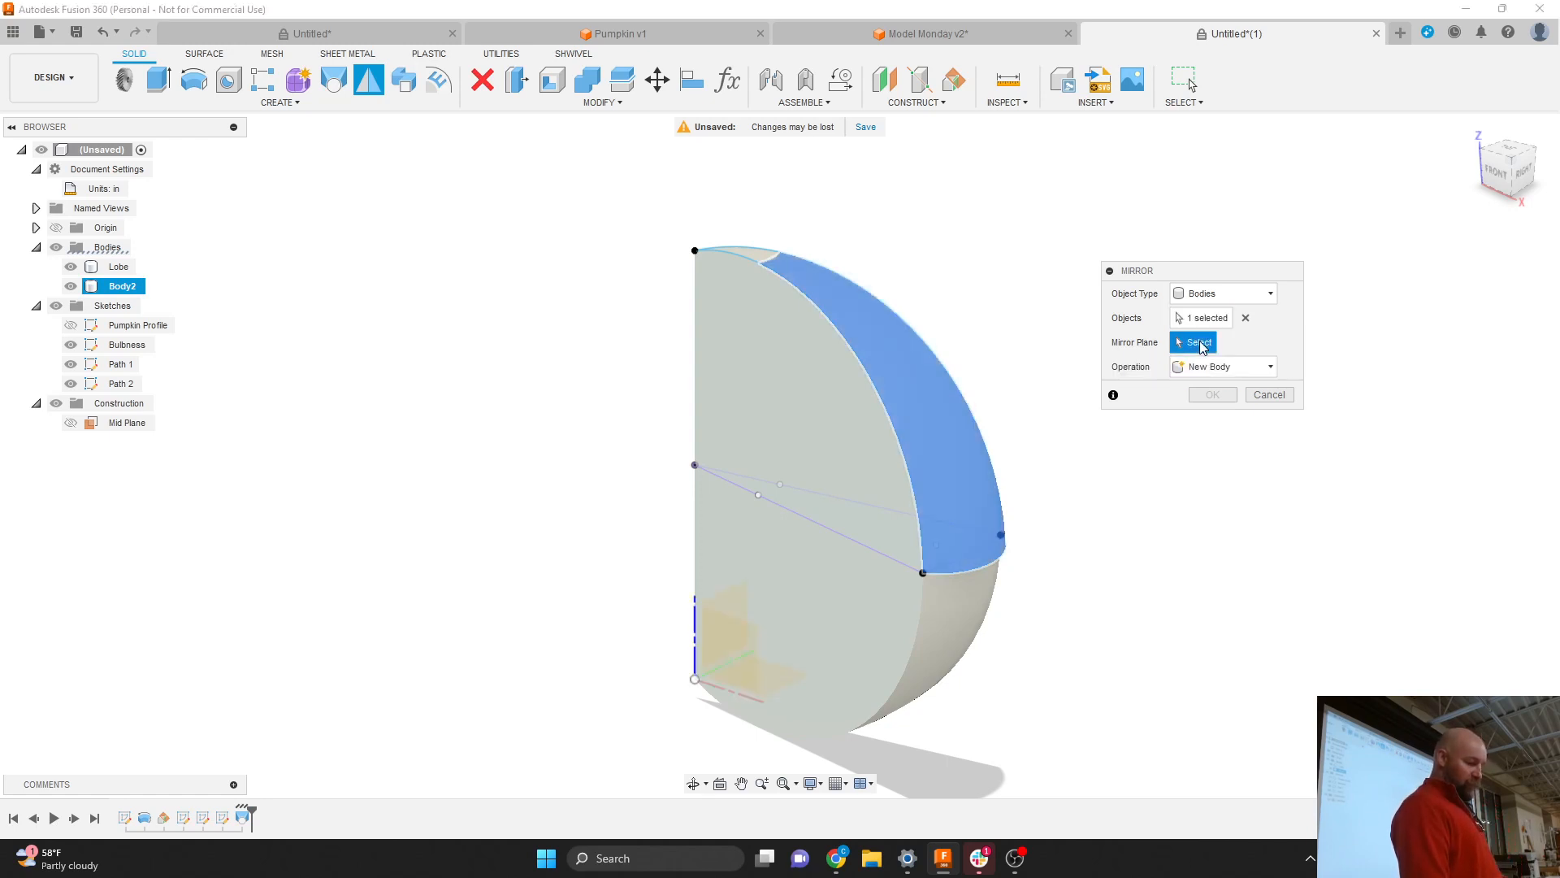
mouse_move(1501, 163)
mouse_down()
mouse_move(1488, 149)
mouse_move(1493, 167)
mouse_up()
click(959, 451)
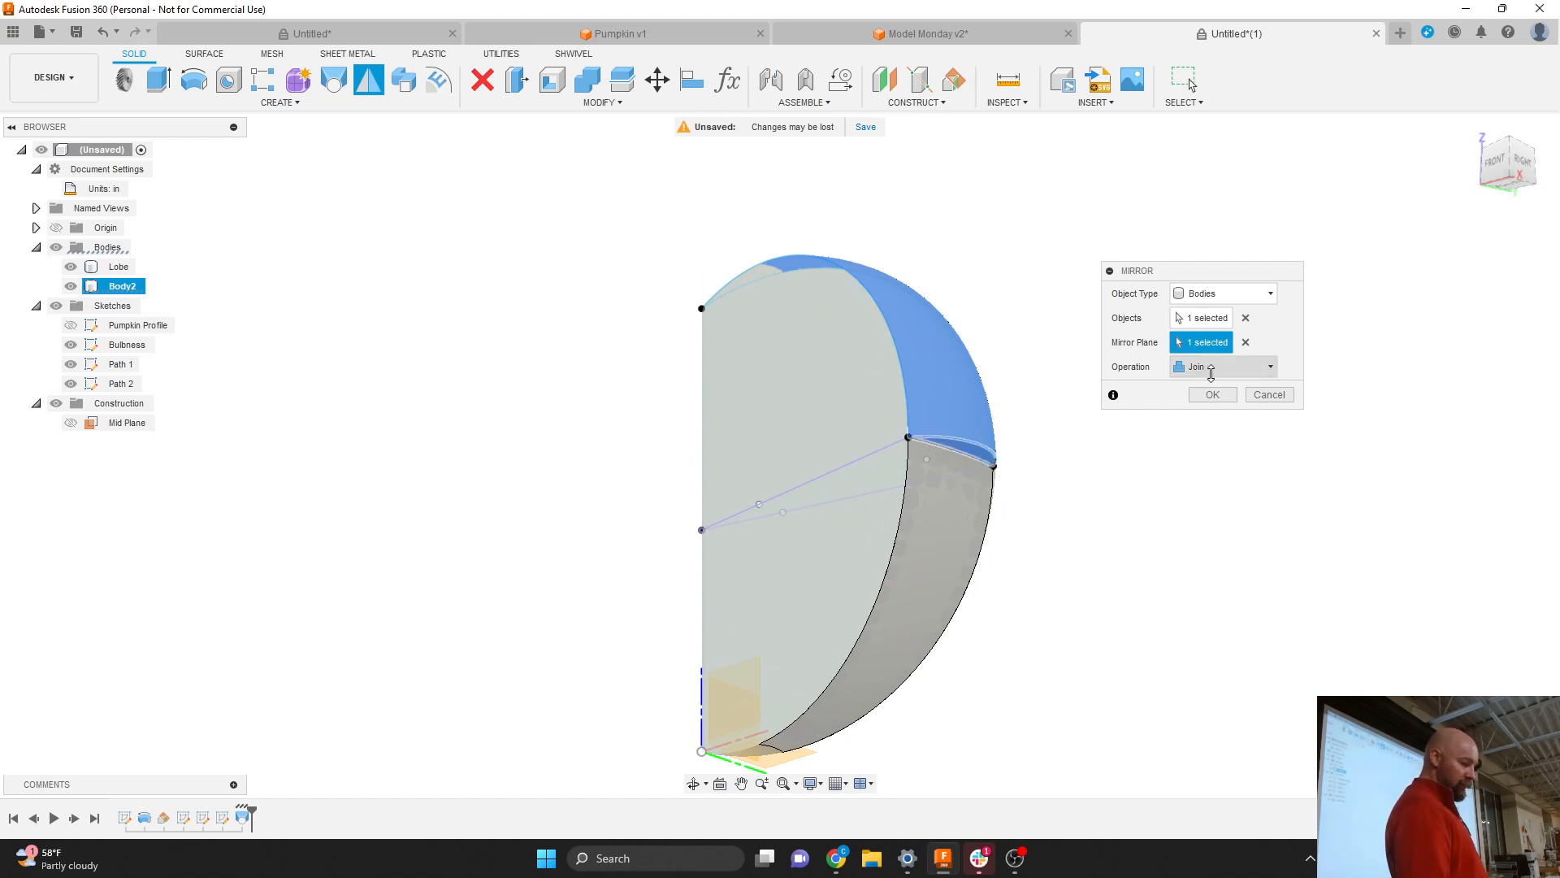
click(963, 460)
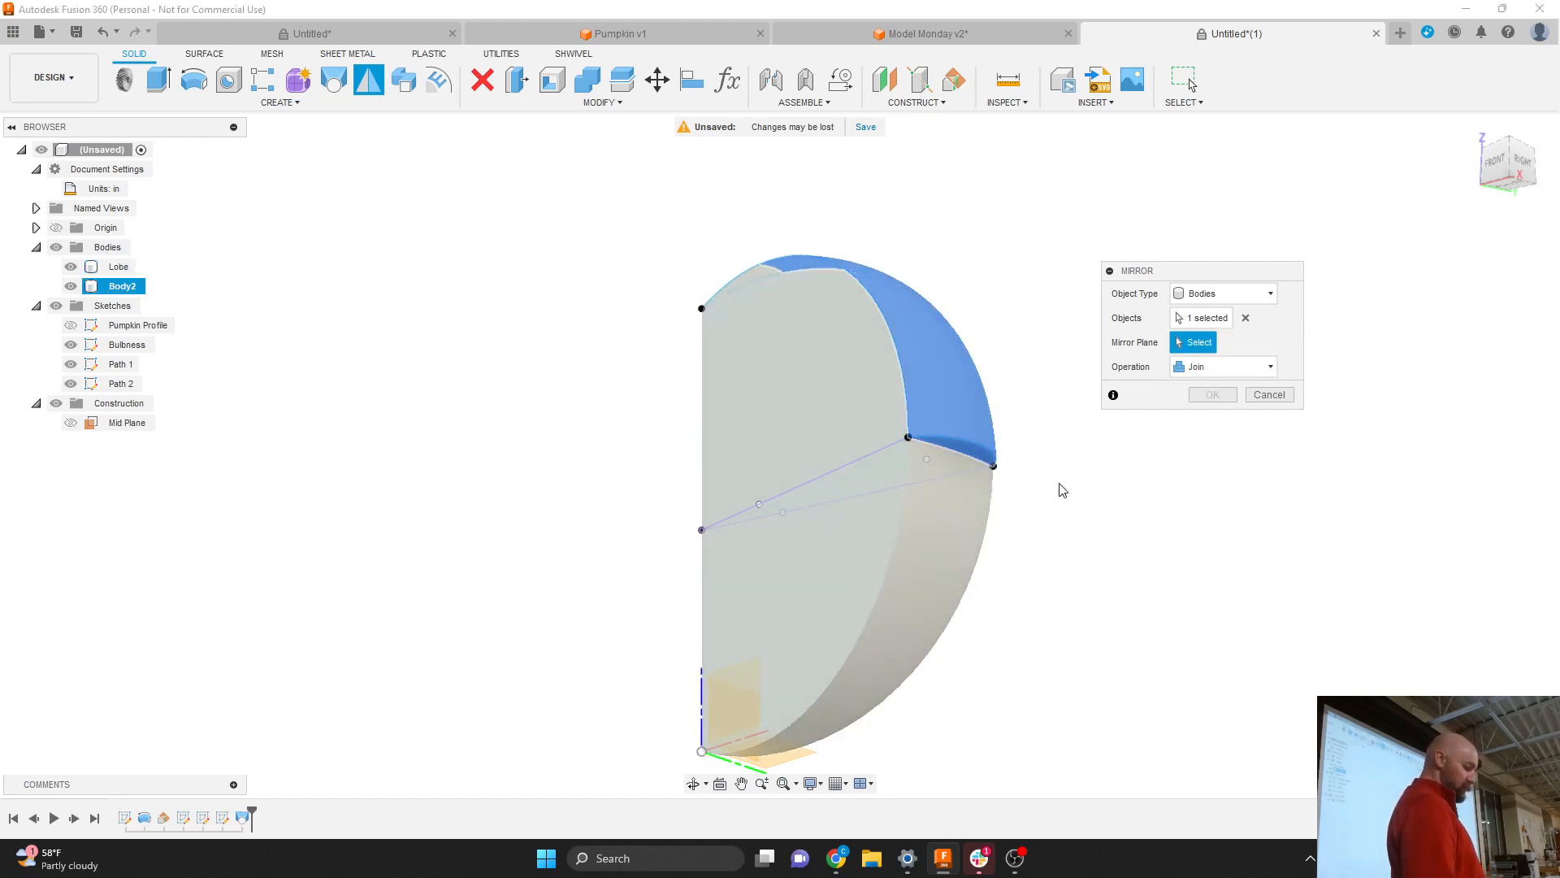
Mirror the bulge body across the Mid Plane construction plane with the Join operation.
scroll(978, 496, up, 3)
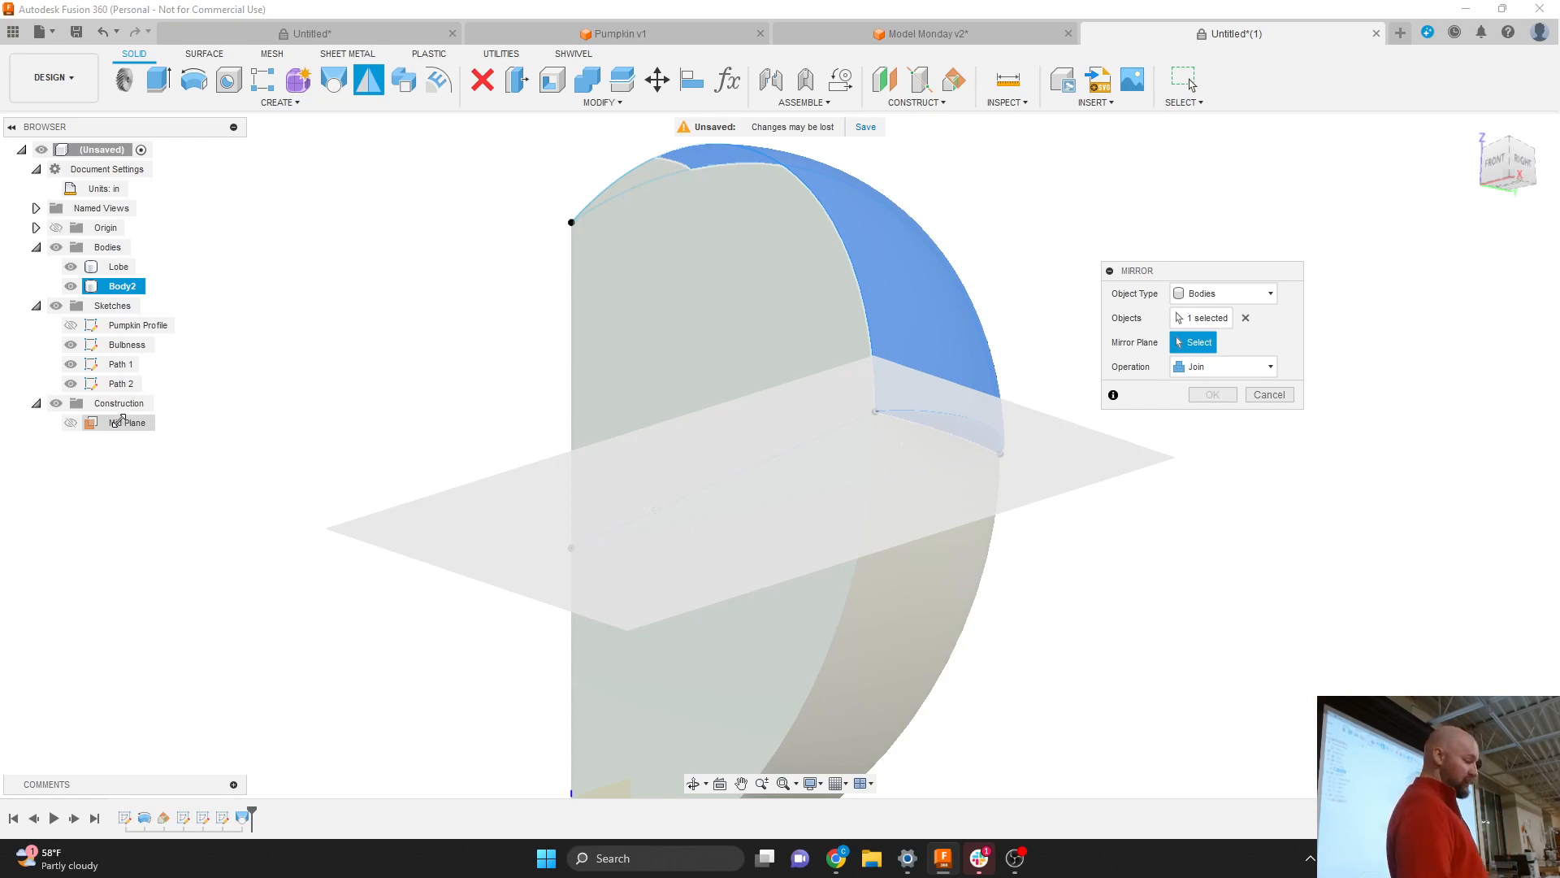
click(119, 422)
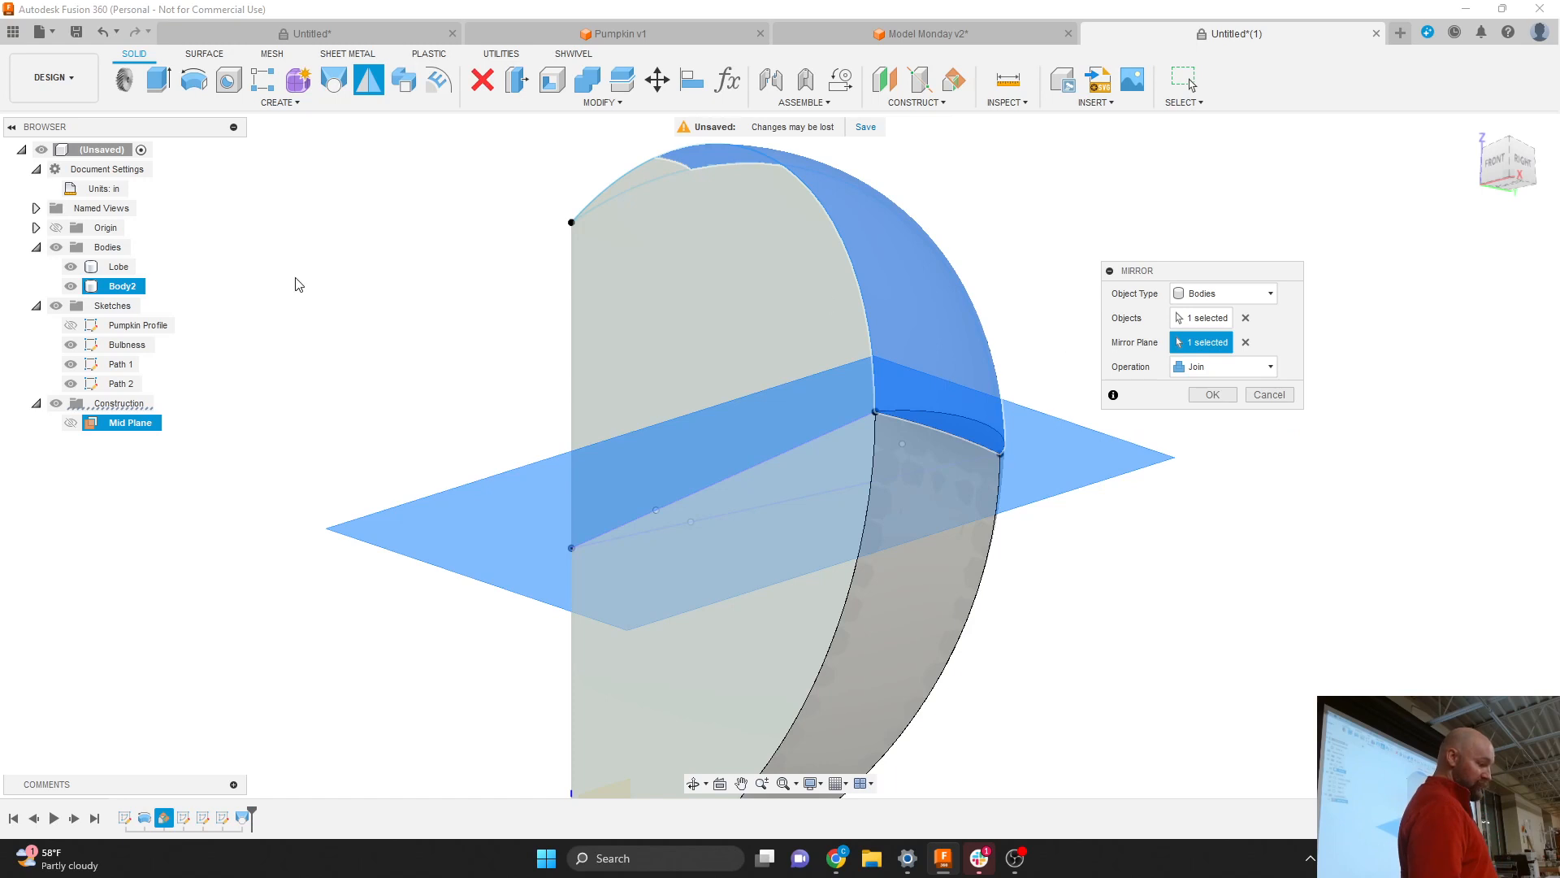
click(71, 268)
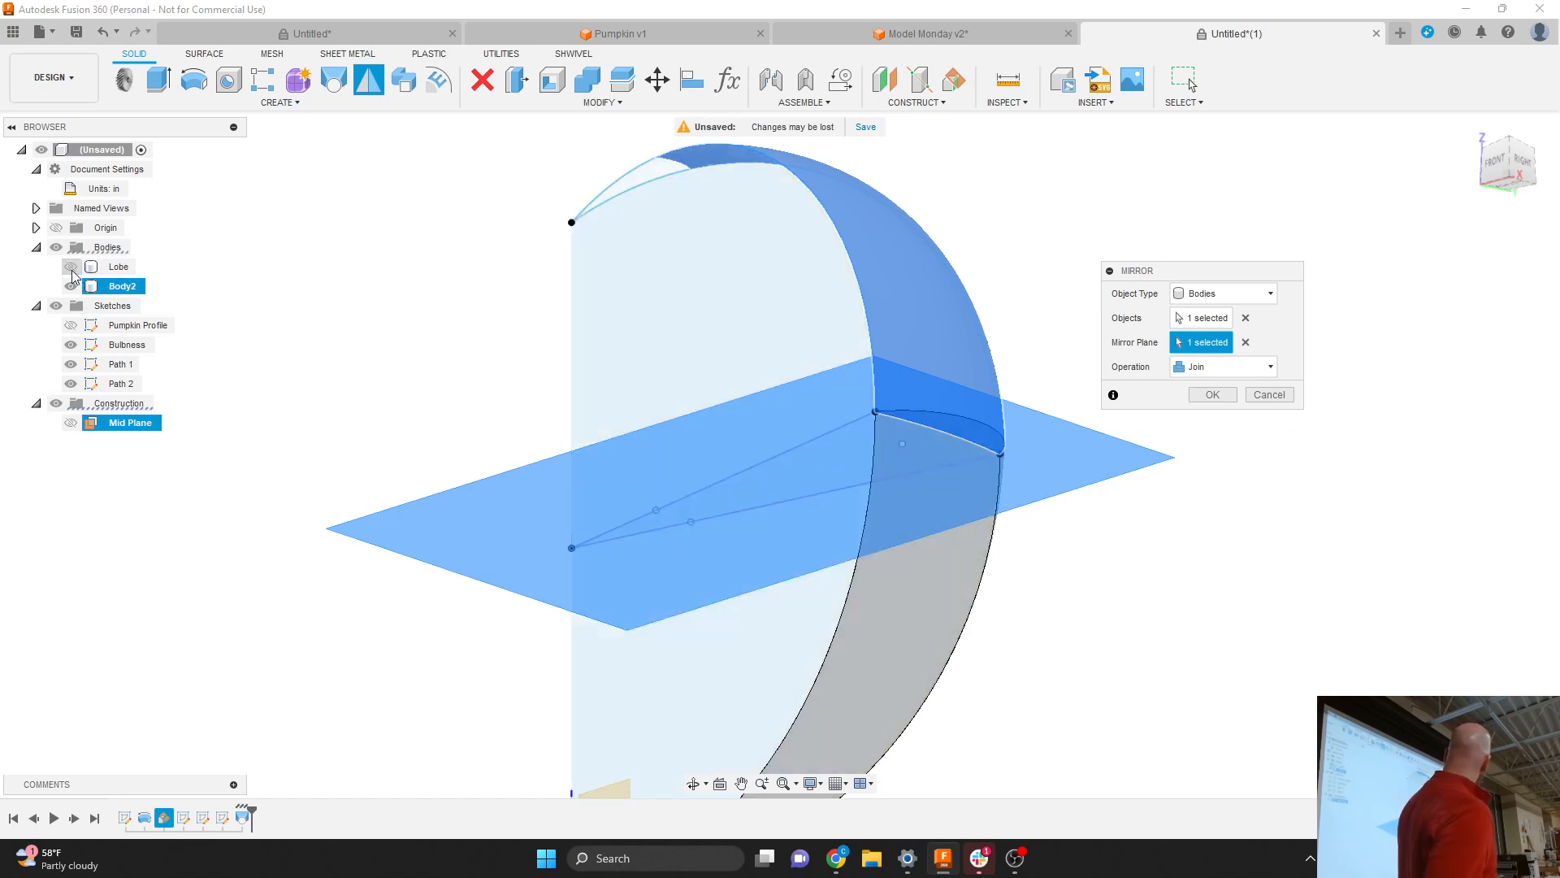
click(71, 268)
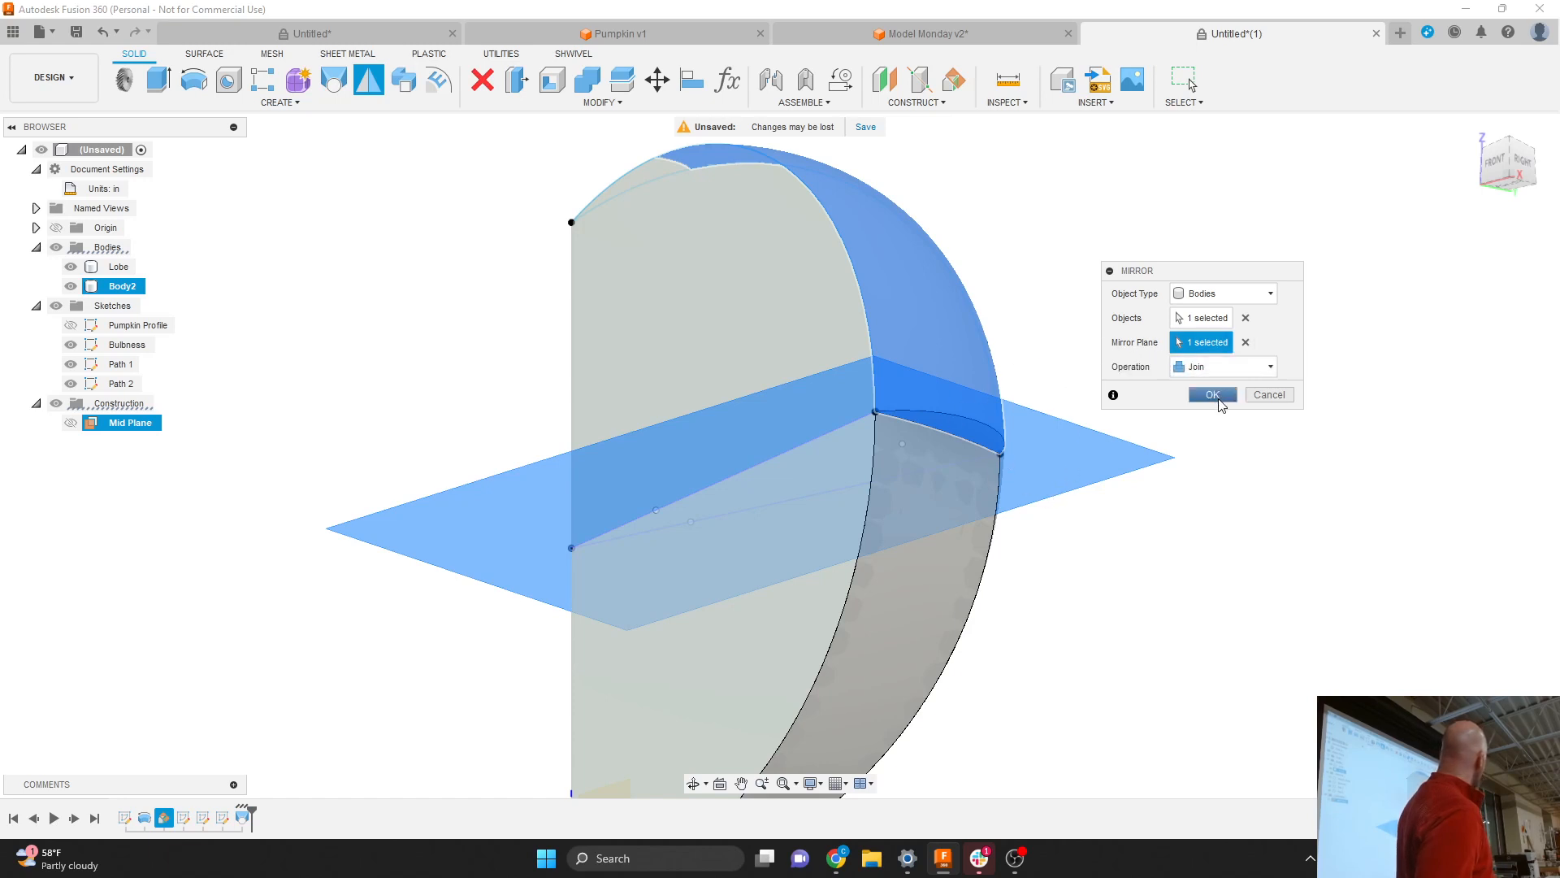
click(1216, 394)
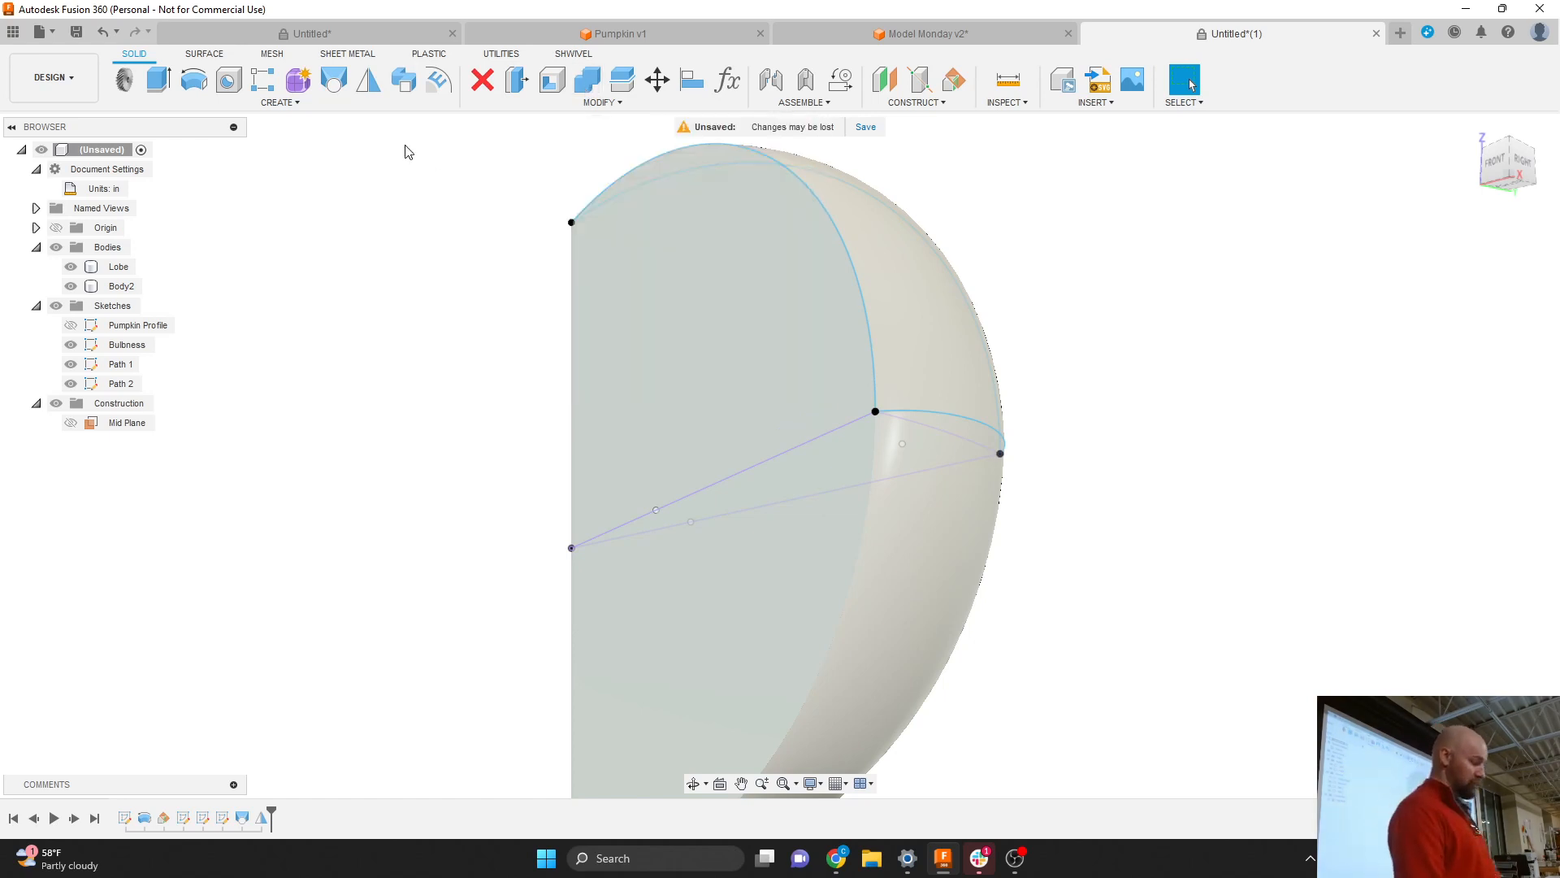
Rename the mirrored bulge body, Body2, as Bulb.
click(118, 286)
double_click(118, 286)
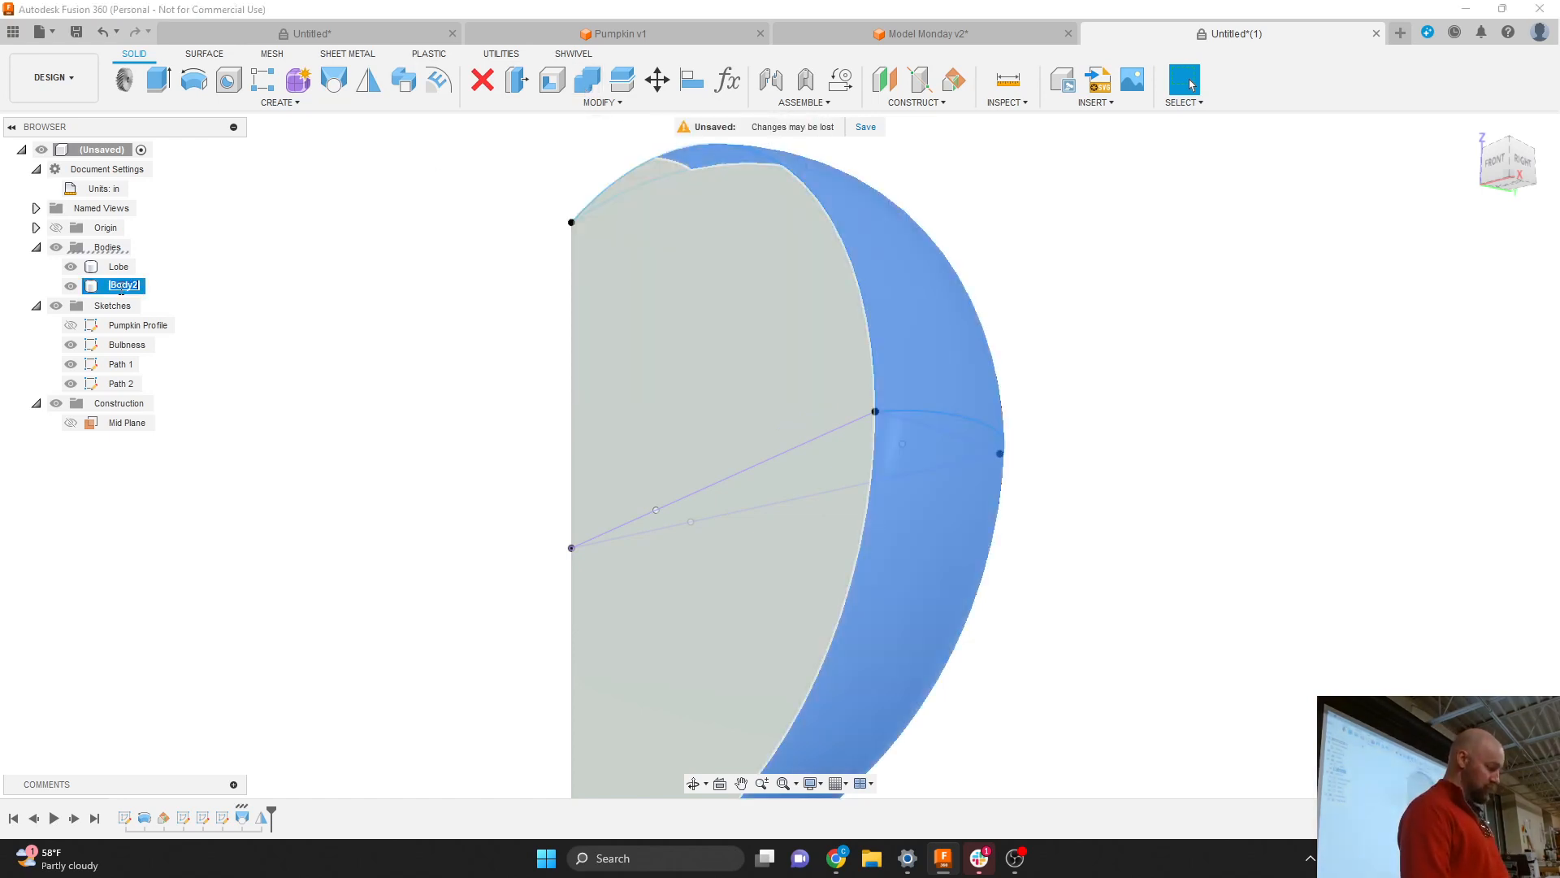
text(Bo)
key(Return)
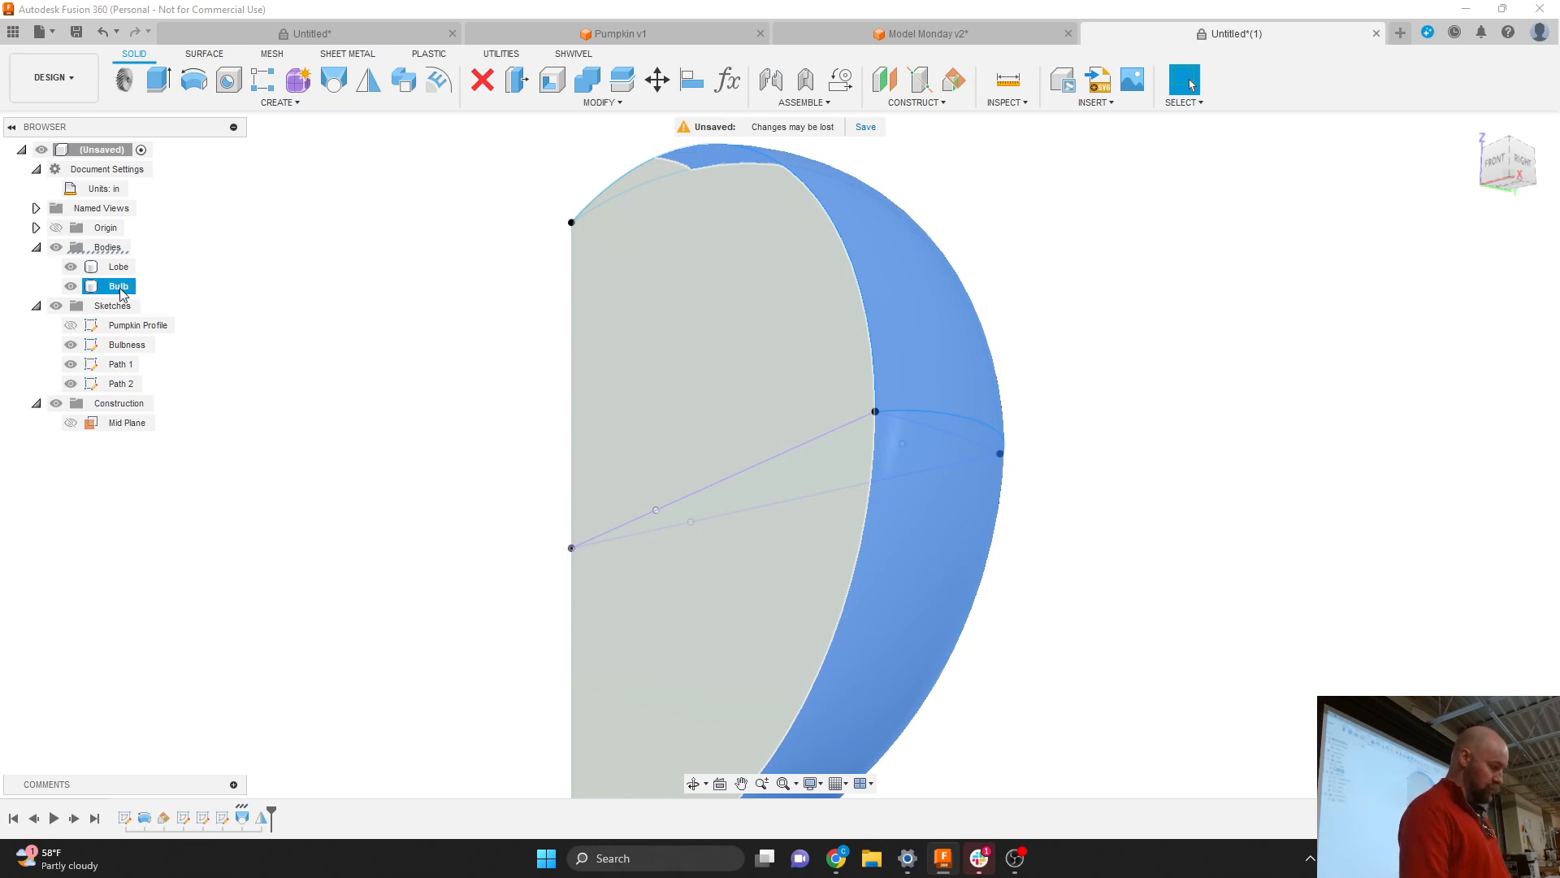
click(257, 317)
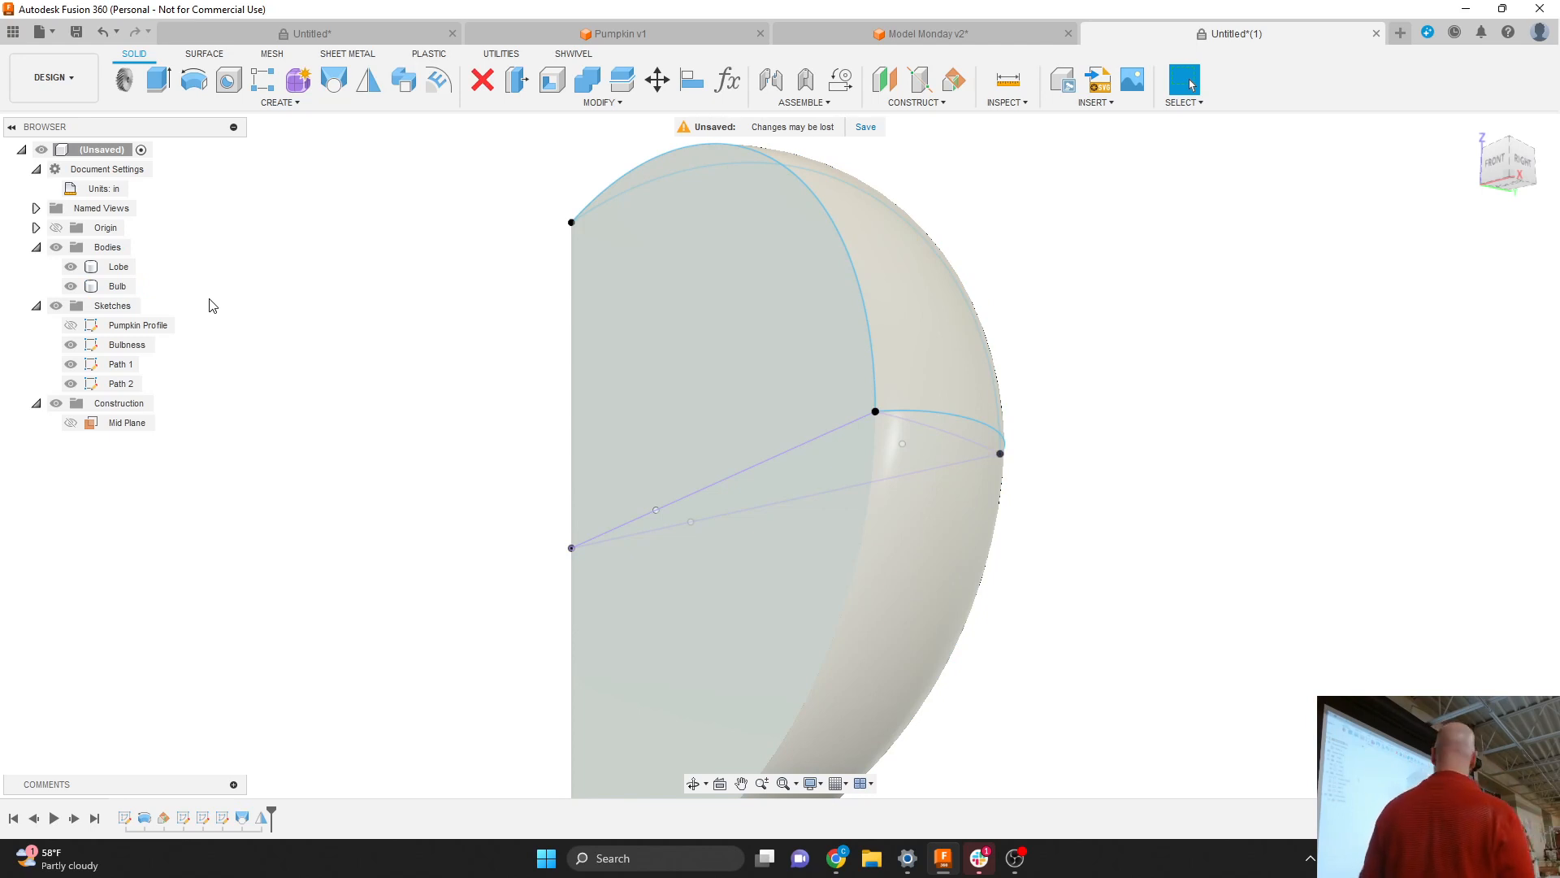
Combine the bodies using Lobe as target and Bulb as tool, with the Join operation.
click(598, 103)
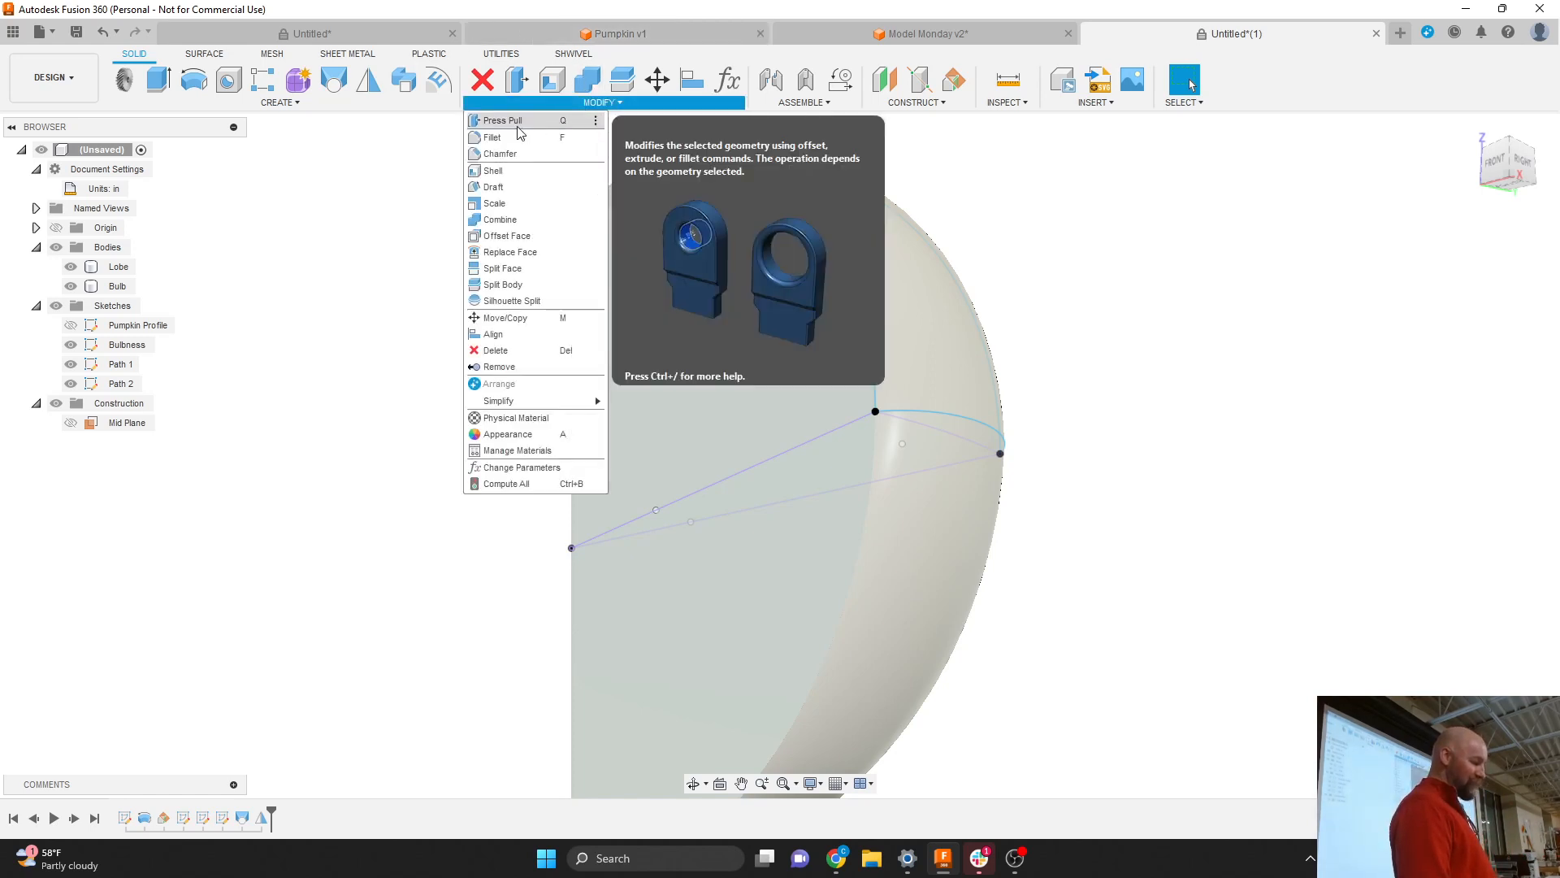
click(501, 219)
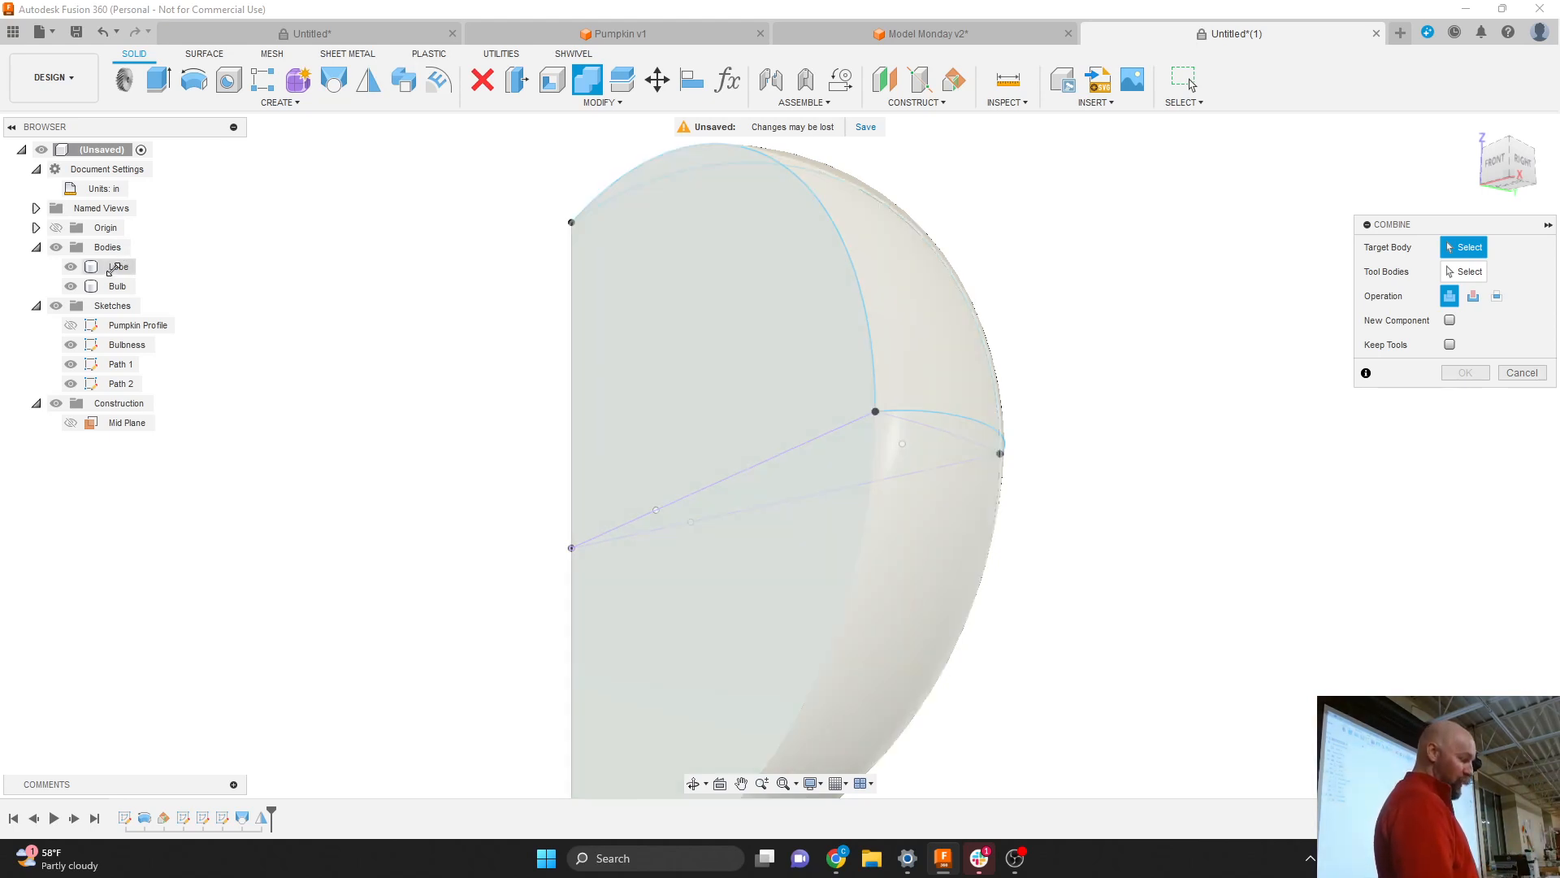
click(116, 268)
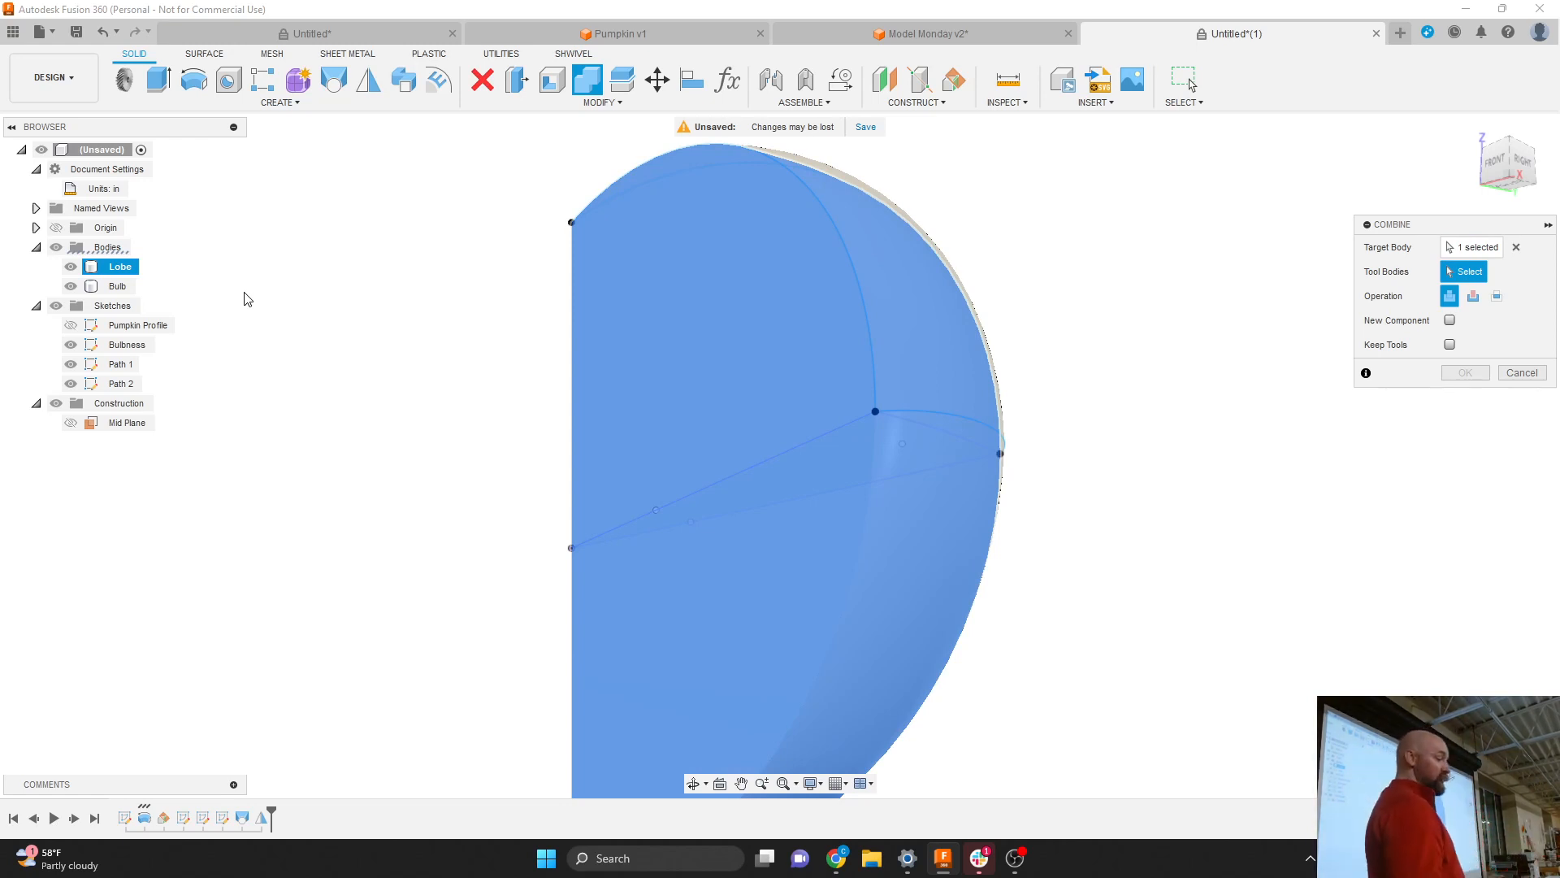
click(119, 286)
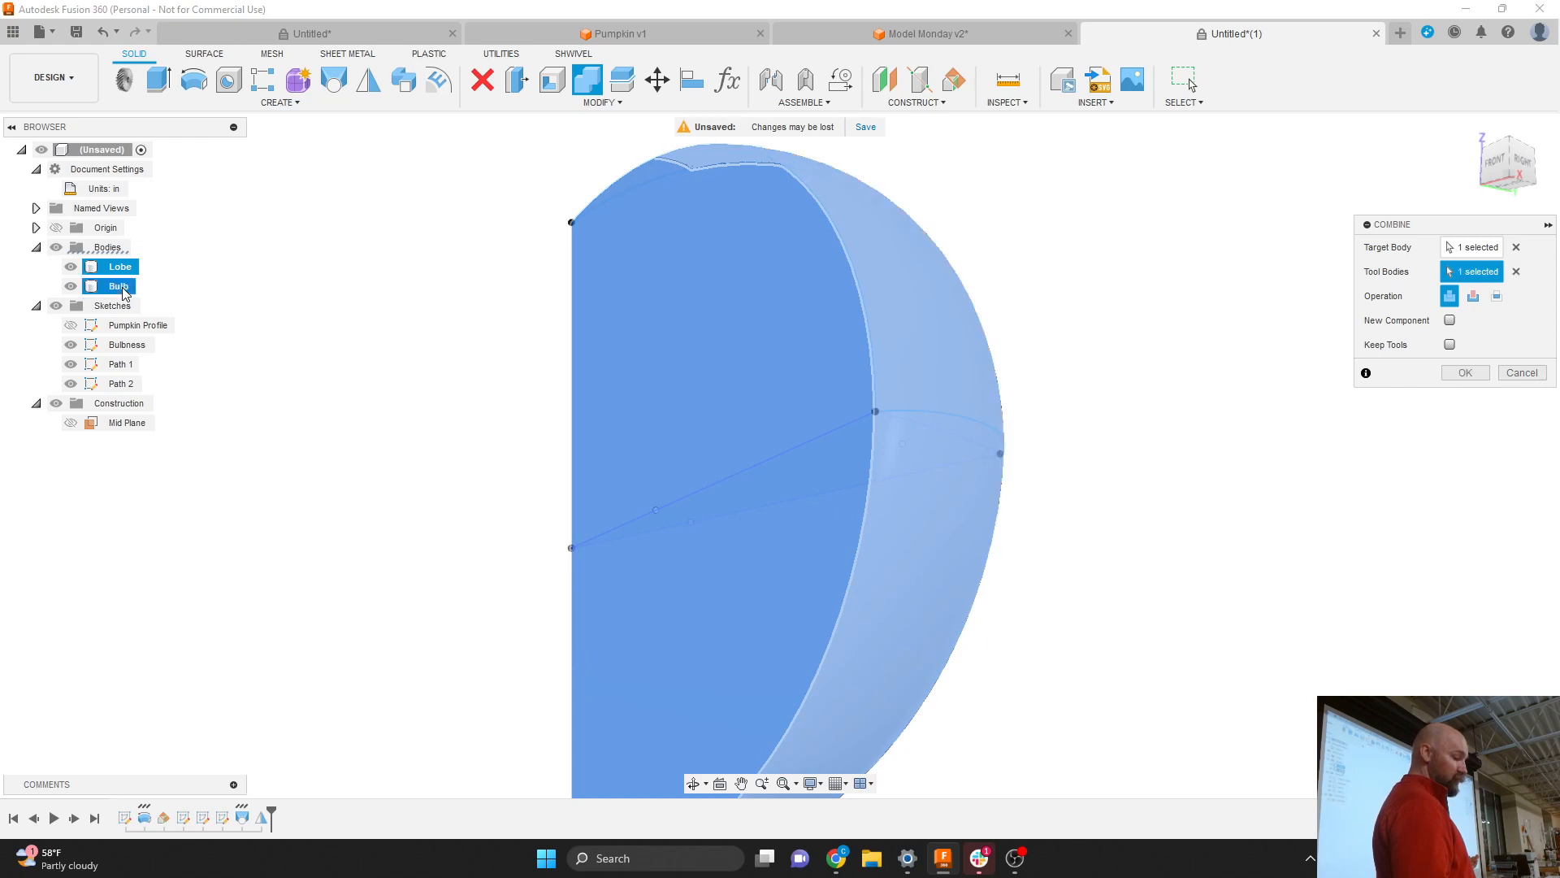
drag(1392, 230, 1132, 263)
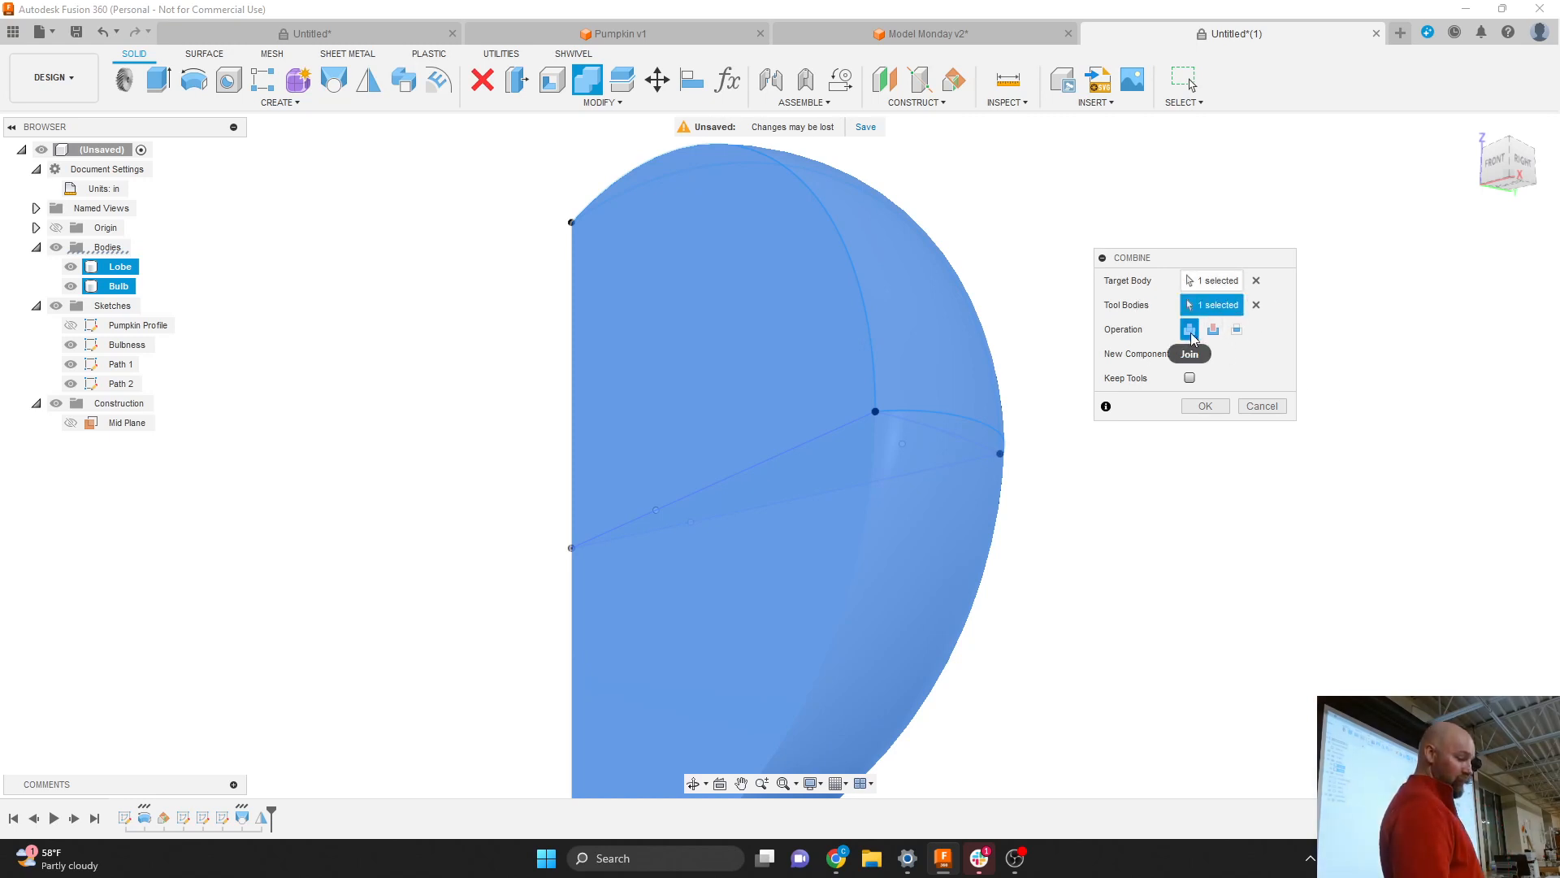
click(1201, 413)
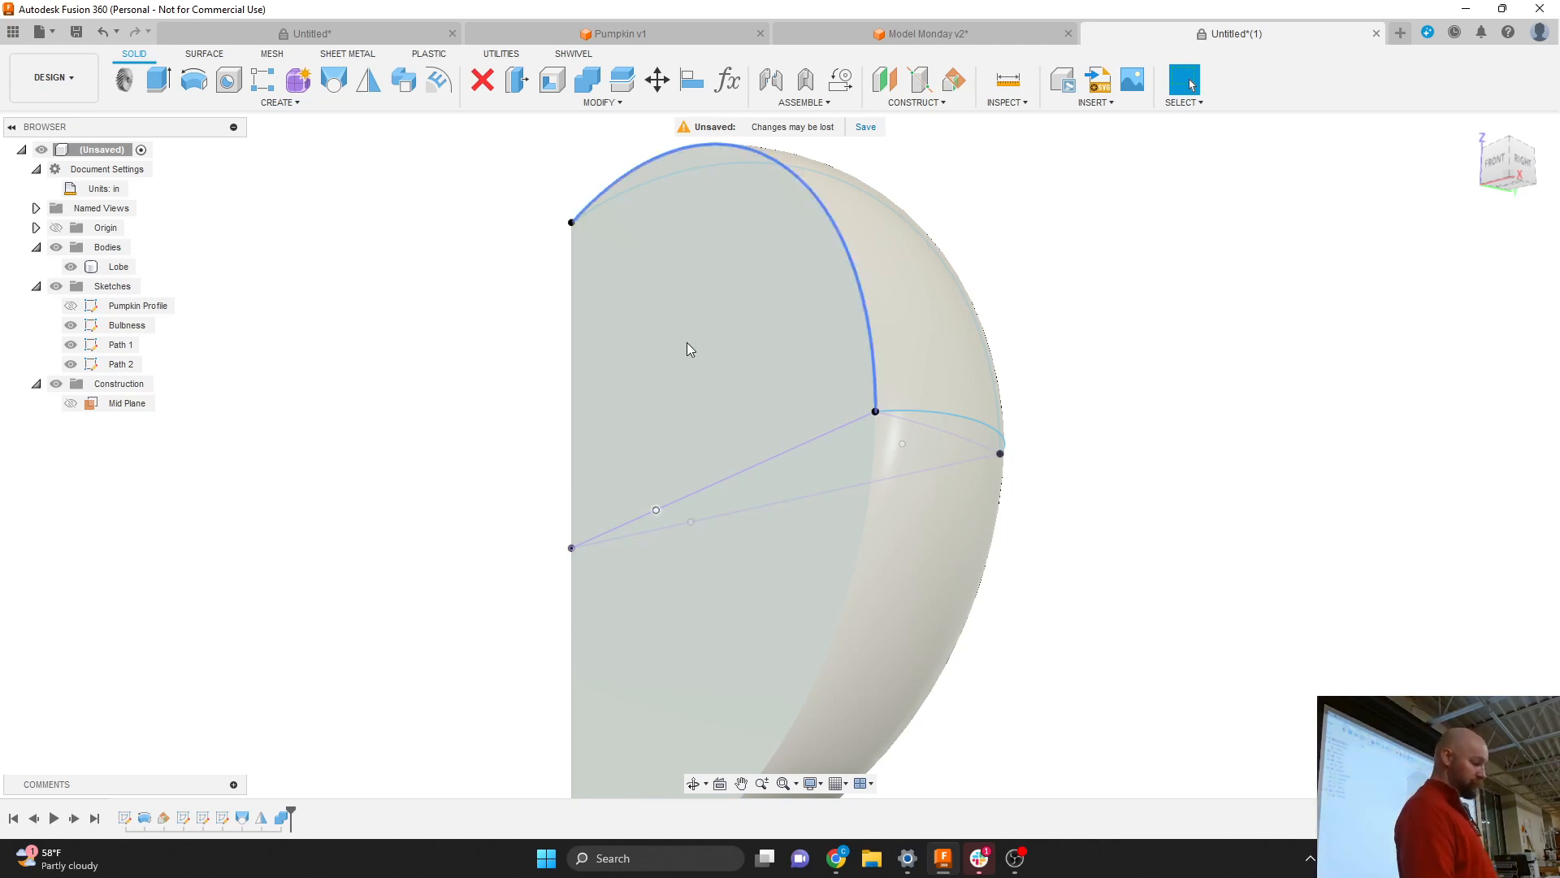
Hide the Bulbness, Path 1 and Path 2 sketches.
click(75, 324)
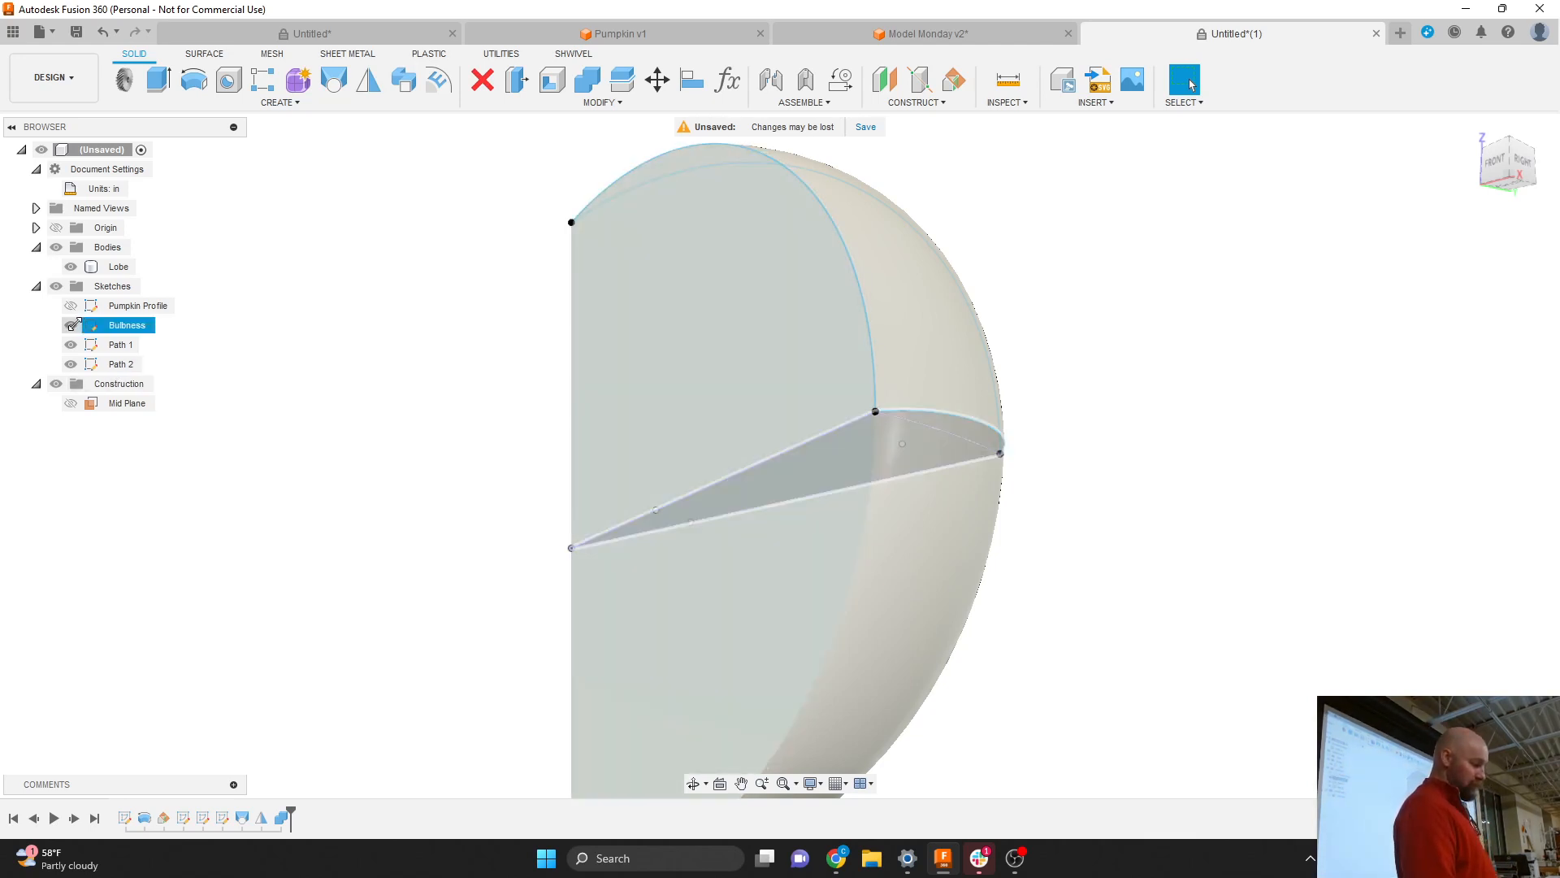
click(70, 324)
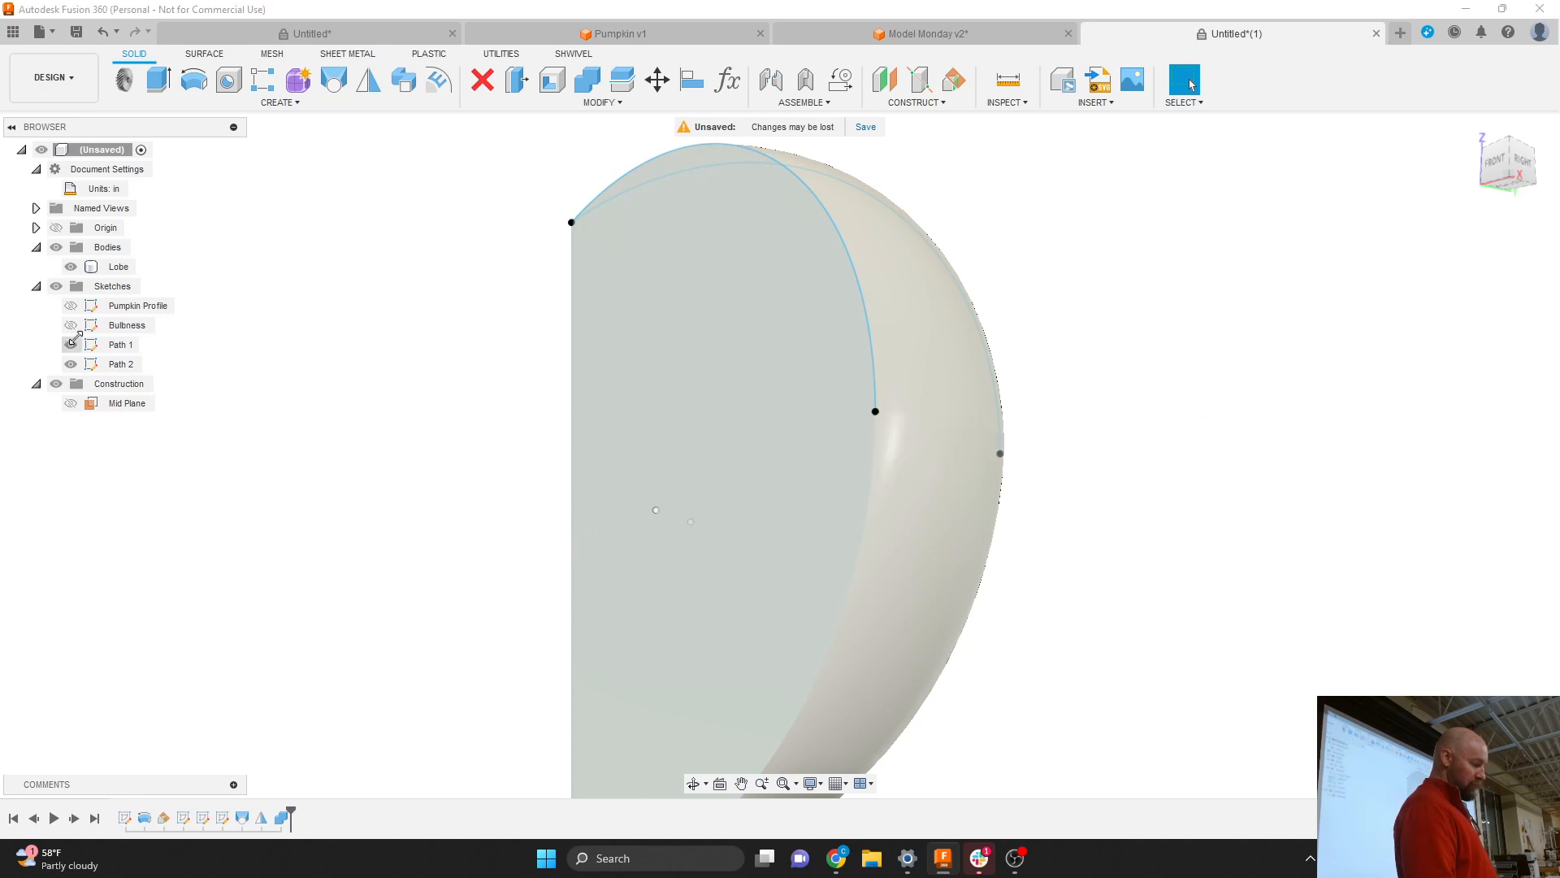
click(70, 344)
click(70, 364)
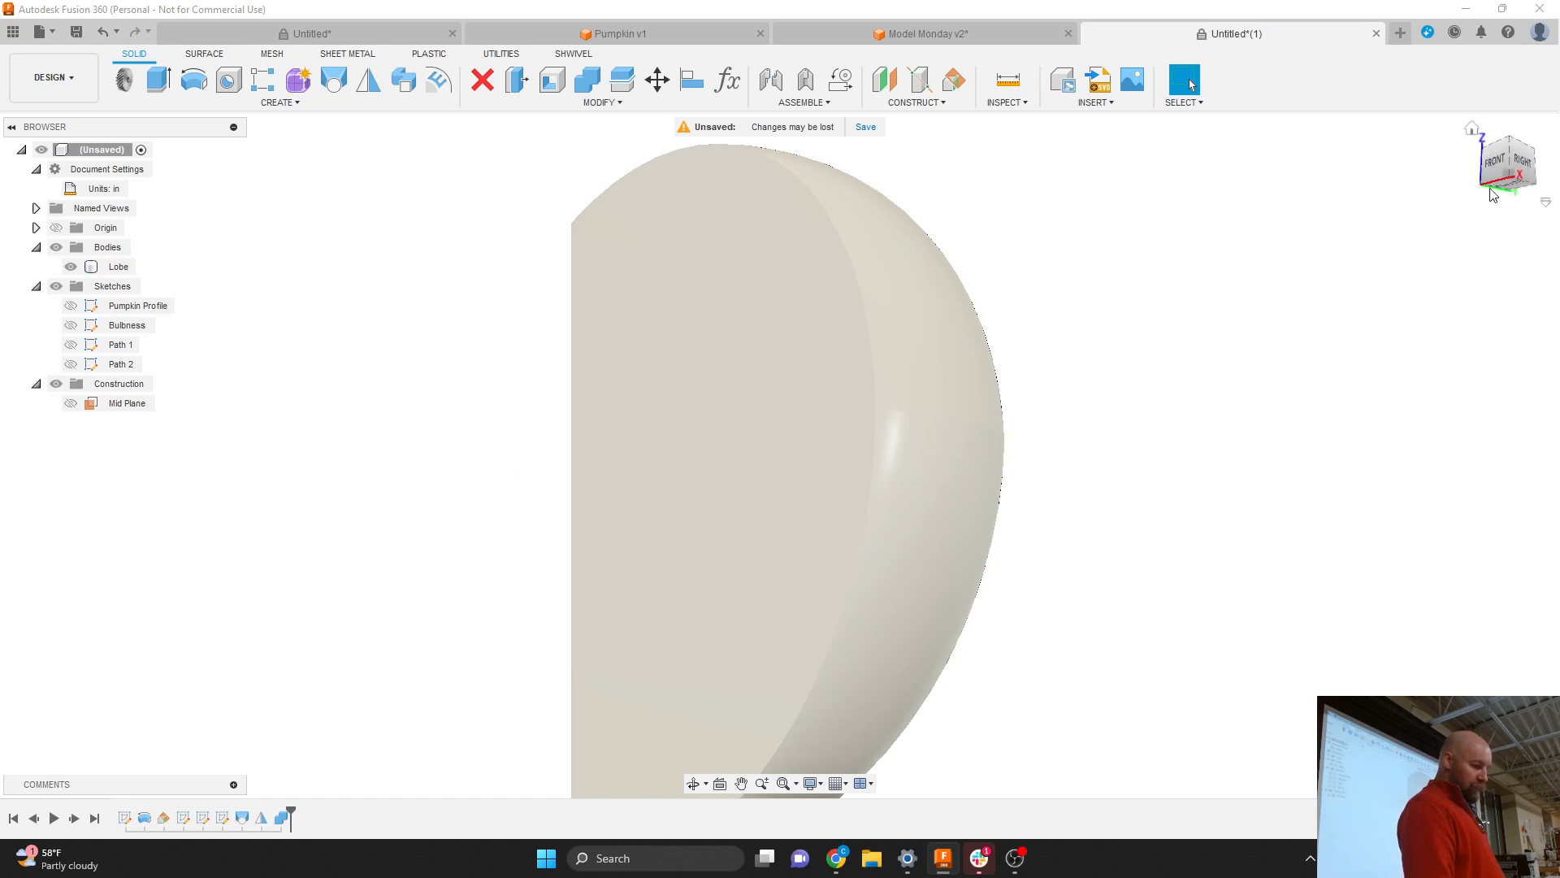
Set up a circular pattern of the Lobe body around the straight vertical edge at its inner side.
drag(1494, 195, 1346, 360)
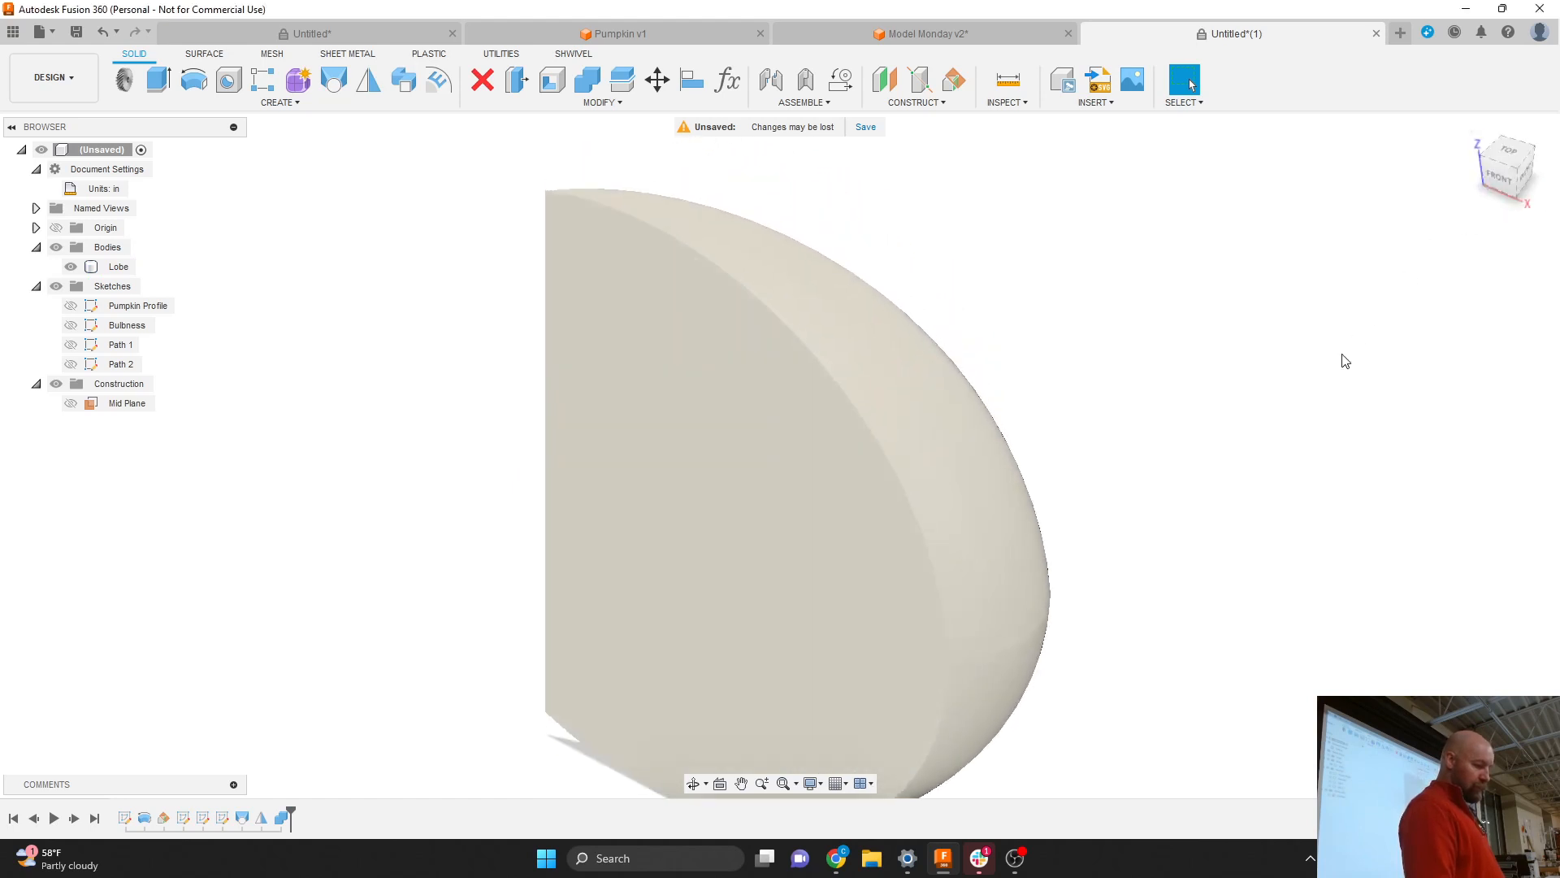
click(1502, 173)
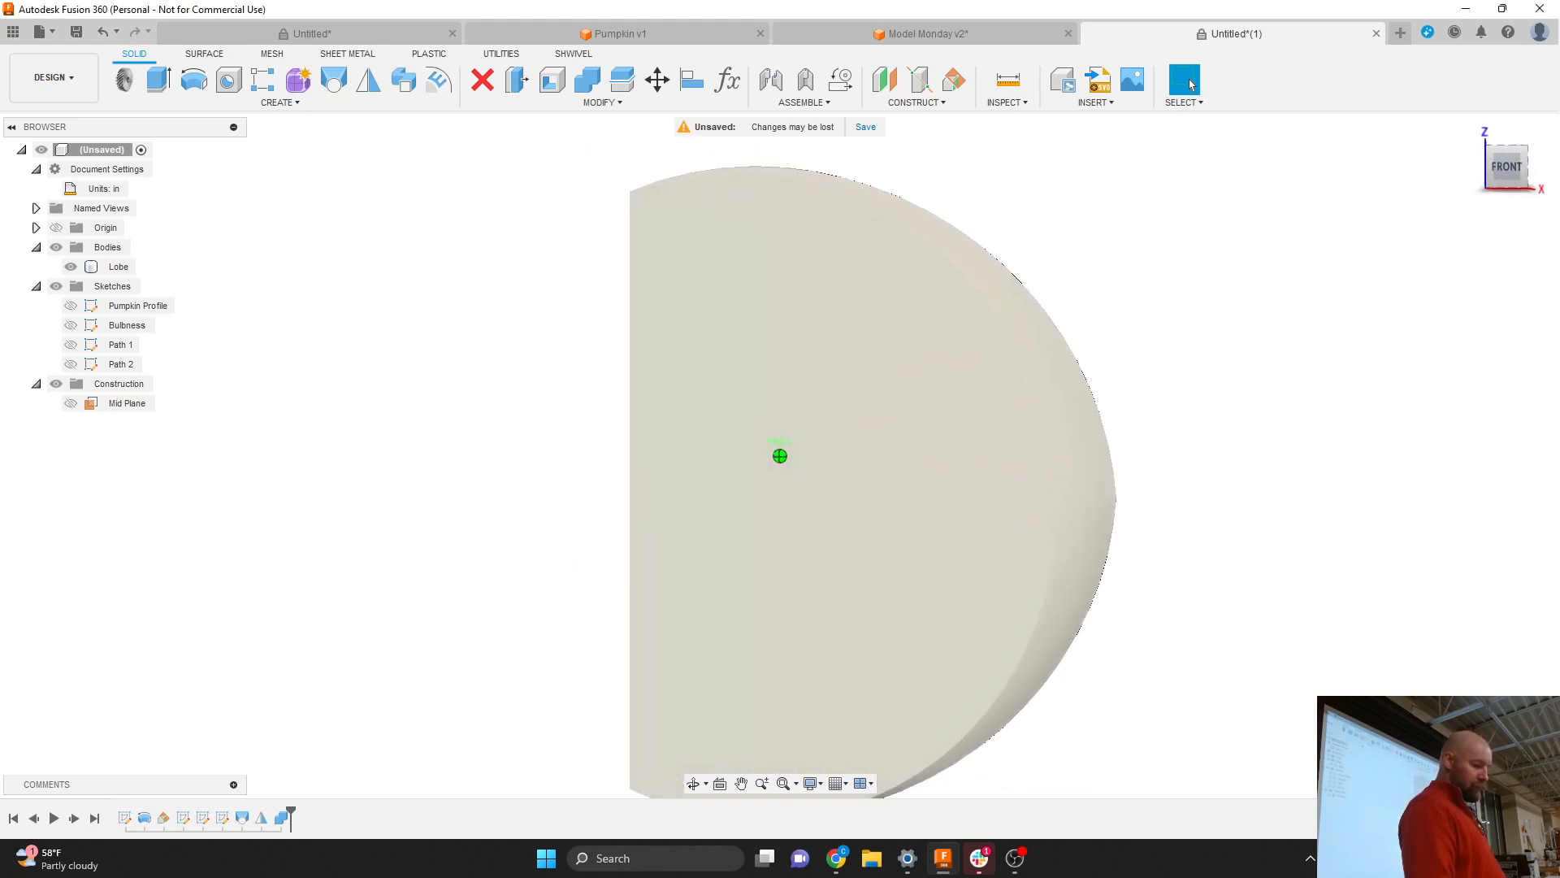
click(1509, 173)
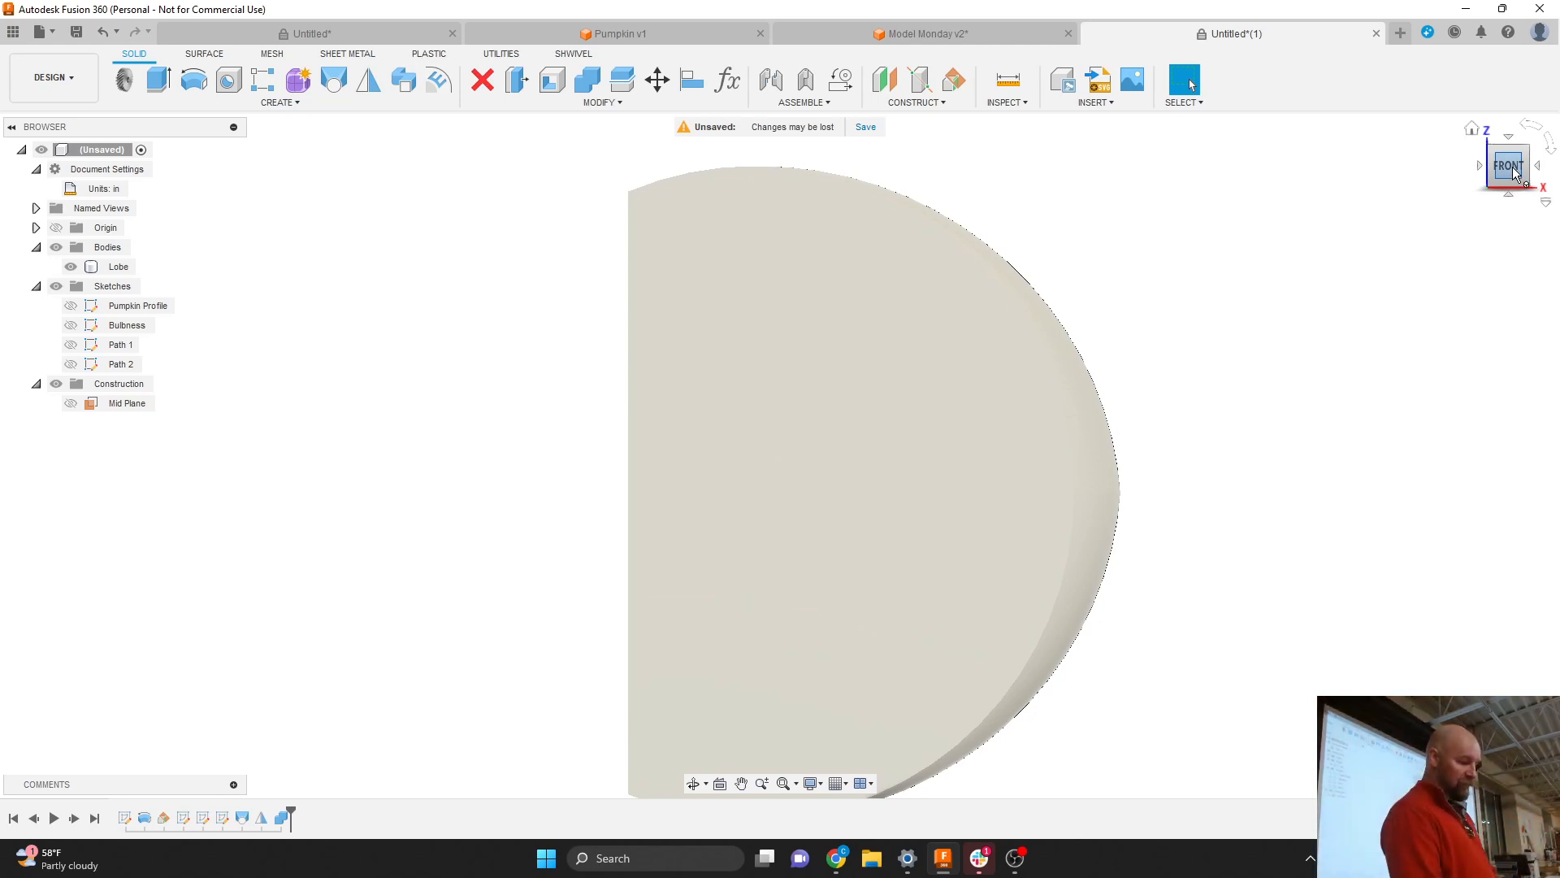
drag(1512, 173, 1430, 189)
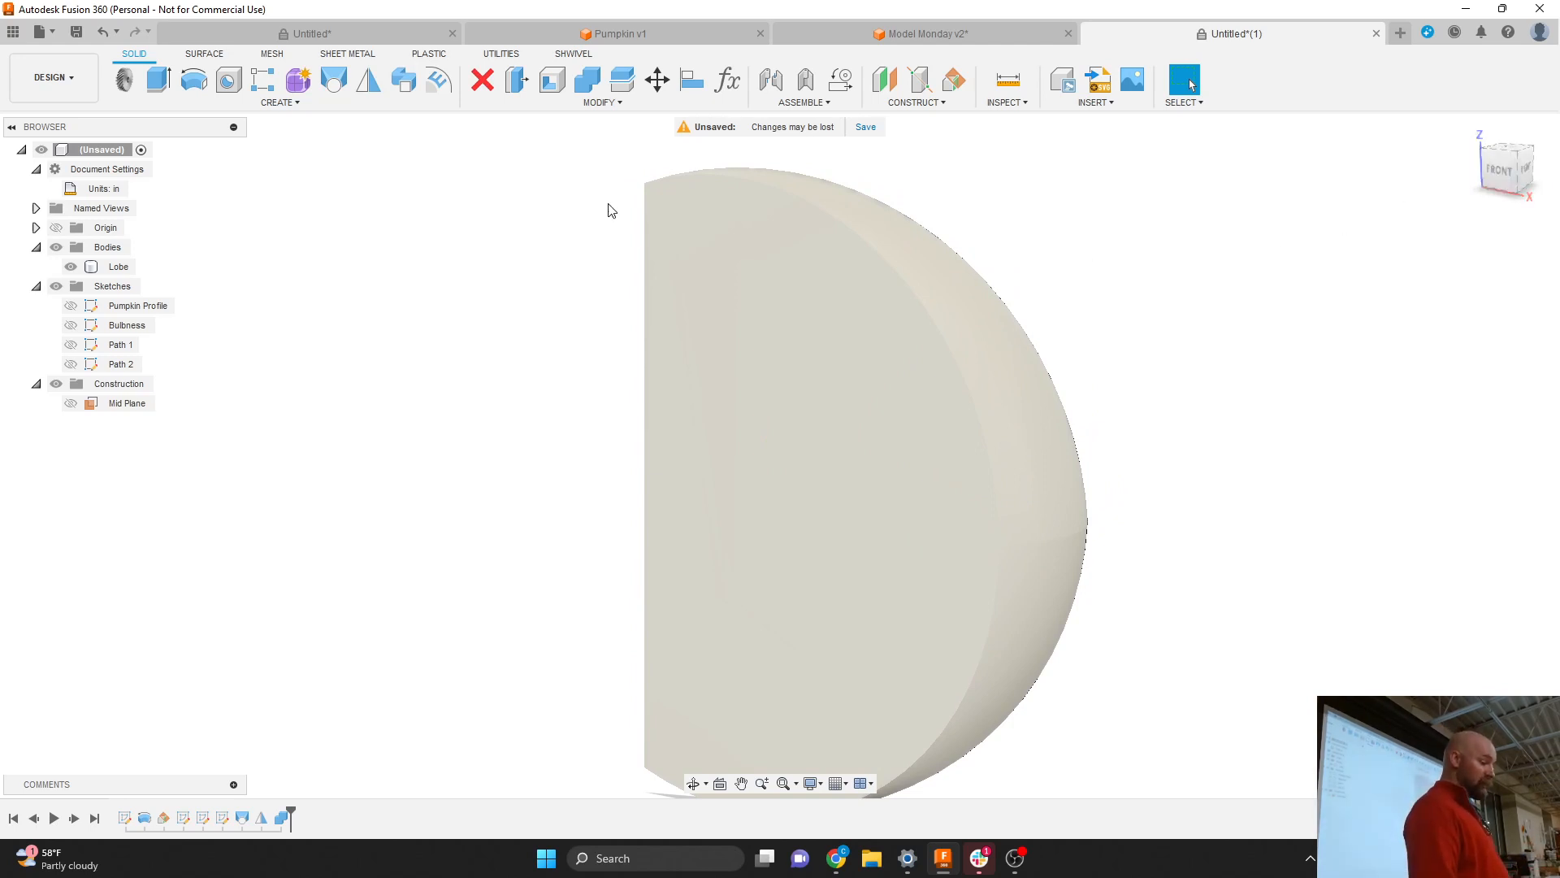
click(286, 110)
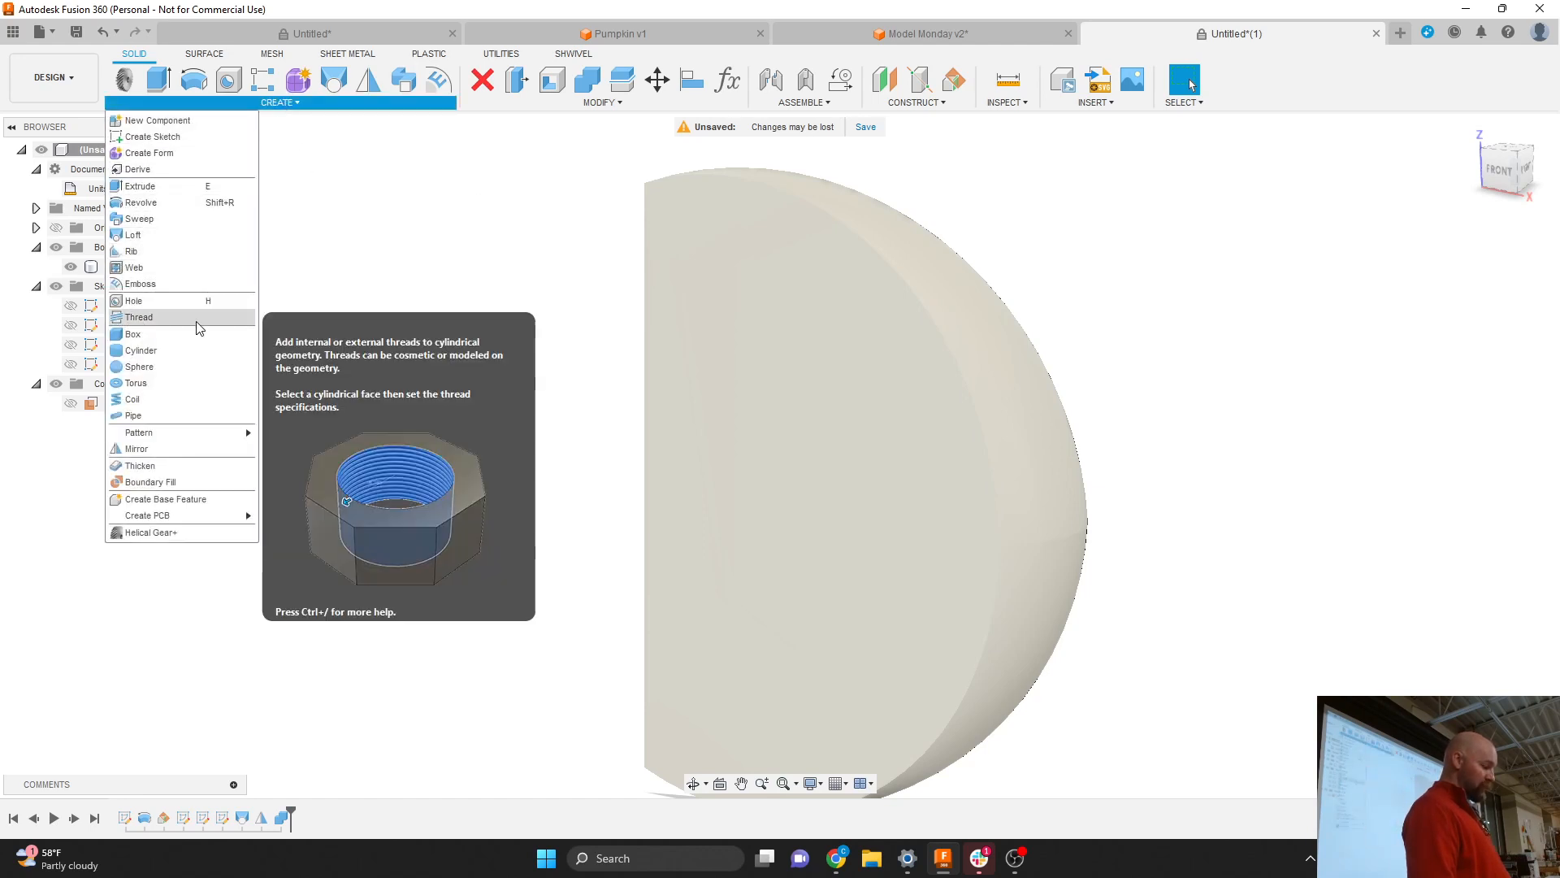
mouse_move(211, 432)
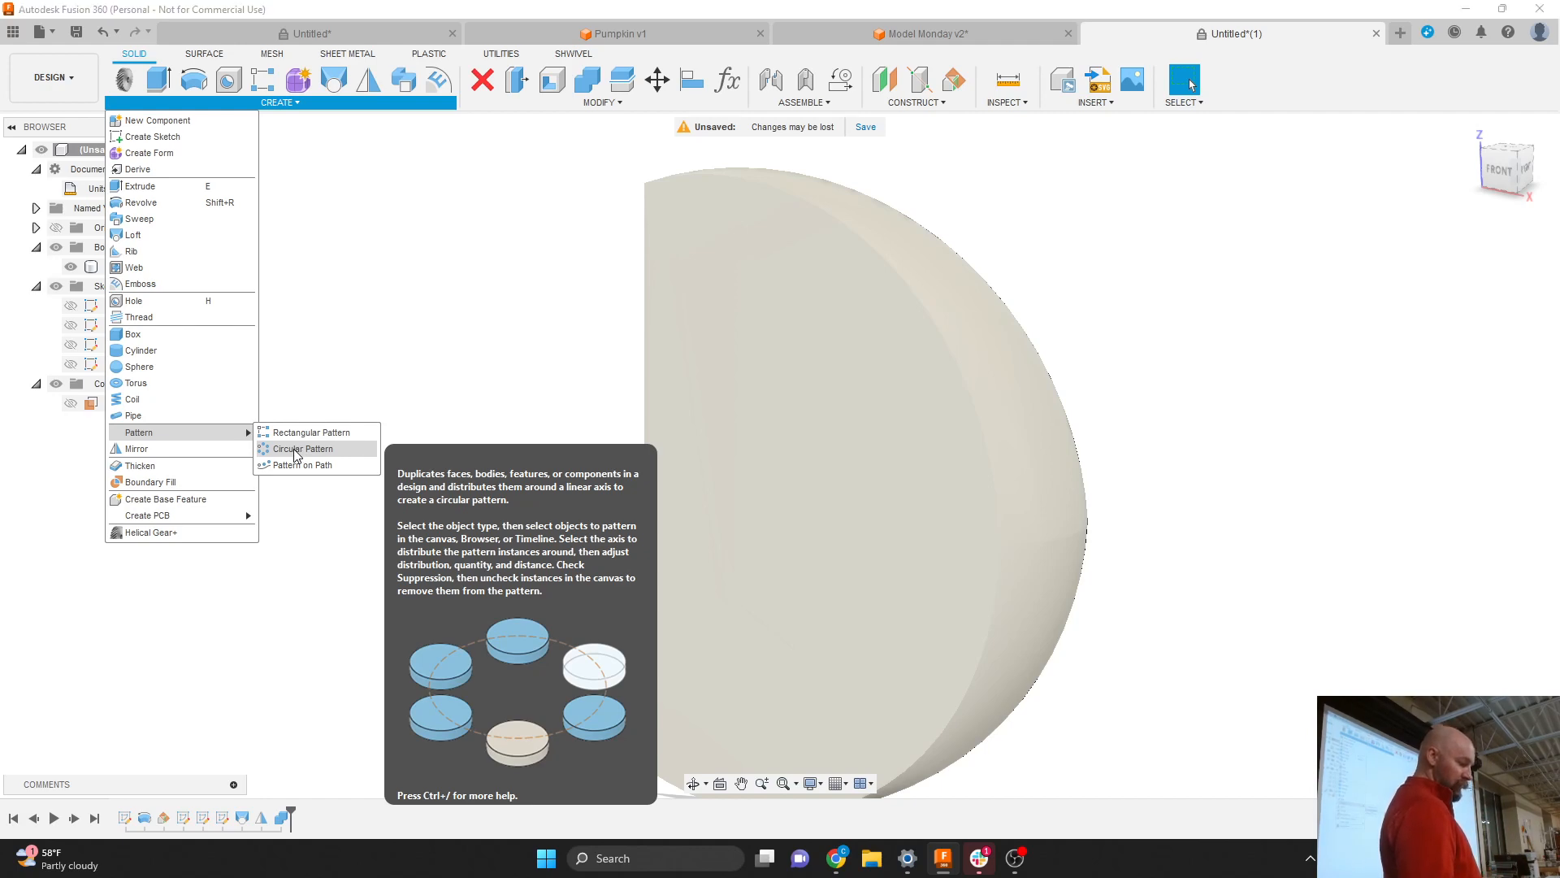
click(297, 452)
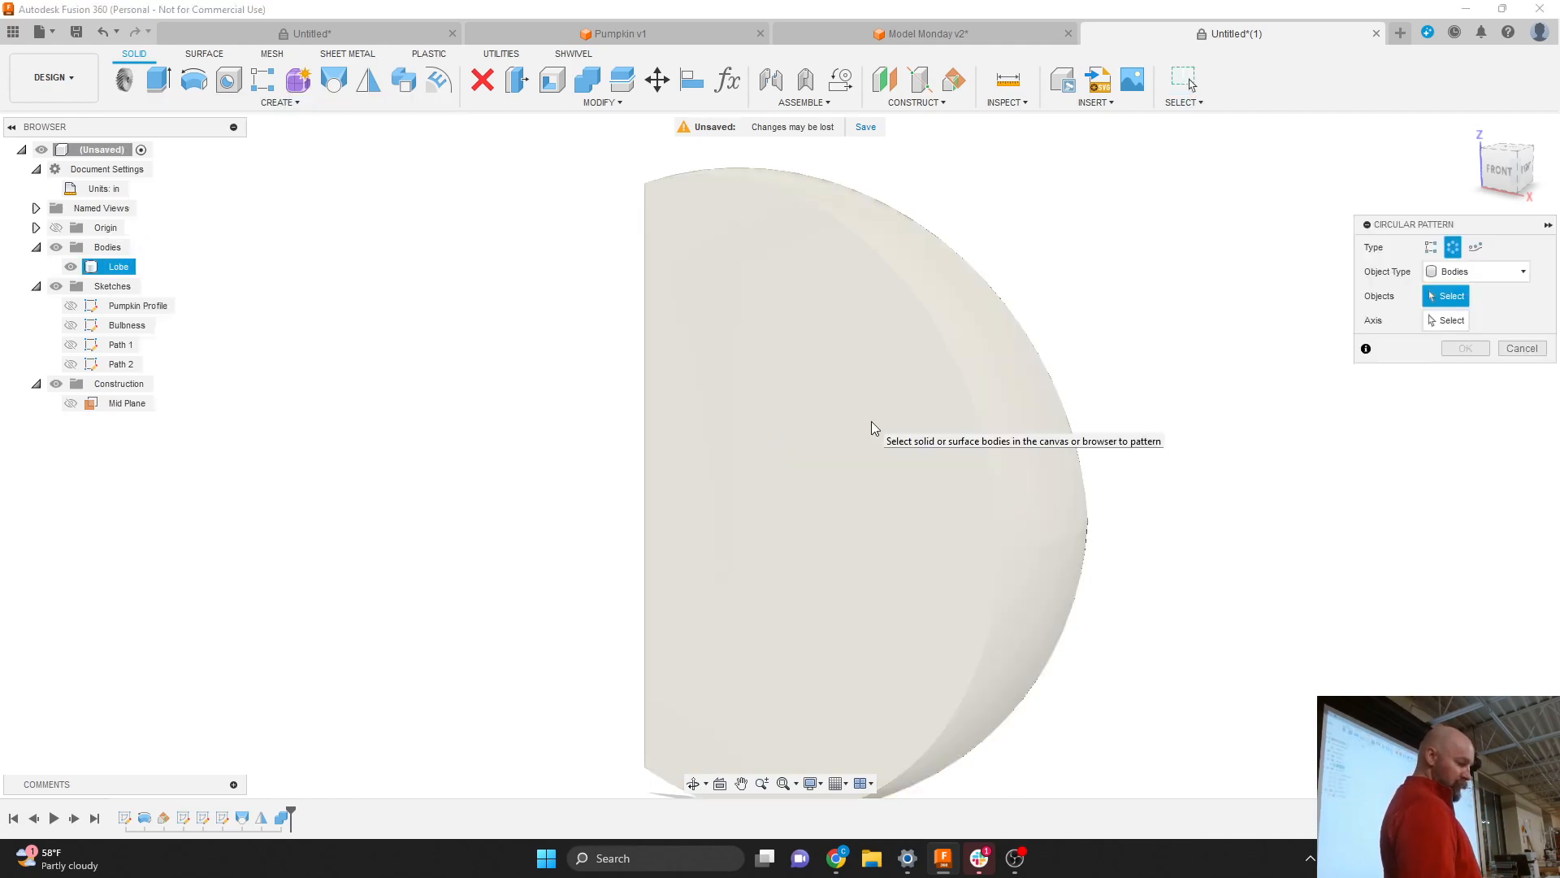
click(982, 395)
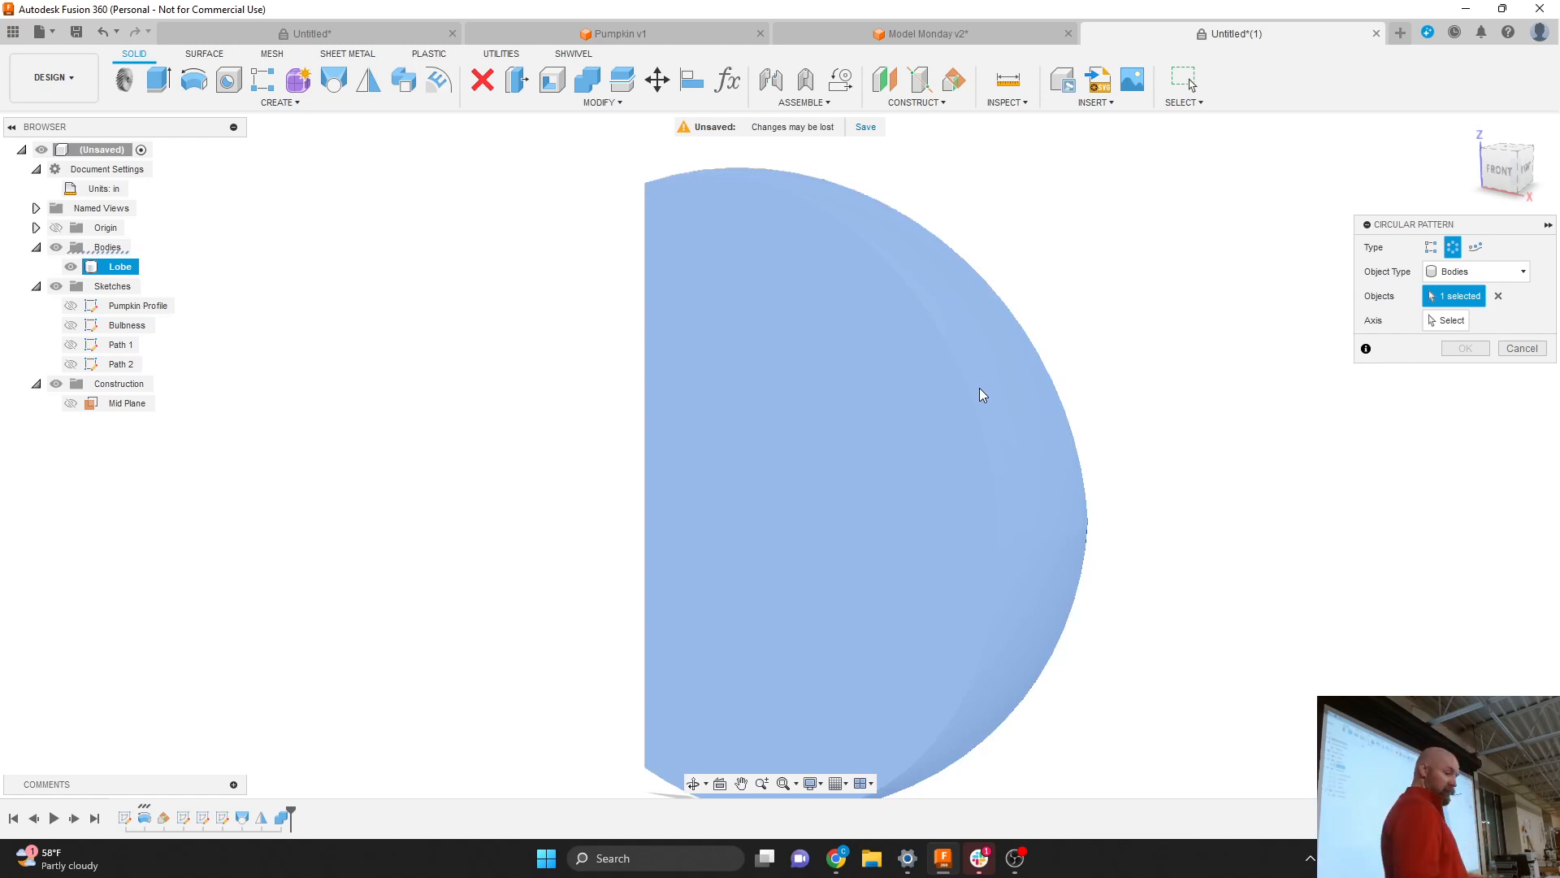
click(1438, 319)
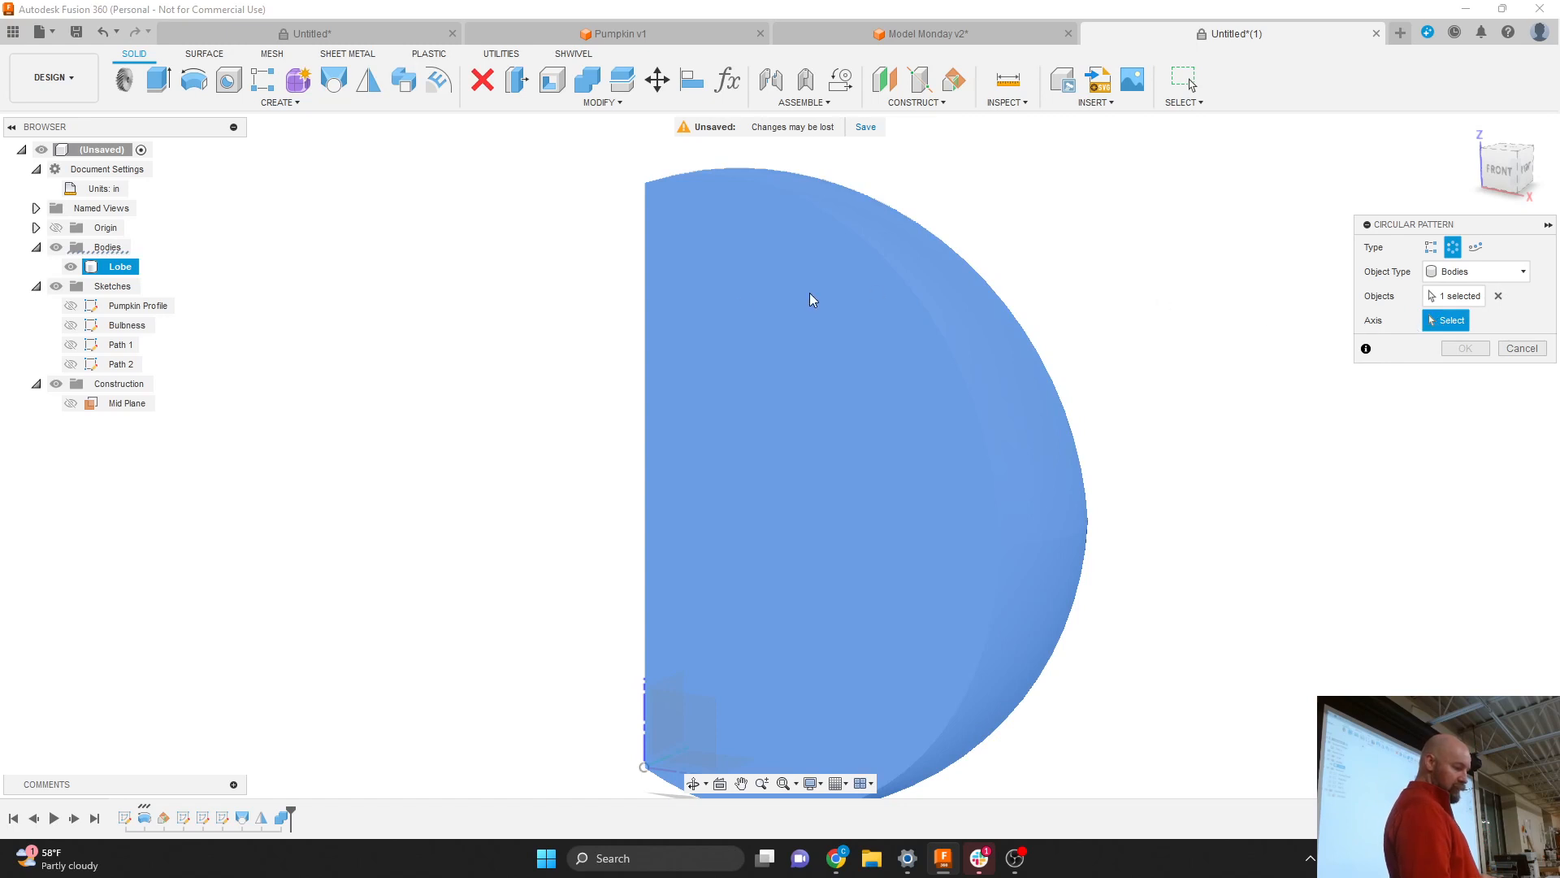
click(644, 334)
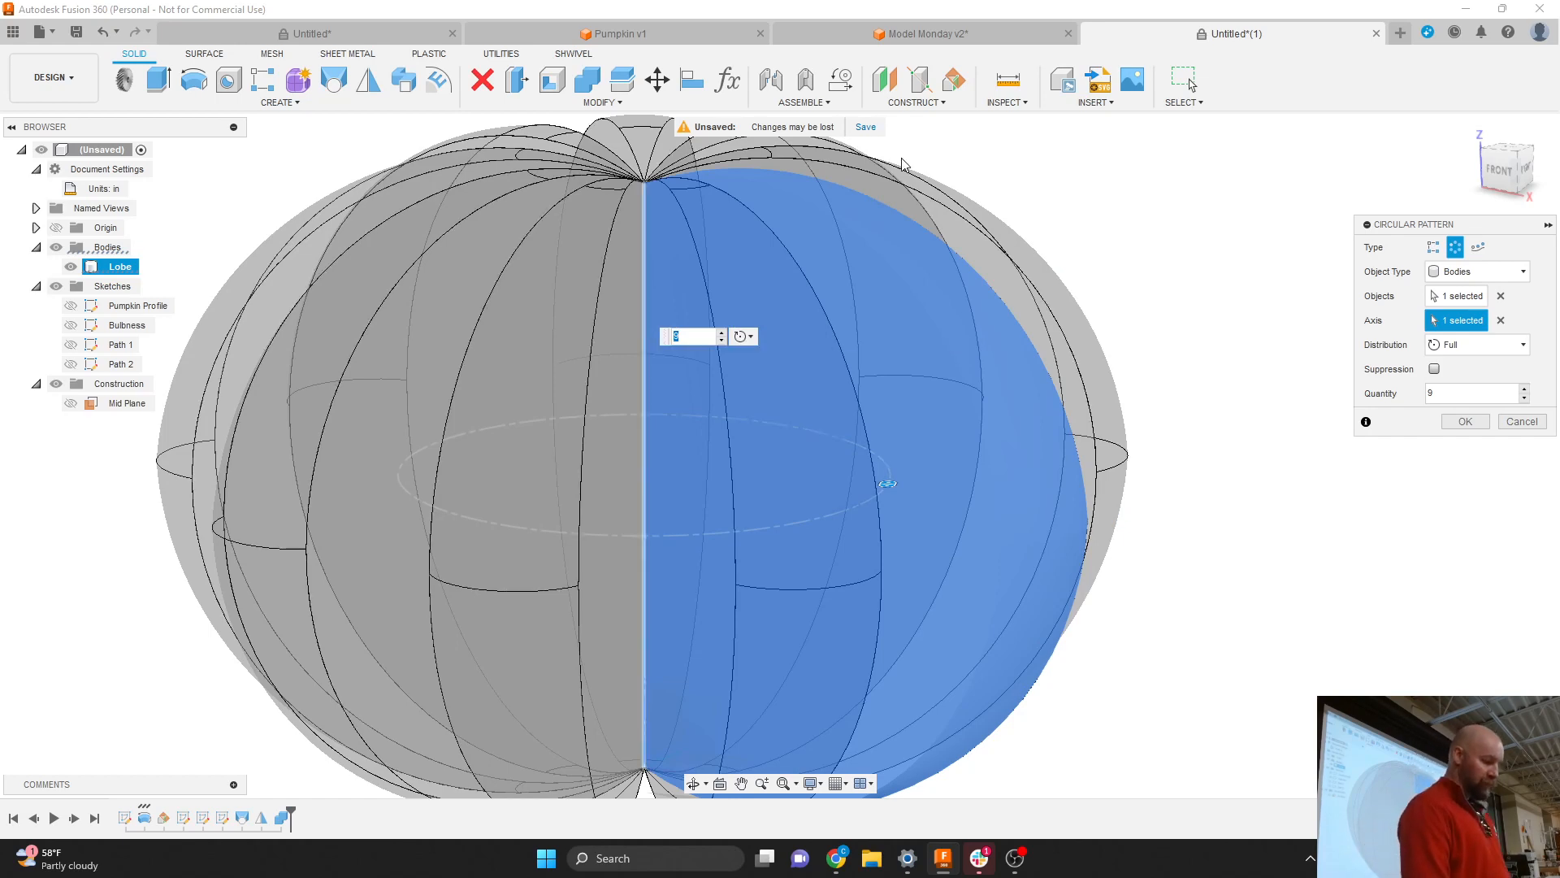
Set the circular pattern's quantity to 18 with full distribution and create the lobes.
click(1505, 155)
scroll(1004, 384, down, 5)
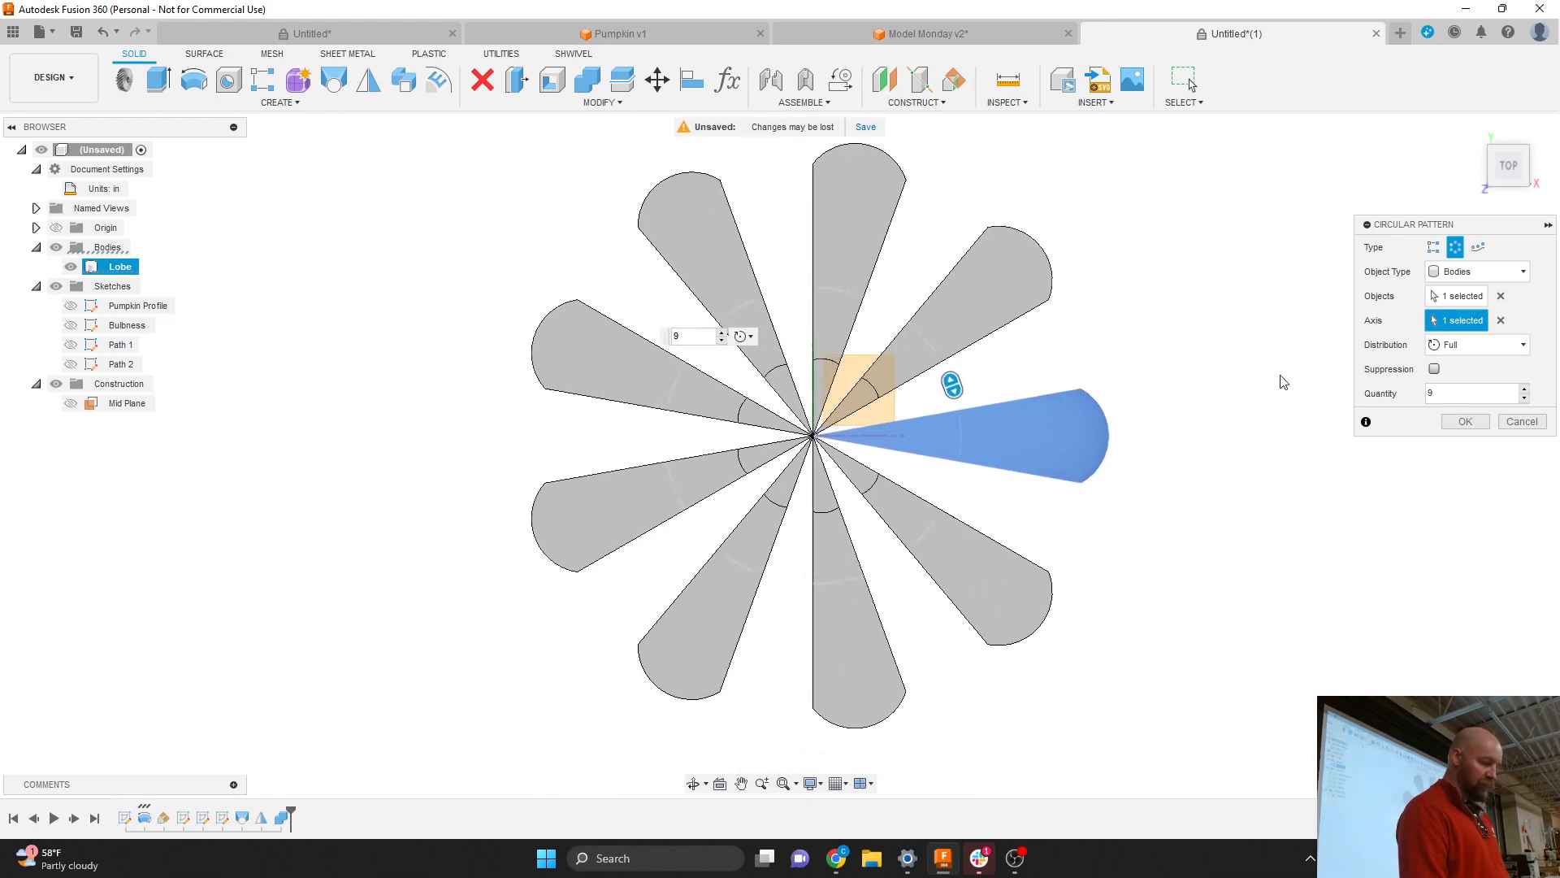
double_click(1472, 398)
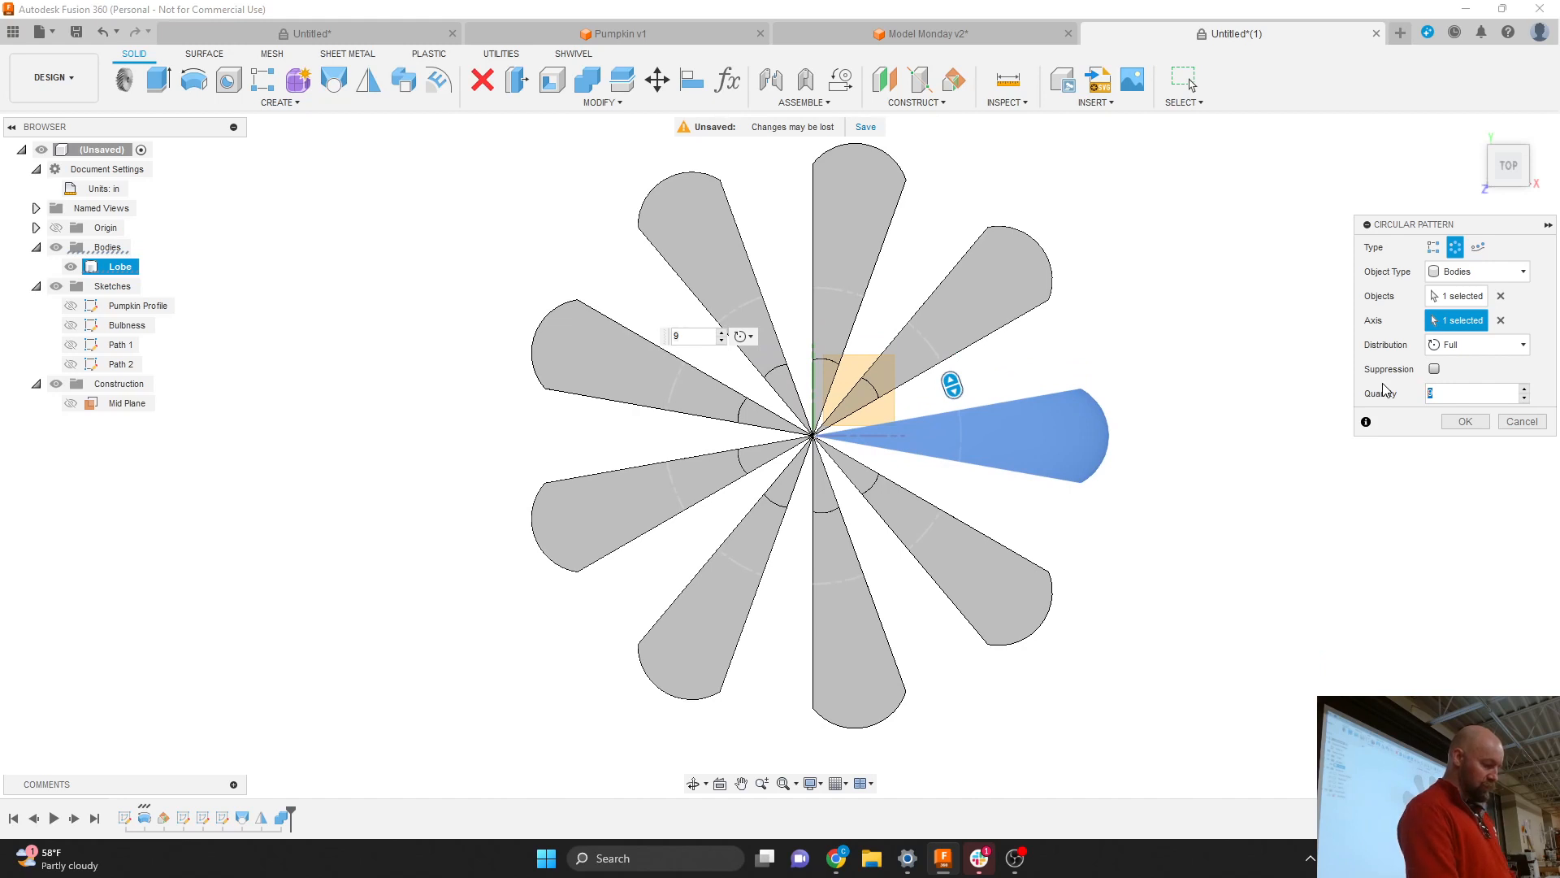
text(18)
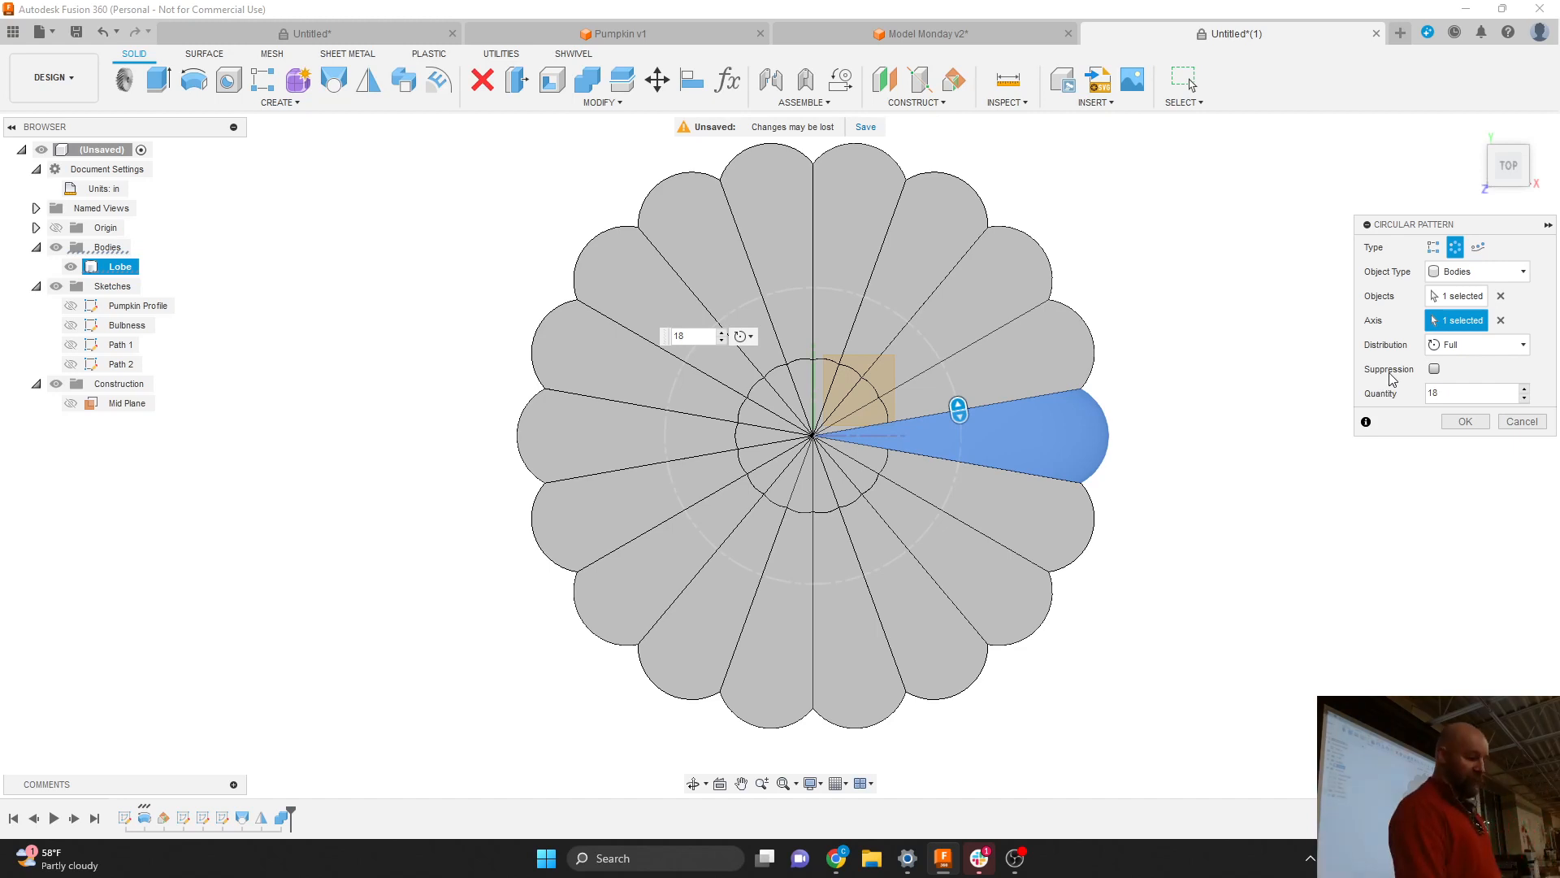
click(1465, 421)
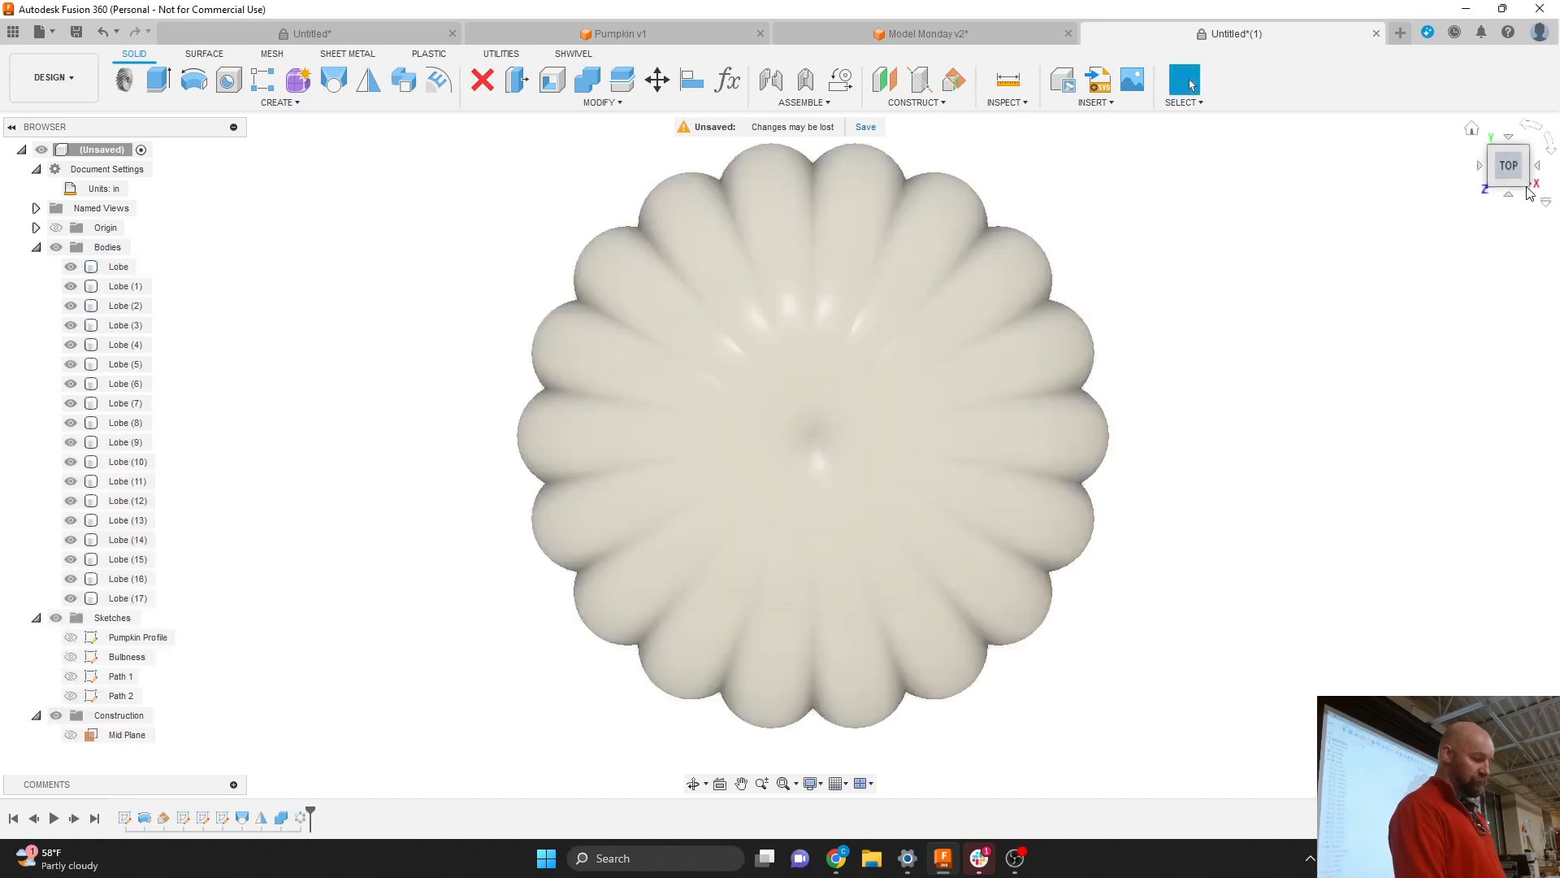
Combine all the lobes into one body with the Join operation, using Lobe as target and Lobe (1) to Lobe (17) as tools.
drag(1515, 176, 1505, 131)
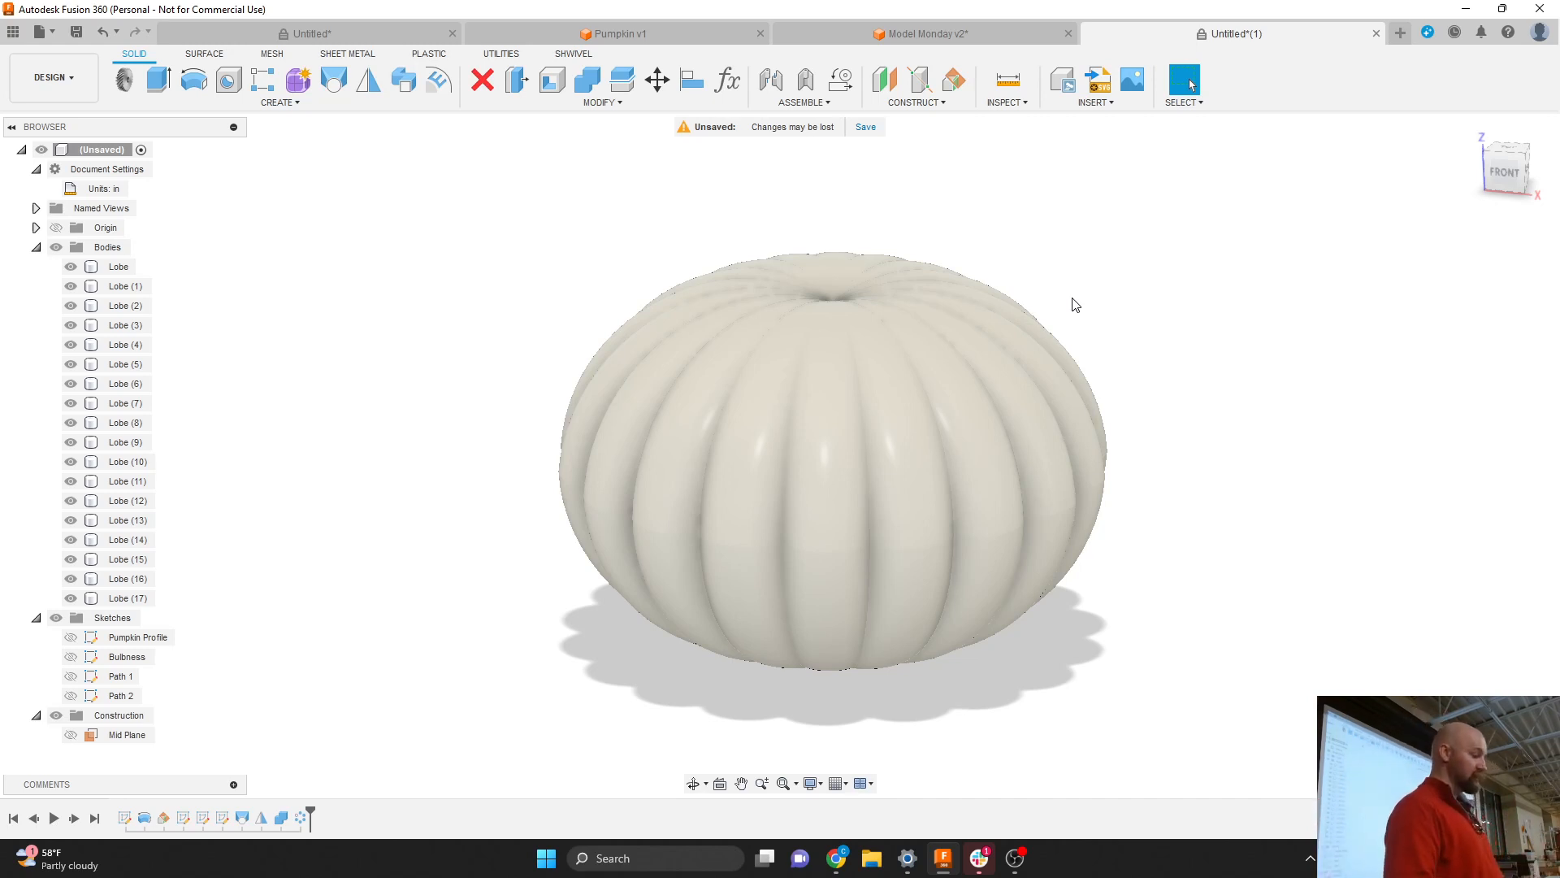
click(587, 85)
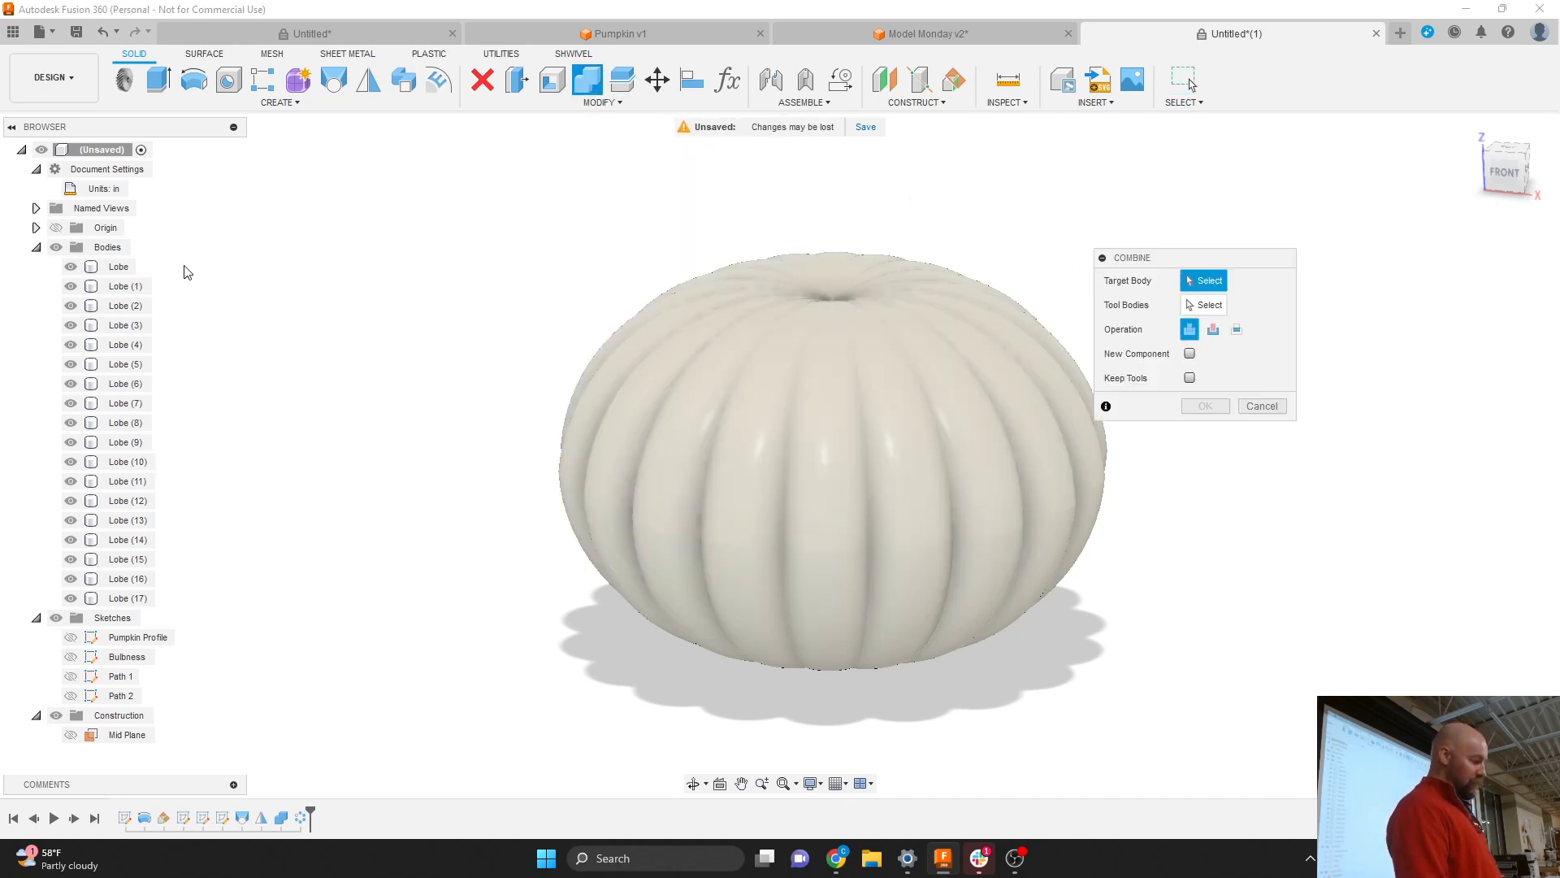
click(114, 267)
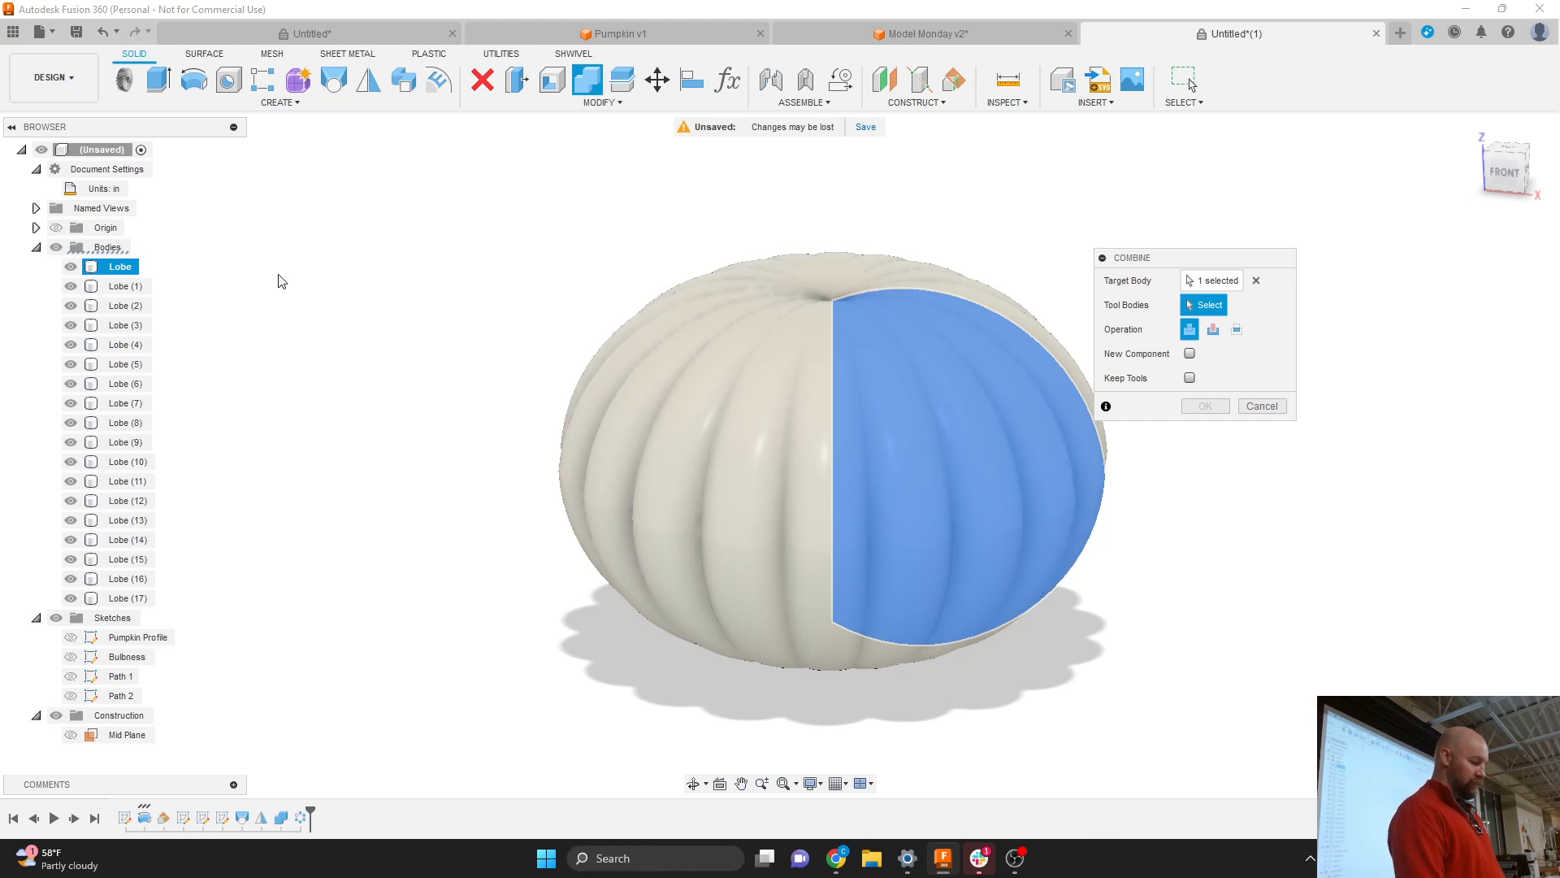
shift+click(118, 601)
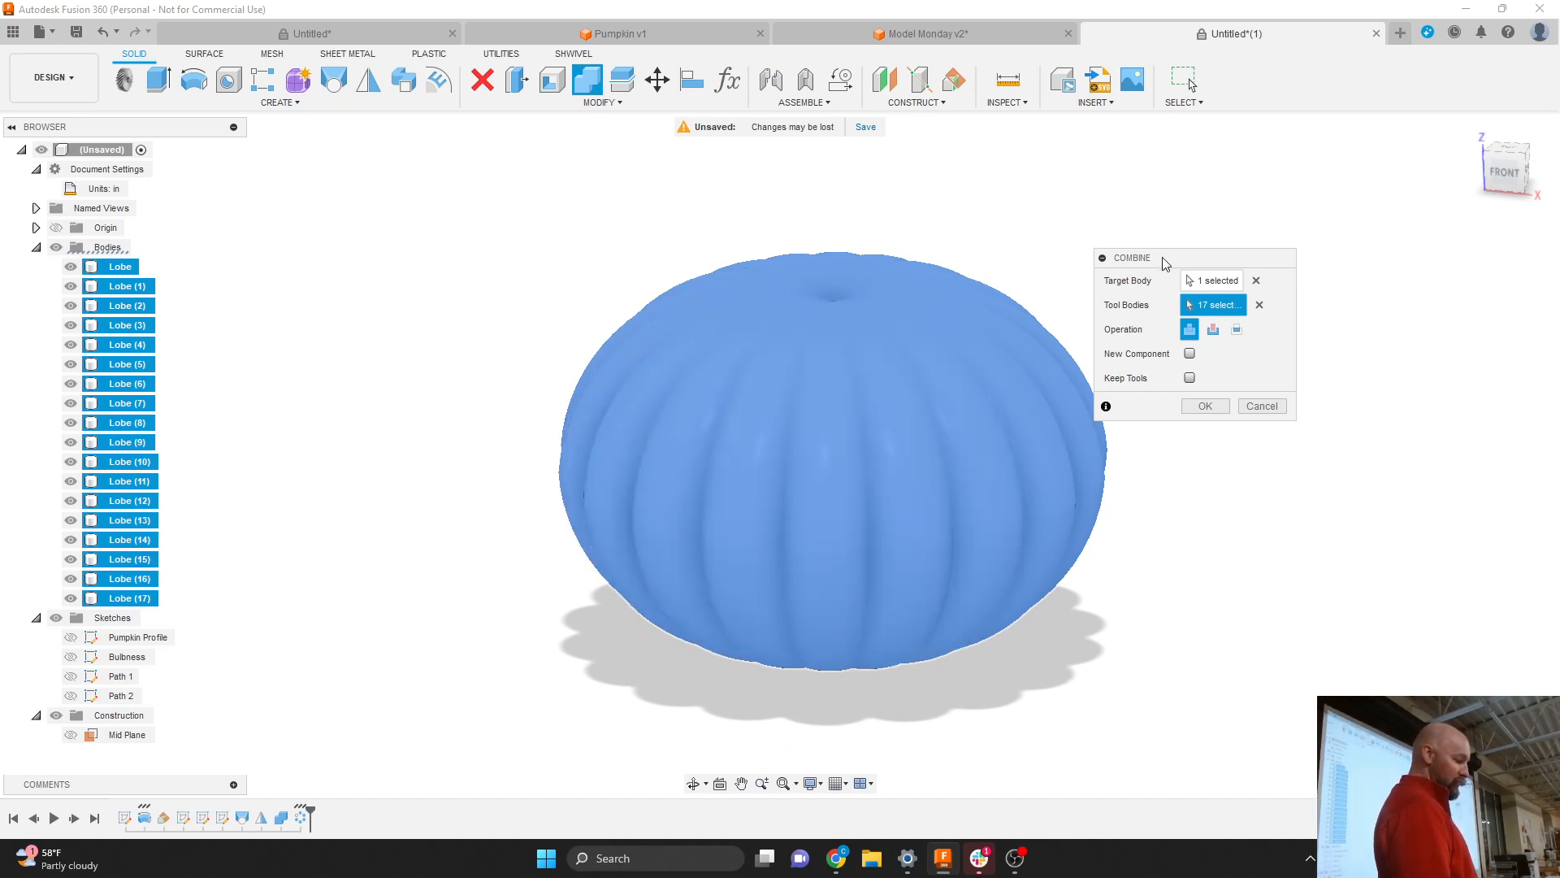
drag(1165, 263, 1219, 246)
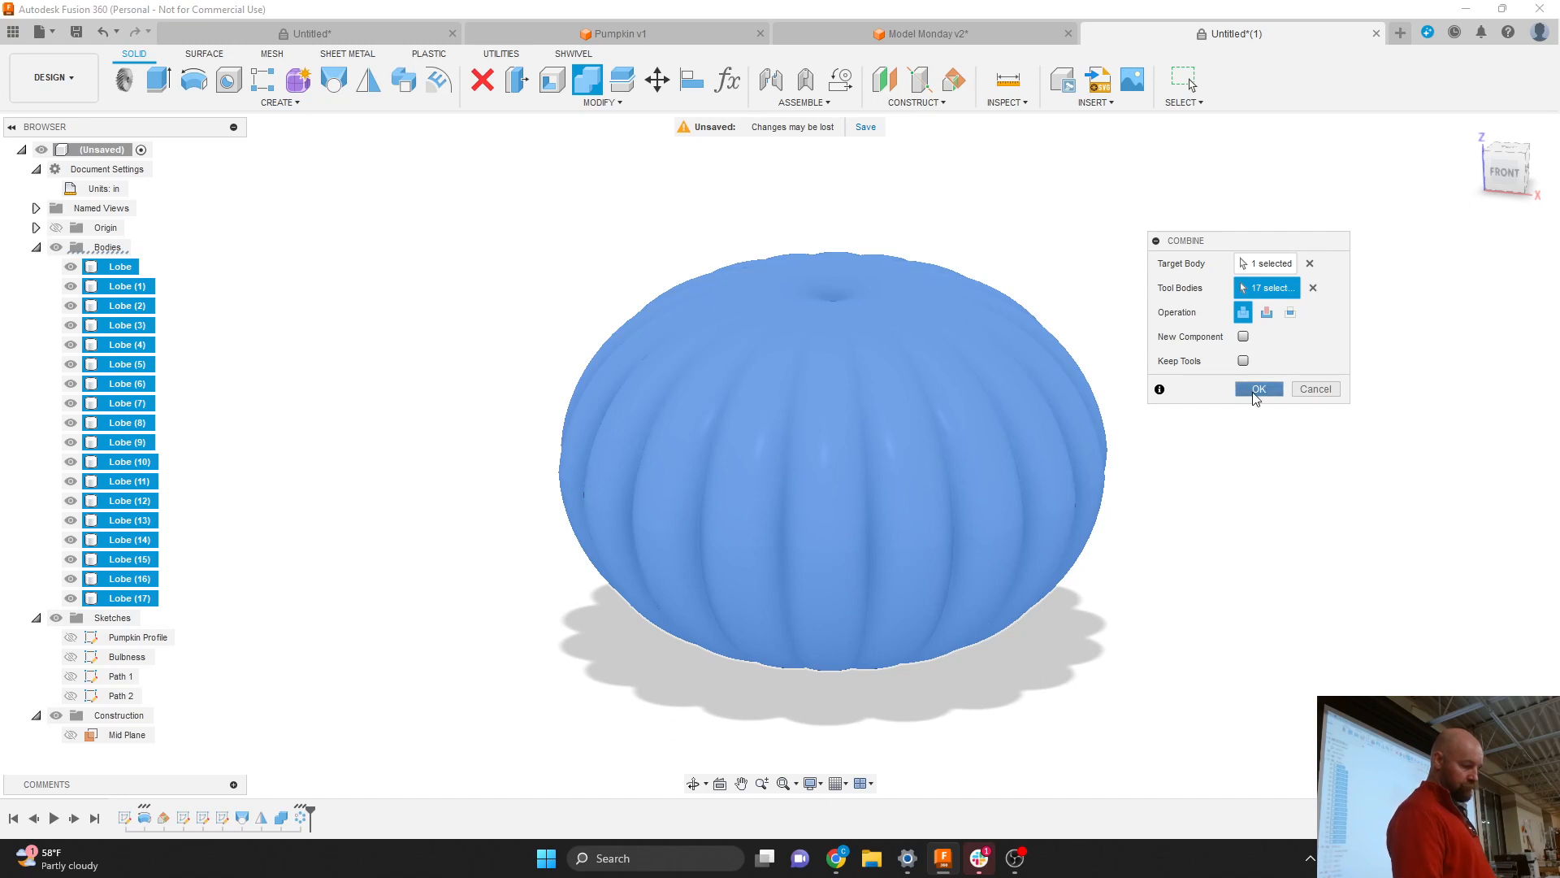
click(1258, 390)
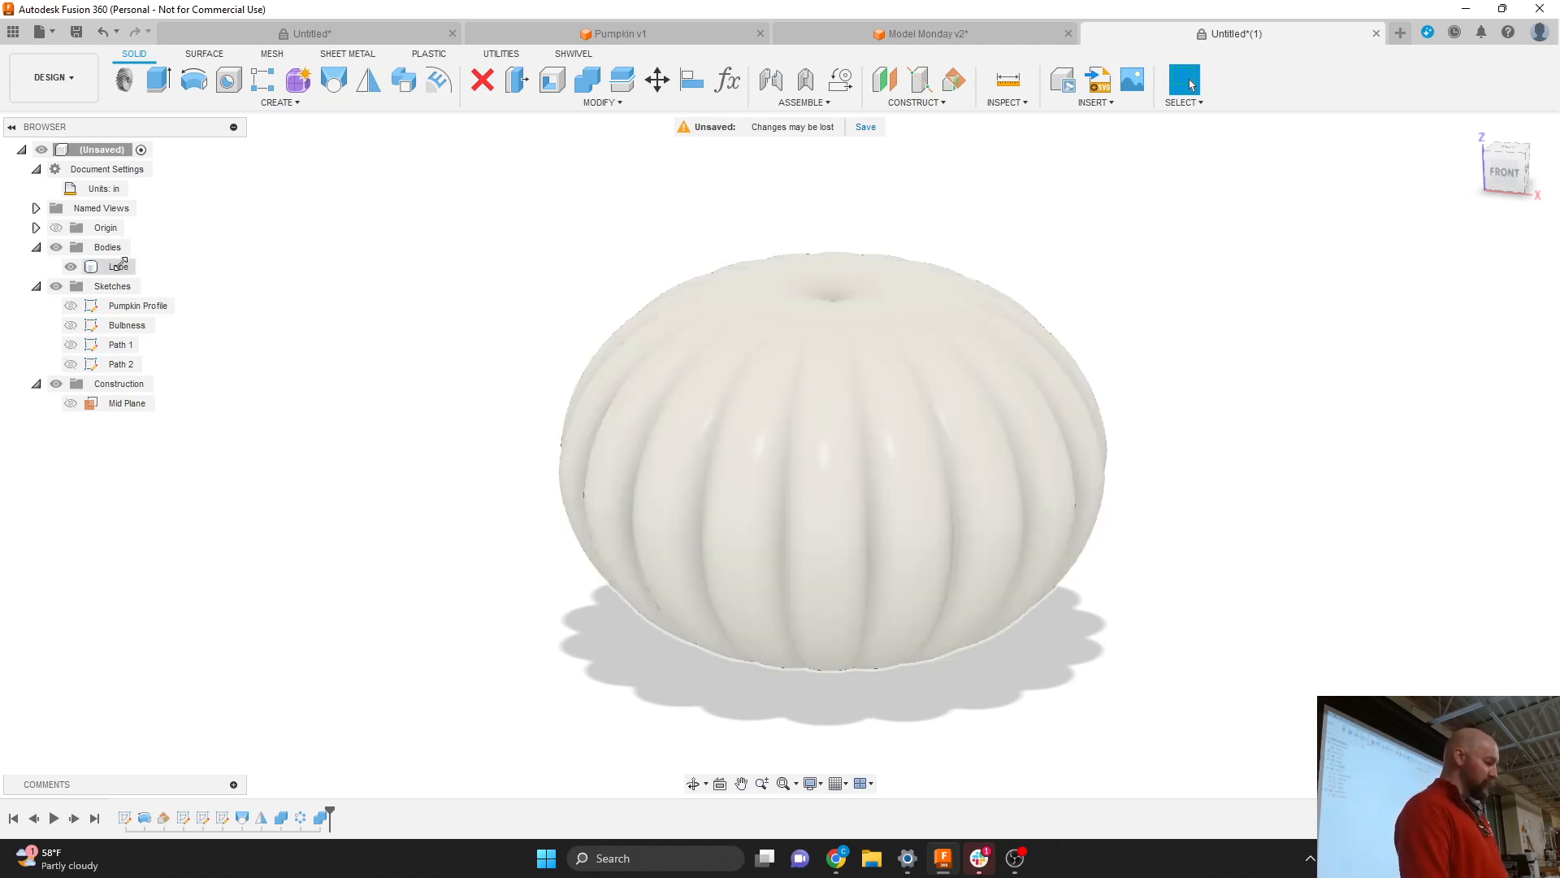
Rename the combined body as Pumpkin.
click(121, 265)
click(116, 267)
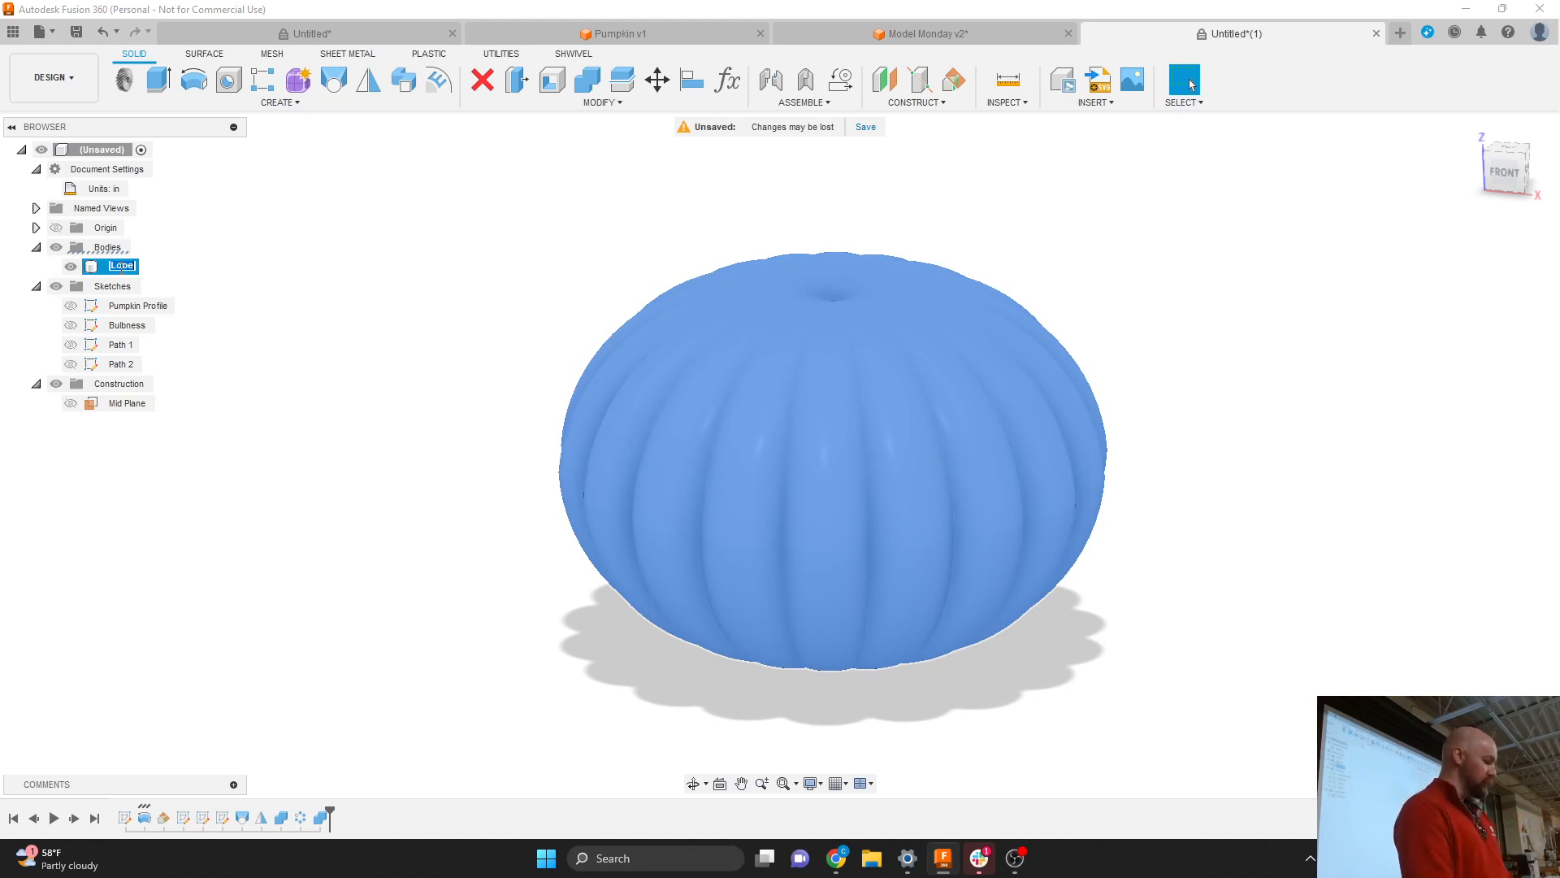
text(Pump)
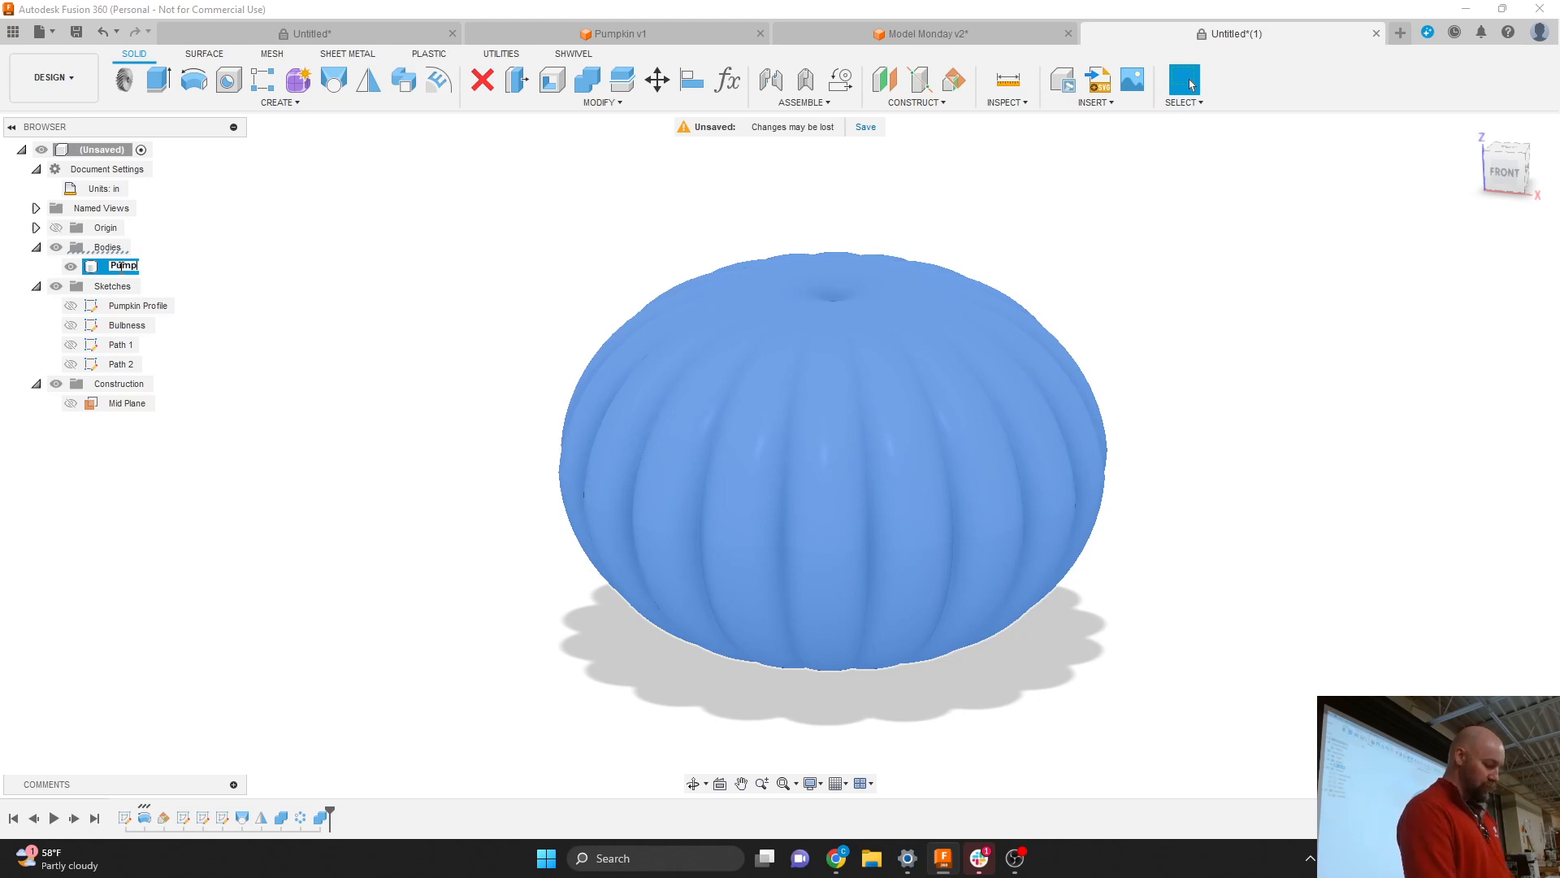
text(kin)
key(Return)
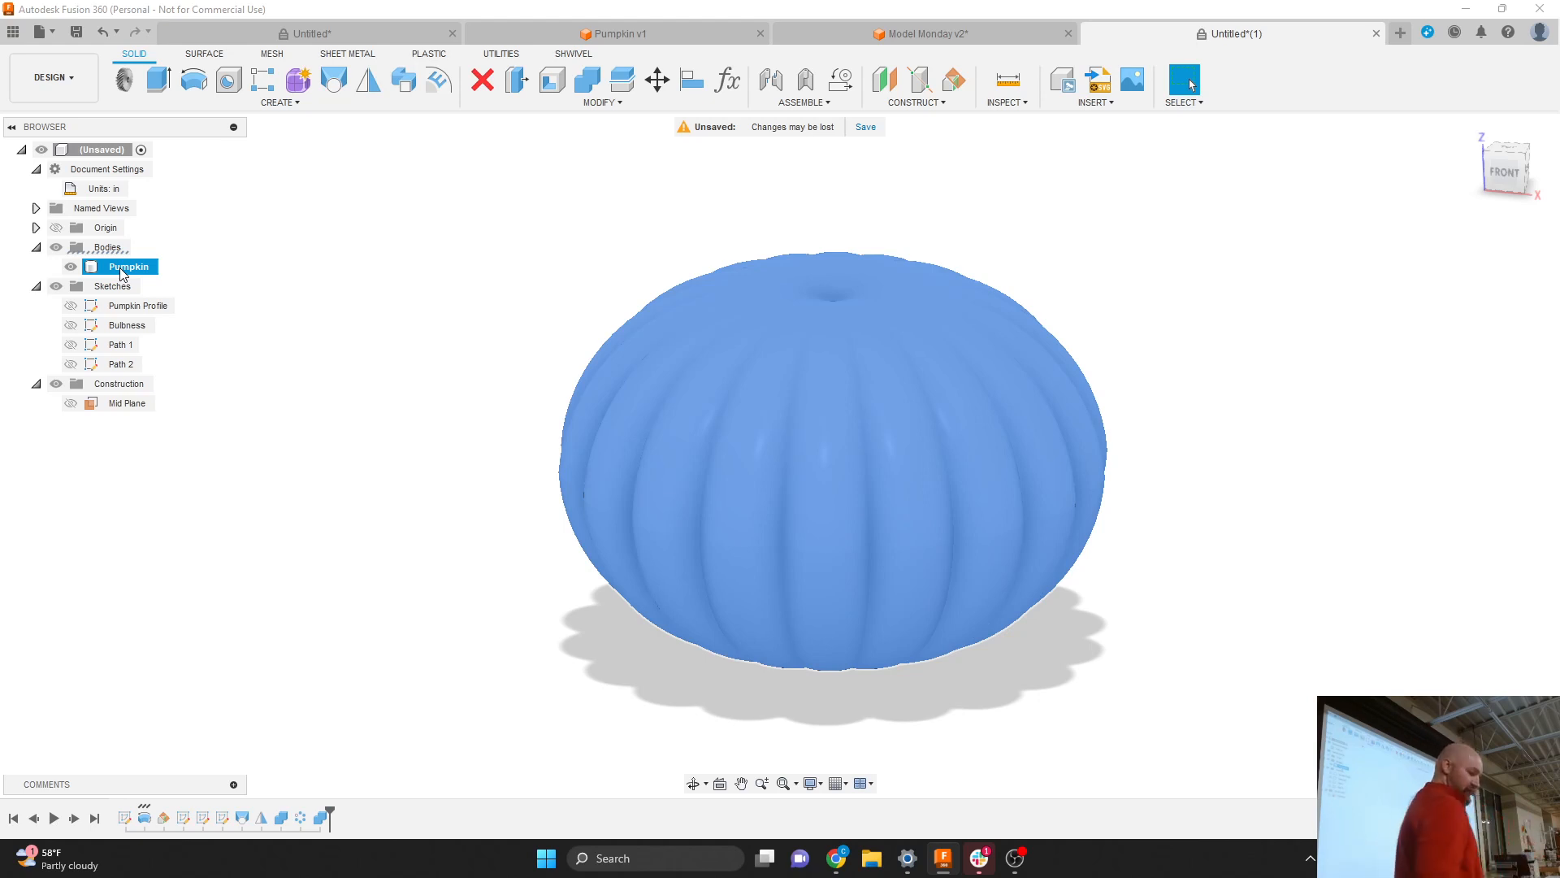
click(486, 363)
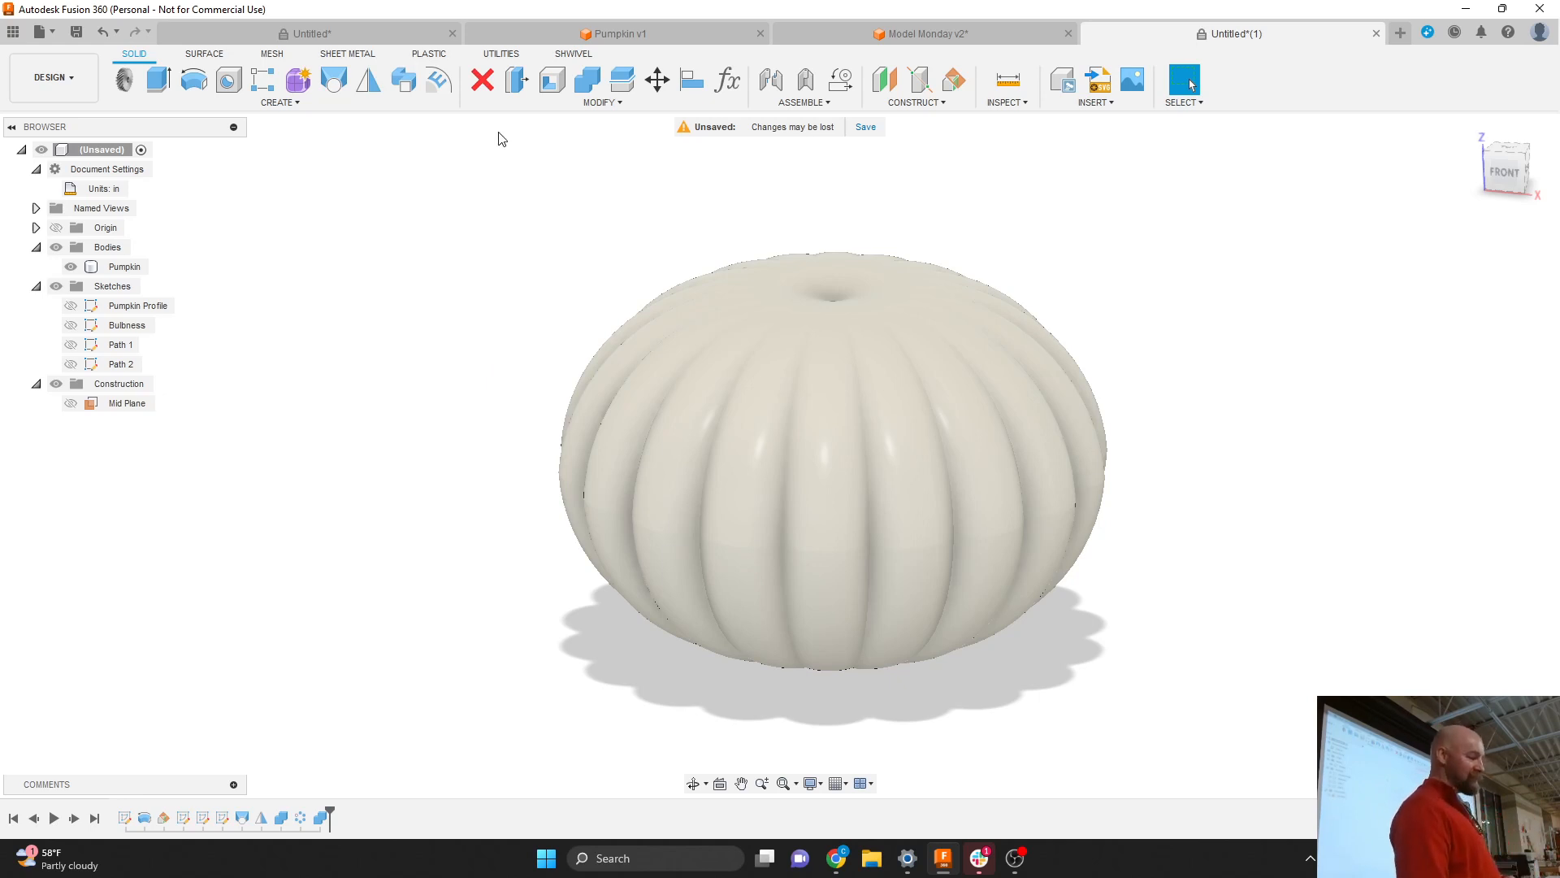
click(588, 102)
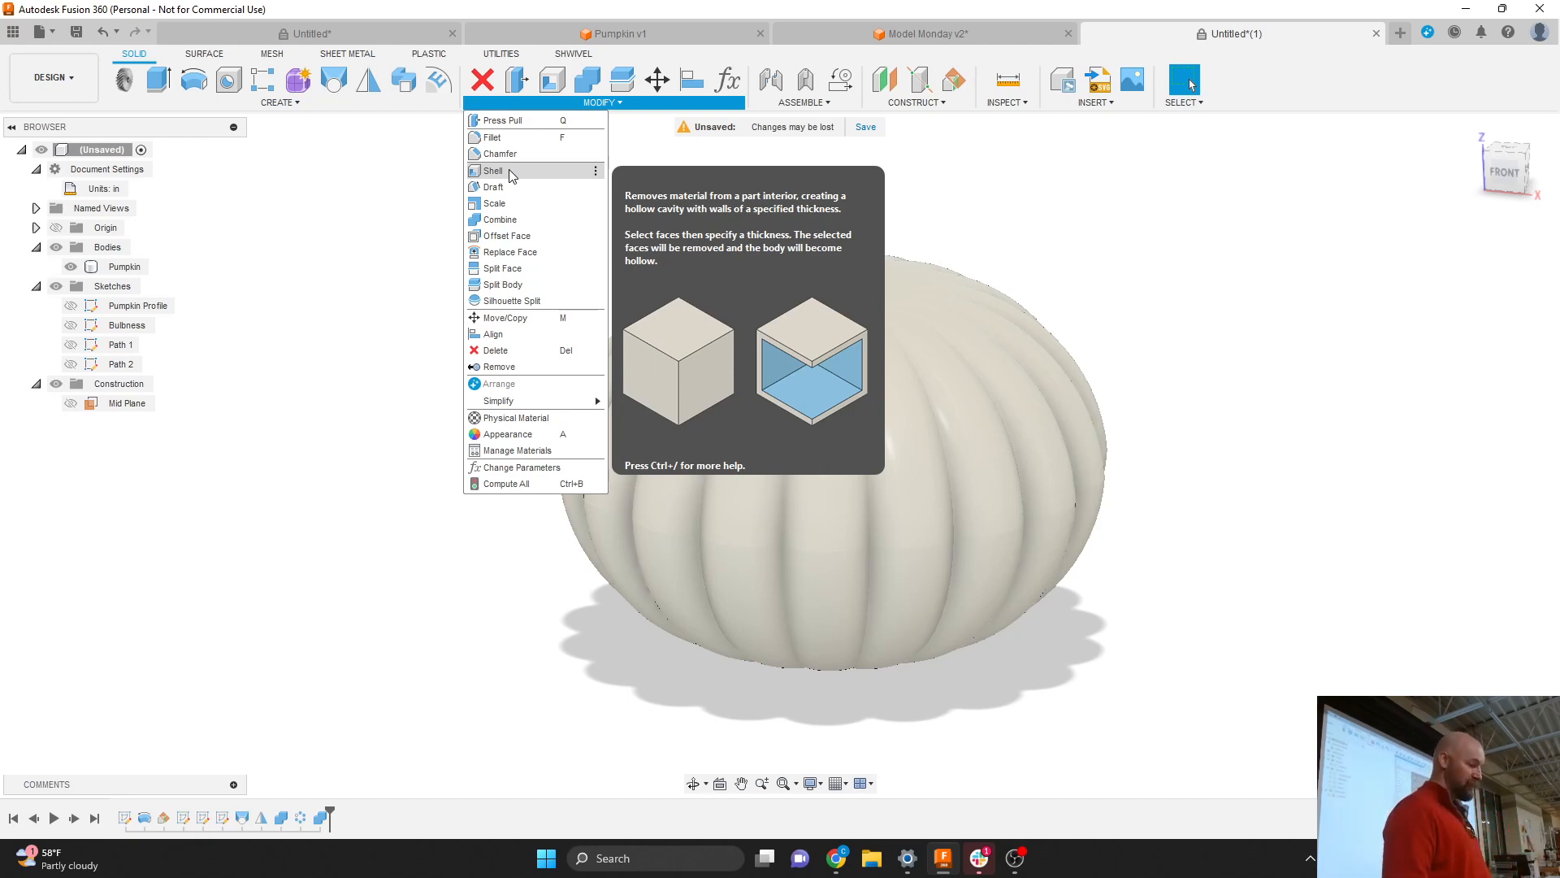
click(493, 171)
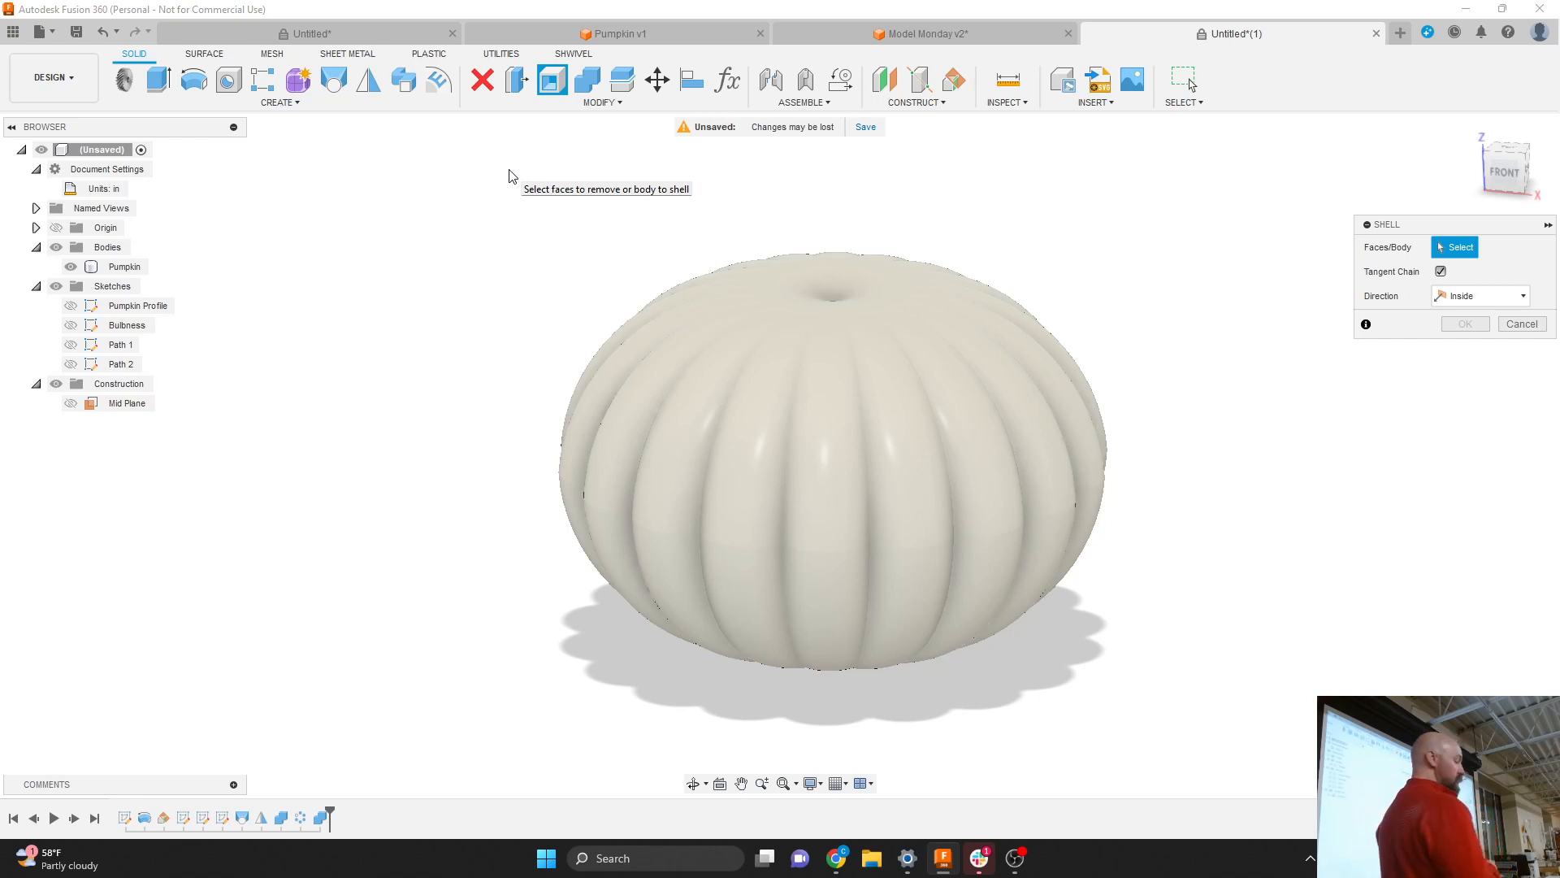
click(822, 439)
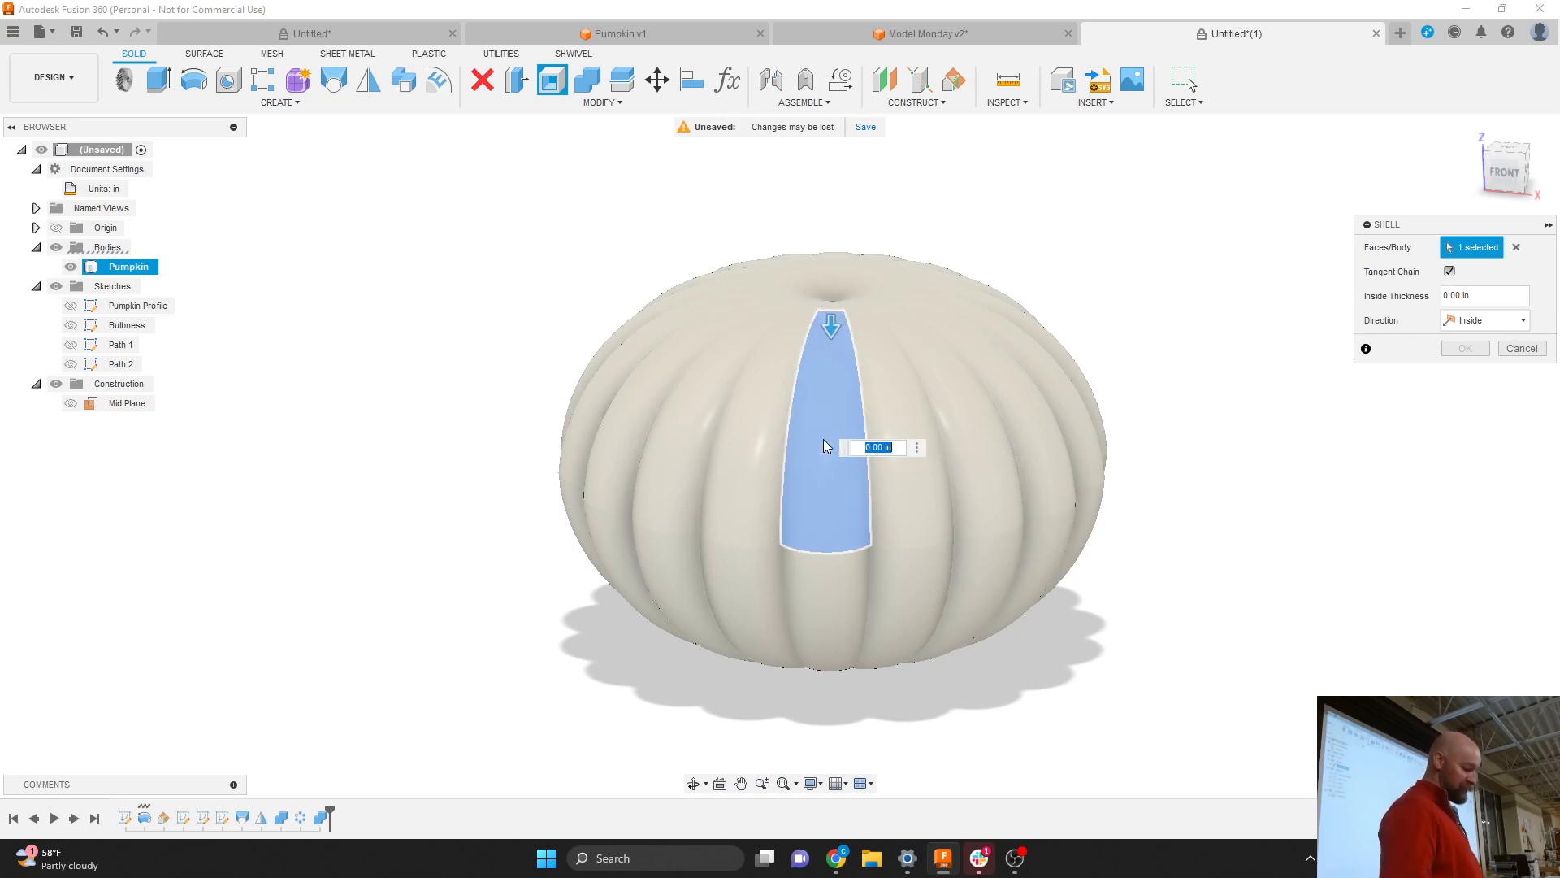
text(.5)
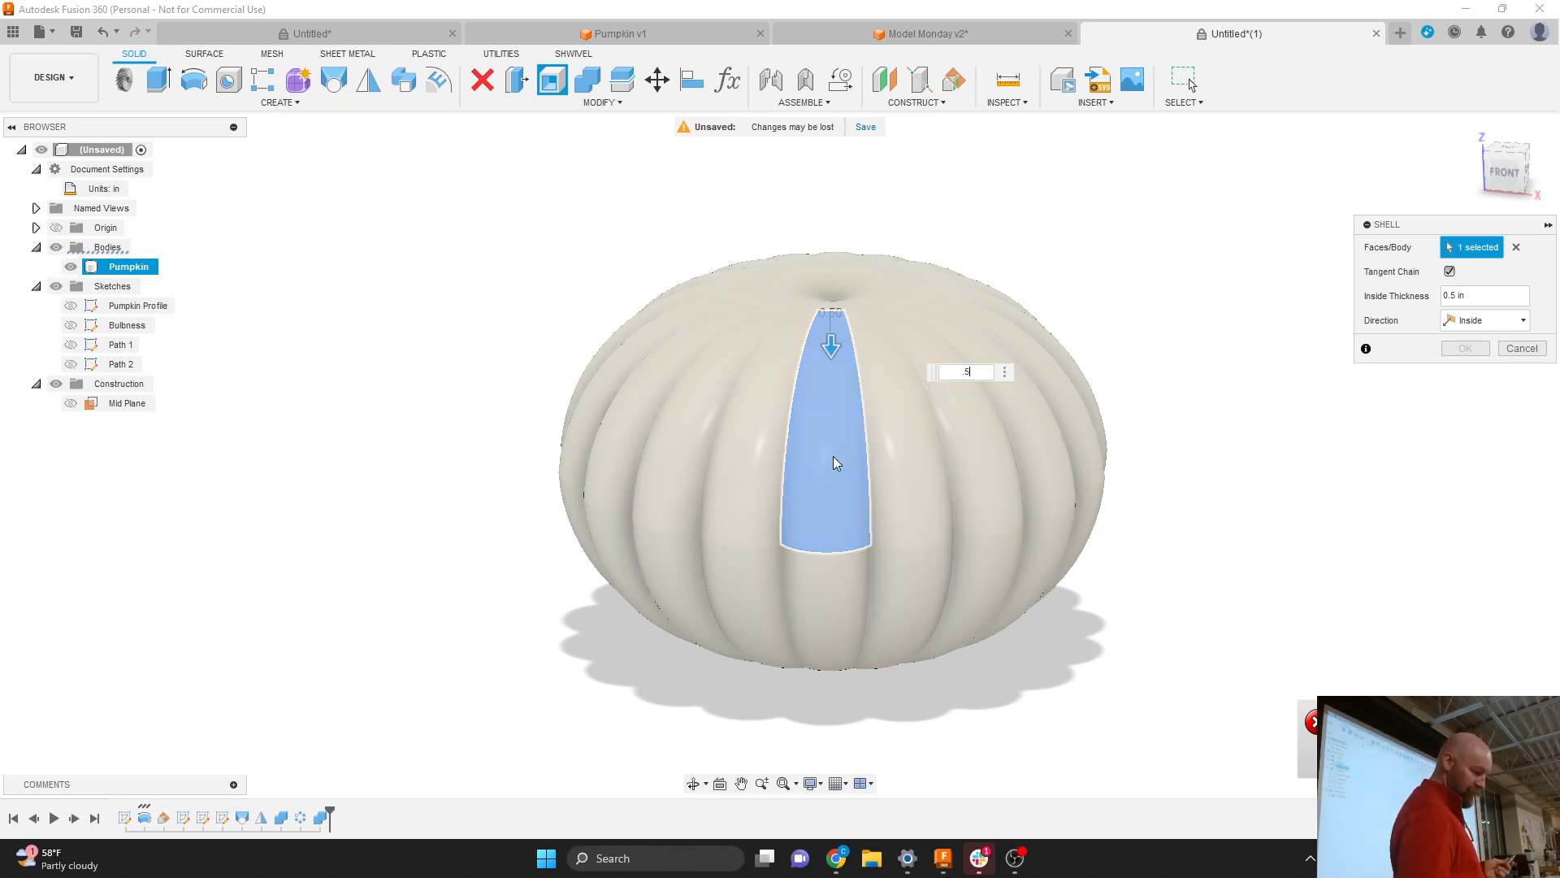
scroll(829, 455, up, 4)
scroll(829, 459, down, 5)
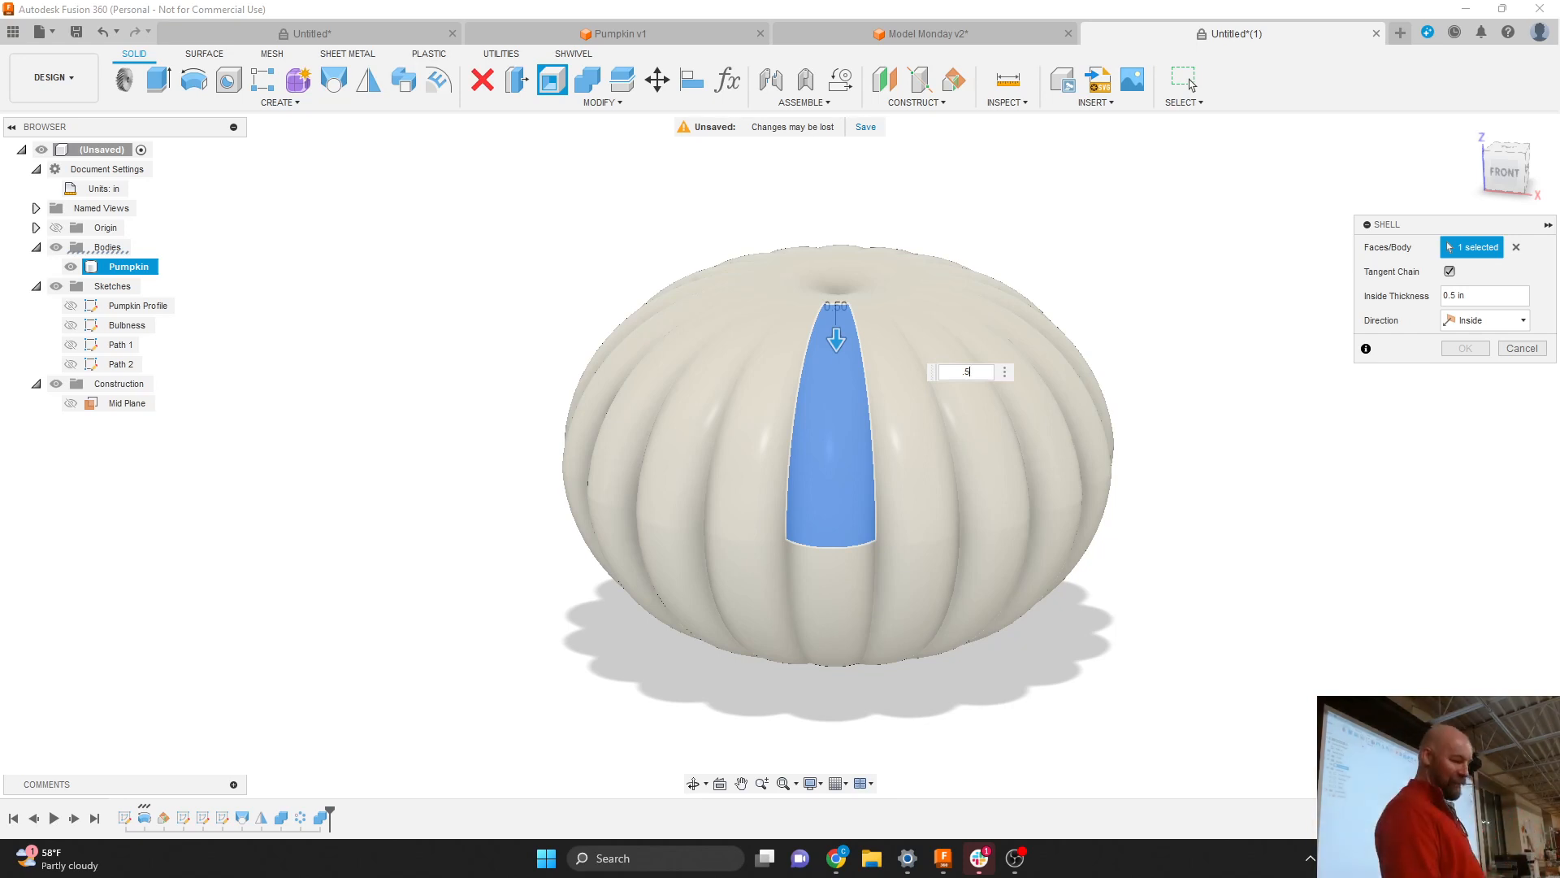
click(1518, 348)
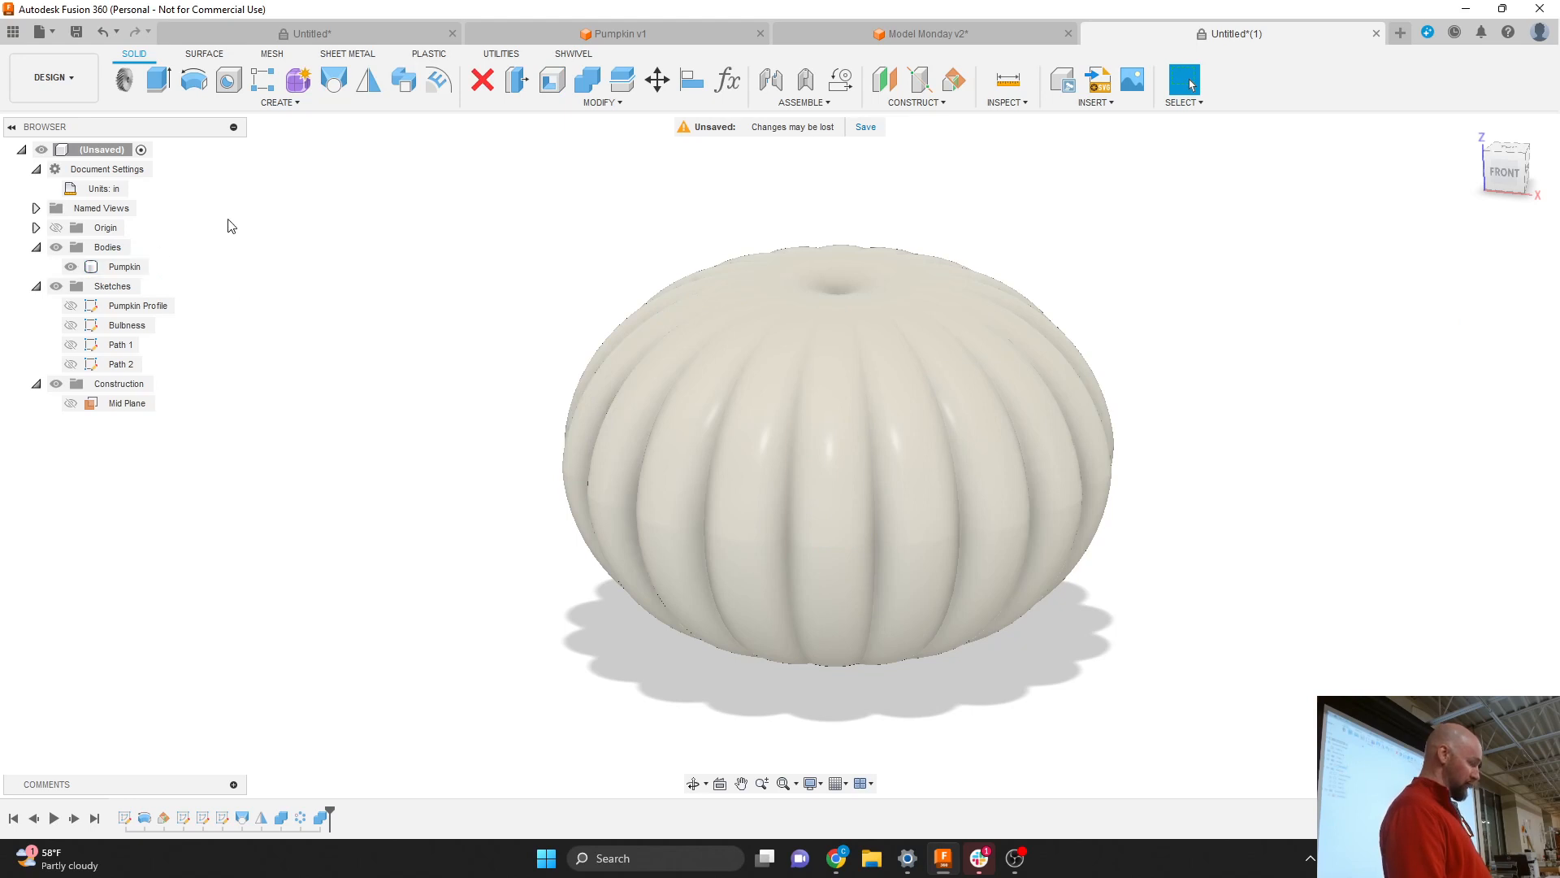
Try to shell the whole Pumpkin body inward with thicknesses of 0.5 in and 1 in, and close the unresponsive program.
click(551, 79)
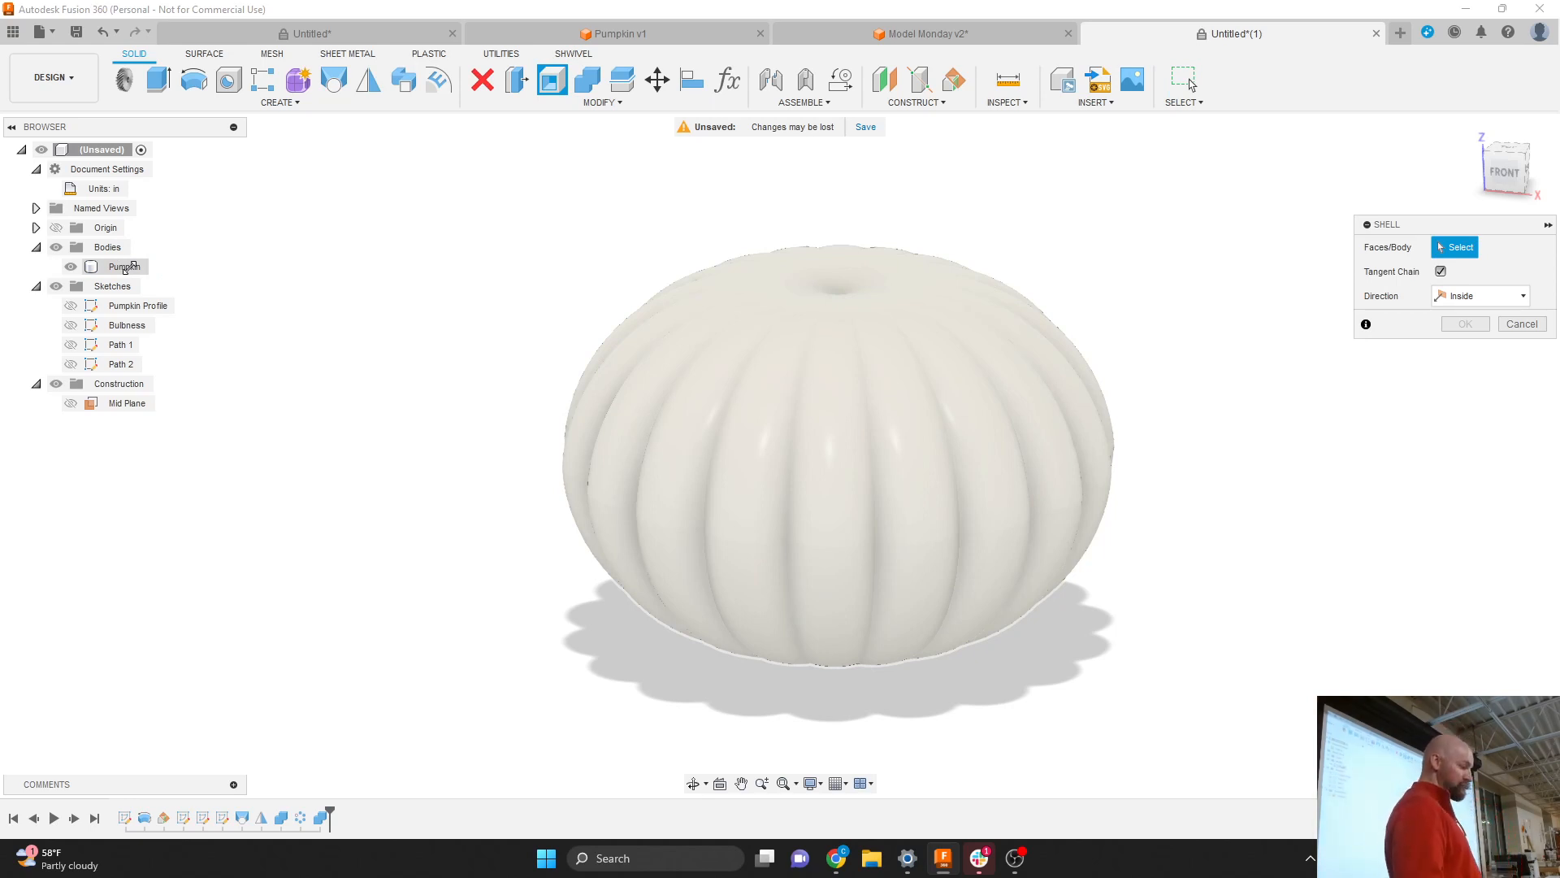
click(126, 267)
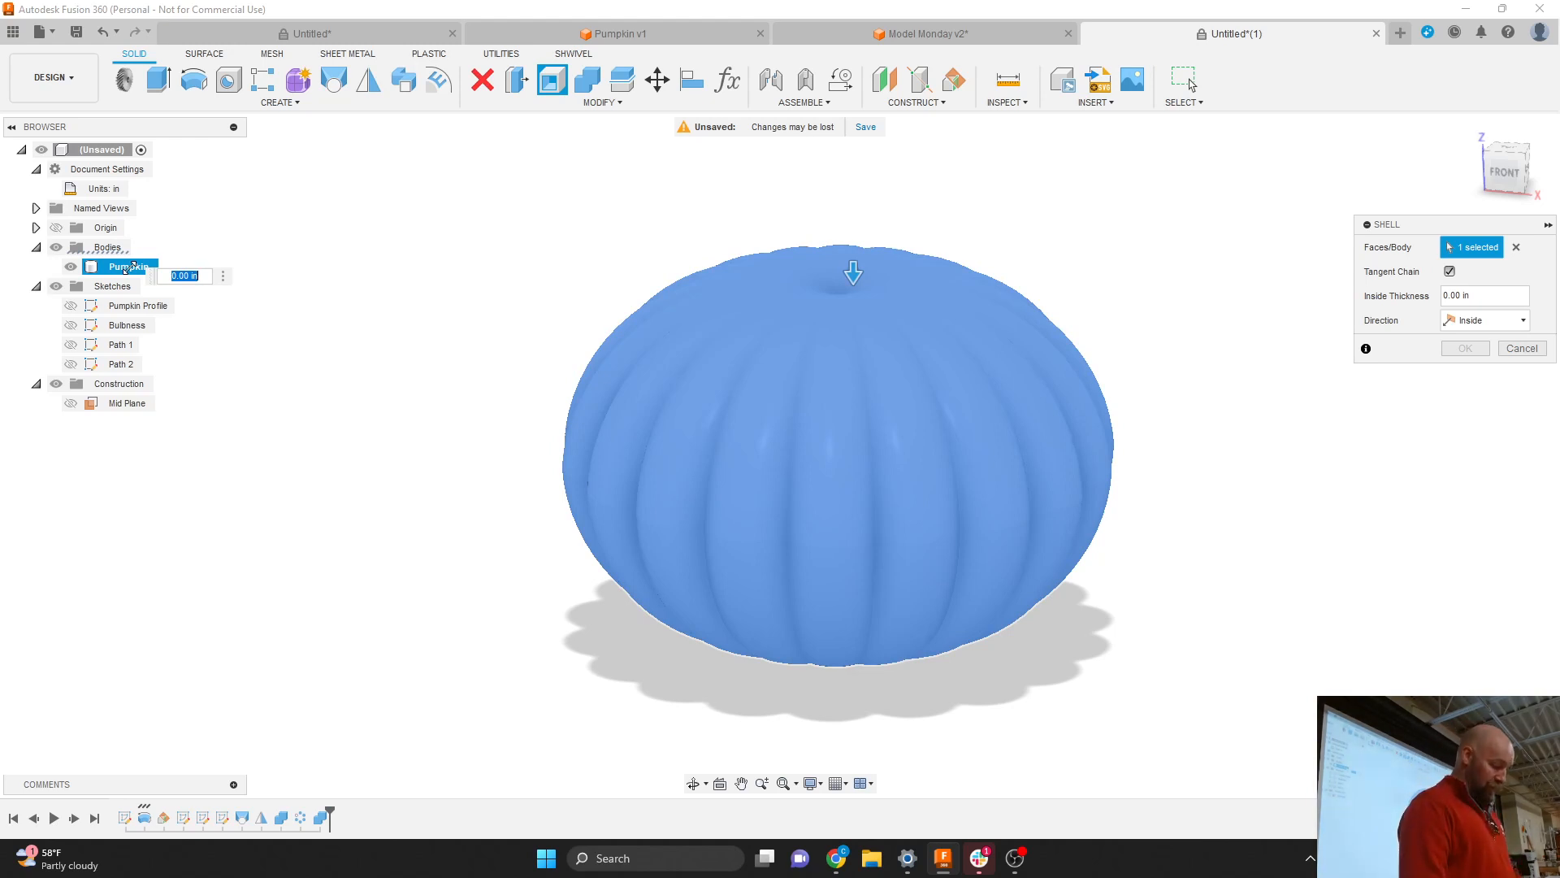
text(.5)
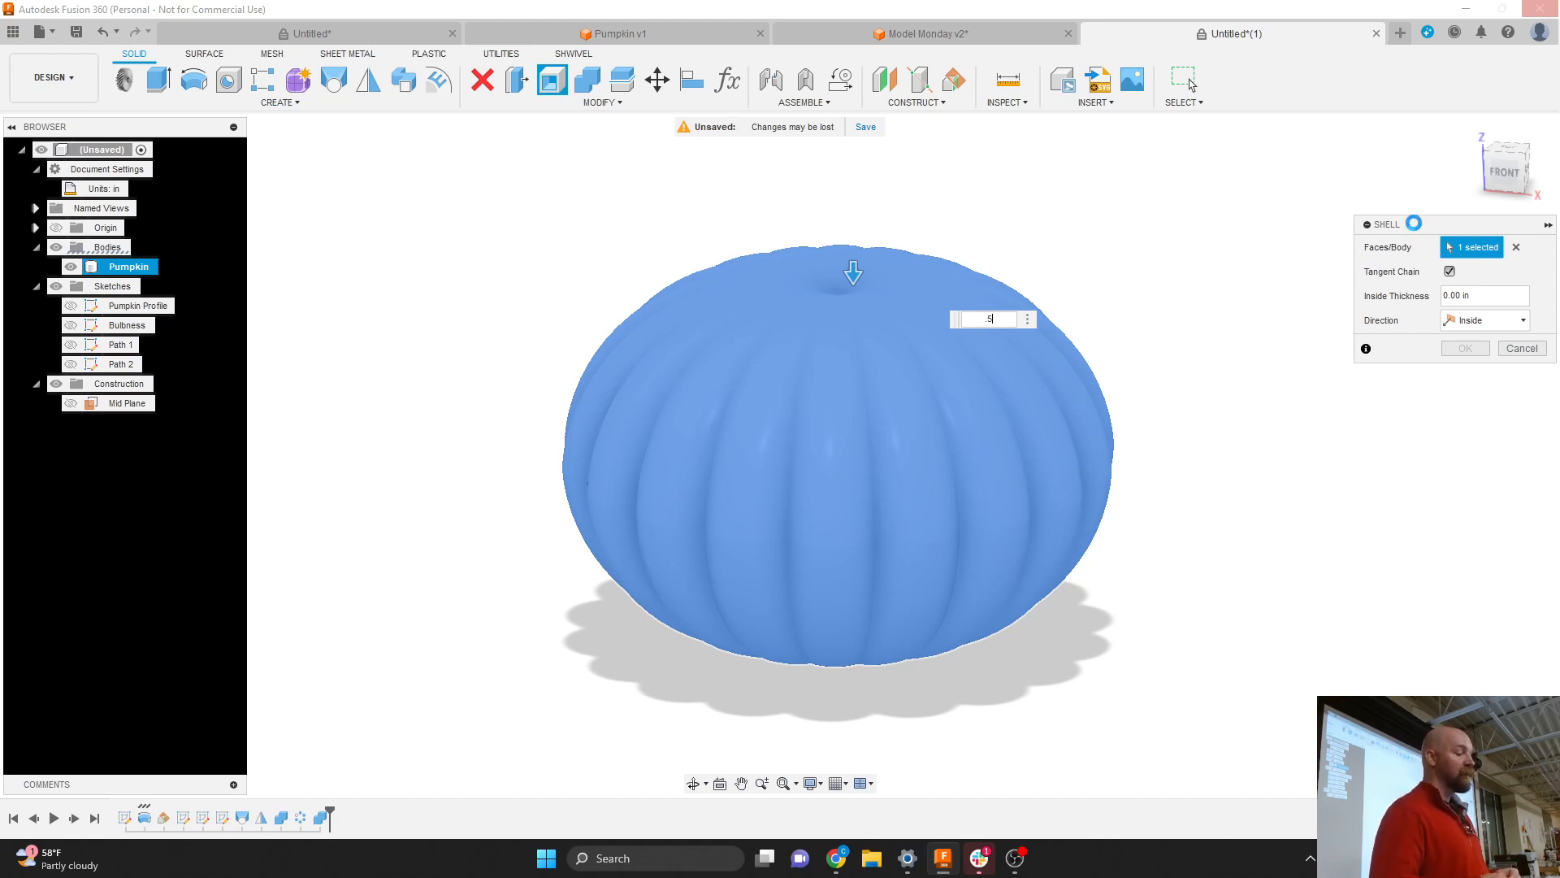
key(Return)
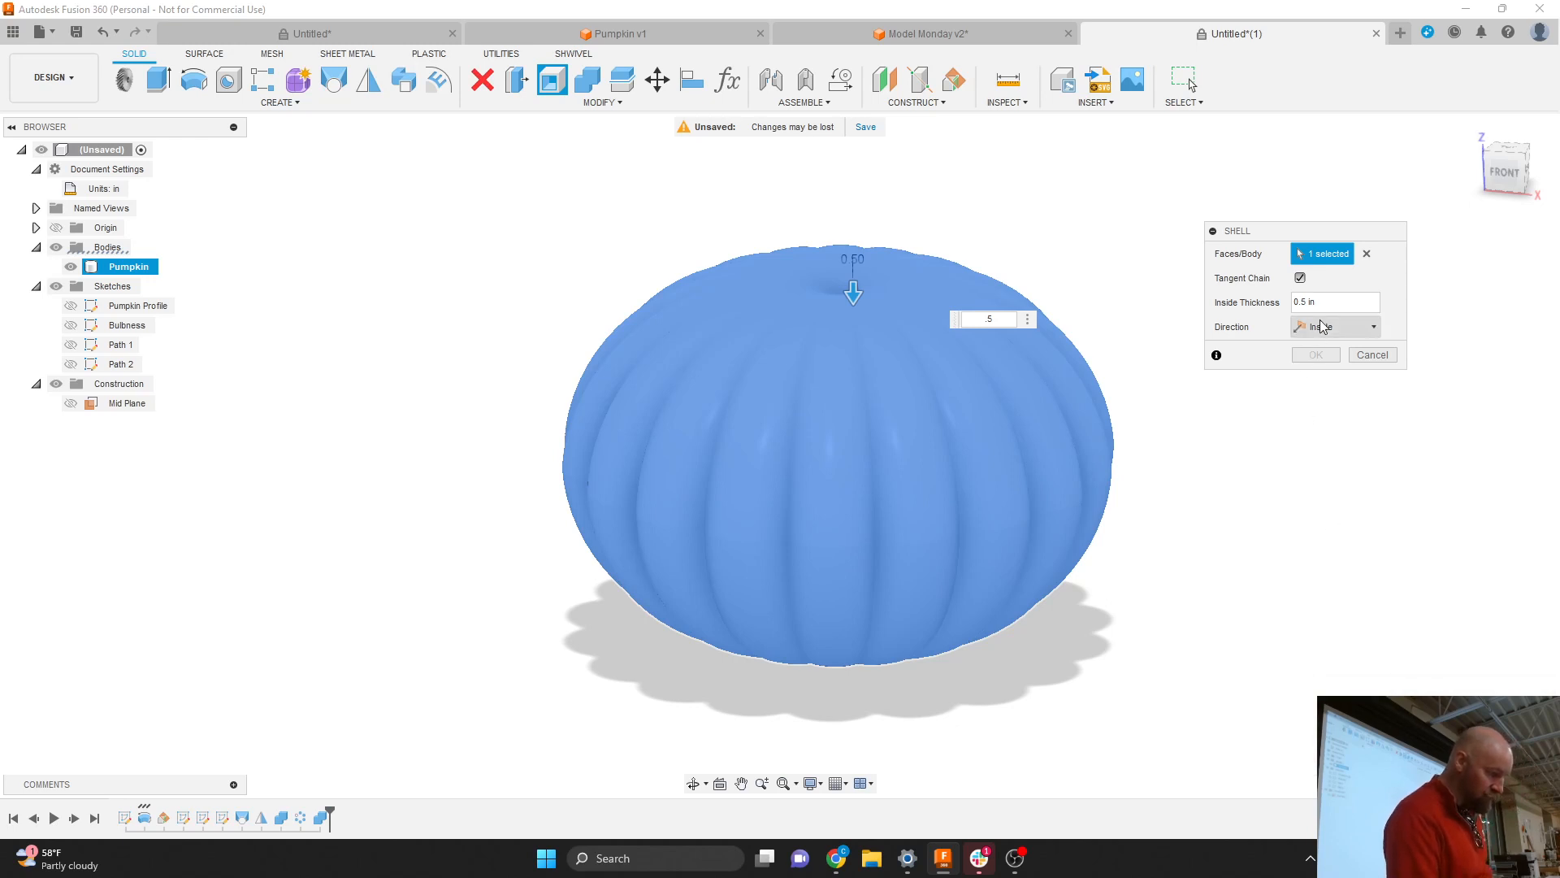
click(1256, 305)
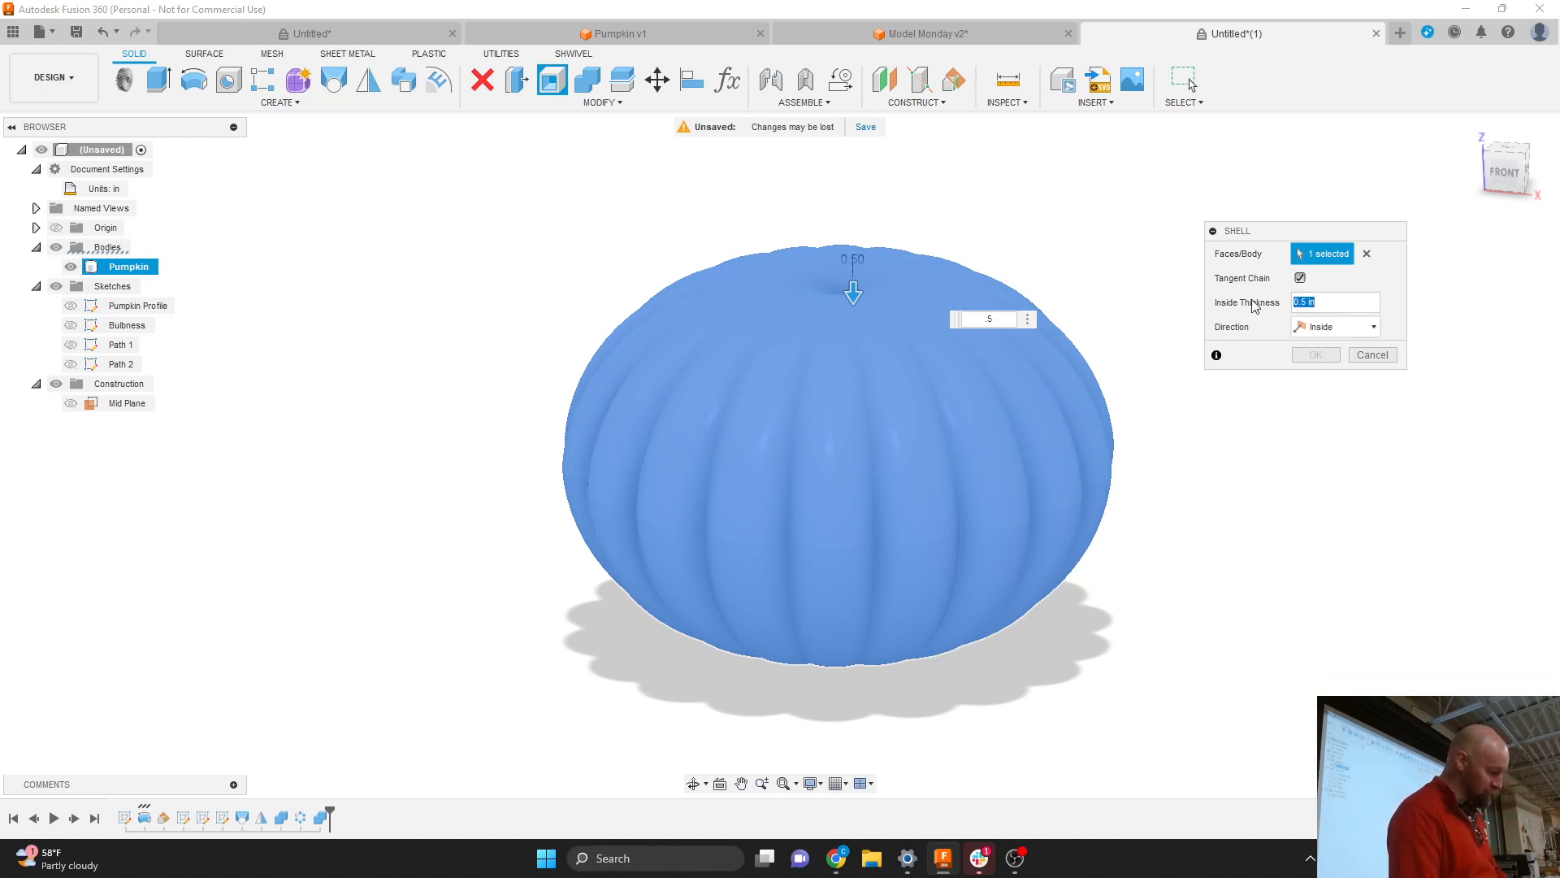
text(1)
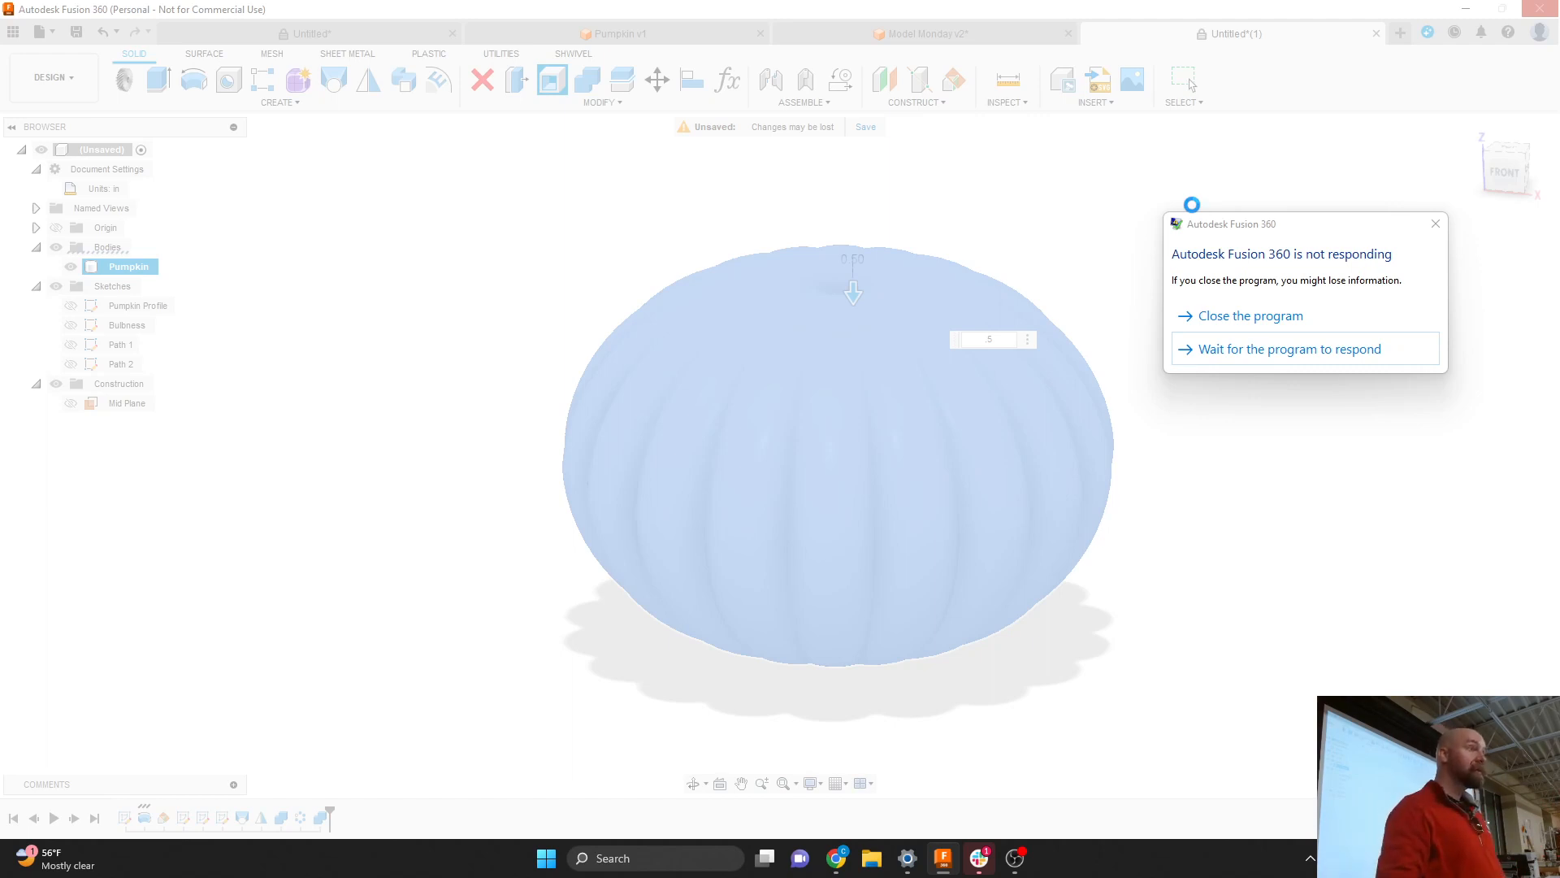
click(1245, 319)
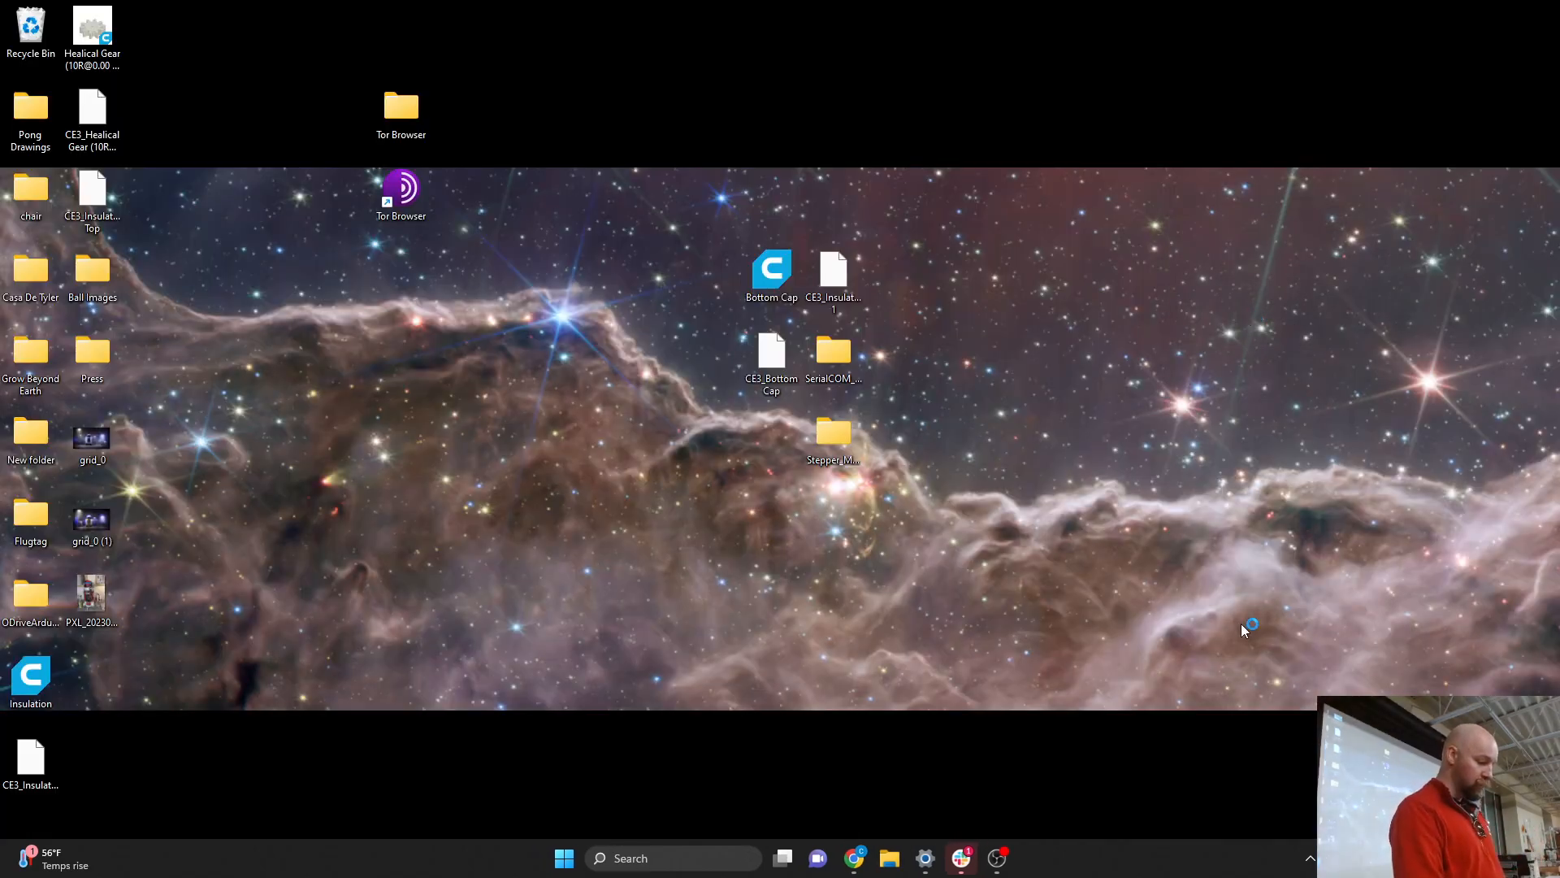
click(999, 858)
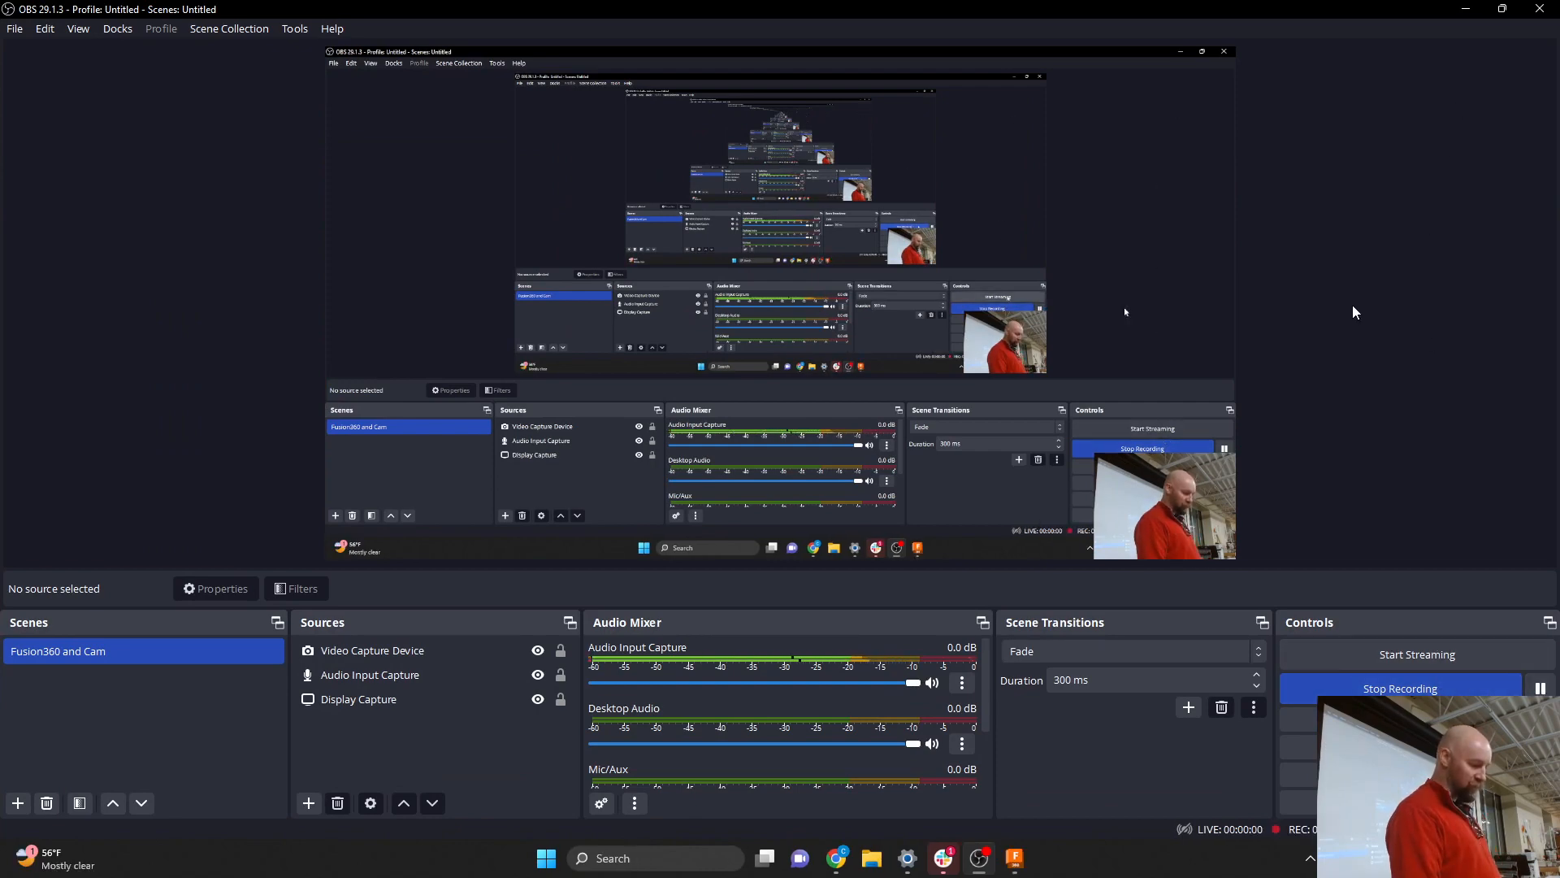
click(1467, 9)
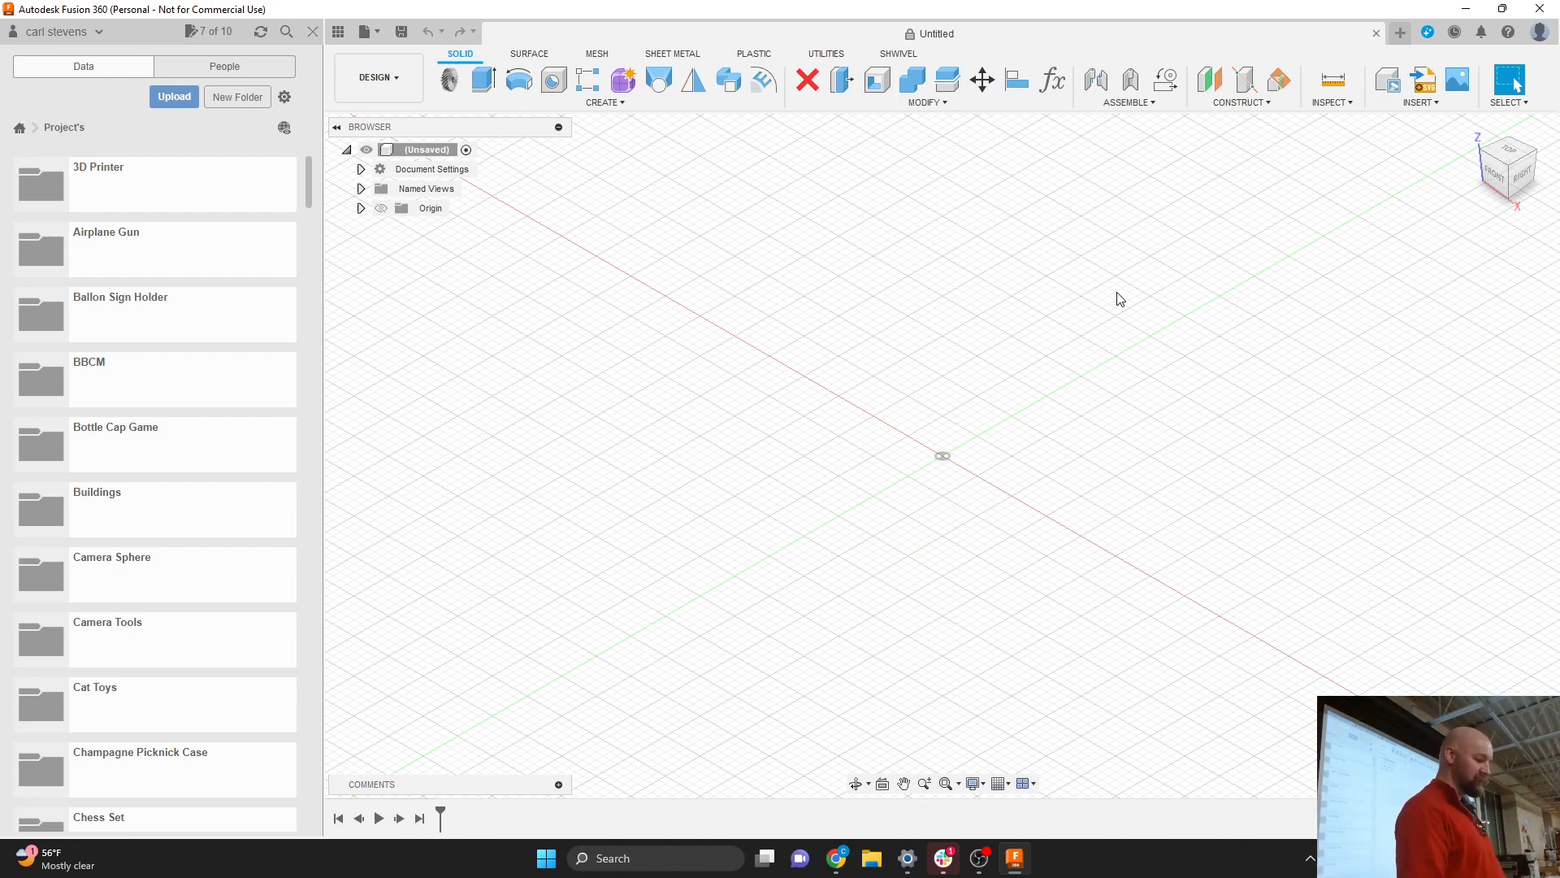
click(981, 858)
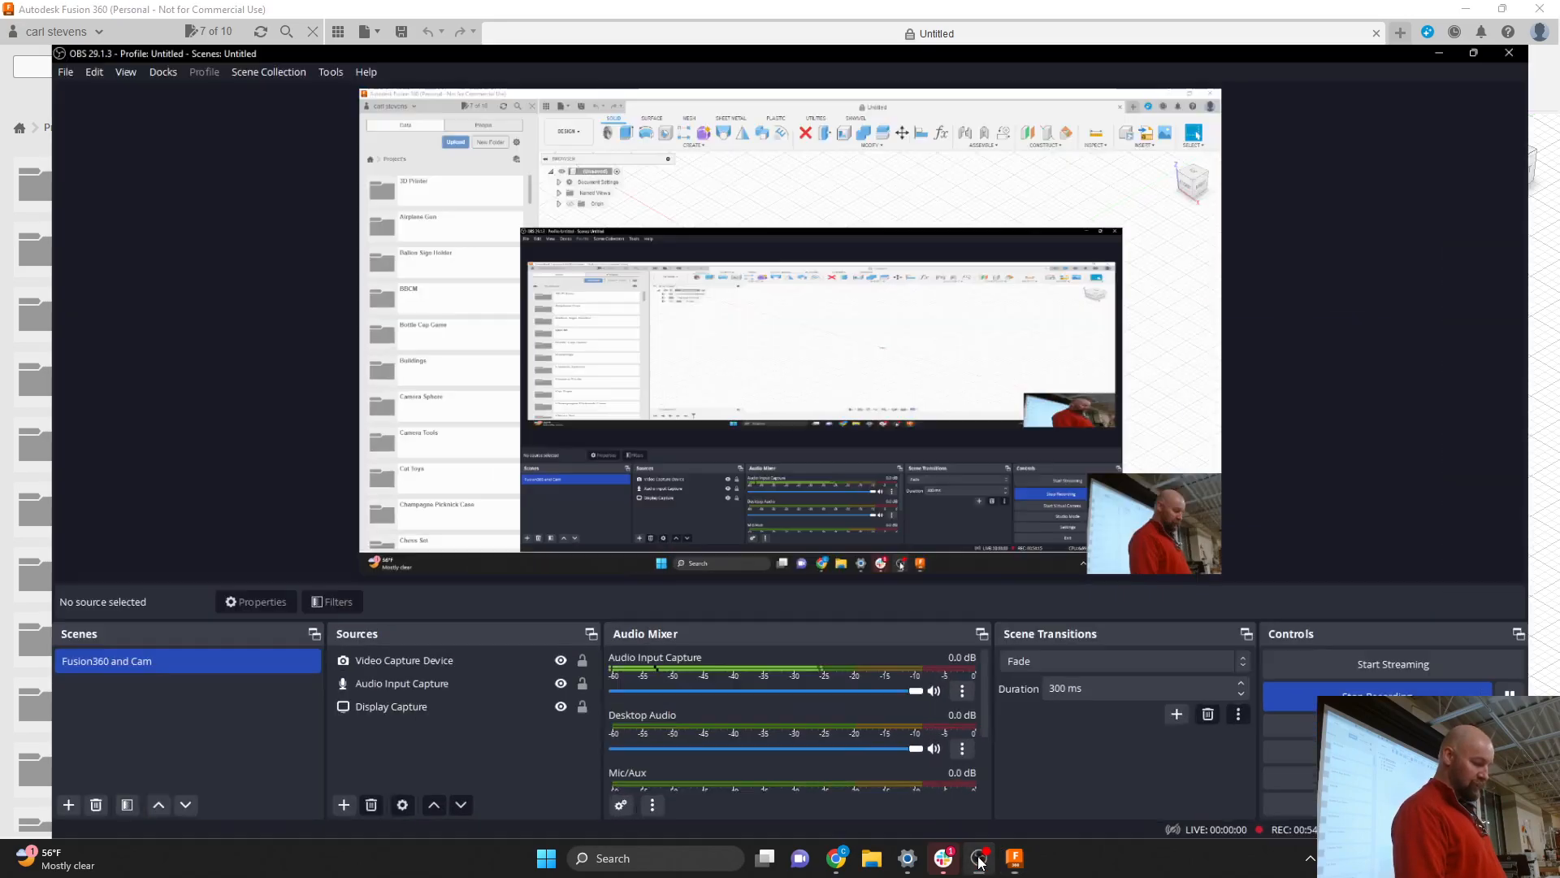